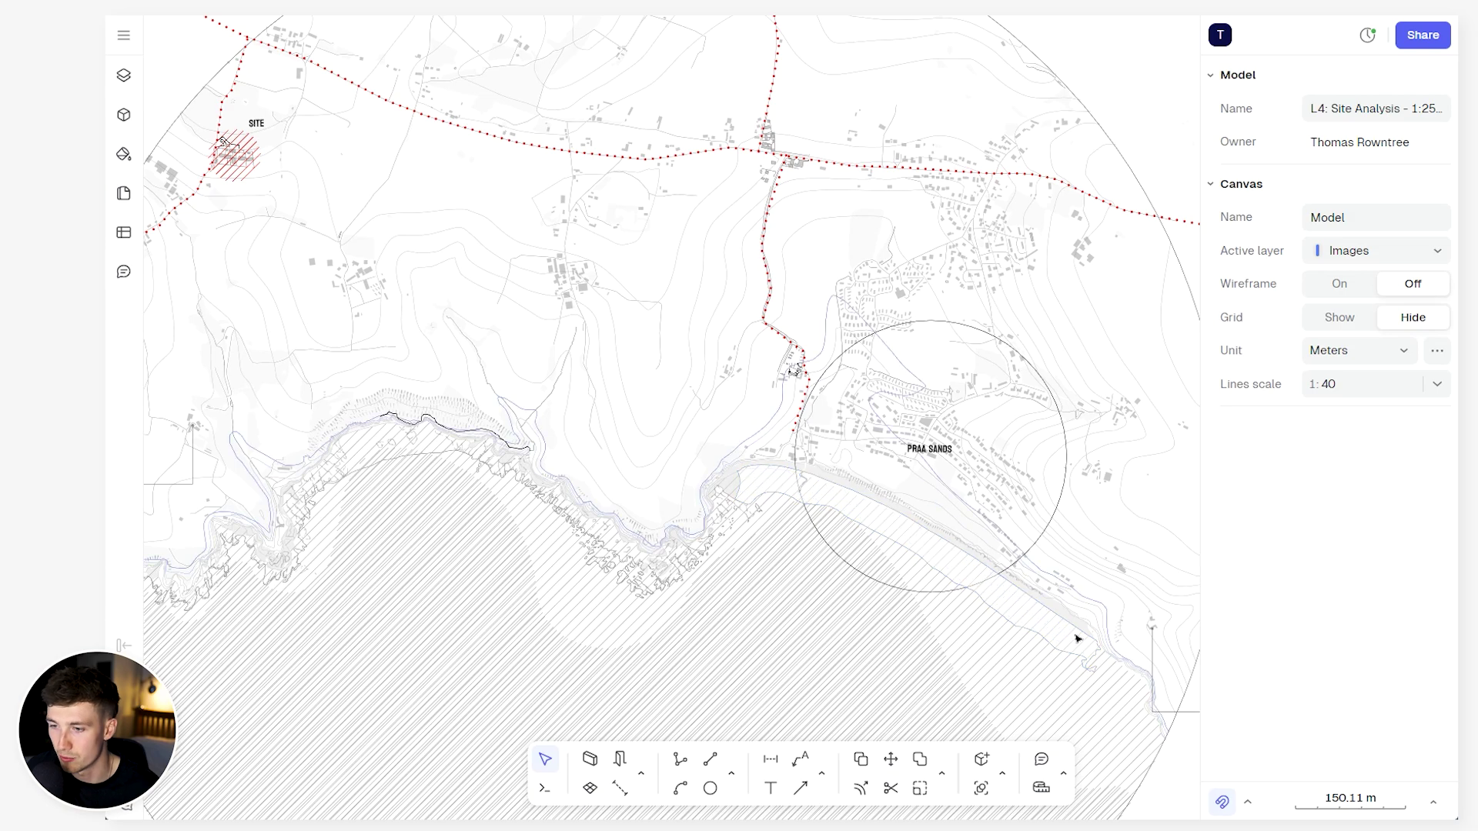
Examine the finished site analysis map: the hatched site, the dotted road routes with their labels, and the circled Praa Sands area
{"action": "scroll", "coordinate": [705, 397], "scroll_direction": "down", "scroll_amount": 3}
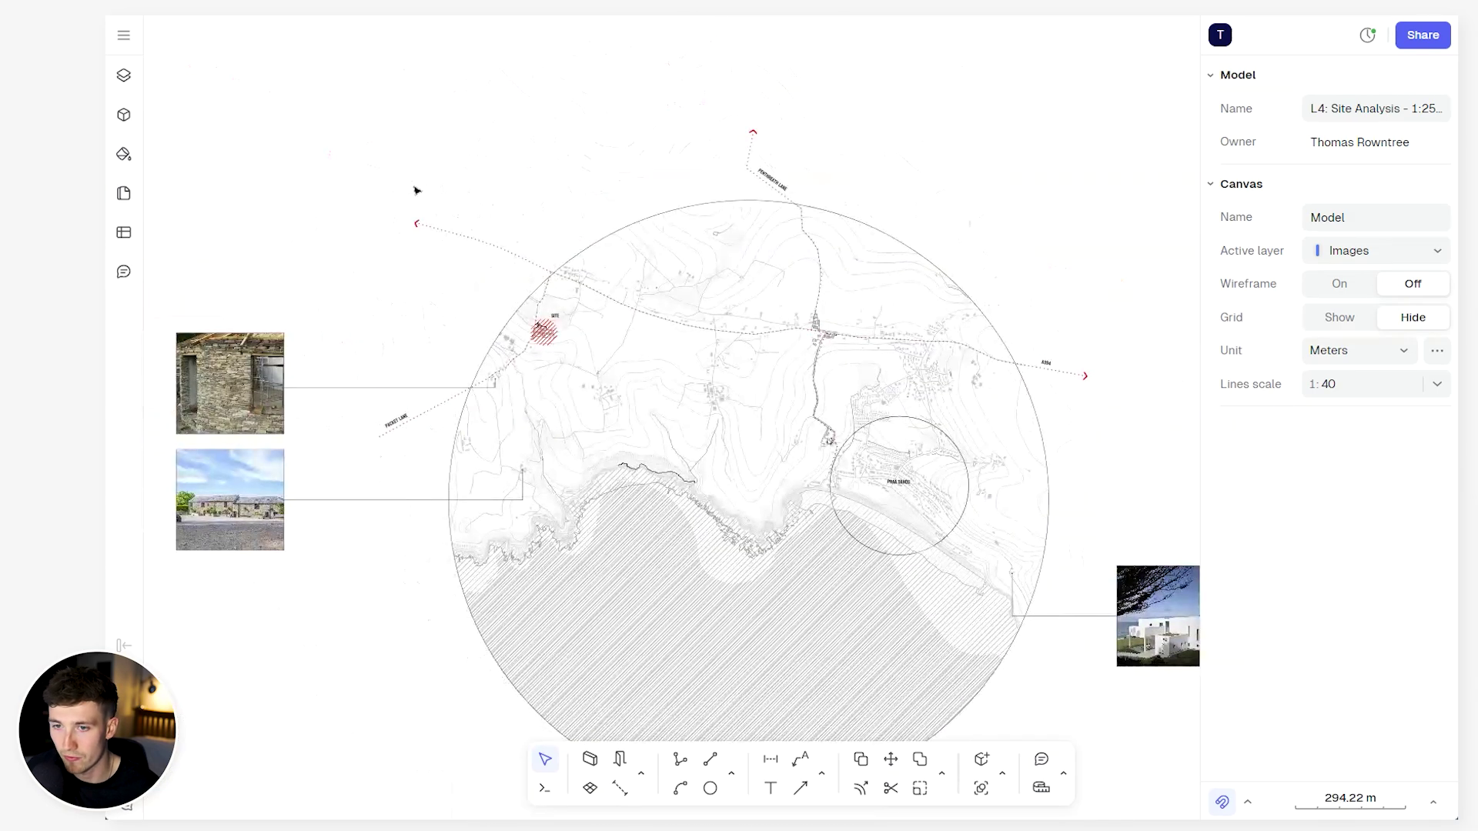
{"action": "scroll", "coordinate": [436, 235], "scroll_direction": "up", "scroll_amount": 2}
{"action": "scroll", "coordinate": [633, 409], "scroll_direction": "up", "scroll_amount": 2}
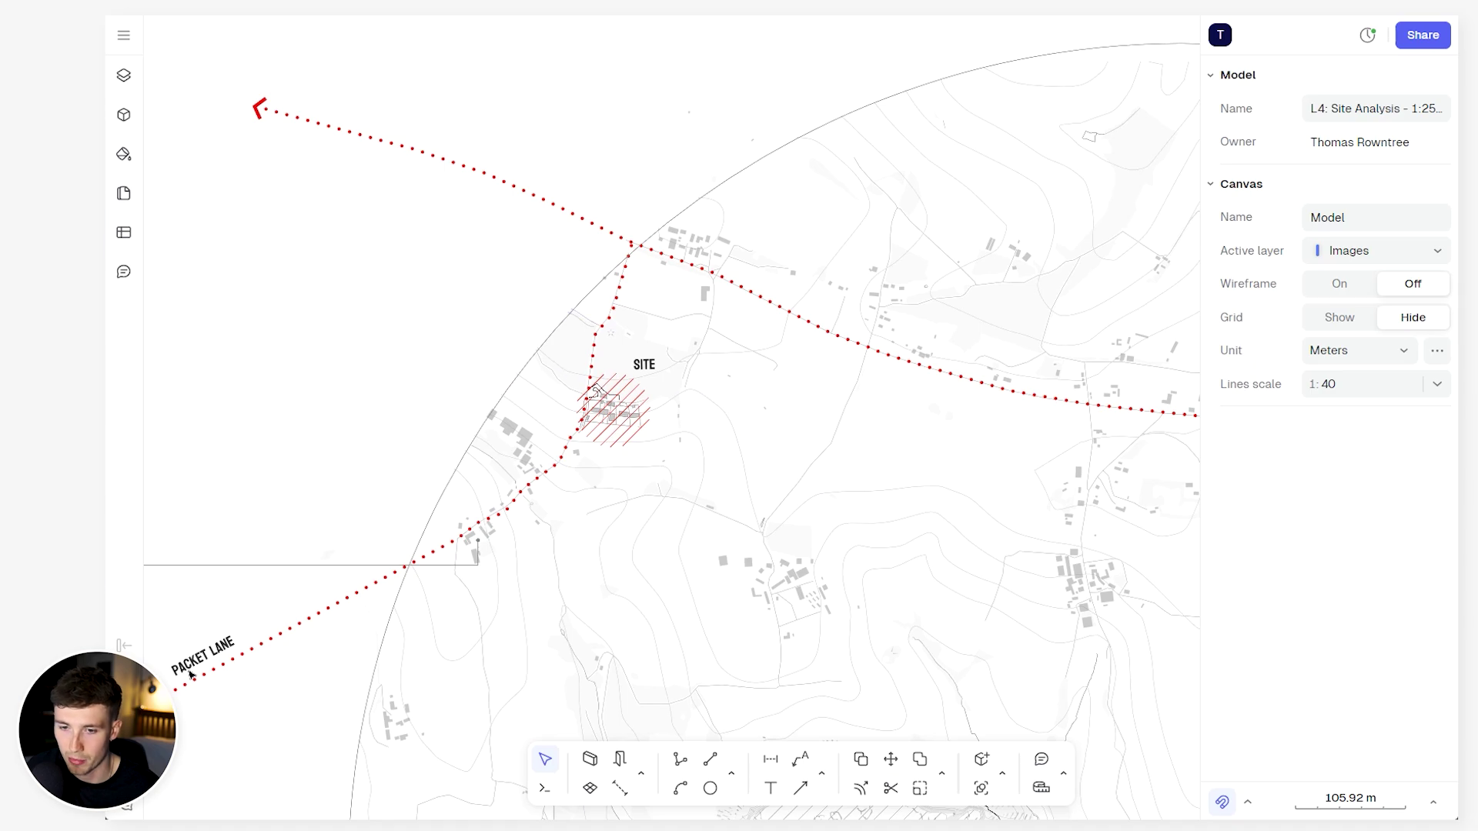
{"action": "scroll", "coordinate": [382, 505], "scroll_direction": "down", "scroll_amount": 4}
{"action": "scroll", "coordinate": [920, 410], "scroll_direction": "up", "scroll_amount": 5}
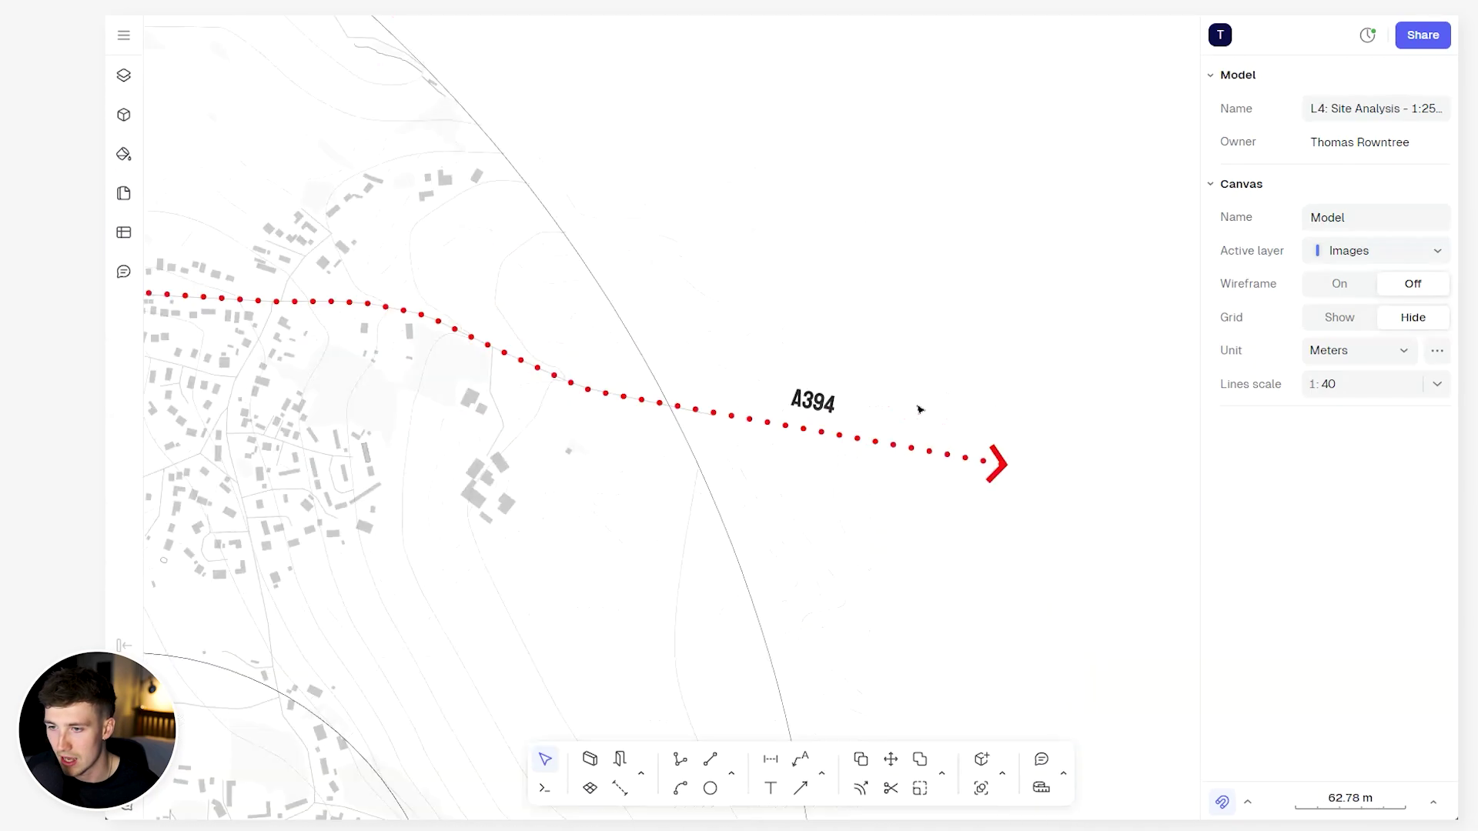
{"action": "scroll", "coordinate": [797, 412], "scroll_direction": "down", "scroll_amount": 4}
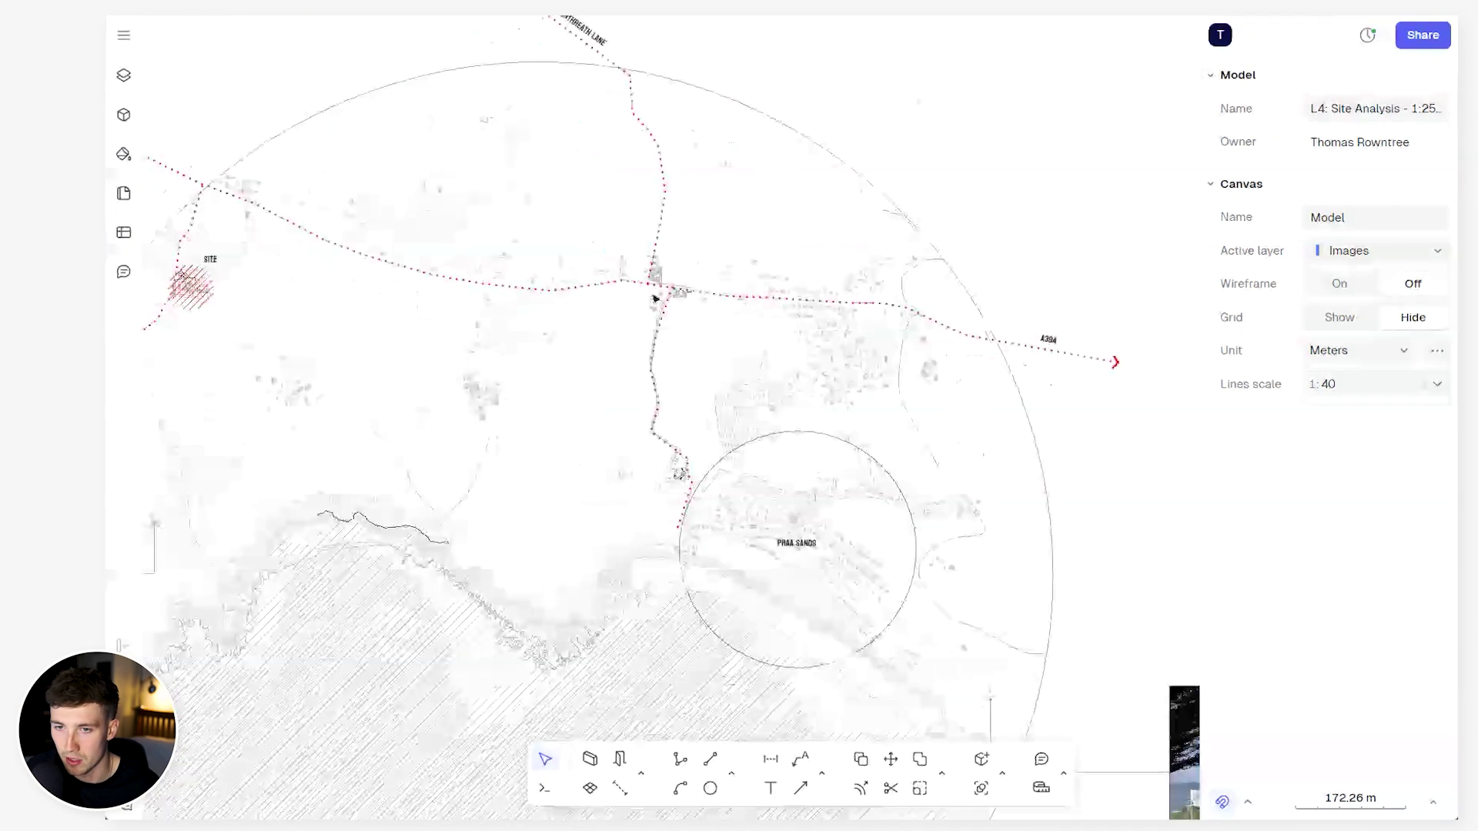
{"action": "scroll", "coordinate": [372, 346], "scroll_direction": "up", "scroll_amount": 2}
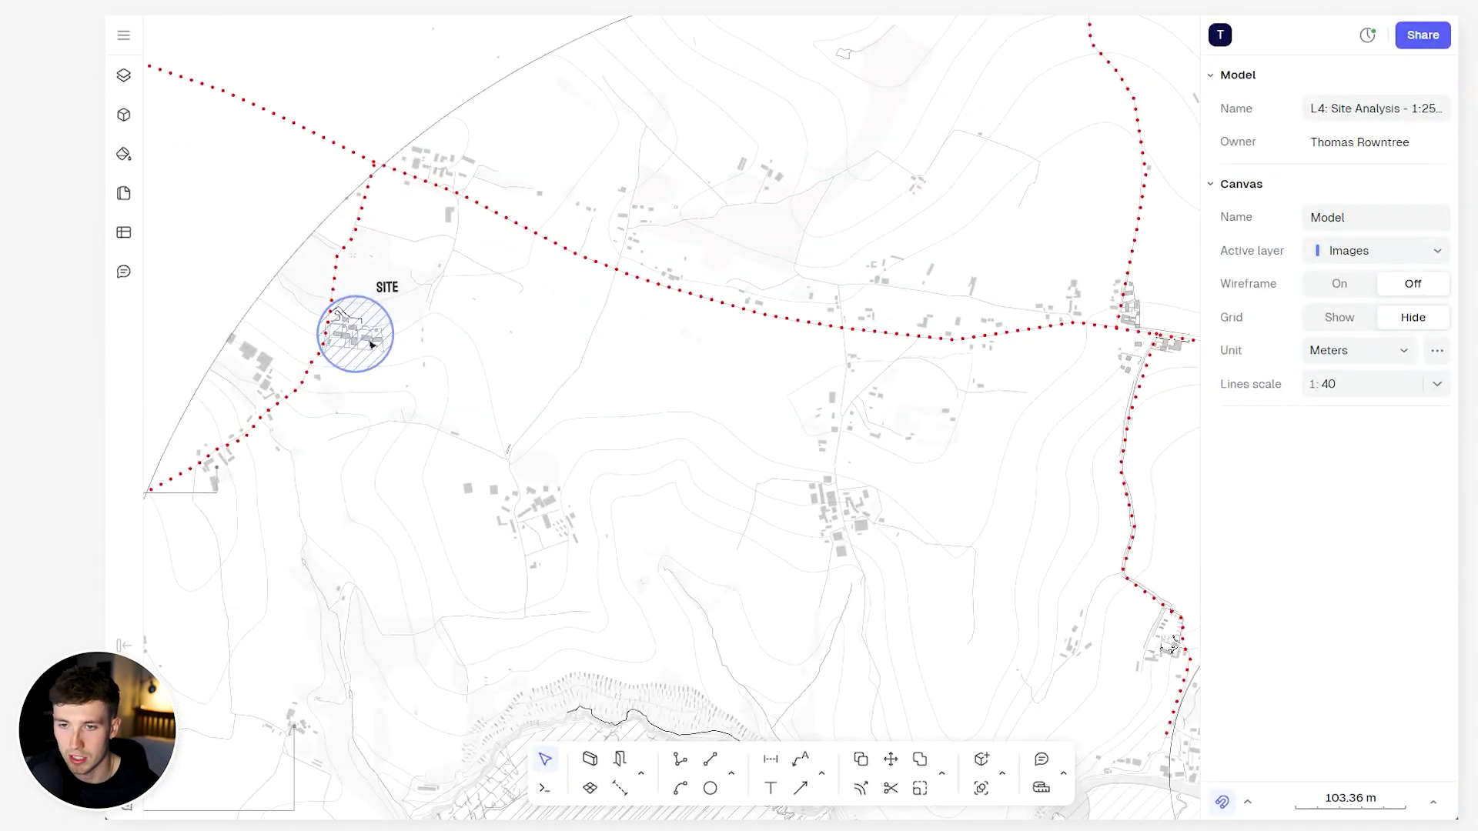
{"action": "scroll", "coordinate": [409, 298], "scroll_direction": "down", "scroll_amount": 2}
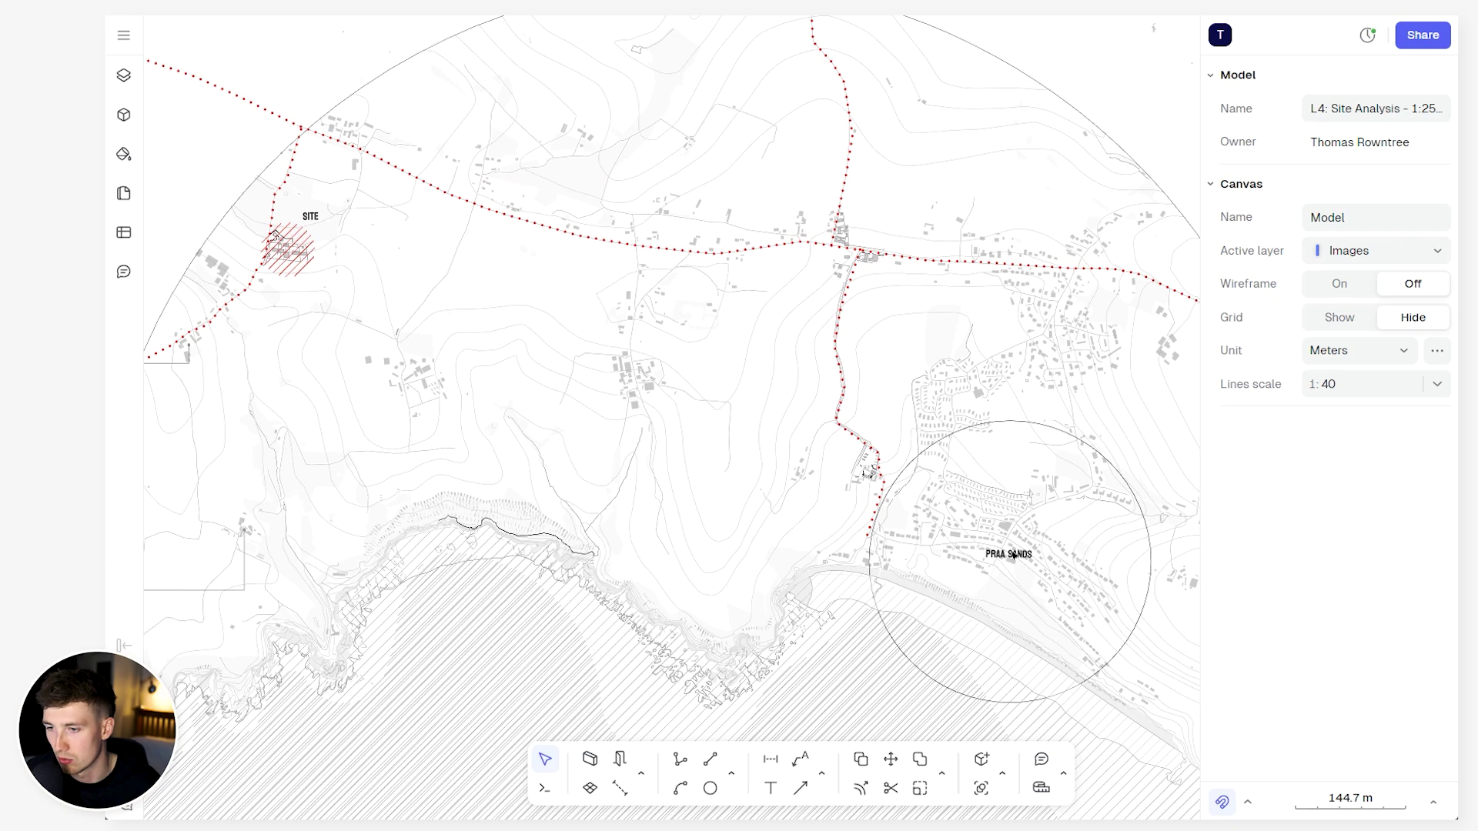
{"action": "scroll", "coordinate": [706, 353], "scroll_direction": "down", "scroll_amount": 4}
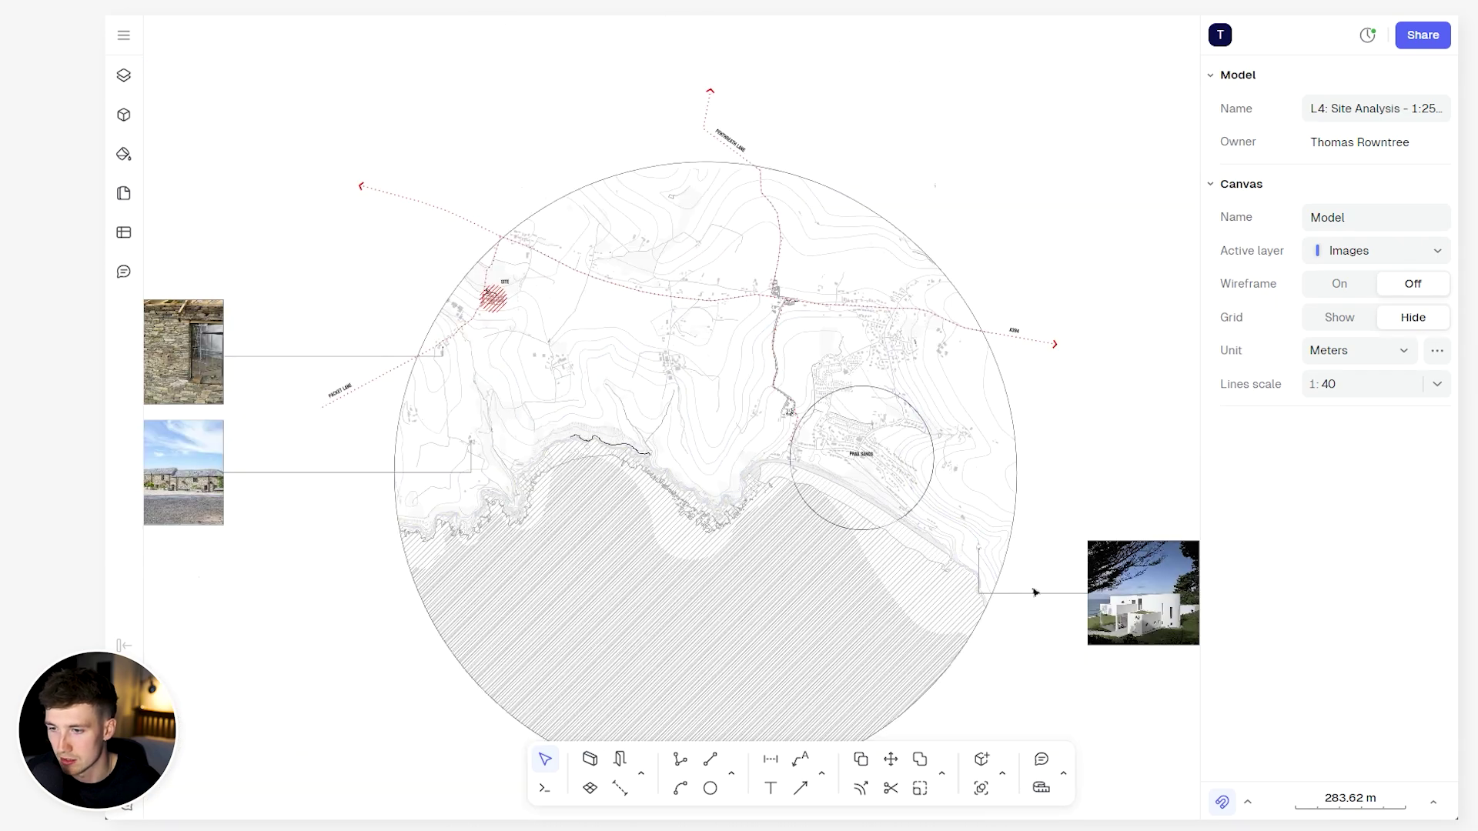
Examine the reference photos around the map and the leader lines tying them to their locations
{"action": "scroll", "coordinate": [1000, 477], "scroll_direction": "up", "scroll_amount": 3}
{"action": "scroll", "coordinate": [976, 477], "scroll_direction": "up", "scroll_amount": 3}
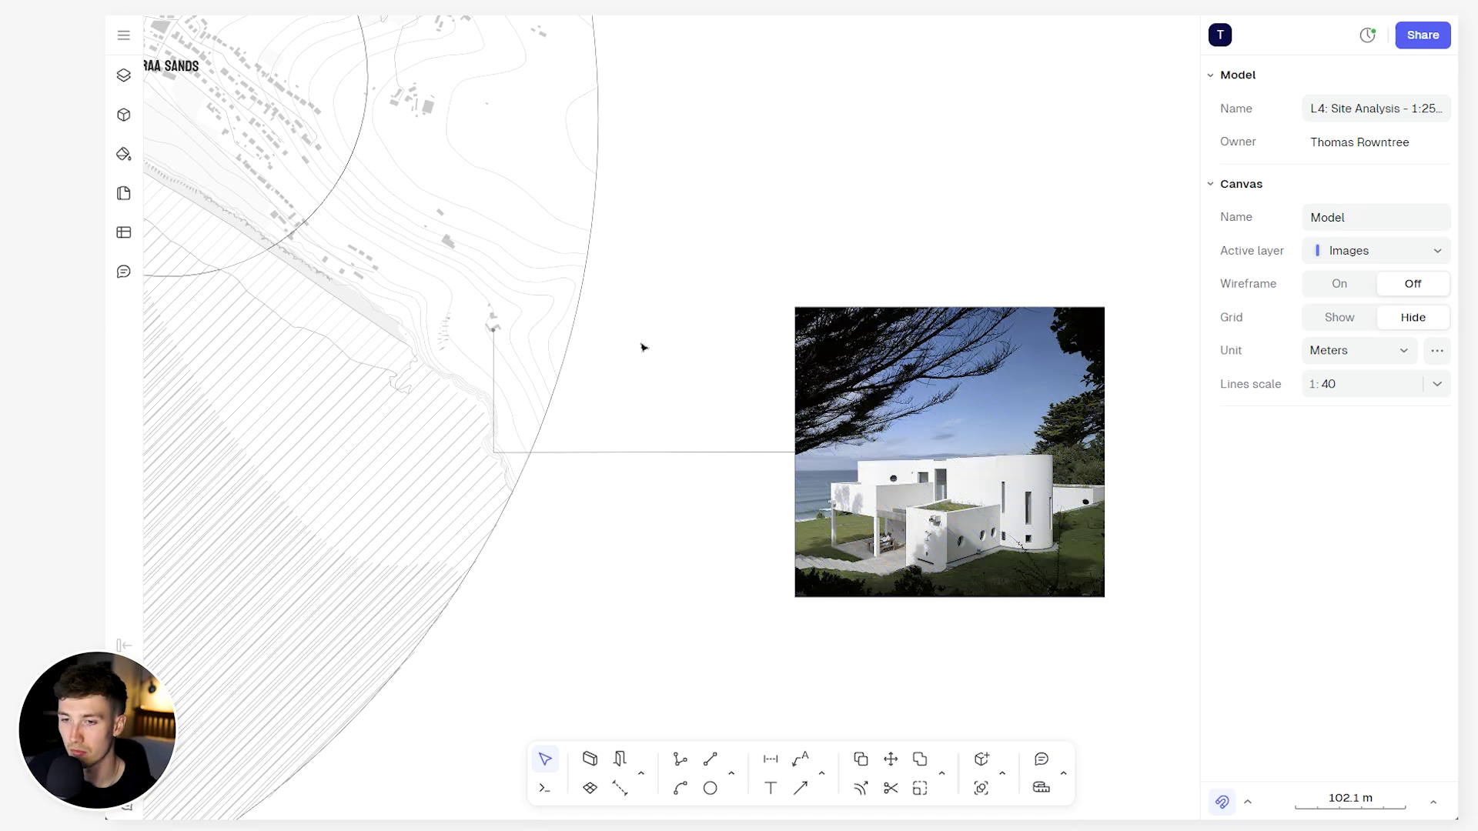
{"action": "scroll", "coordinate": [592, 332], "scroll_direction": "down", "scroll_amount": 2}
{"action": "middle_click_drag", "start_coordinate": [524, 315], "coordinate": [948, 416]}
{"action": "middle_click_drag", "start_coordinate": [694, 383], "coordinate": [1184, 535]}
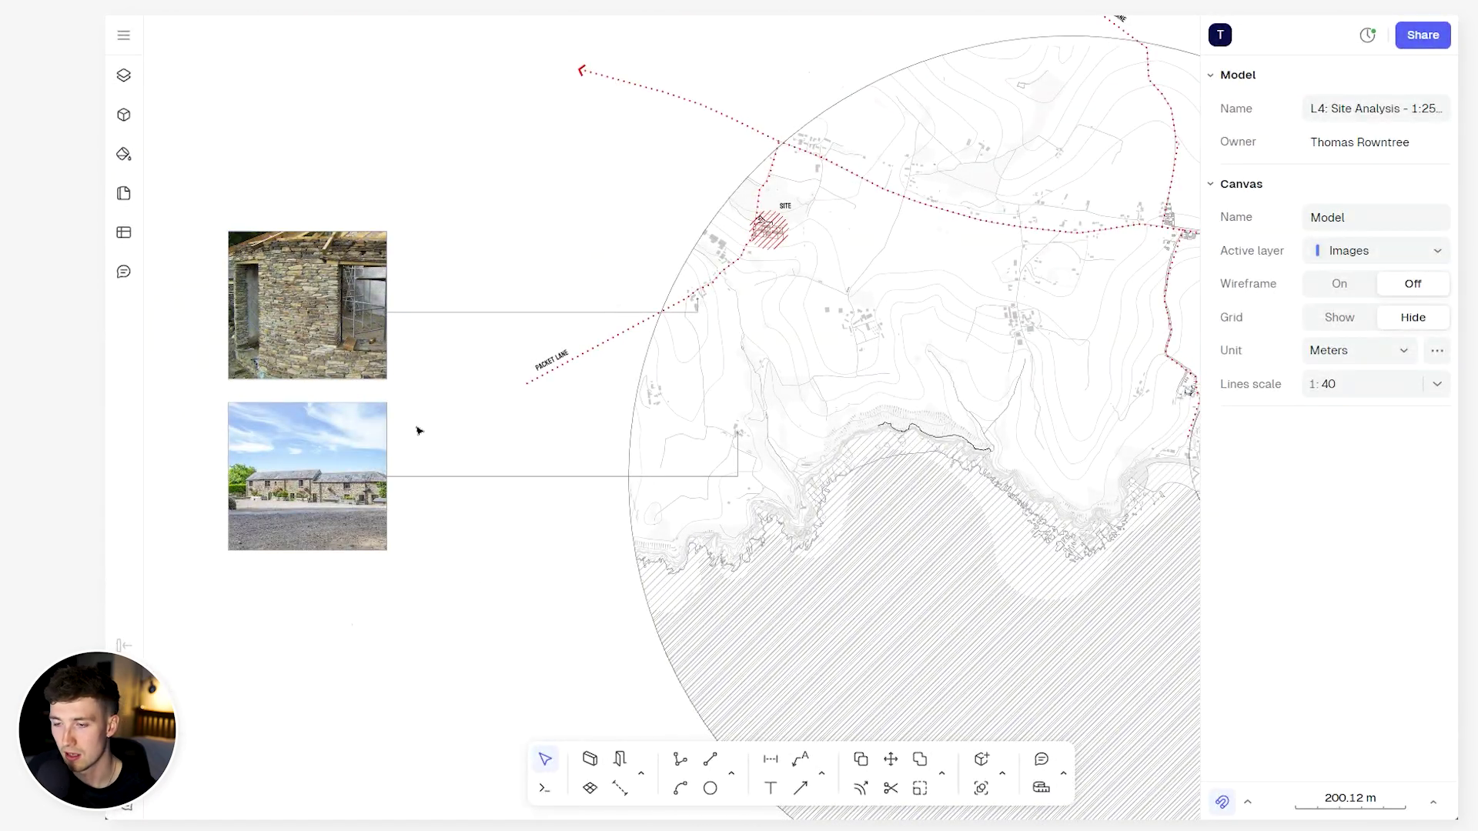
{"action": "scroll", "coordinate": [548, 409], "scroll_direction": "down", "scroll_amount": 3}
{"action": "middle_click_drag", "start_coordinate": [609, 359], "coordinate": [585, 337]}
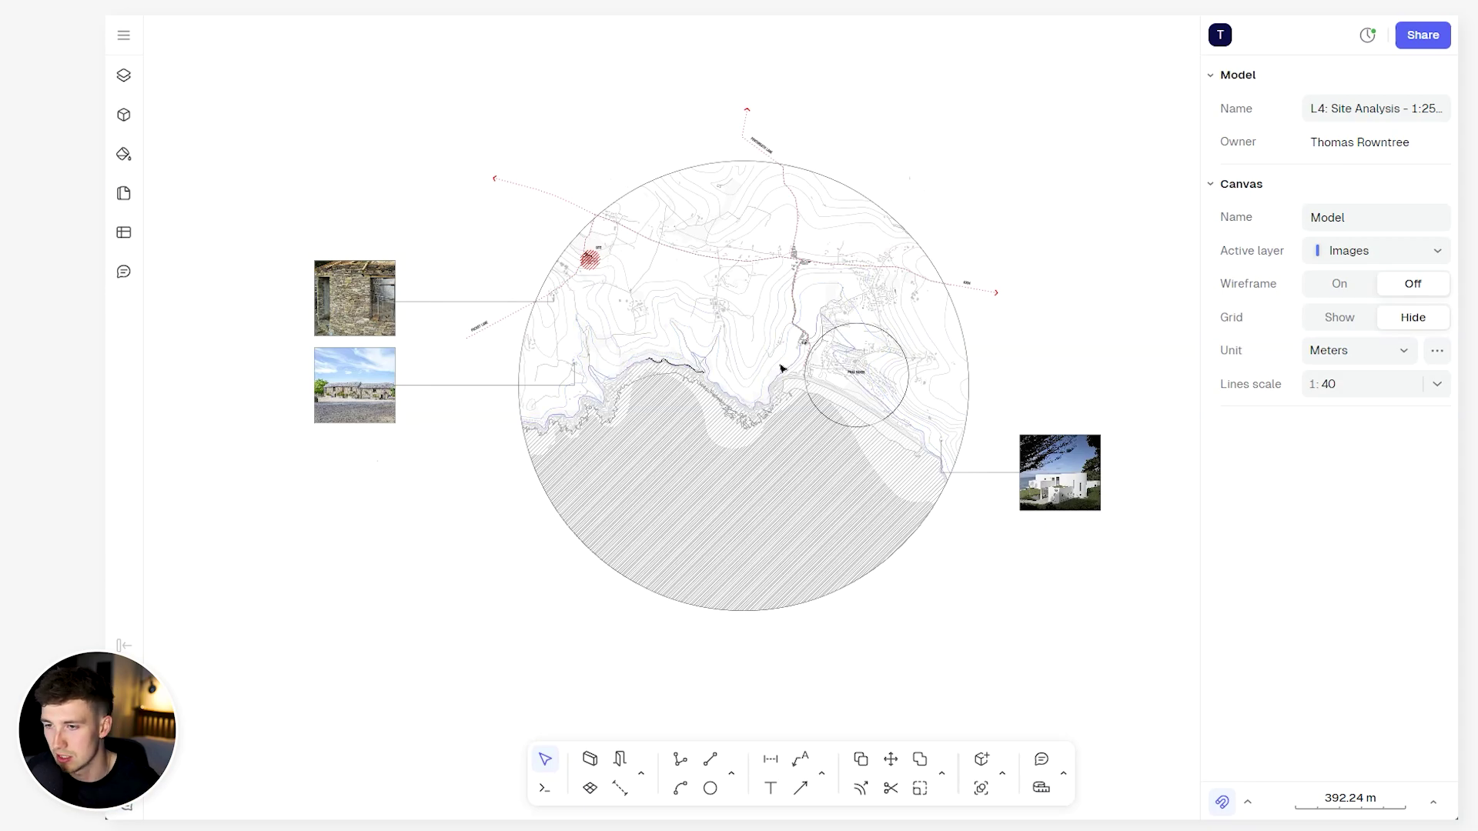
Examine the coastline, contours, buildings and dotted routes between the site and Praa Sands on the finished map
{"action": "scroll", "coordinate": [682, 241], "scroll_direction": "up", "scroll_amount": 5}
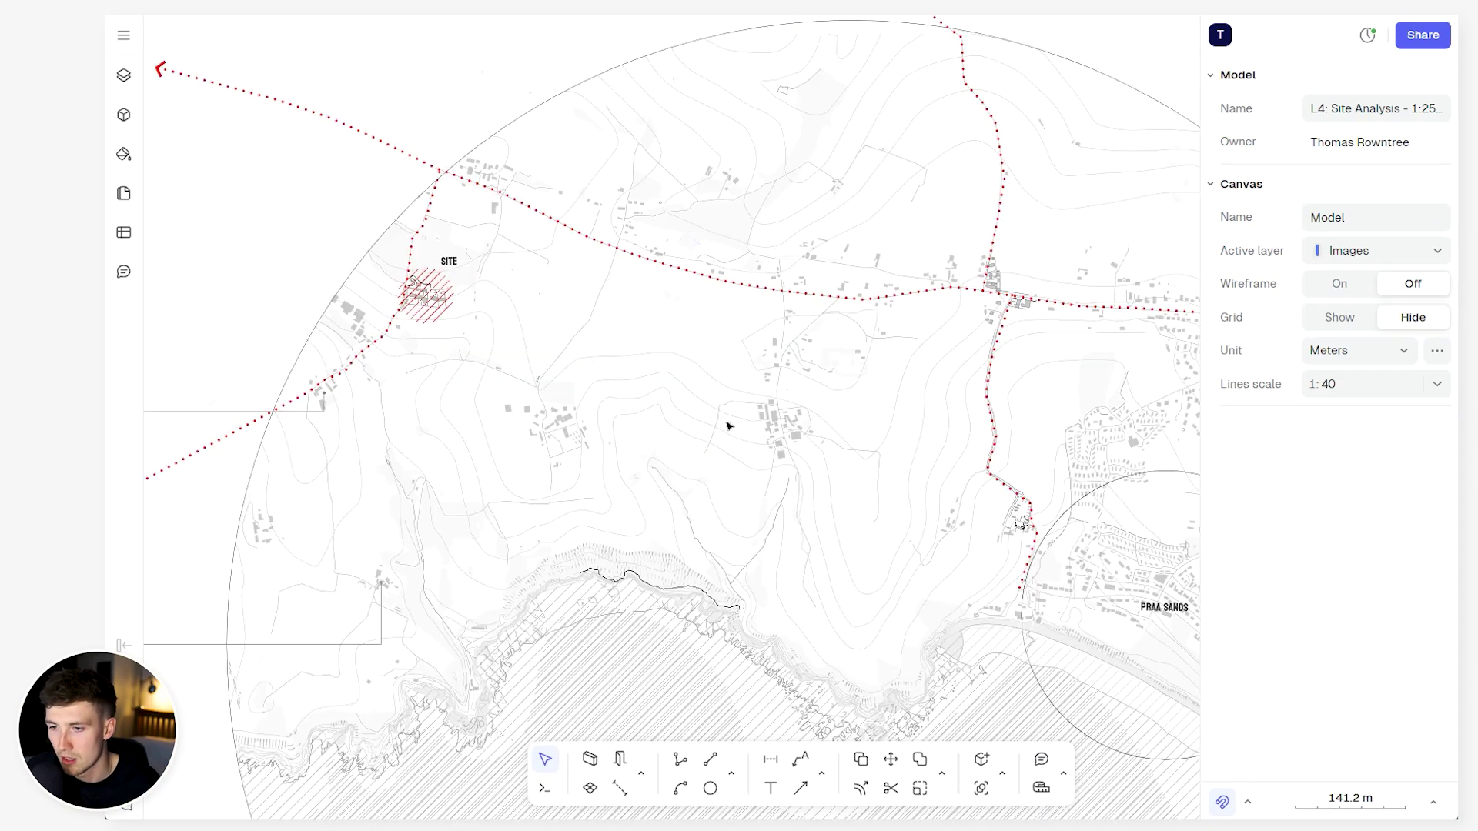
{"action": "scroll", "coordinate": [694, 352], "scroll_direction": "down", "scroll_amount": 2}
{"action": "middle_click_drag", "start_coordinate": [694, 352], "coordinate": [564, 215]}
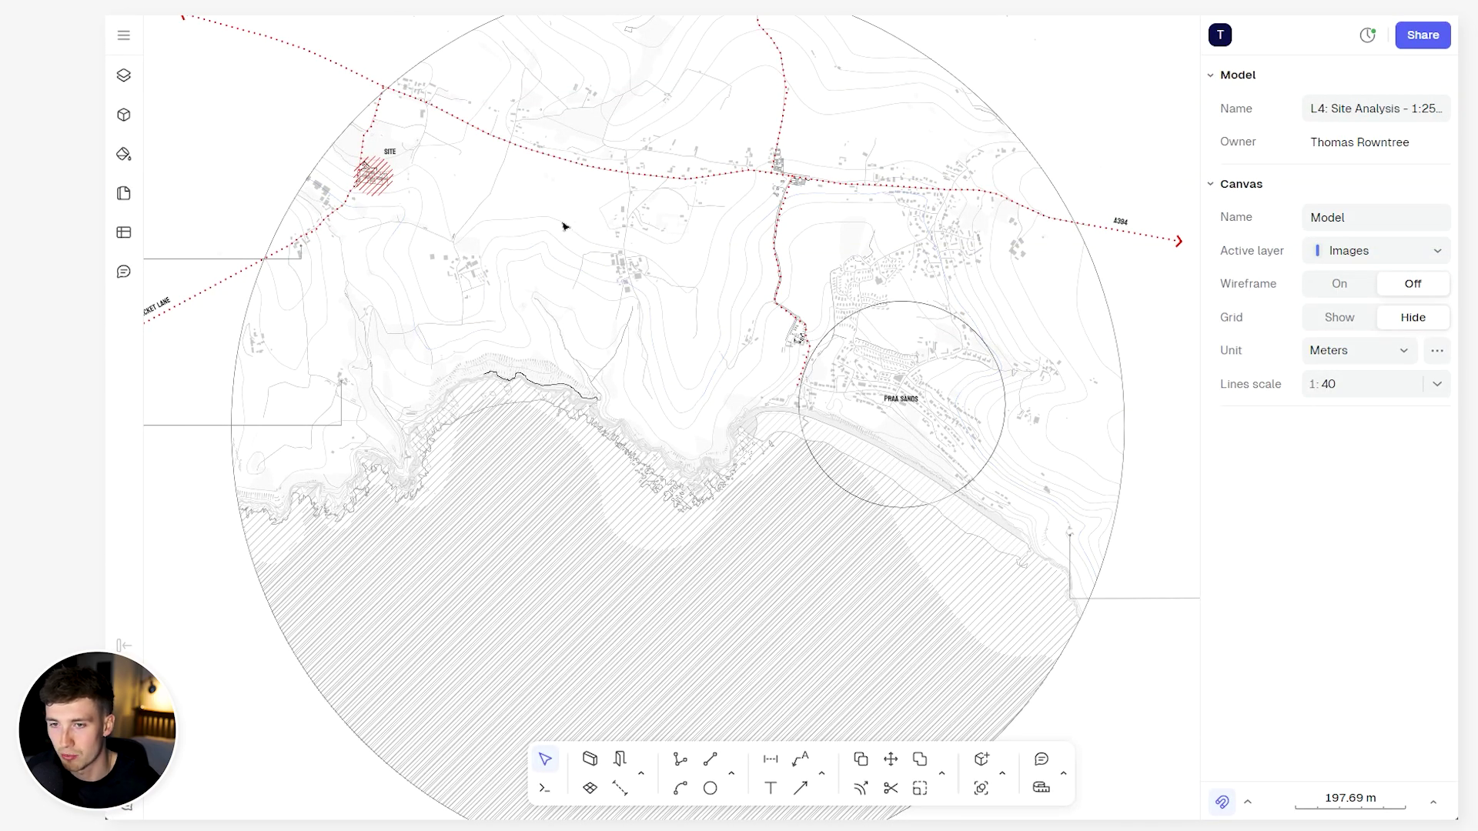
{"action": "scroll", "coordinate": [531, 215], "scroll_direction": "up", "scroll_amount": 1}
{"action": "scroll", "coordinate": [531, 216], "scroll_direction": "left", "scroll_amount": 1}
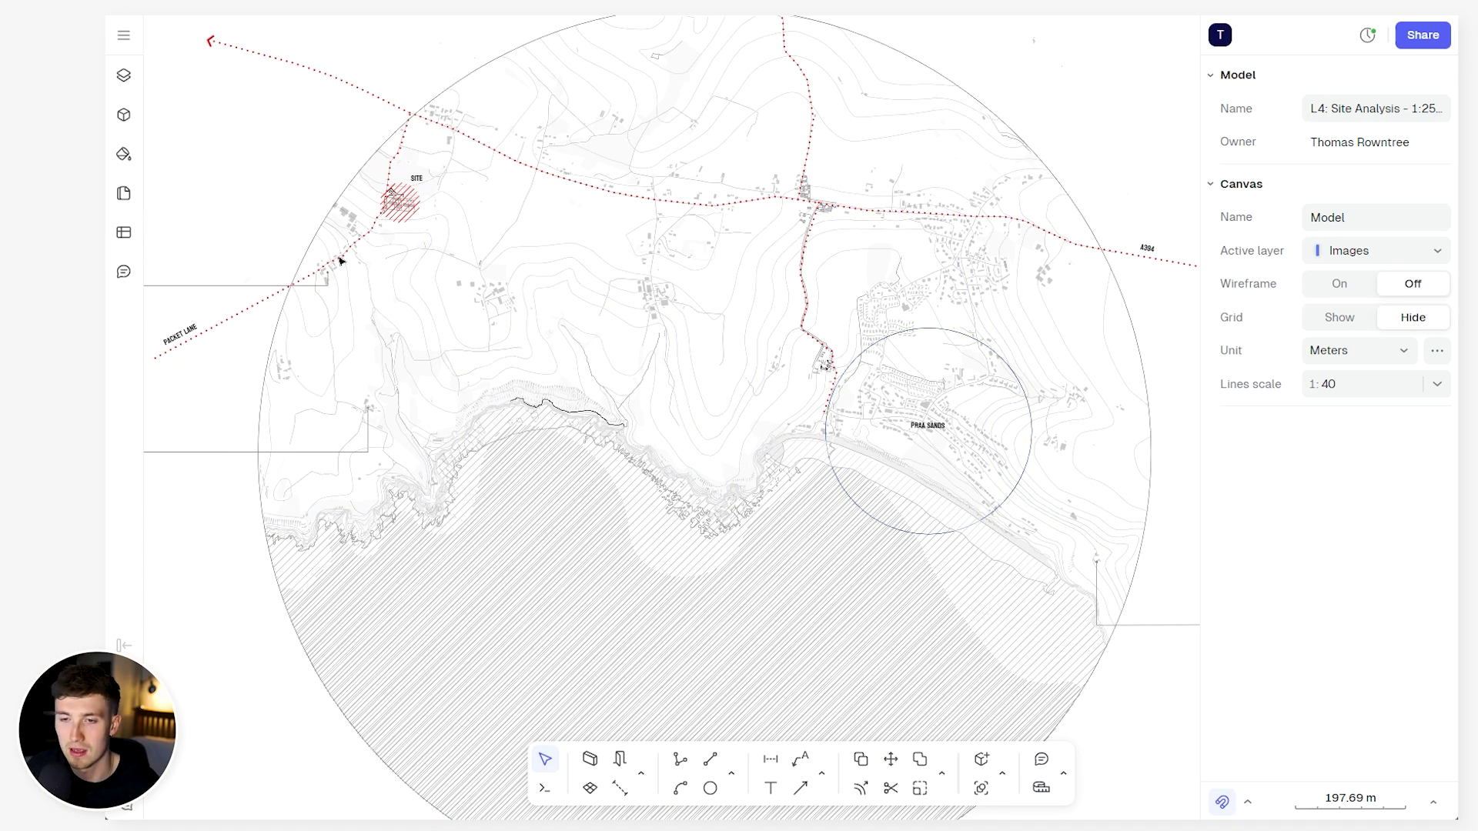
{"action": "middle_click_drag", "start_coordinate": [340, 257], "coordinate": [488, 311]}
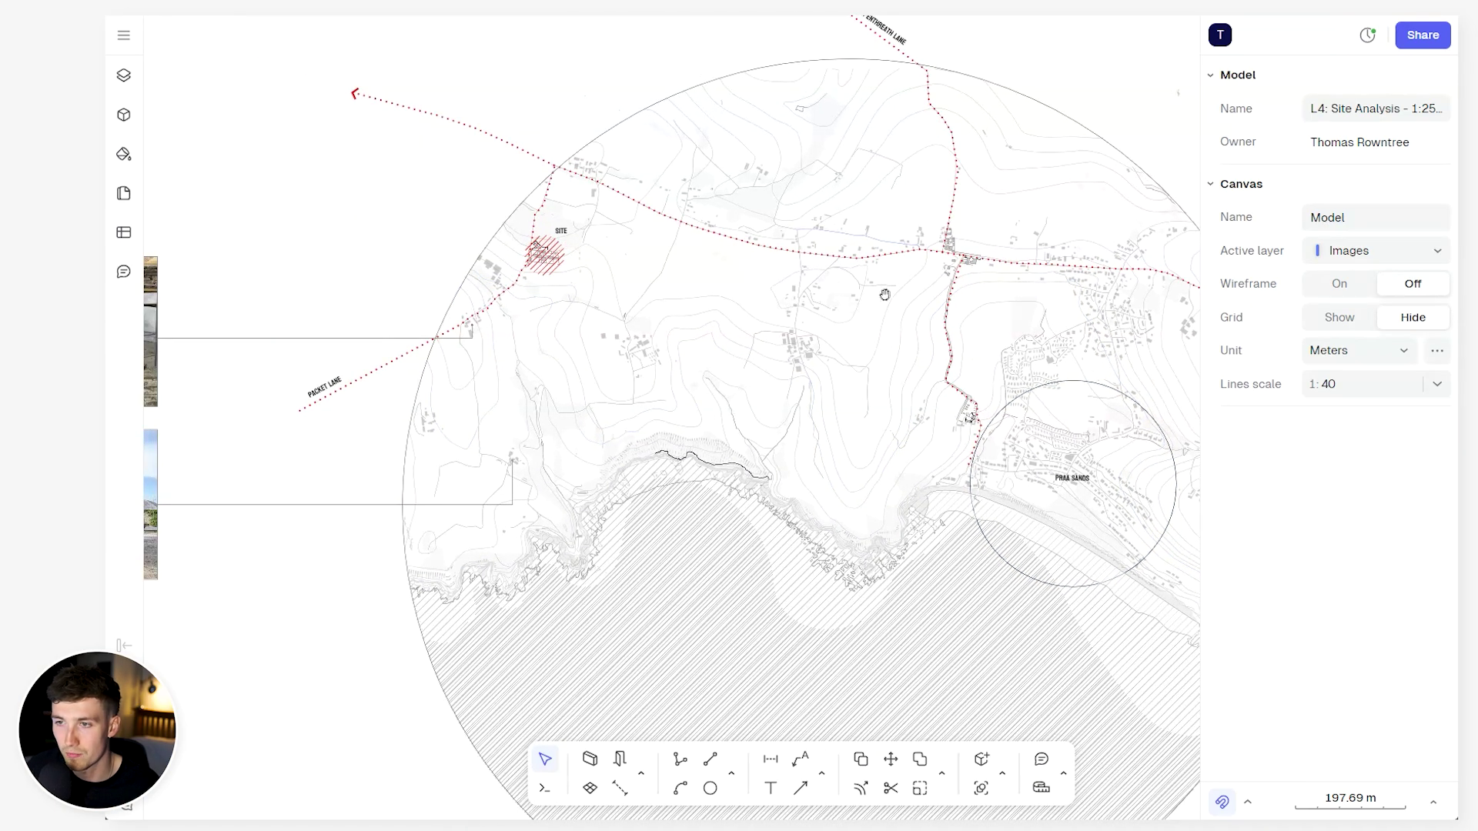
{"action": "middle_click_drag", "start_coordinate": [884, 296], "coordinate": [854, 422]}
{"action": "scroll", "coordinate": [379, 245], "scroll_direction": "up", "scroll_amount": 5}
{"action": "left_click_drag", "start_coordinate": [482, 327], "coordinate": [439, 141]}
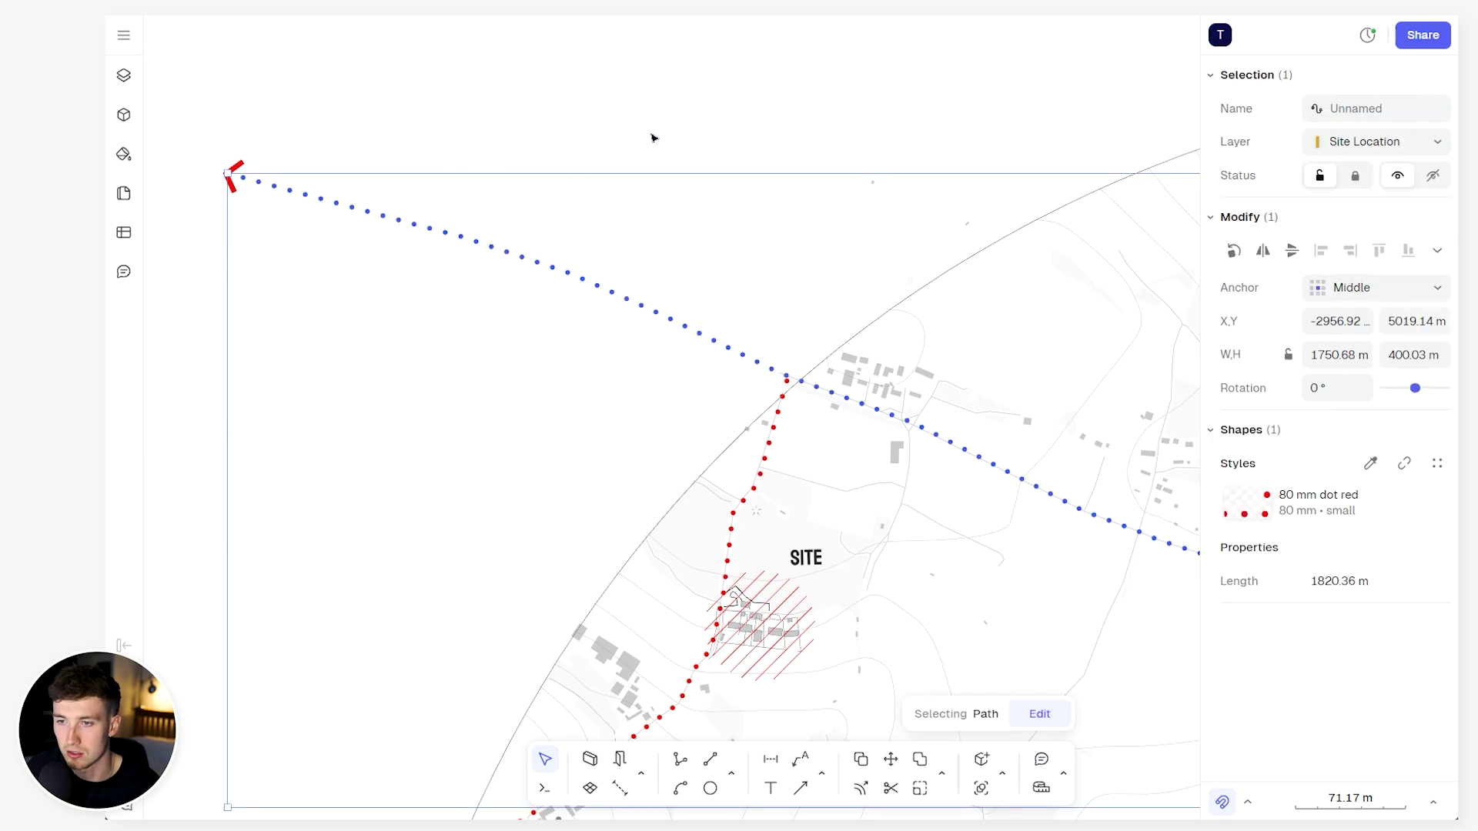
{"action": "left_click", "coordinate": [659, 105]}
{"action": "scroll", "coordinate": [677, 223], "scroll_direction": "down", "scroll_amount": 5}
{"action": "middle_click_drag", "start_coordinate": [765, 363], "coordinate": [591, 303]}
{"action": "scroll", "coordinate": [751, 364], "scroll_direction": "up", "scroll_amount": 4}
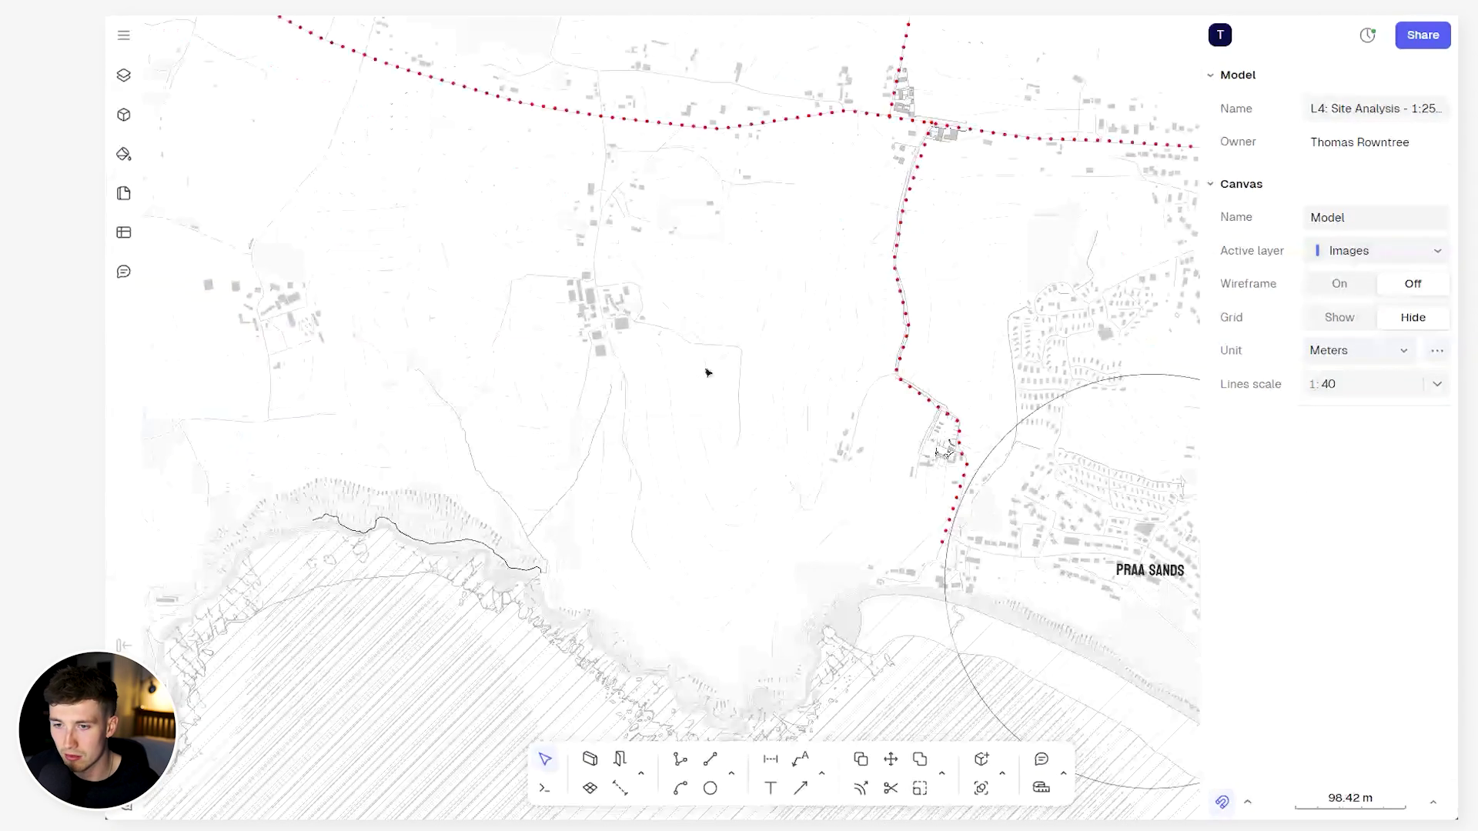
{"action": "middle_click_drag", "start_coordinate": [462, 370], "coordinate": [778, 449]}
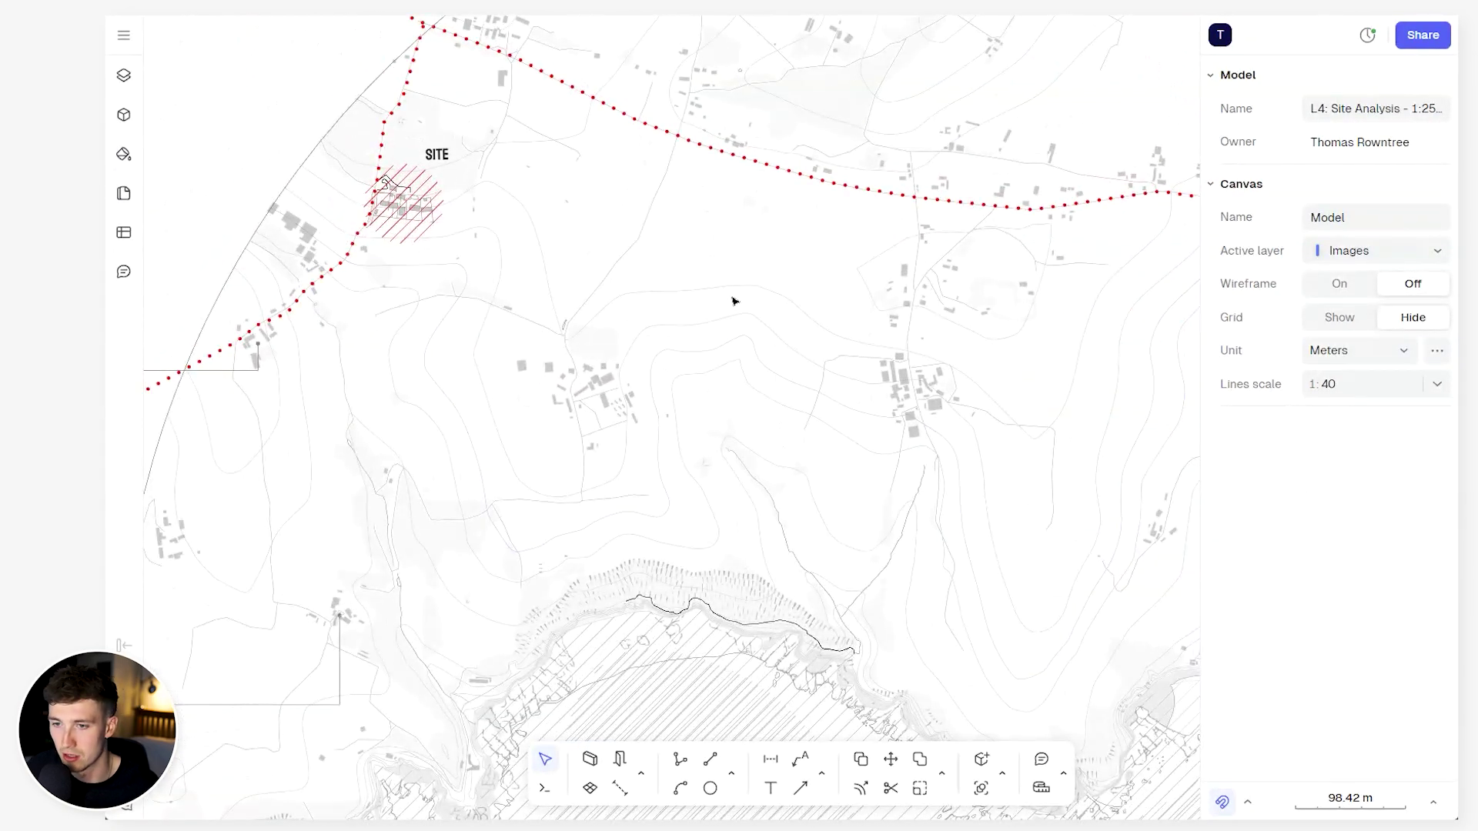
{"action": "scroll", "coordinate": [496, 279], "scroll_direction": "down", "scroll_amount": 5}
{"action": "scroll", "coordinate": [488, 254], "scroll_direction": "up", "scroll_amount": 5}
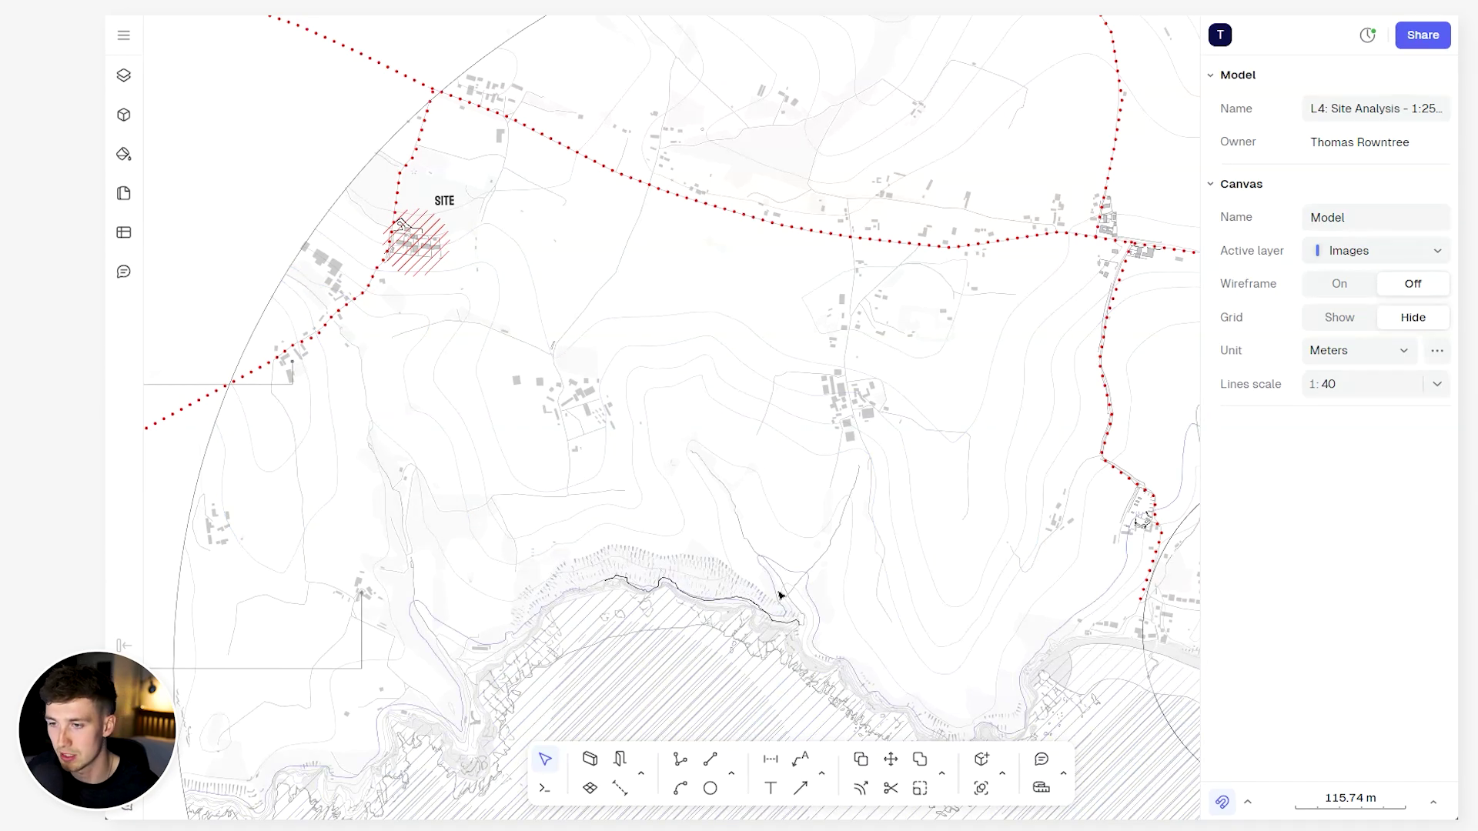
{"action": "scroll", "coordinate": [807, 416], "scroll_direction": "down", "scroll_amount": 3}
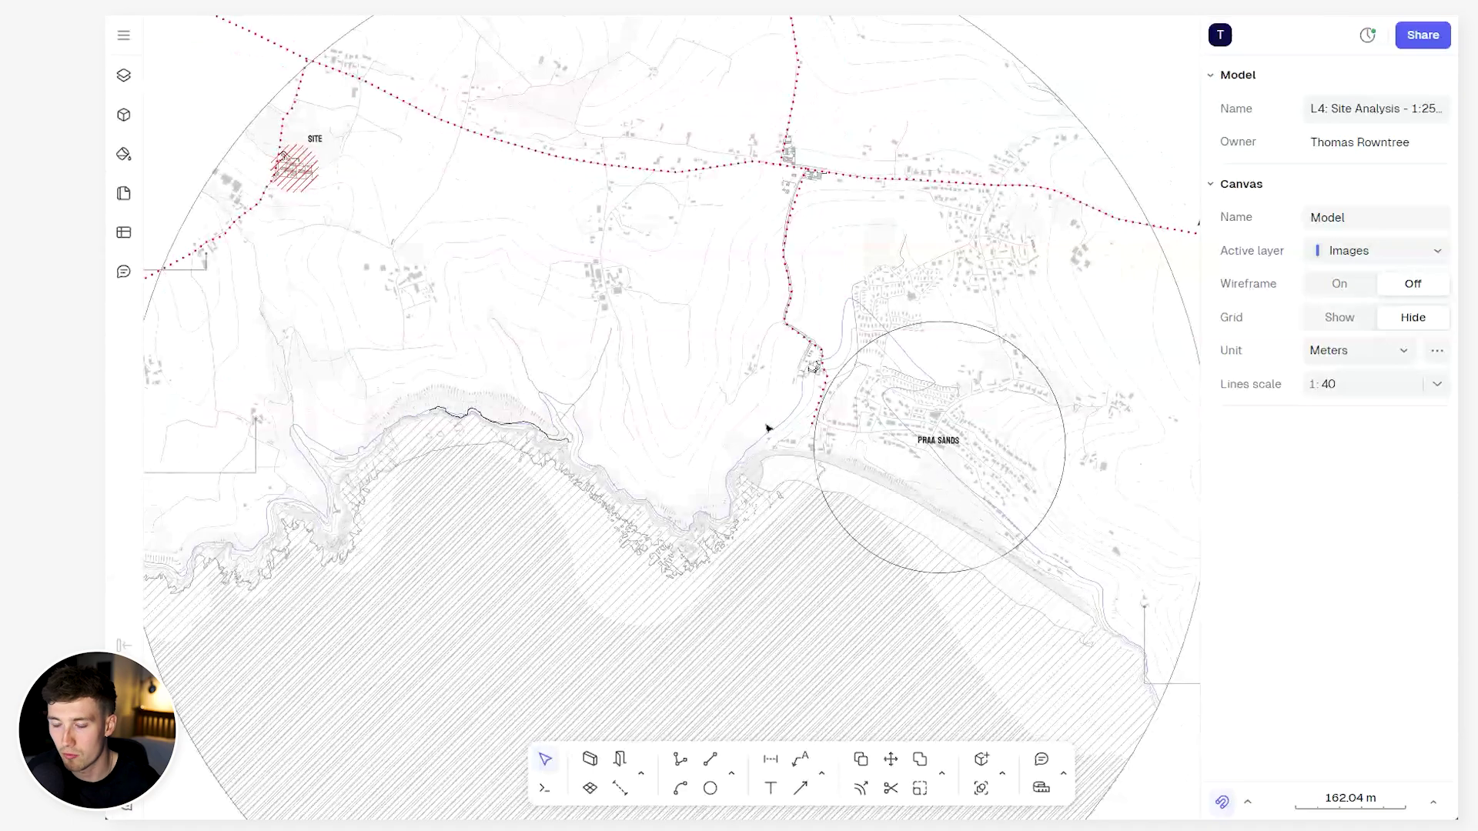
{"action": "scroll", "coordinate": [739, 400], "scroll_direction": "down", "scroll_amount": 3}
{"action": "middle_click_drag", "start_coordinate": [739, 399], "coordinate": [703, 377]}
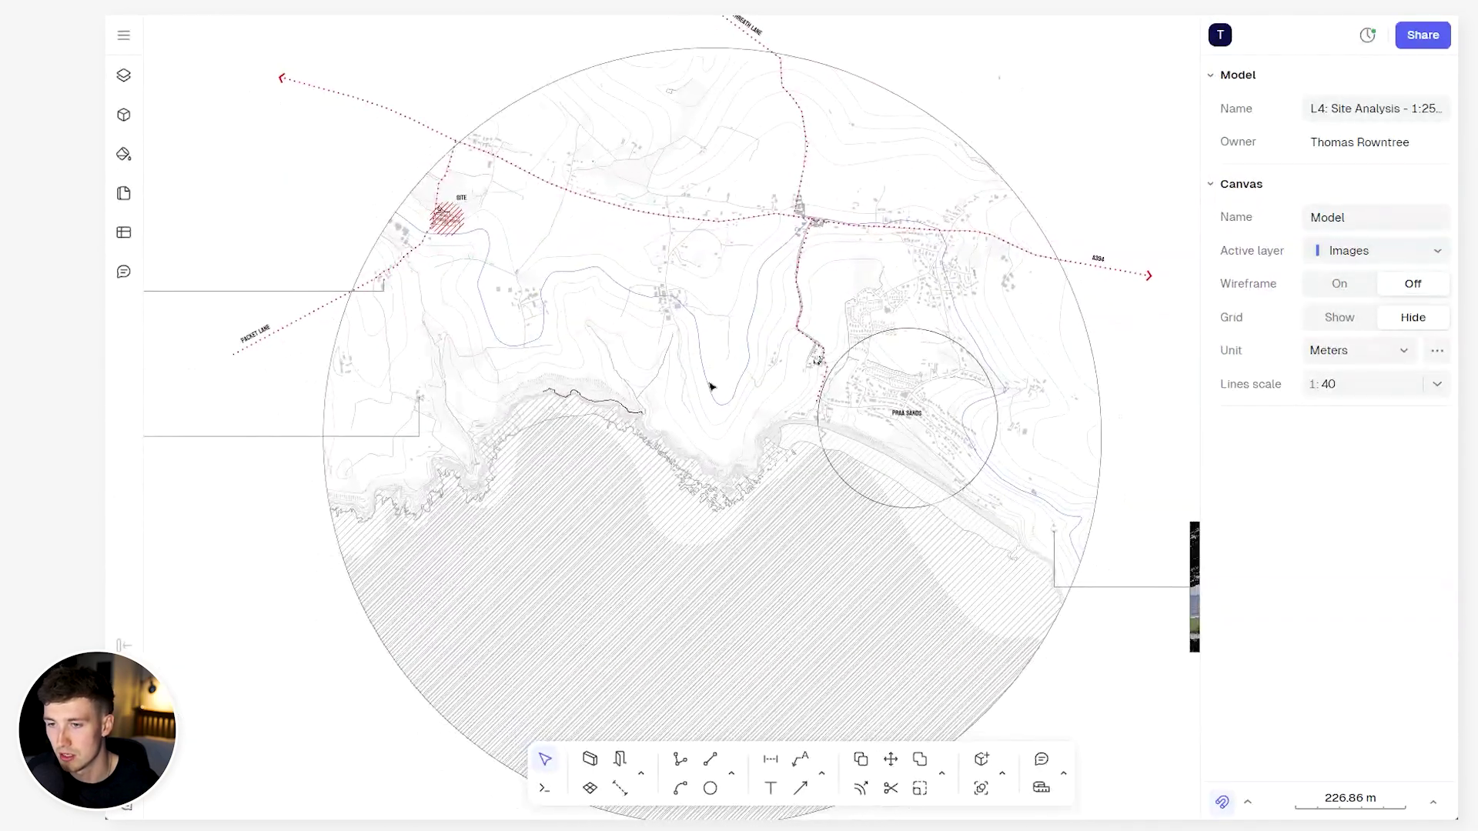
{"action": "scroll", "coordinate": [711, 387], "scroll_direction": "down", "scroll_amount": 3}
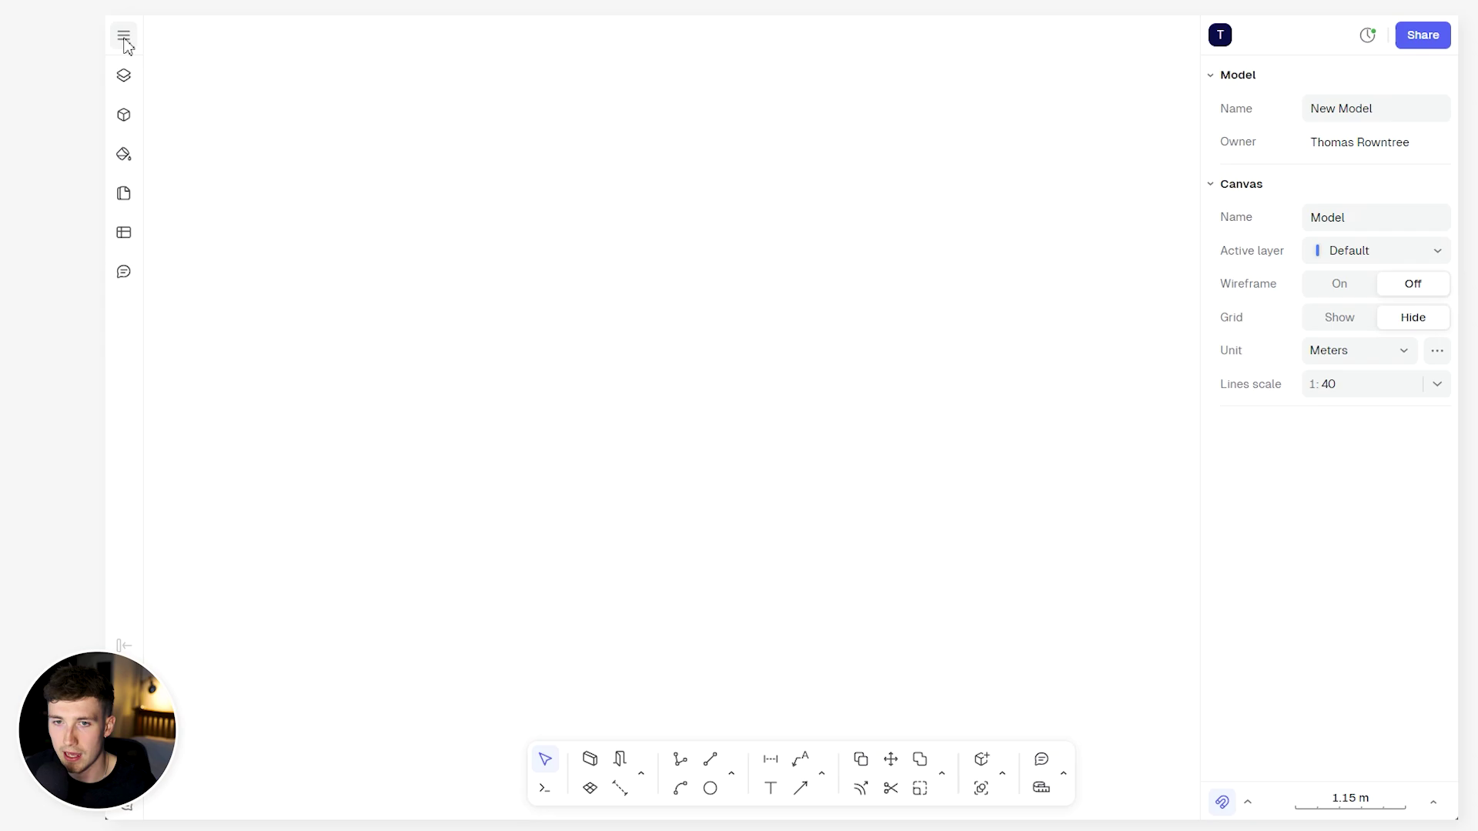
Choose the DWG file 1.2500 for import into the new empty model
{"action": "left_click", "coordinate": [124, 37]}
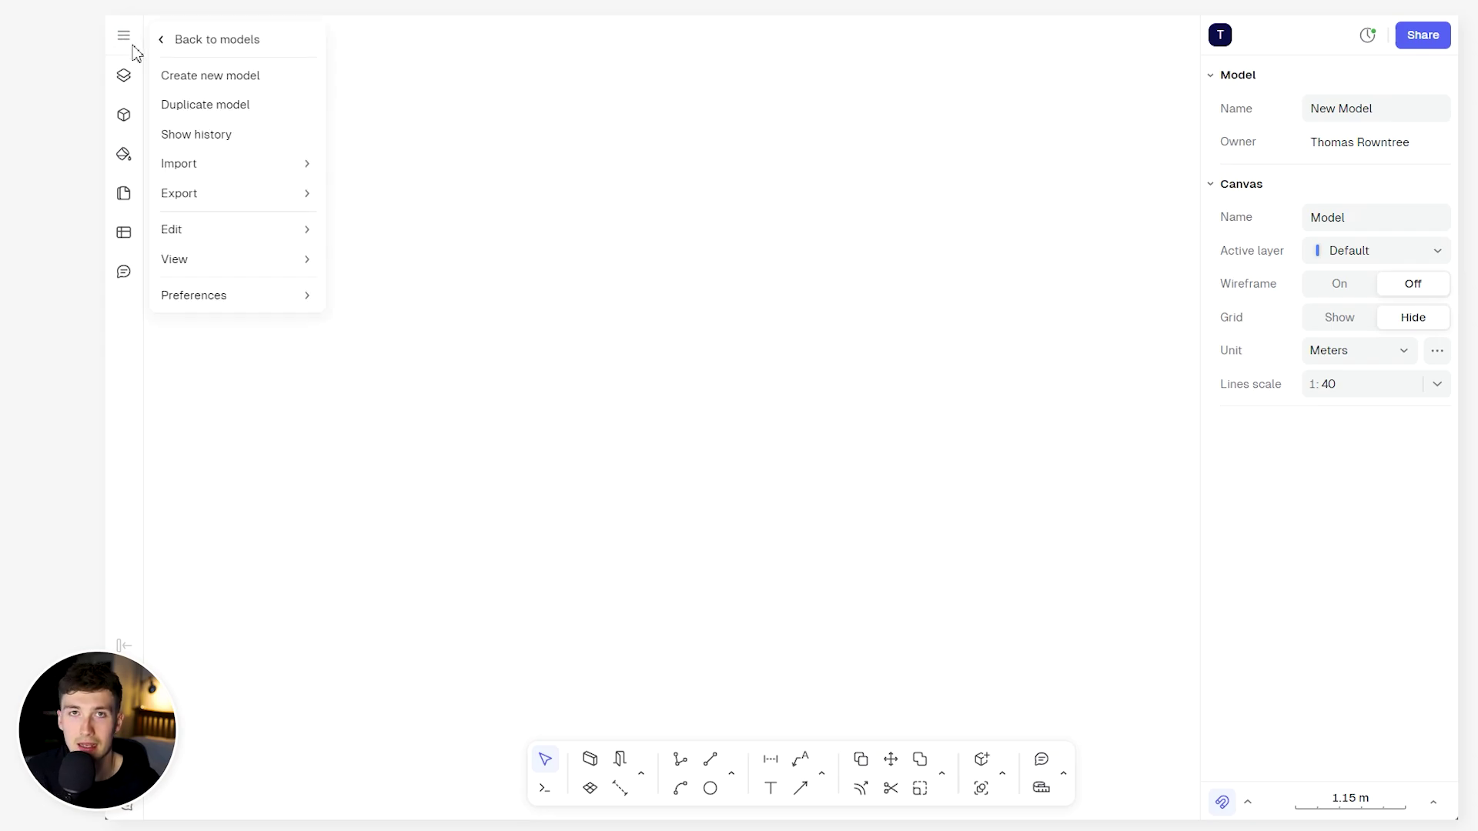
{"action": "mouse_move", "coordinate": [231, 173]}
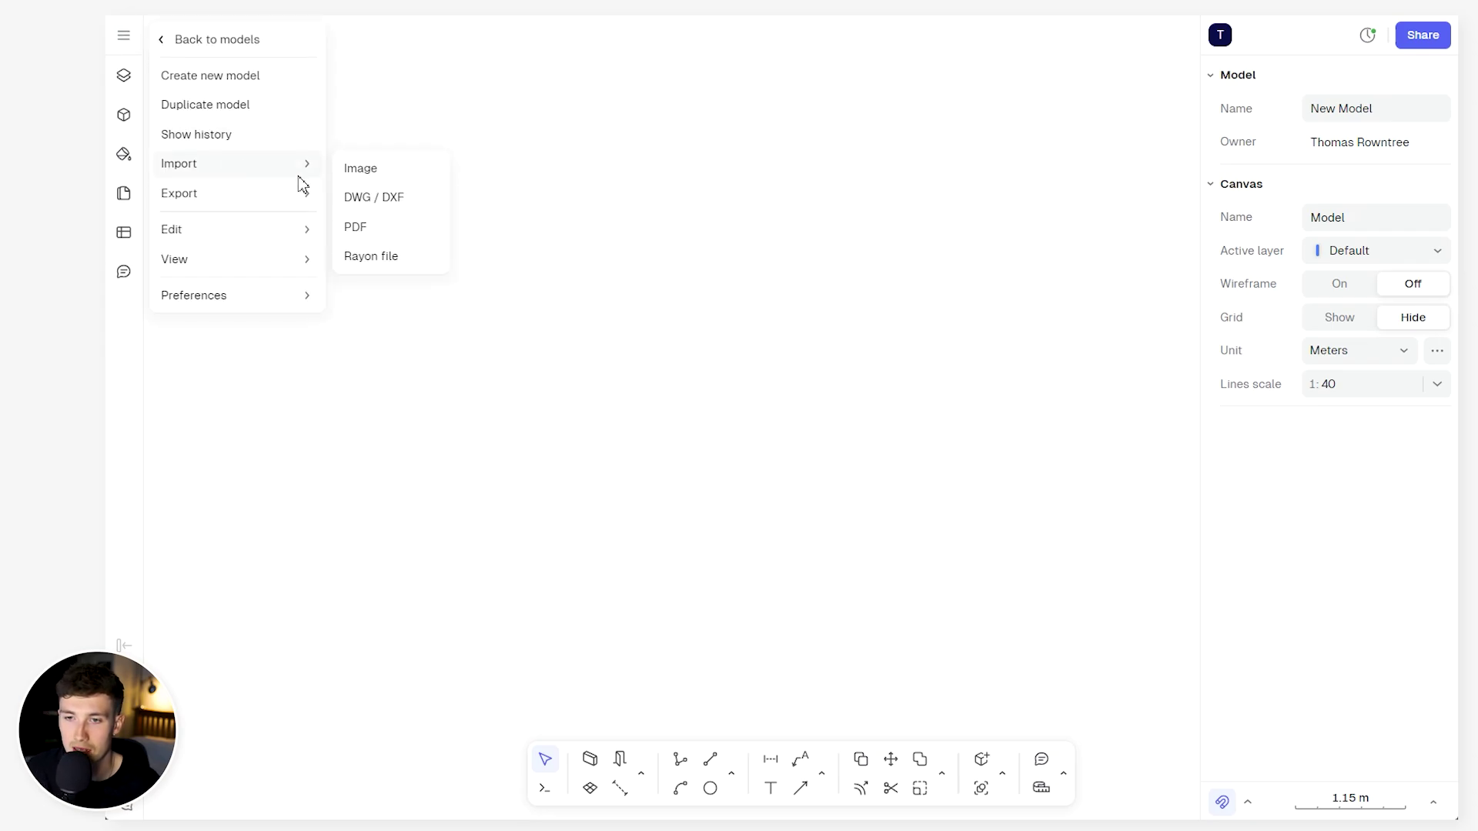
{"action": "left_click", "coordinate": [394, 202]}
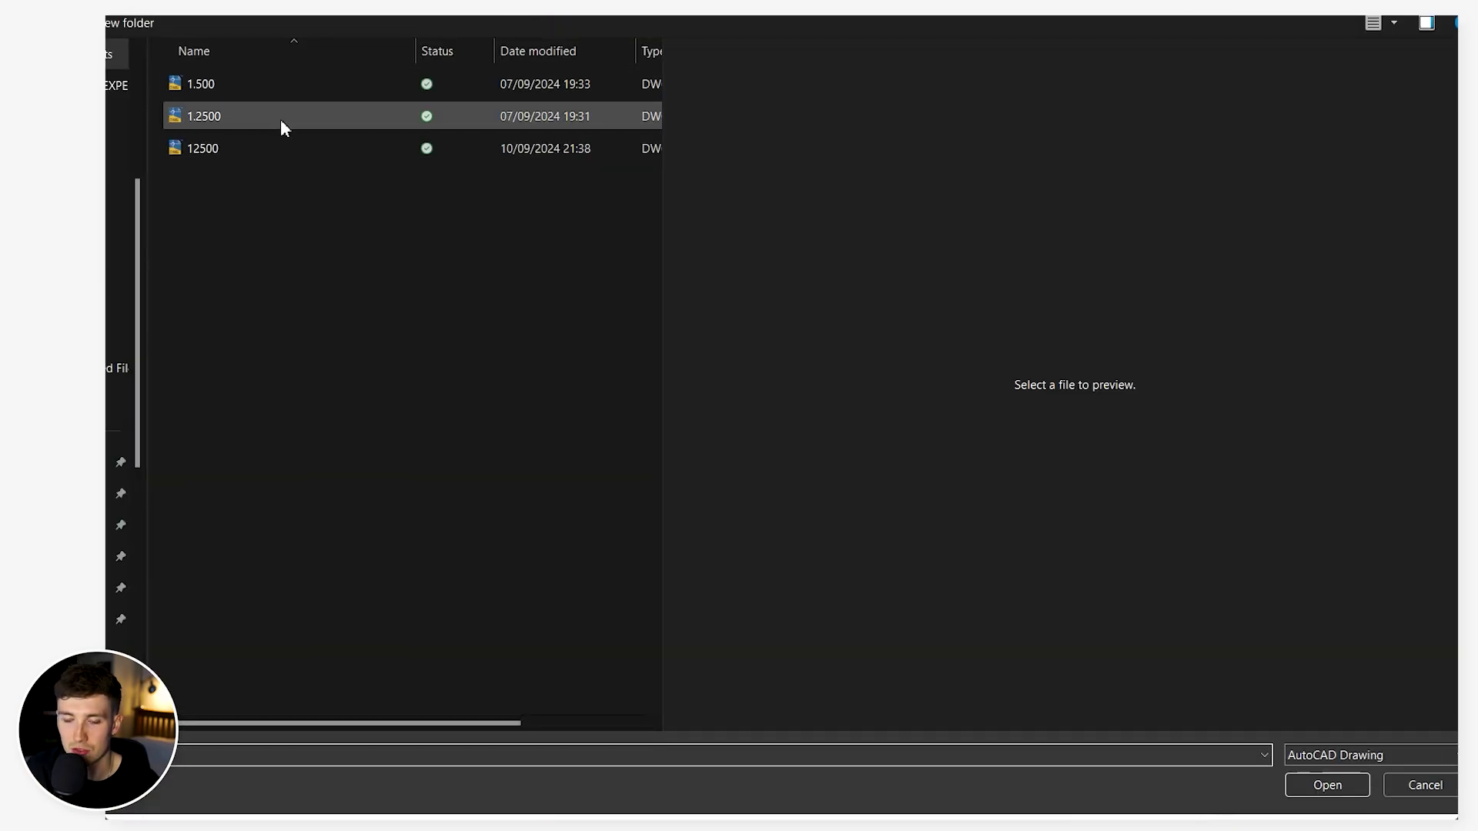
{"action": "left_click", "coordinate": [280, 116]}
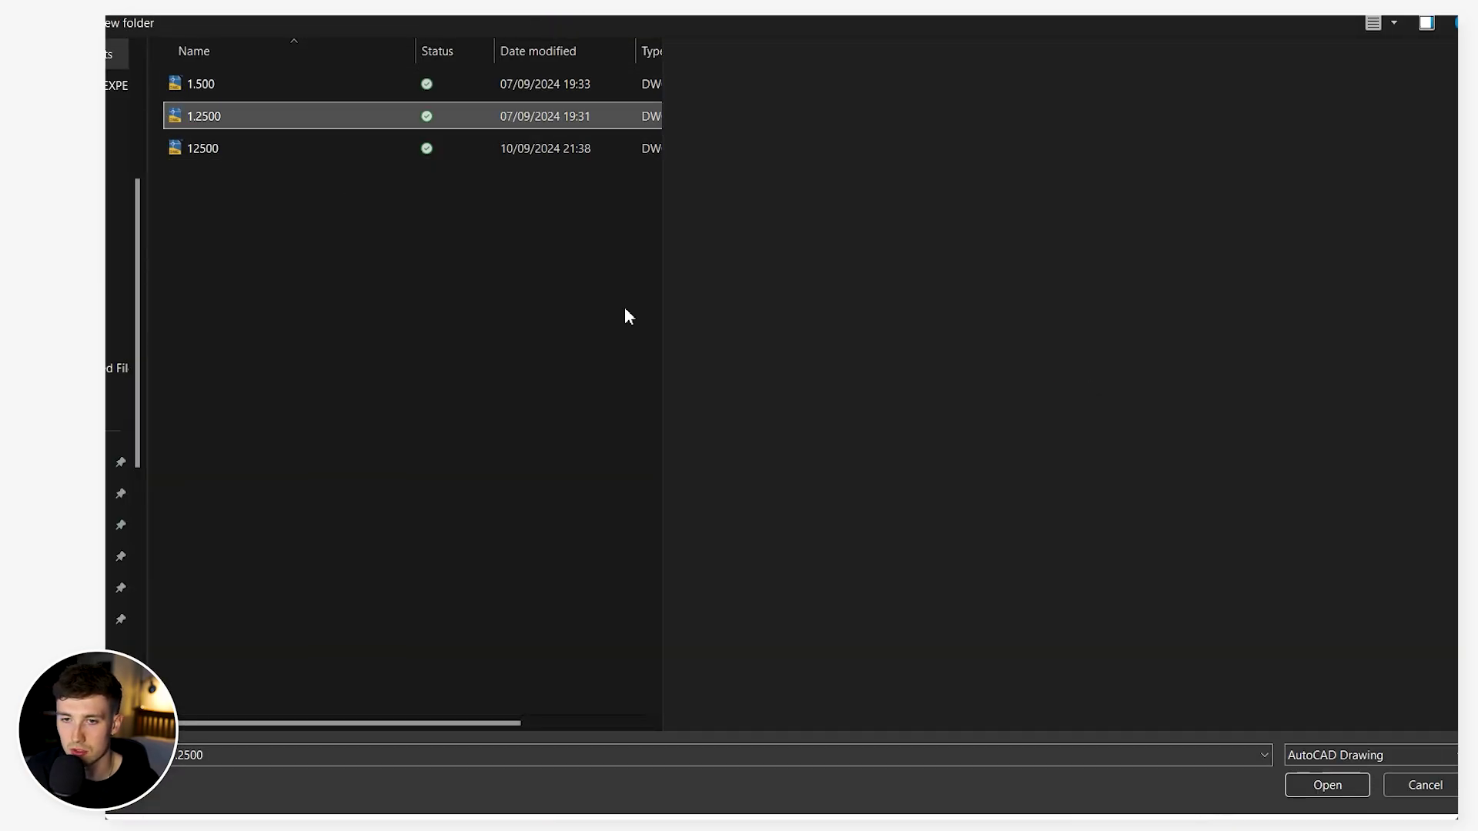
{"action": "left_click", "coordinate": [1318, 785]}
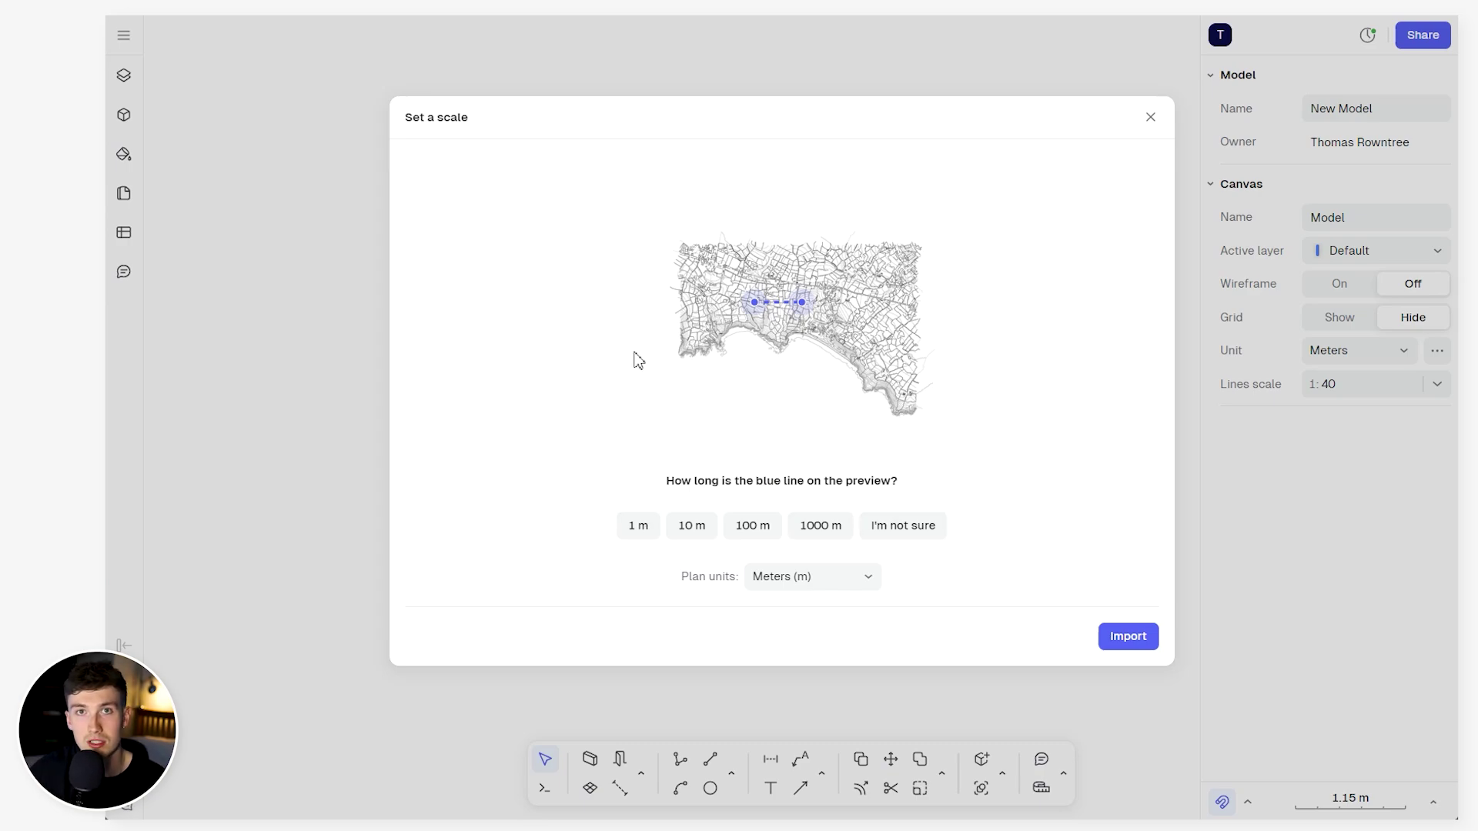
Import the drawing with the preview's blue line scaled to 100 m and place it at a picked insertion point on the canvas
{"action": "left_click", "coordinate": [752, 529]}
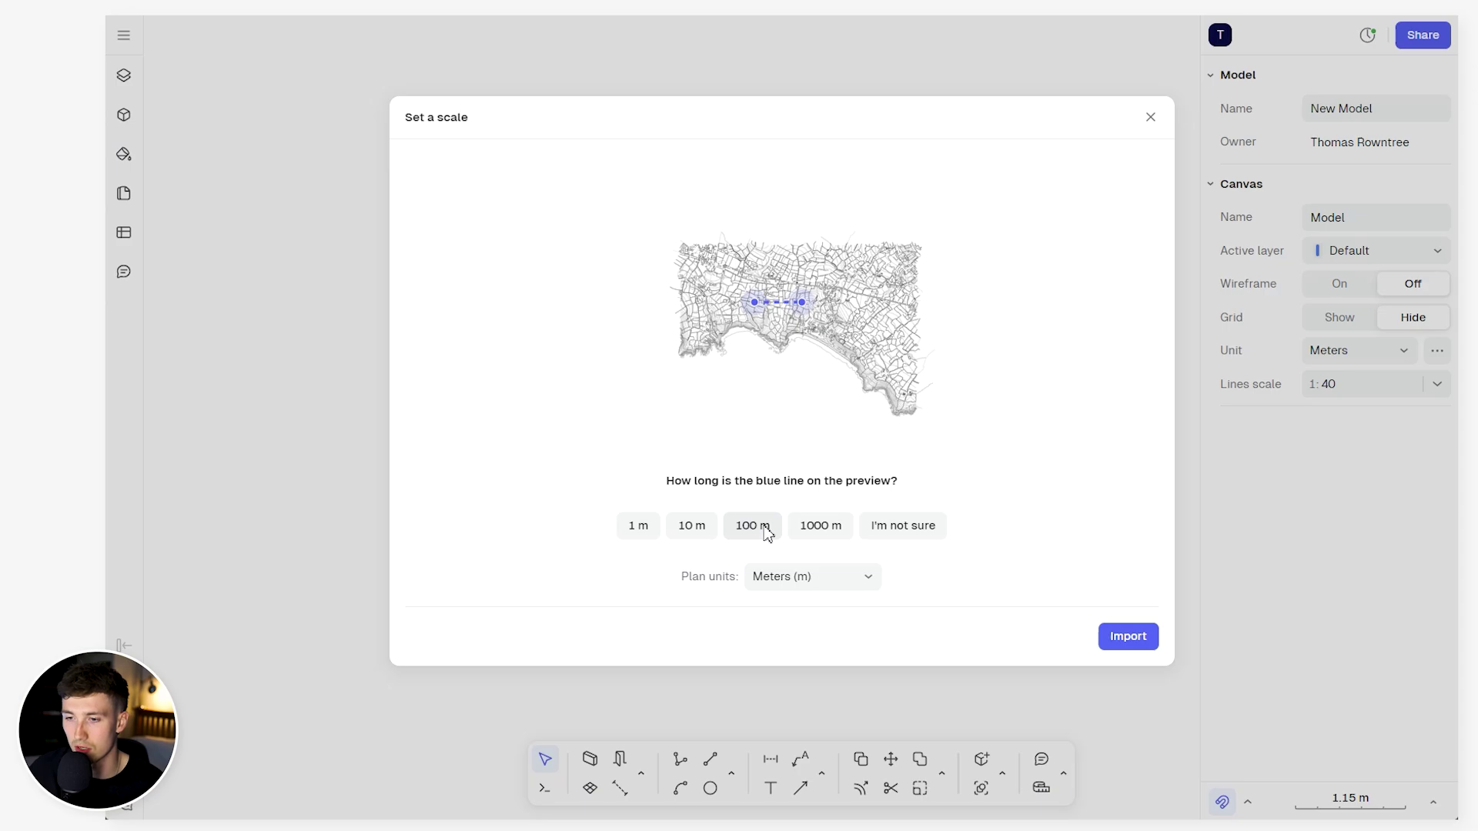
{"action": "left_click", "coordinate": [1154, 643]}
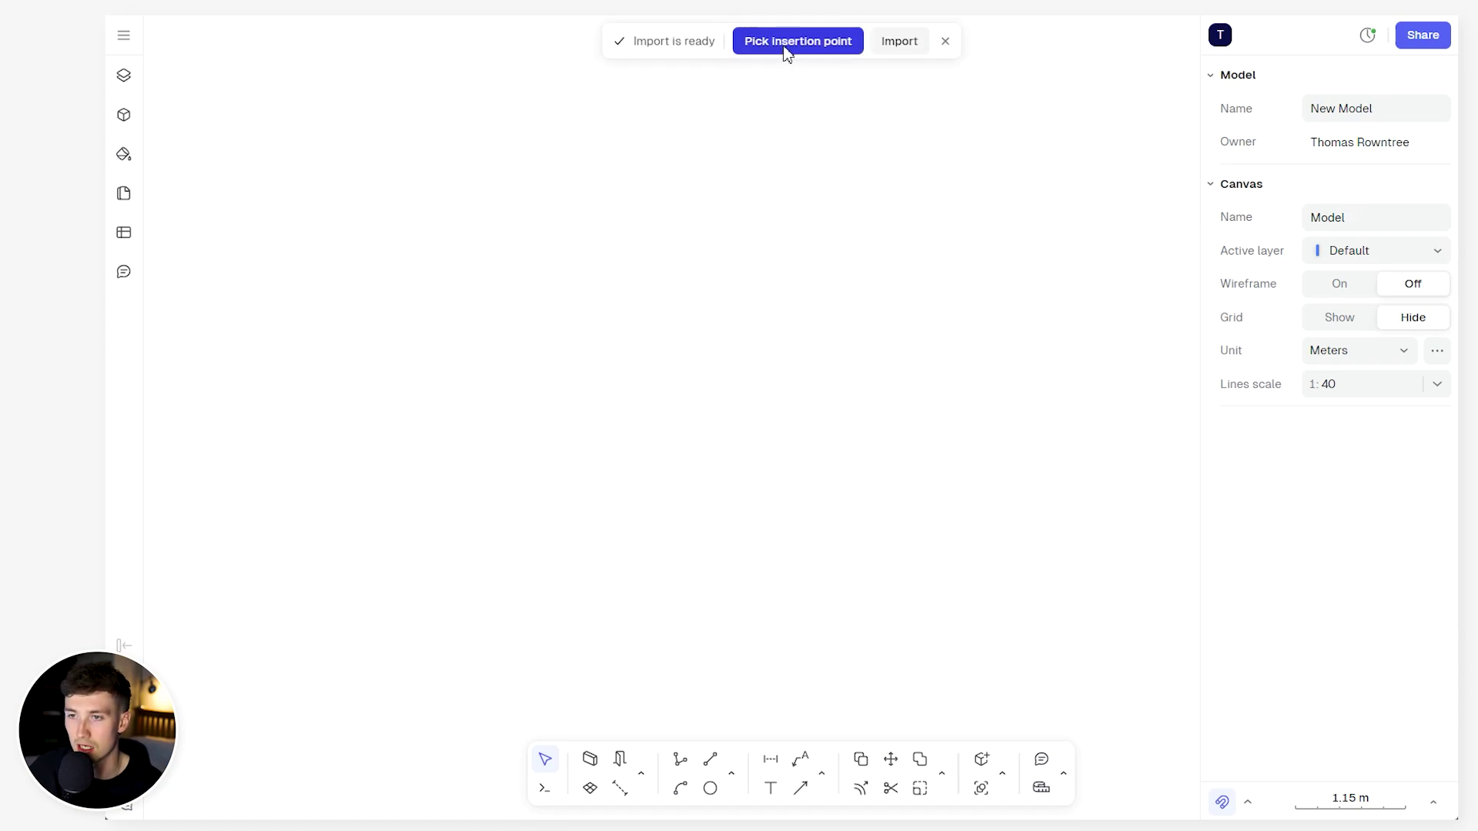
{"action": "left_click", "coordinate": [786, 48]}
{"action": "left_click", "coordinate": [592, 266]}
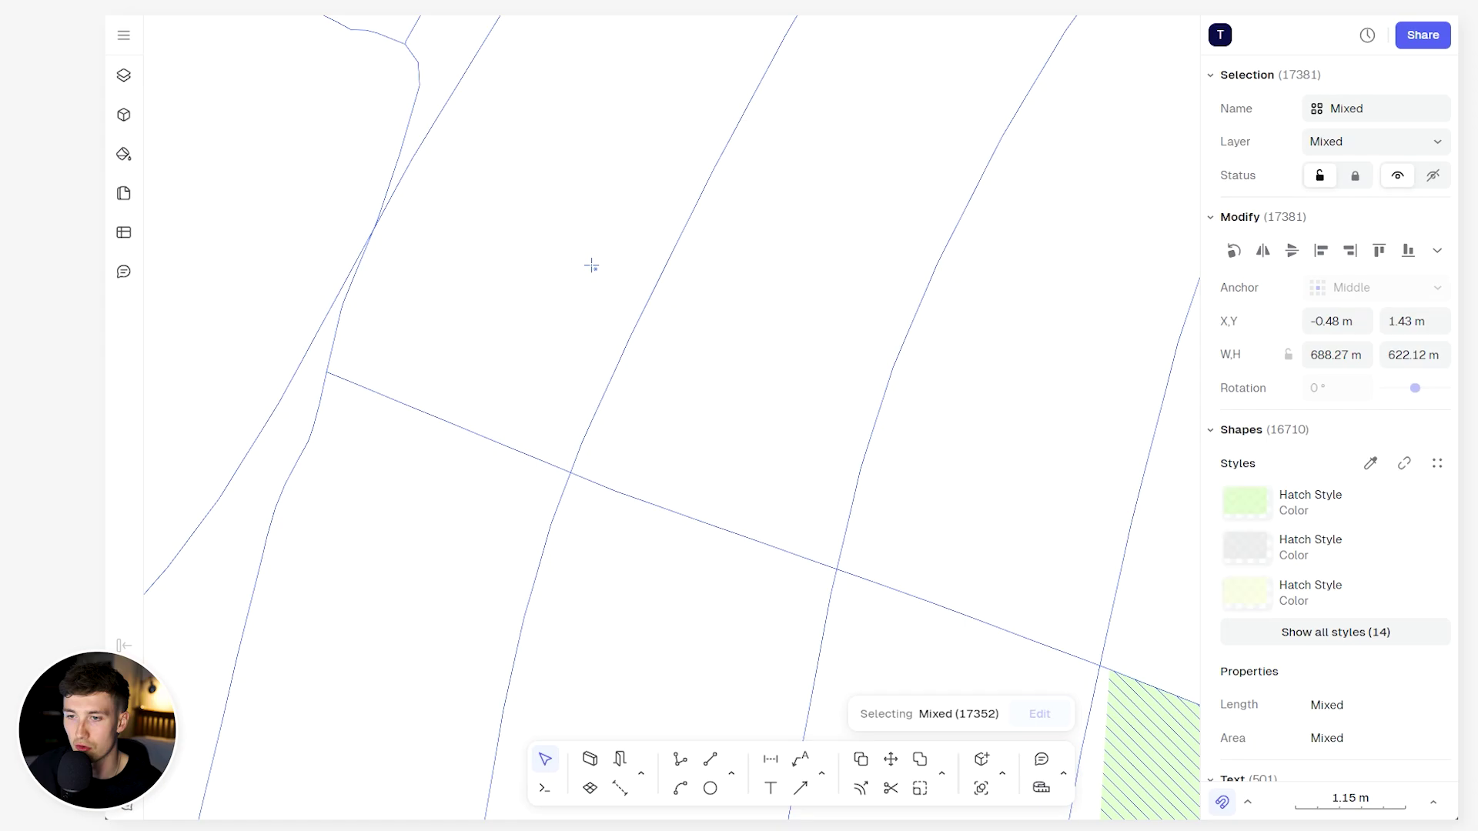
Examine the imported map's place labels, contours, buildings and coastline around Praa Sands
{"action": "scroll", "coordinate": [591, 265], "scroll_direction": "down", "scroll_amount": 8}
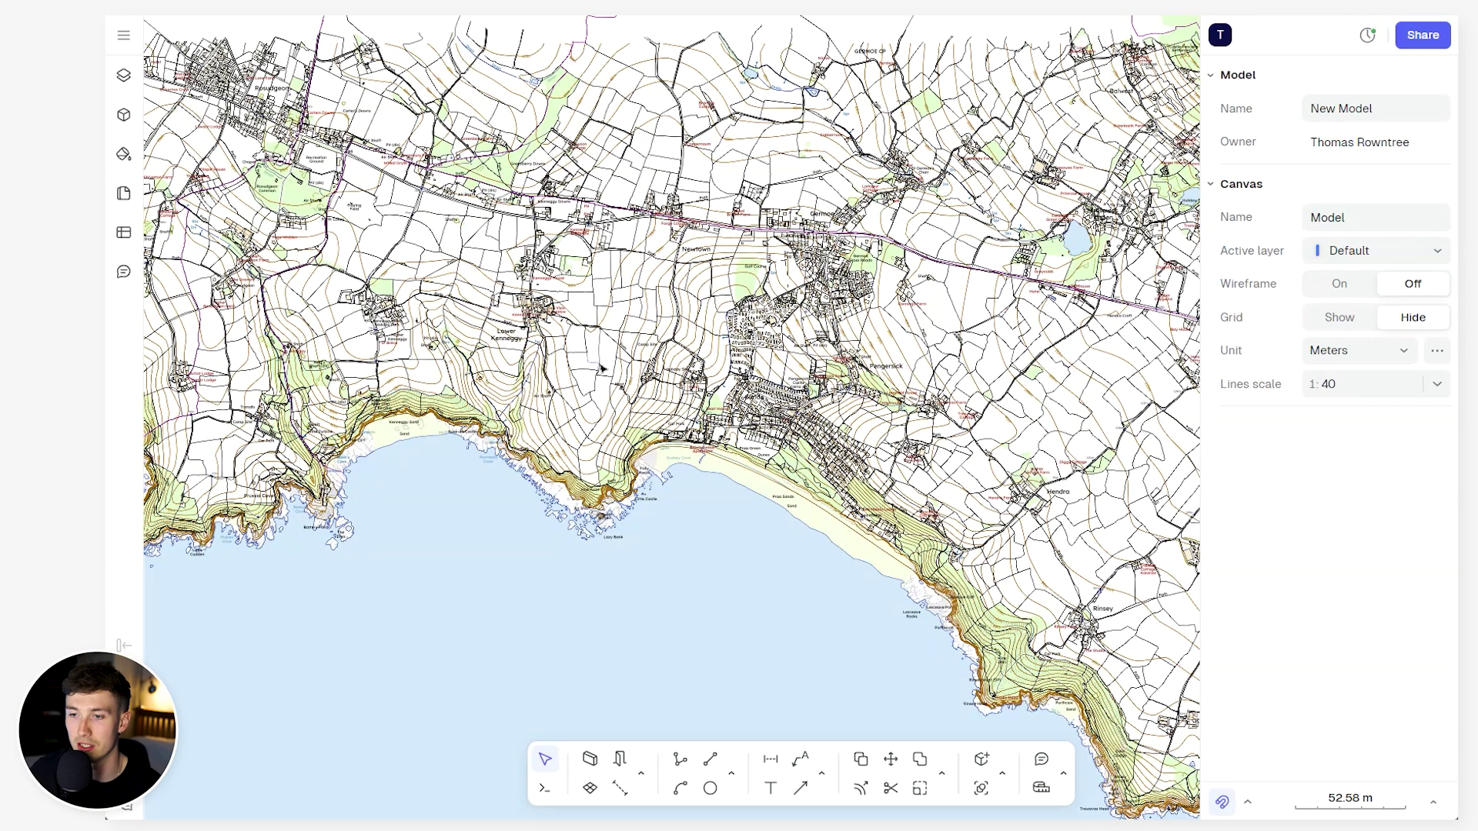
{"action": "scroll", "coordinate": [770, 427], "scroll_direction": "up", "scroll_amount": 10}
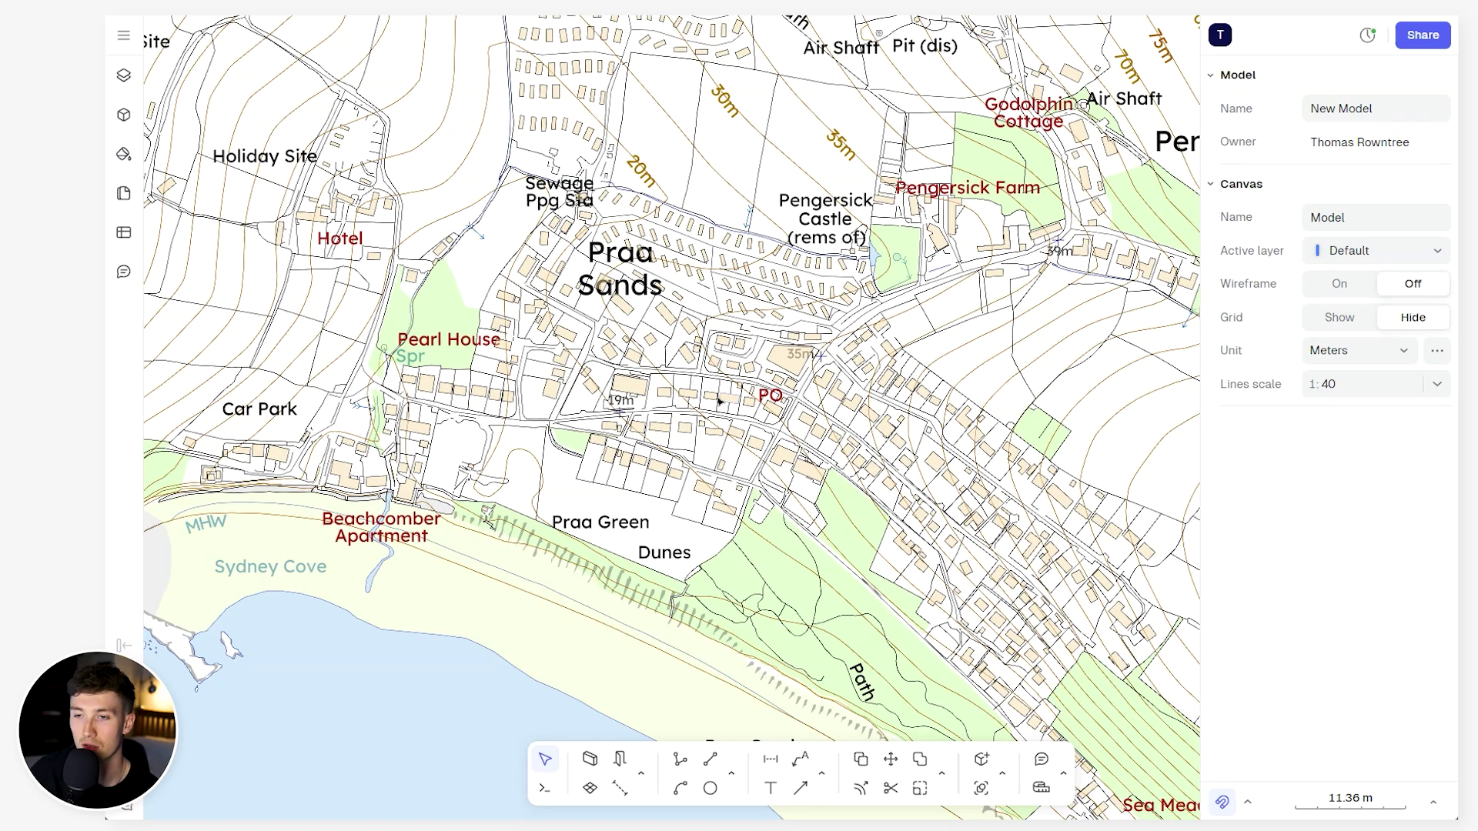
{"action": "scroll", "coordinate": [648, 154], "scroll_direction": "up", "scroll_amount": 3}
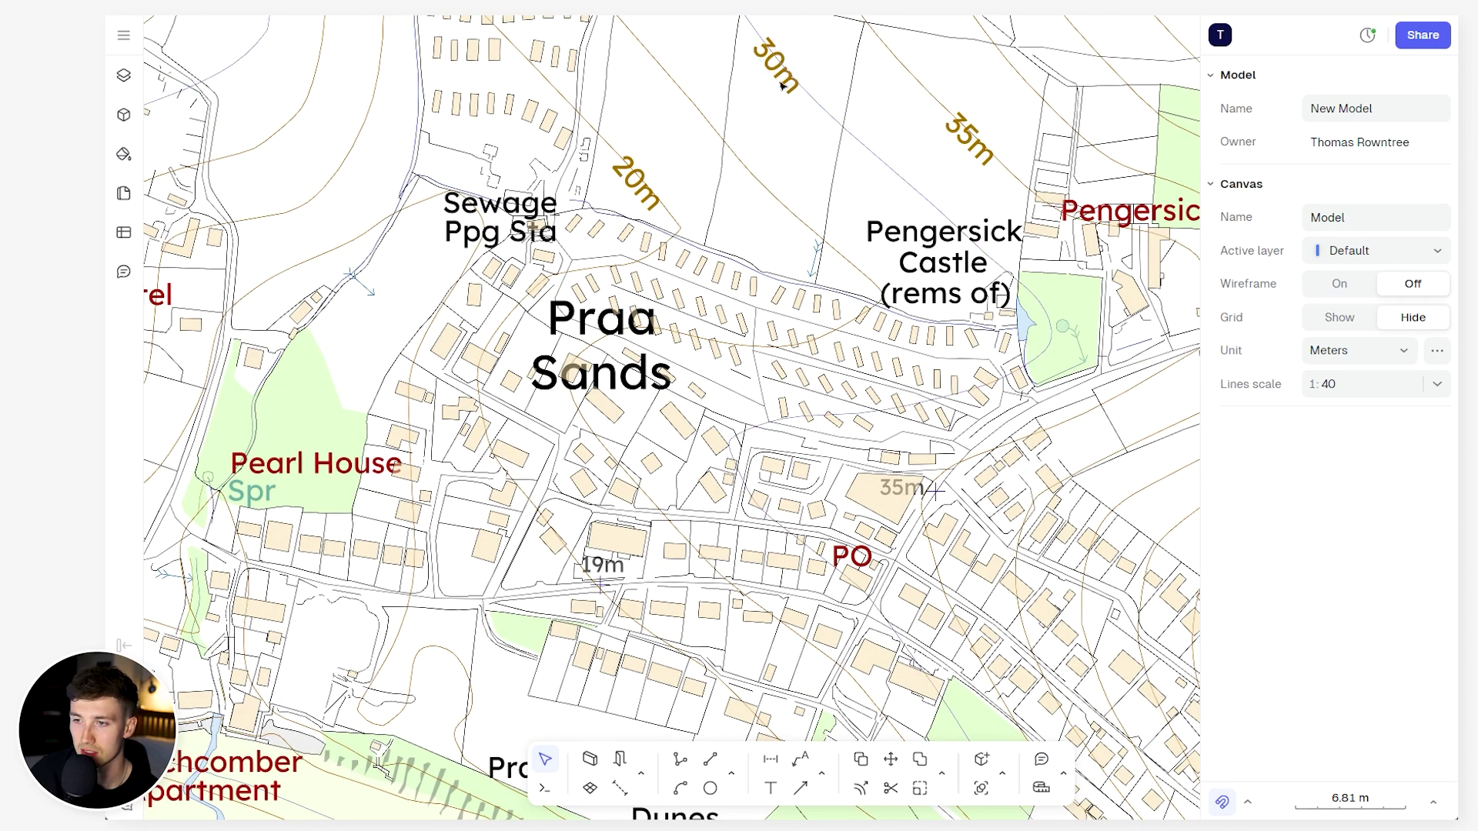
{"action": "scroll", "coordinate": [581, 375], "scroll_direction": "down", "scroll_amount": 4}
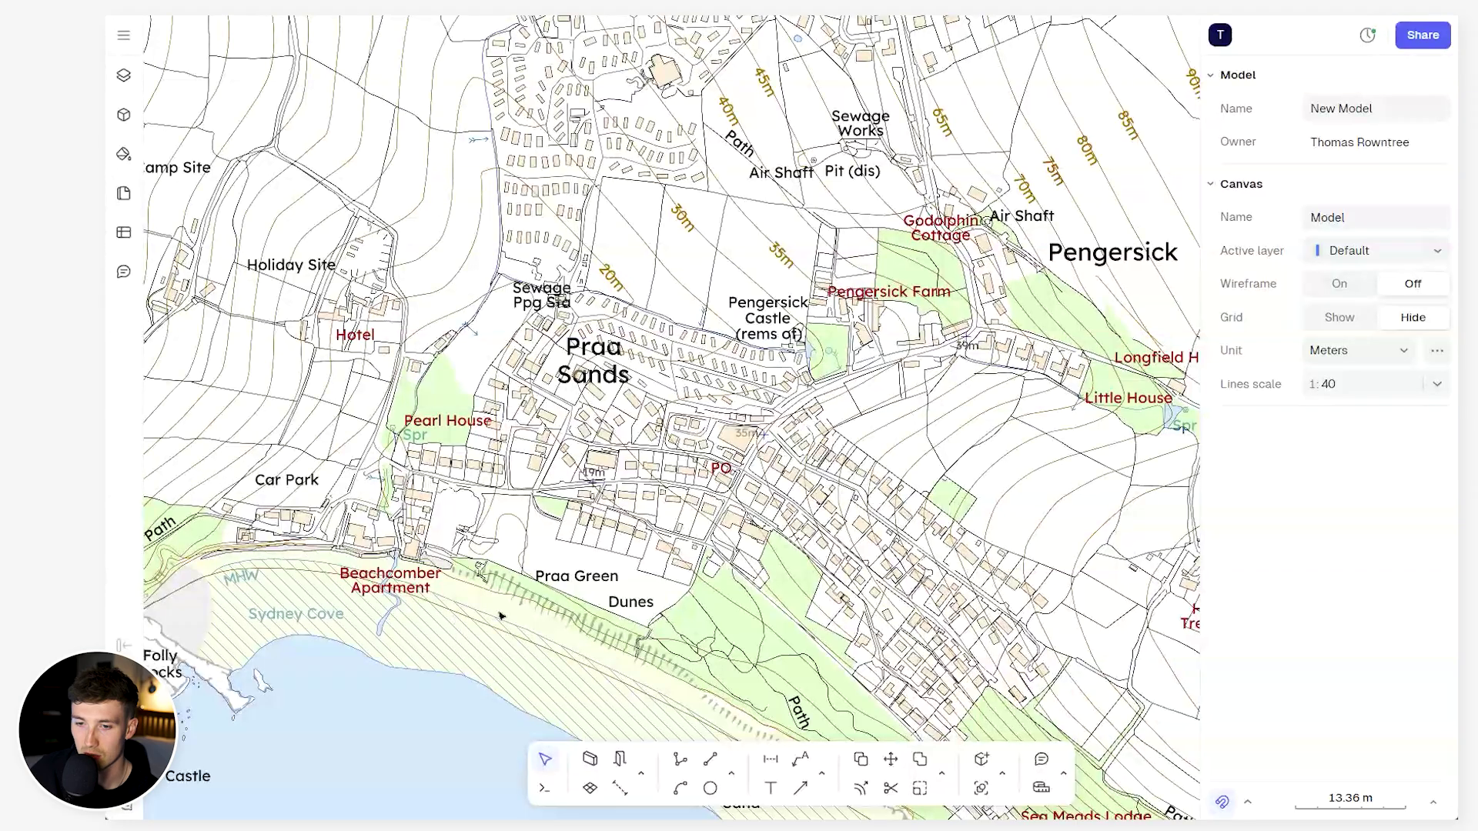
{"action": "middle_click_drag", "start_coordinate": [501, 616], "coordinate": [722, 467]}
{"action": "scroll", "coordinate": [601, 516], "scroll_direction": "down", "scroll_amount": 8}
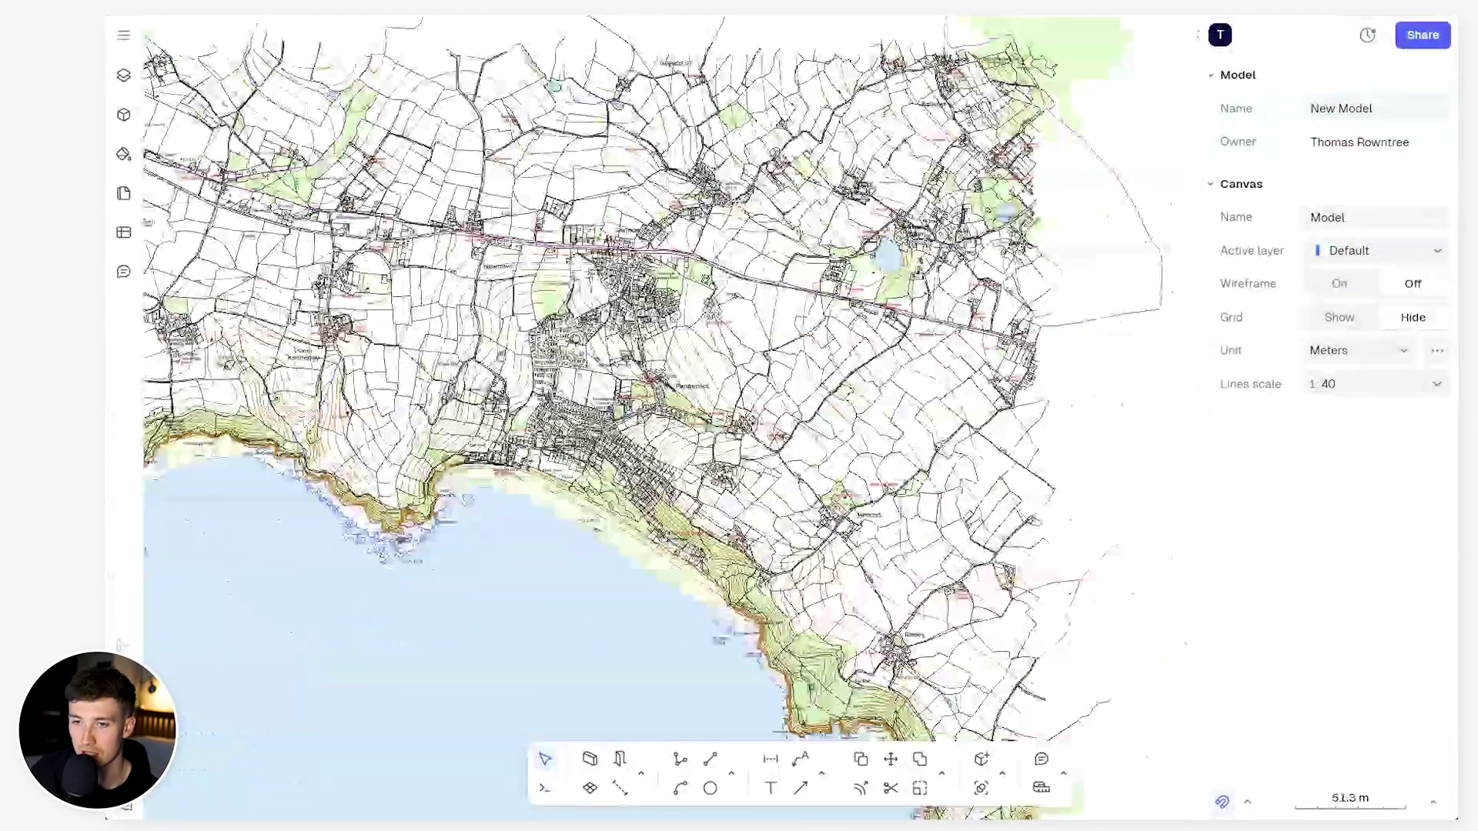
{"action": "middle_click_drag", "start_coordinate": [473, 456], "coordinate": [528, 461]}
{"action": "scroll", "coordinate": [528, 460], "scroll_direction": "up", "scroll_amount": 4}
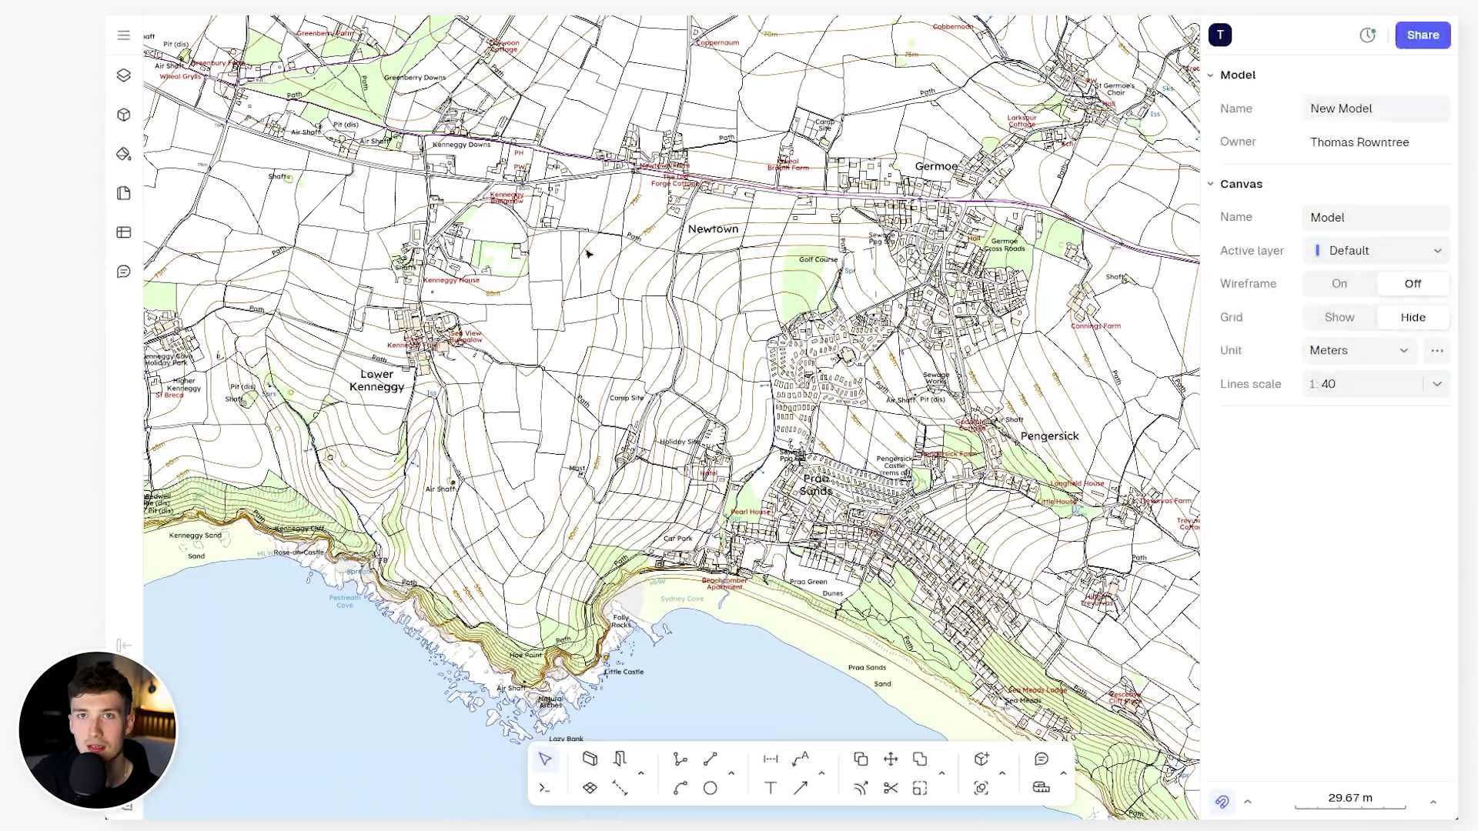
Hide the Building_Text, General_Text, Water_Text and Height_Text sublayers of the Import layer
{"action": "left_click", "coordinate": [124, 77]}
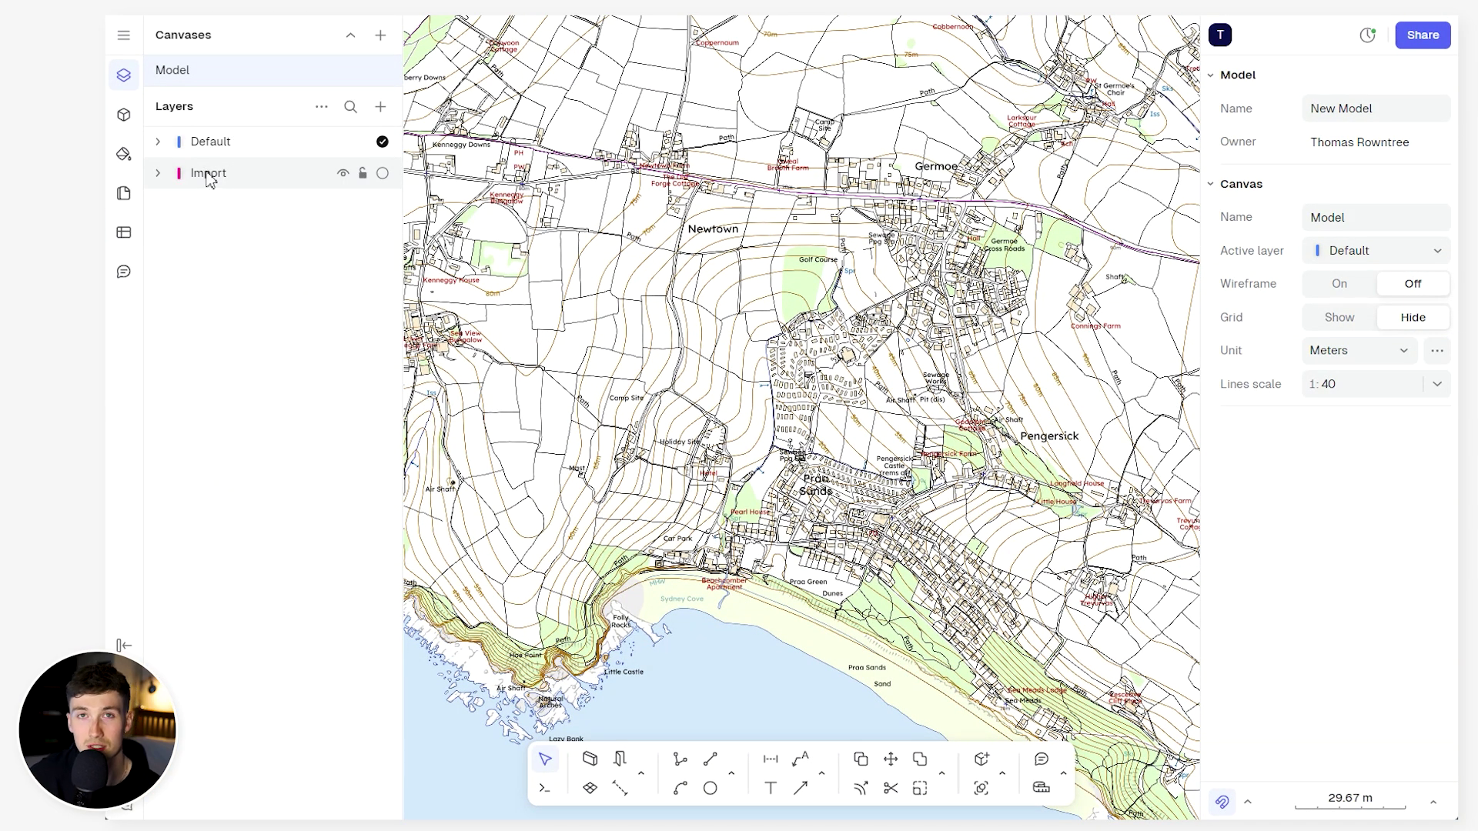
{"action": "left_click", "coordinate": [159, 174]}
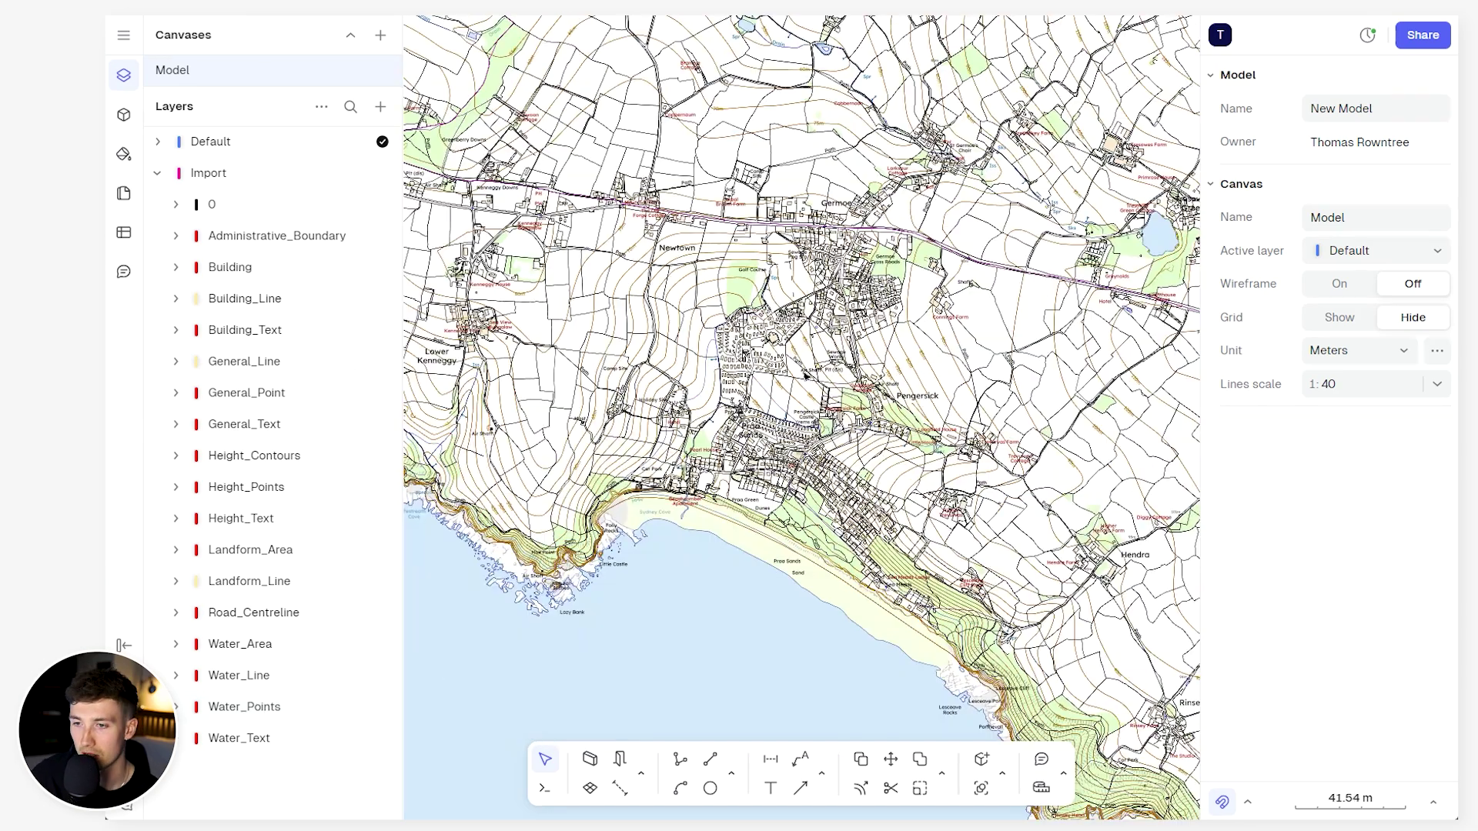
{"action": "scroll", "coordinate": [997, 411], "scroll_direction": "up", "scroll_amount": 3}
{"action": "scroll", "coordinate": [997, 411], "scroll_direction": "up", "scroll_amount": 3}
{"action": "mouse_move", "coordinate": [247, 308]}
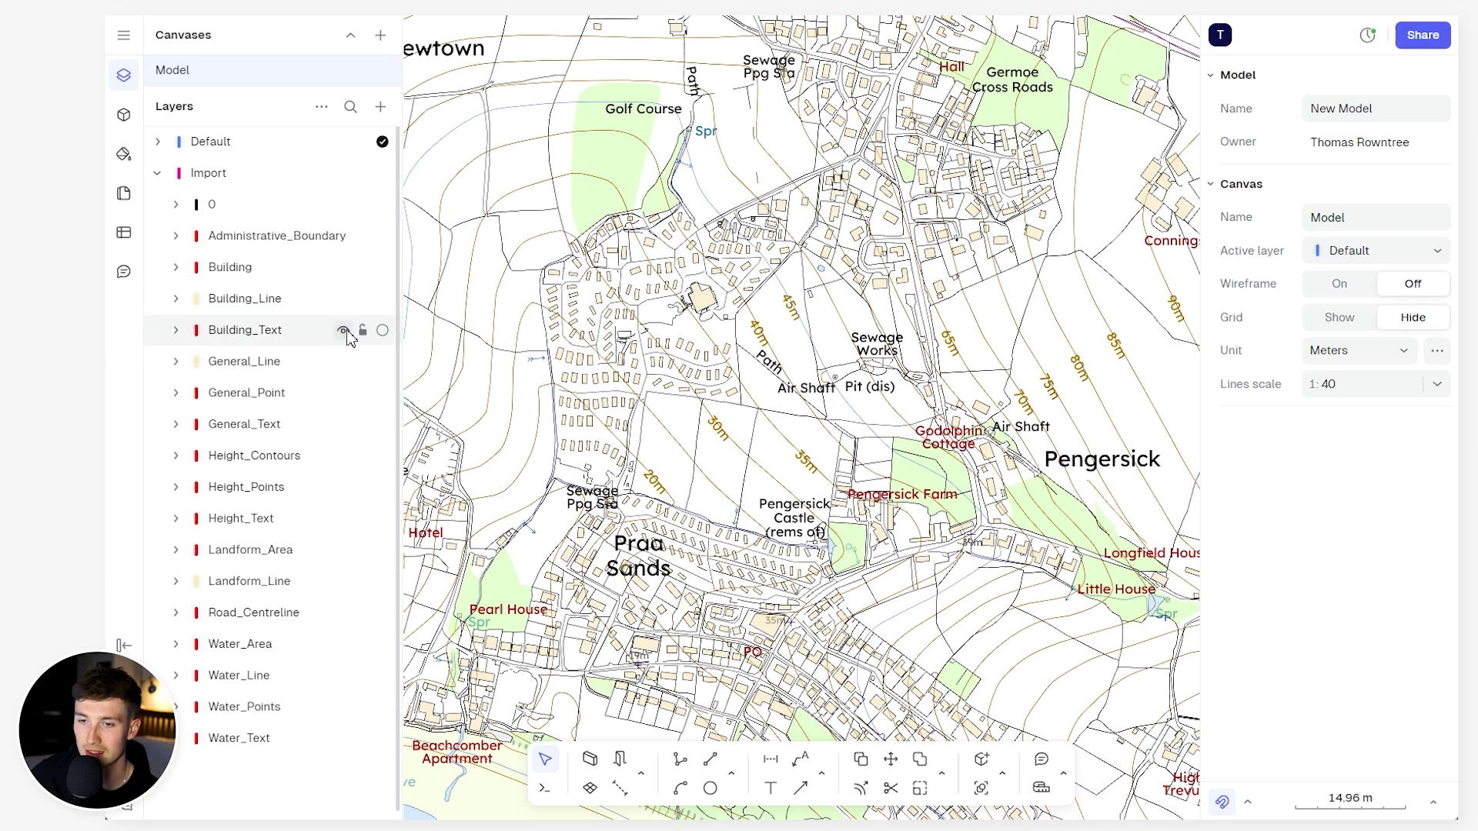
{"action": "left_click", "coordinate": [342, 330]}
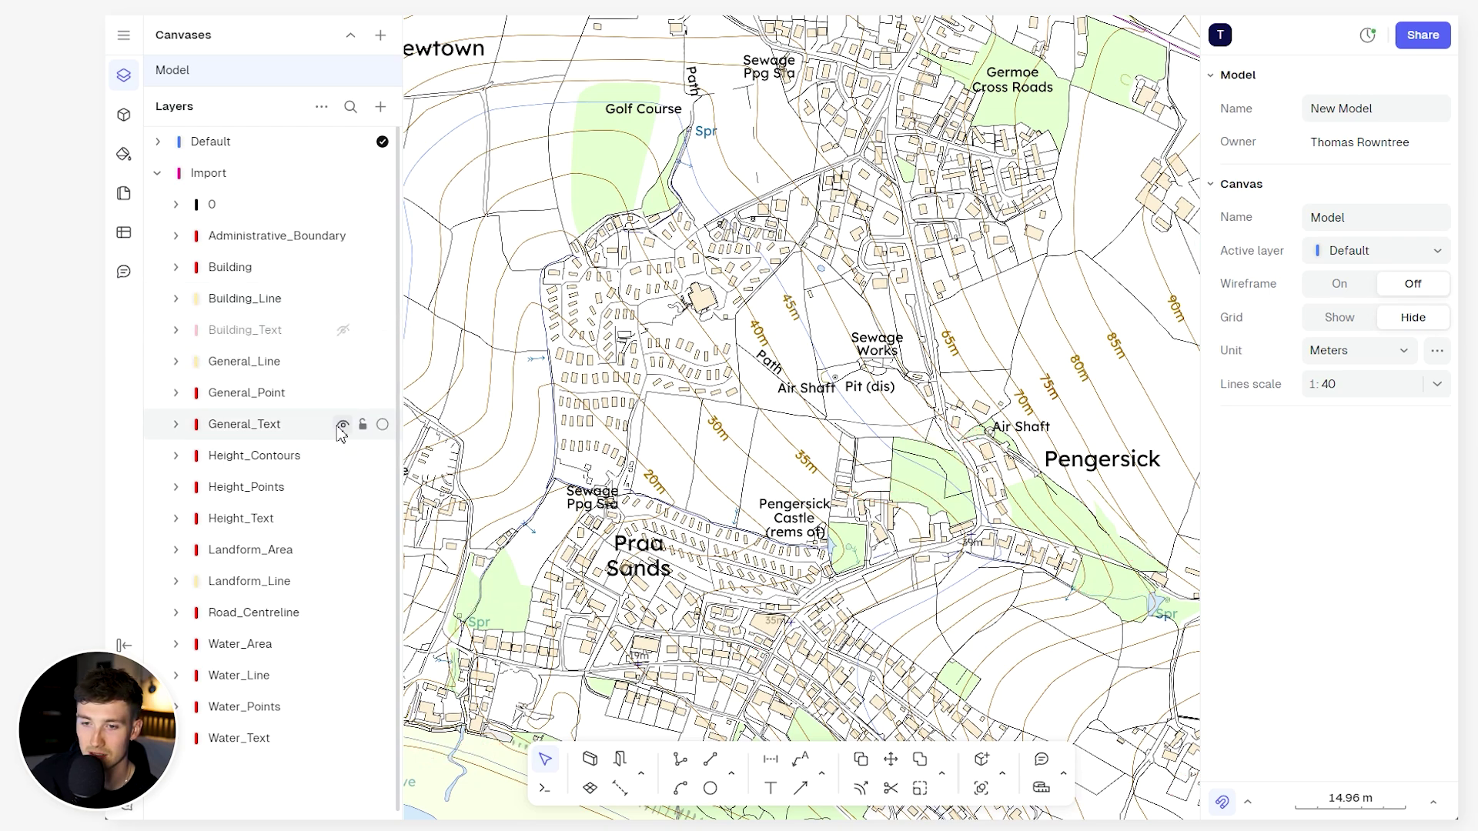
{"action": "left_click", "coordinate": [361, 426]}
{"action": "left_click", "coordinate": [342, 424]}
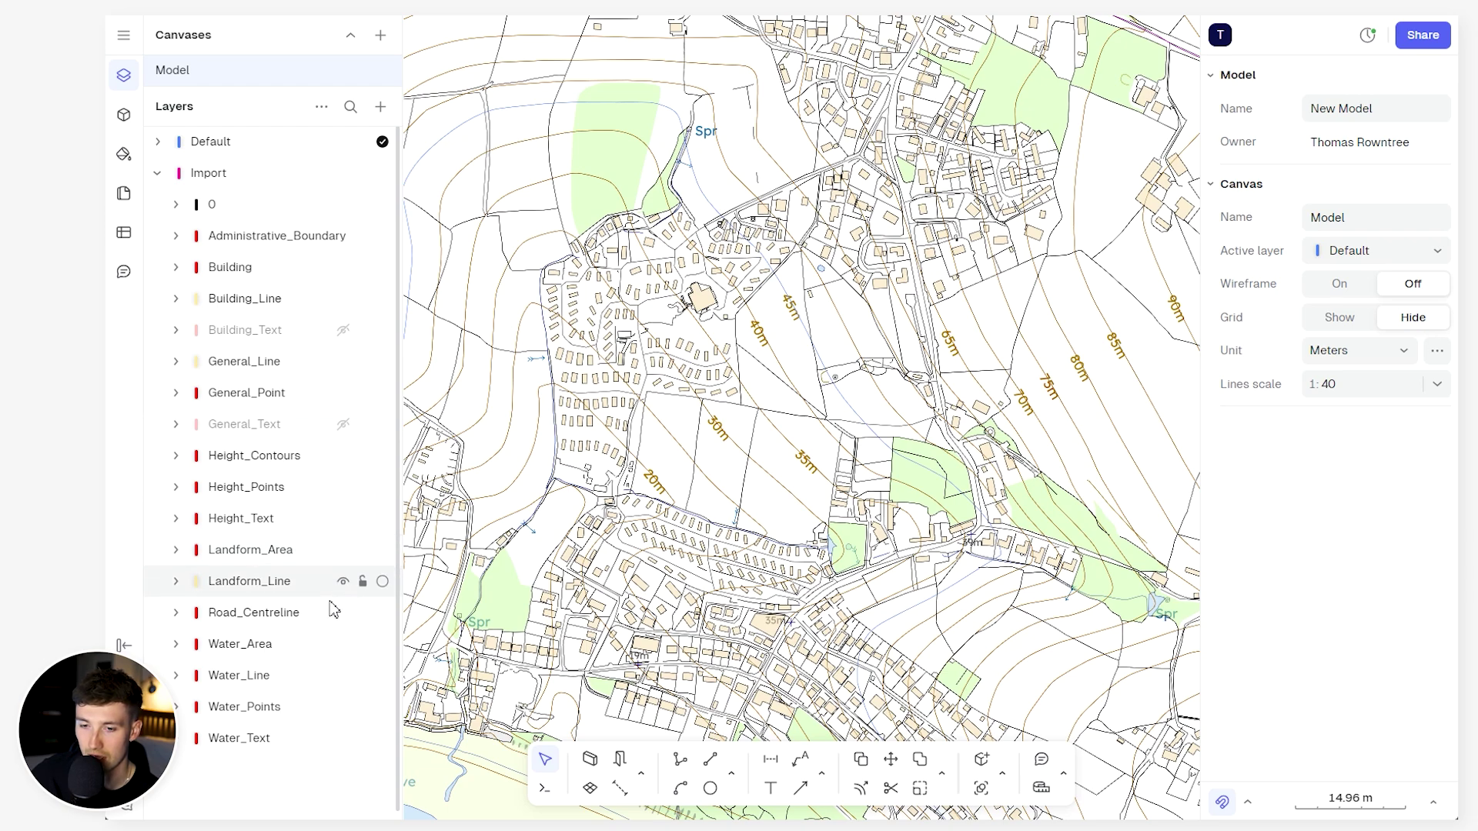
{"action": "left_click", "coordinate": [342, 739]}
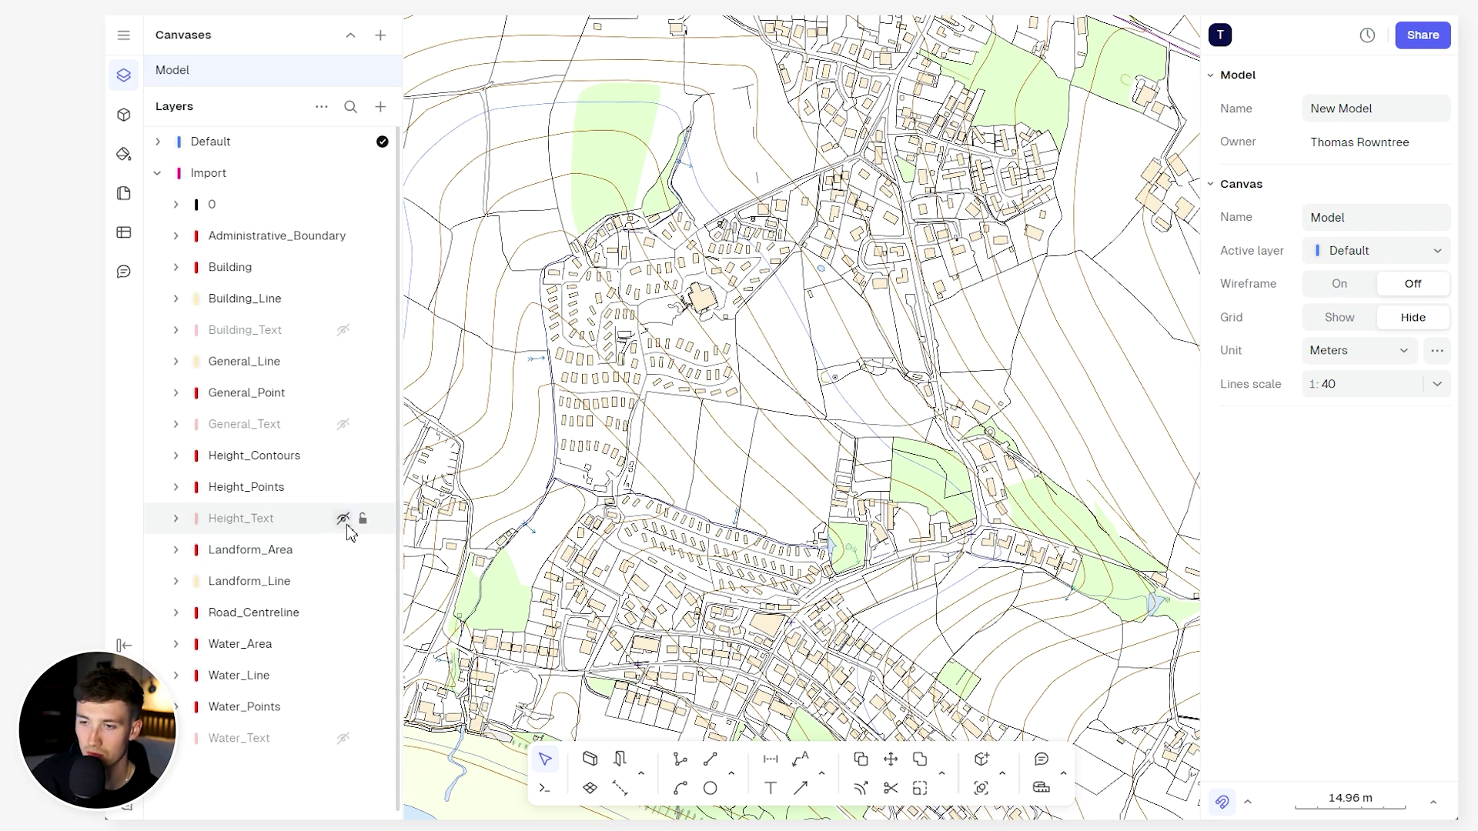
{"action": "left_click", "coordinate": [343, 518]}
Hide the Landform_Line and Administrative_Boundary sublayers of the Import layer
{"action": "scroll", "coordinate": [664, 338], "scroll_direction": "down", "scroll_amount": 5}
{"action": "scroll", "coordinate": [664, 339], "scroll_direction": "up", "scroll_amount": 3}
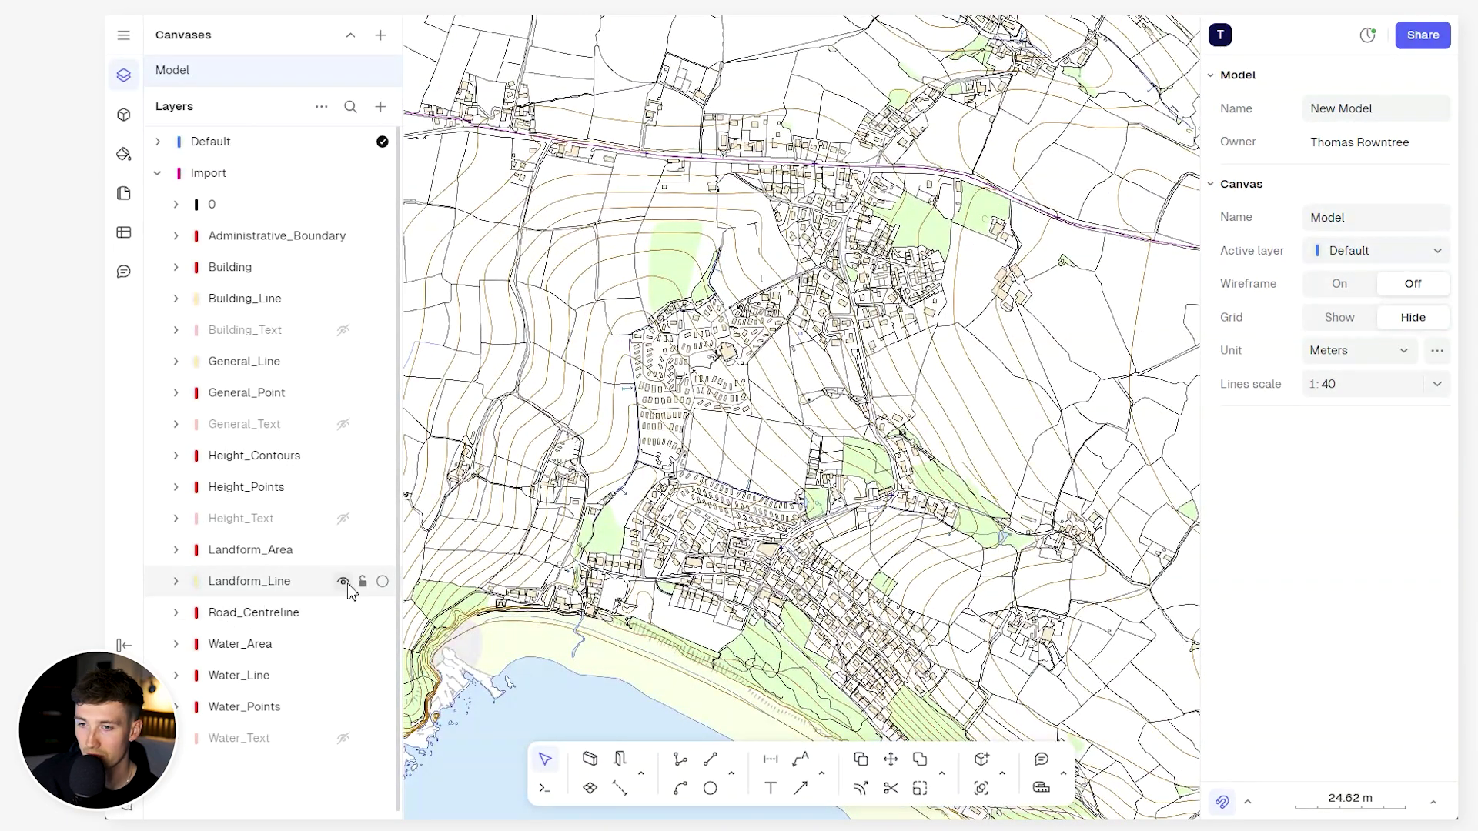
{"action": "left_click", "coordinate": [343, 583]}
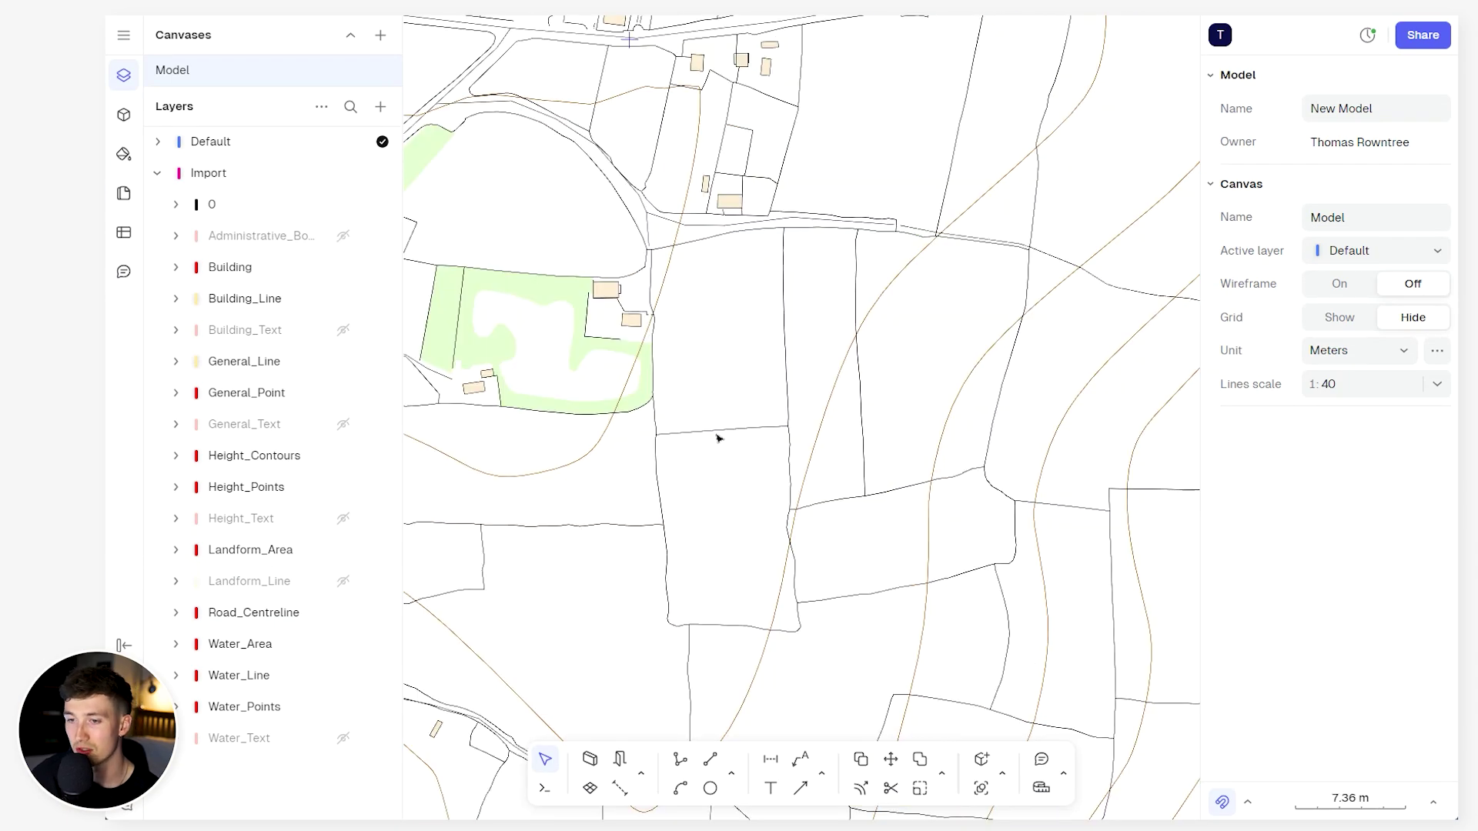
Delete the cross line dividing the field beside the green plot and the adjoining segments of its eastern boundary
{"action": "scroll", "coordinate": [716, 439], "scroll_direction": "up", "scroll_amount": 6}
{"action": "left_click", "coordinate": [723, 476]}
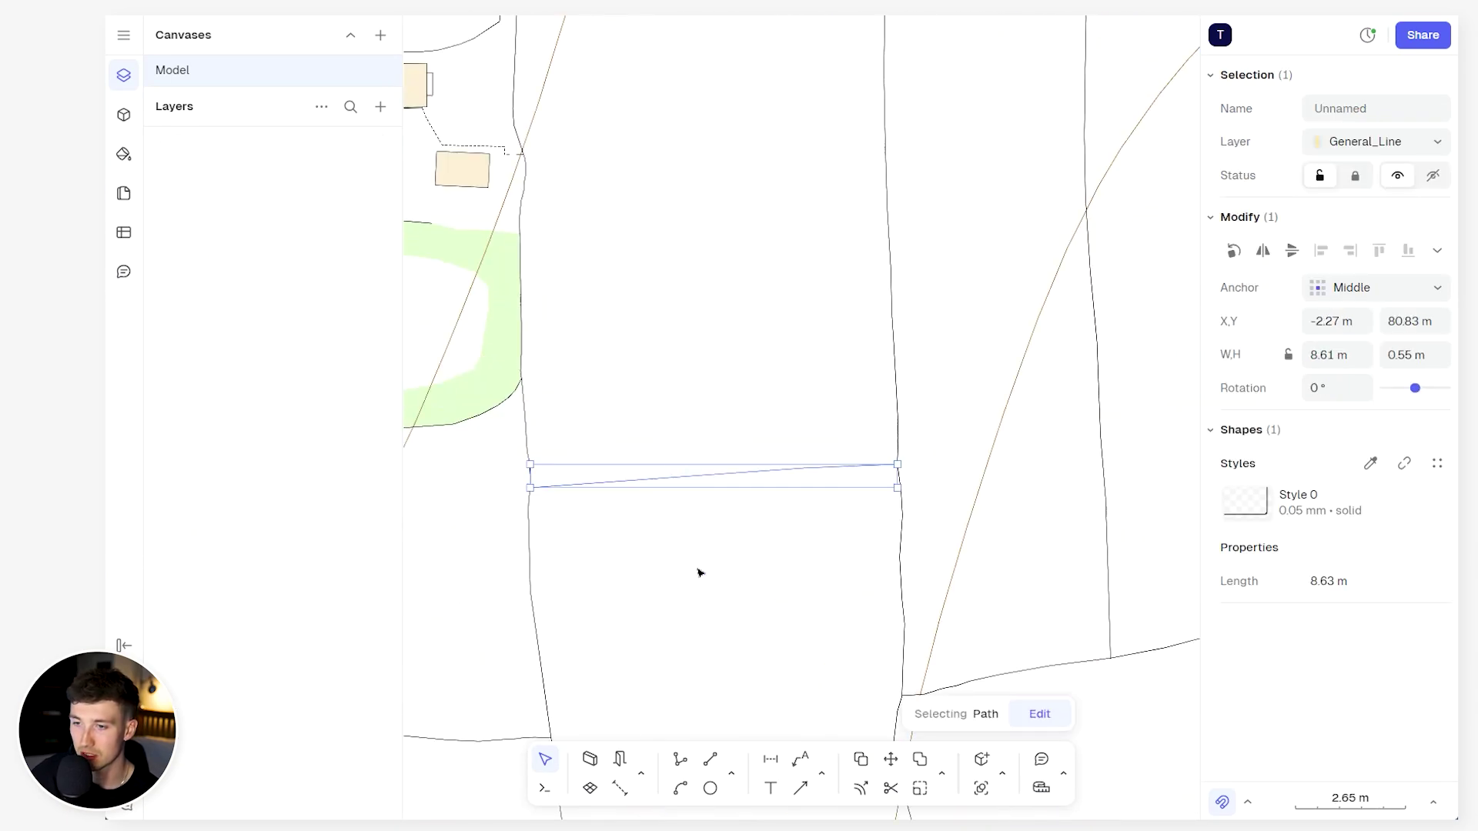
{"action": "left_click", "coordinate": [880, 365]}
{"action": "left_click", "coordinate": [892, 319]}
{"action": "scroll", "coordinate": [776, 397], "scroll_direction": "down", "scroll_amount": 4}
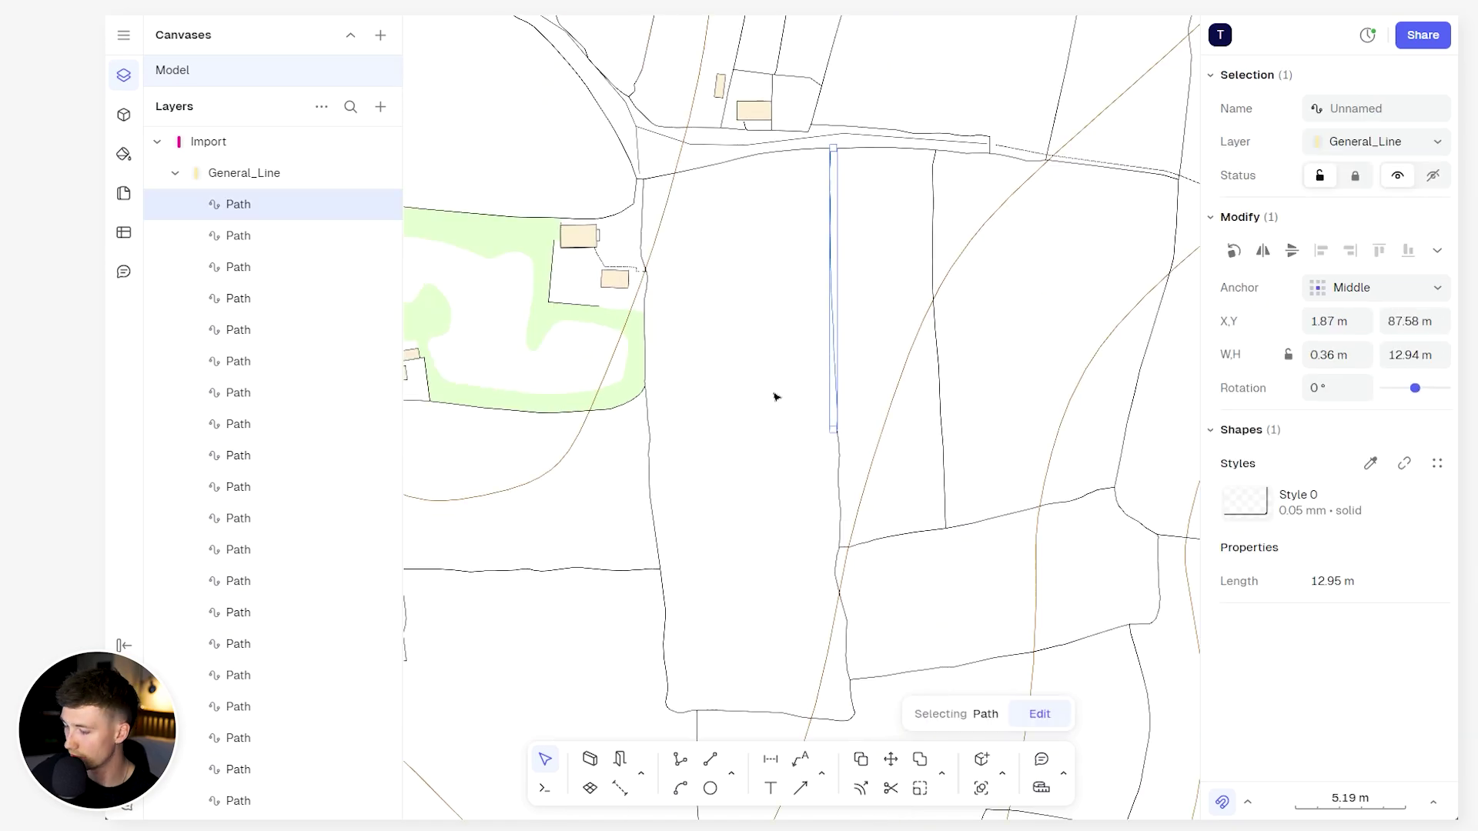
{"action": "key", "text": "Escape"}
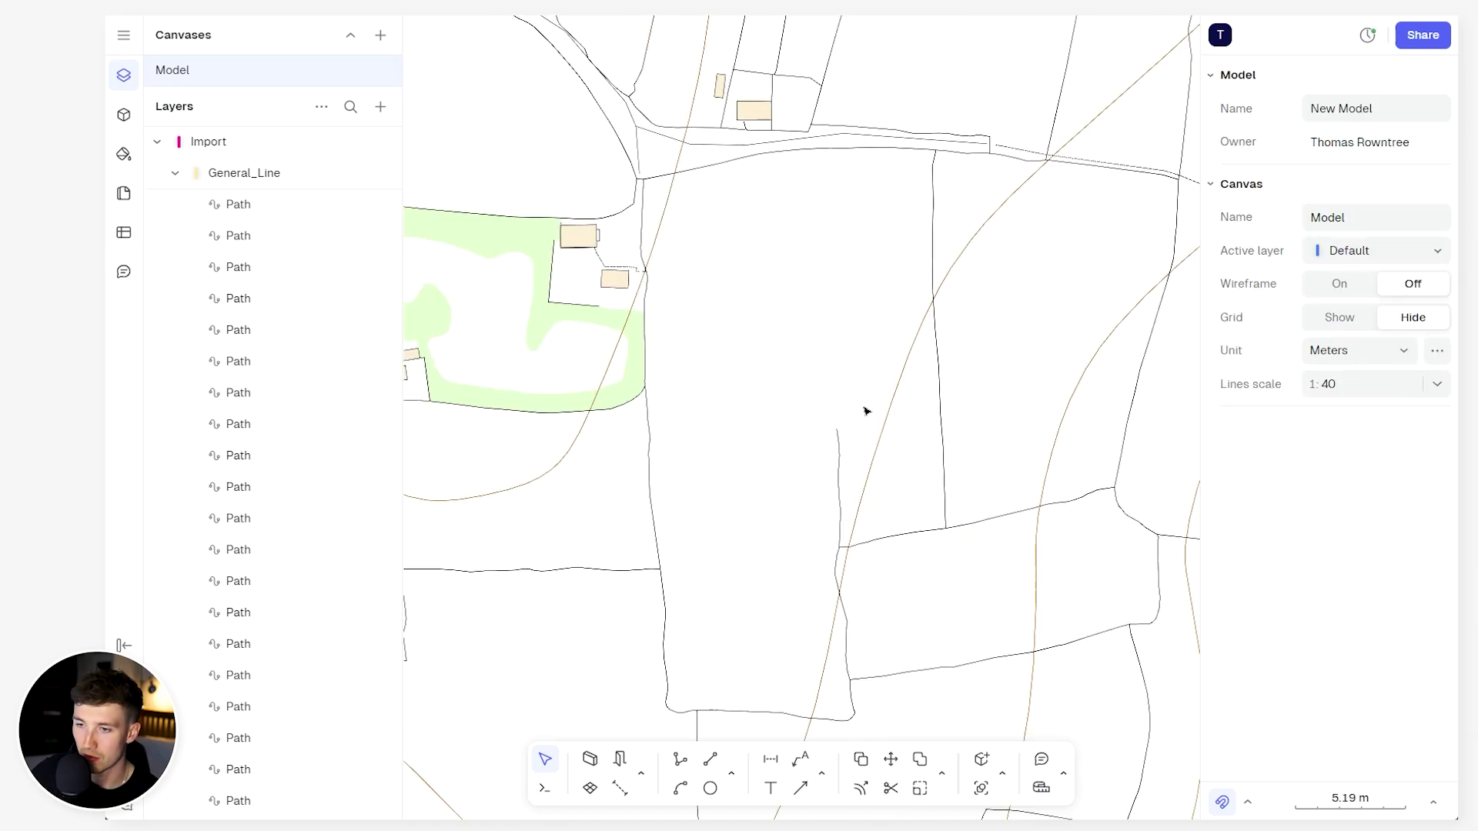
{"action": "left_click_drag", "start_coordinate": [843, 420], "coordinate": [808, 469]}
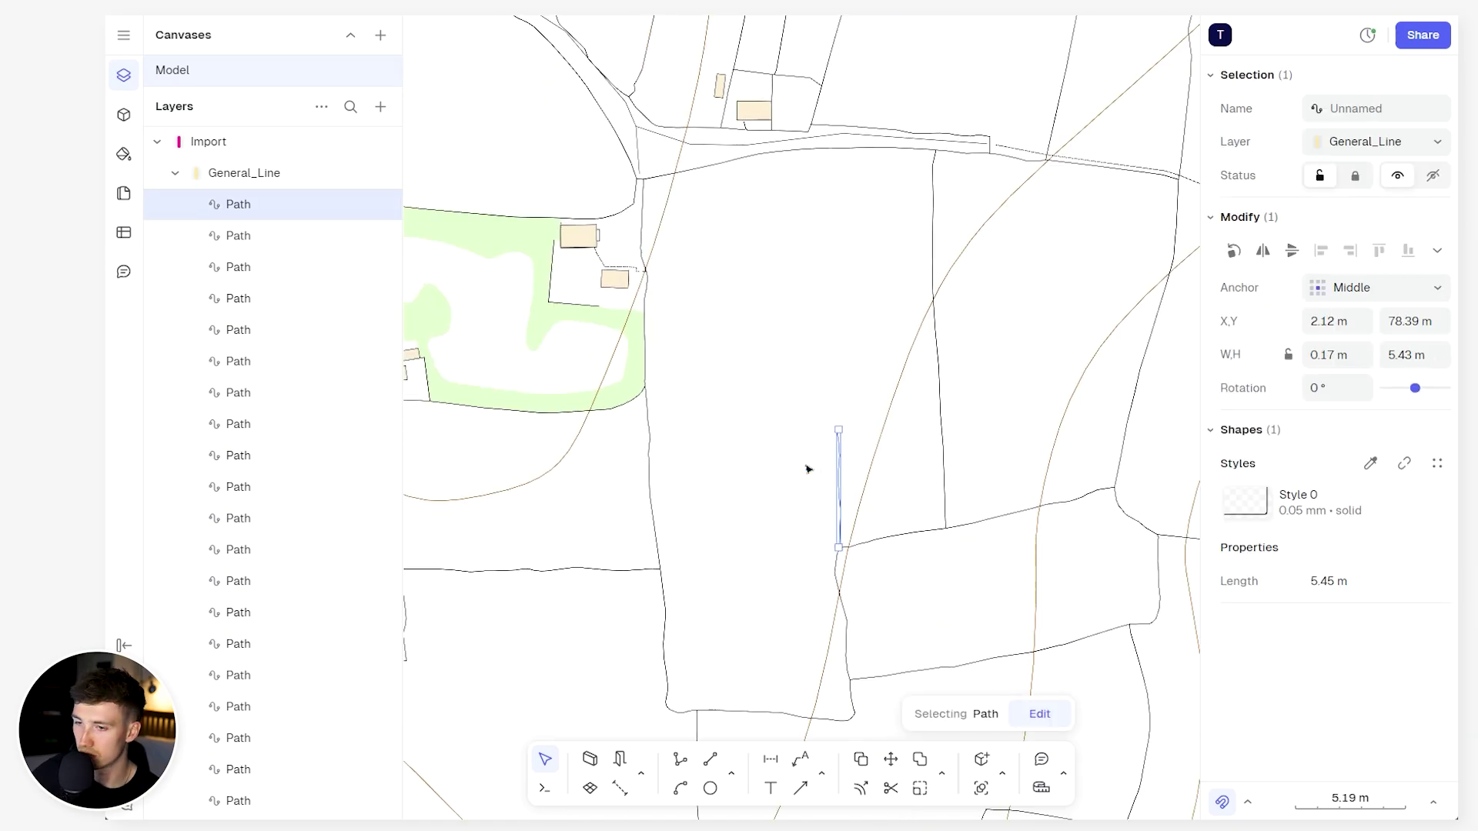
{"action": "key", "text": "Escape"}
{"action": "scroll", "coordinate": [697, 448], "scroll_direction": "down", "scroll_amount": 5}
{"action": "scroll", "coordinate": [697, 448], "scroll_direction": "down", "scroll_amount": 5}
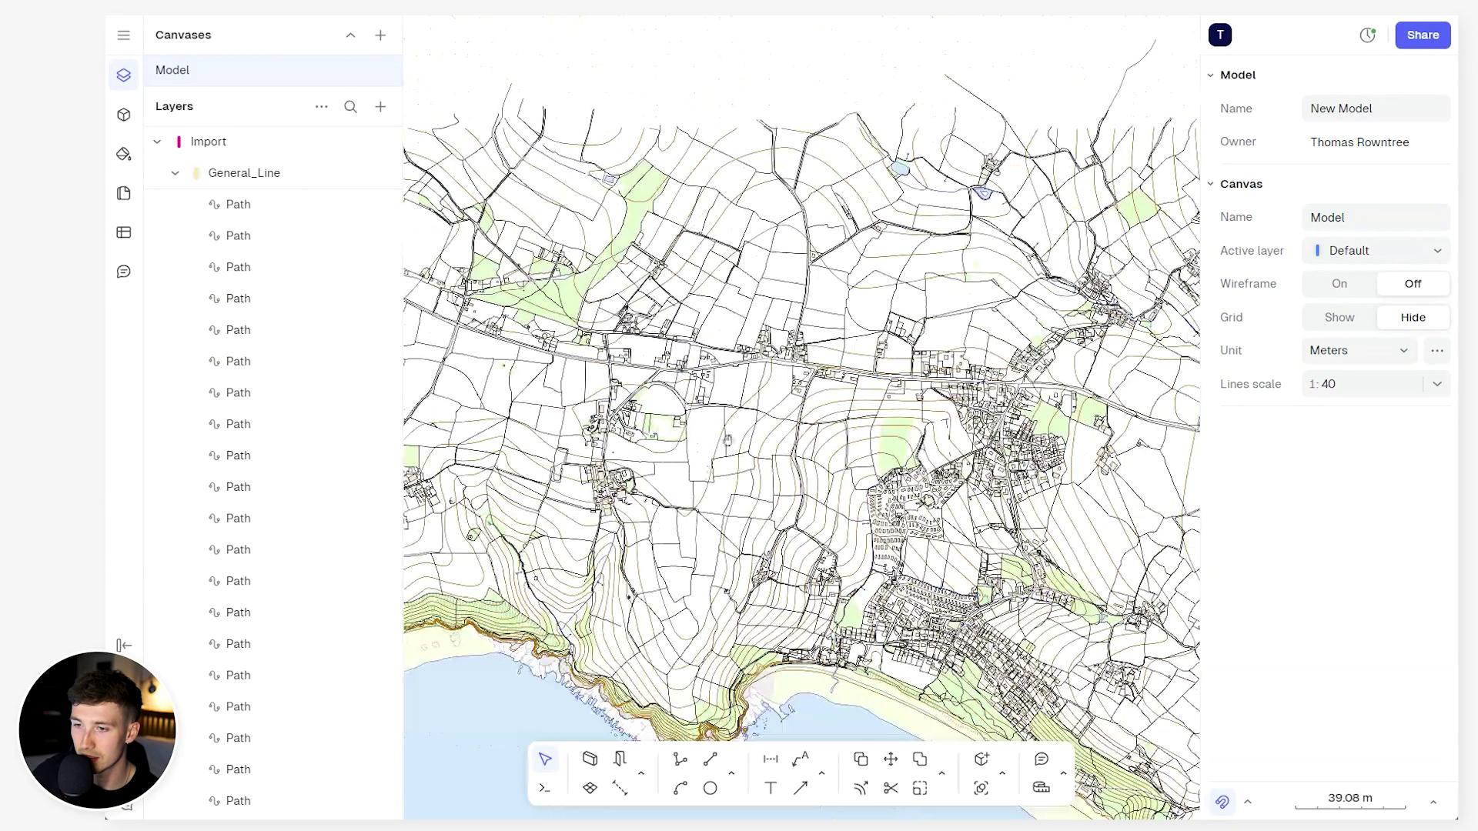
Change the stroke colour of the height contours' dark orange style to gray A8A8A8
{"action": "scroll", "coordinate": [862, 213], "scroll_direction": "up", "scroll_amount": 10}
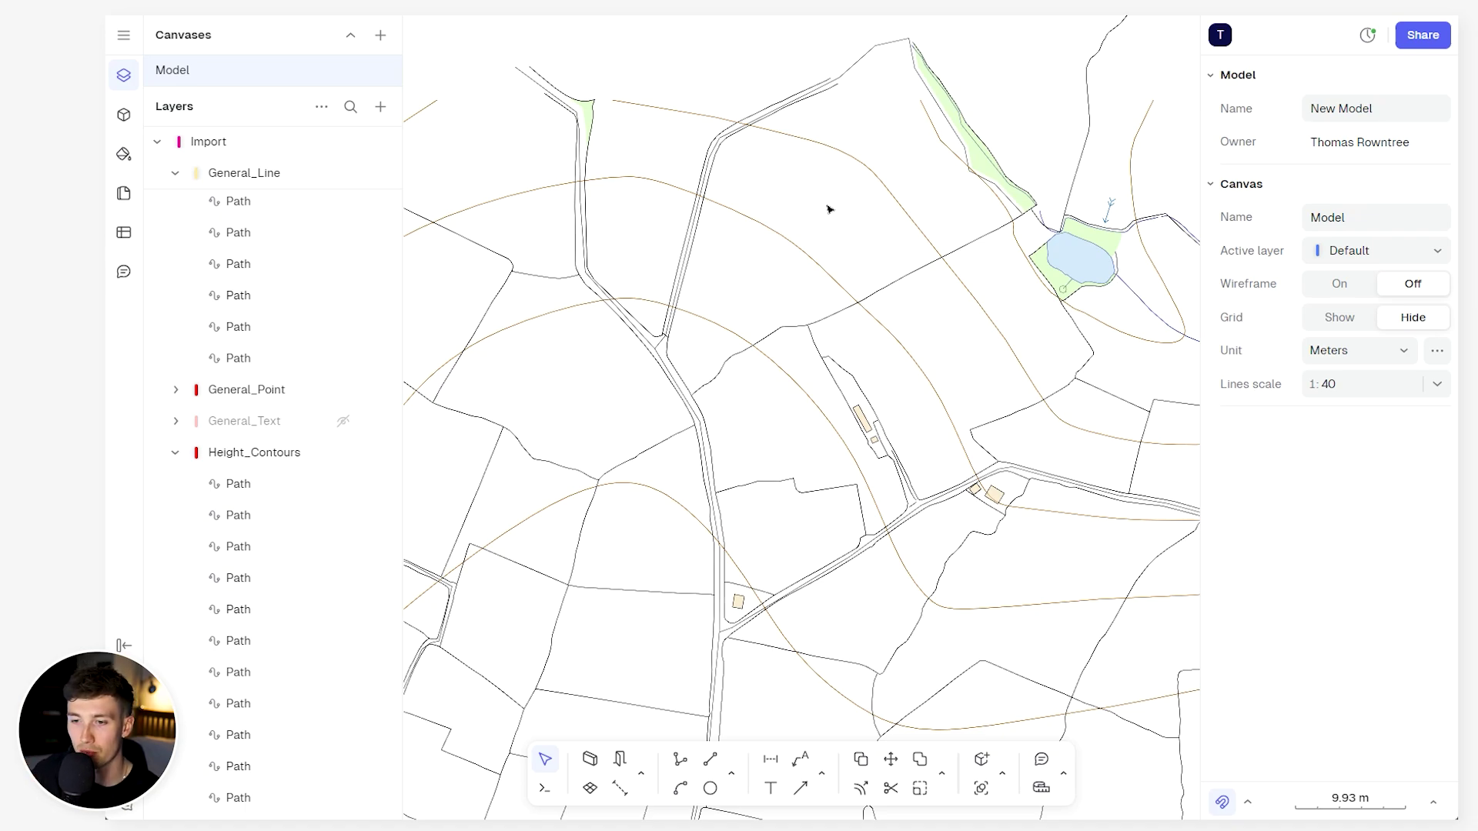
{"action": "left_click", "coordinate": [870, 164]}
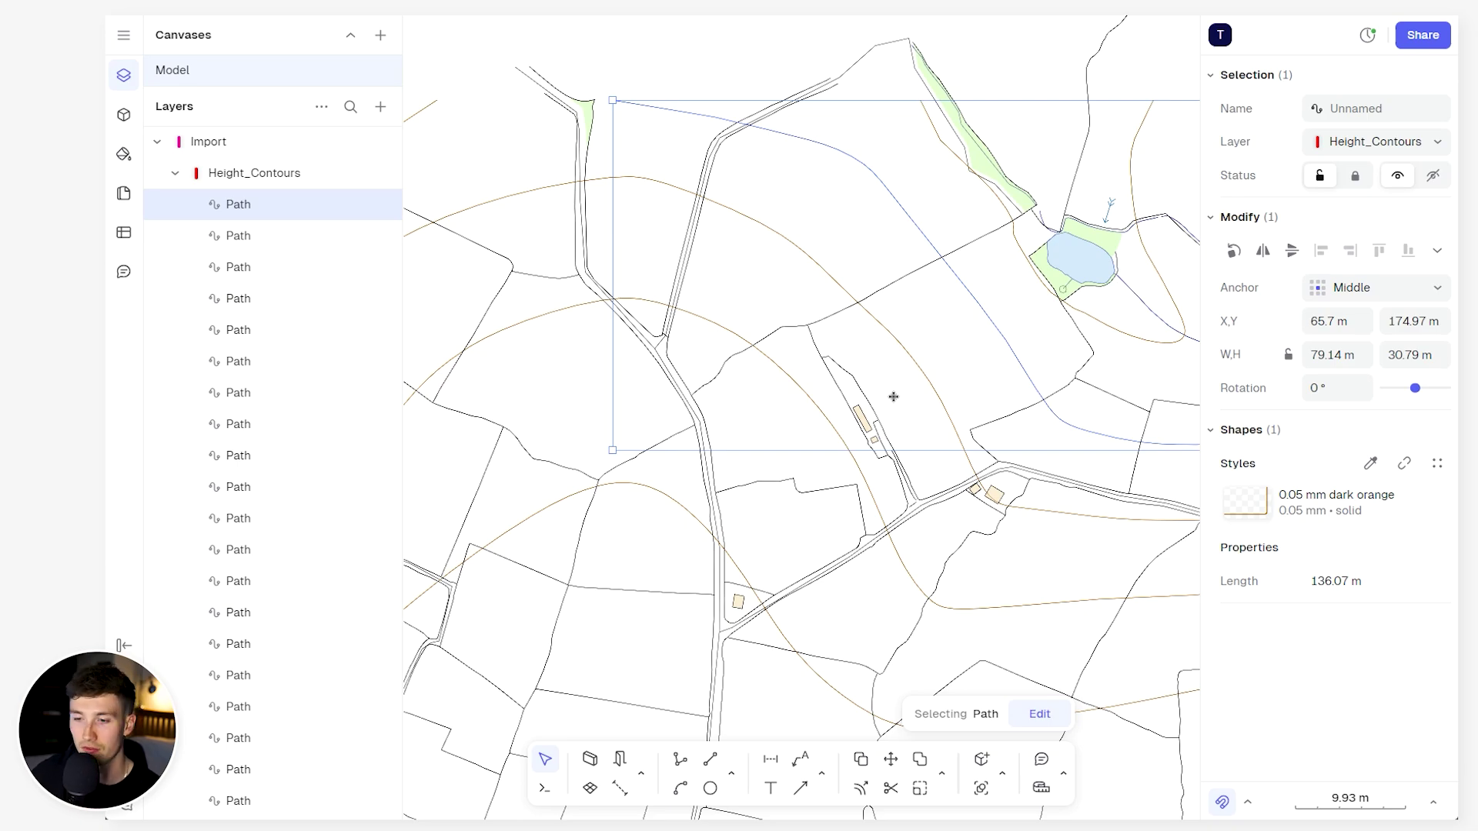
{"action": "left_click", "coordinate": [835, 198]}
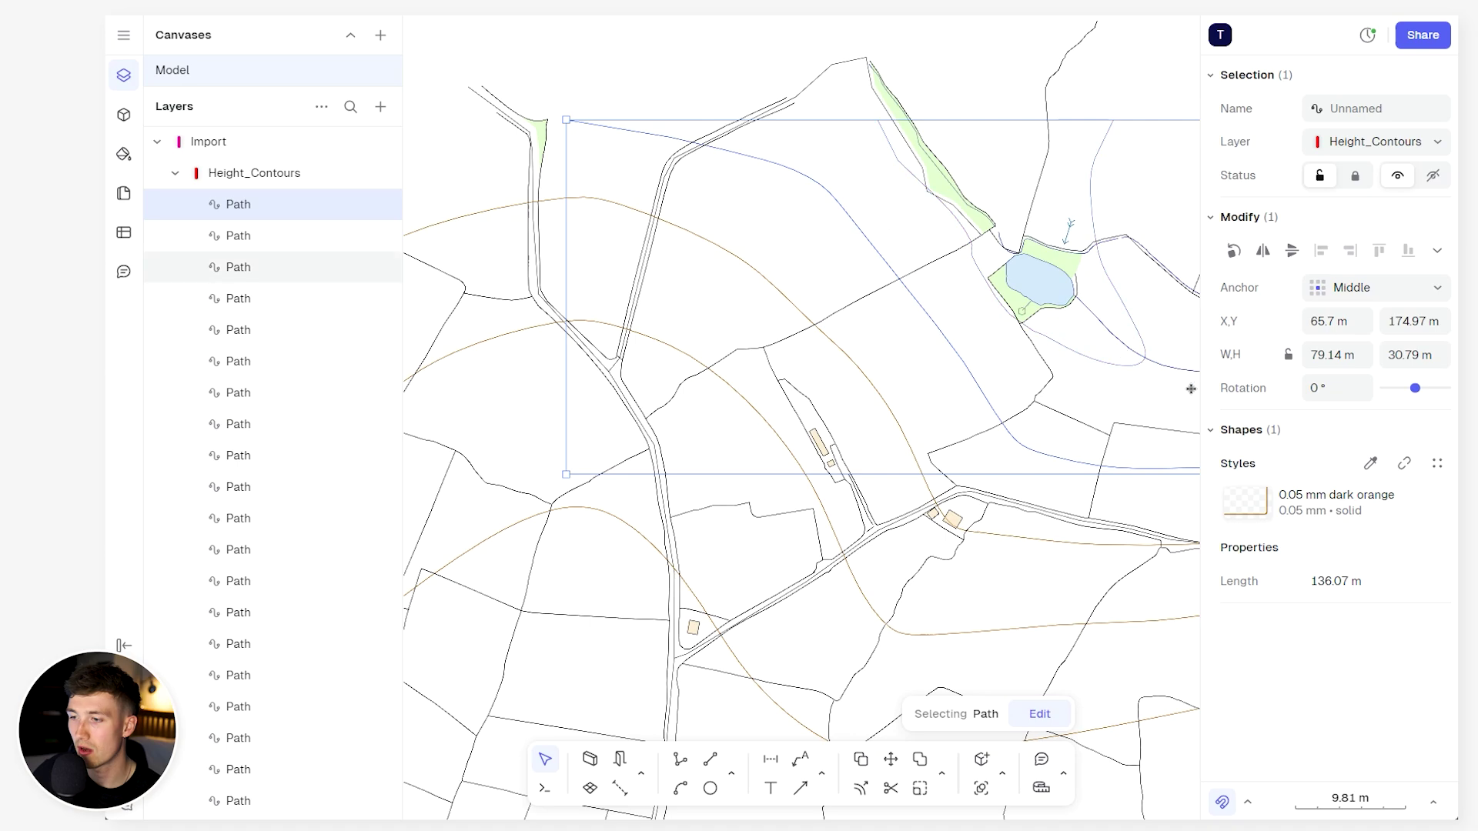
{"action": "mouse_move", "coordinate": [1383, 515]}
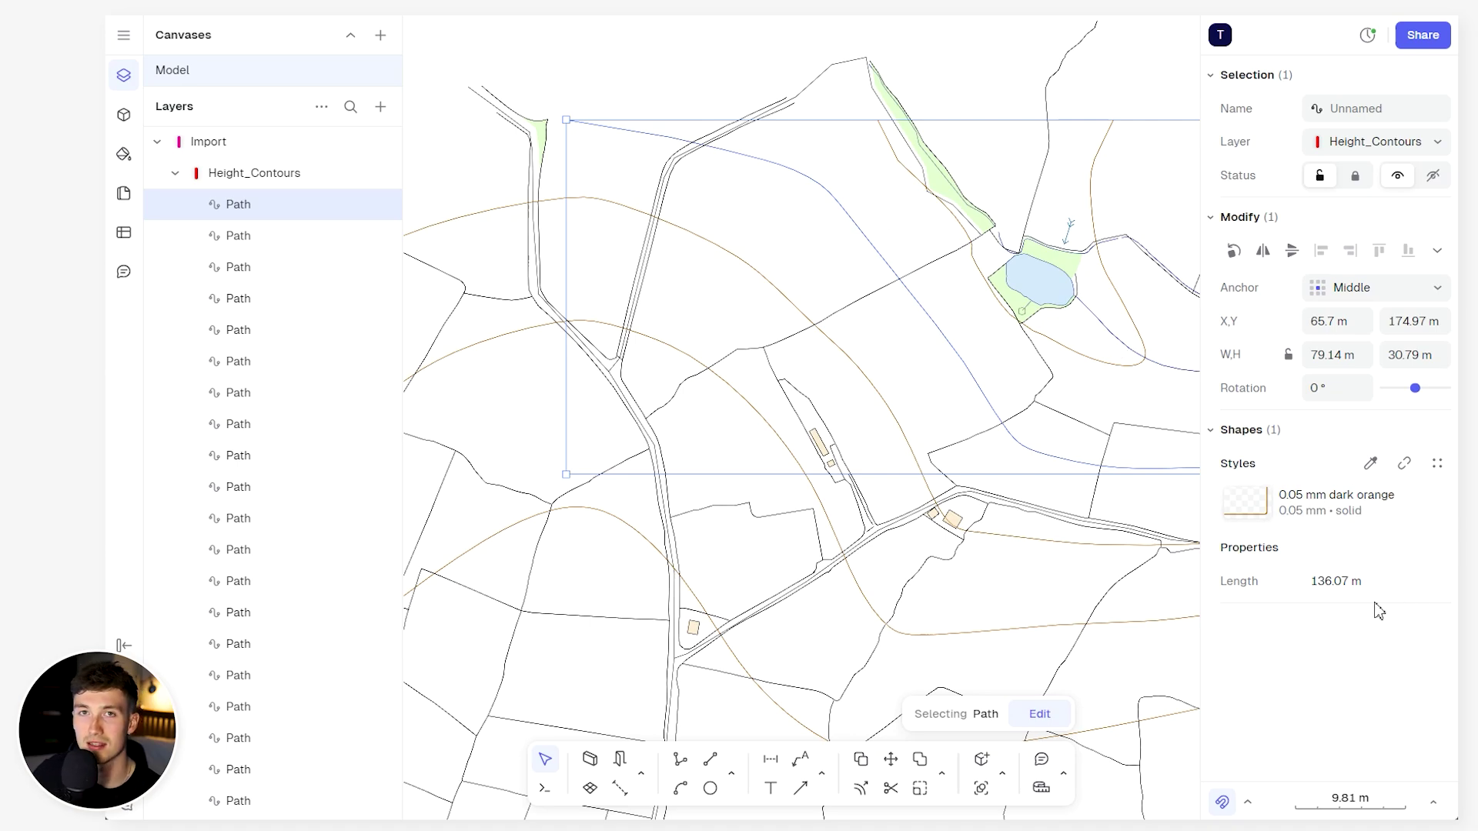
{"action": "mouse_move", "coordinate": [1434, 510]}
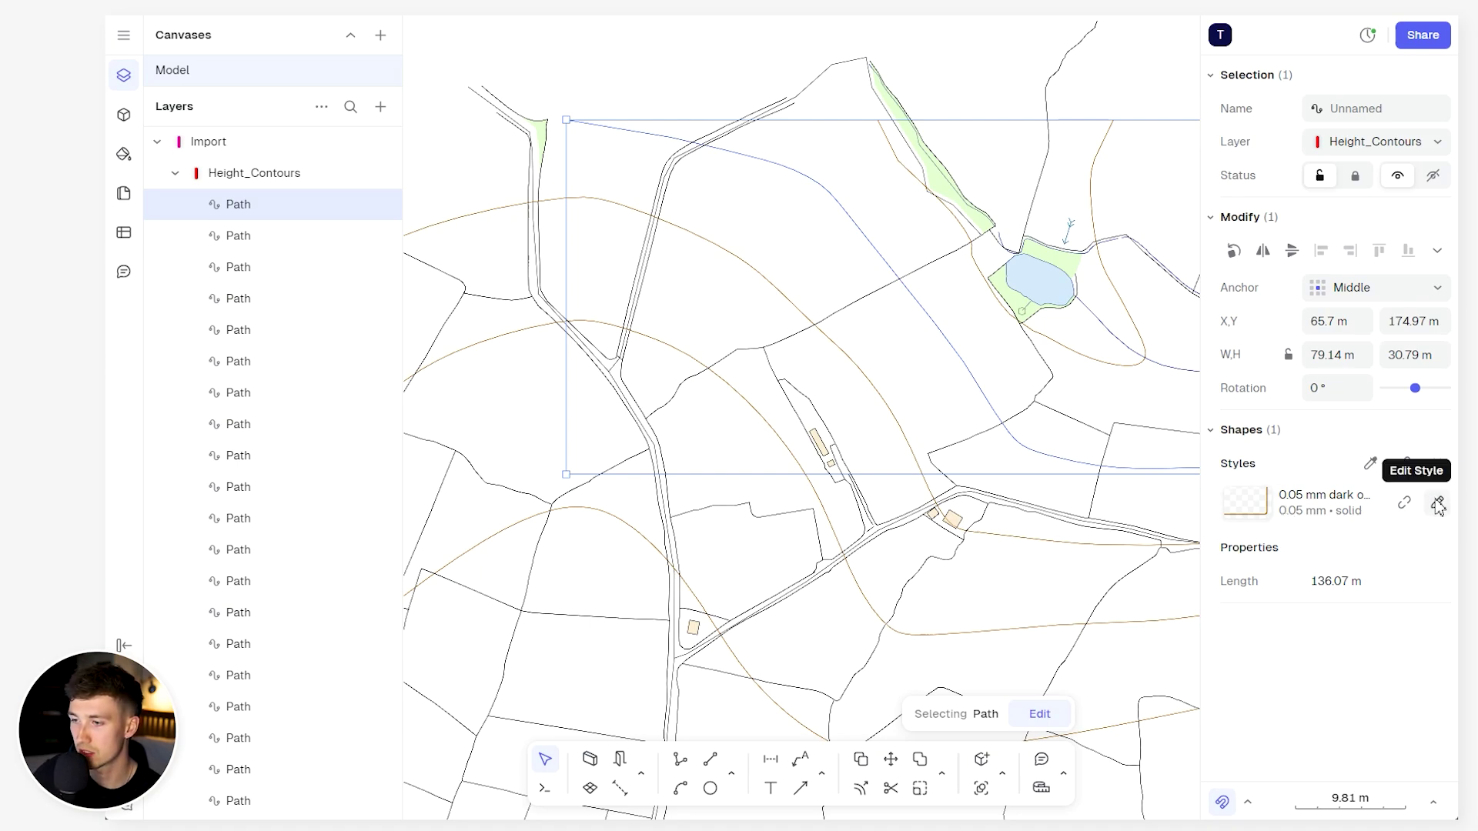
{"action": "left_click", "coordinate": [1438, 506]}
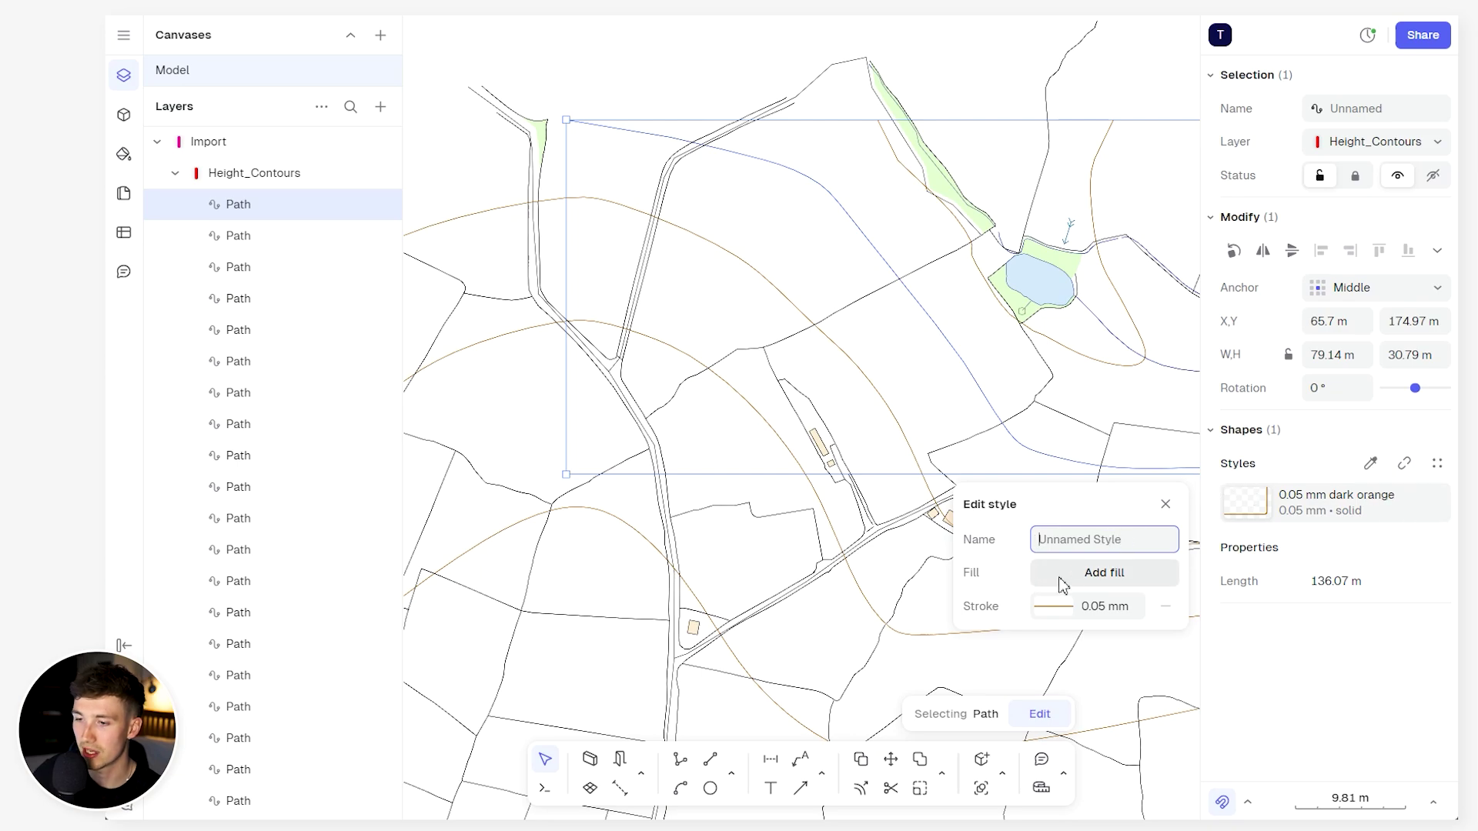
{"action": "left_click", "coordinate": [1054, 607]}
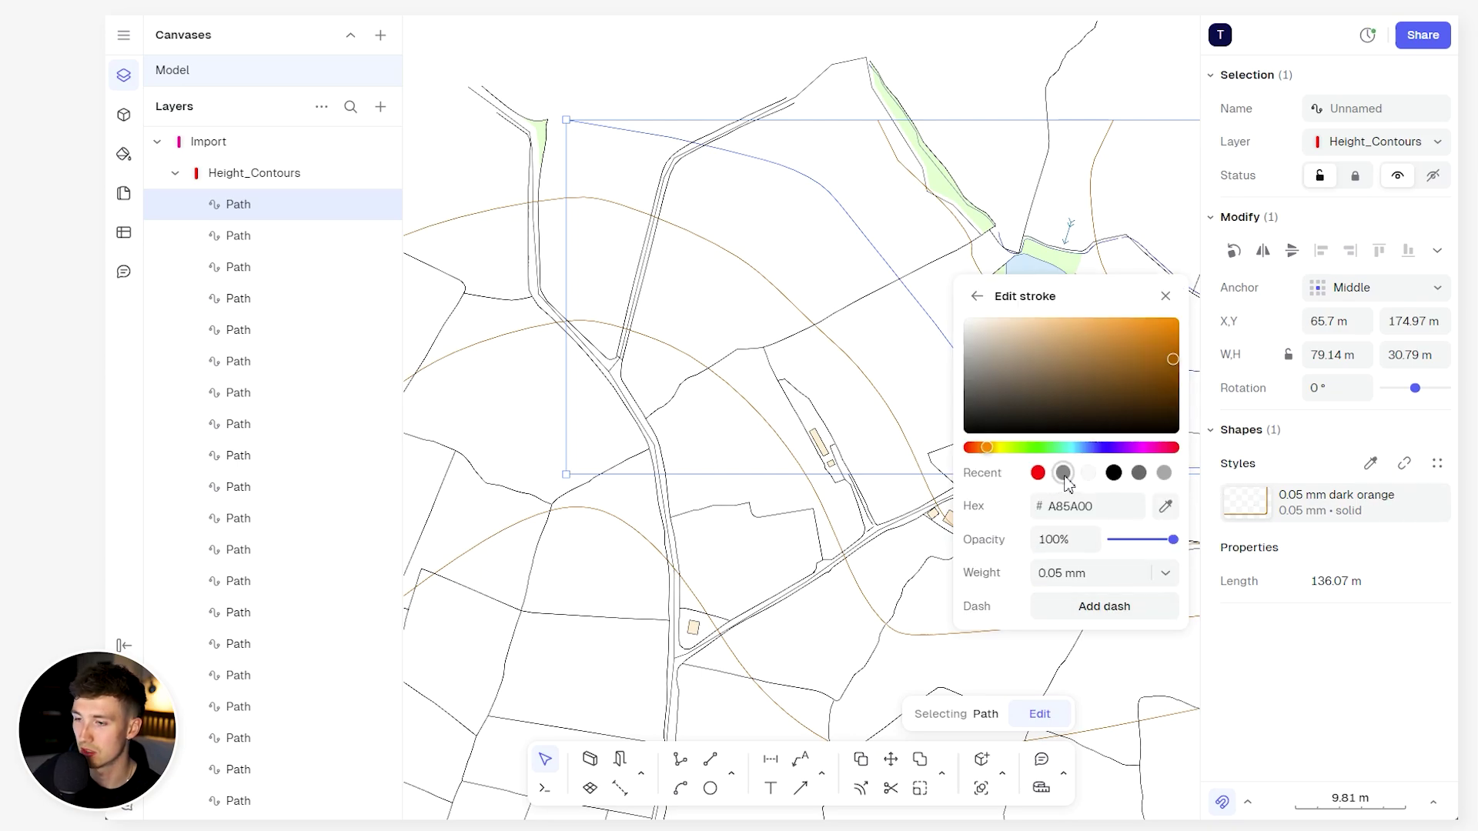
{"action": "left_click", "coordinate": [1063, 473]}
{"action": "left_click", "coordinate": [1104, 91]}
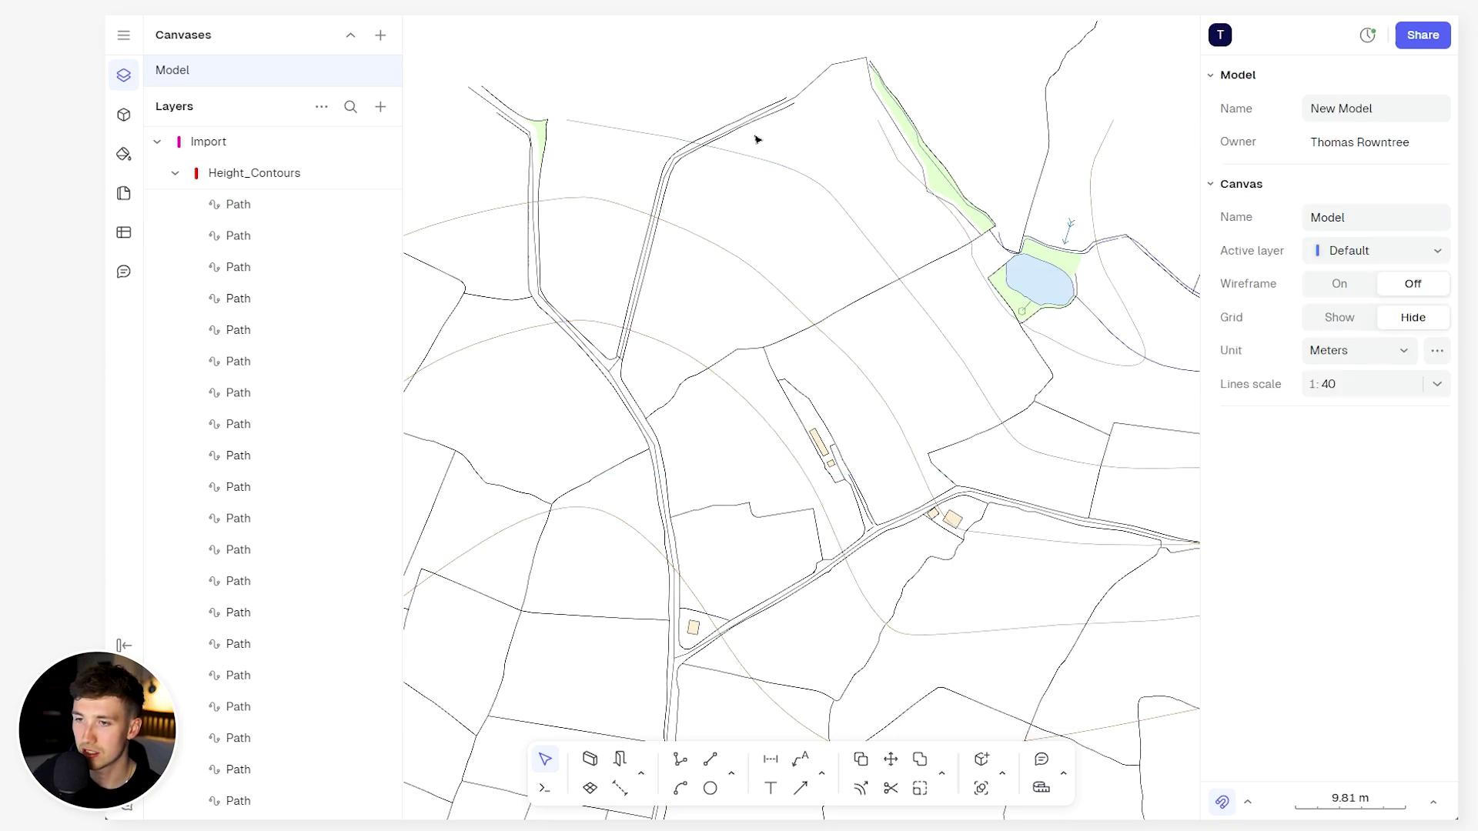
Lighten the stroke colour of the height contours' 0.05 mm gray style to a paler gray
{"action": "left_click", "coordinate": [778, 168]}
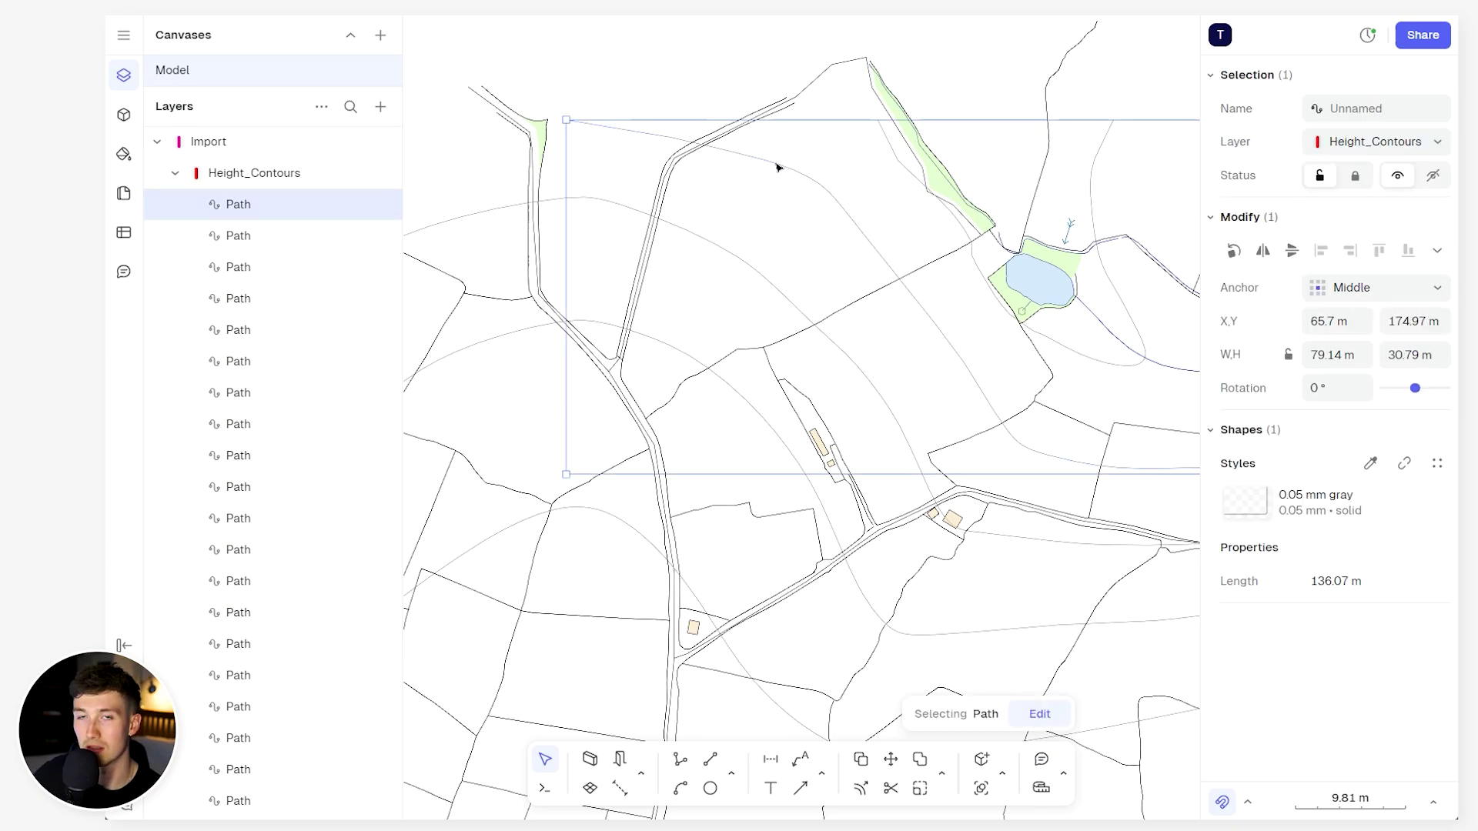
{"action": "scroll", "coordinate": [759, 166], "scroll_direction": "down", "scroll_amount": 5}
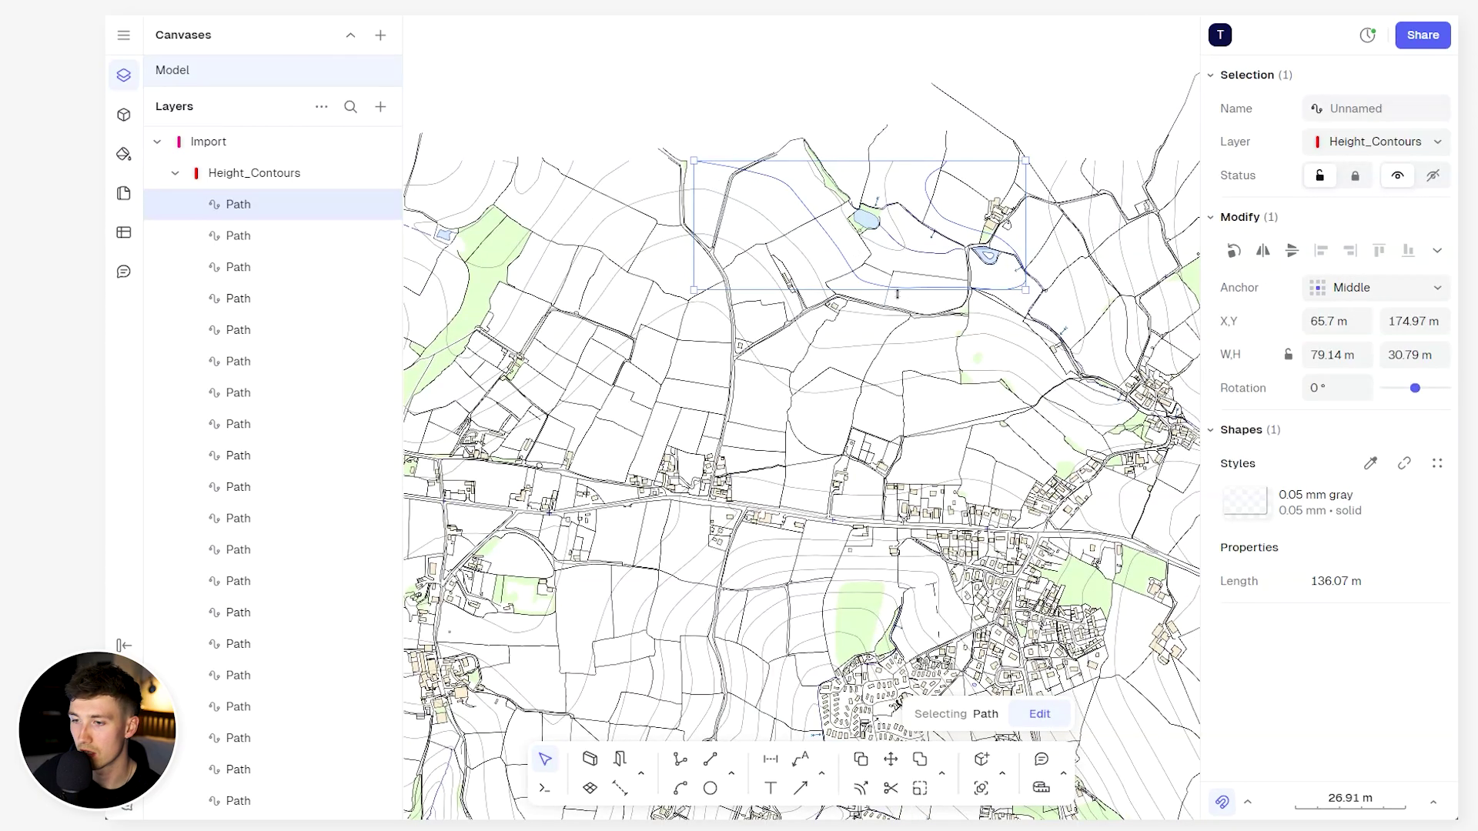
{"action": "scroll", "coordinate": [828, 235], "scroll_direction": "down", "scroll_amount": 5}
{"action": "scroll", "coordinate": [1030, 543], "scroll_direction": "up", "scroll_amount": 12}
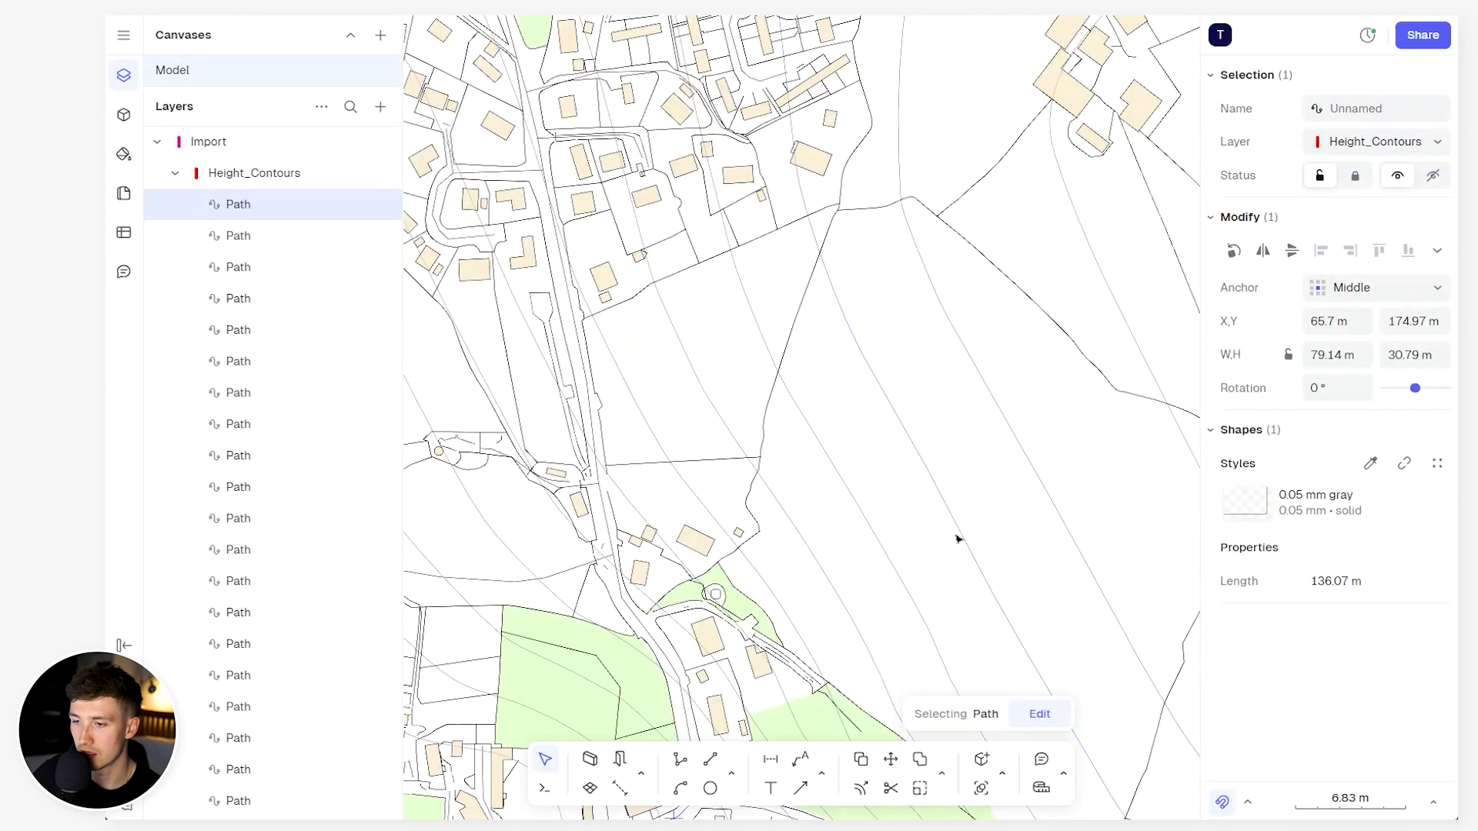
{"action": "left_click", "coordinate": [962, 531]}
{"action": "left_click", "coordinate": [1439, 505]}
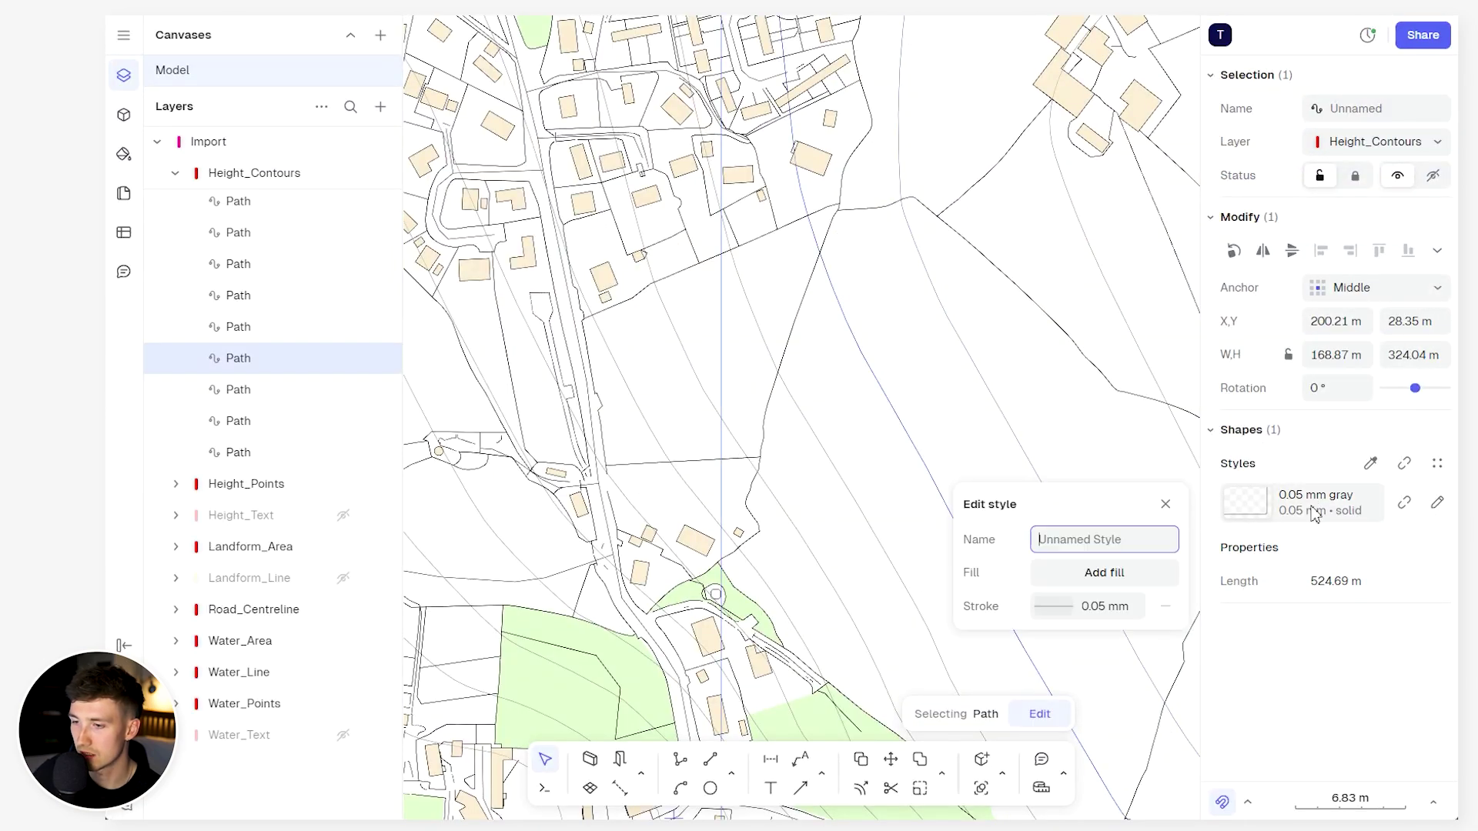
{"action": "left_click", "coordinate": [1070, 606]}
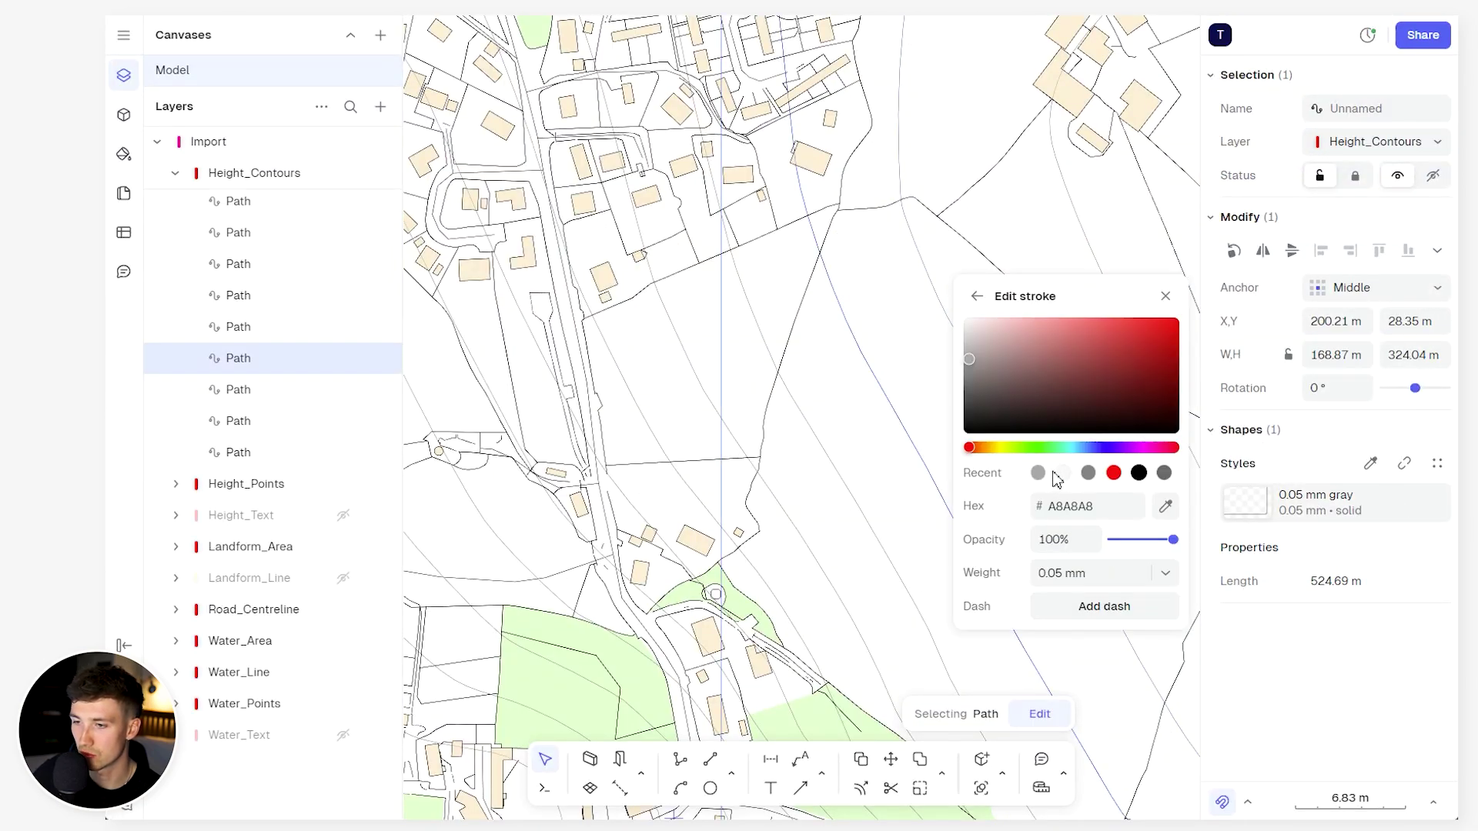
{"action": "left_click_drag", "start_coordinate": [981, 373], "coordinate": [921, 334]}
{"action": "left_click", "coordinate": [946, 97]}
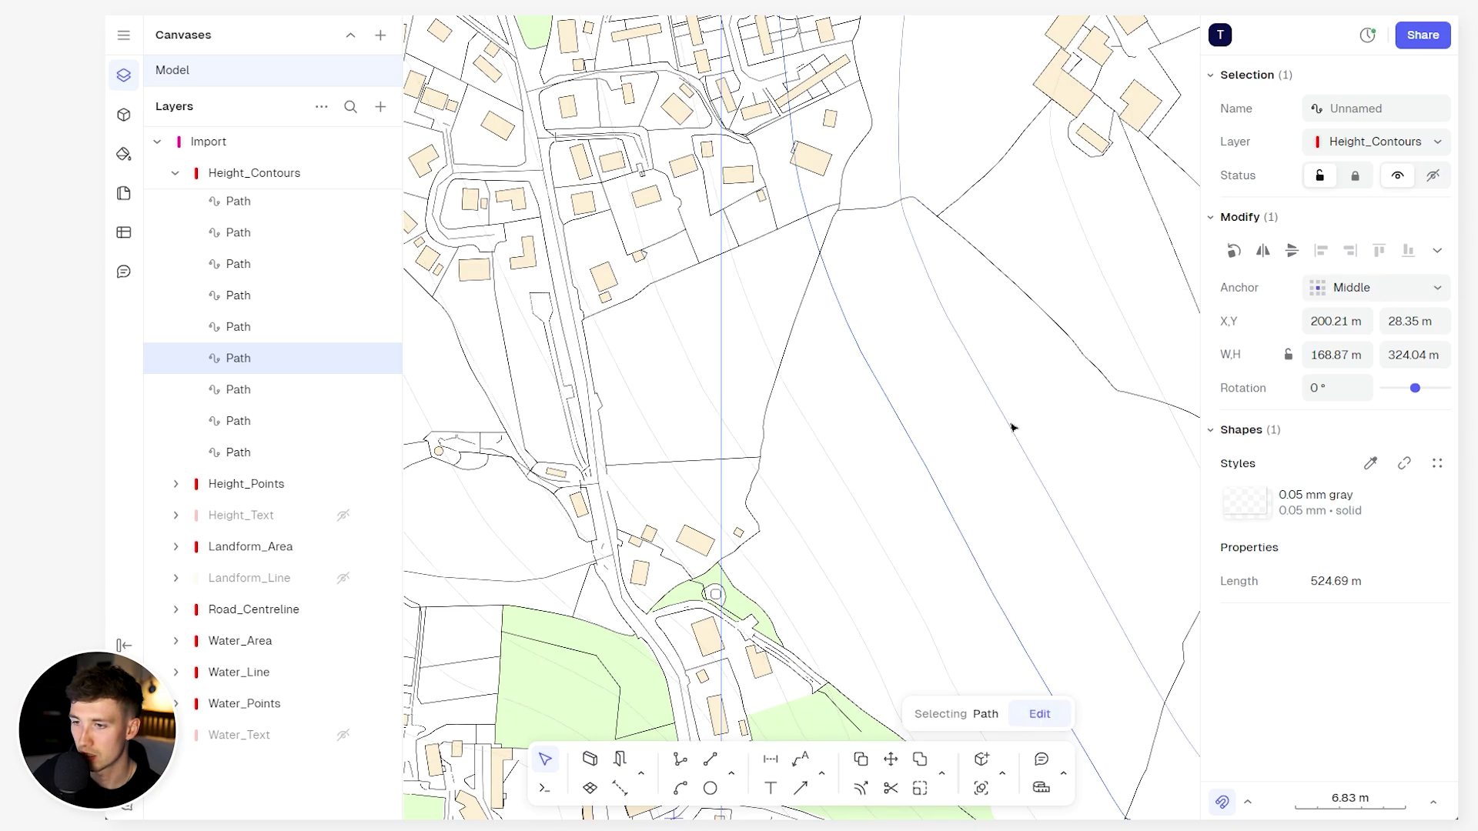
{"action": "scroll", "coordinate": [1012, 426], "scroll_direction": "down", "scroll_amount": 8}
{"action": "key", "text": "Escape"}
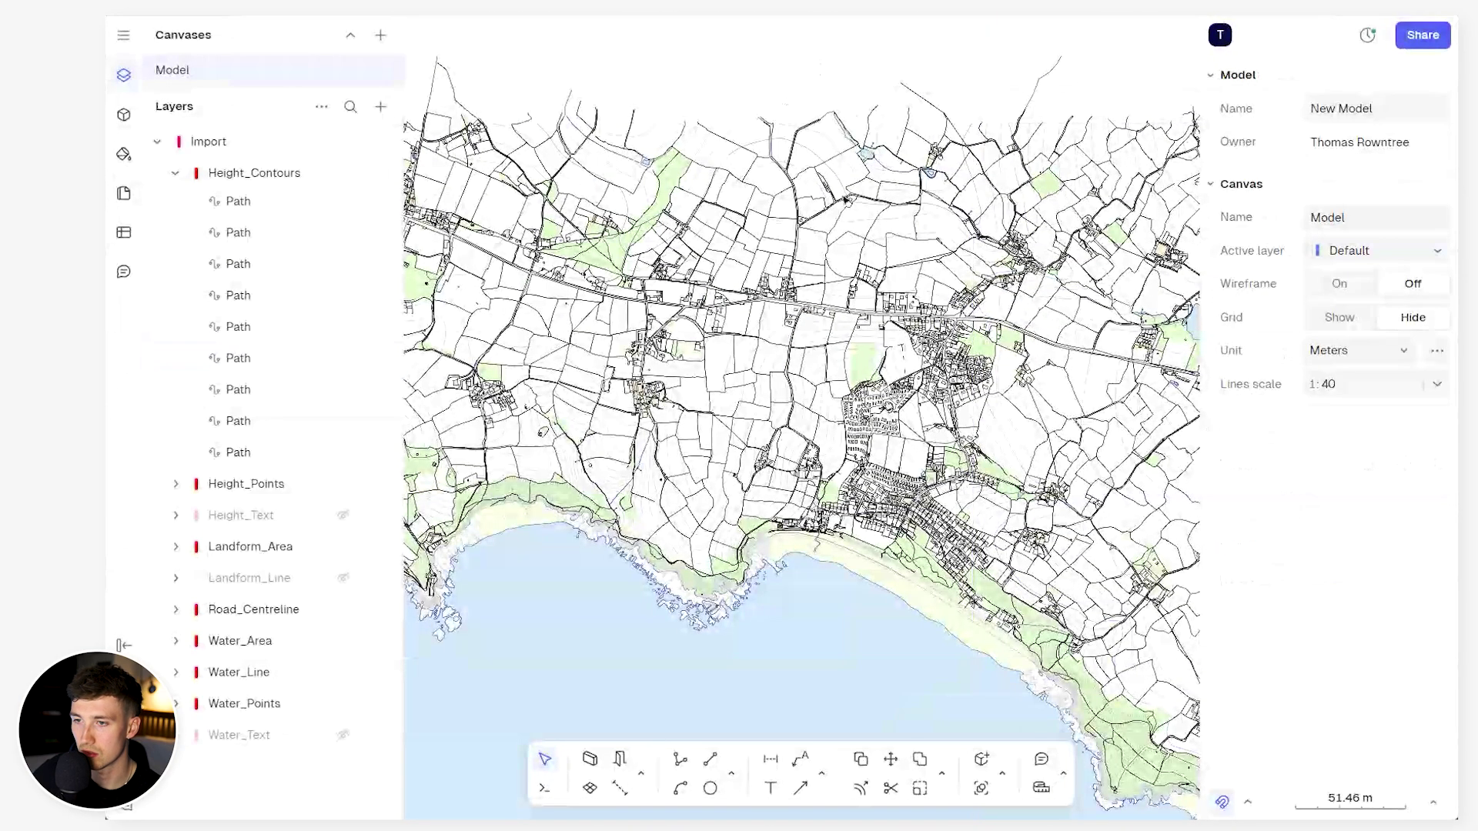
Change the solid fill of the green Landform_Area hatch style to light gray D4D4D4
{"action": "scroll", "coordinate": [683, 165], "scroll_direction": "up", "scroll_amount": 5}
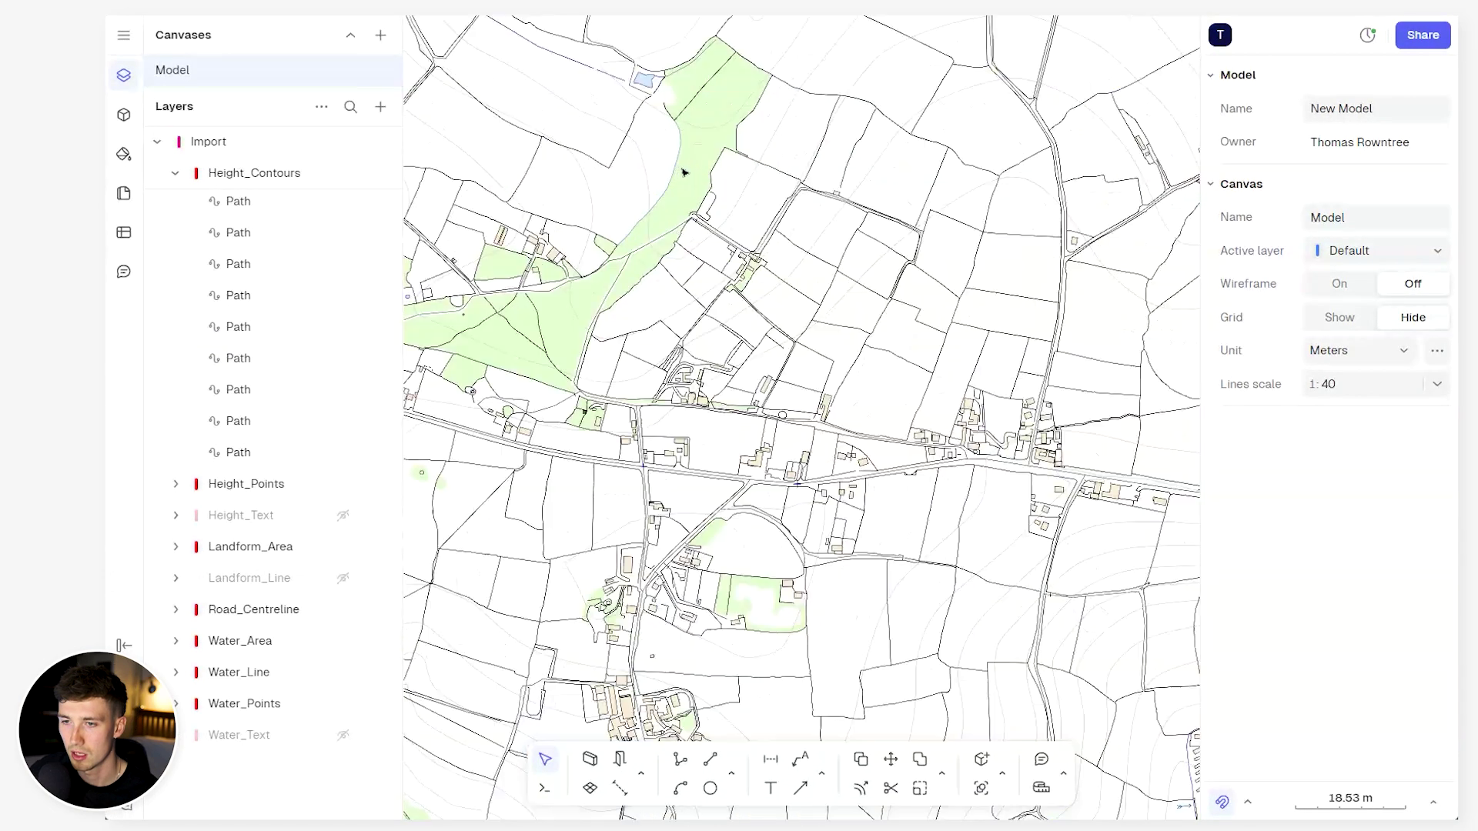
{"action": "scroll", "coordinate": [676, 169], "scroll_direction": "up", "scroll_amount": 3}
{"action": "left_click", "coordinate": [670, 229]}
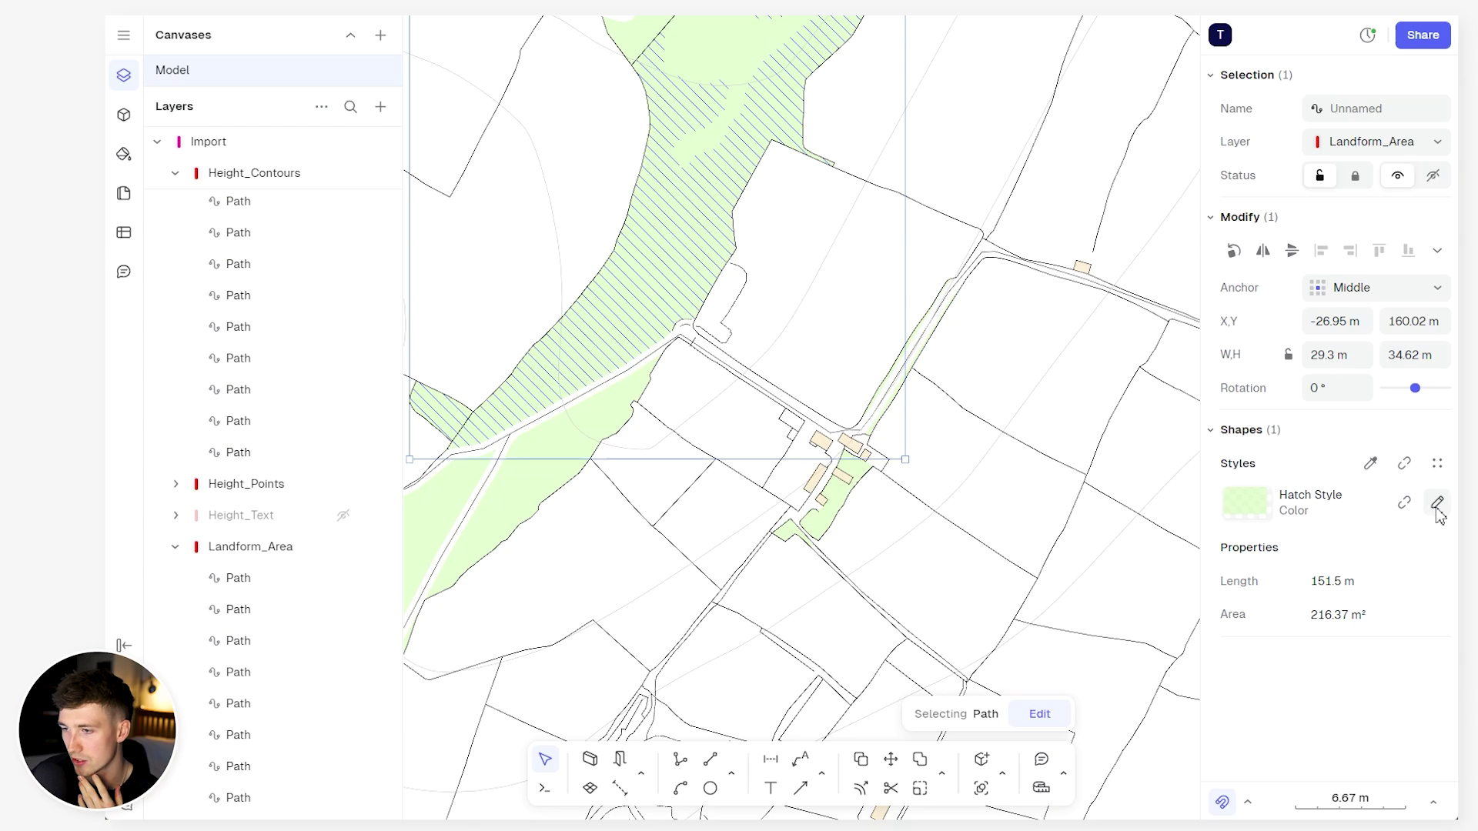
{"action": "left_click", "coordinate": [1437, 505]}
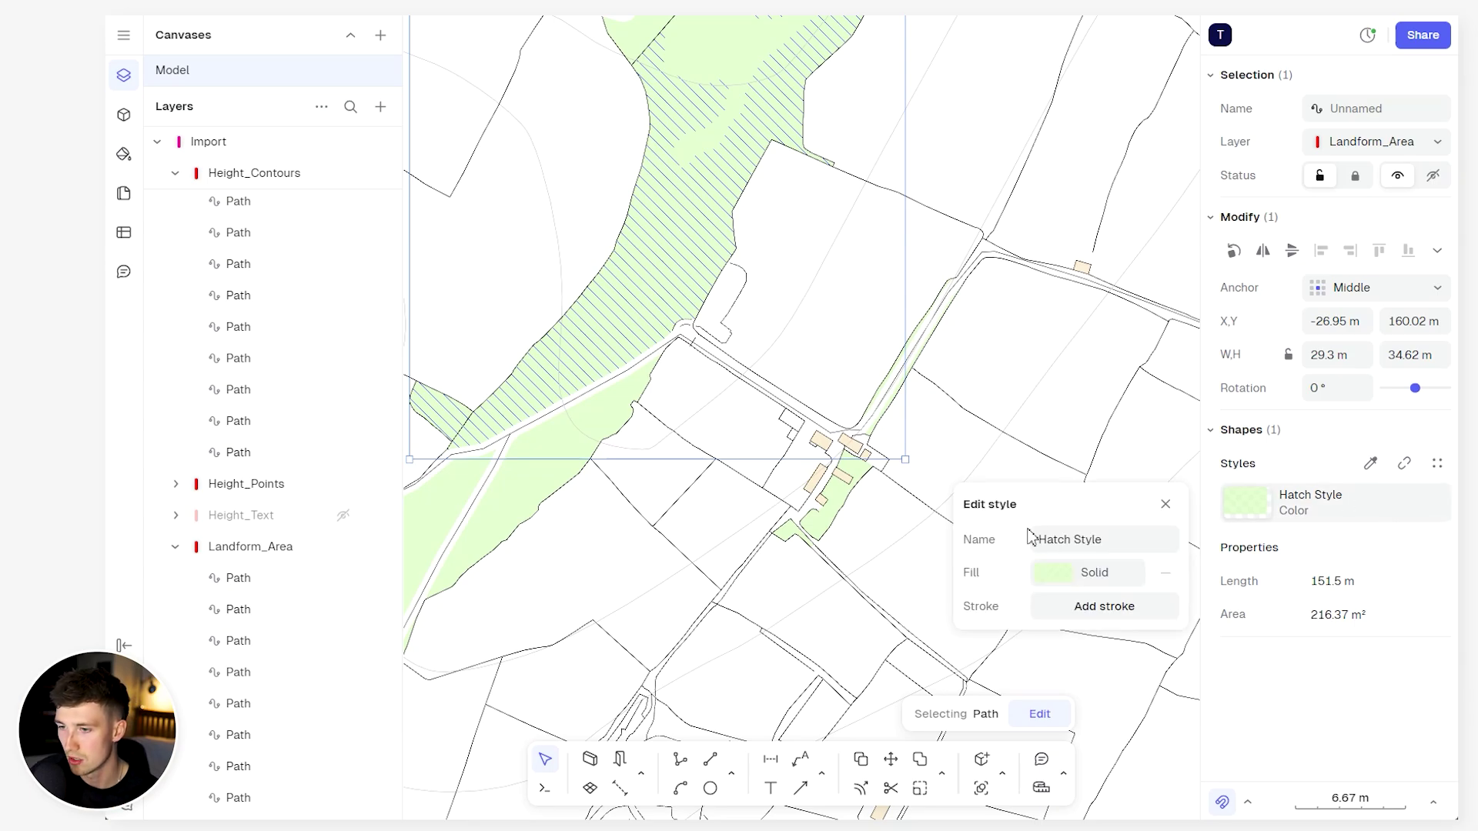
{"action": "left_click", "coordinate": [1072, 572]}
{"action": "left_click", "coordinate": [1038, 542]}
{"action": "scroll", "coordinate": [733, 394], "scroll_direction": "down", "scroll_amount": 8}
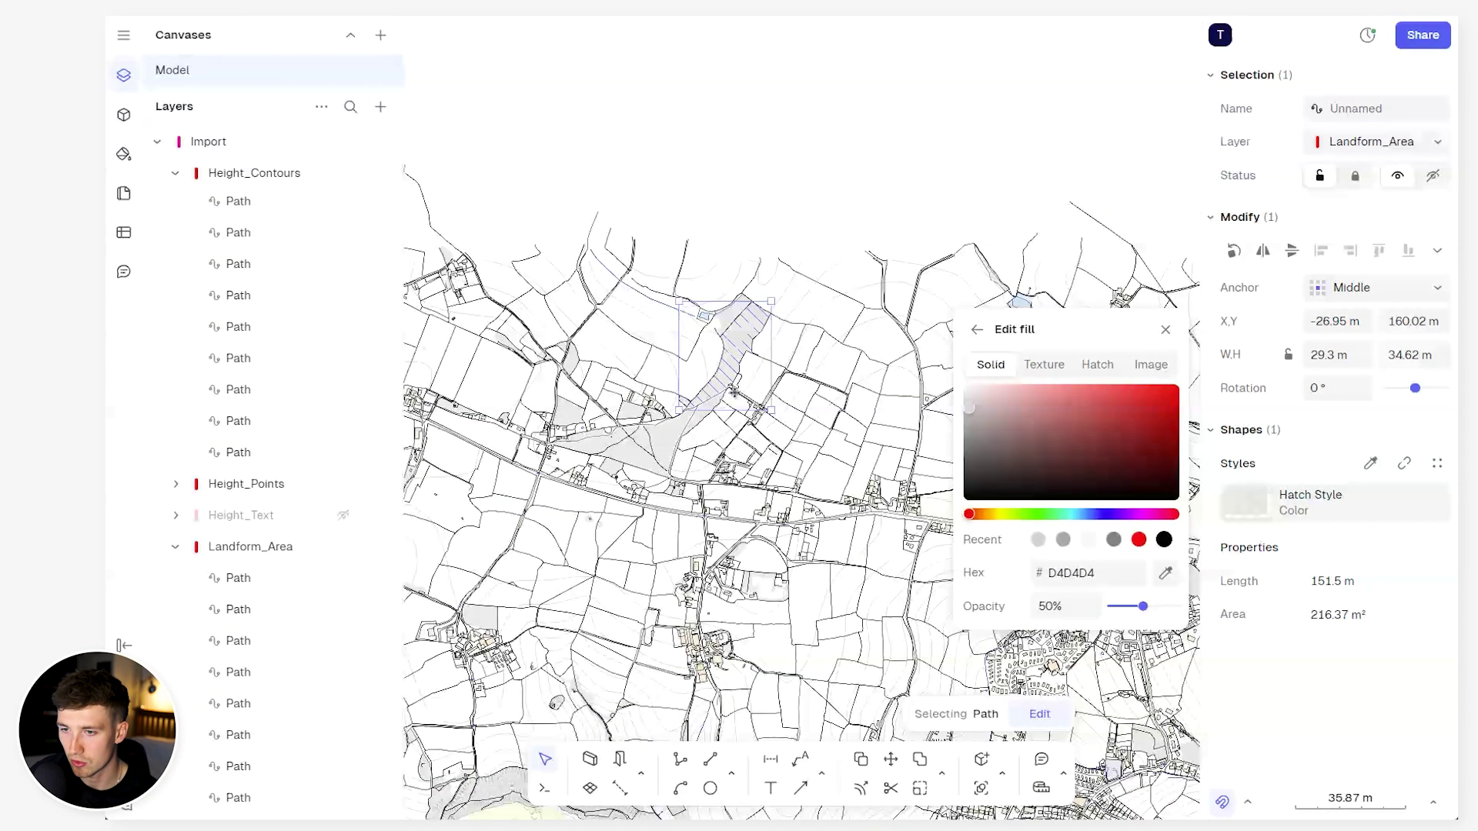
{"action": "left_click", "coordinate": [785, 175]}
Open the solid fill of the sea's Water_Area hatch style for editing
{"action": "scroll", "coordinate": [844, 599], "scroll_direction": "down", "scroll_amount": 10}
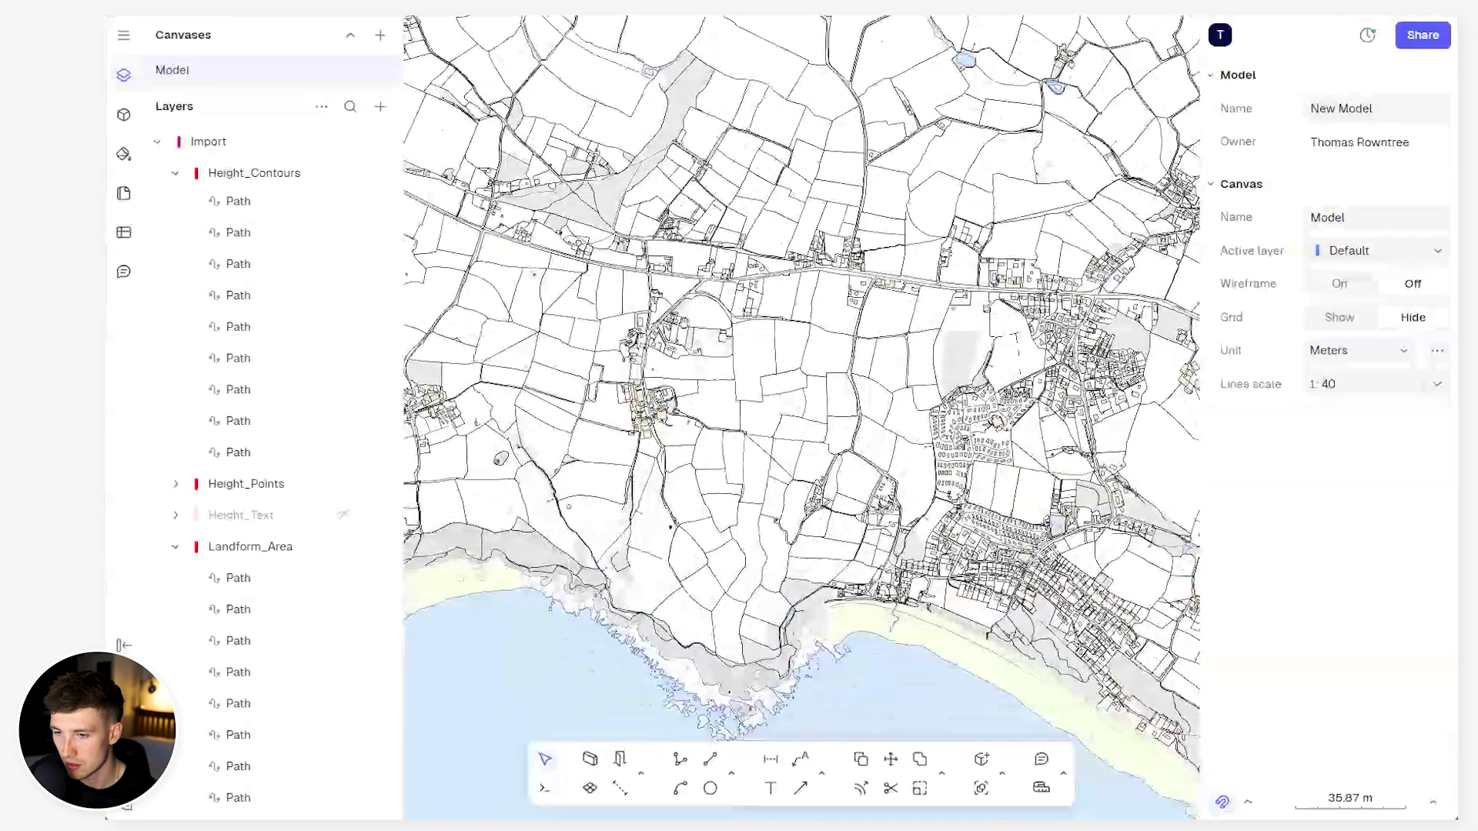
{"action": "left_click", "coordinate": [869, 522]}
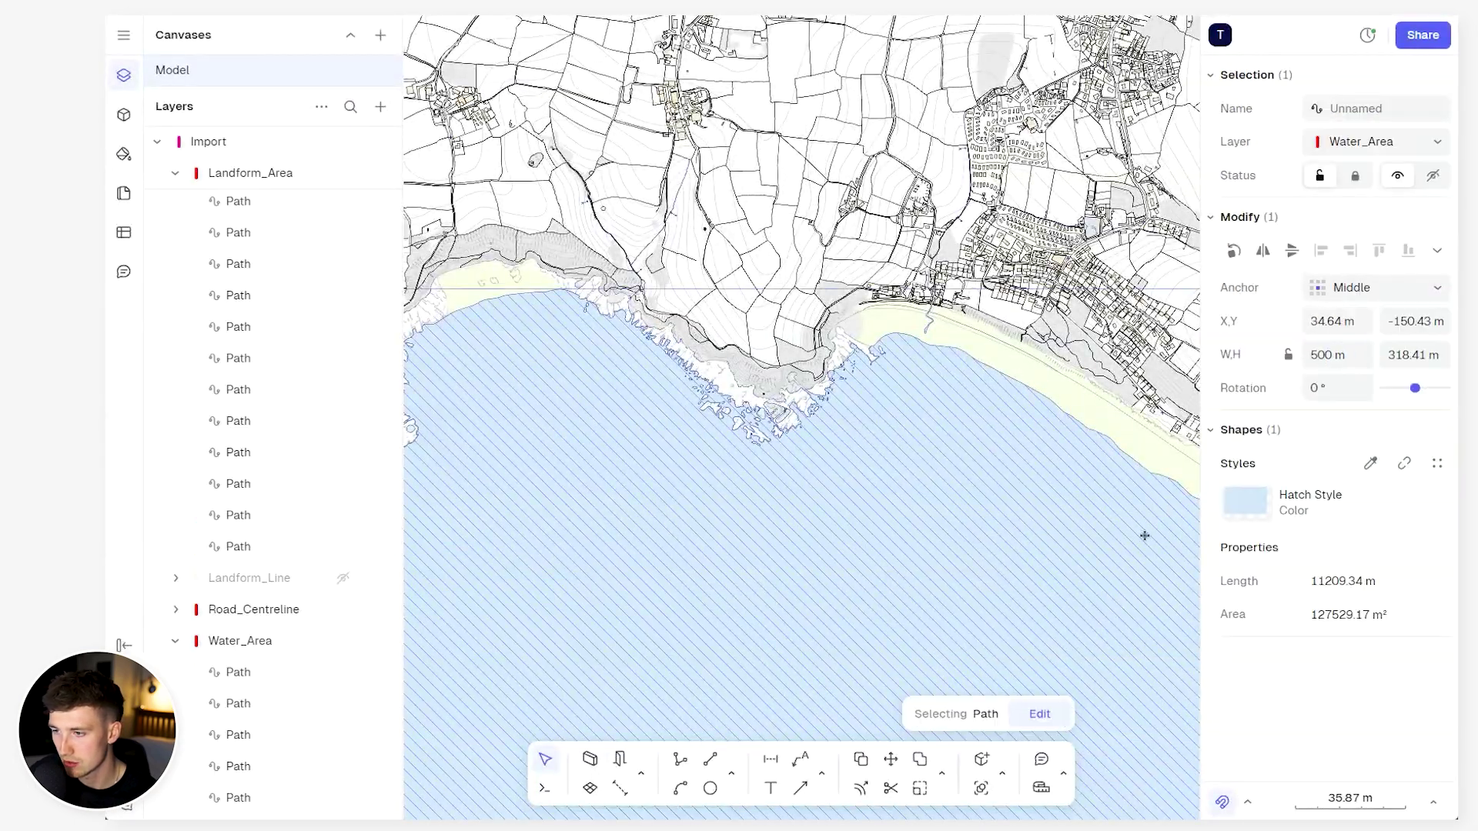
{"action": "left_click", "coordinate": [1438, 503]}
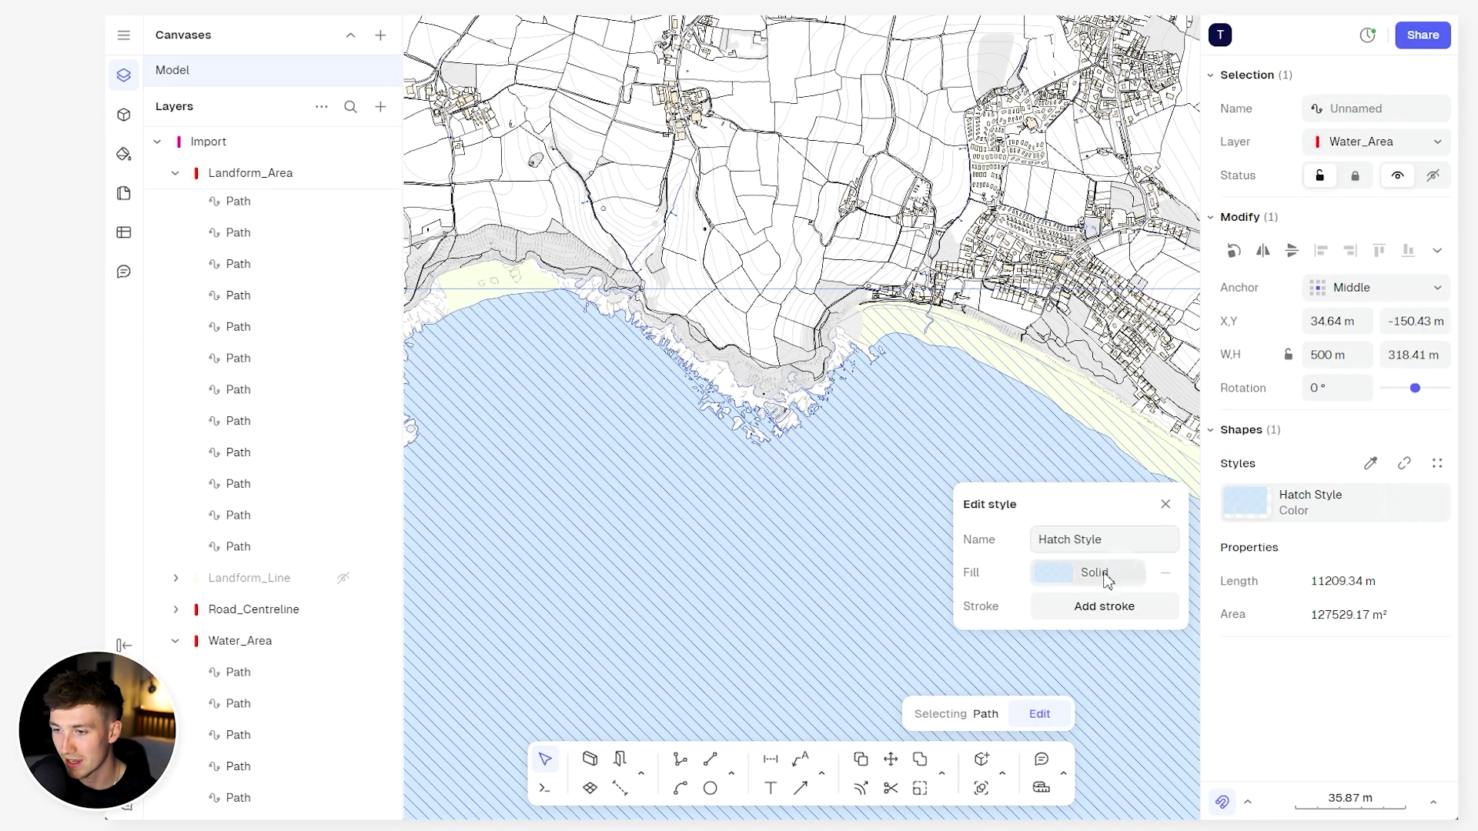
{"action": "left_click", "coordinate": [1055, 579]}
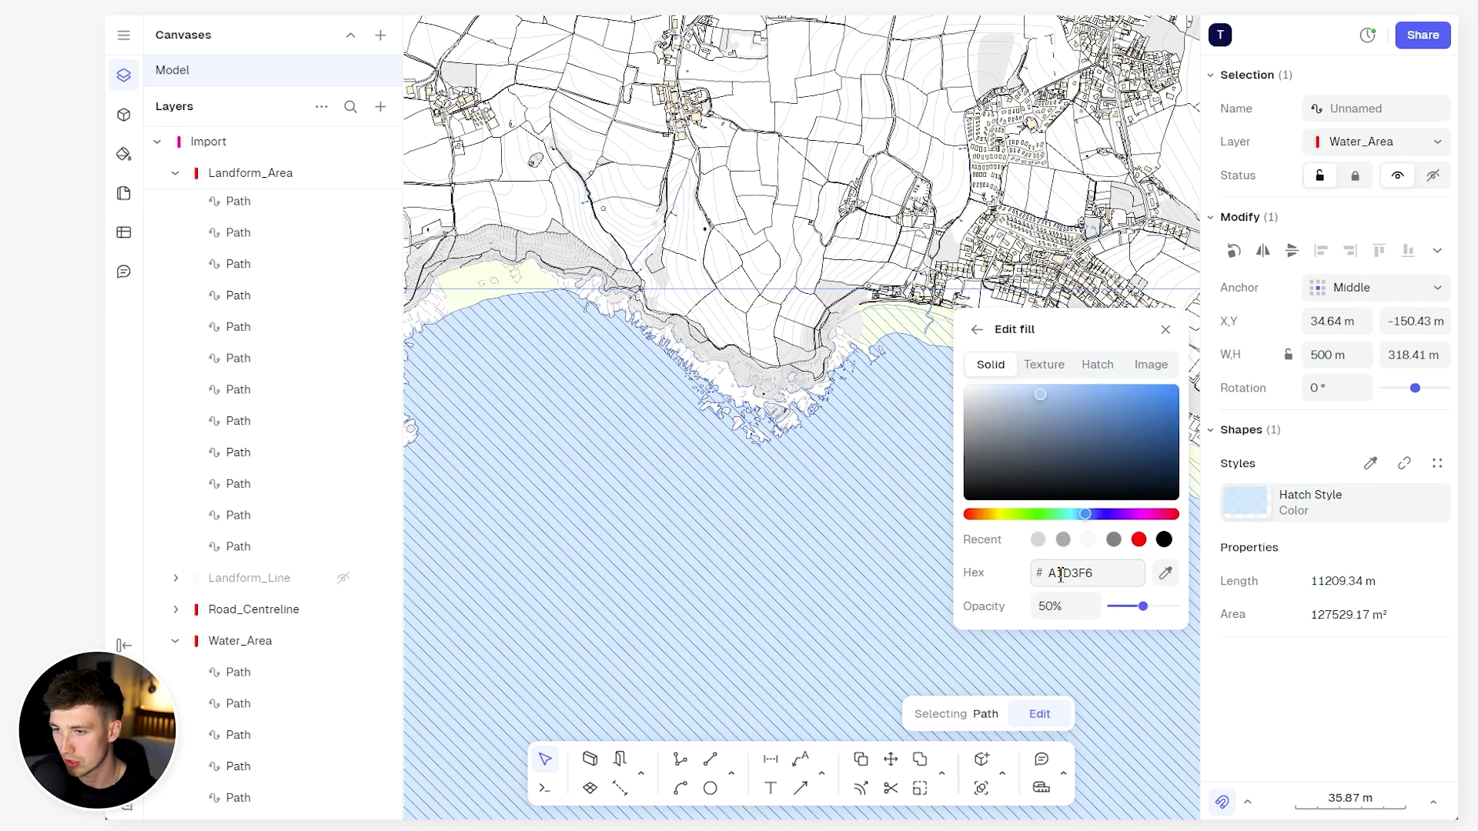
Try a Ceramic Large texture fill on the sea area and browse the other texture patterns
{"action": "left_click", "coordinate": [1046, 366]}
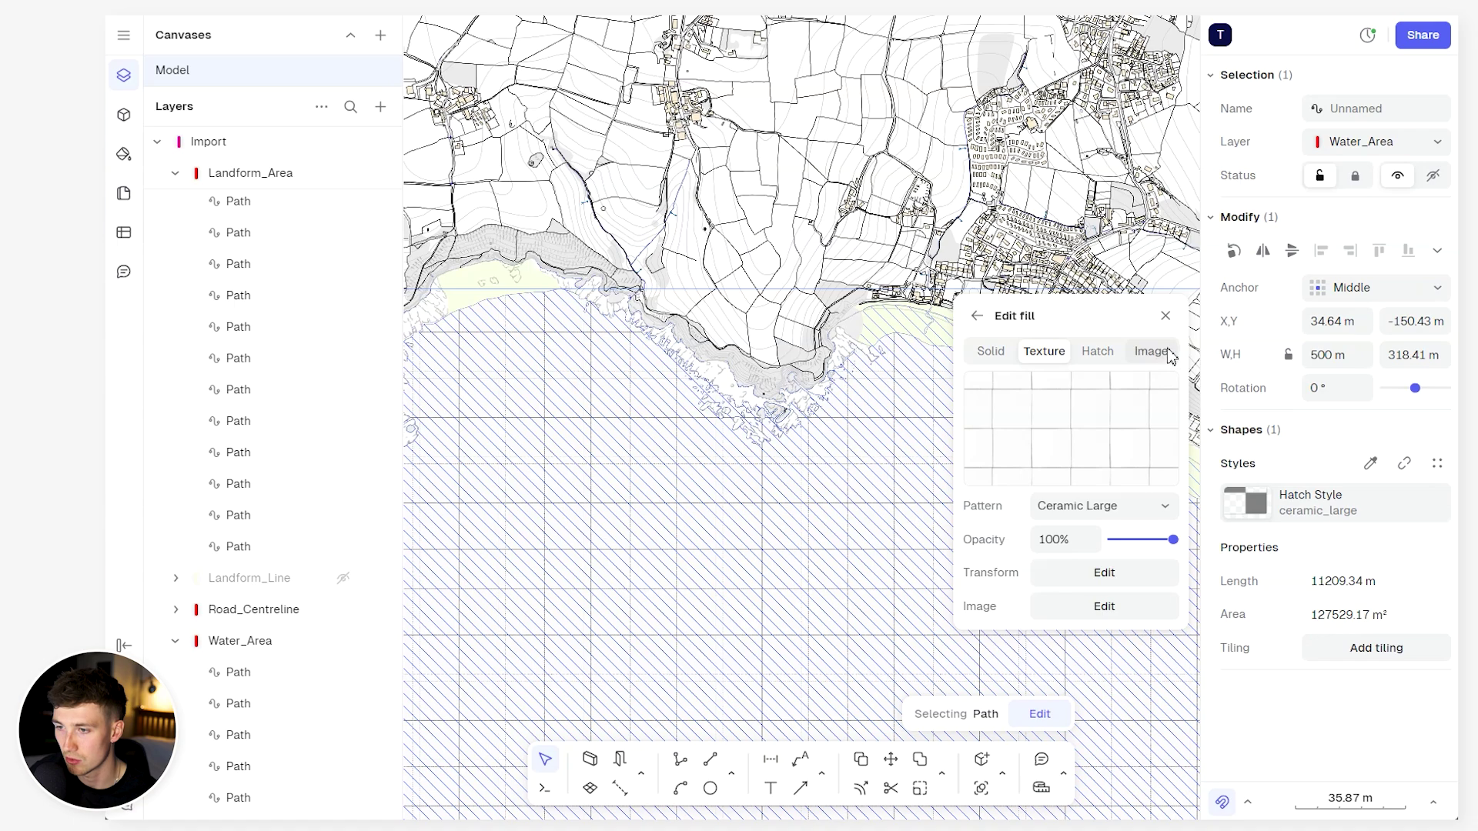
{"action": "left_click", "coordinate": [1094, 508]}
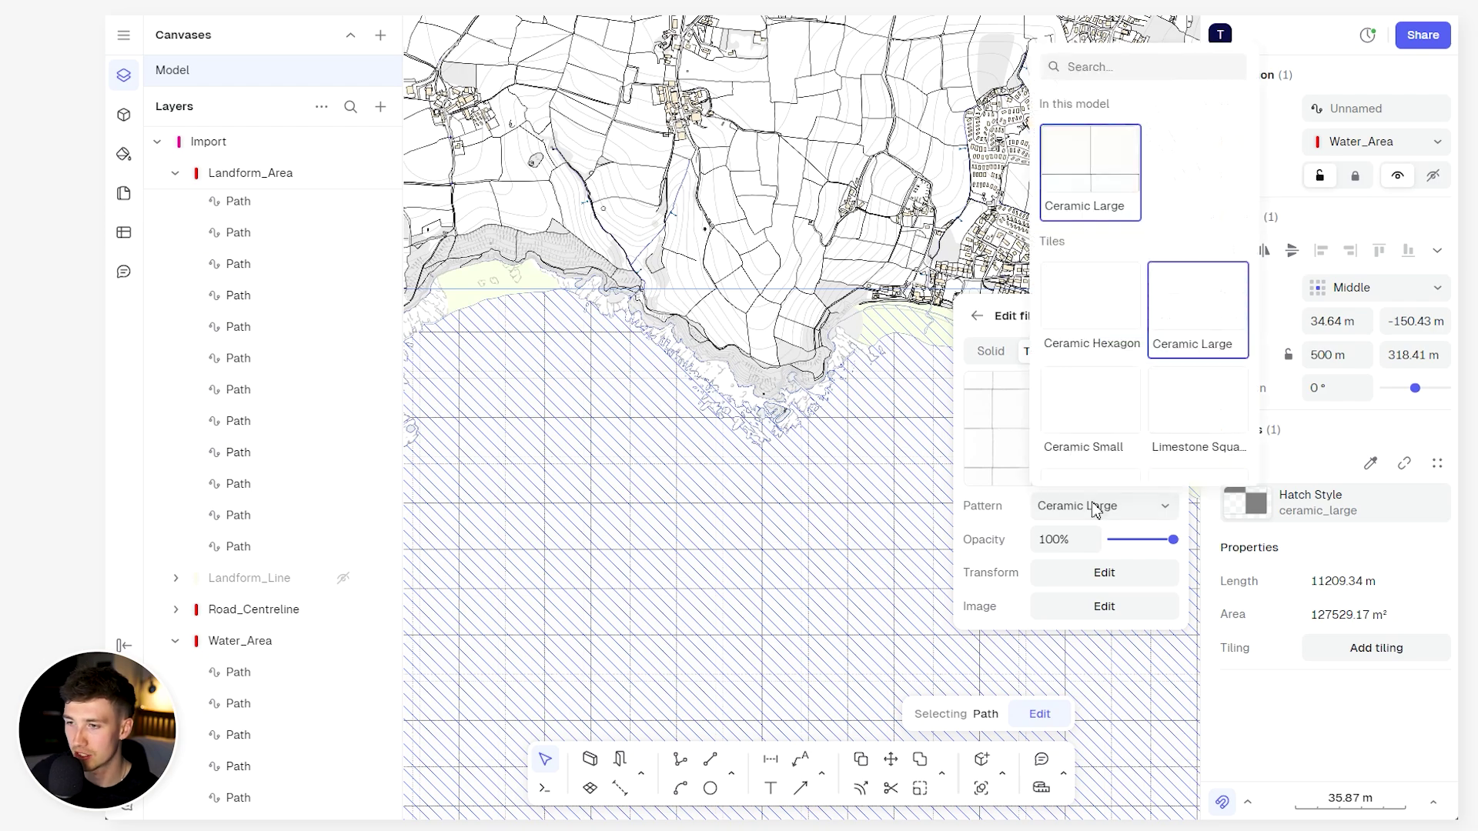
{"action": "scroll", "coordinate": [1116, 304], "scroll_direction": "down", "scroll_amount": 10}
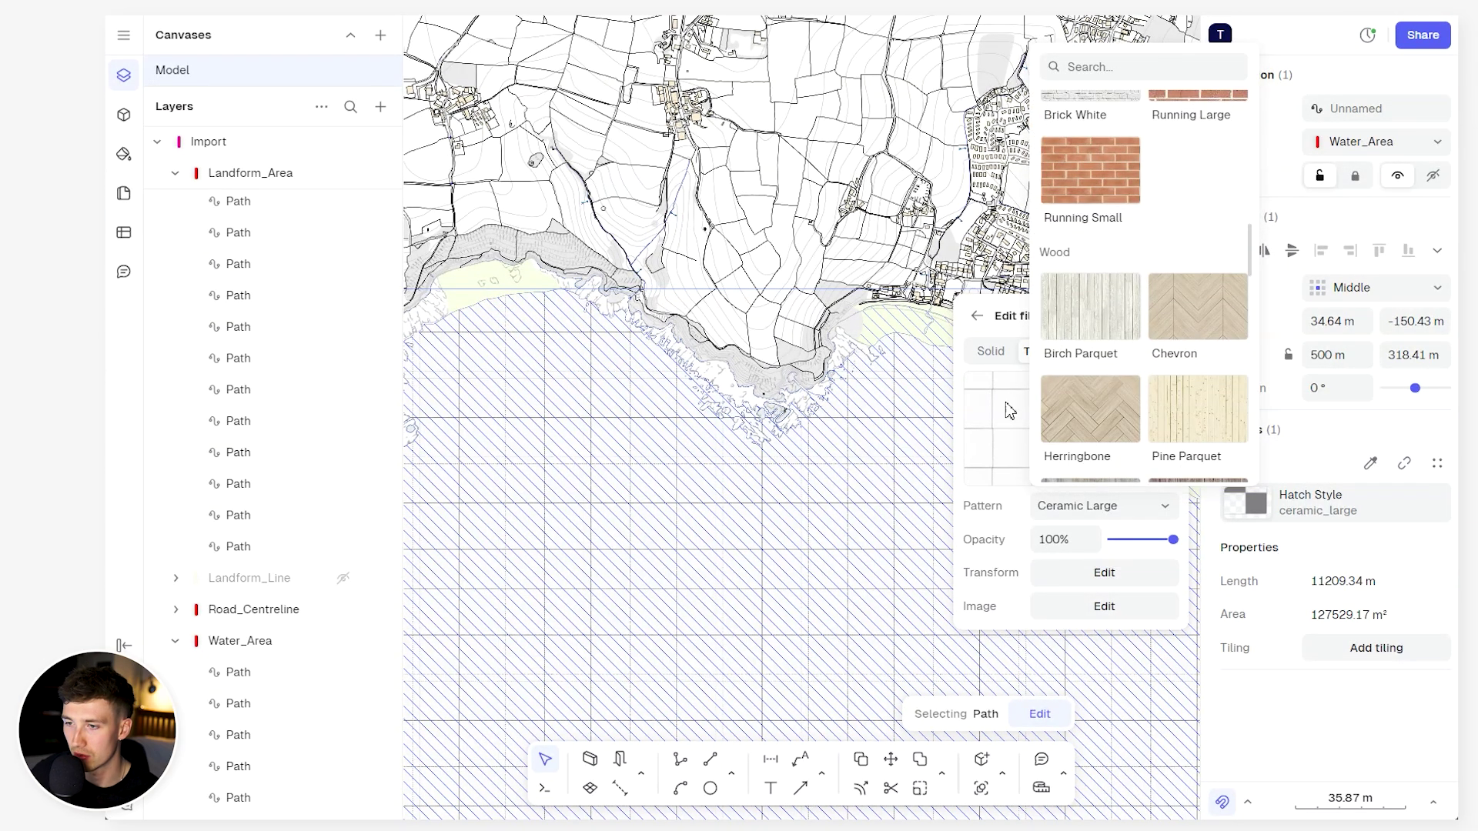
{"action": "left_click", "coordinate": [1005, 428]}
Fill the sea area with the Oblique hatch pattern
{"action": "left_click", "coordinate": [1097, 353]}
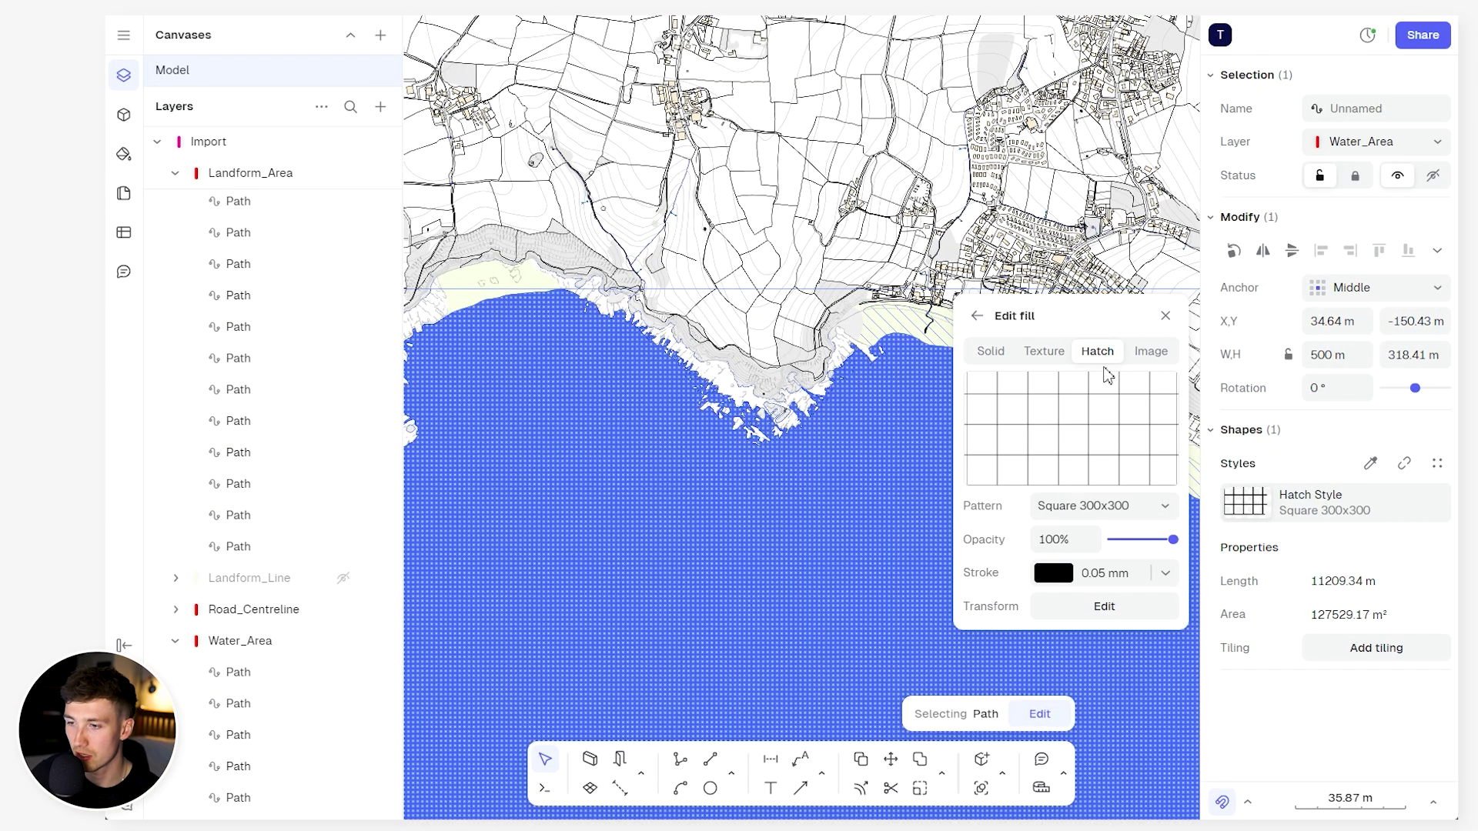
{"action": "left_click", "coordinate": [1108, 506]}
{"action": "scroll", "coordinate": [1101, 389], "scroll_direction": "down", "scroll_amount": 3}
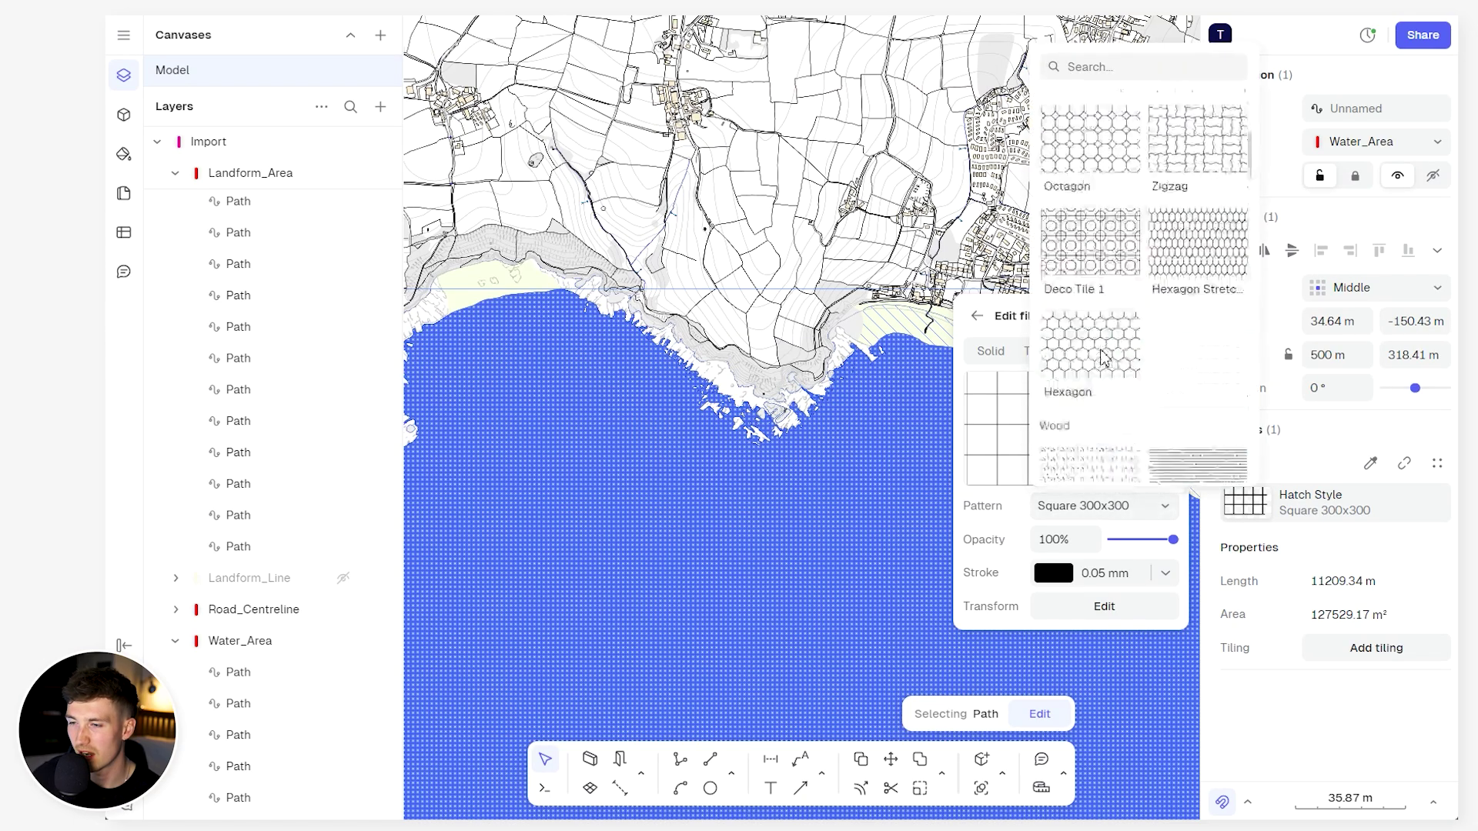
{"action": "scroll", "coordinate": [1103, 370], "scroll_direction": "up", "scroll_amount": 3}
{"action": "scroll", "coordinate": [1104, 358], "scroll_direction": "down", "scroll_amount": 6}
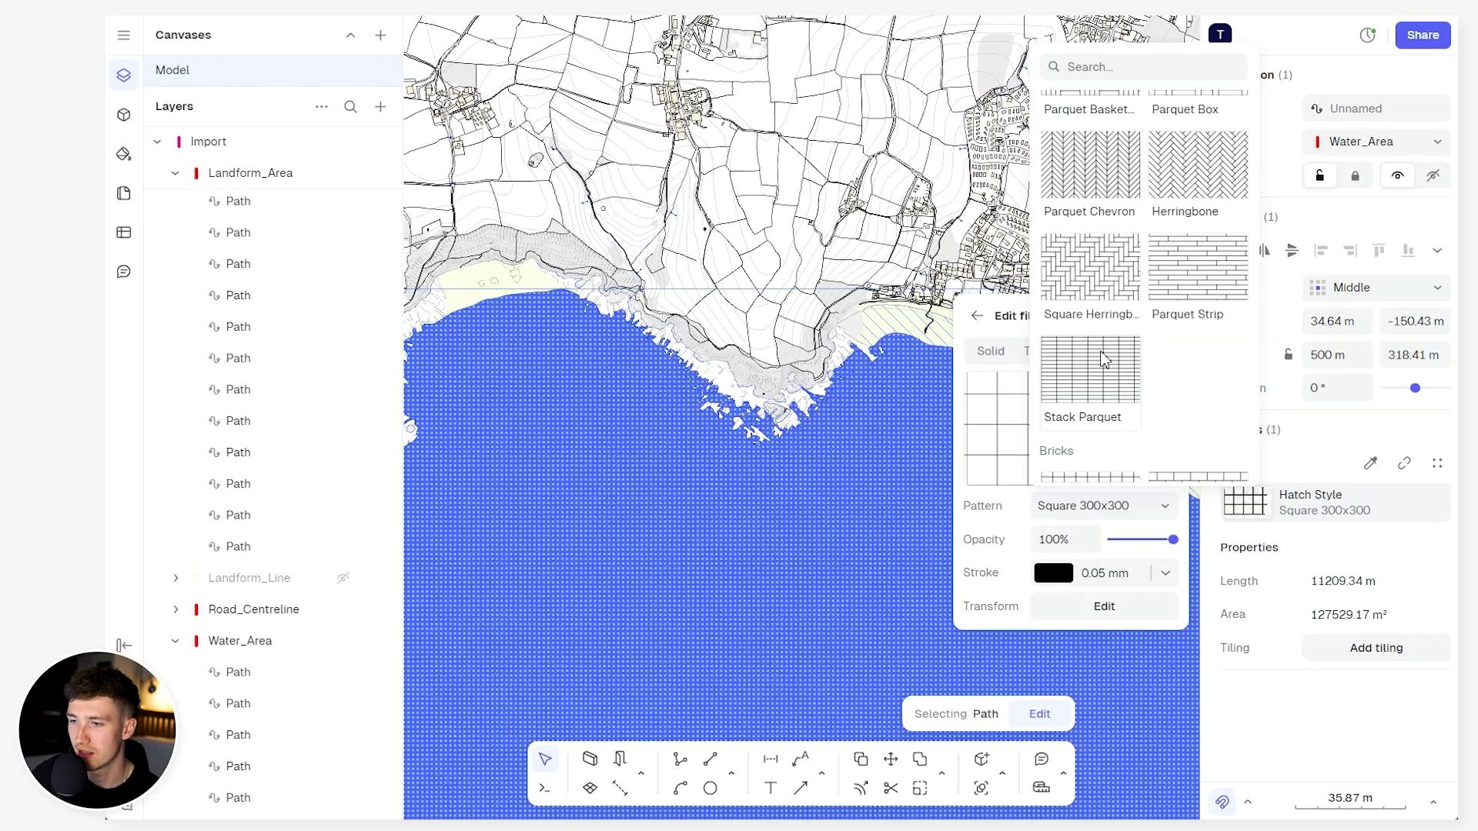
{"action": "scroll", "coordinate": [1104, 359], "scroll_direction": "down", "scroll_amount": 3}
{"action": "scroll", "coordinate": [1104, 358], "scroll_direction": "down", "scroll_amount": 6}
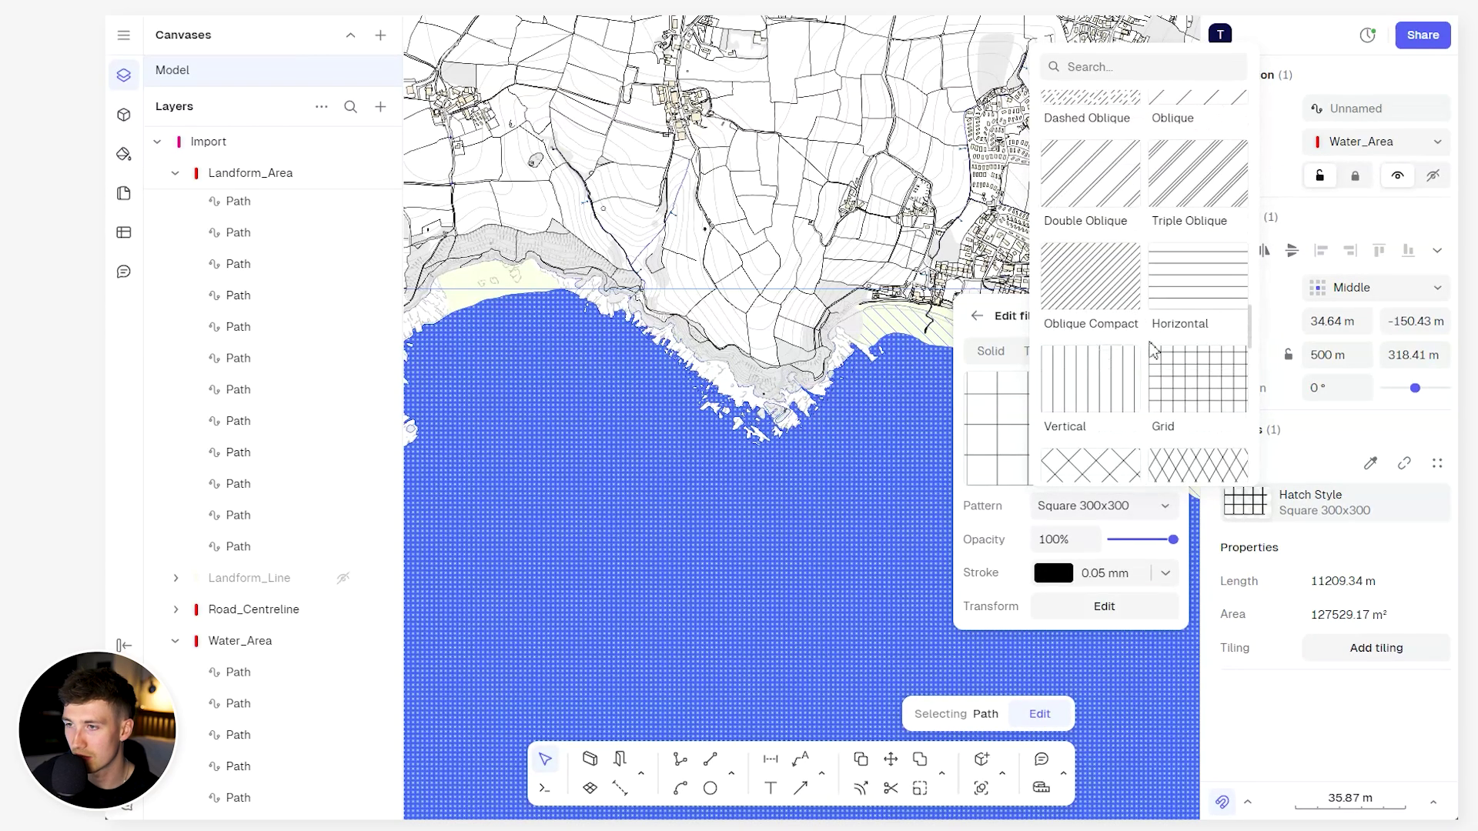
{"action": "left_click", "coordinate": [1201, 179]}
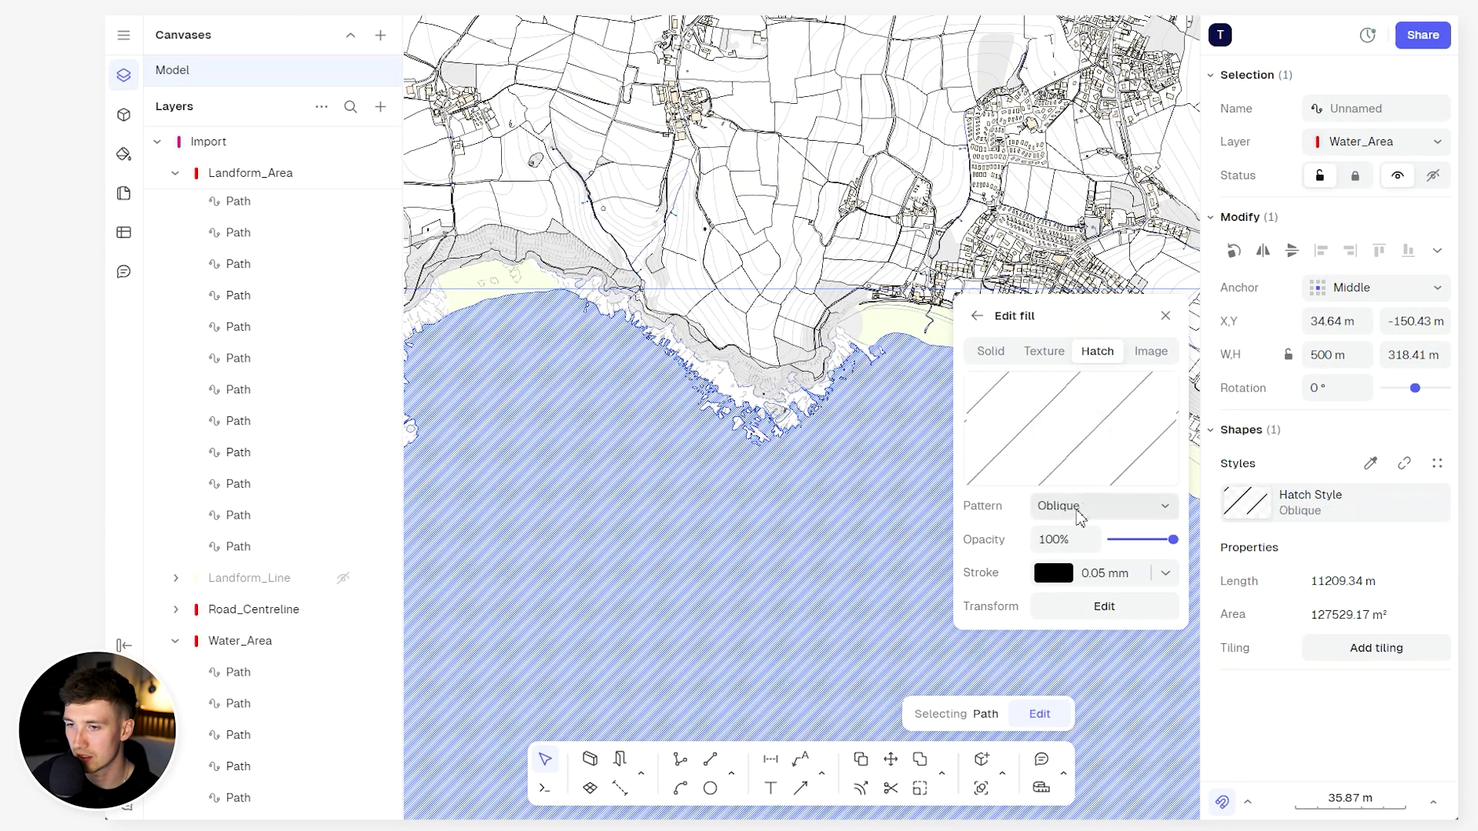
Set the scale of the sea's Oblique hatch to 10
{"action": "left_click", "coordinate": [1104, 607]}
{"action": "left_click", "coordinate": [818, 651]}
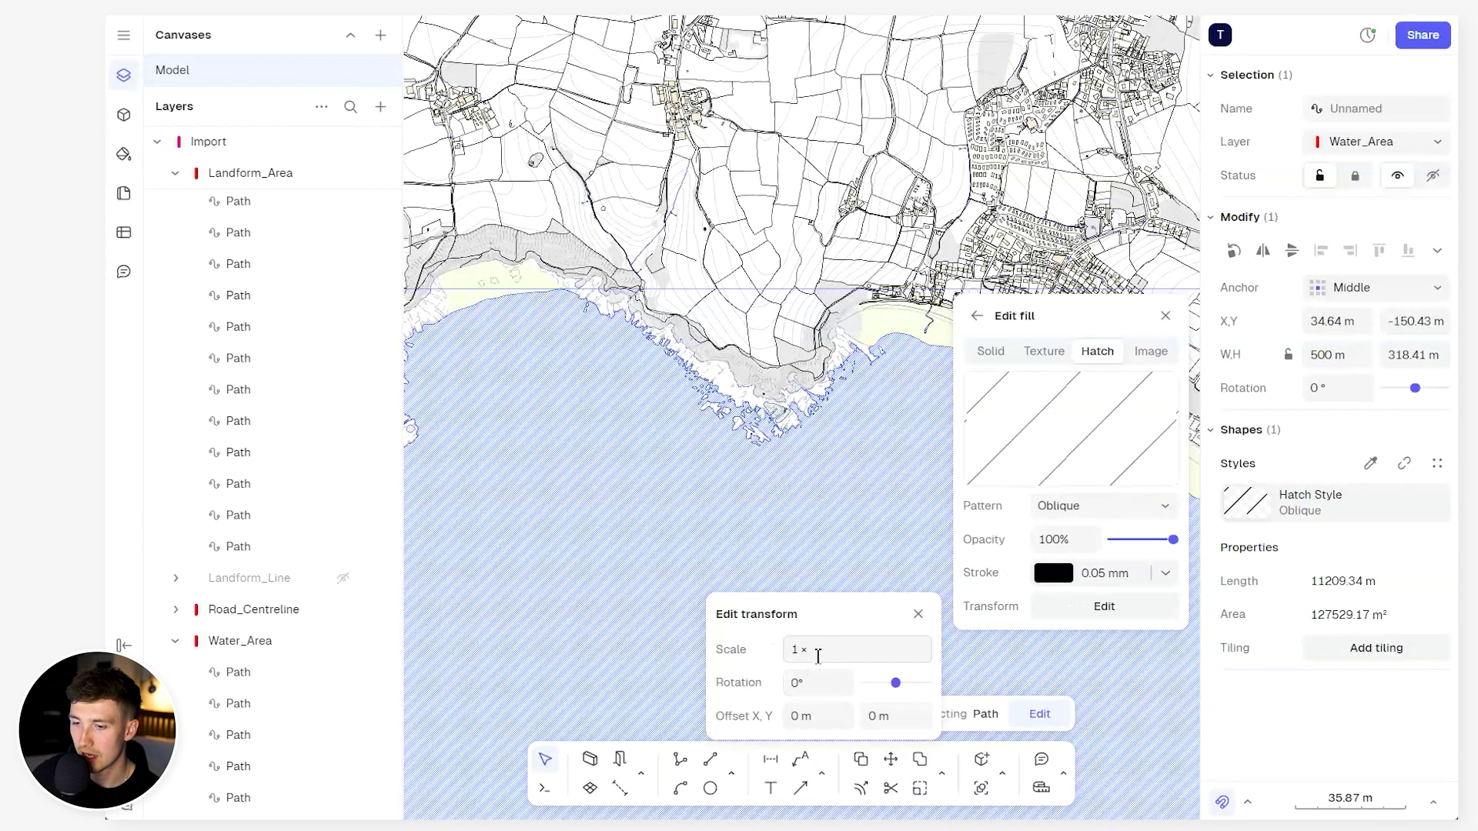
{"action": "type", "text": "10"}
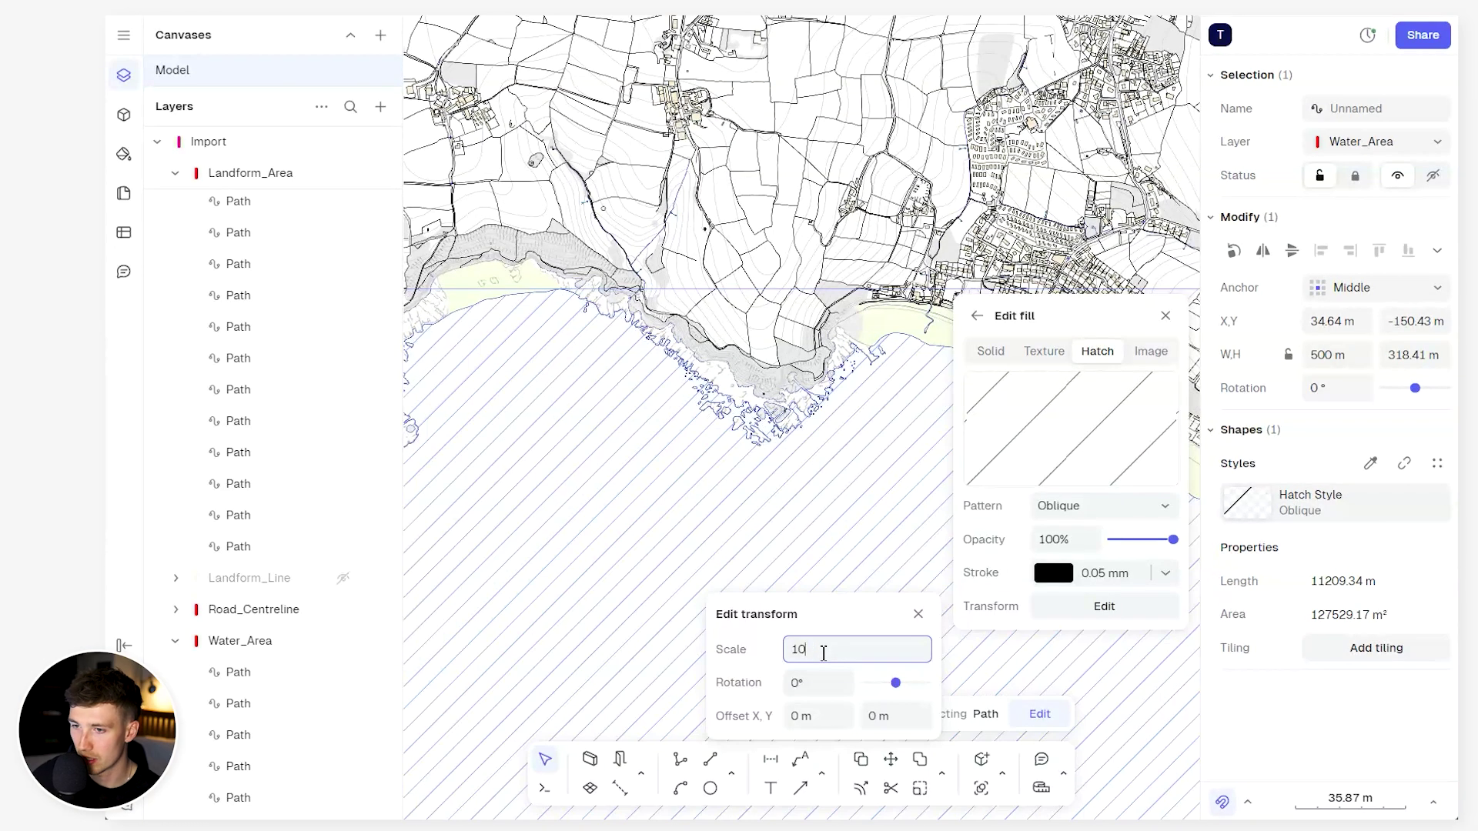
{"action": "key", "text": "Return"}
{"action": "scroll", "coordinate": [769, 476], "scroll_direction": "down", "scroll_amount": 3}
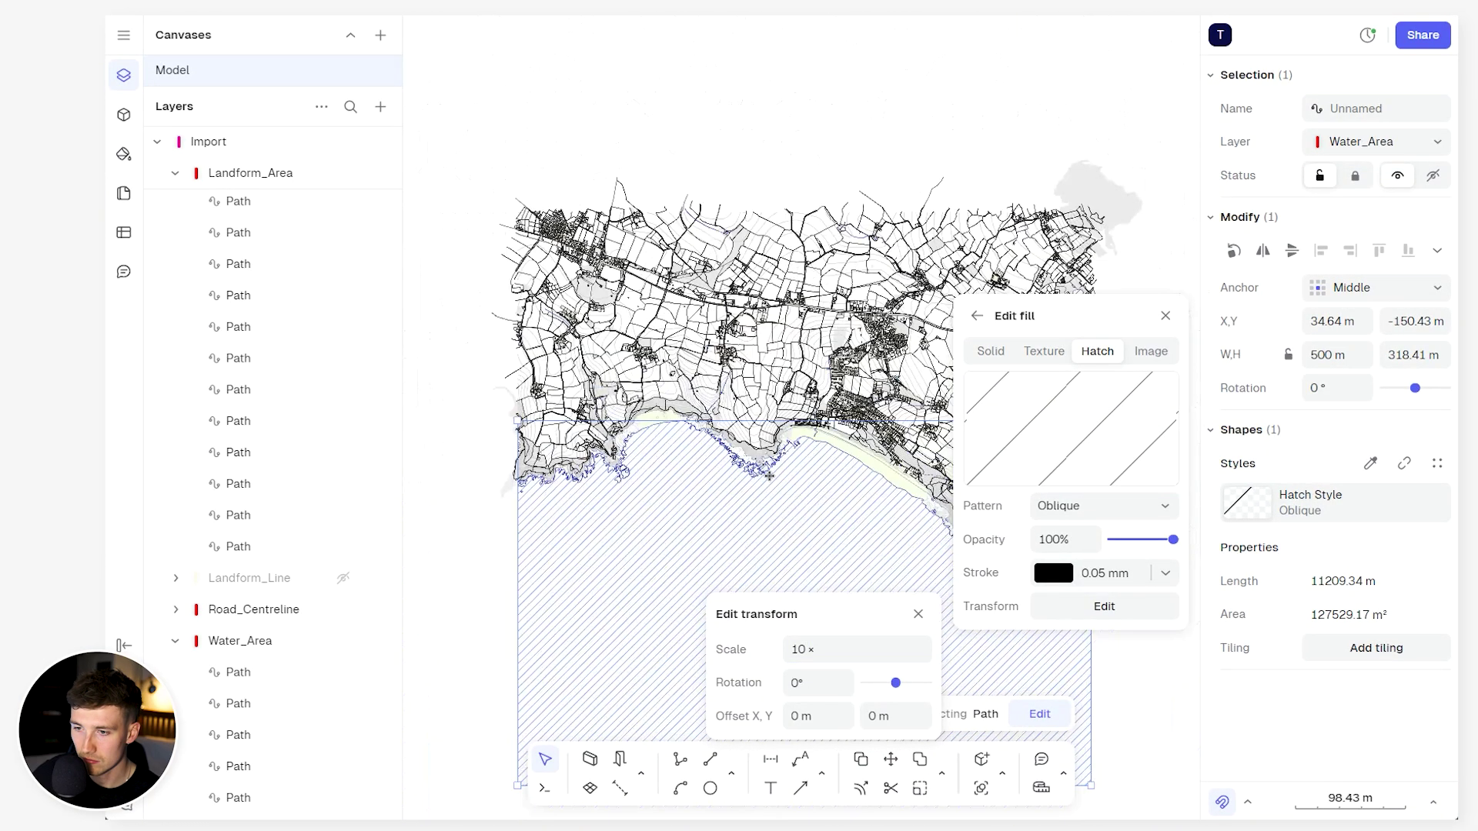
{"action": "middle_click_drag", "start_coordinate": [694, 397], "coordinate": [678, 336]}
{"action": "left_click", "coordinate": [547, 66]}
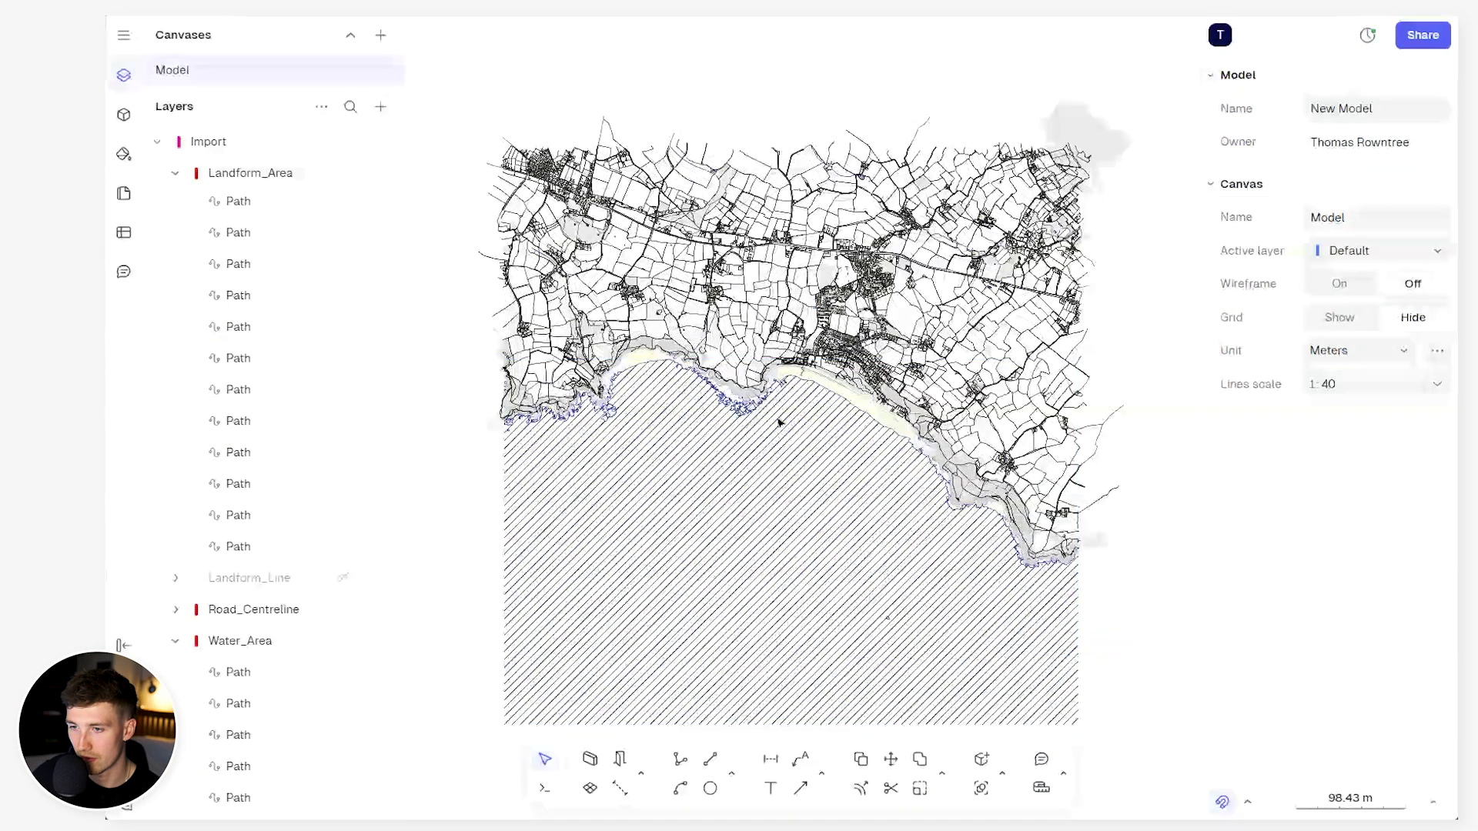
{"action": "scroll", "coordinate": [780, 423], "scroll_direction": "up", "scroll_amount": 3}
{"action": "left_click", "coordinate": [801, 407]}
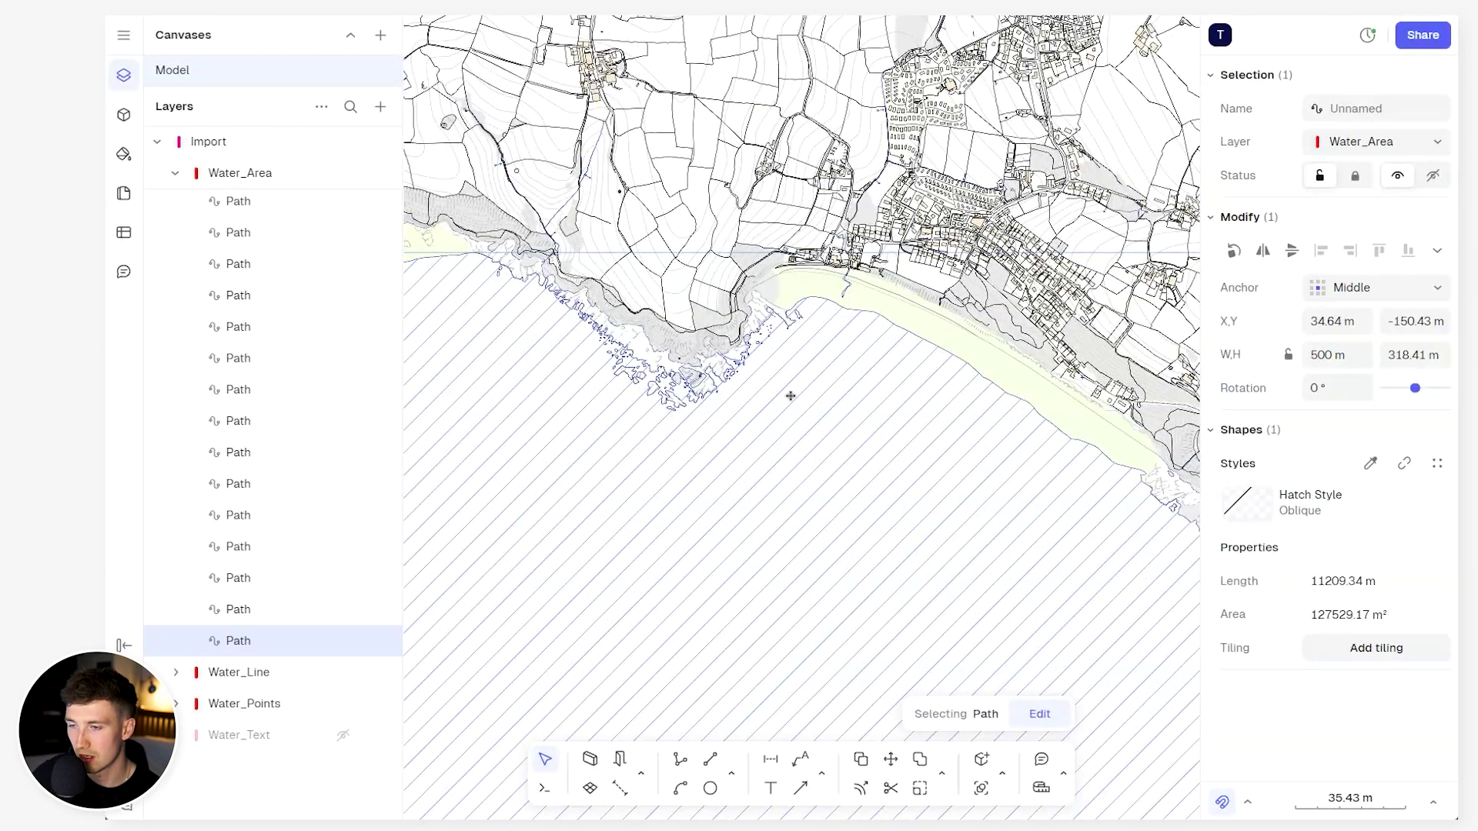
{"action": "scroll", "coordinate": [800, 395], "scroll_direction": "down", "scroll_amount": 4}
{"action": "left_click", "coordinate": [940, 103]}
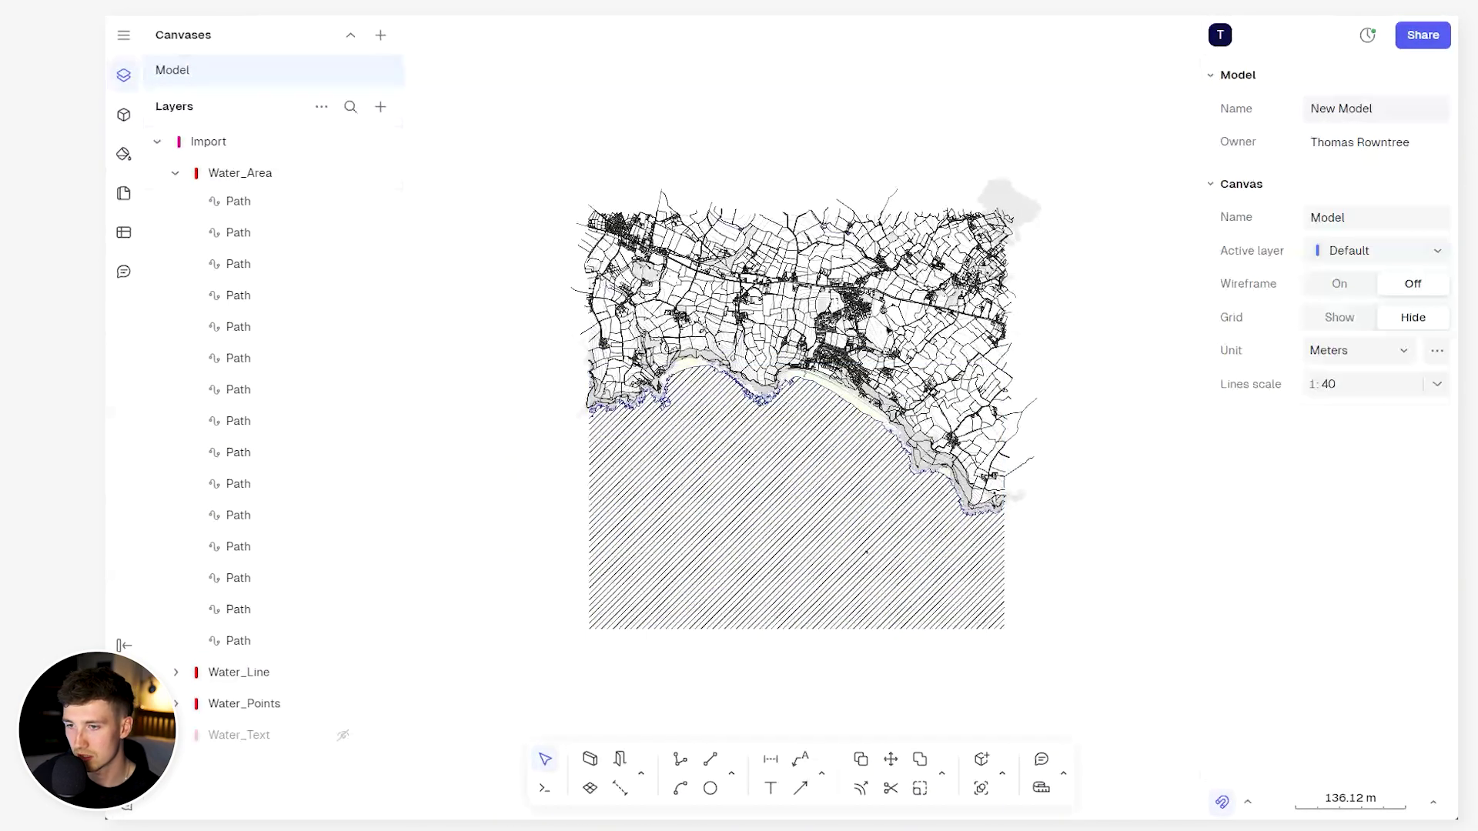
Change the stroke colour of the sea's Oblique hatch to gray A8A8A8
{"action": "left_click", "coordinate": [802, 439]}
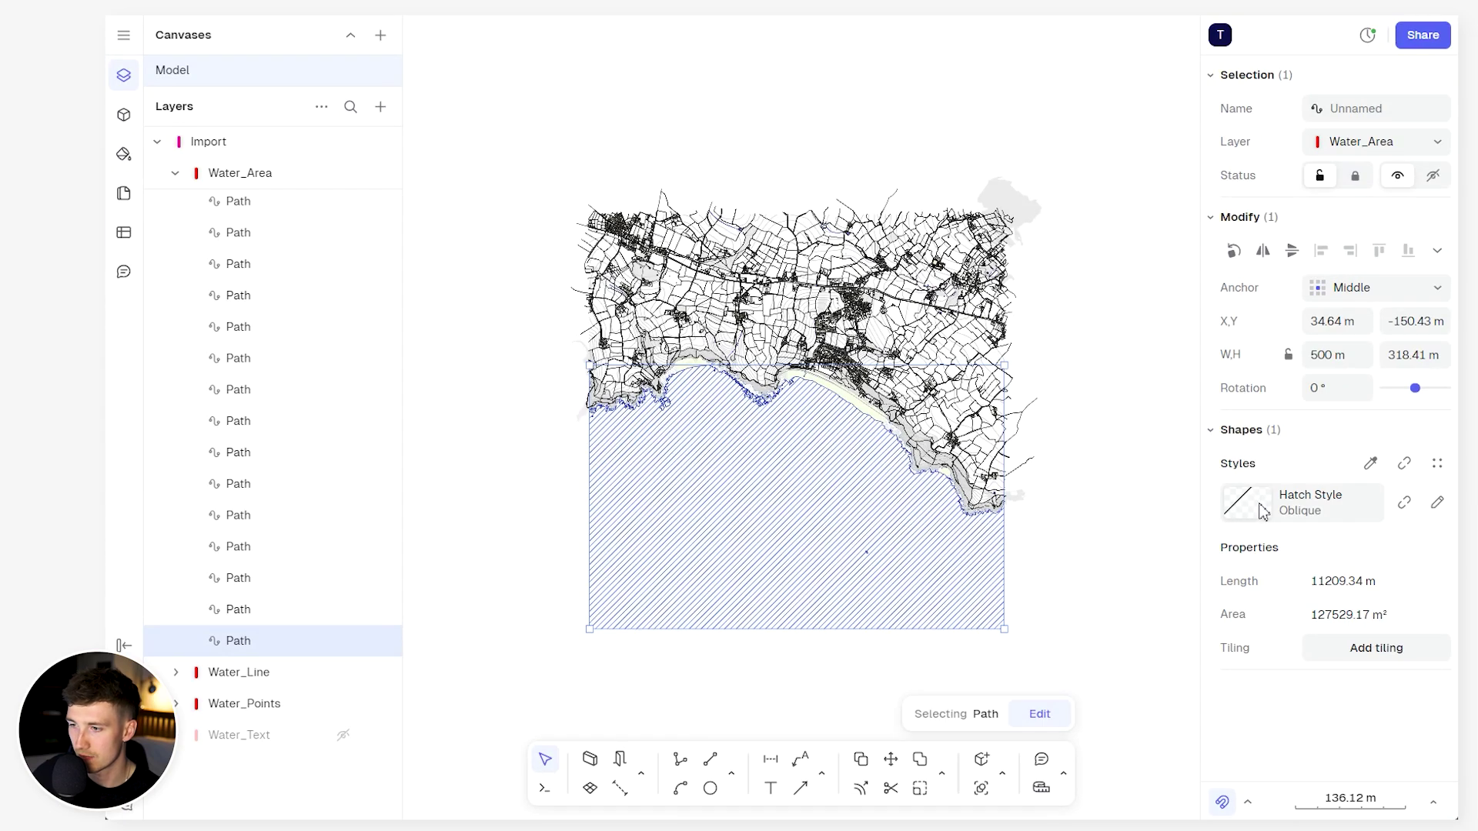
{"action": "left_click", "coordinate": [1439, 504]}
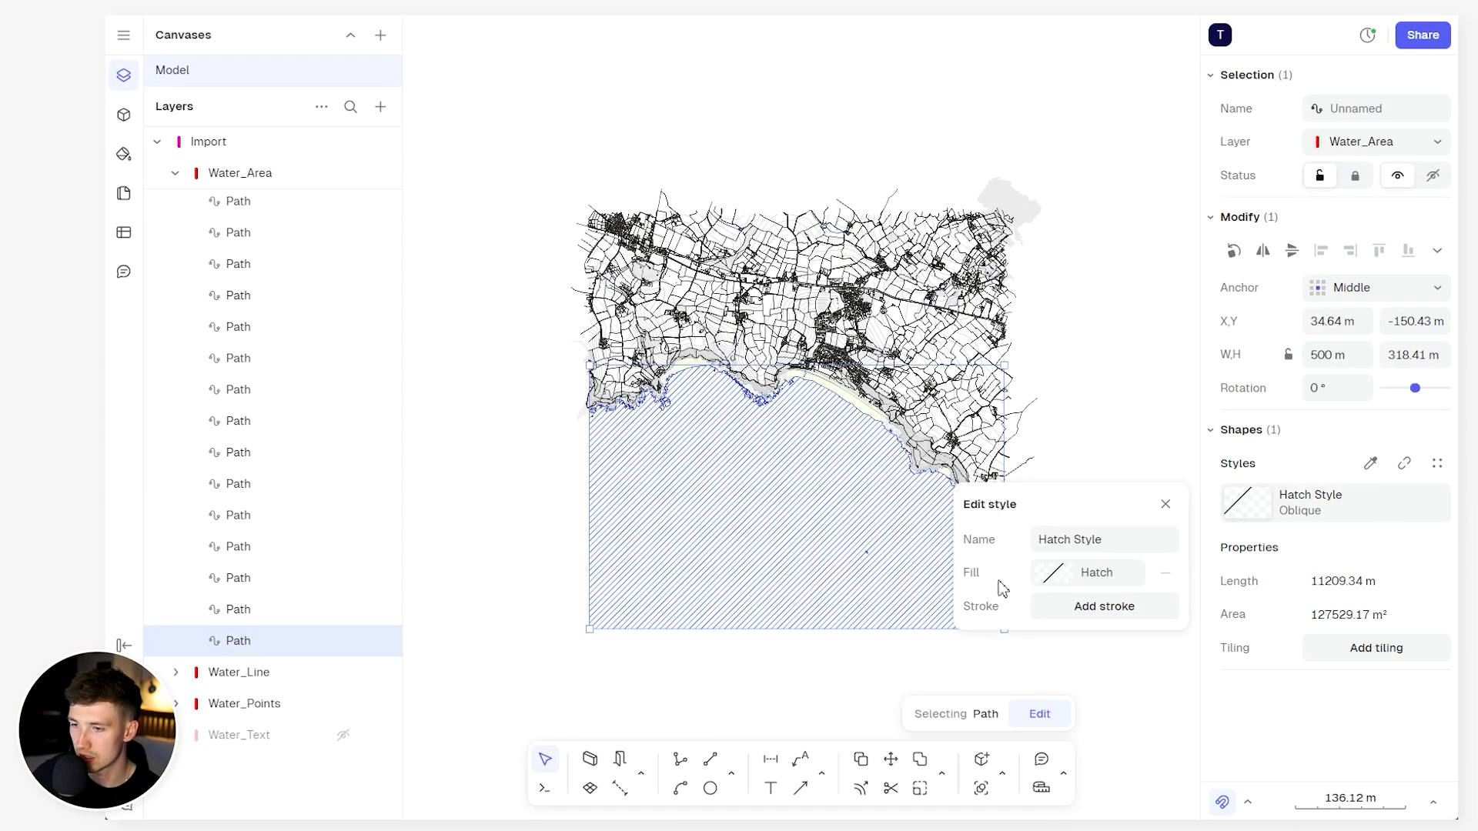
{"action": "left_click", "coordinate": [1053, 574]}
{"action": "left_click", "coordinate": [1051, 573]}
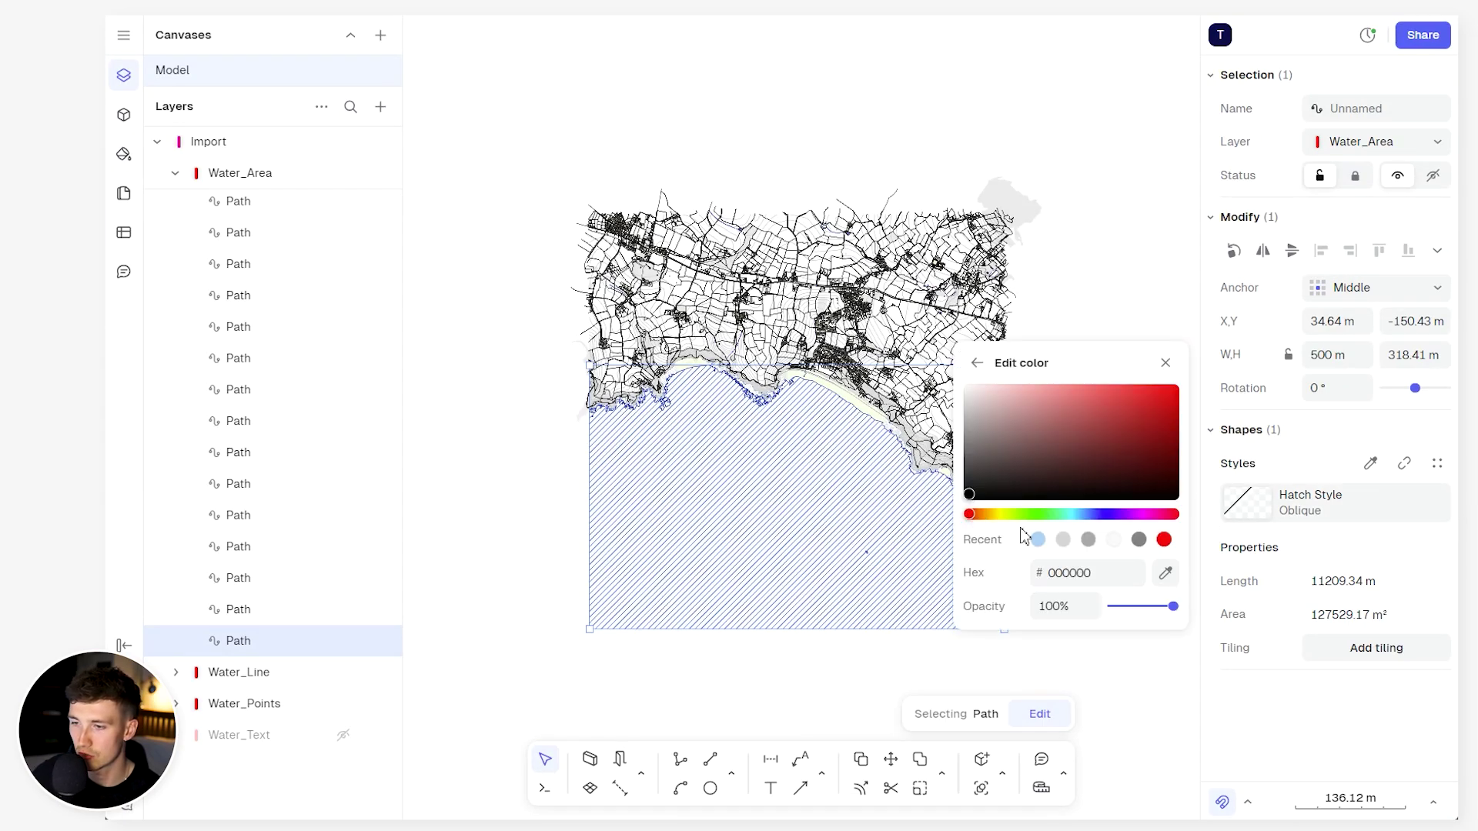
{"action": "left_click", "coordinate": [1063, 539]}
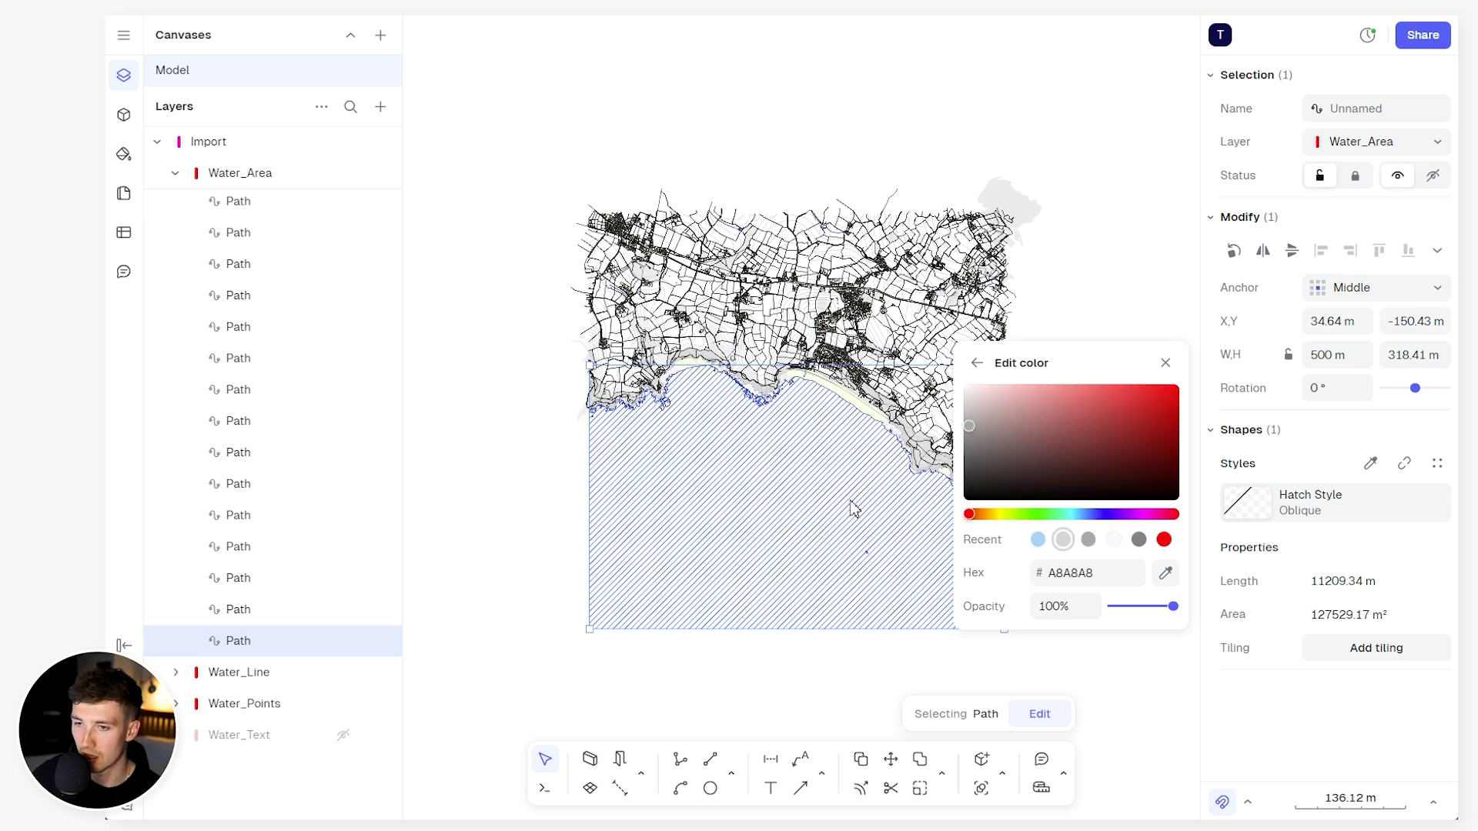
{"action": "left_click", "coordinate": [451, 243]}
{"action": "key", "text": "Escape"}
{"action": "key", "text": "Escape"}
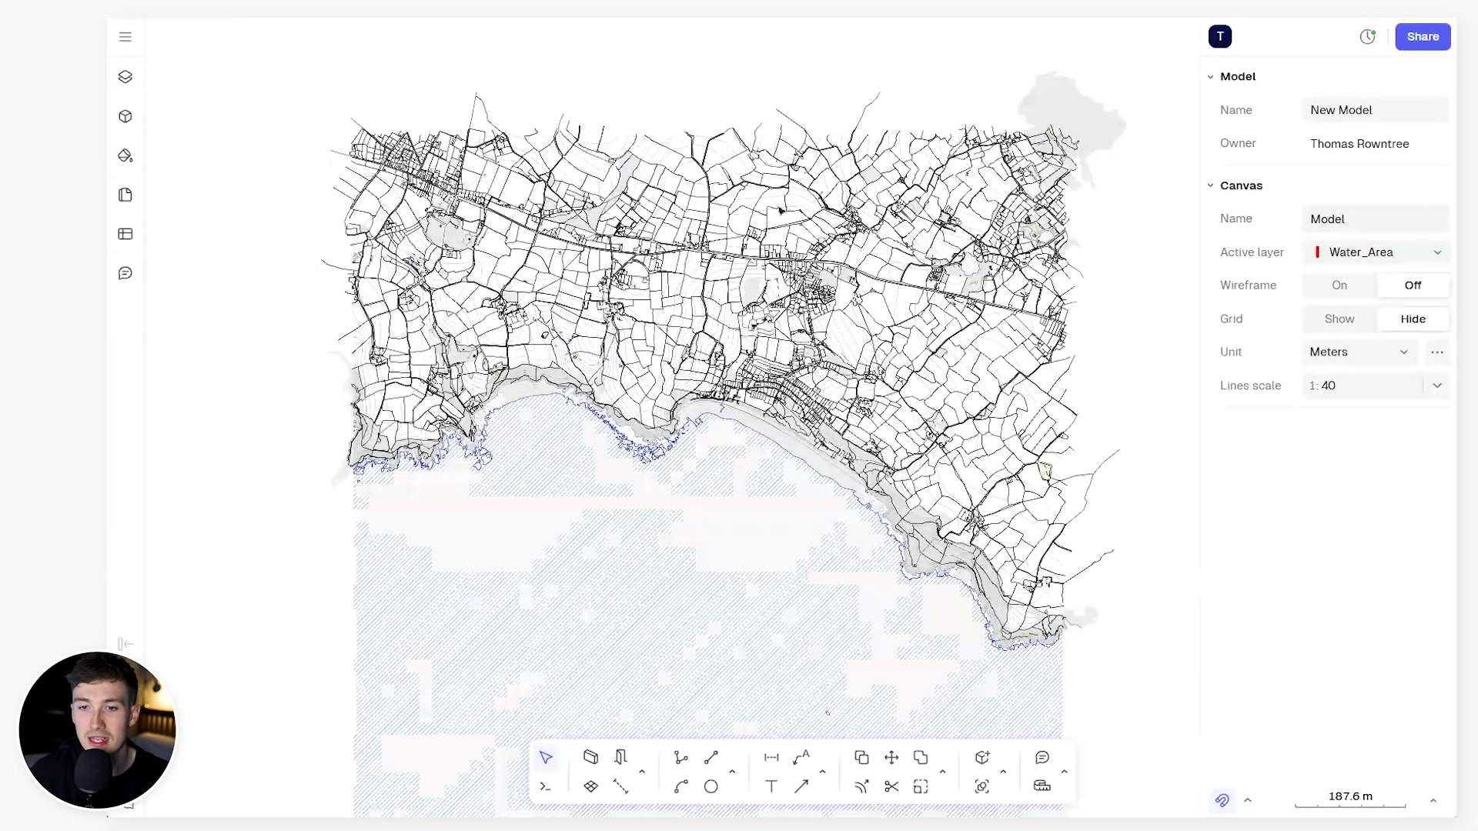
Identify the layer of a field boundary line inland and hide that General_Line layer
{"action": "scroll", "coordinate": [780, 210], "scroll_direction": "up", "scroll_amount": 3}
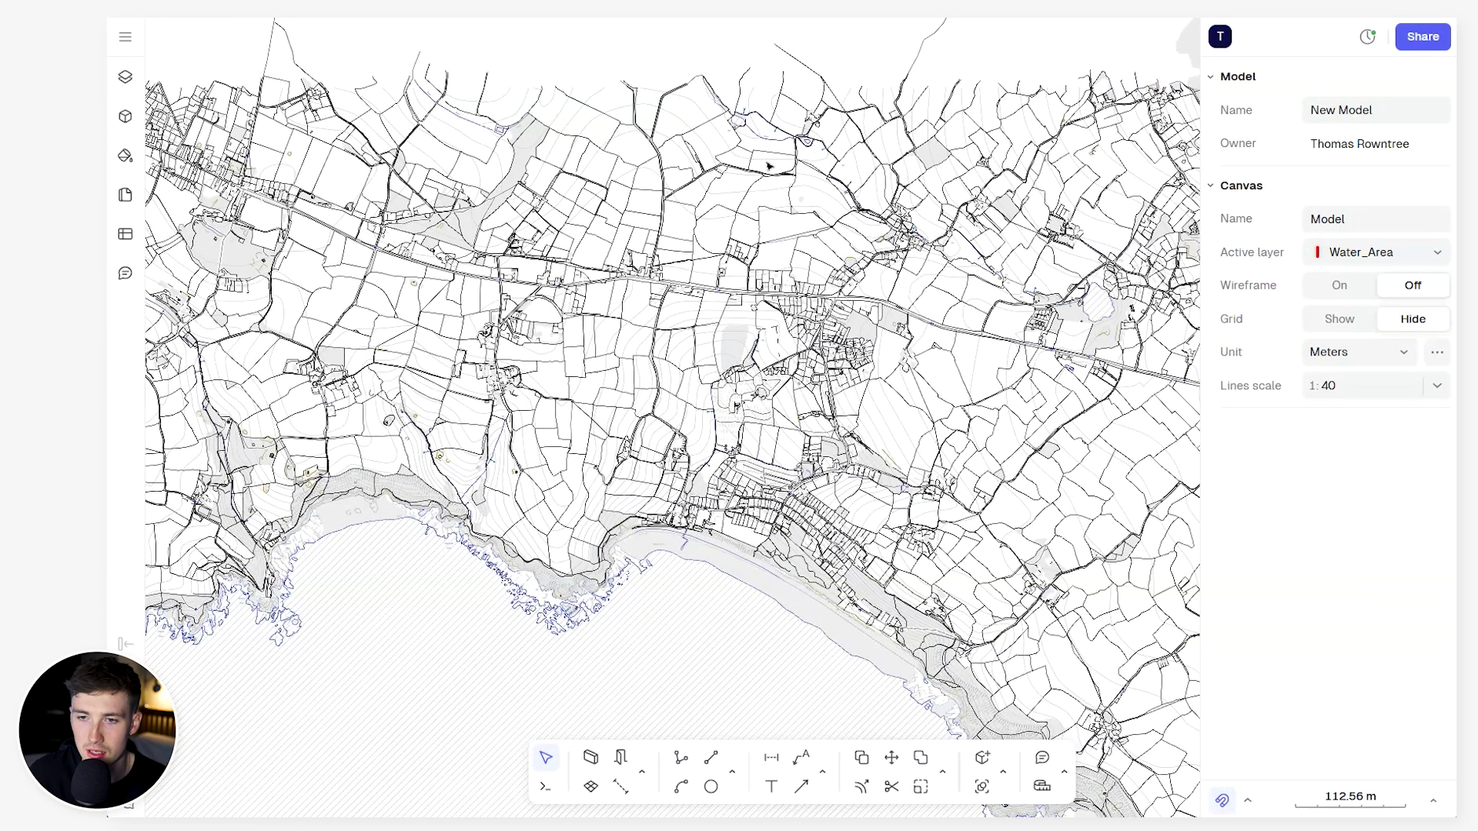
{"action": "scroll", "coordinate": [732, 198], "scroll_direction": "up", "scroll_amount": 5}
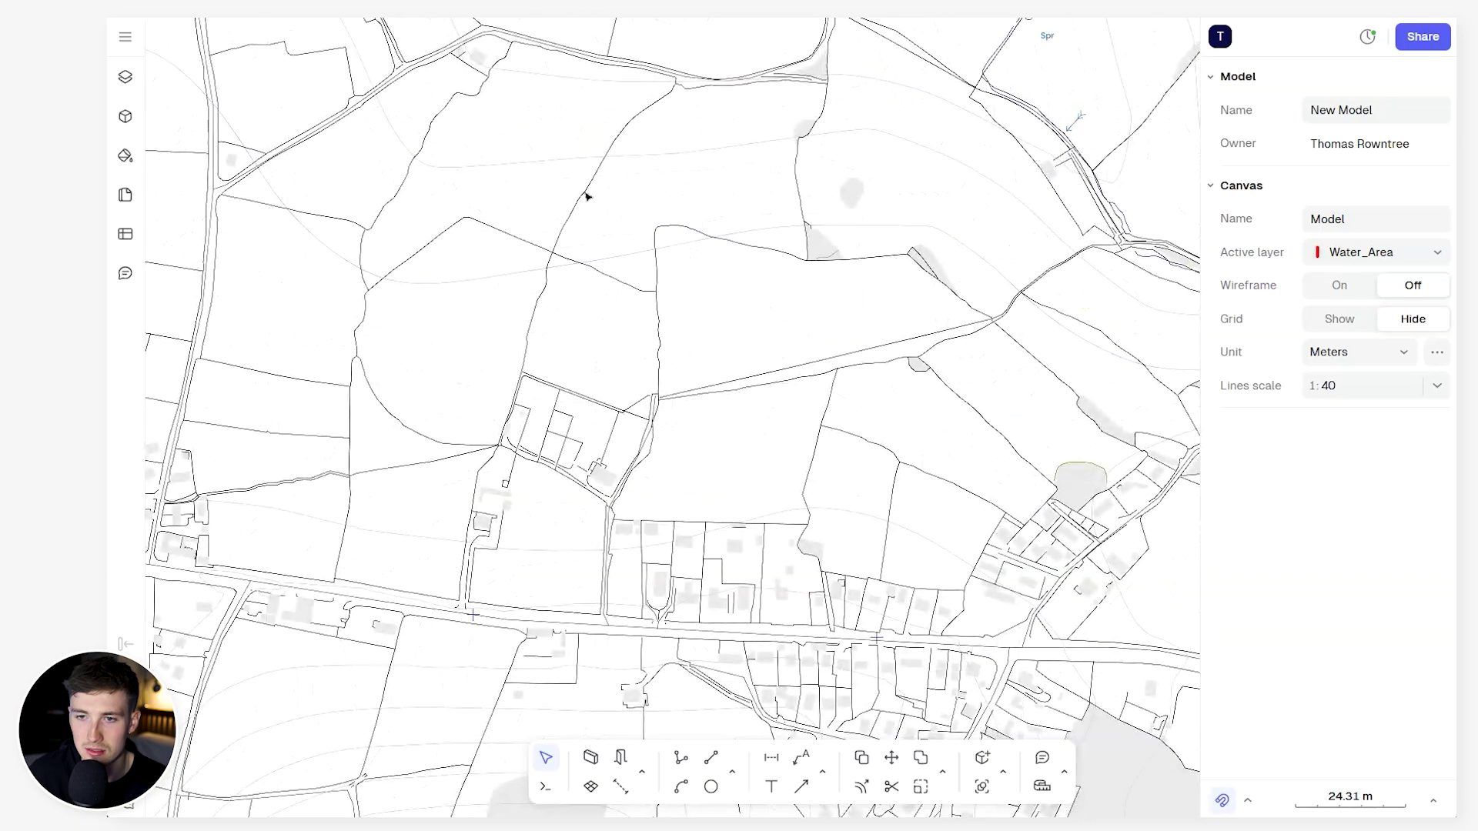
{"action": "scroll", "coordinate": [631, 245], "scroll_direction": "up", "scroll_amount": 4}
{"action": "left_click_drag", "start_coordinate": [631, 244], "coordinate": [512, 155]}
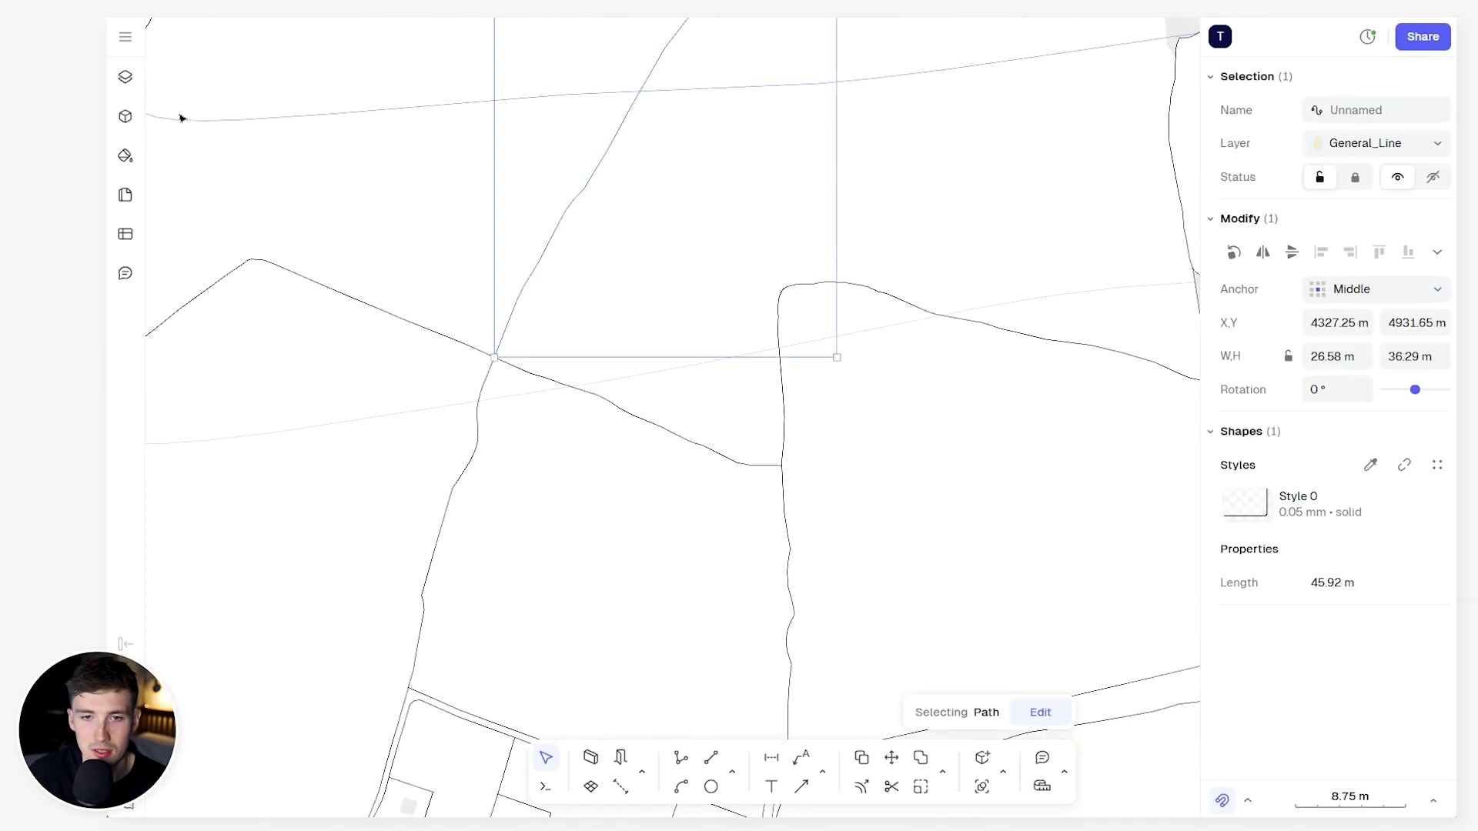
{"action": "left_click", "coordinate": [126, 77]}
{"action": "scroll", "coordinate": [307, 485], "scroll_direction": "down", "scroll_amount": 7}
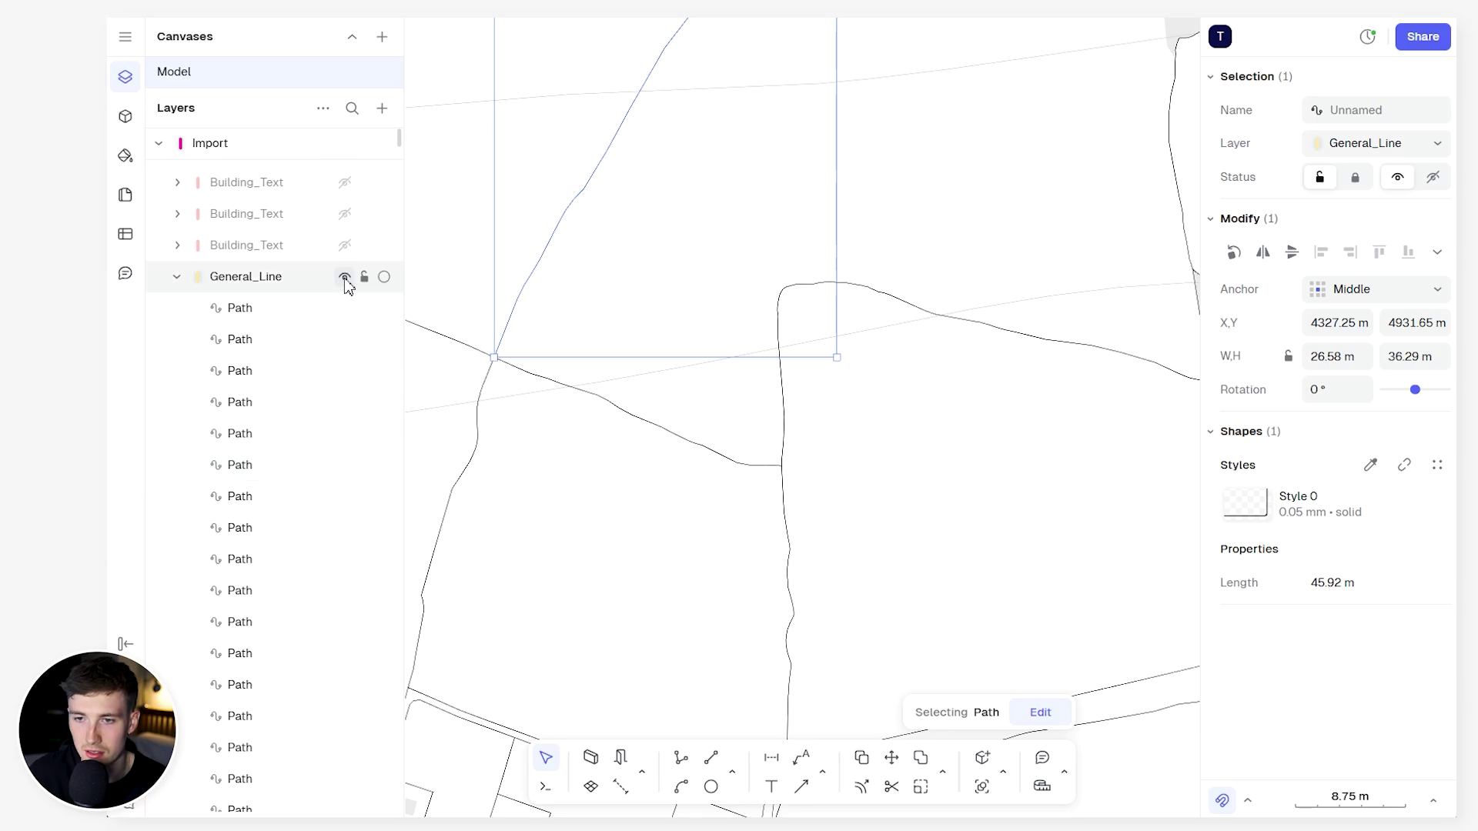
{"action": "scroll", "coordinate": [345, 284], "scroll_direction": "down", "scroll_amount": 3}
{"action": "left_click", "coordinate": [345, 178]}
Open the stroke settings of the 0.05 mm gray style used by the Road_Centreline paths
{"action": "scroll", "coordinate": [585, 287], "scroll_direction": "down", "scroll_amount": 5}
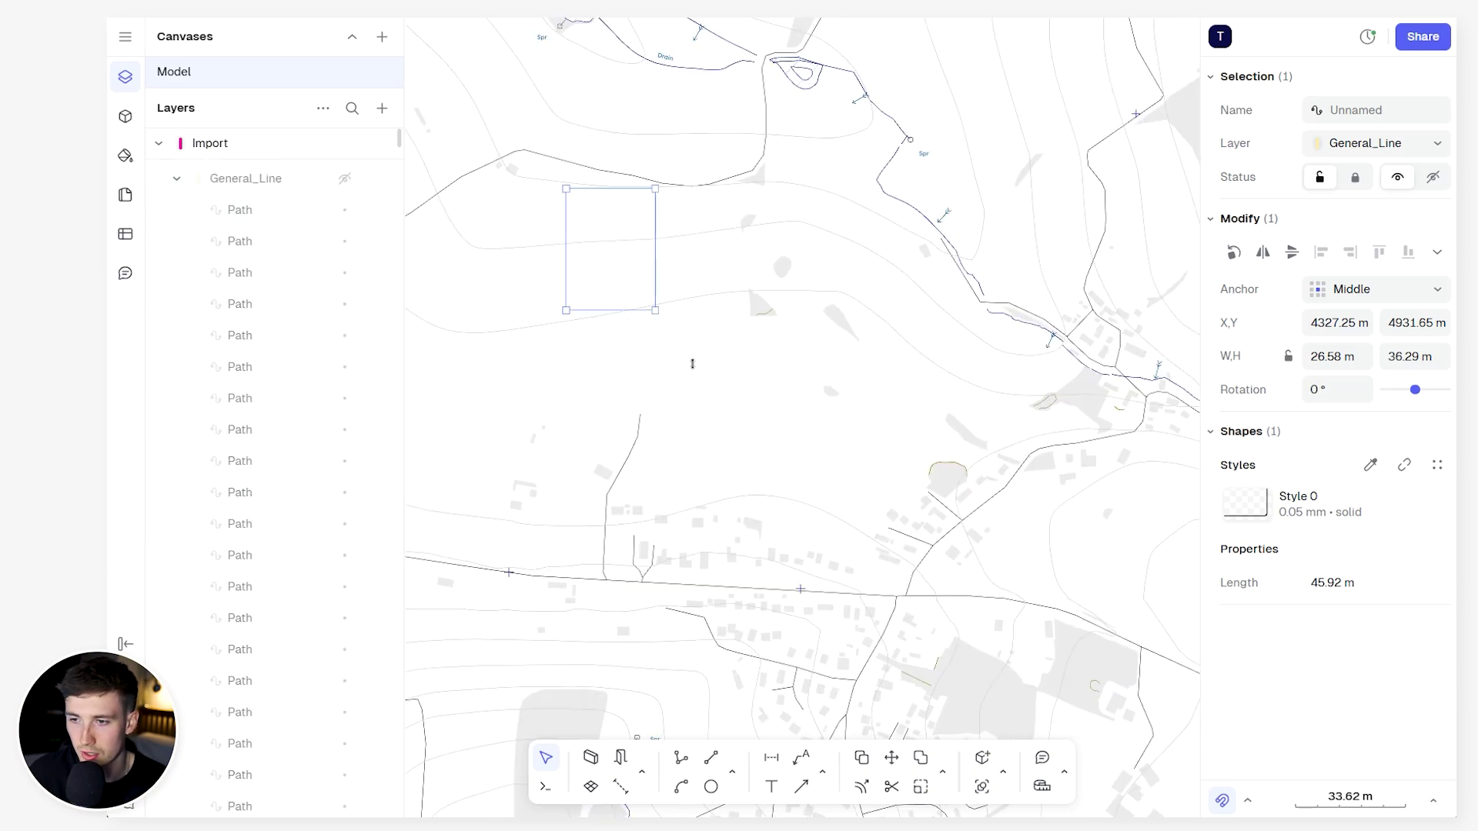
{"action": "scroll", "coordinate": [696, 366], "scroll_direction": "down", "scroll_amount": 4}
{"action": "middle_click_drag", "start_coordinate": [739, 356], "coordinate": [821, 289]}
{"action": "scroll", "coordinate": [930, 397], "scroll_direction": "up", "scroll_amount": 5}
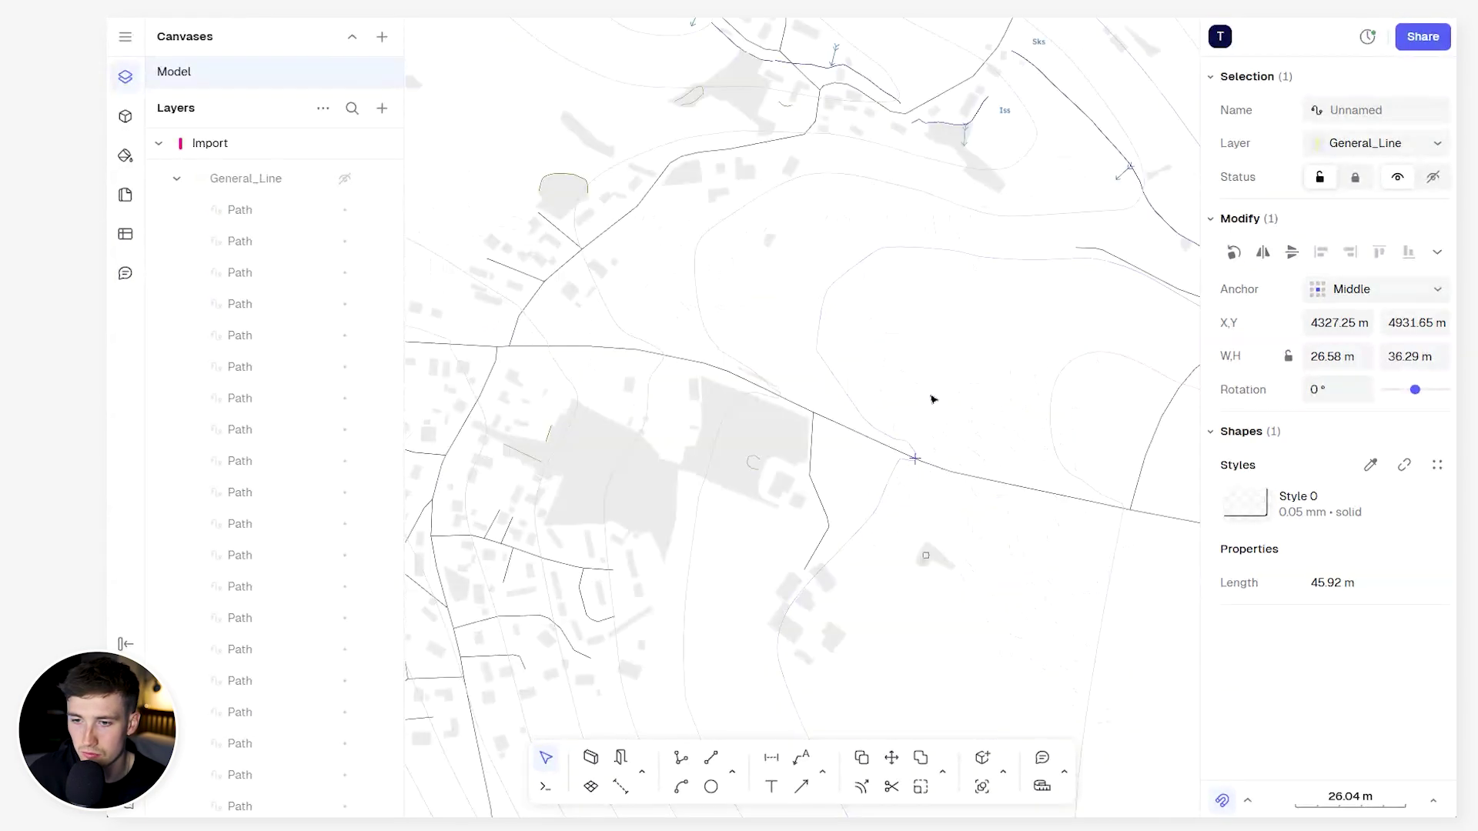
{"action": "left_click", "coordinate": [977, 474]}
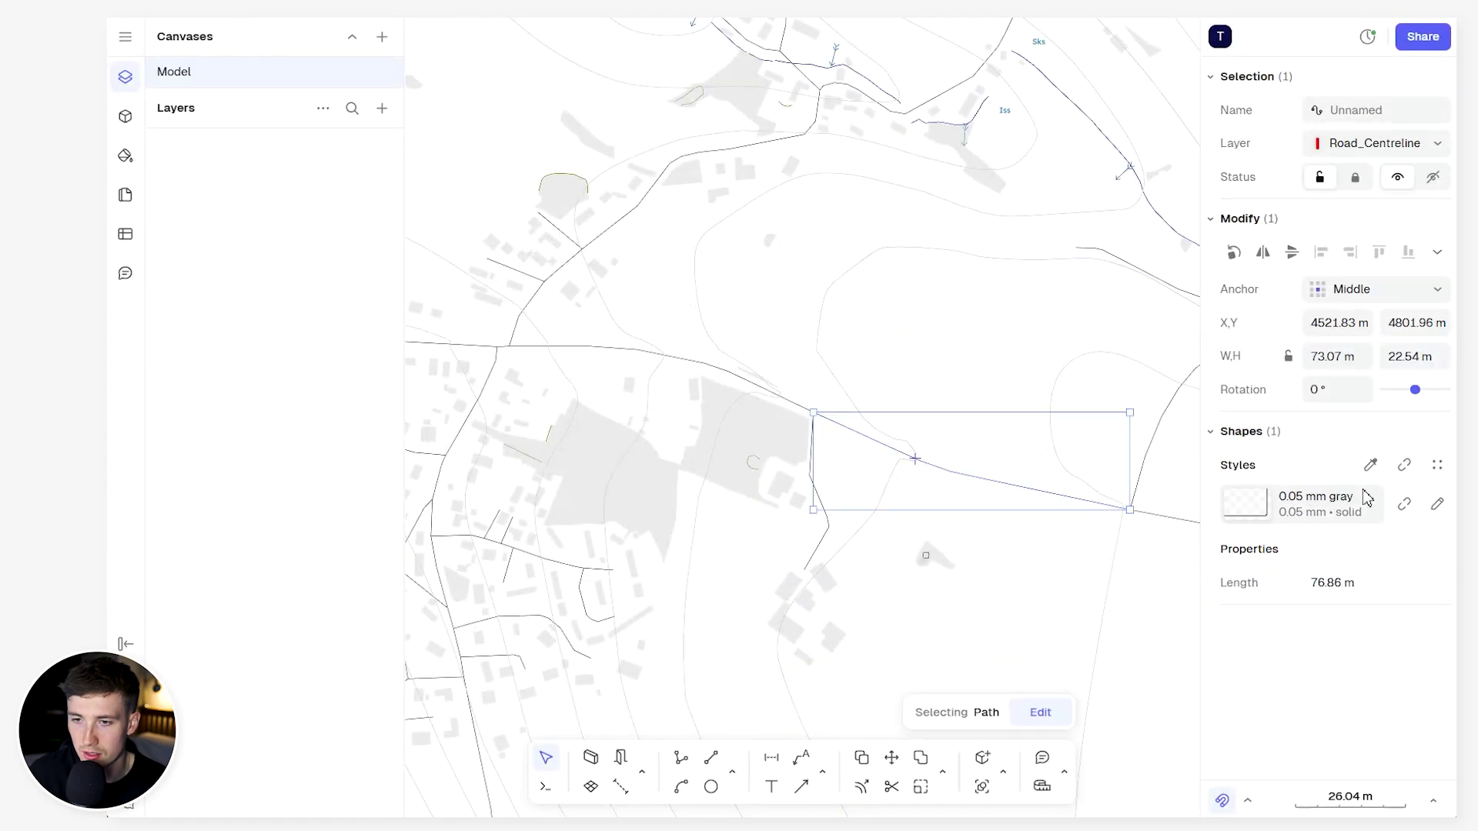
{"action": "left_click", "coordinate": [1436, 505]}
{"action": "left_click", "coordinate": [1054, 608]}
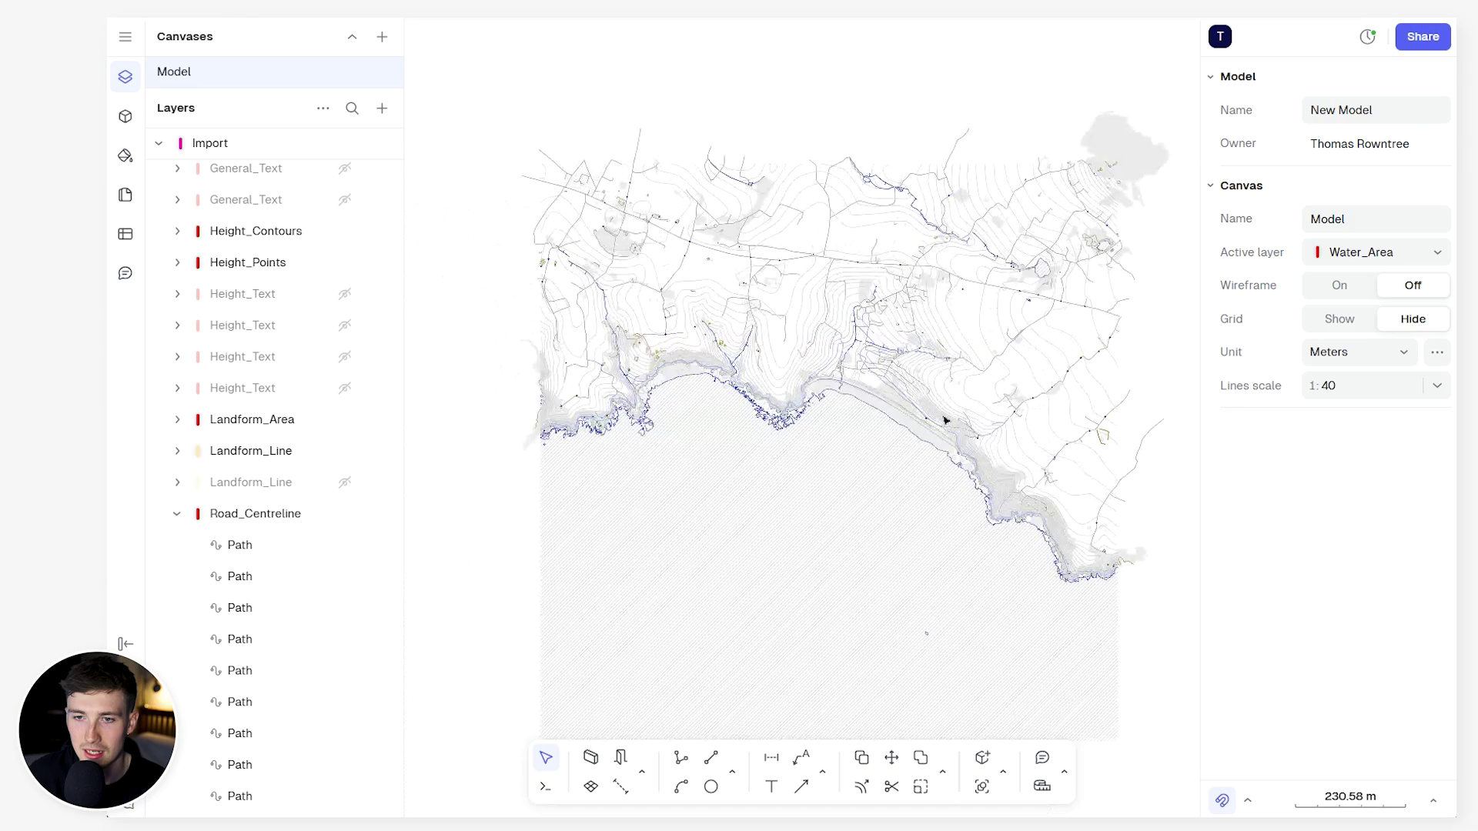
{"action": "middle_click_drag", "start_coordinate": [942, 417], "coordinate": [917, 389]}
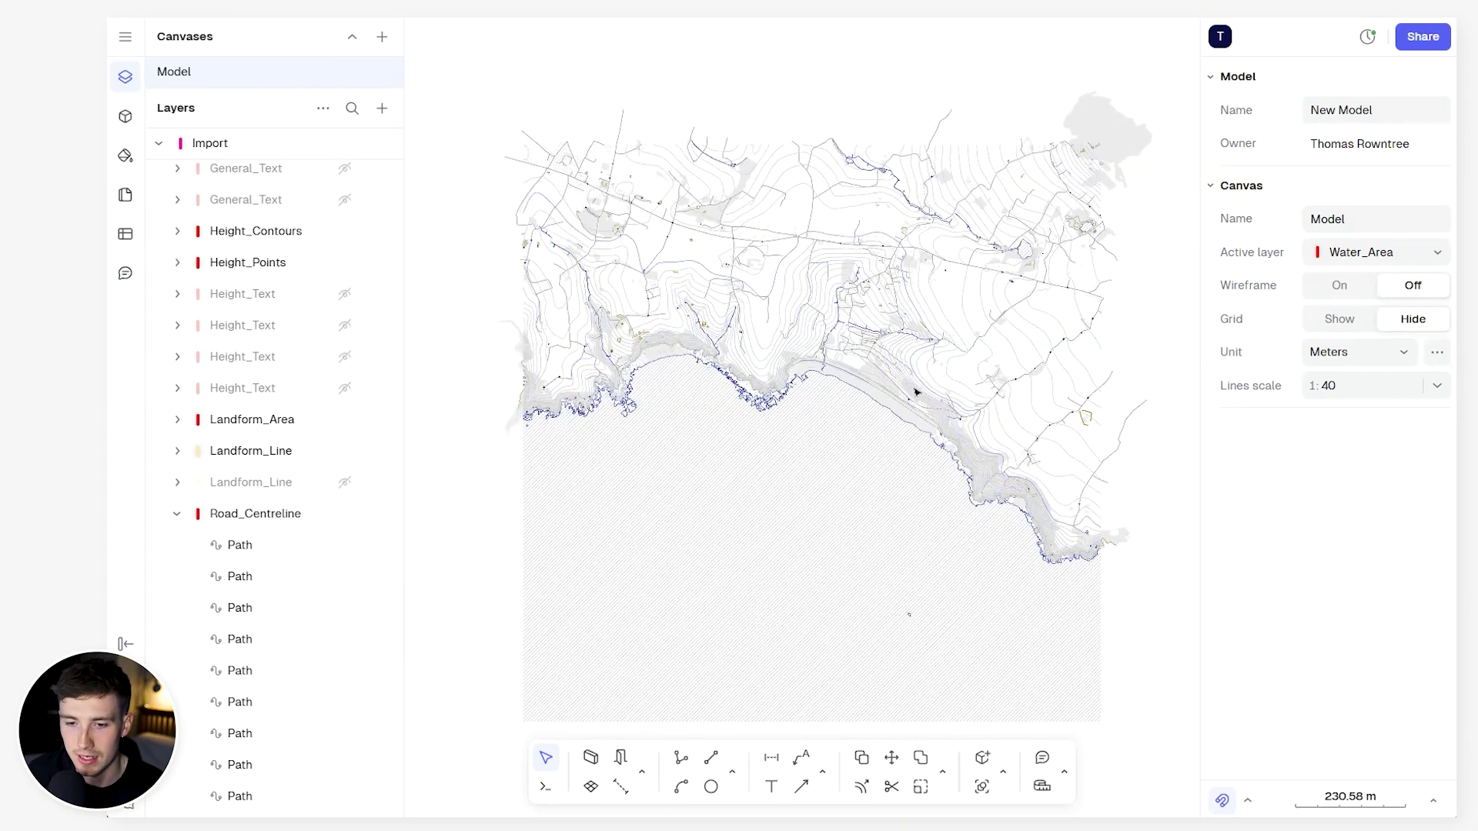
Draw a circle about 1196 m in diameter over the map, centred just off the coastline
{"action": "left_click", "coordinate": [732, 772]}
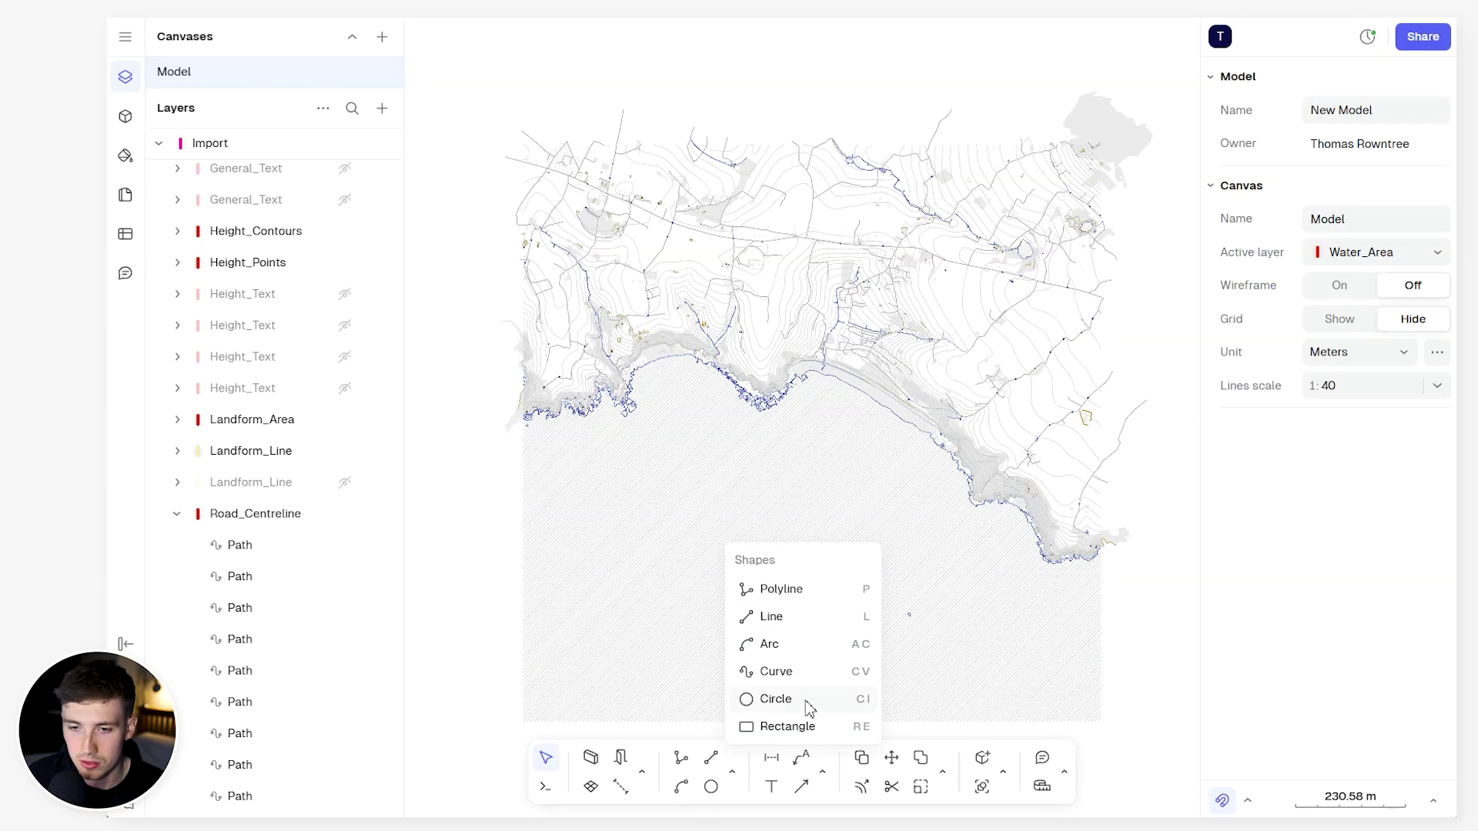
{"action": "left_click", "coordinate": [776, 699]}
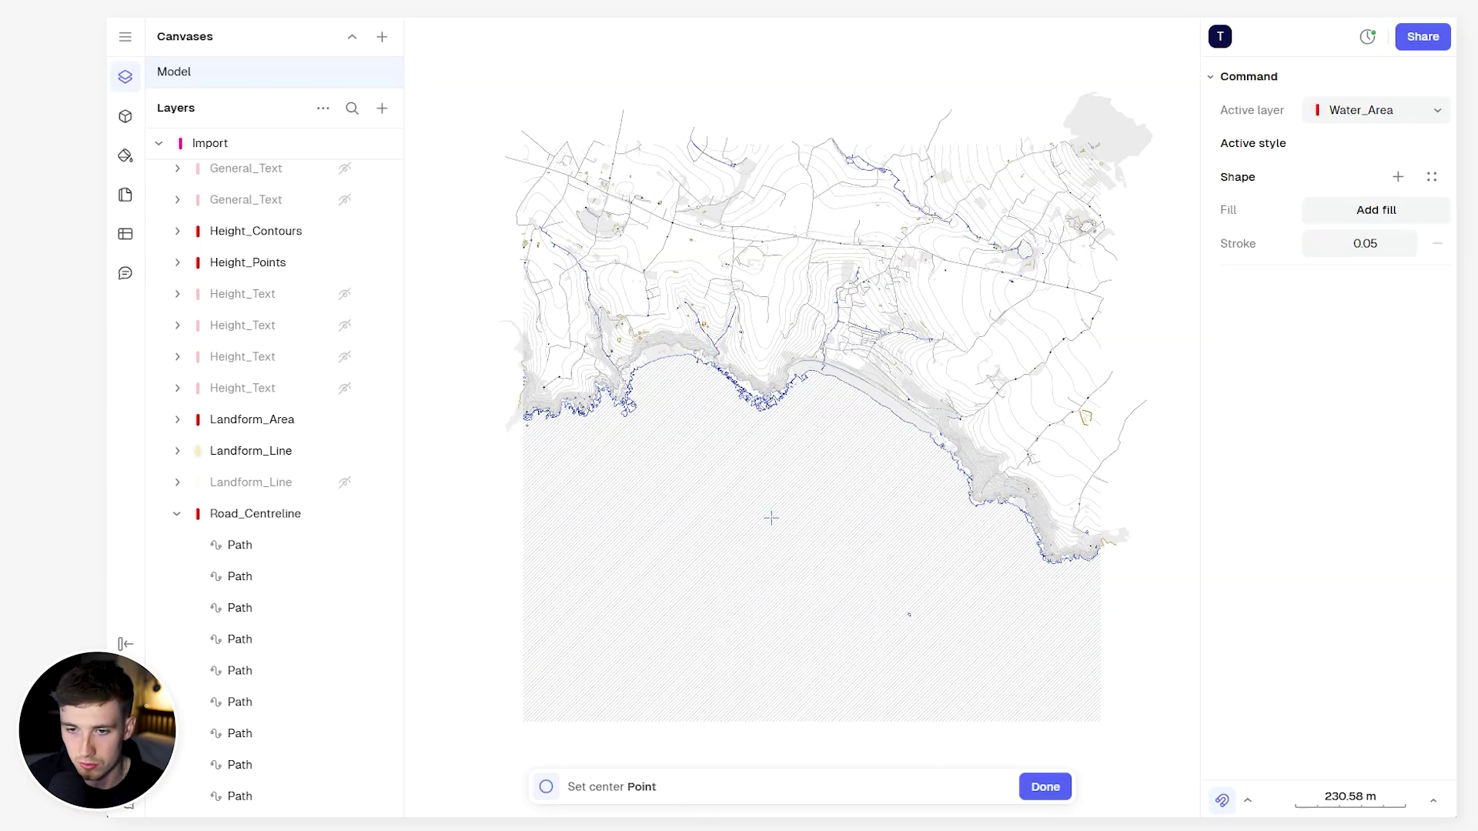
{"action": "left_click", "coordinate": [752, 432]}
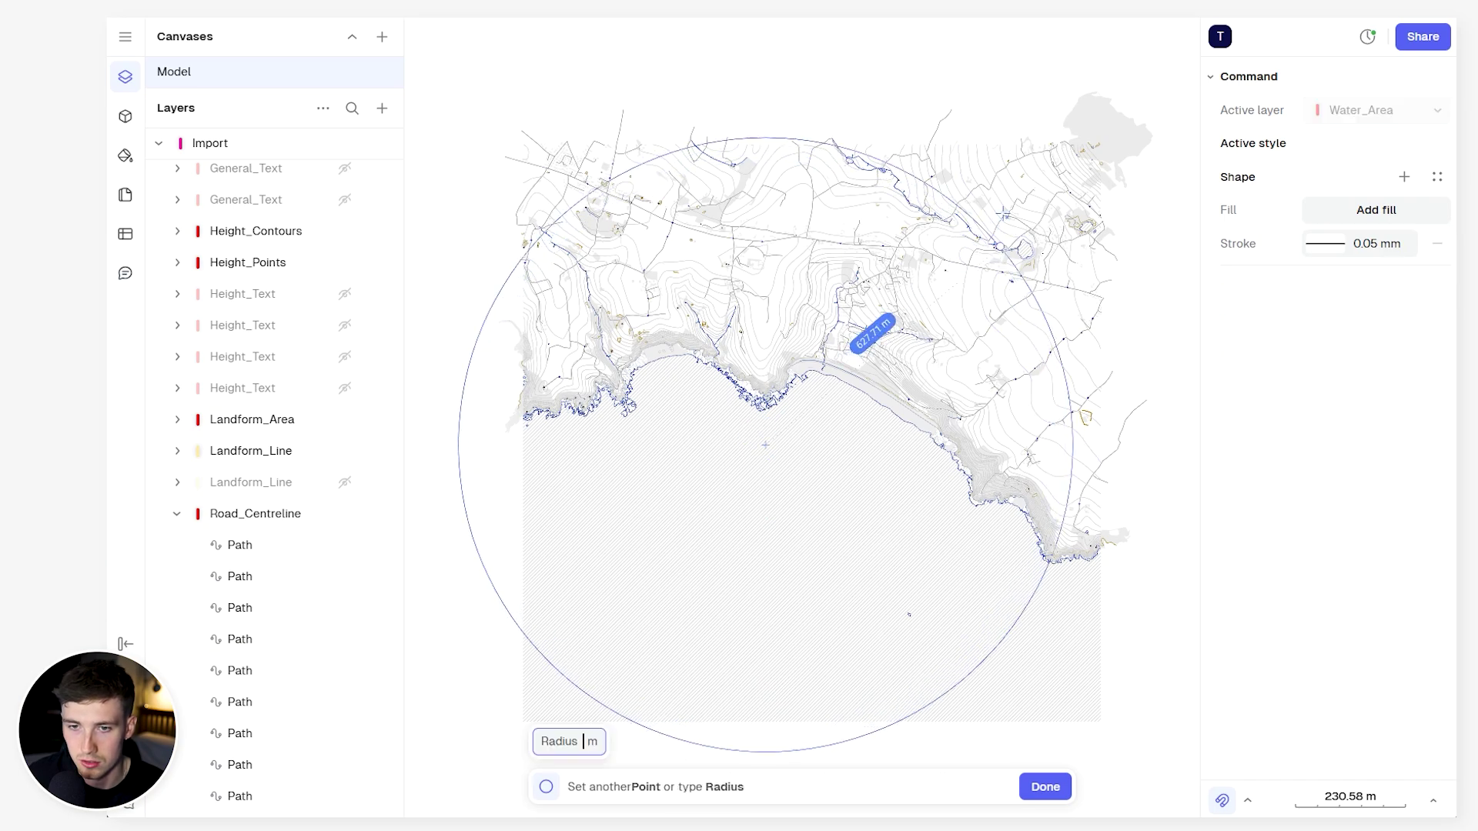
{"action": "left_click", "coordinate": [1033, 331]}
{"action": "left_click", "coordinate": [1033, 331]}
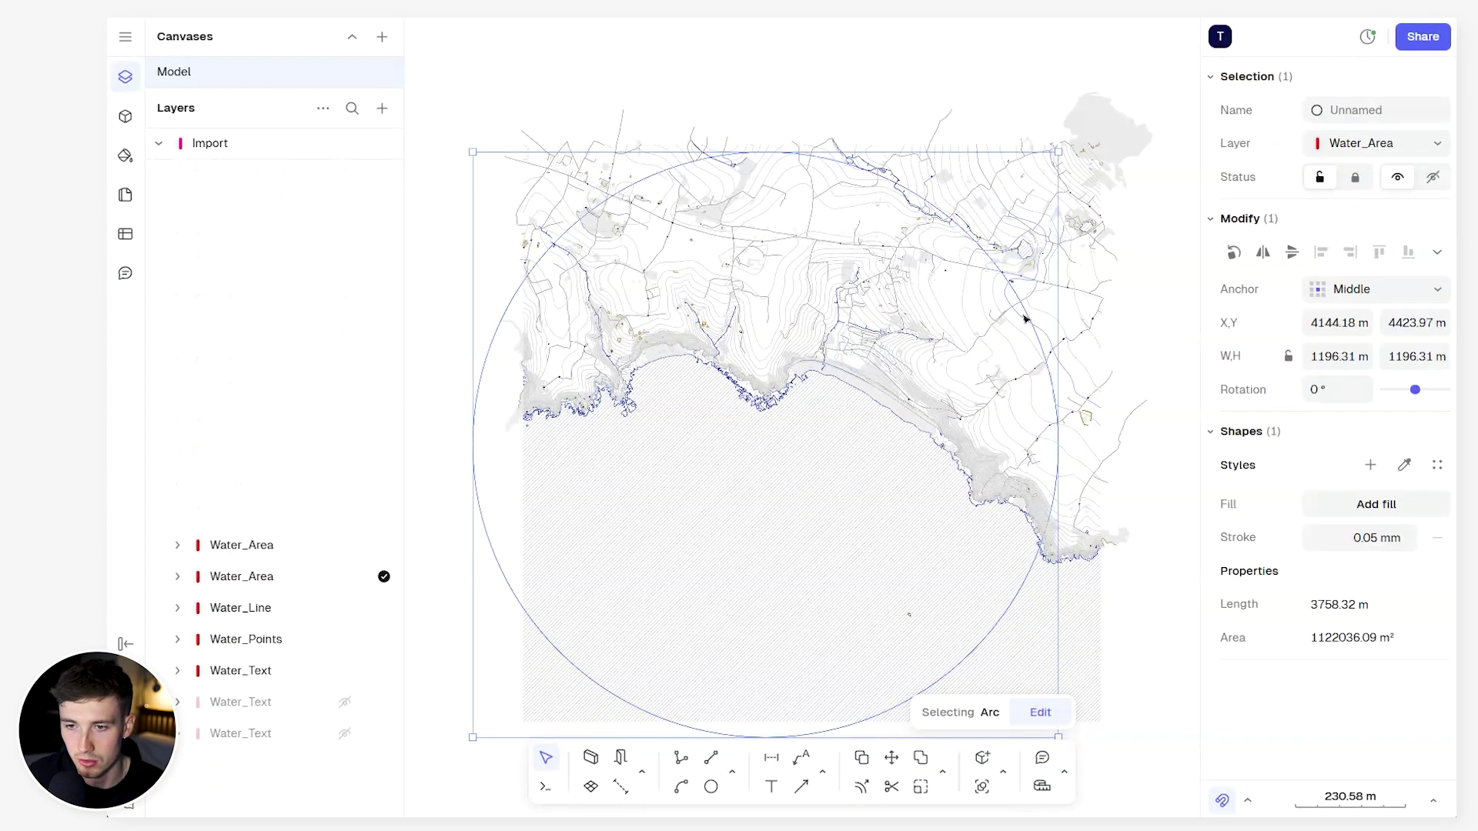
Reposition the circle within the base map and shrink it to about 1122 m in diameter
{"action": "left_click_drag", "start_coordinate": [1025, 317], "coordinate": [1052, 264]}
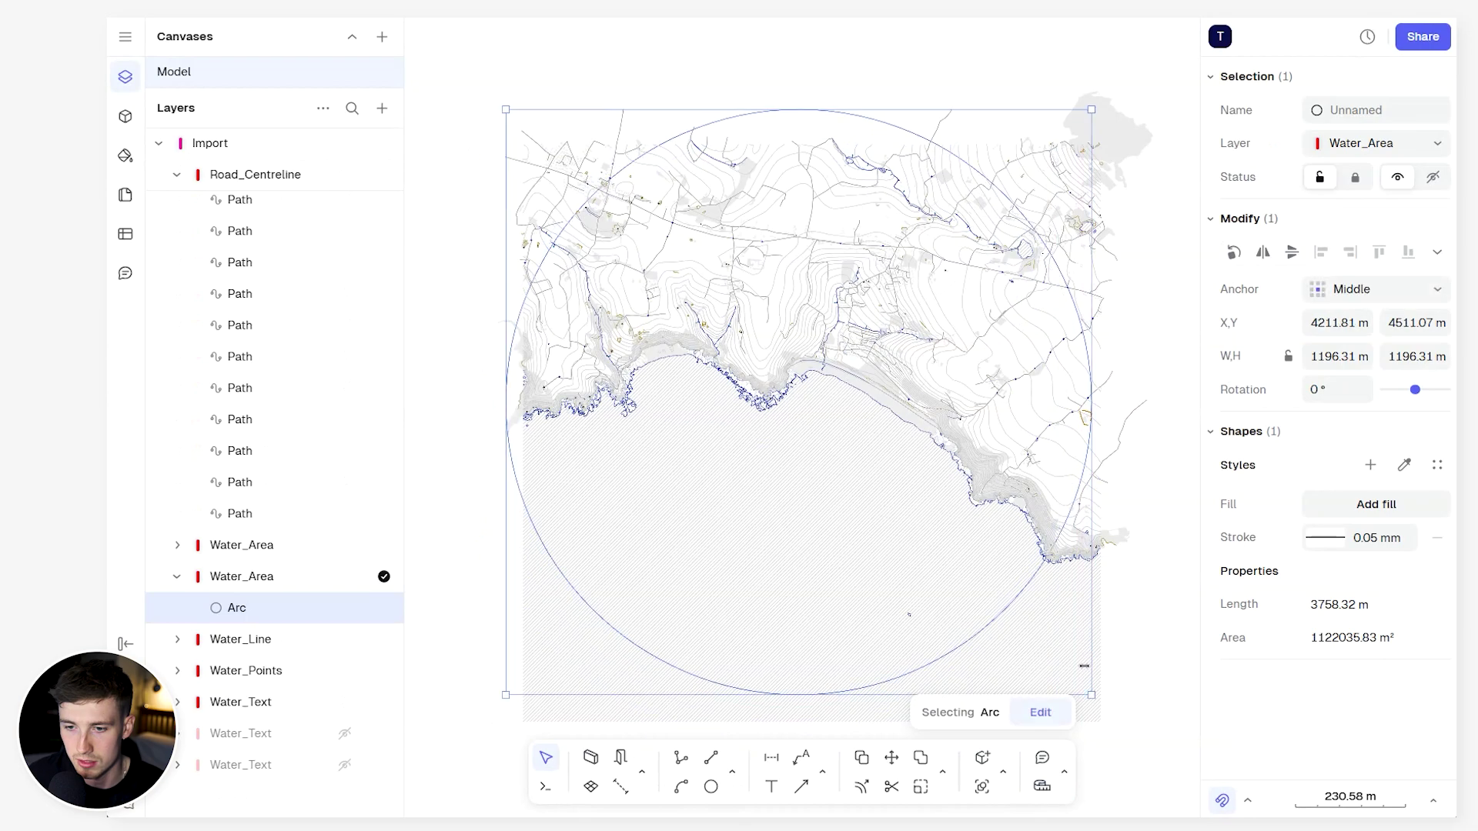
{"action": "left_click_drag", "start_coordinate": [1082, 687], "coordinate": [1044, 651]}
{"action": "left_click_drag", "start_coordinate": [980, 562], "coordinate": [999, 596]}
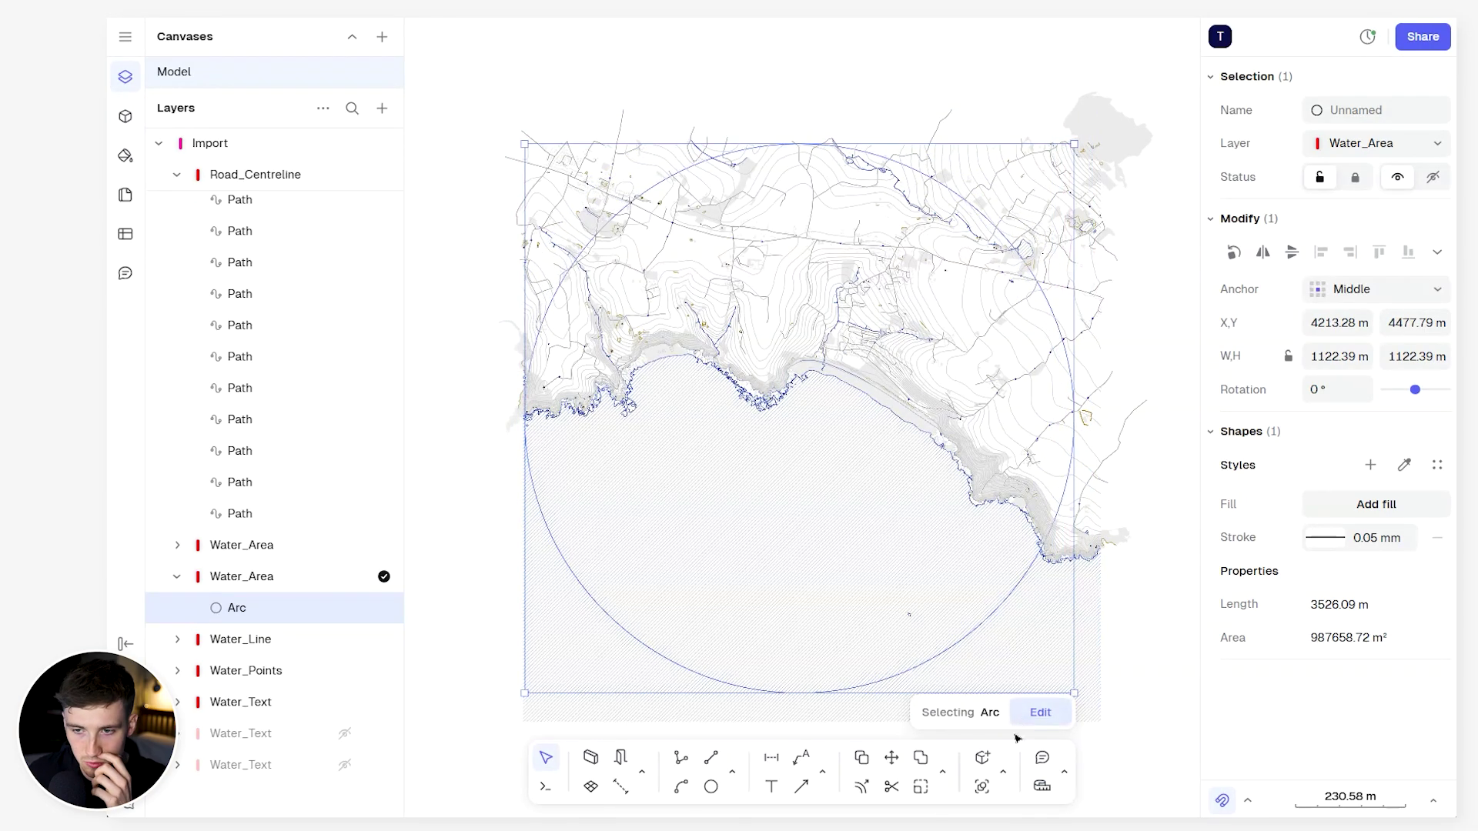
Trim the map paths that extend outside the circle along its north-eastern edge
{"action": "left_click", "coordinate": [946, 774]}
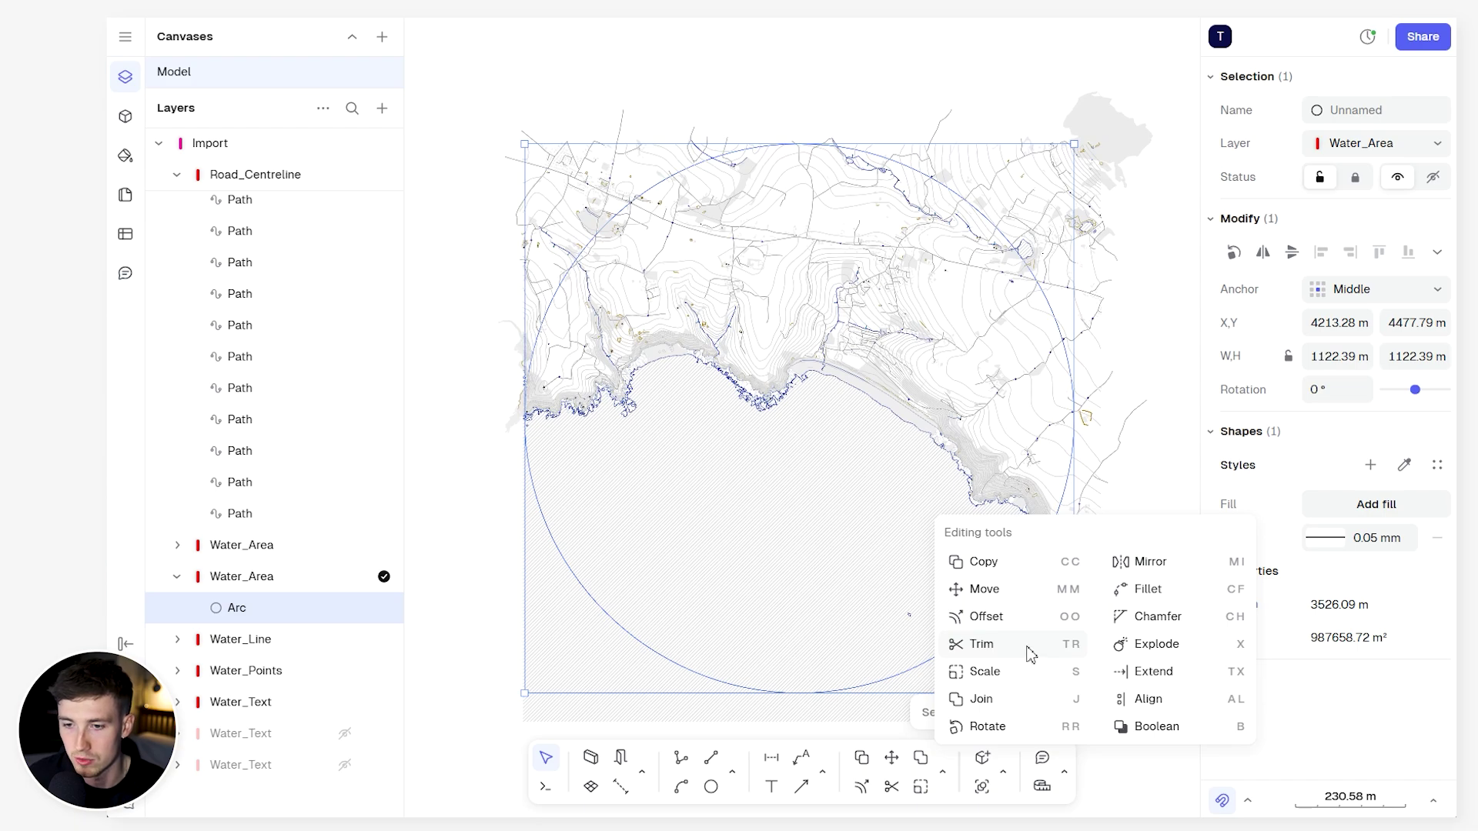
{"action": "left_click", "coordinate": [1029, 653]}
{"action": "scroll", "coordinate": [1105, 404], "scroll_direction": "up", "scroll_amount": 5}
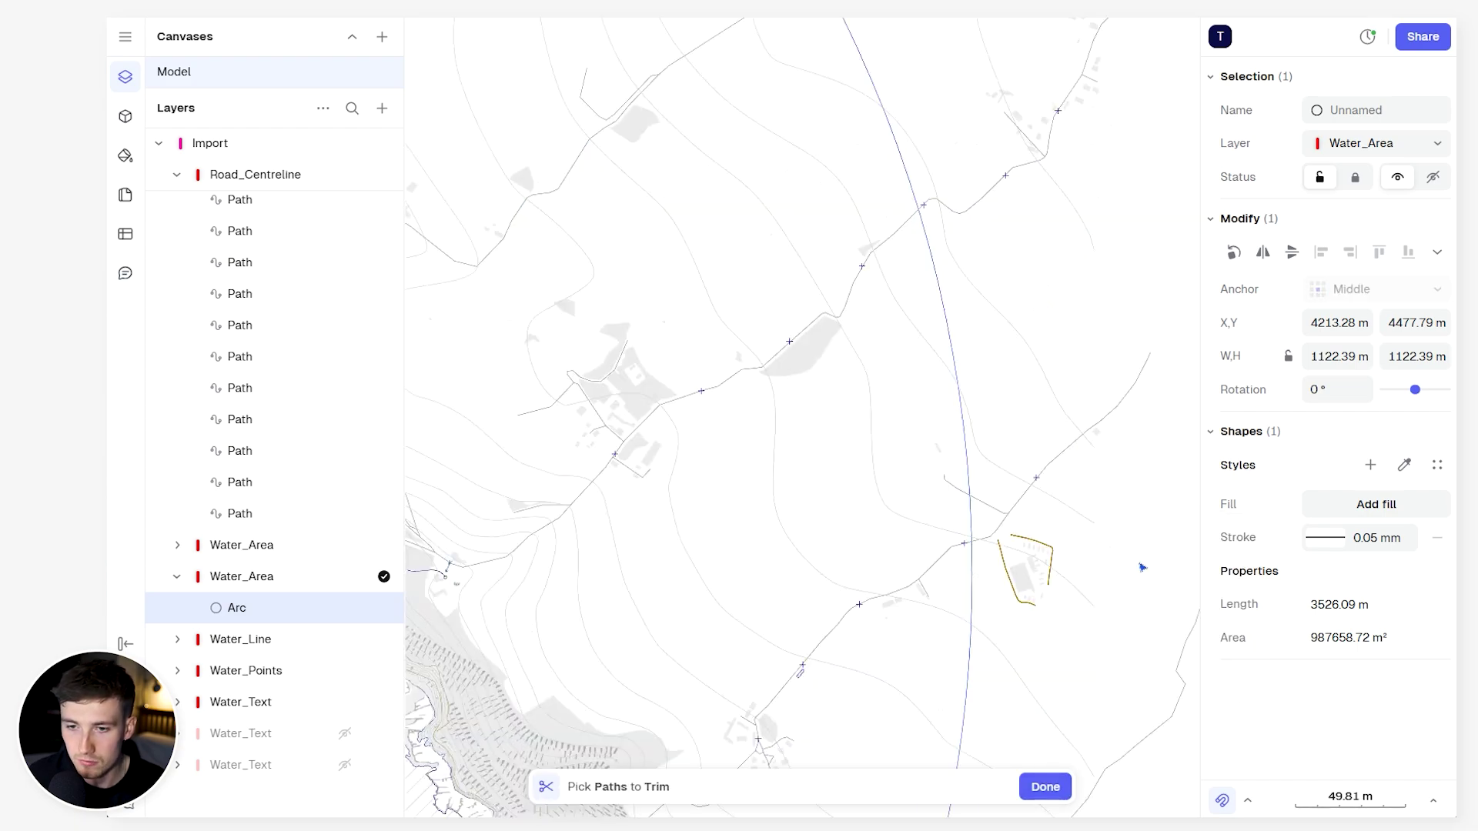
{"action": "scroll", "coordinate": [974, 346], "scroll_direction": "up", "scroll_amount": 5}
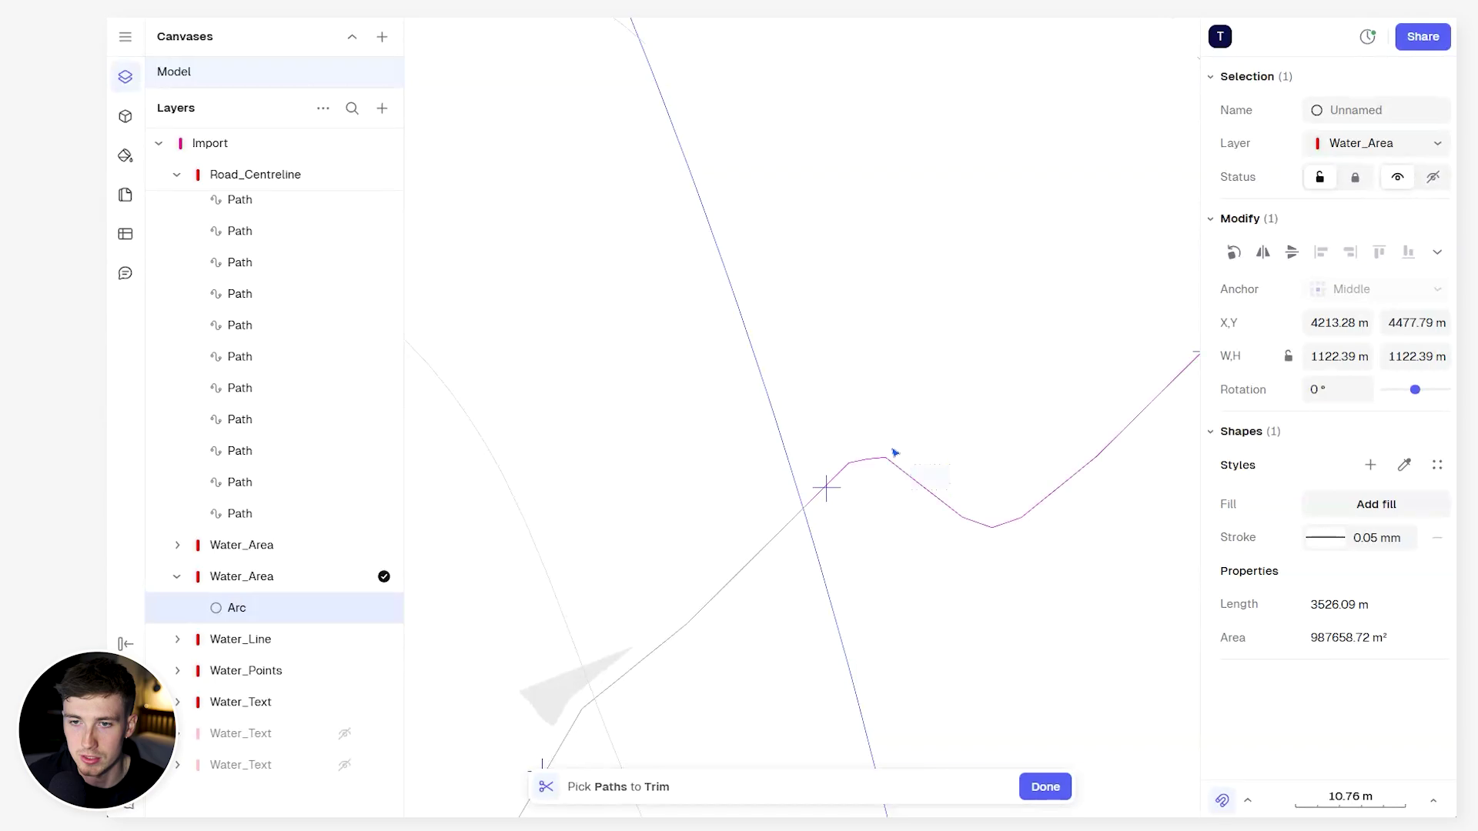
{"action": "scroll", "coordinate": [840, 413], "scroll_direction": "down", "scroll_amount": 5}
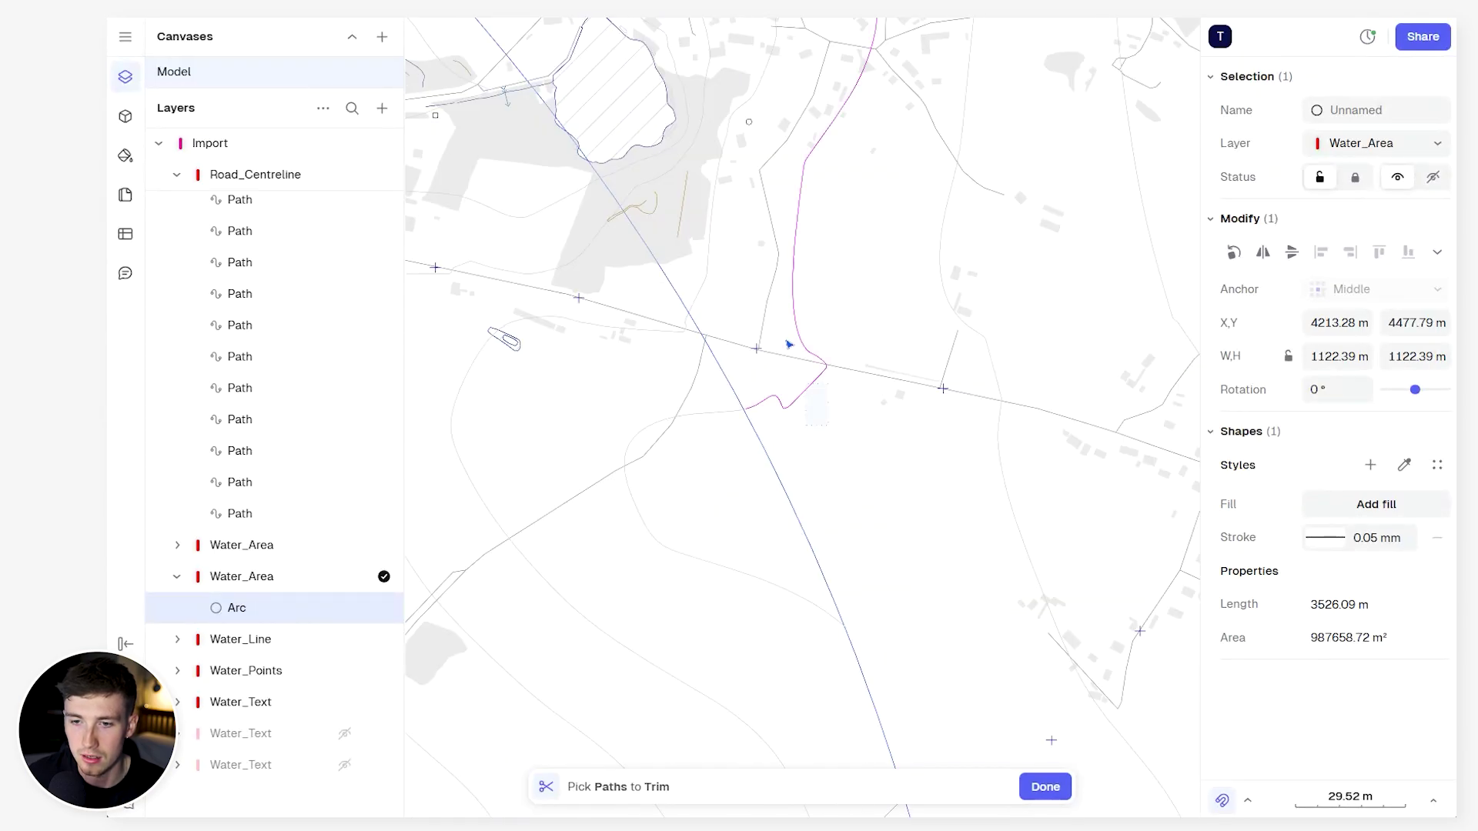
{"action": "middle_click_drag", "start_coordinate": [784, 295], "coordinate": [918, 542]}
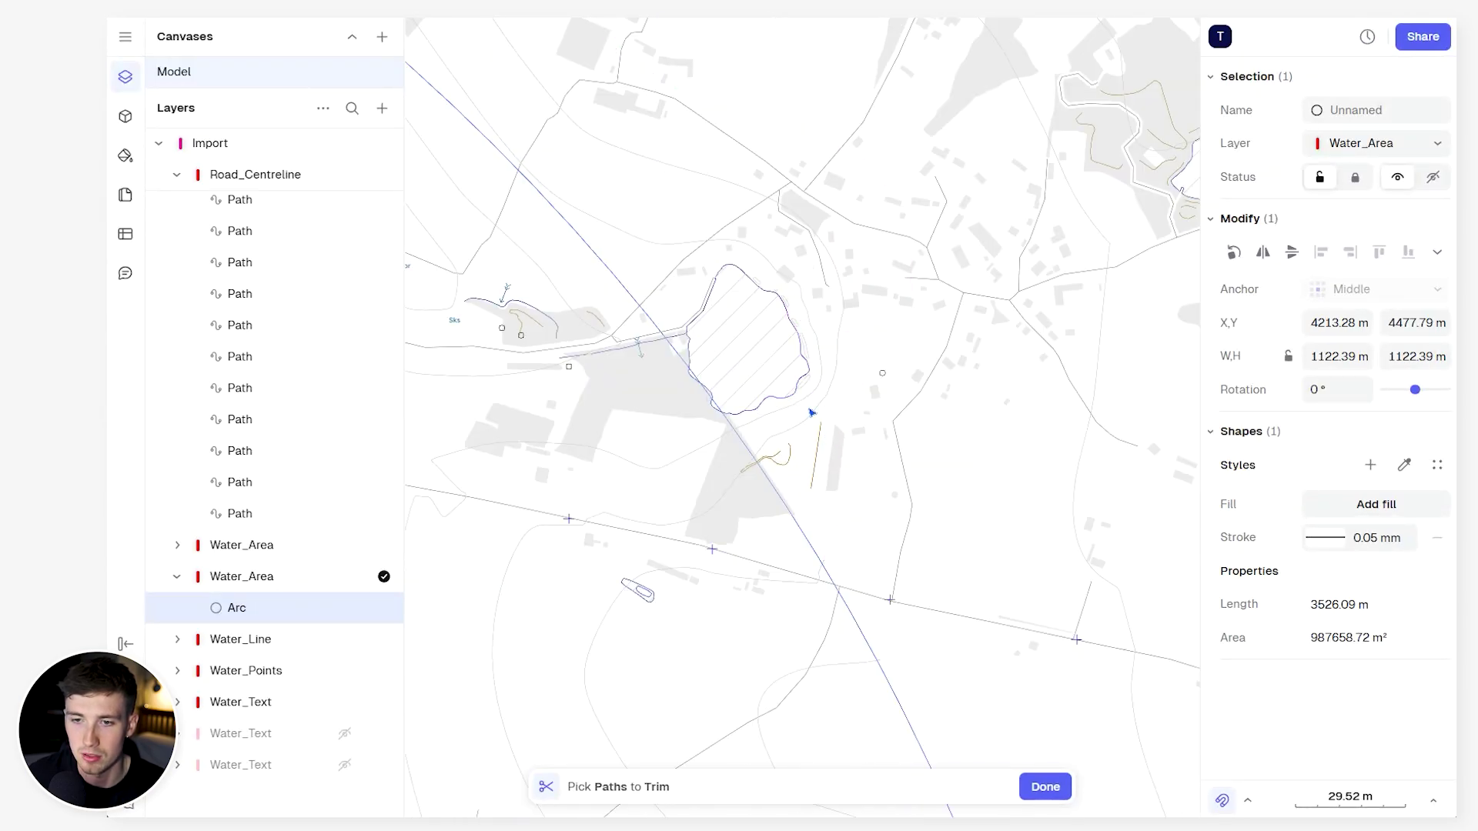
{"action": "middle_click_drag", "start_coordinate": [862, 431], "coordinate": [979, 565]}
{"action": "left_click", "coordinate": [854, 460]}
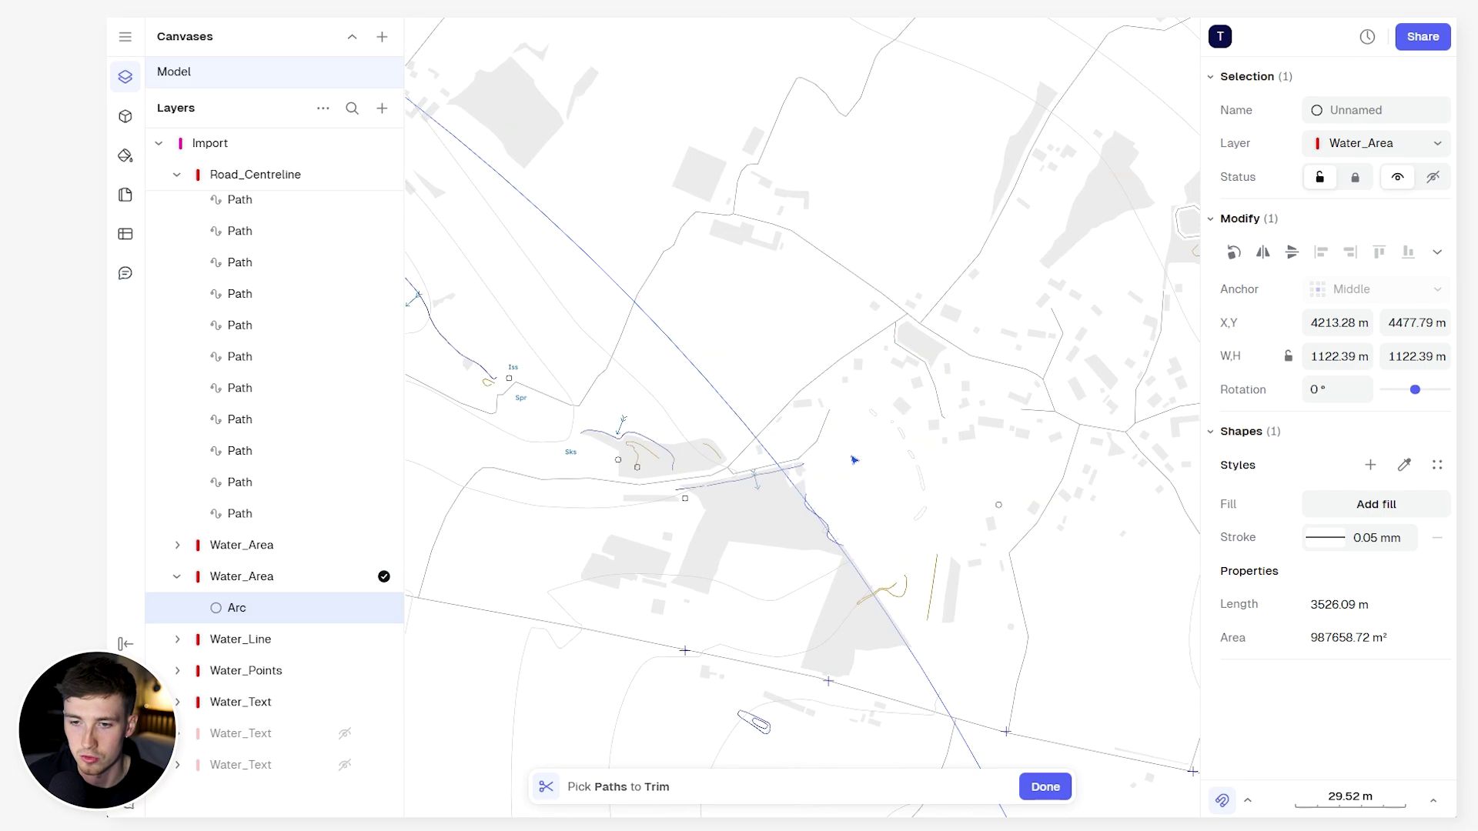
{"action": "middle_click_drag", "start_coordinate": [698, 256], "coordinate": [896, 432]}
{"action": "scroll", "coordinate": [1015, 449], "scroll_direction": "down", "scroll_amount": 3}
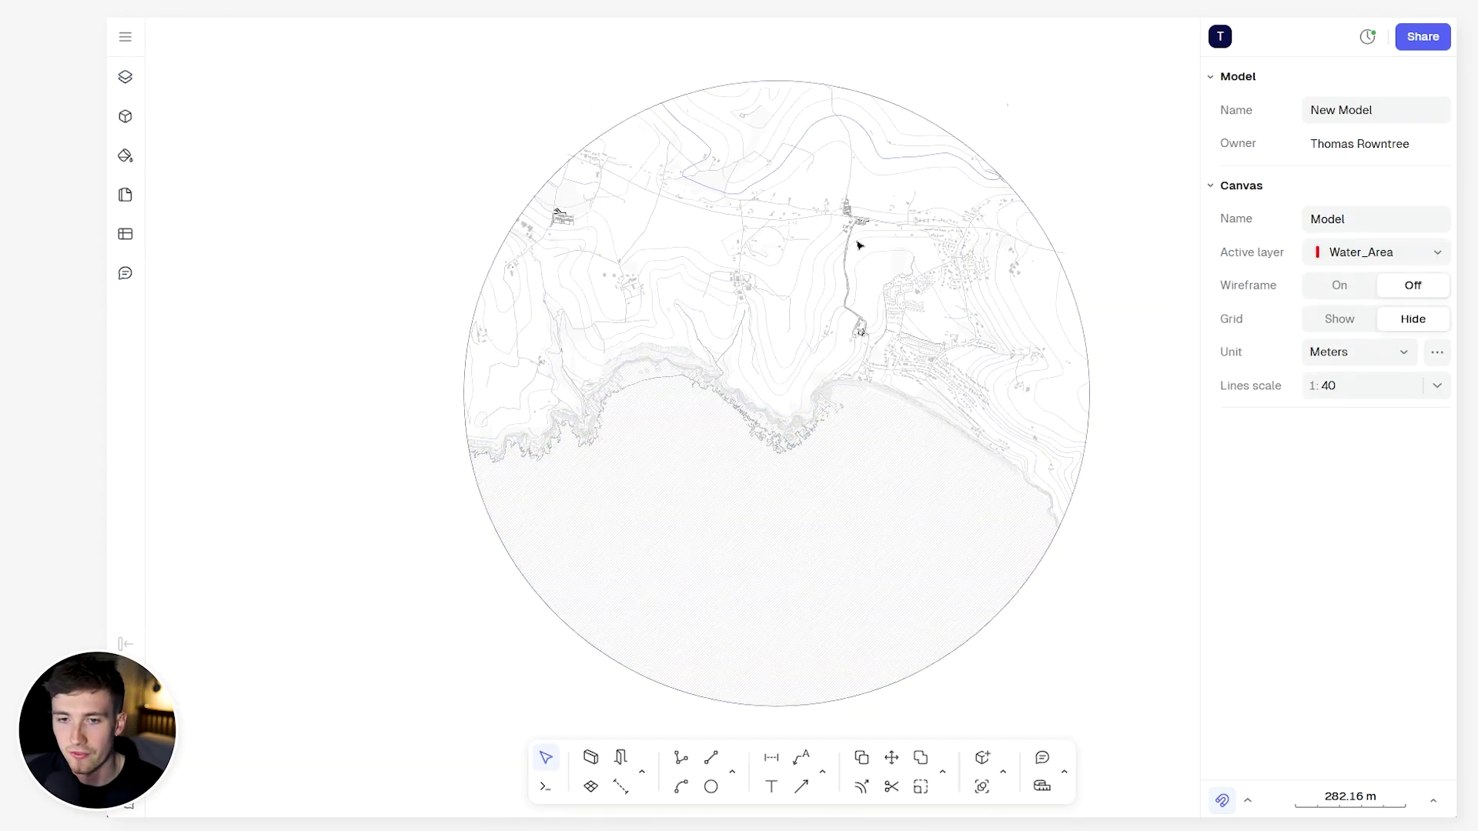
Draw a polyline about 1396 m long along the main road, starting and ending beyond the circle's west and east edges
{"action": "left_click", "coordinate": [681, 762]}
{"action": "scroll", "coordinate": [551, 139], "scroll_direction": "up", "scroll_amount": 10}
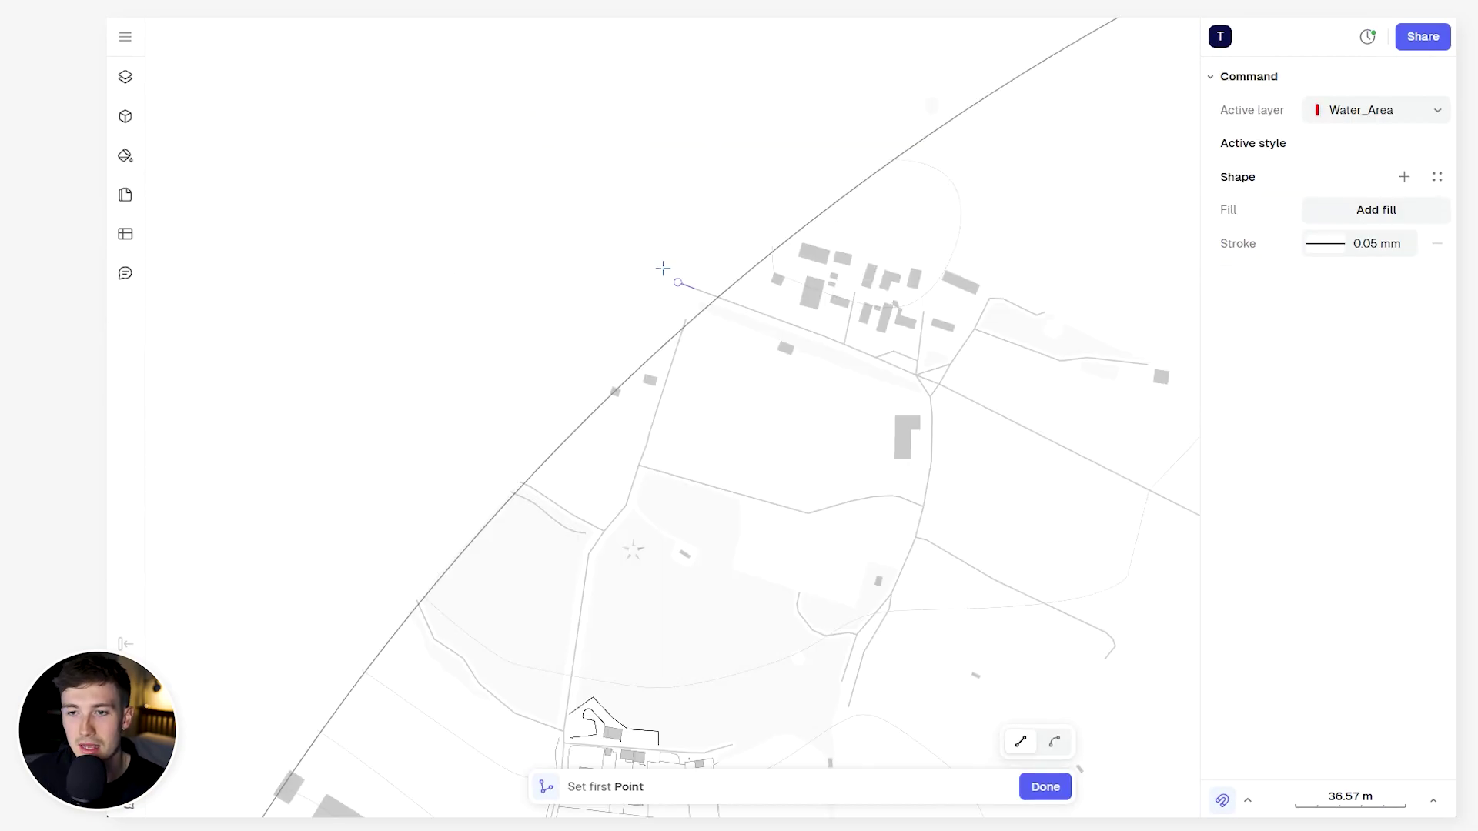
{"action": "left_click", "coordinate": [592, 248]}
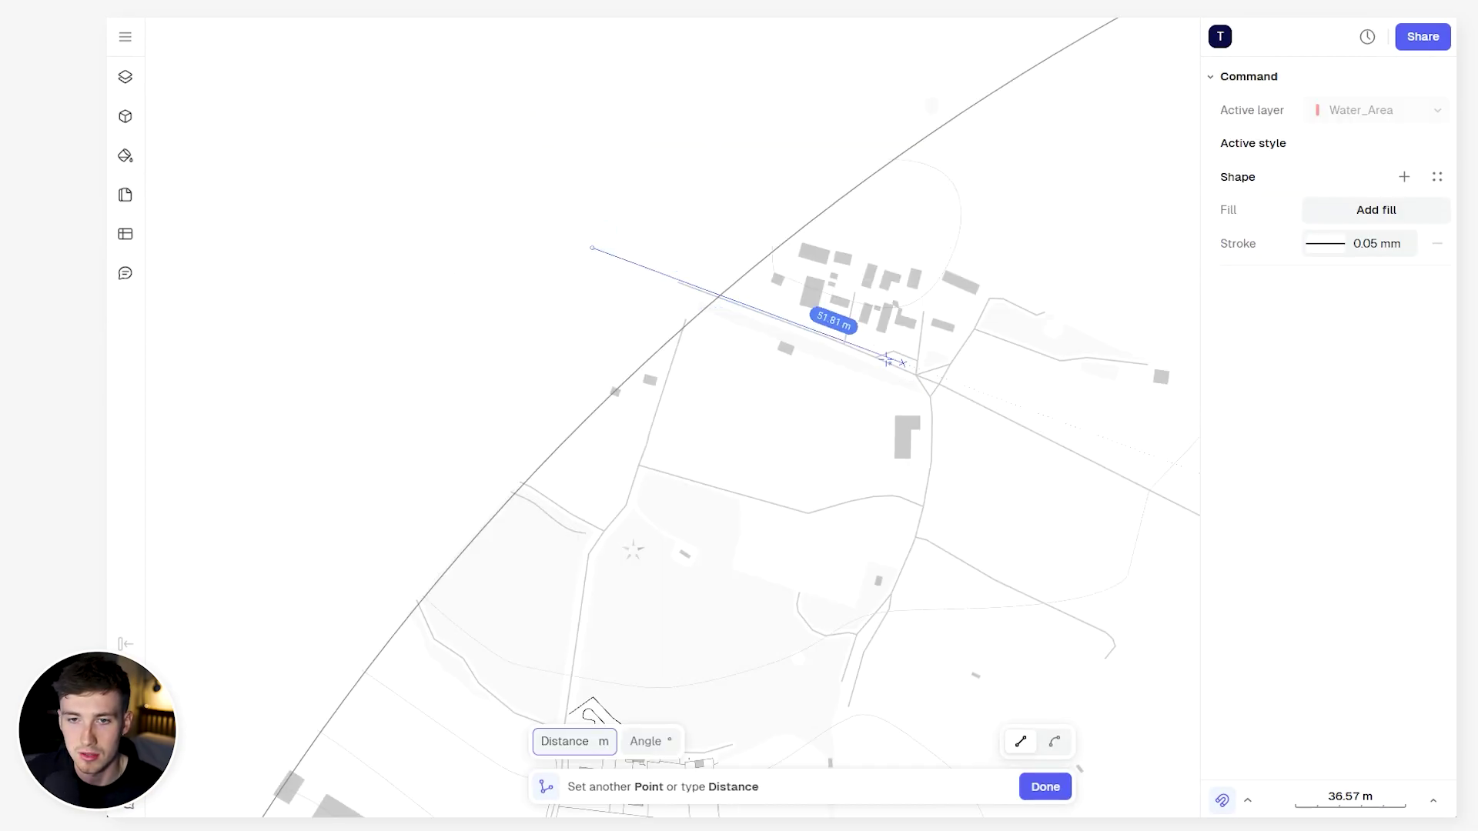
{"action": "scroll", "coordinate": [905, 366], "scroll_direction": "up", "scroll_amount": 7}
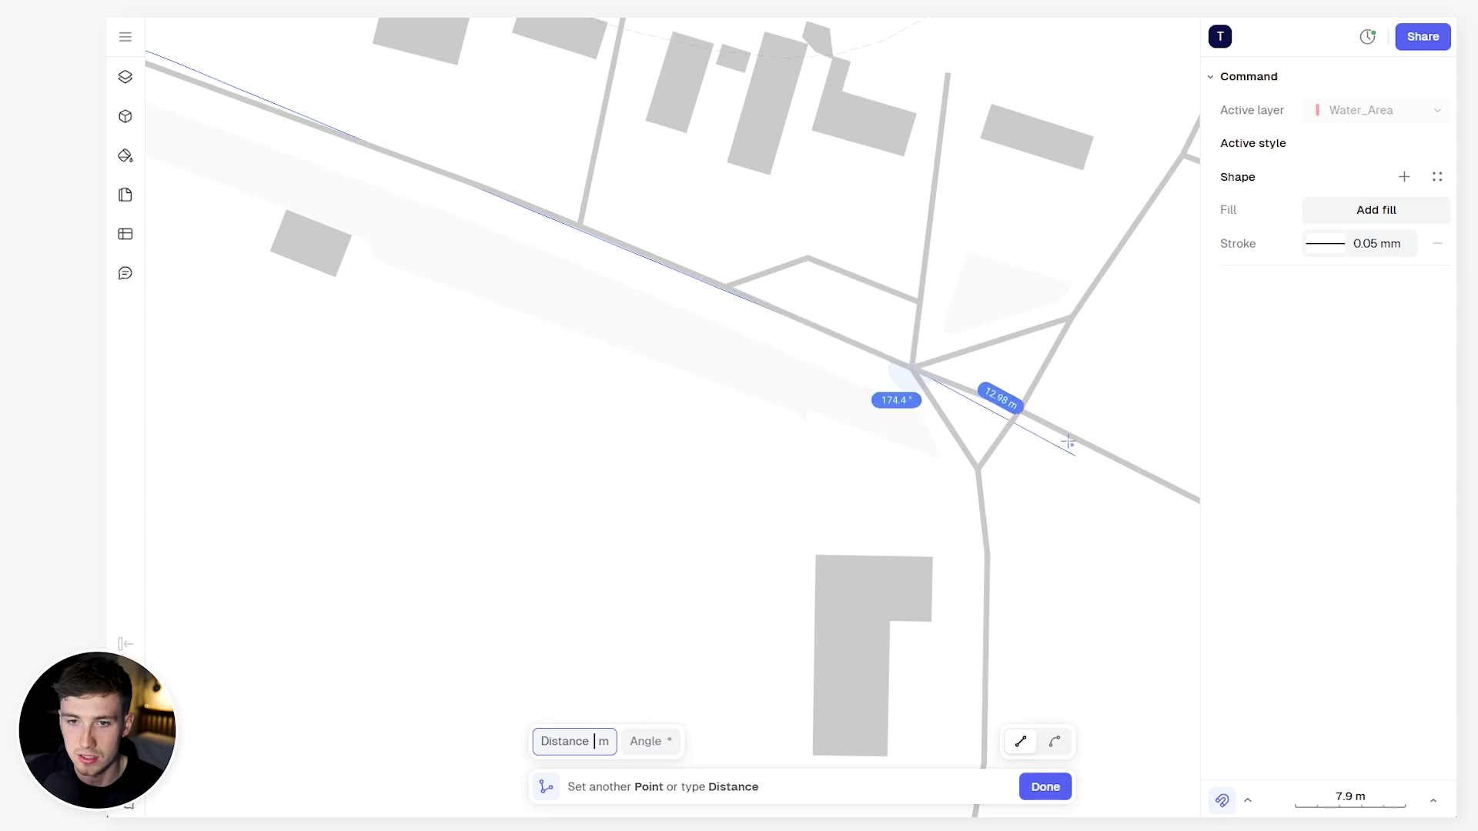
{"action": "scroll", "coordinate": [1081, 437], "scroll_direction": "down", "scroll_amount": 6}
{"action": "scroll", "coordinate": [1144, 500], "scroll_direction": "up", "scroll_amount": 2}
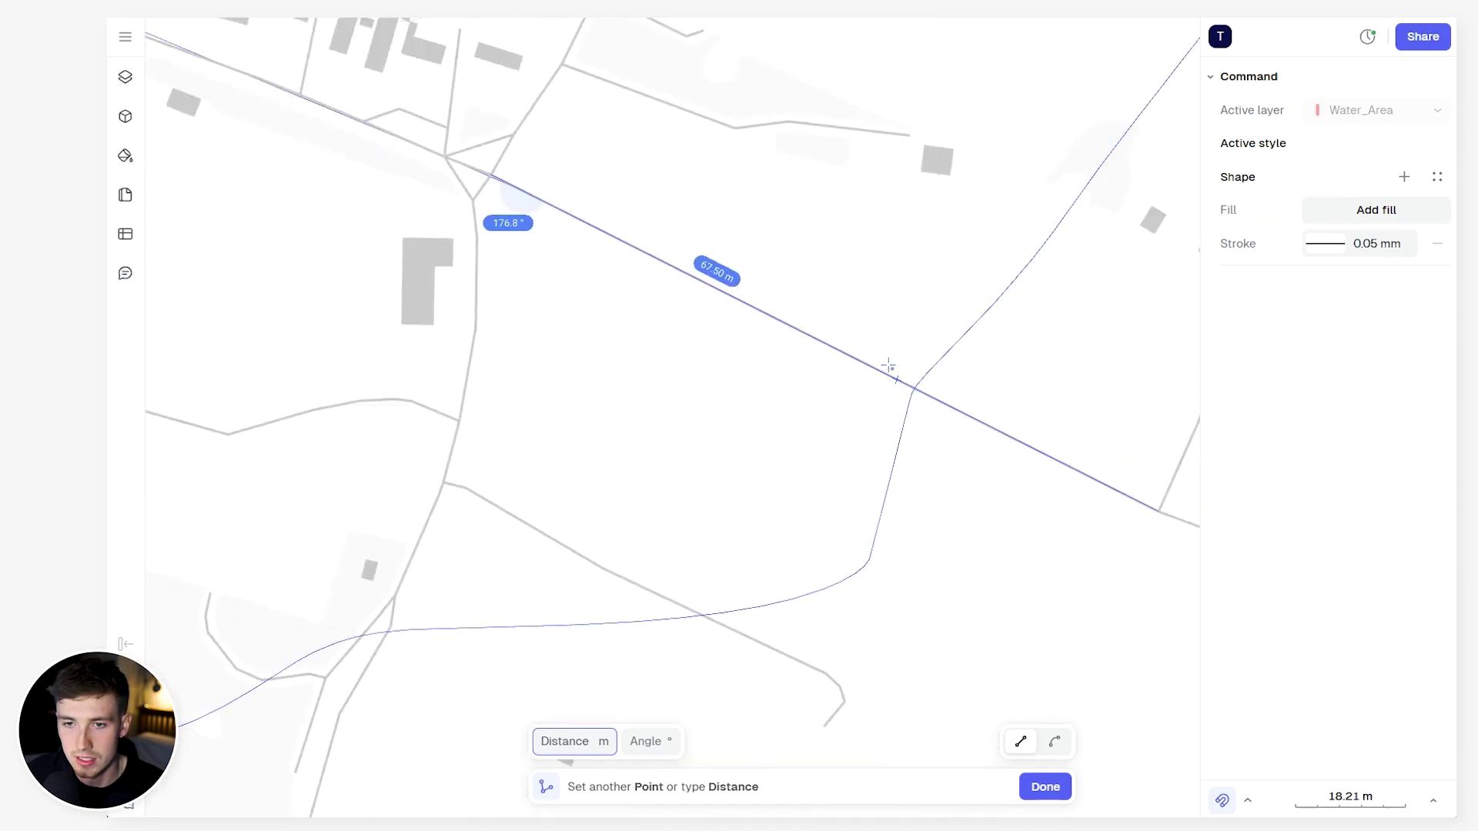
{"action": "left_click", "coordinate": [1146, 501]}
{"action": "scroll", "coordinate": [851, 359], "scroll_direction": "down", "scroll_amount": 3}
{"action": "middle_click_drag", "start_coordinate": [850, 358], "coordinate": [389, 287]}
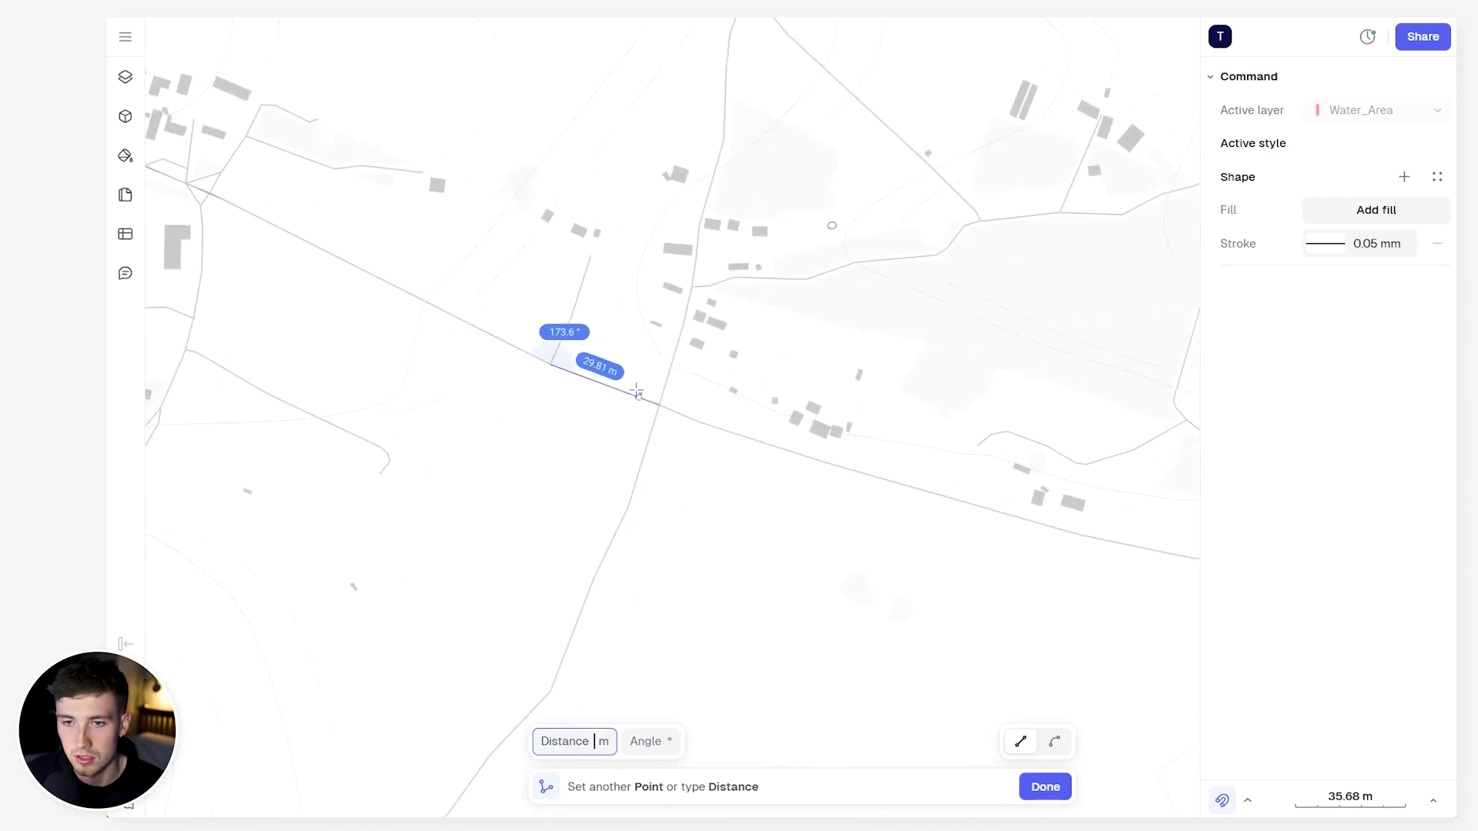
{"action": "left_click", "coordinate": [659, 405]}
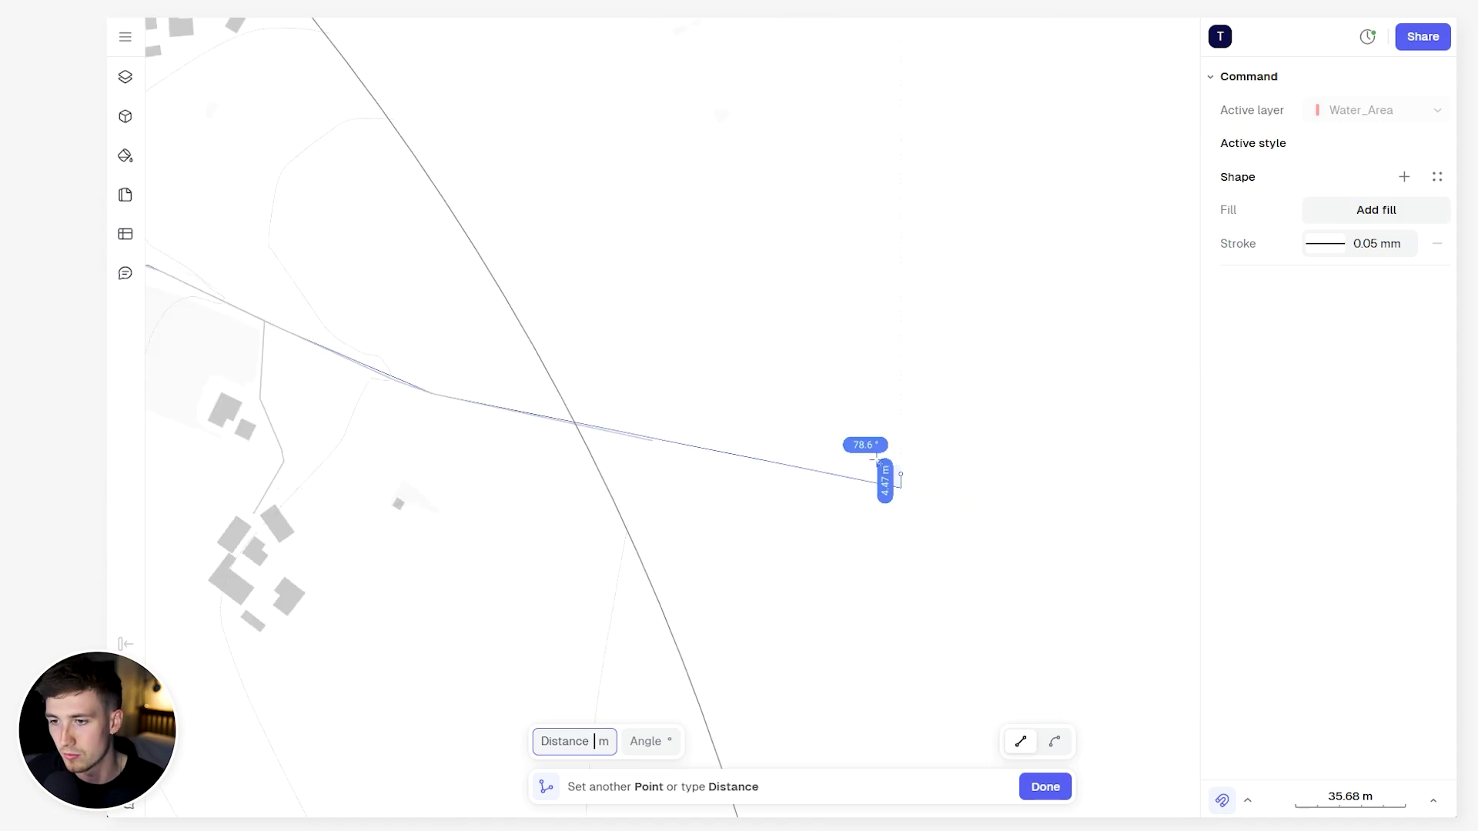
{"action": "key", "text": "Return"}
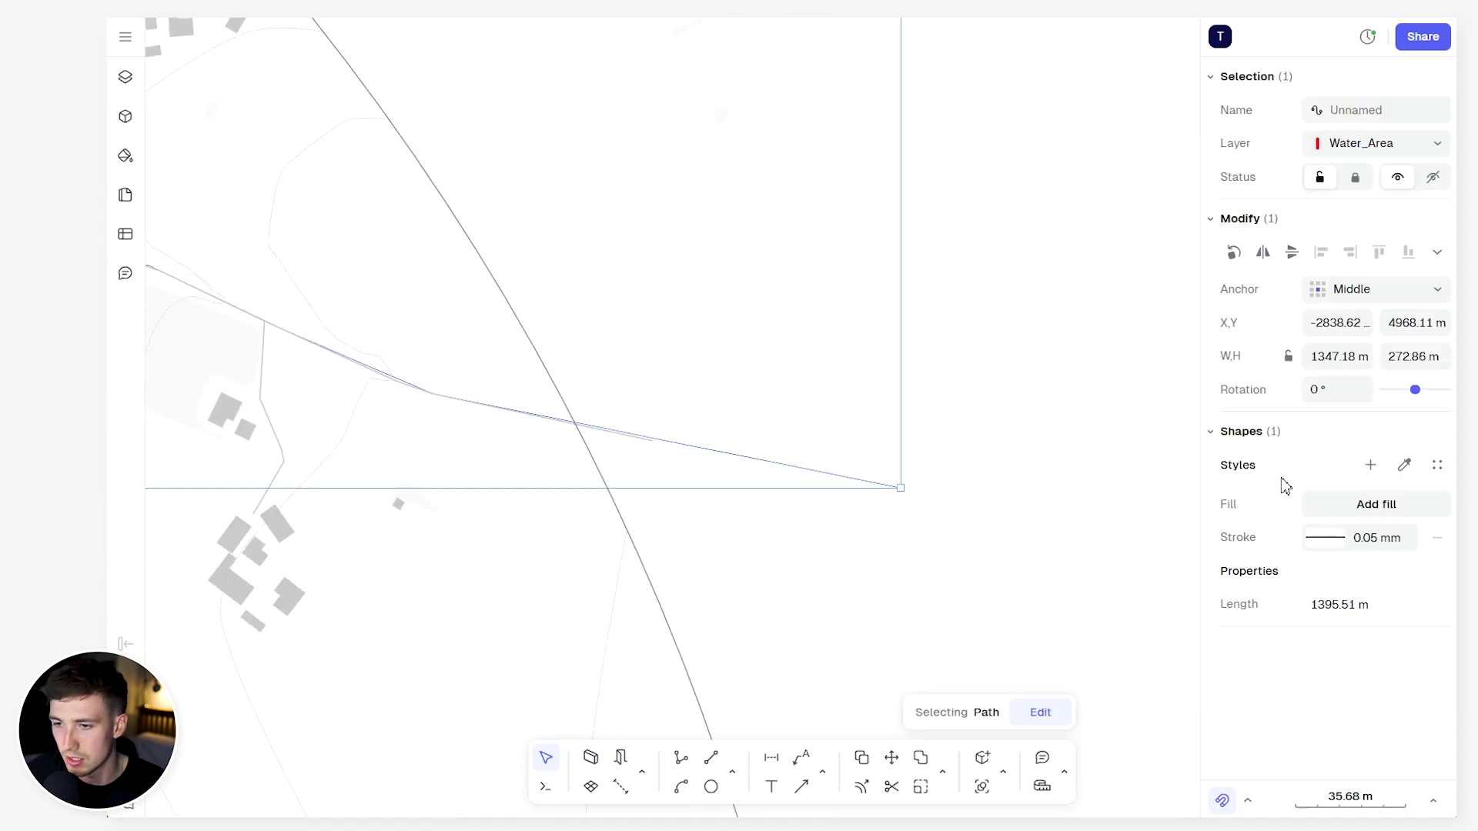
Set the main road polyline's stroke to red FF0000 with a weight of 50 mm
{"action": "left_click", "coordinate": [1326, 543]}
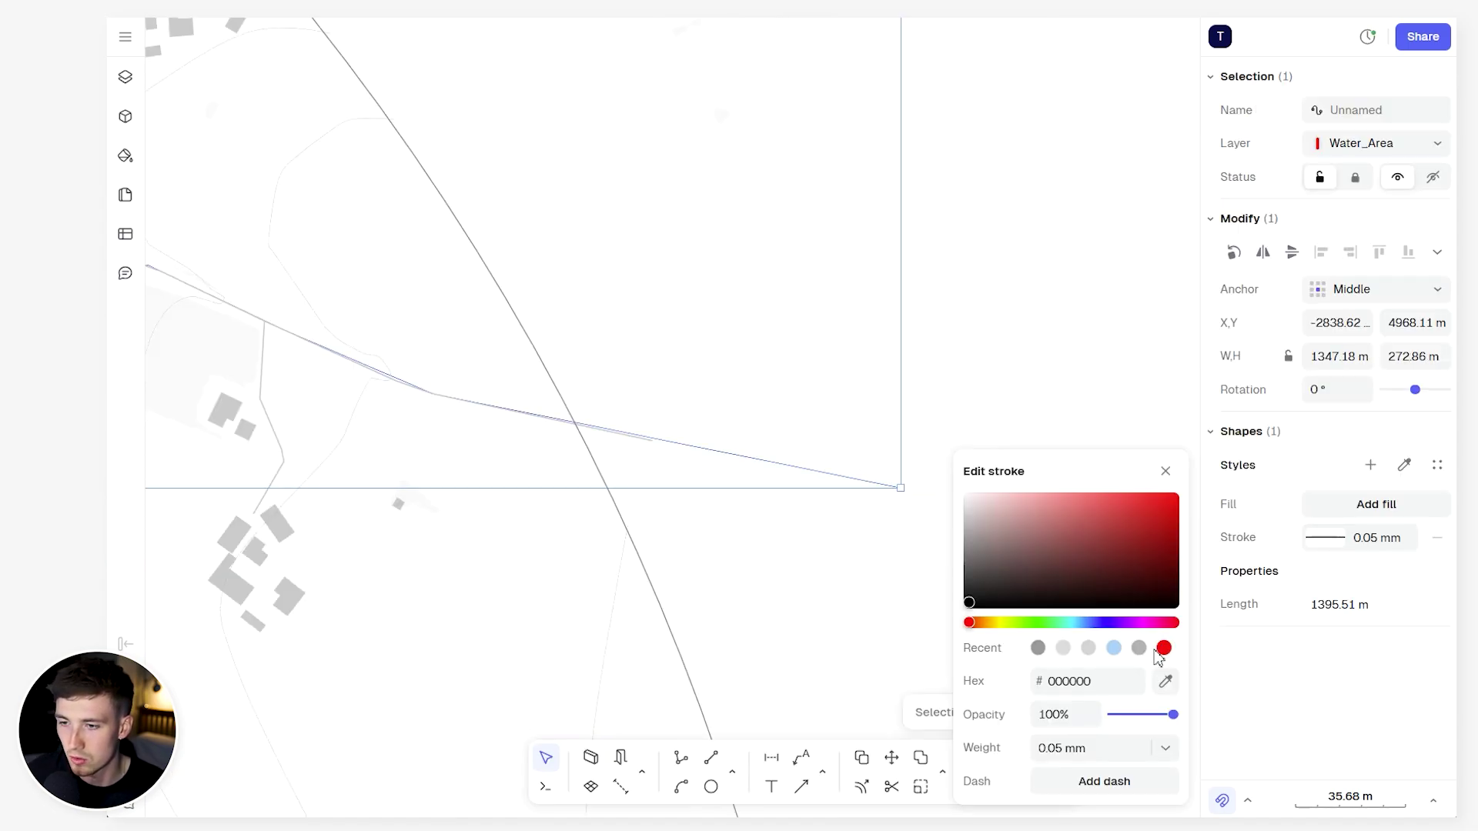
{"action": "left_click", "coordinate": [1163, 649]}
{"action": "left_click", "coordinate": [1078, 750]}
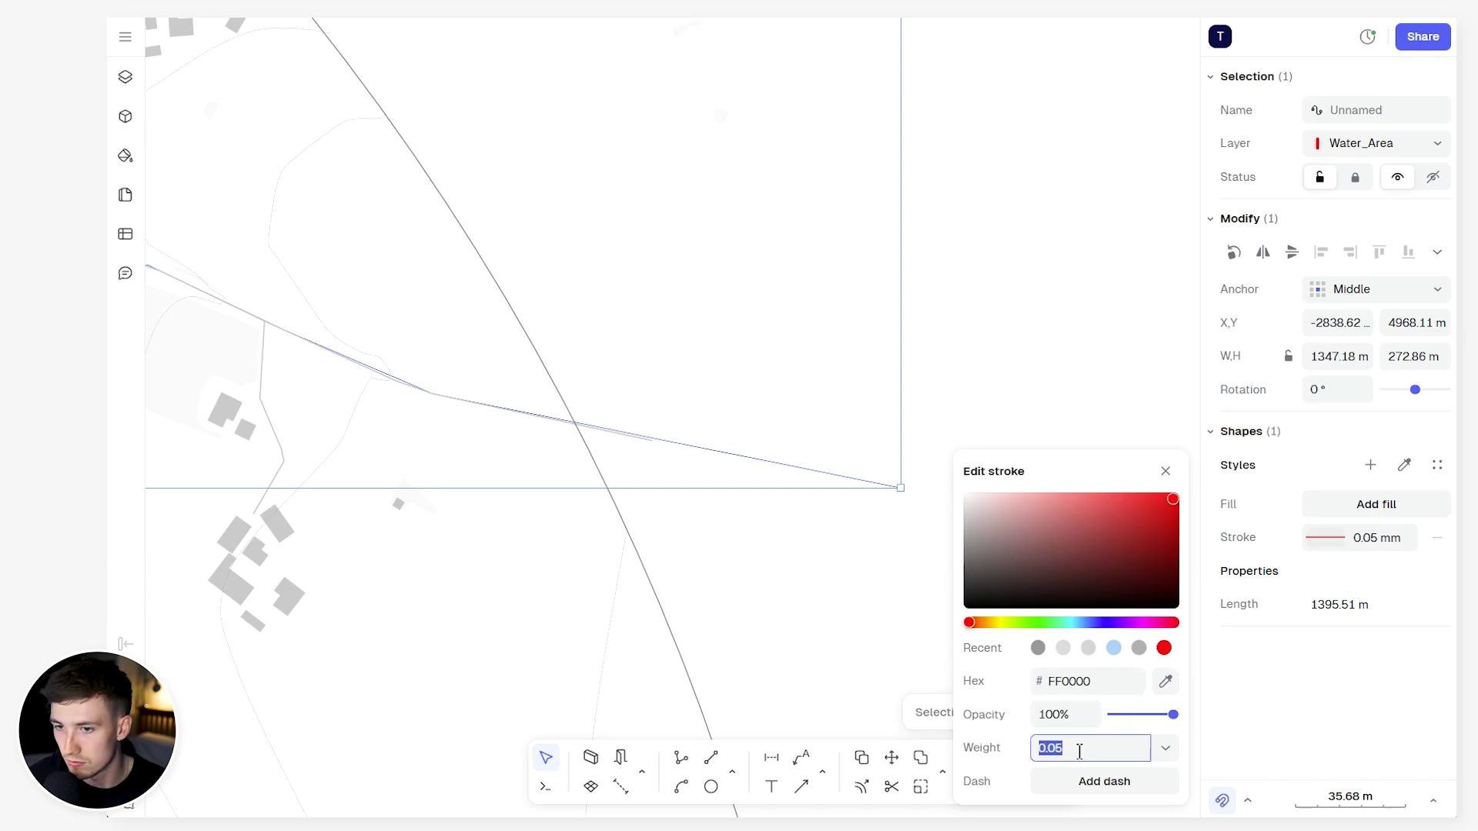
{"action": "type", "text": "50"}
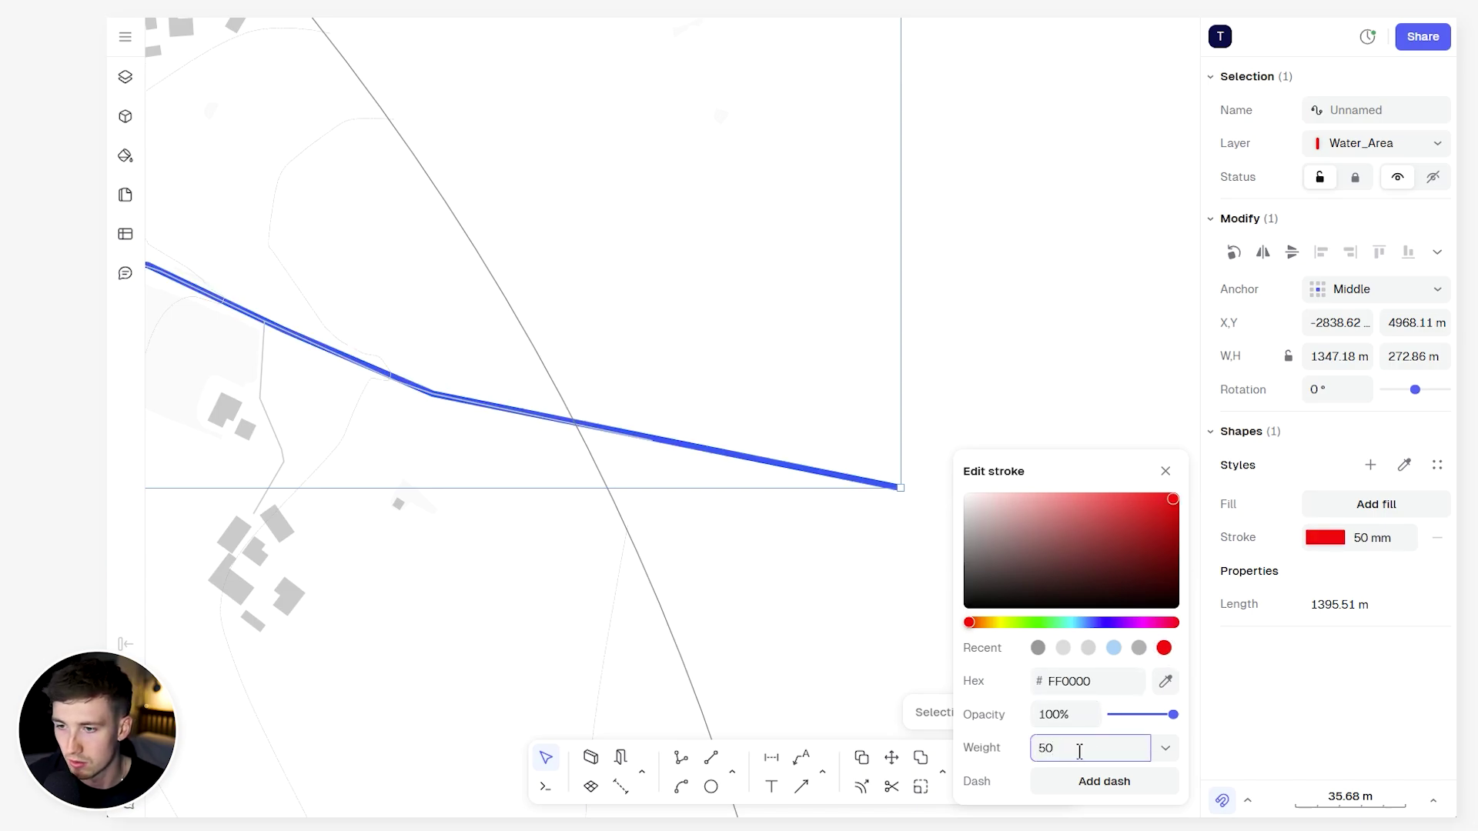
Try a stroke weight of 25 mm on the main road polyline
{"action": "key", "text": "BackSpace"}
{"action": "key", "text": "BackSpace"}
{"action": "type", "text": "25"}
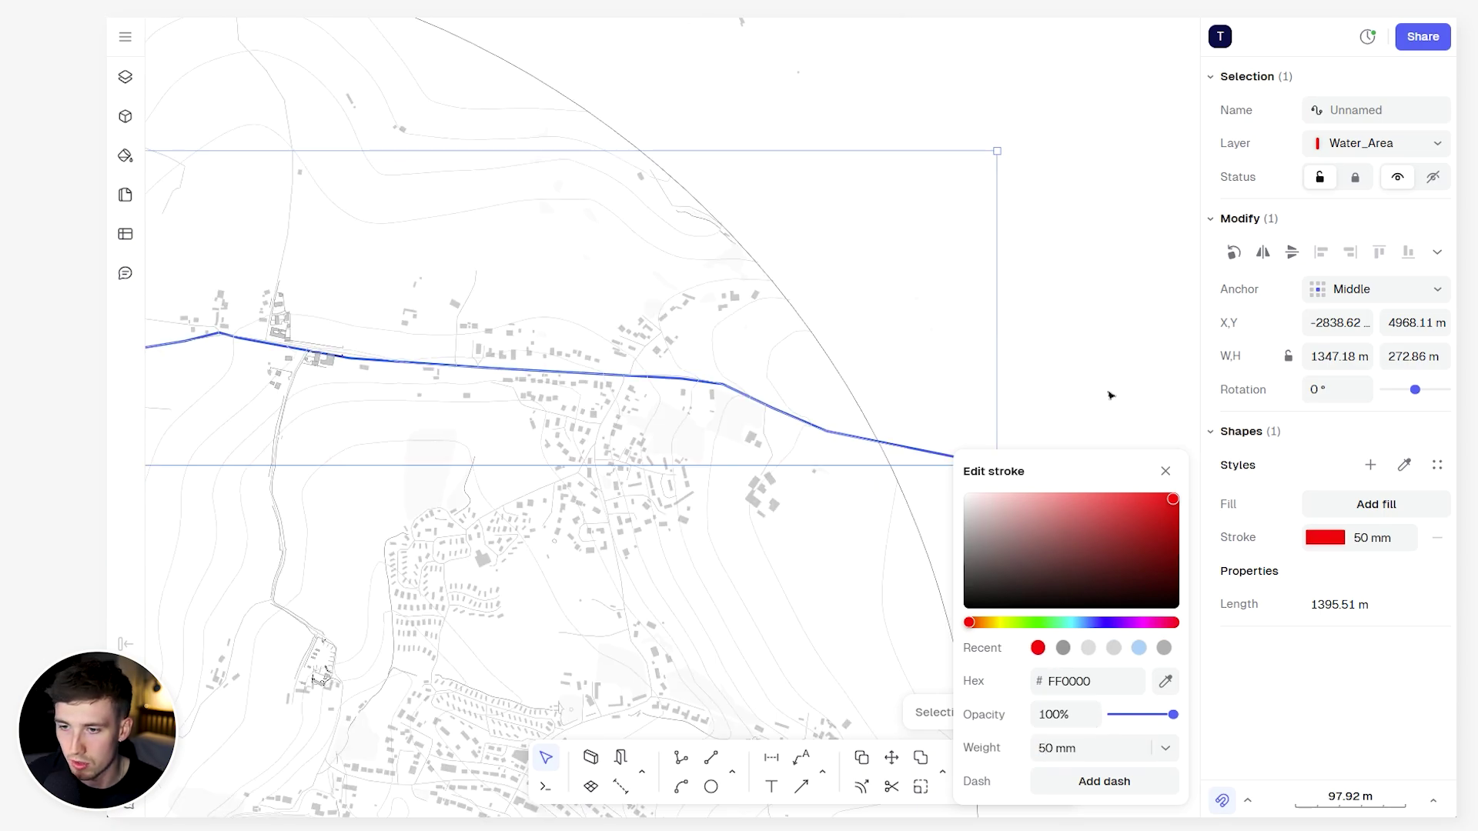
{"action": "left_click", "coordinate": [1109, 377]}
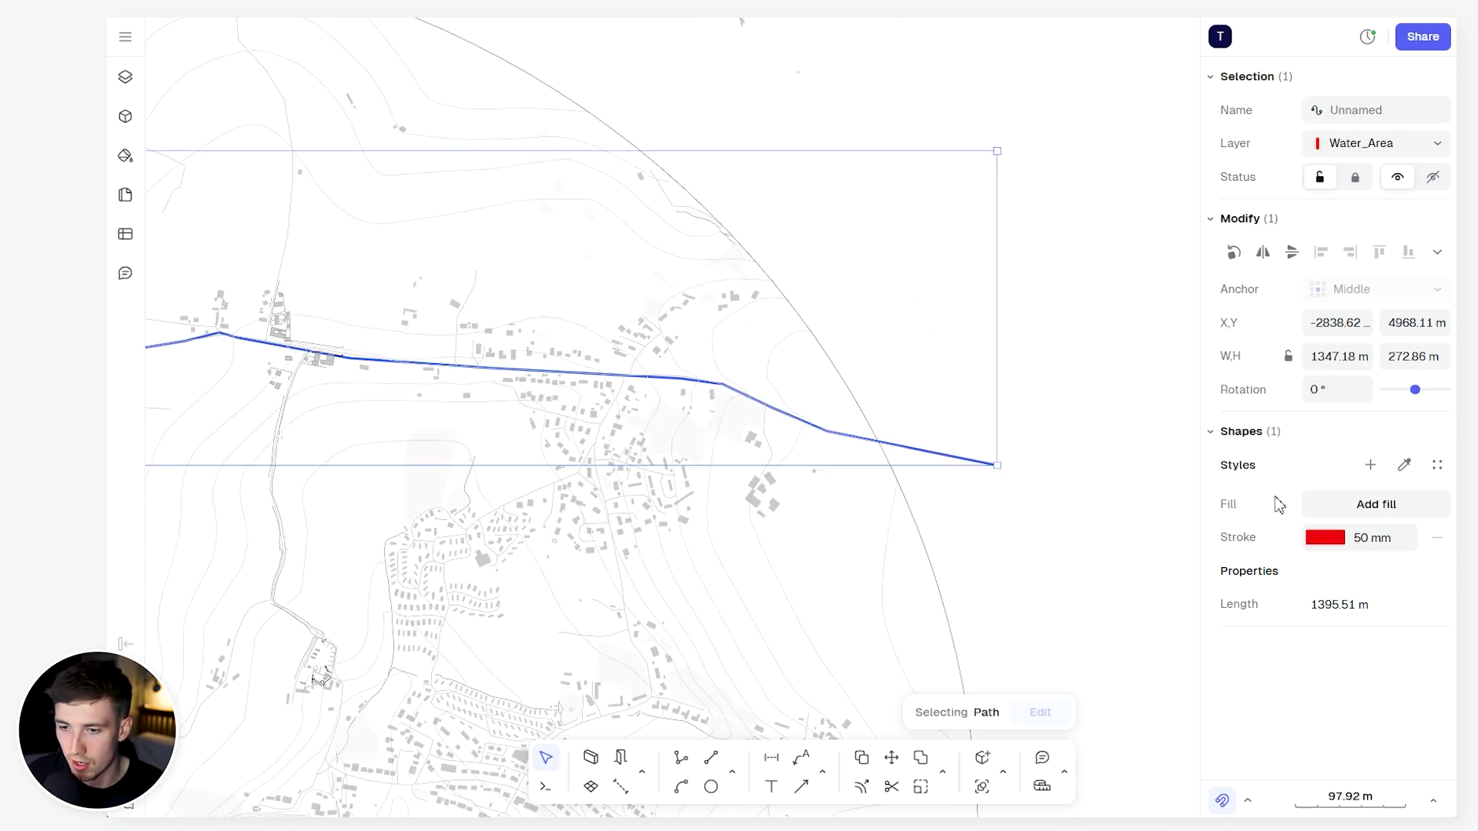
Apply the Dot dash pattern to the red main road polyline's stroke
{"action": "left_click", "coordinate": [989, 464]}
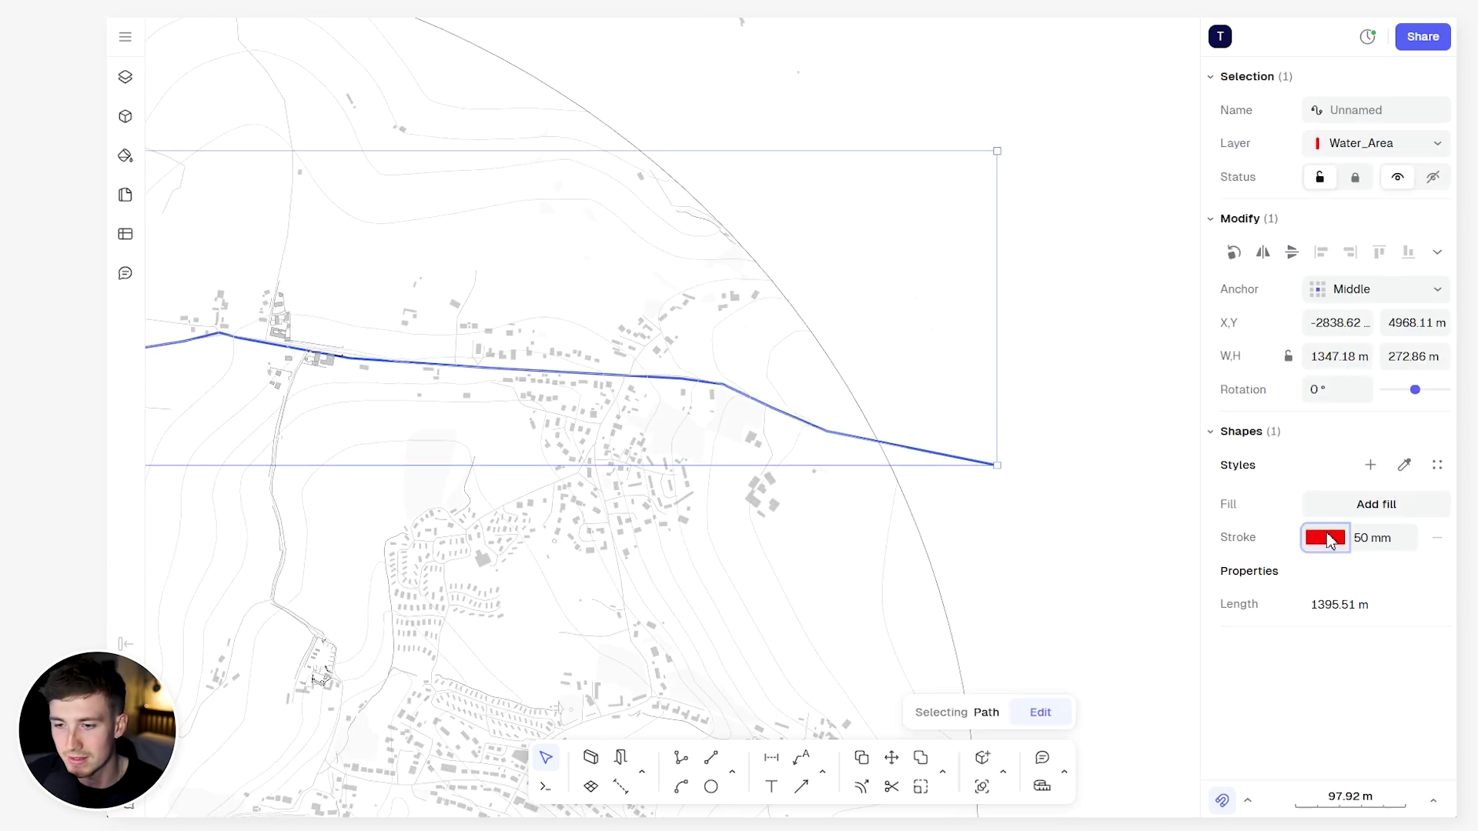
{"action": "left_click", "coordinate": [1325, 537]}
{"action": "left_click", "coordinate": [1082, 785]}
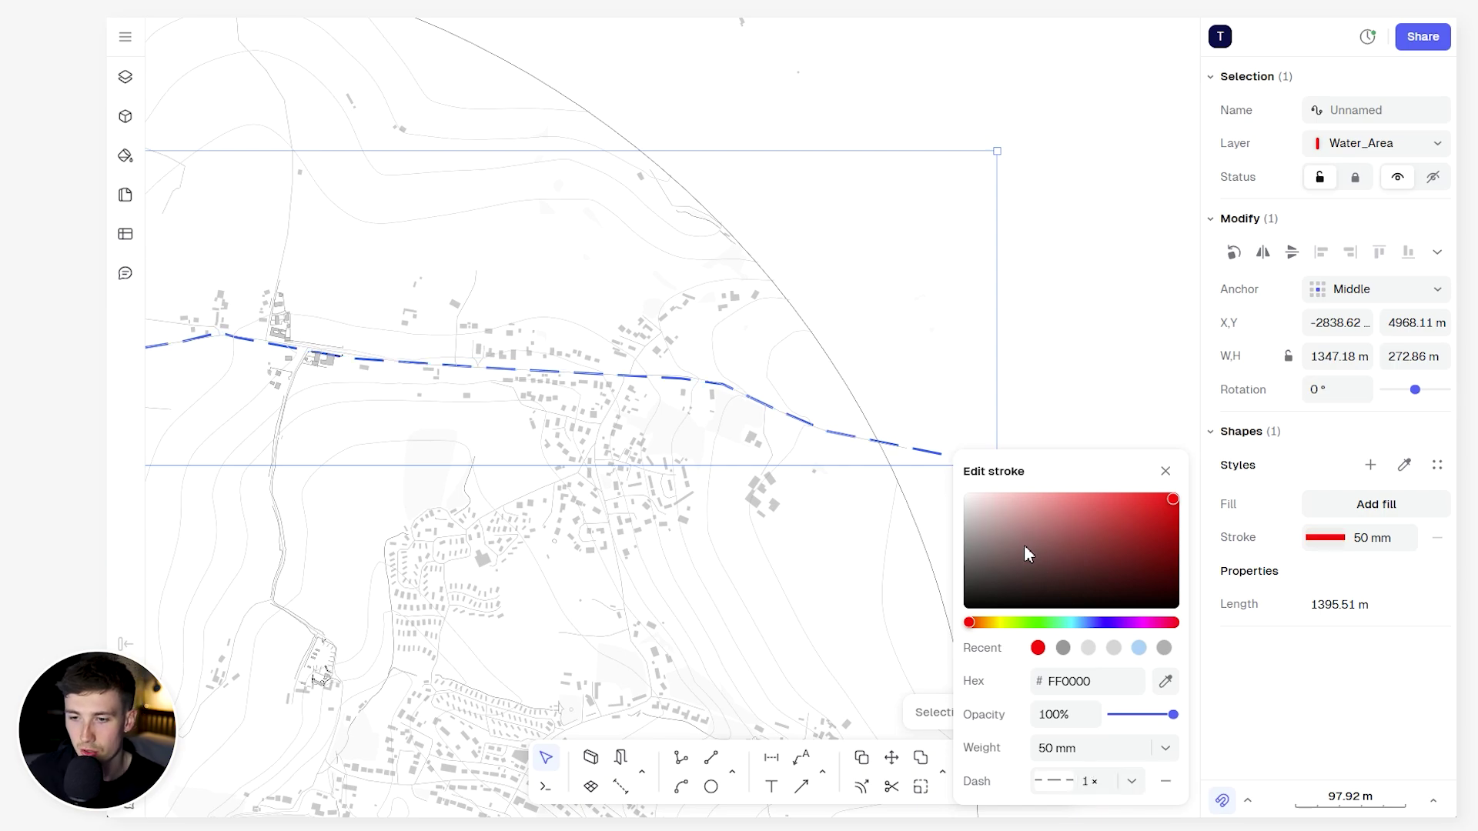
{"action": "left_click", "coordinate": [1055, 784]}
{"action": "scroll", "coordinate": [1120, 539], "scroll_direction": "down", "scroll_amount": 10}
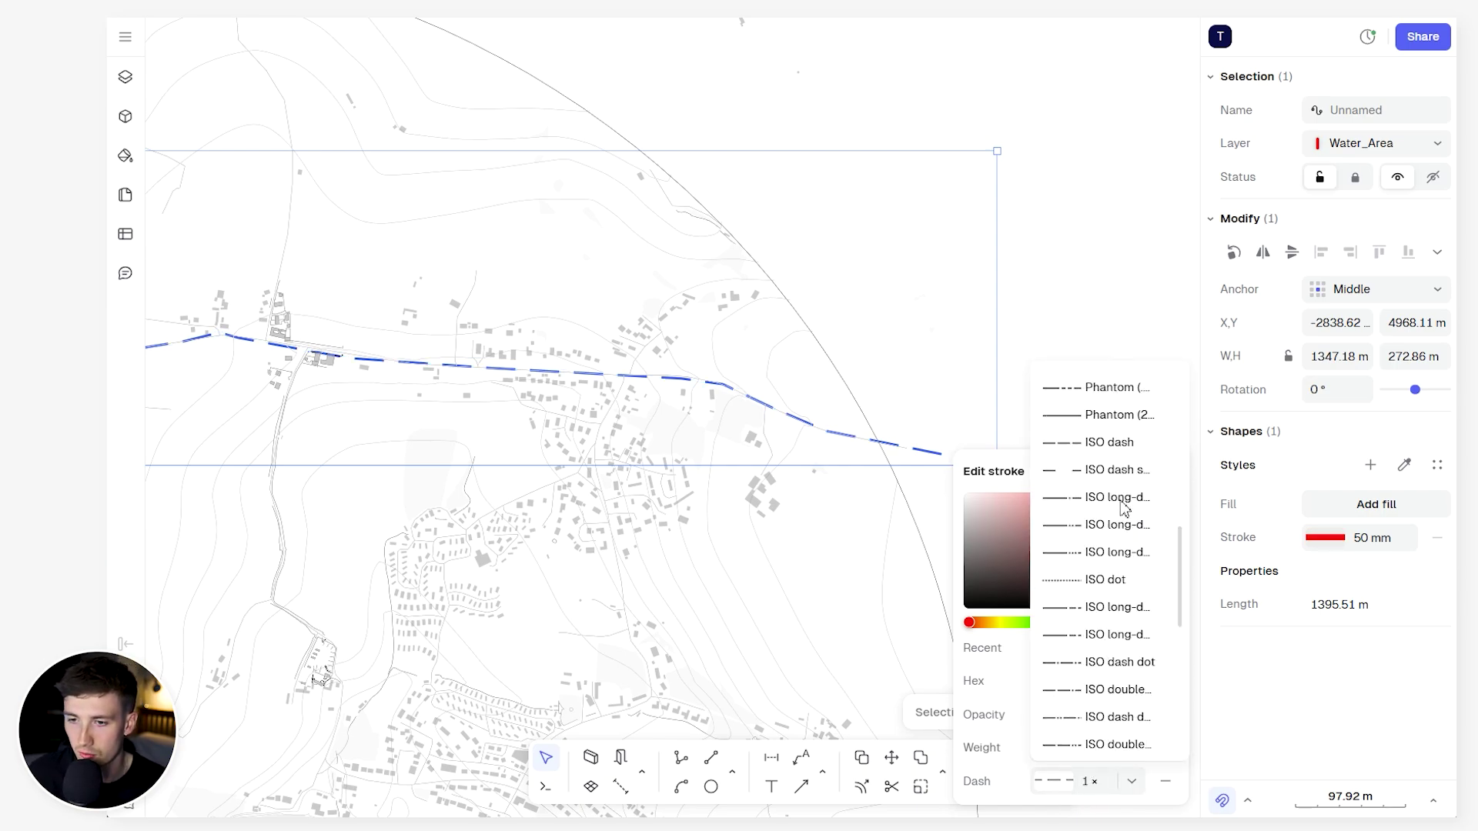
{"action": "scroll", "coordinate": [1114, 610], "scroll_direction": "up", "scroll_amount": 10}
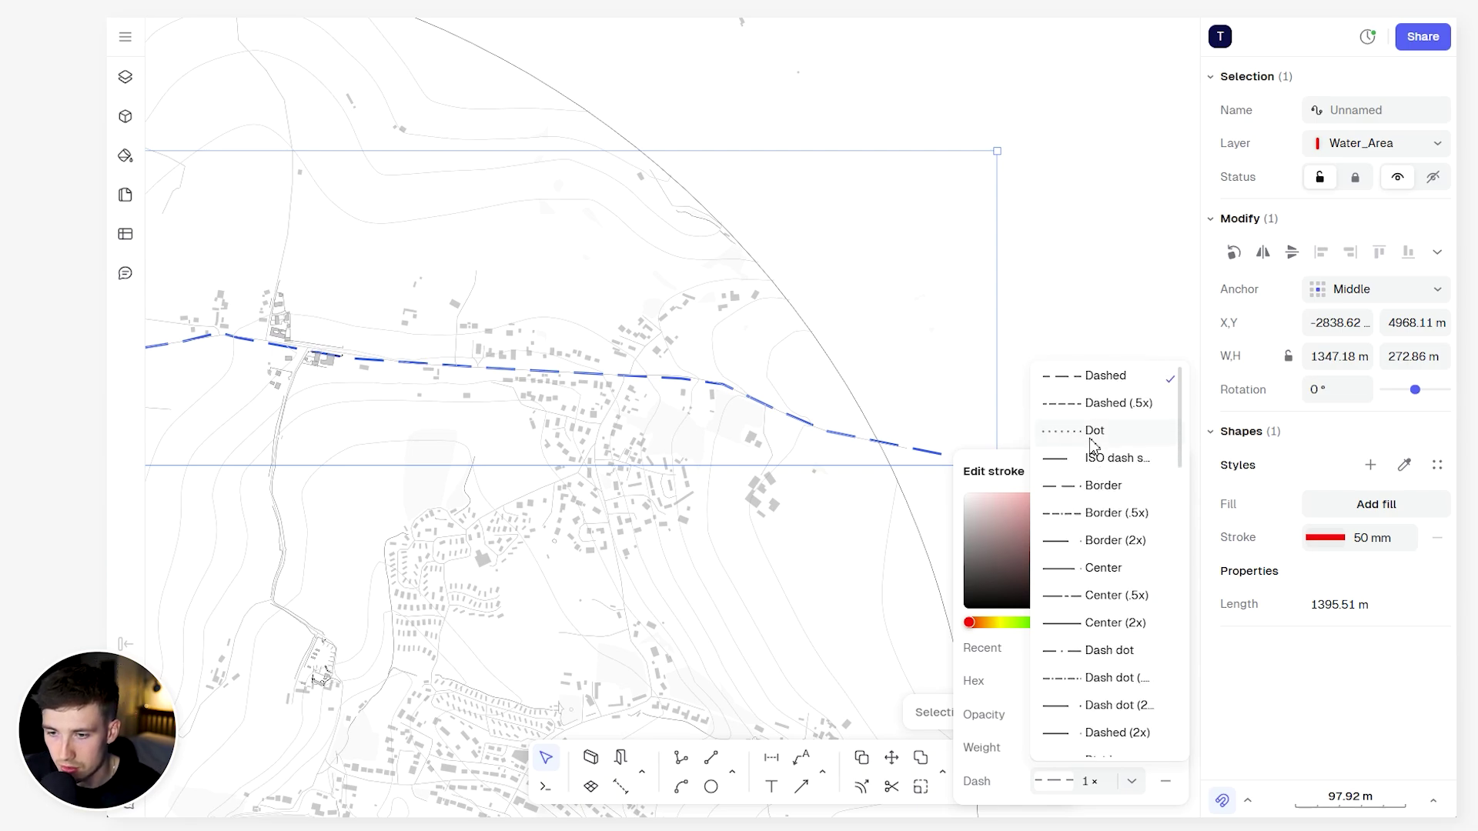
{"action": "left_click", "coordinate": [1093, 442]}
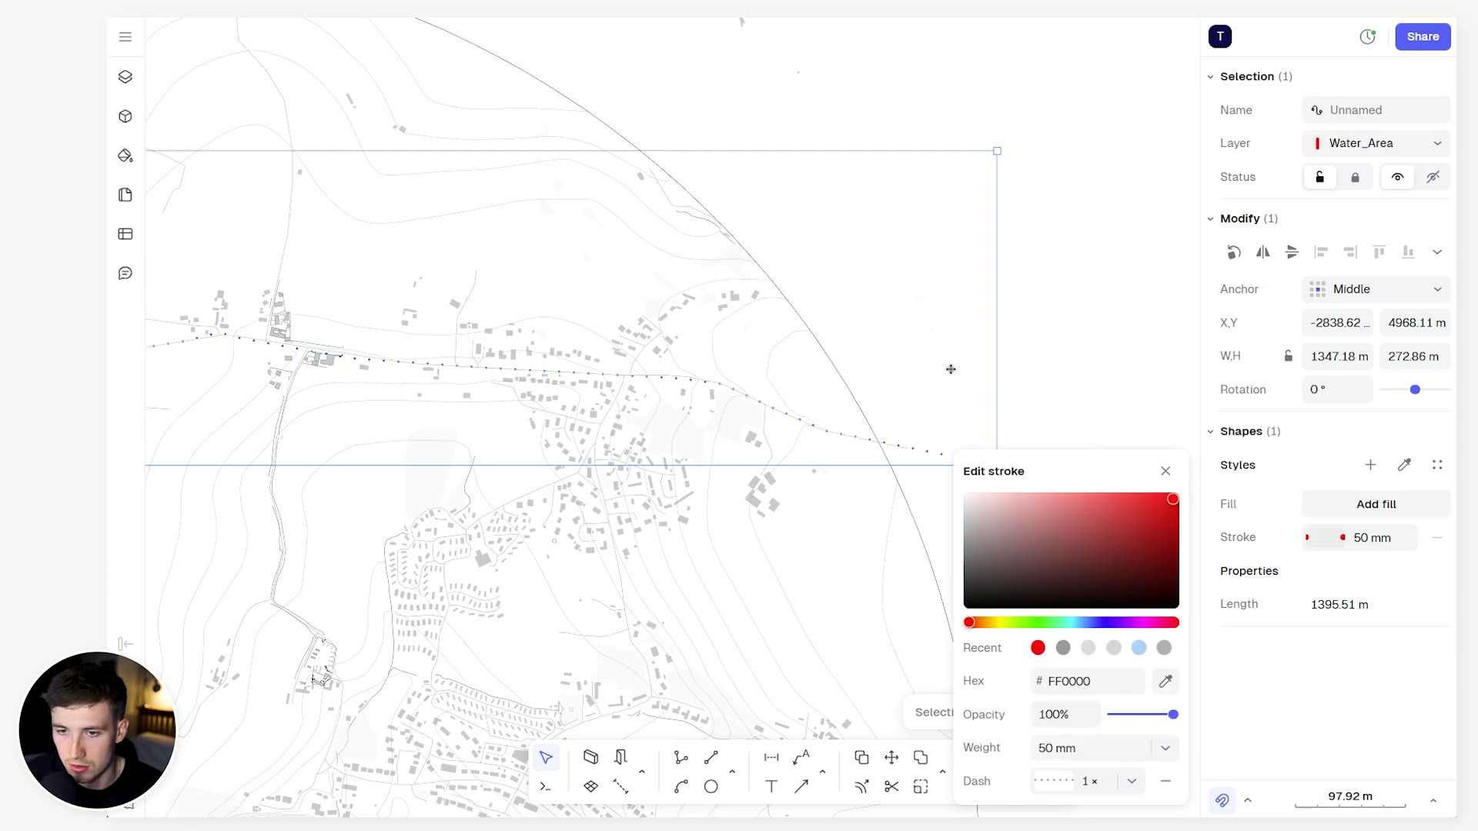
{"action": "scroll", "coordinate": [951, 369], "scroll_direction": "up", "scroll_amount": 5}
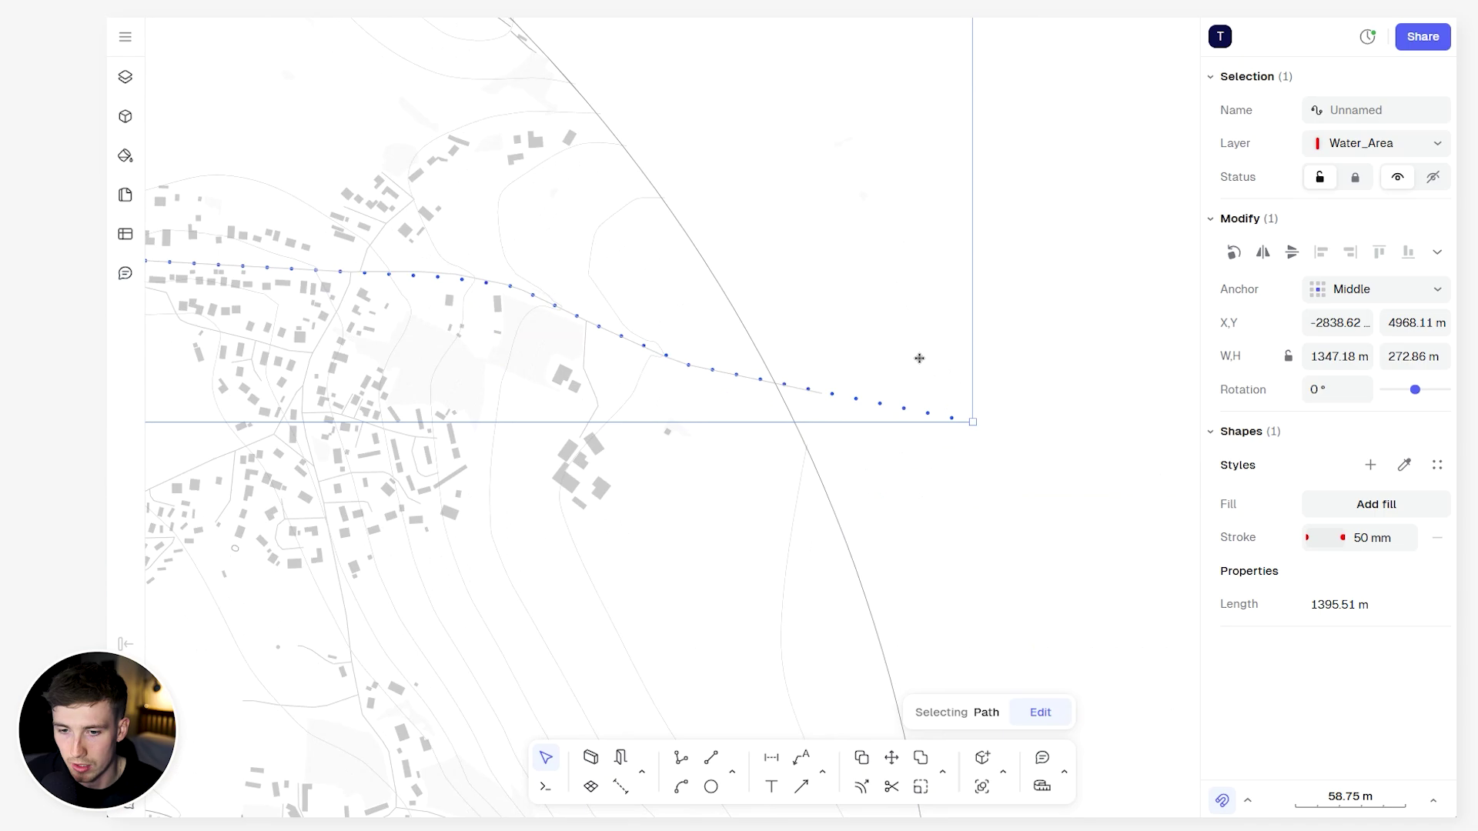
{"action": "scroll", "coordinate": [920, 366], "scroll_direction": "up", "scroll_amount": 3}
{"action": "left_click", "coordinate": [1077, 573]}
Draw a chevron arrowhead at the eastern end of the dotted road line with the Polyline tool
{"action": "scroll", "coordinate": [1032, 439], "scroll_direction": "up", "scroll_amount": 3}
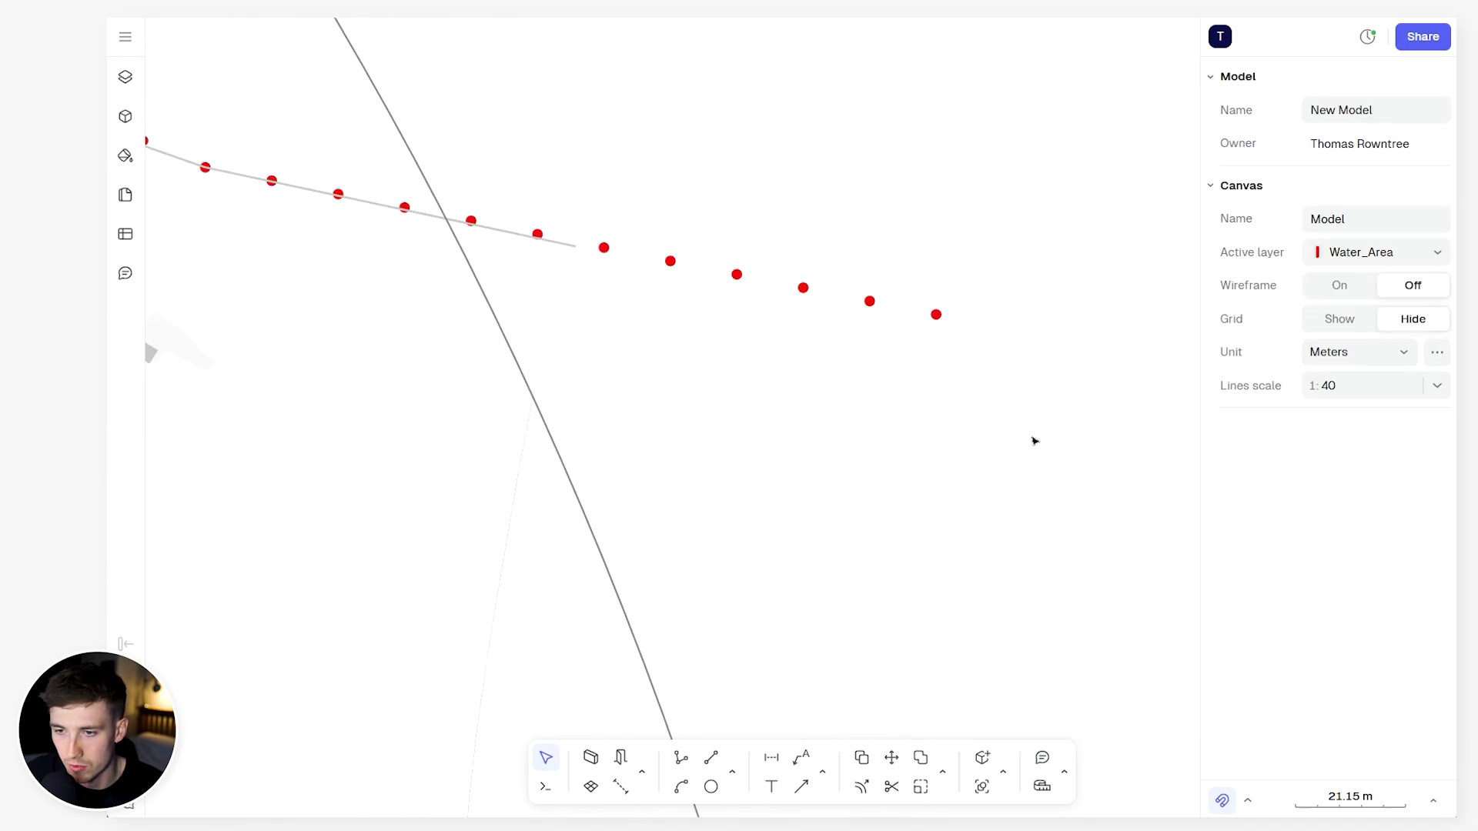
{"action": "left_click", "coordinate": [682, 757]}
{"action": "left_click", "coordinate": [940, 250]}
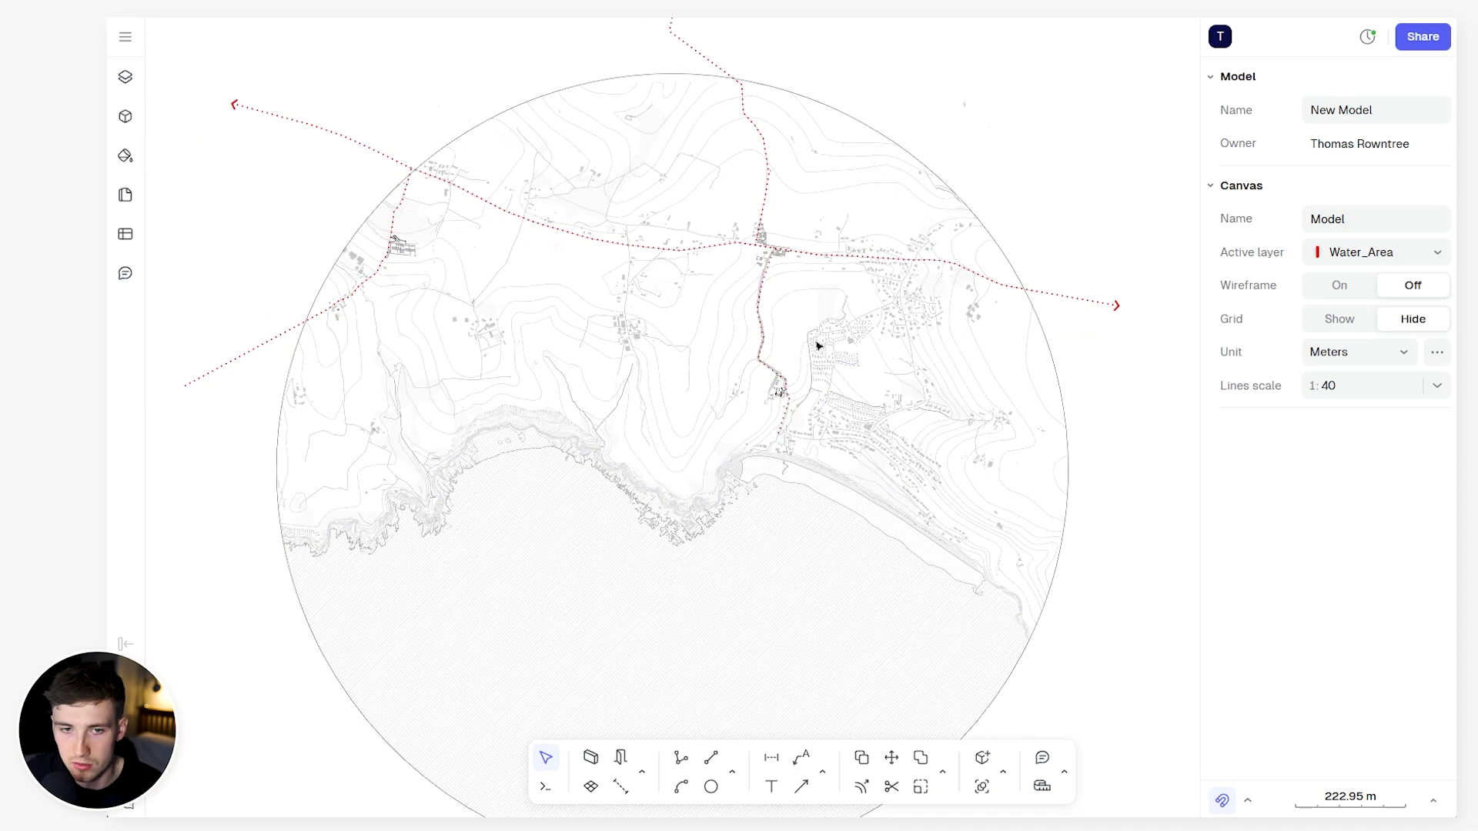
{"action": "scroll", "coordinate": [817, 345], "scroll_direction": "down", "scroll_amount": 2}
{"action": "scroll", "coordinate": [1095, 329], "scroll_direction": "up", "scroll_amount": 5}
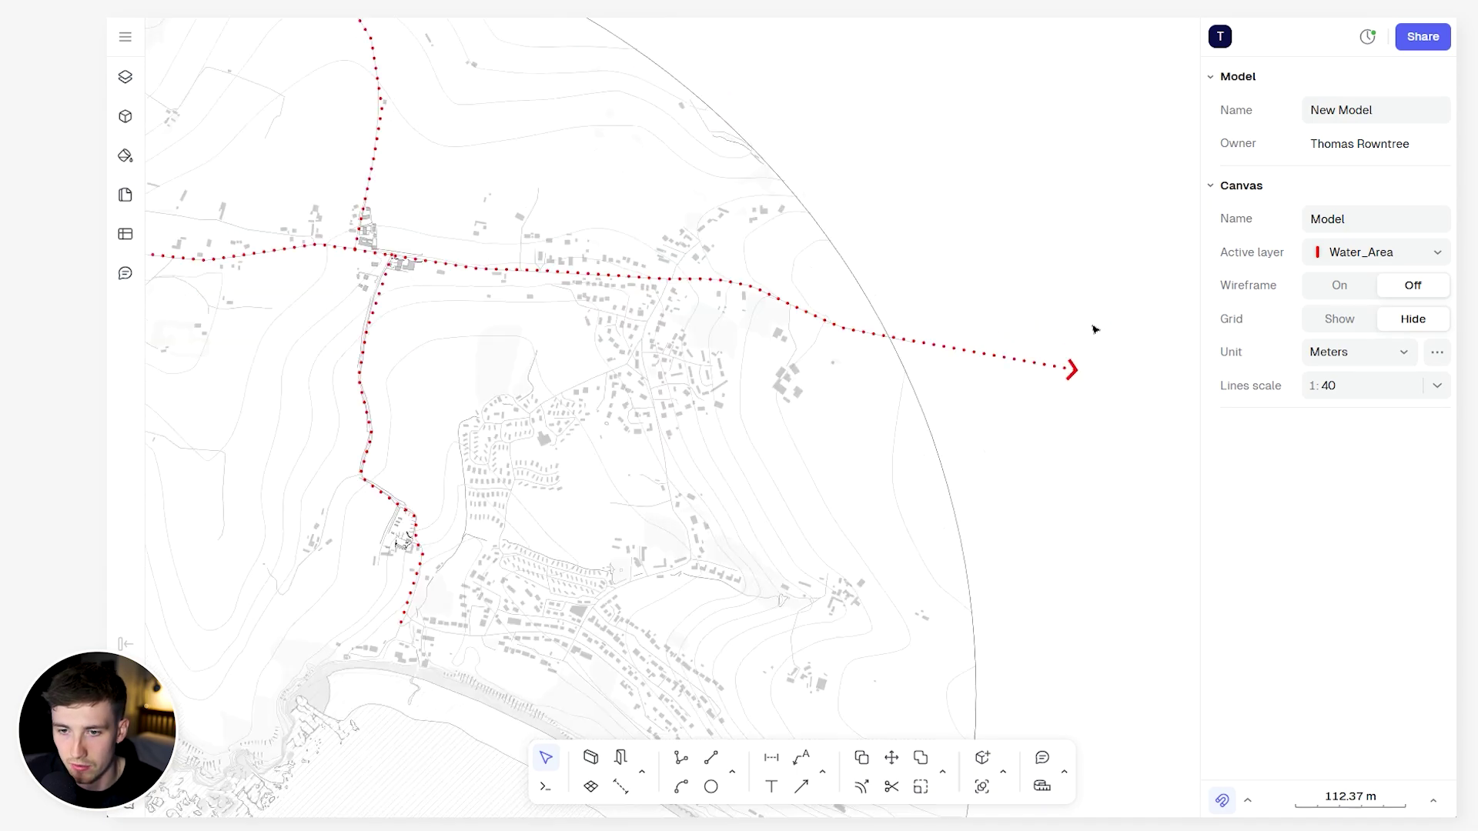
{"action": "scroll", "coordinate": [605, 361], "scroll_direction": "down", "scroll_amount": 2}
{"action": "middle_click_drag", "start_coordinate": [659, 343], "coordinate": [1024, 318]}
{"action": "scroll", "coordinate": [670, 312], "scroll_direction": "down", "scroll_amount": 3}
{"action": "scroll", "coordinate": [643, 297], "scroll_direction": "up", "scroll_amount": 3}
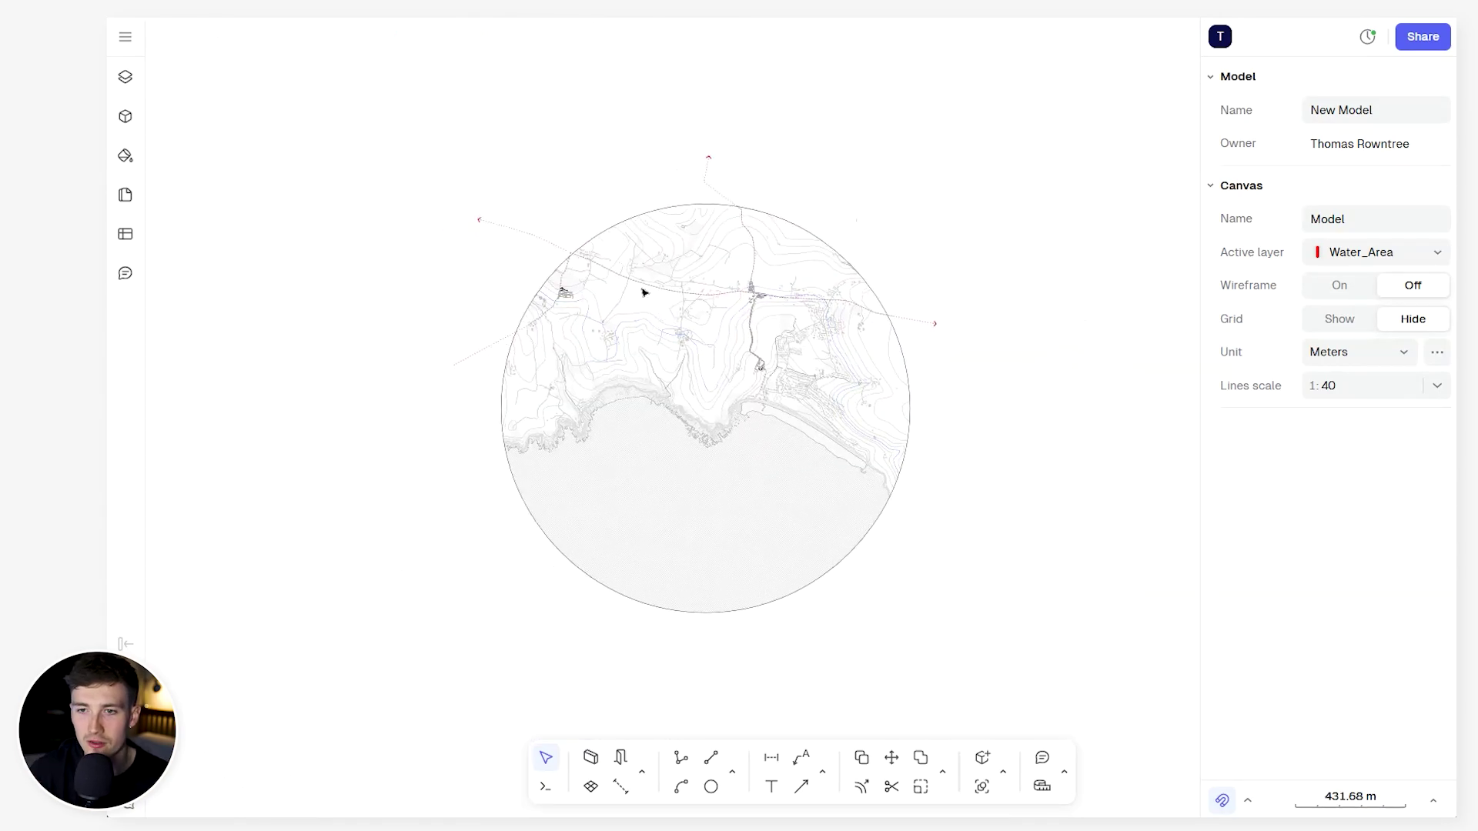
Examine the dotted red access routes, arrowheads and coastline across the circular map
{"action": "middle_click_drag", "start_coordinate": [672, 331], "coordinate": [679, 322]}
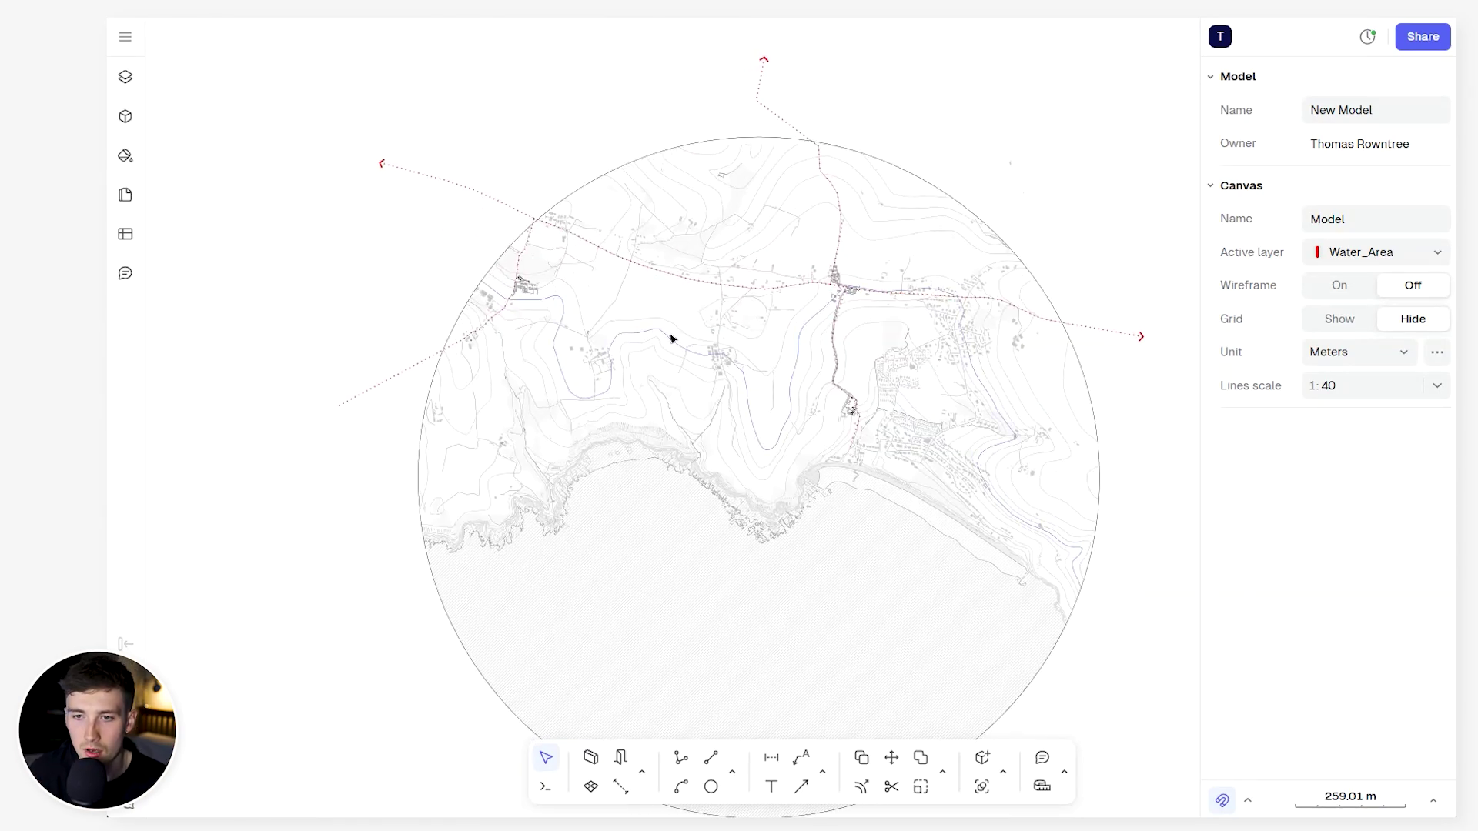
{"action": "scroll", "coordinate": [695, 358], "scroll_direction": "down", "scroll_amount": 2}
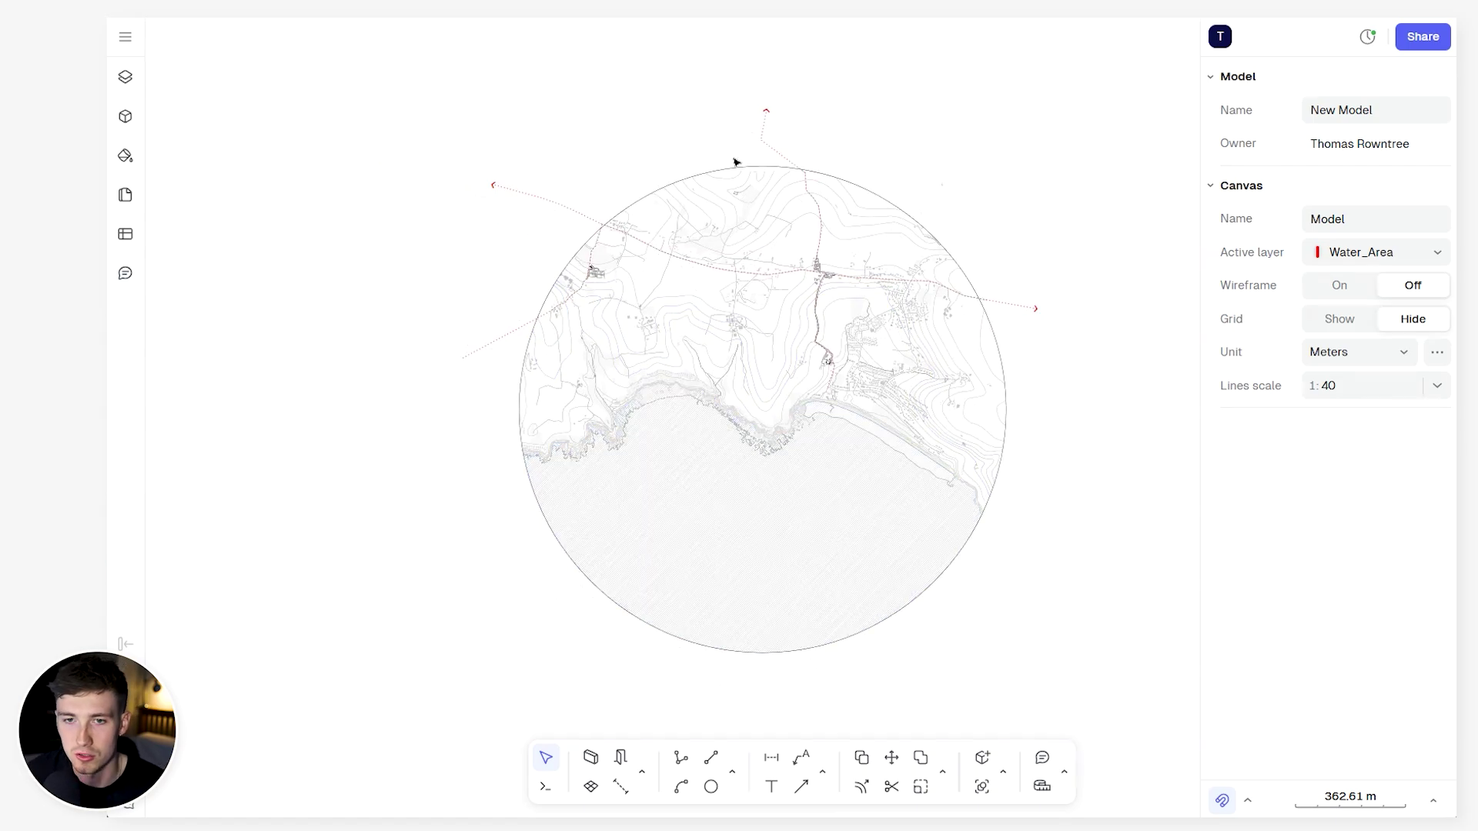
{"action": "scroll", "coordinate": [740, 171], "scroll_direction": "up", "scroll_amount": 3}
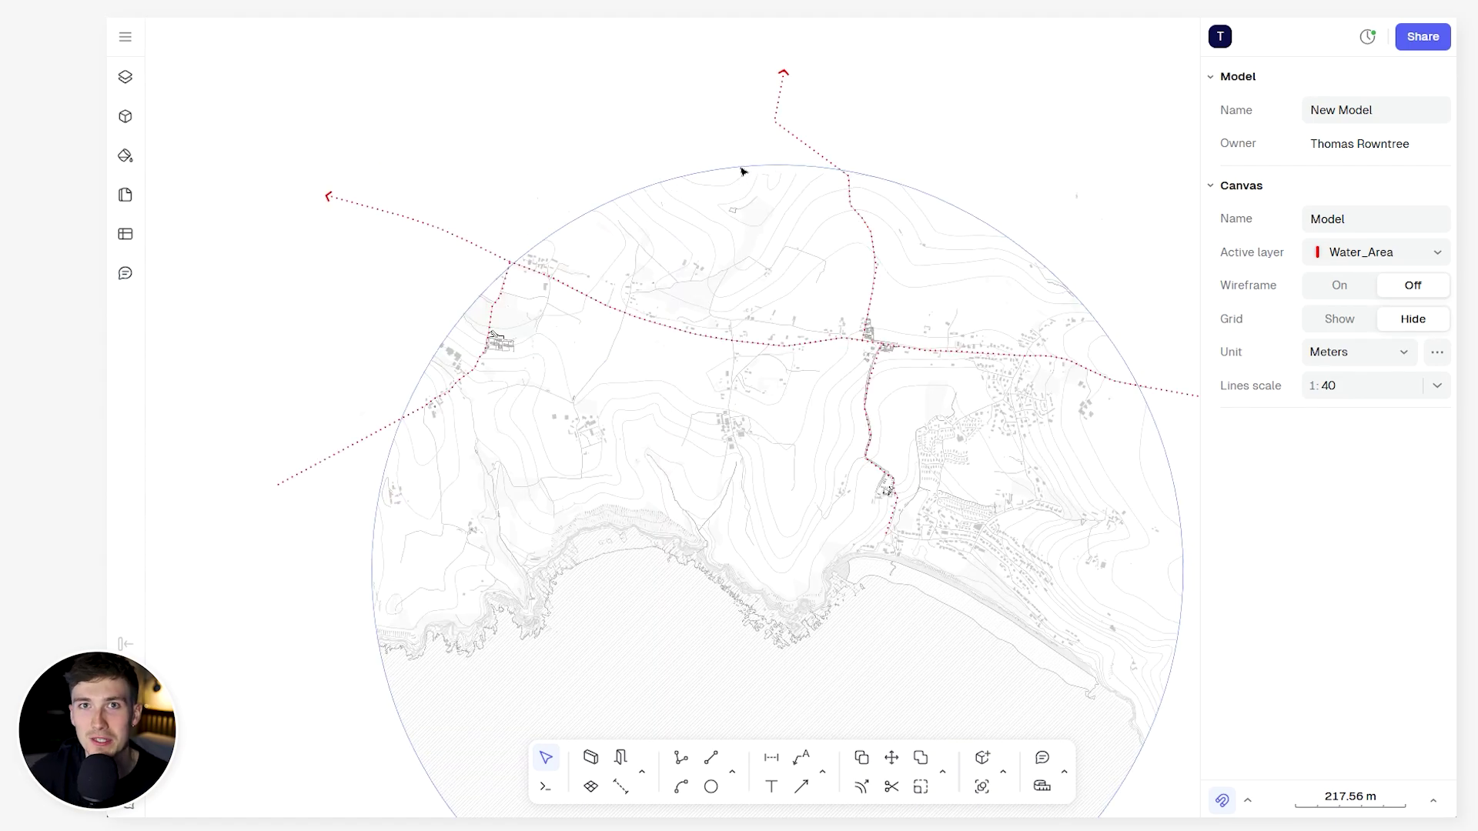
{"action": "middle_click_drag", "start_coordinate": [735, 161], "coordinate": [734, 128]}
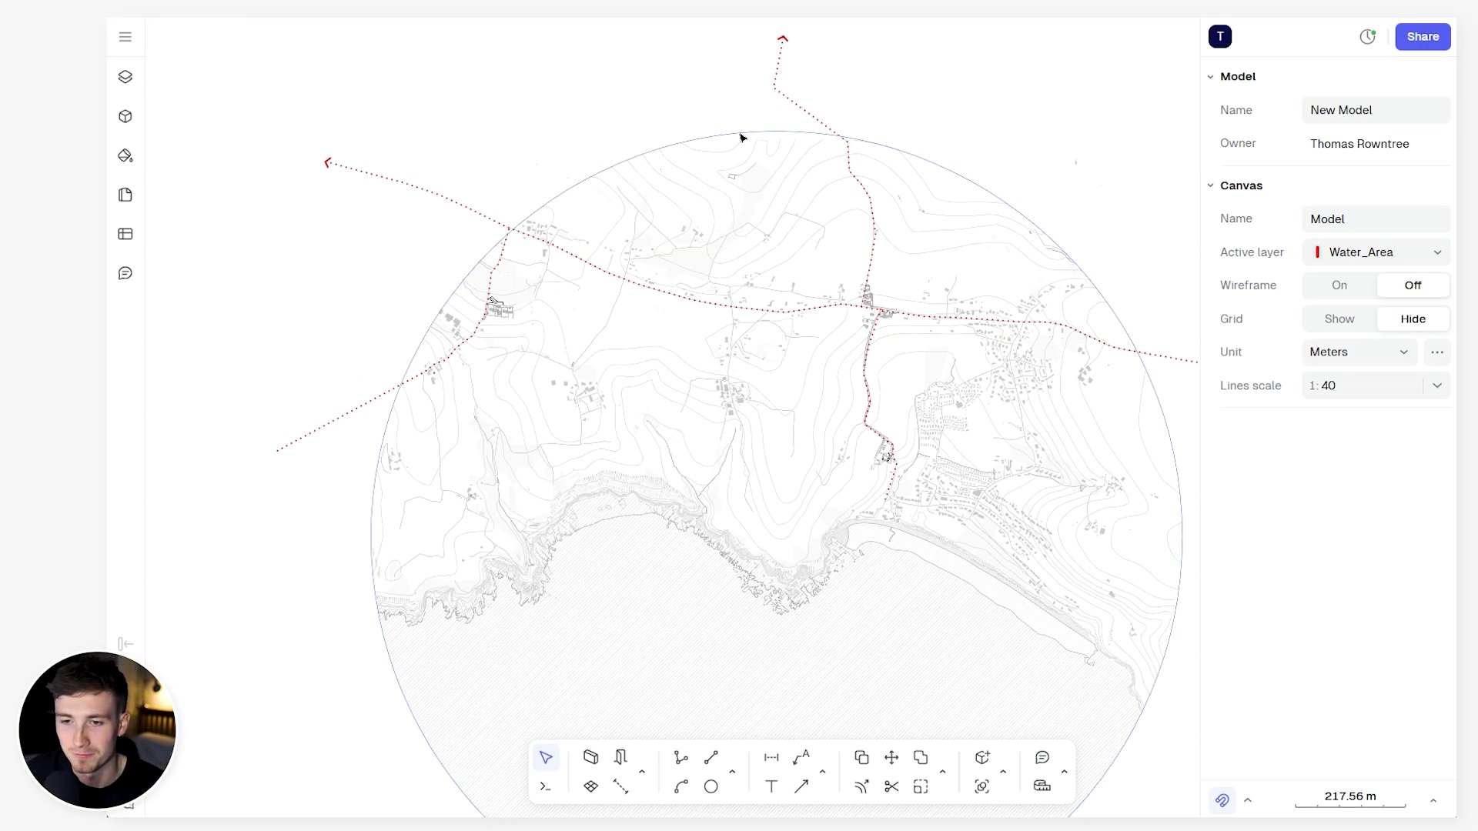
{"action": "middle_click_drag", "start_coordinate": [739, 284], "coordinate": [782, 244]}
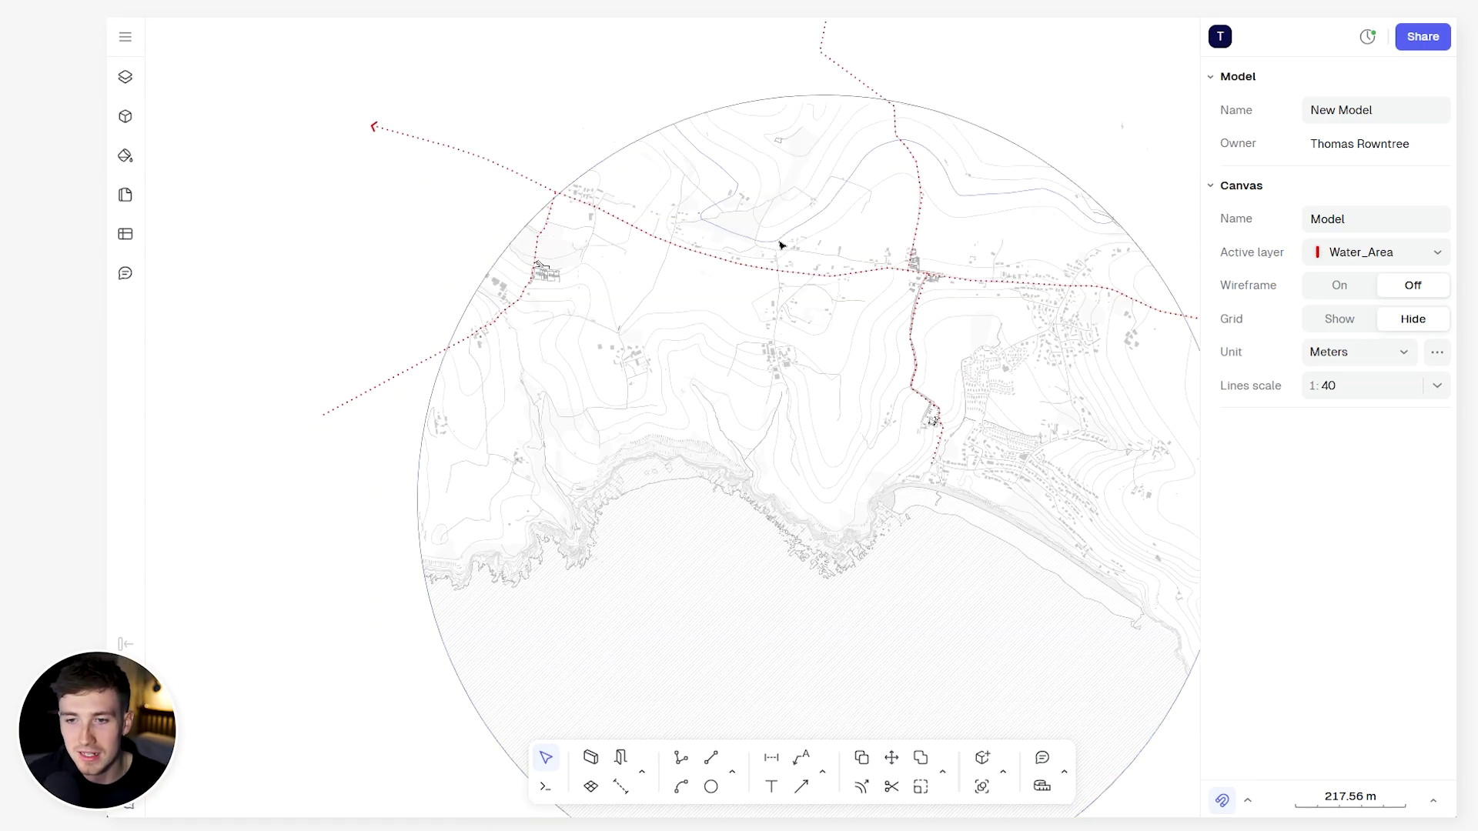
{"action": "middle_click_drag", "start_coordinate": [945, 484], "coordinate": [856, 420]}
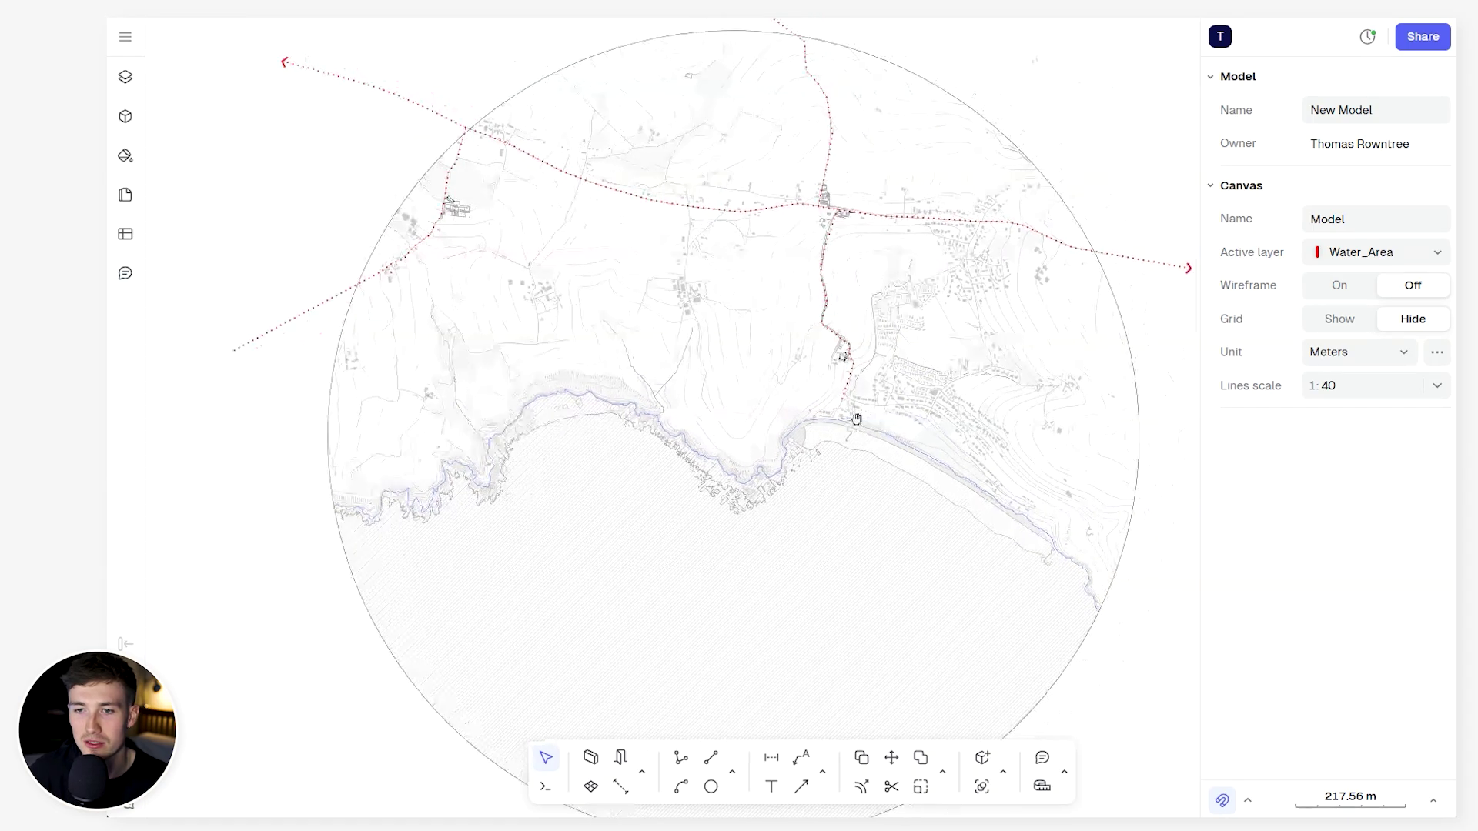
{"action": "middle_click_drag", "start_coordinate": [733, 395], "coordinate": [636, 369]}
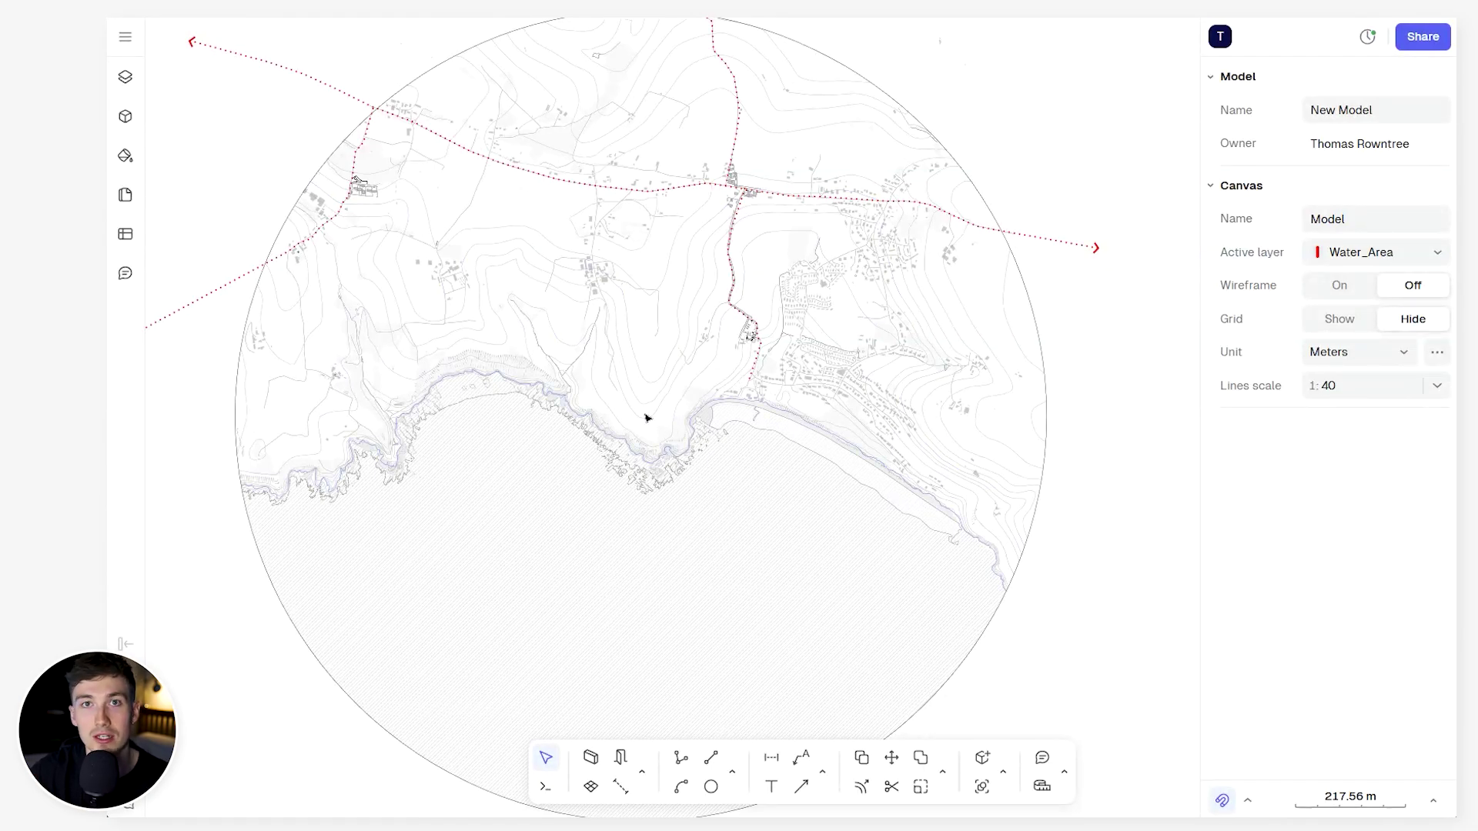
{"action": "left_click", "coordinate": [508, 418]}
{"action": "left_click", "coordinate": [683, 387]}
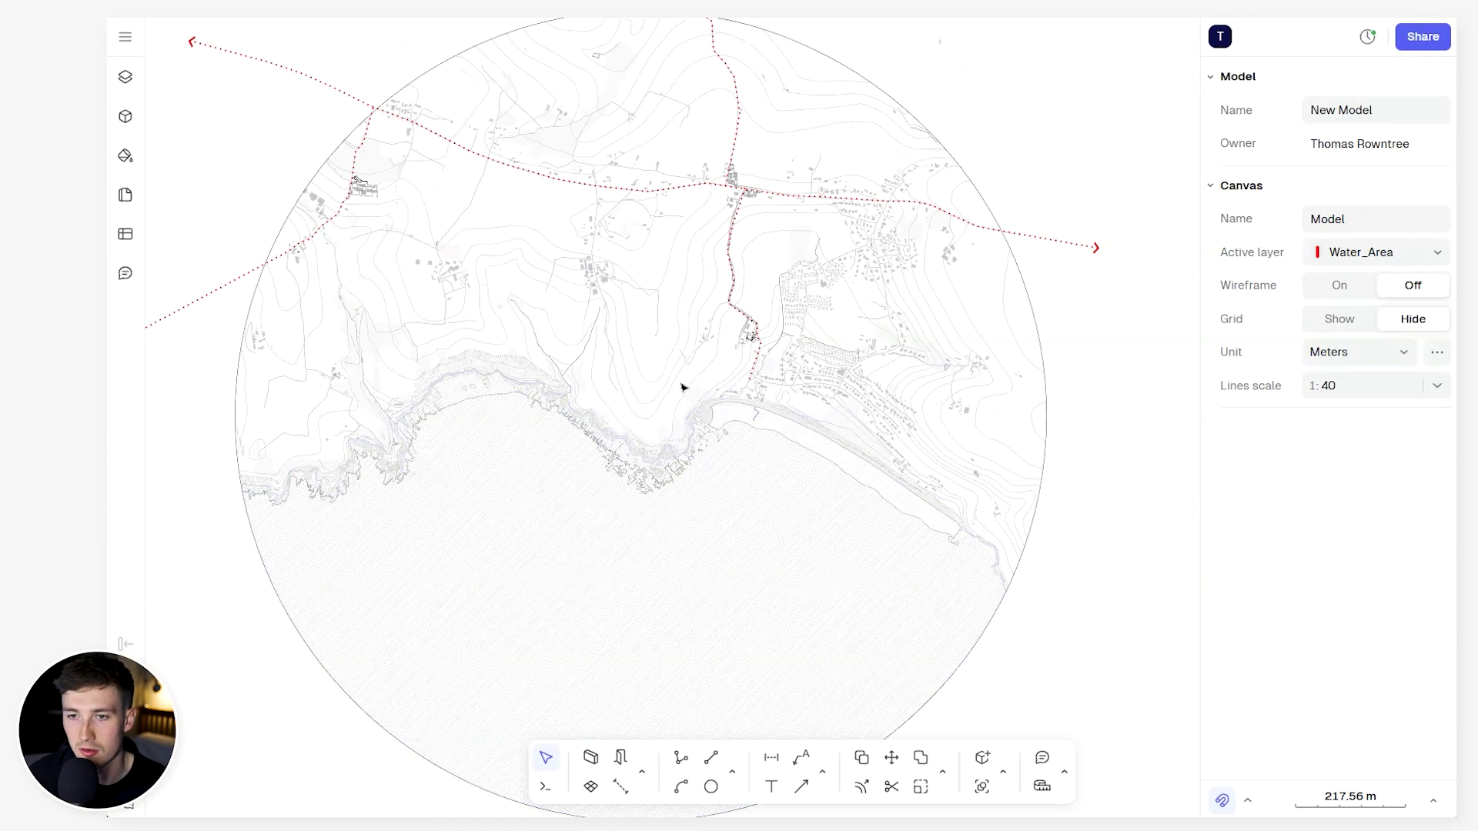
{"action": "left_click", "coordinate": [797, 697]}
{"action": "left_click", "coordinate": [993, 505]}
Draw a circle about 3 m in diameter on the angled building near the map's south-eastern edge
{"action": "scroll", "coordinate": [981, 507], "scroll_direction": "up", "scroll_amount": 5}
{"action": "middle_click_drag", "start_coordinate": [1019, 465], "coordinate": [837, 392]}
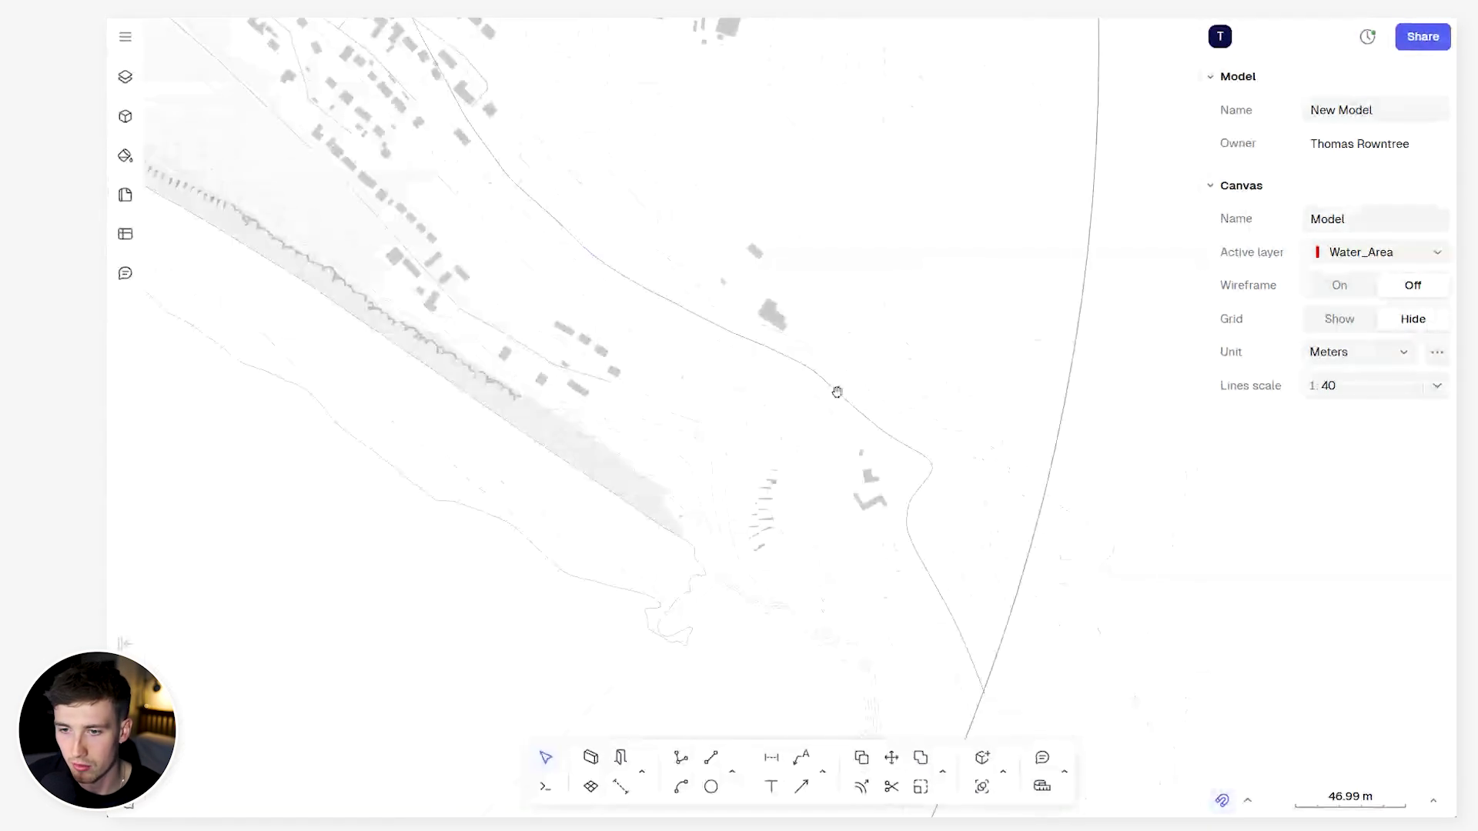
{"action": "key", "text": "c"}
{"action": "scroll", "coordinate": [862, 493], "scroll_direction": "up", "scroll_amount": 5}
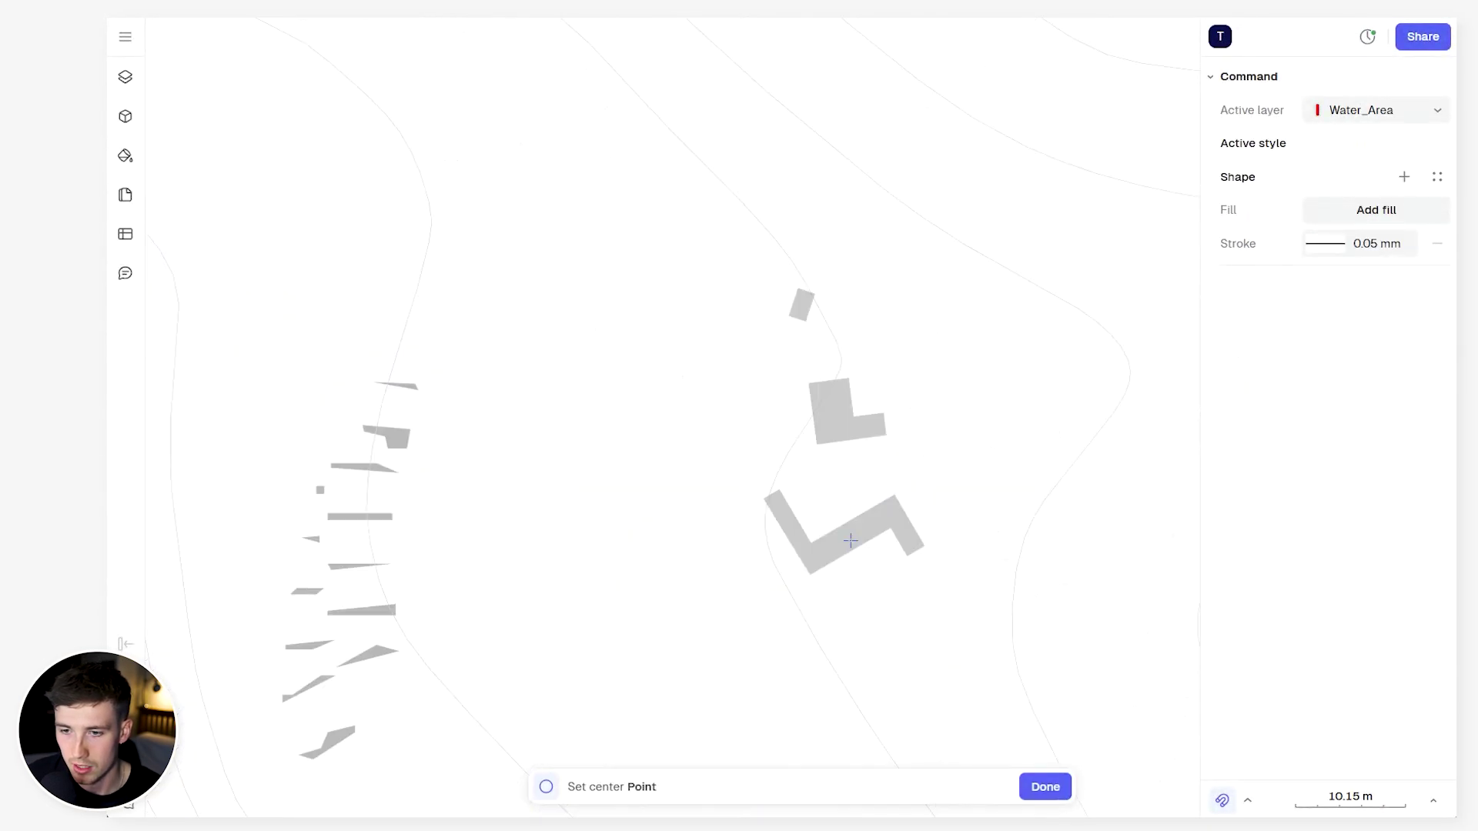
{"action": "left_click", "coordinate": [862, 545]}
{"action": "left_click", "coordinate": [875, 558]}
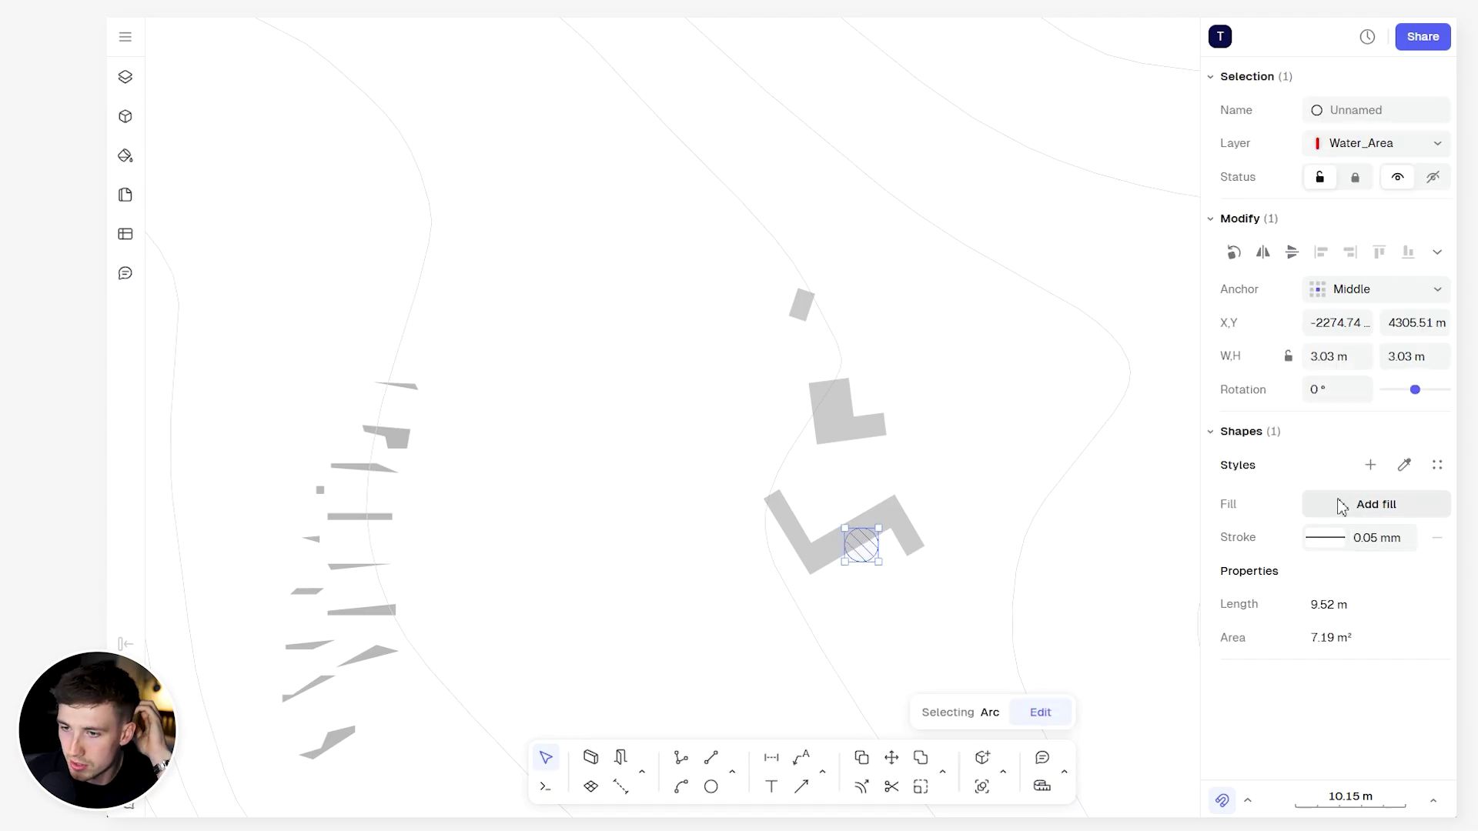
Give the small circle a solid grey 989898 fill and remove its stroke
{"action": "left_click", "coordinate": [1309, 504]}
{"action": "left_click", "coordinate": [1062, 715]}
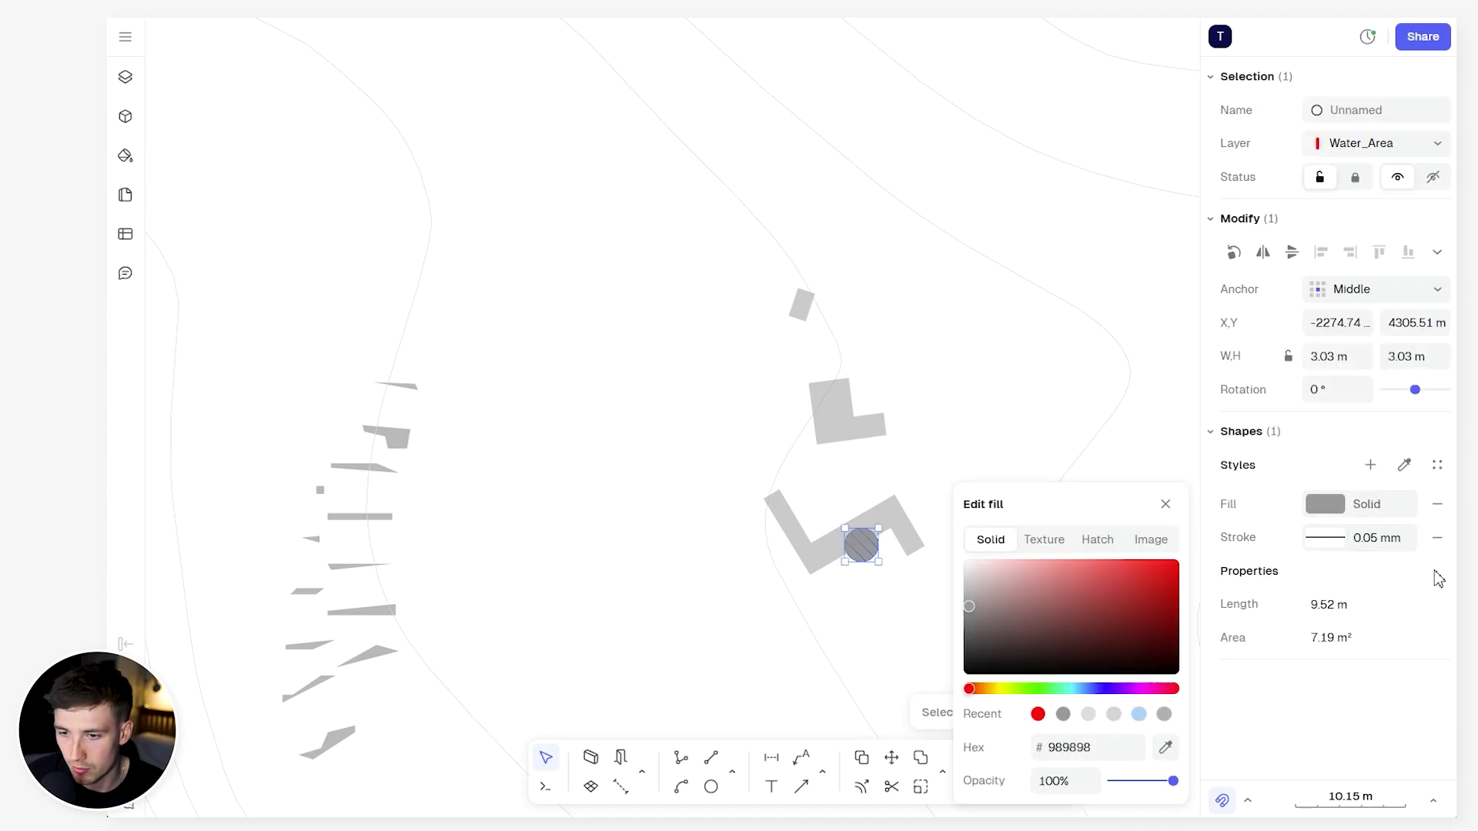
{"action": "left_click", "coordinate": [1438, 537]}
{"action": "scroll", "coordinate": [826, 429], "scroll_direction": "down", "scroll_amount": 5}
{"action": "key", "text": "Escape"}
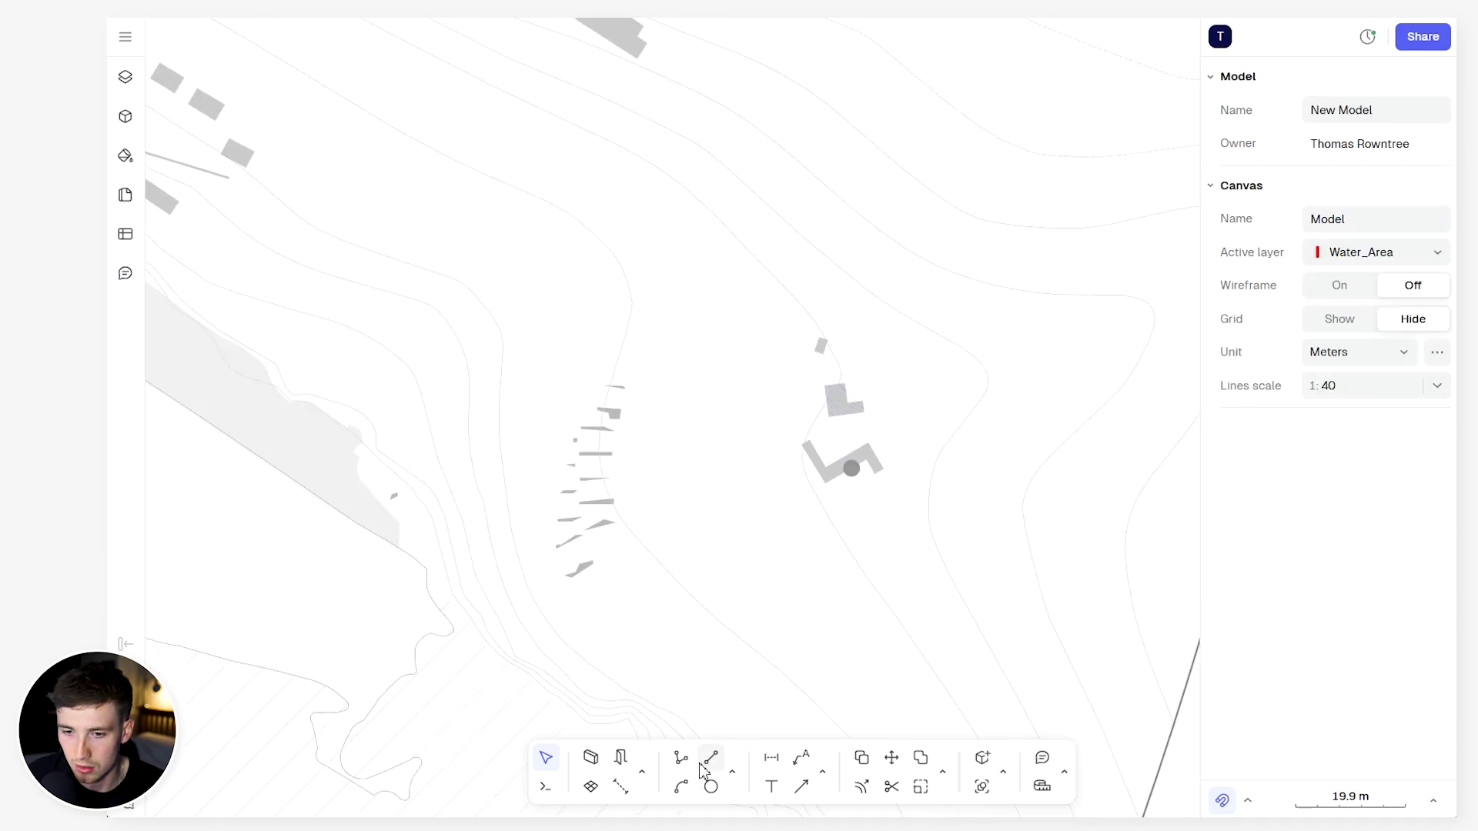
Draw a leader polyline from the grey dot about 86 m south and about 415 m east, past the map boundary
{"action": "left_click", "coordinate": [711, 756]}
{"action": "scroll", "coordinate": [863, 444], "scroll_direction": "up", "scroll_amount": 6}
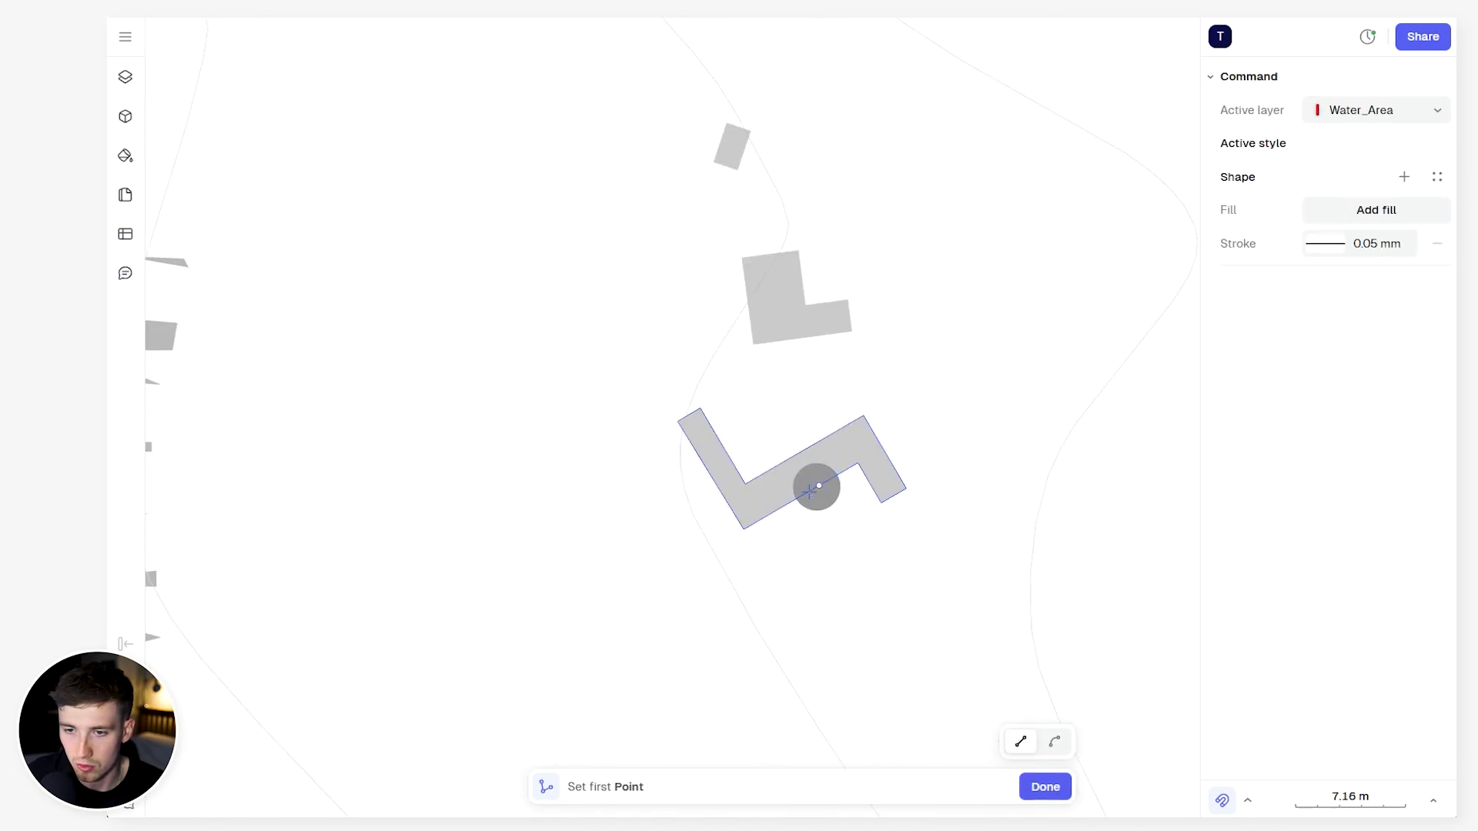
{"action": "left_click", "coordinate": [810, 491]}
{"action": "scroll", "coordinate": [814, 537], "scroll_direction": "down", "scroll_amount": 8}
{"action": "middle_click_drag", "start_coordinate": [777, 639], "coordinate": [795, 320]}
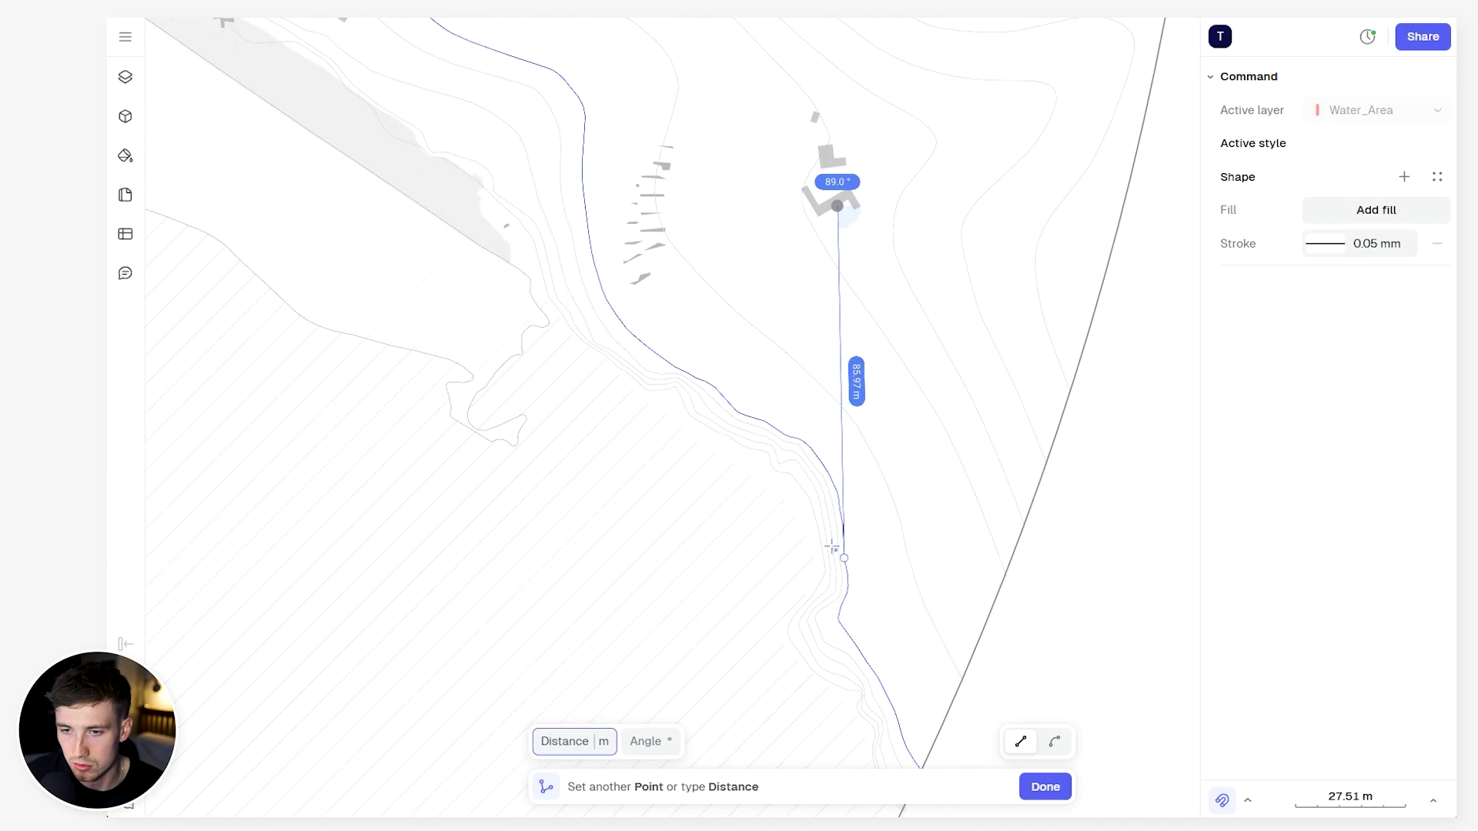
{"action": "scroll", "coordinate": [834, 546], "scroll_direction": "down", "scroll_amount": 15}
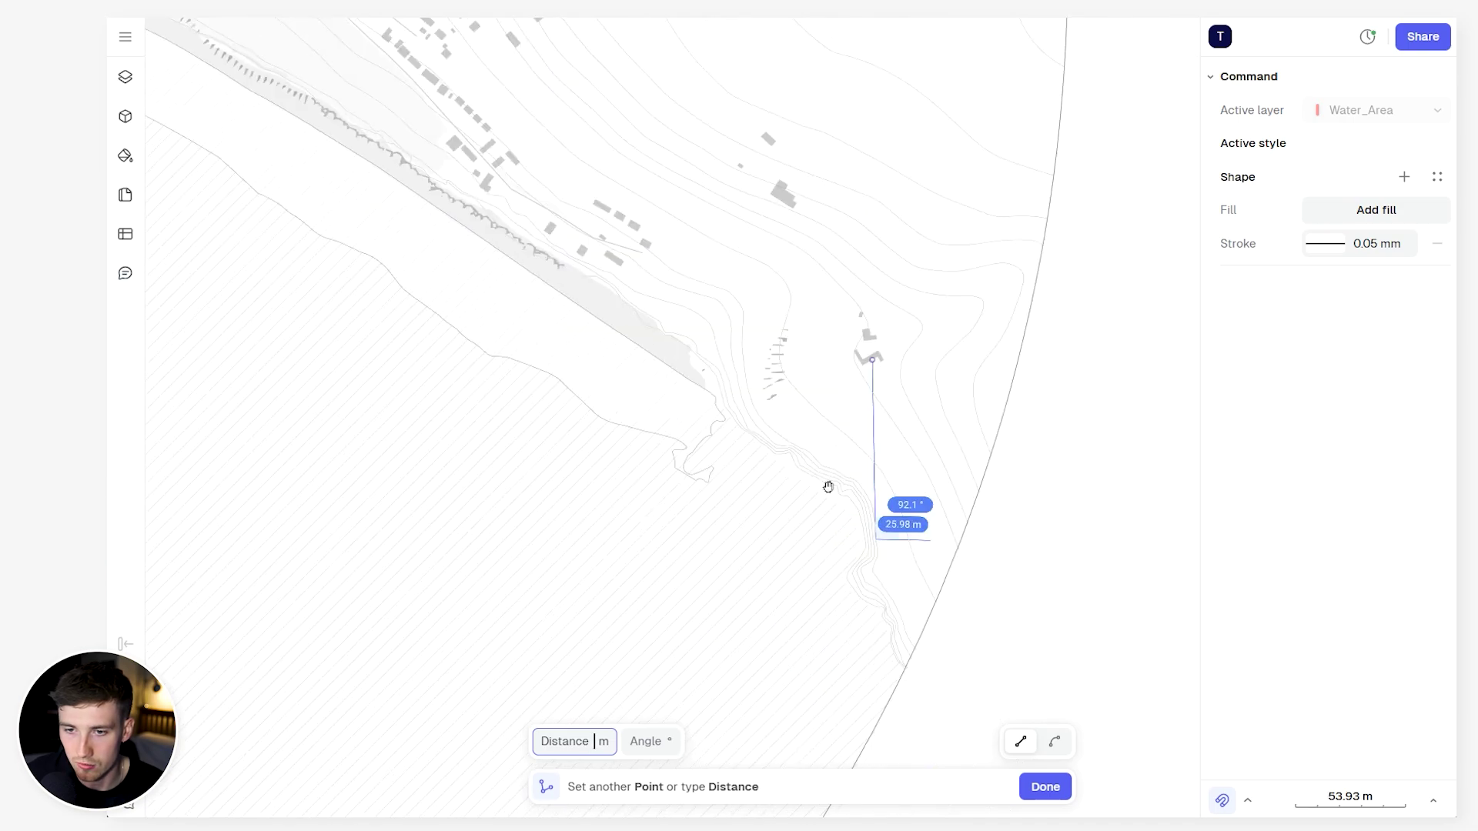
{"action": "left_click", "coordinate": [895, 460]}
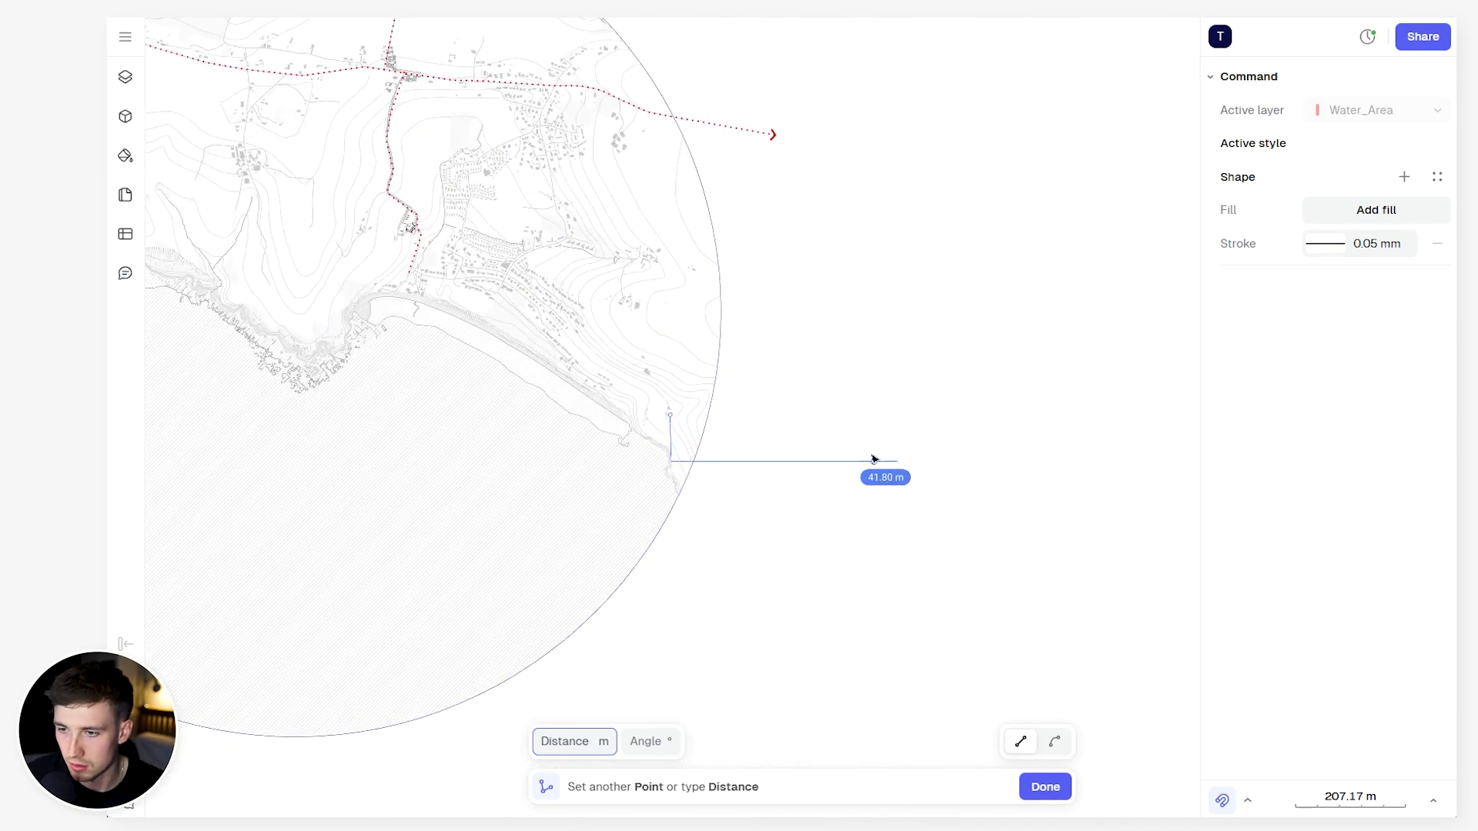
{"action": "key", "text": "Return"}
Recolour the leader polyline's stroke with the recently used grey
{"action": "scroll", "coordinate": [872, 456], "scroll_direction": "up", "scroll_amount": 3}
{"action": "left_click", "coordinate": [1330, 538]}
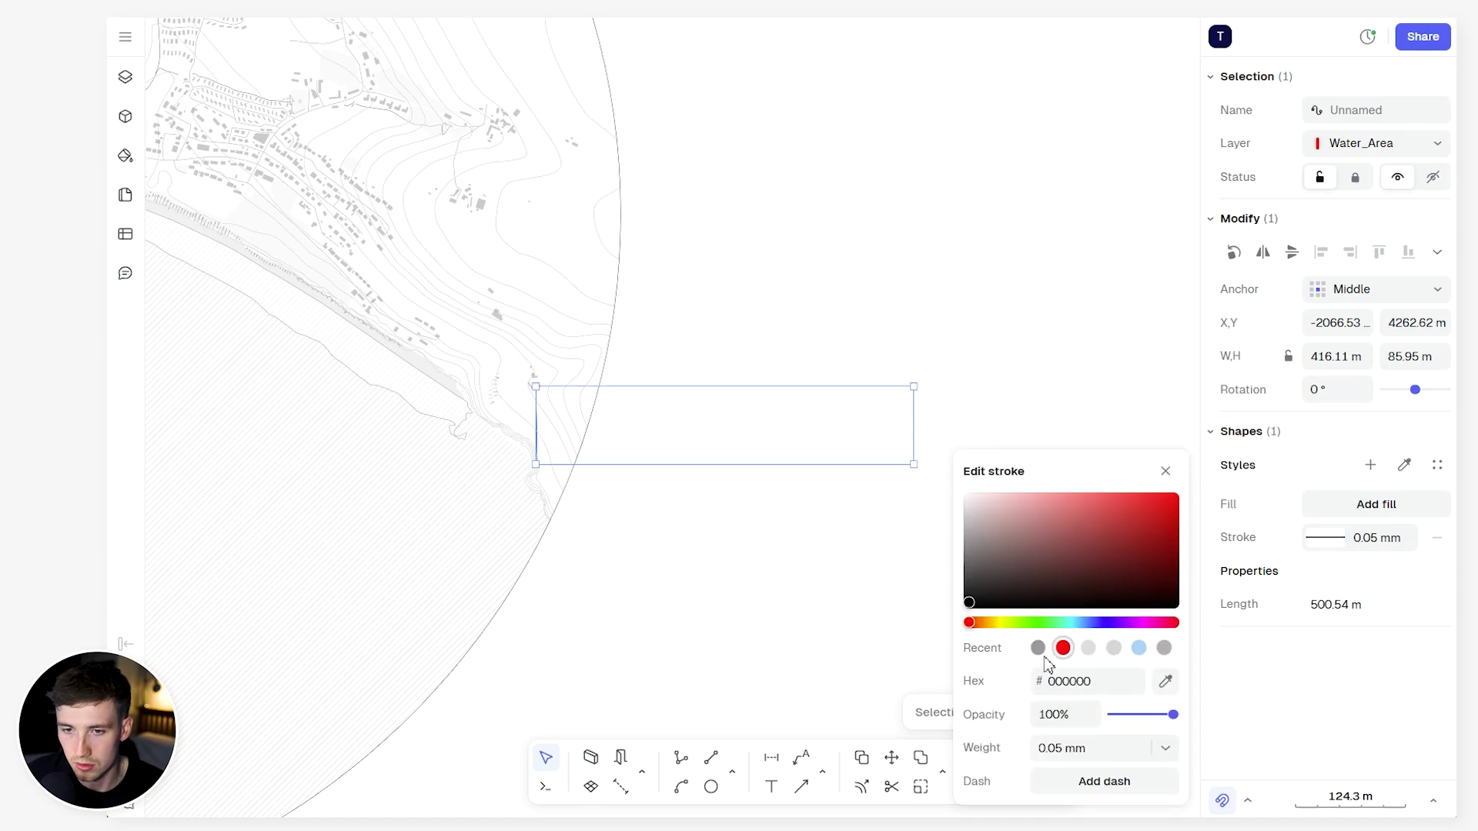
{"action": "left_click", "coordinate": [1033, 643]}
{"action": "left_click", "coordinate": [891, 293]}
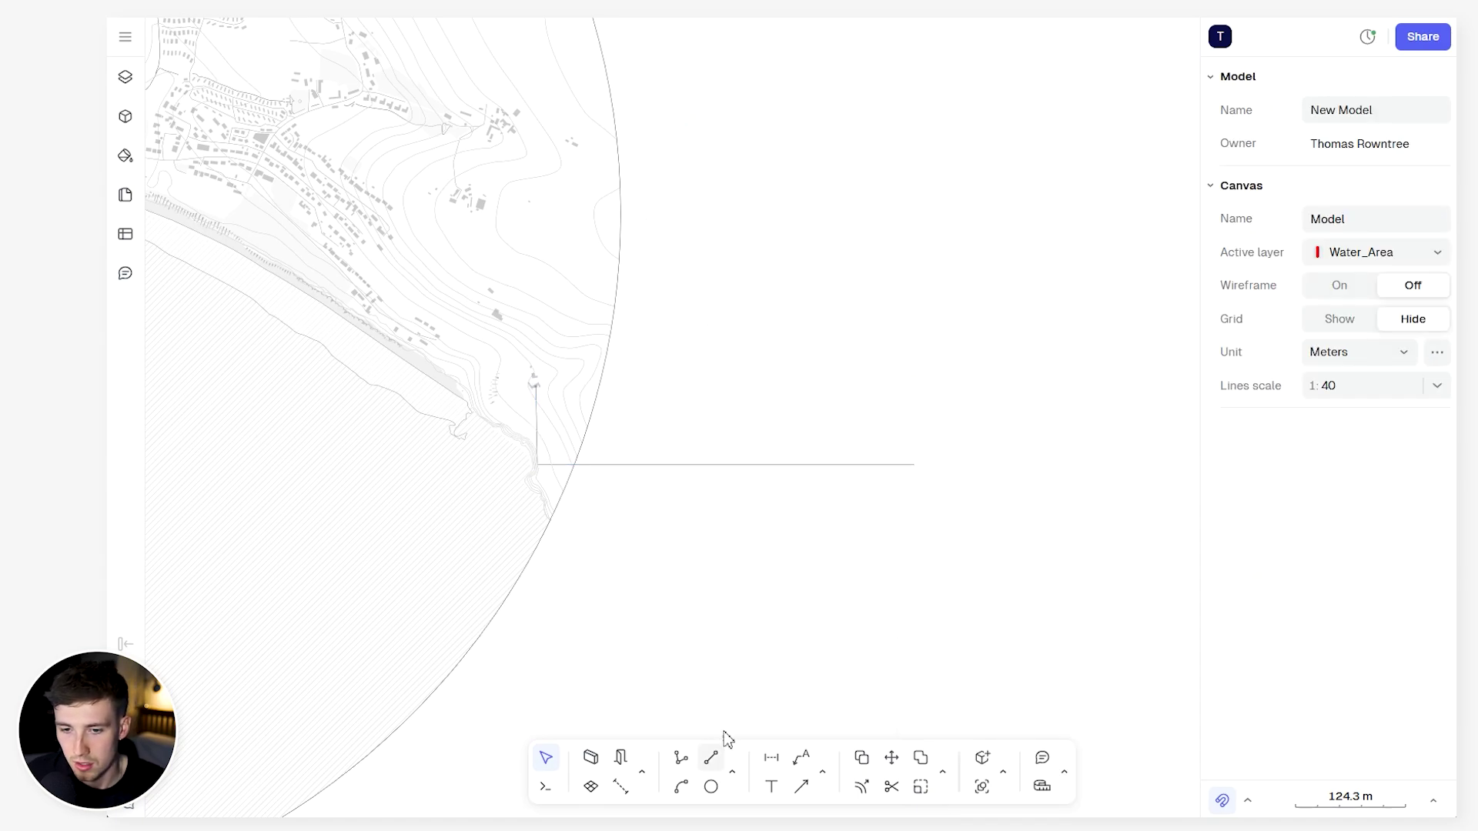
Draw a square frame at the leader line's eastern end and centre its left side on the line
{"action": "middle_click_drag", "start_coordinate": [919, 577], "coordinate": [905, 575]}
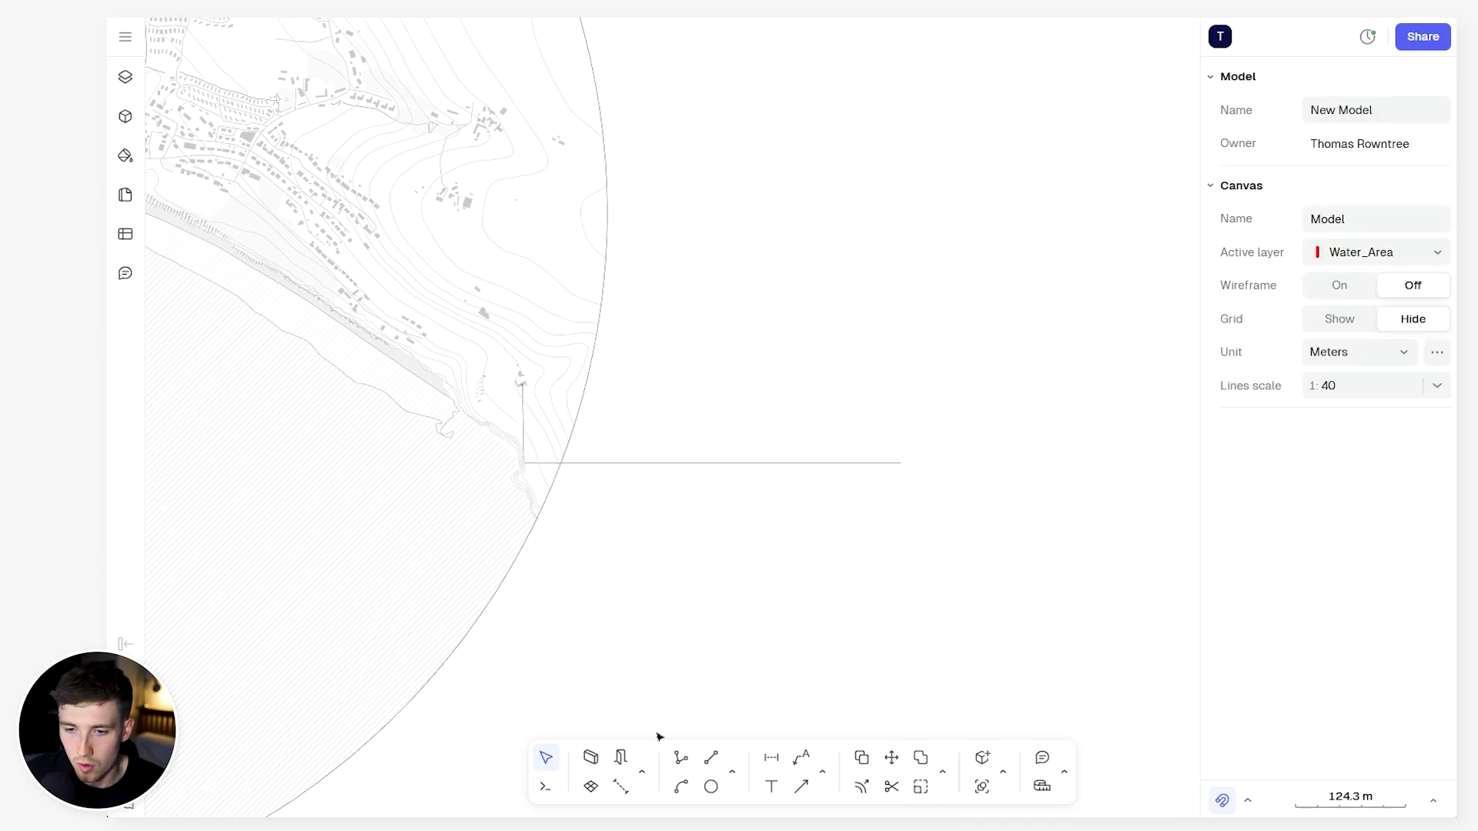
{"action": "left_click", "coordinate": [732, 774]}
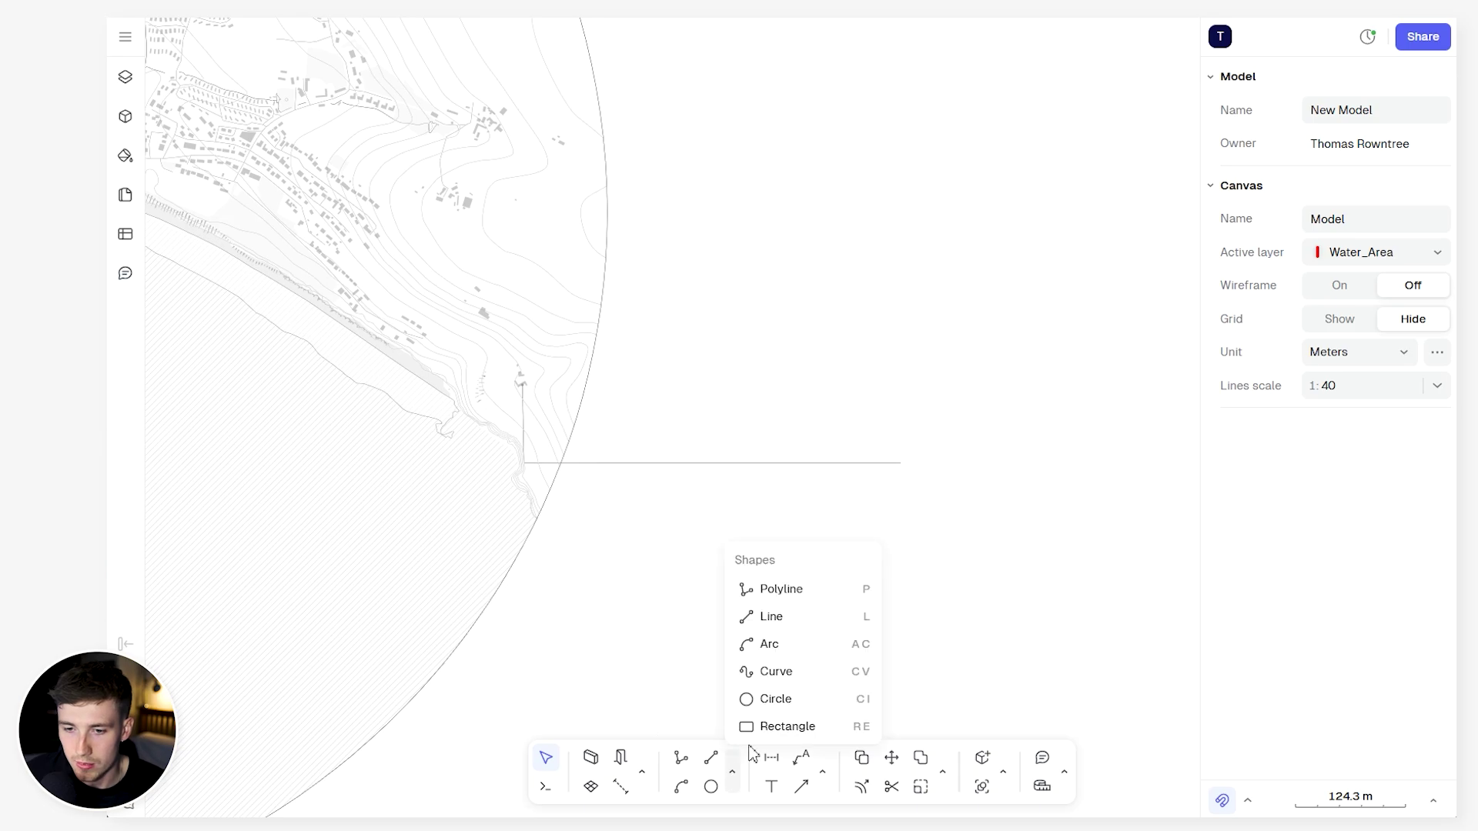
{"action": "left_click", "coordinate": [783, 727]}
{"action": "left_click", "coordinate": [900, 463]}
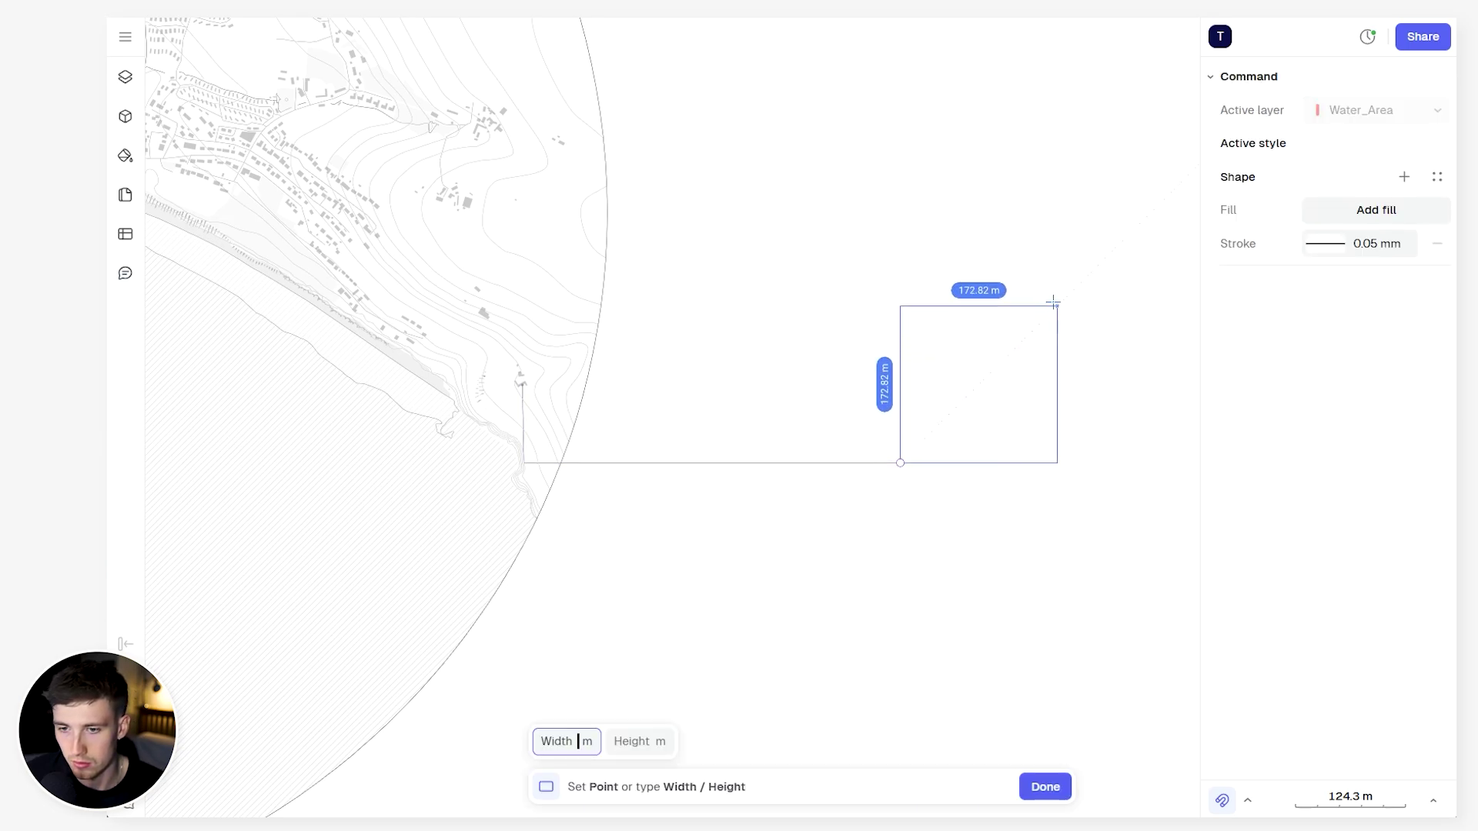
{"action": "left_click", "coordinate": [1057, 305]}
{"action": "left_click_drag", "start_coordinate": [900, 352], "coordinate": [901, 439]}
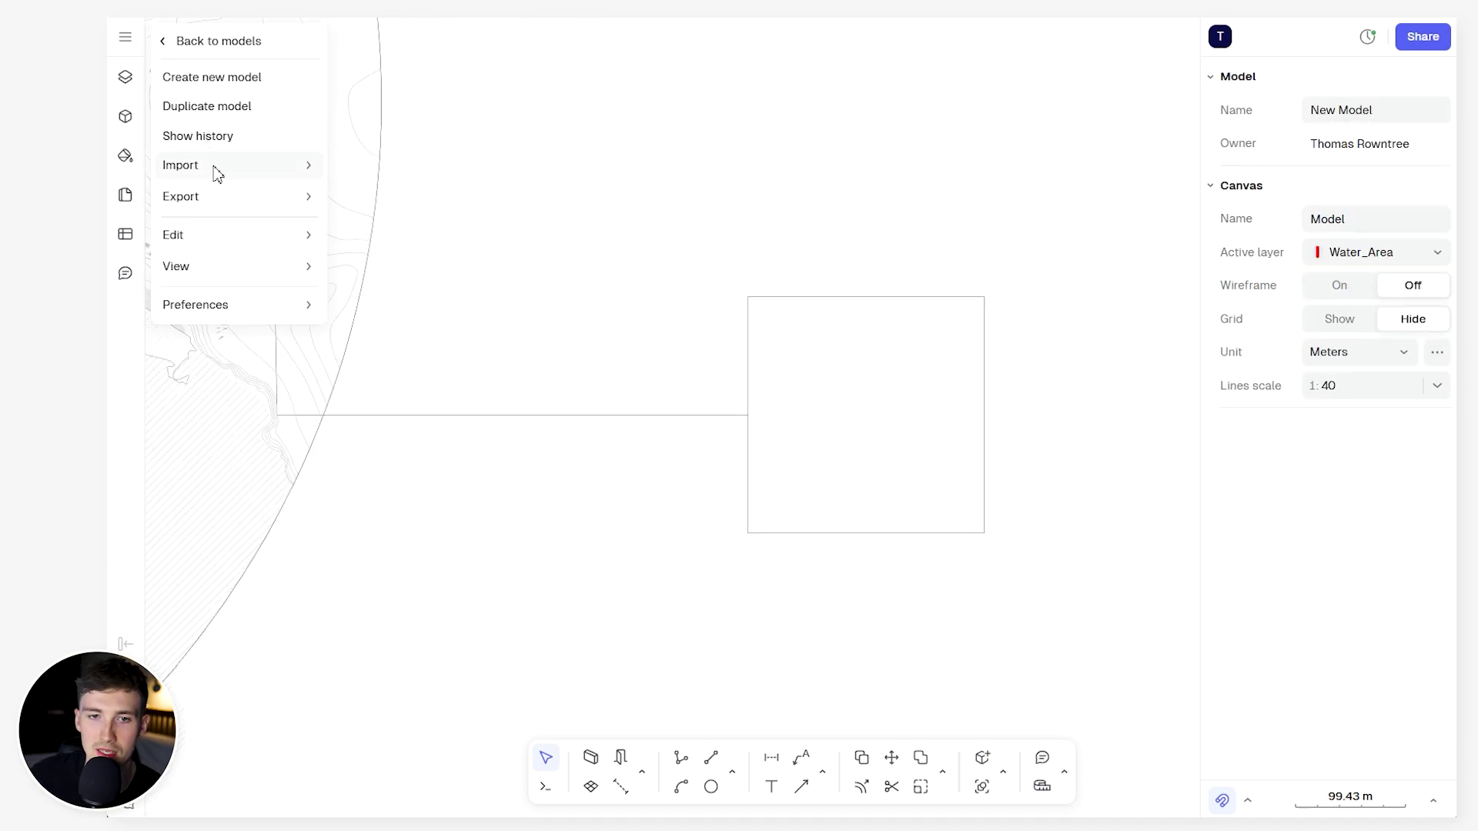
Import the Local_3 image into the model
{"action": "mouse_move", "coordinate": [217, 169]}
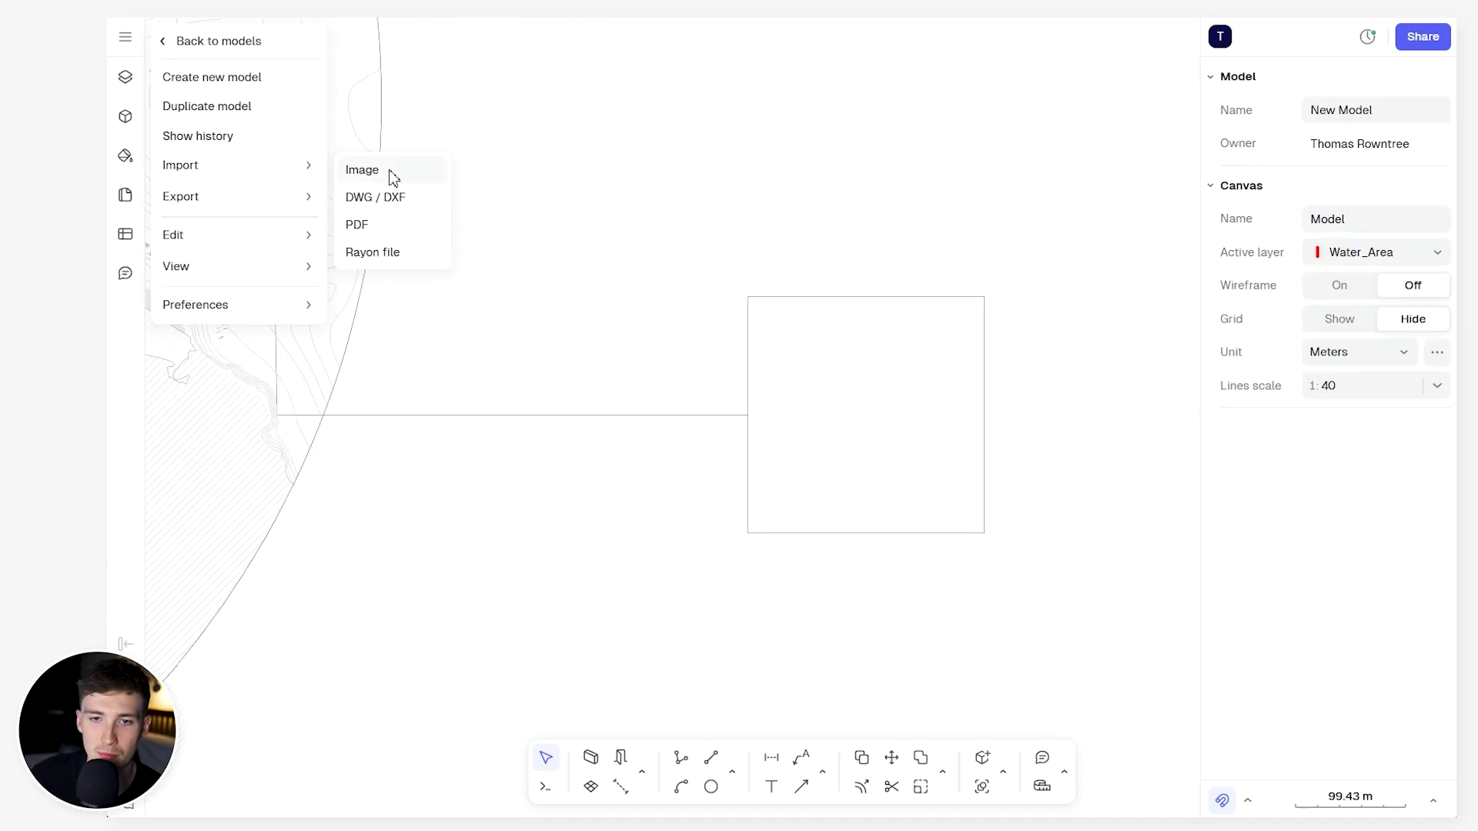
{"action": "left_click", "coordinate": [388, 173]}
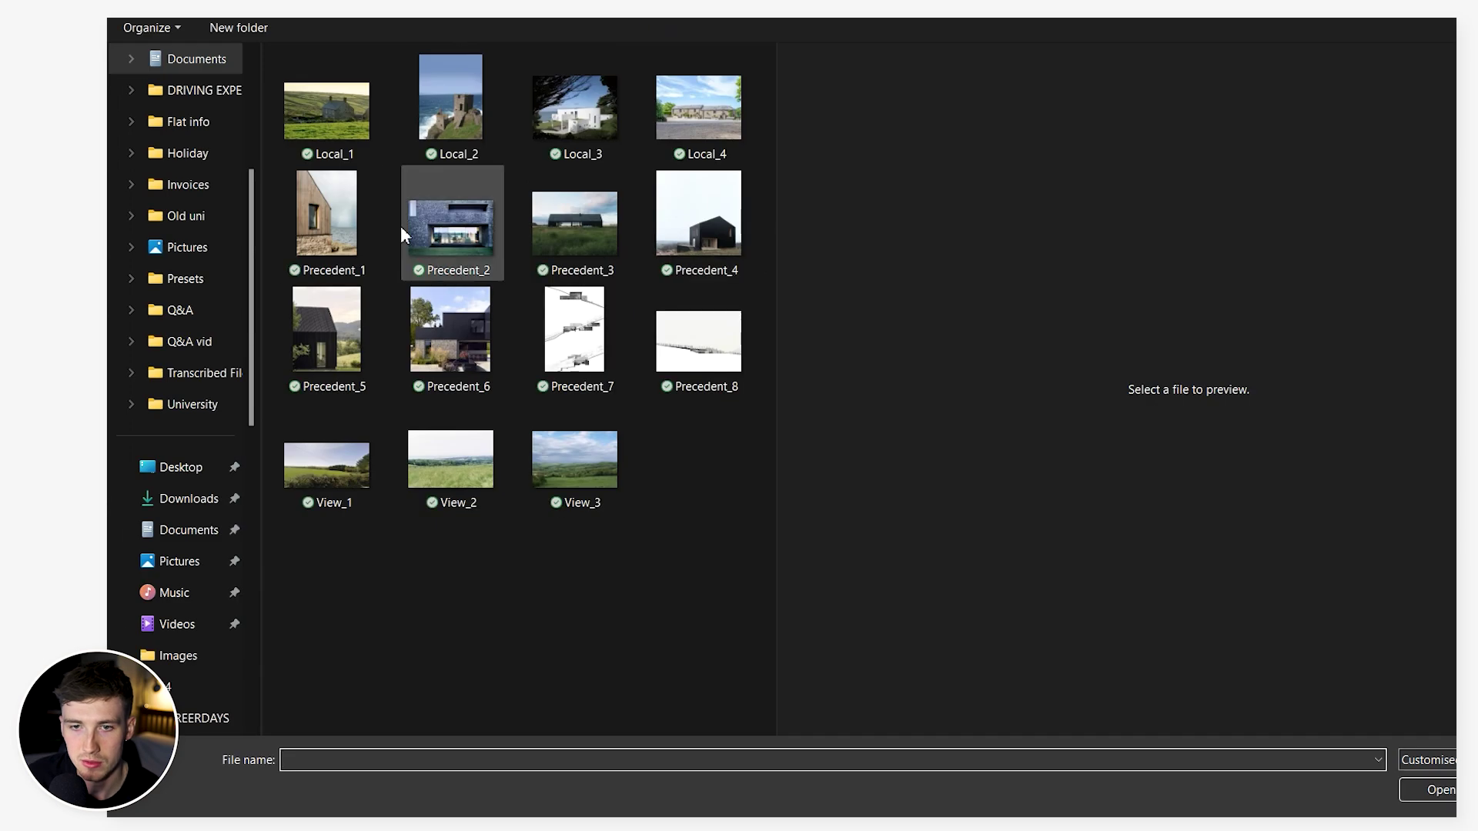
{"action": "left_click", "coordinate": [576, 108]}
{"action": "left_click", "coordinate": [1428, 790]}
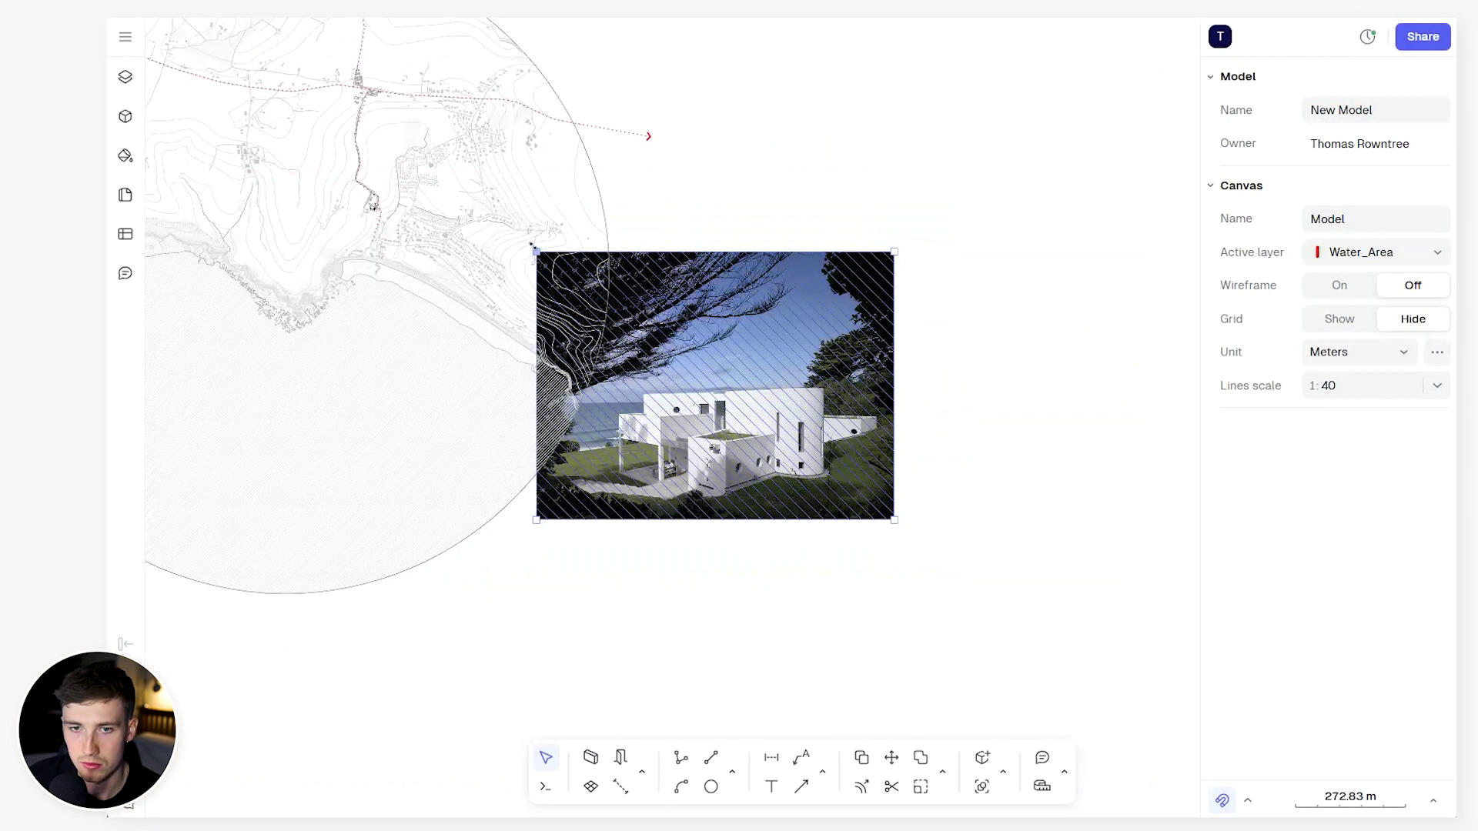
Place the Local_3 image at the square frame's upper-left corner and scale it to about 278 by 208 m
{"action": "left_click_drag", "start_coordinate": [535, 250], "coordinate": [795, 376]}
{"action": "scroll", "coordinate": [794, 375], "scroll_direction": "up", "scroll_amount": 3}
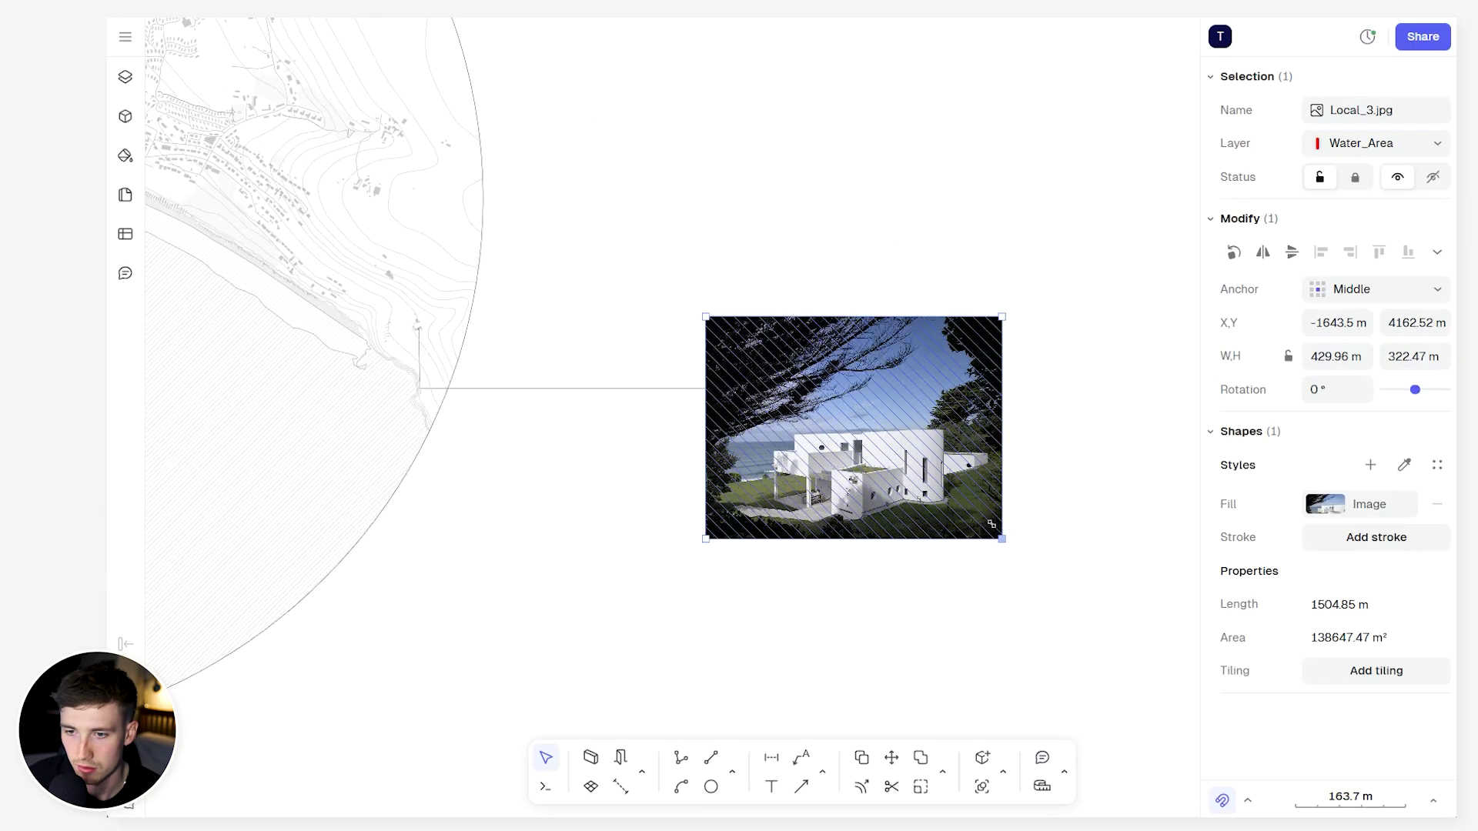
{"action": "left_click_drag", "start_coordinate": [991, 524], "coordinate": [897, 442]}
{"action": "scroll", "coordinate": [730, 360], "scroll_direction": "up", "scroll_amount": 5}
{"action": "scroll", "coordinate": [765, 397], "scroll_direction": "right", "scroll_amount": 2}
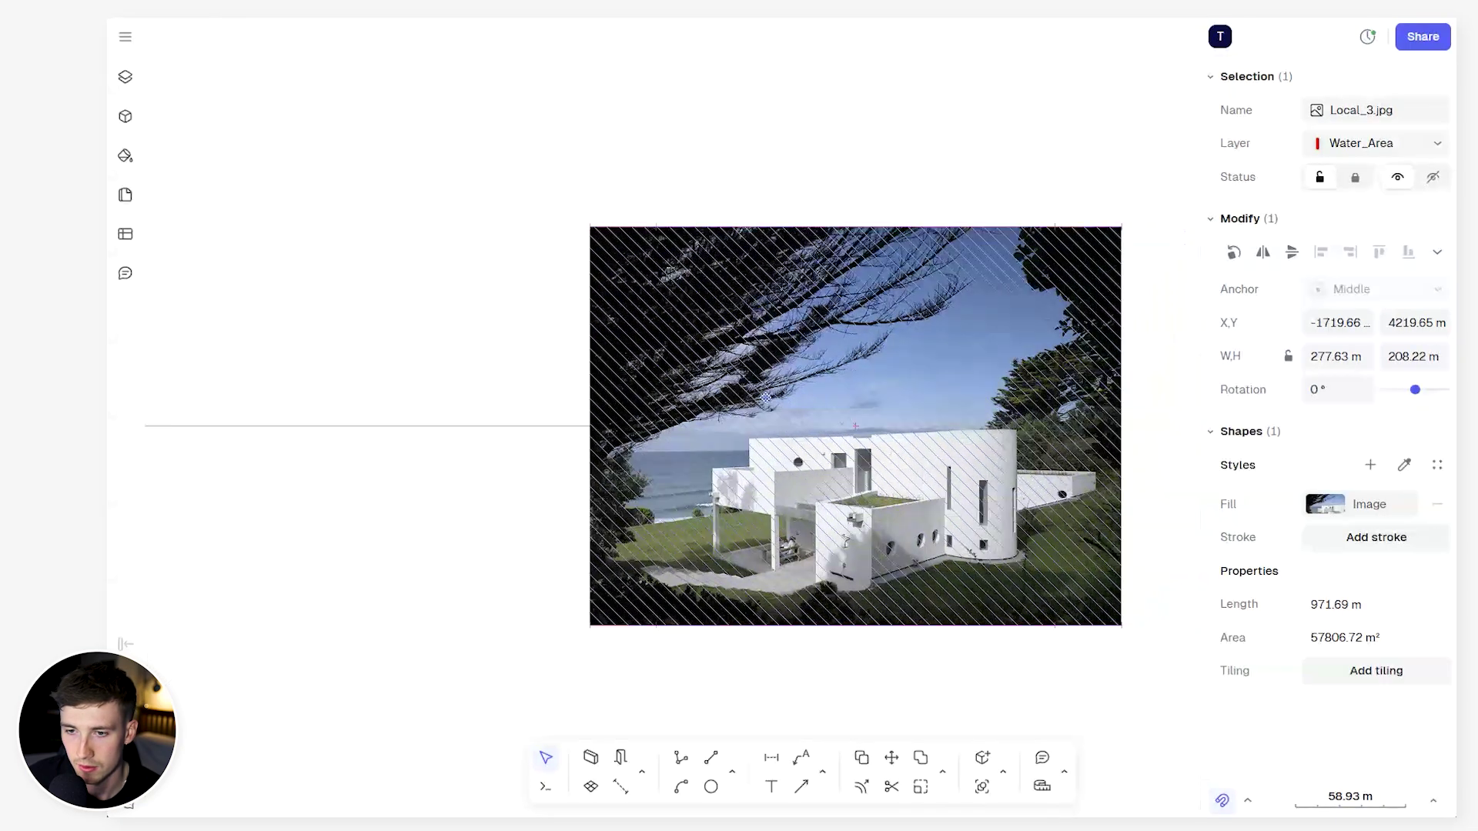
Crop the Local_3 image towards a square by moving its two right corners and upper-left corner inward
{"action": "double_click", "coordinate": [1101, 251]}
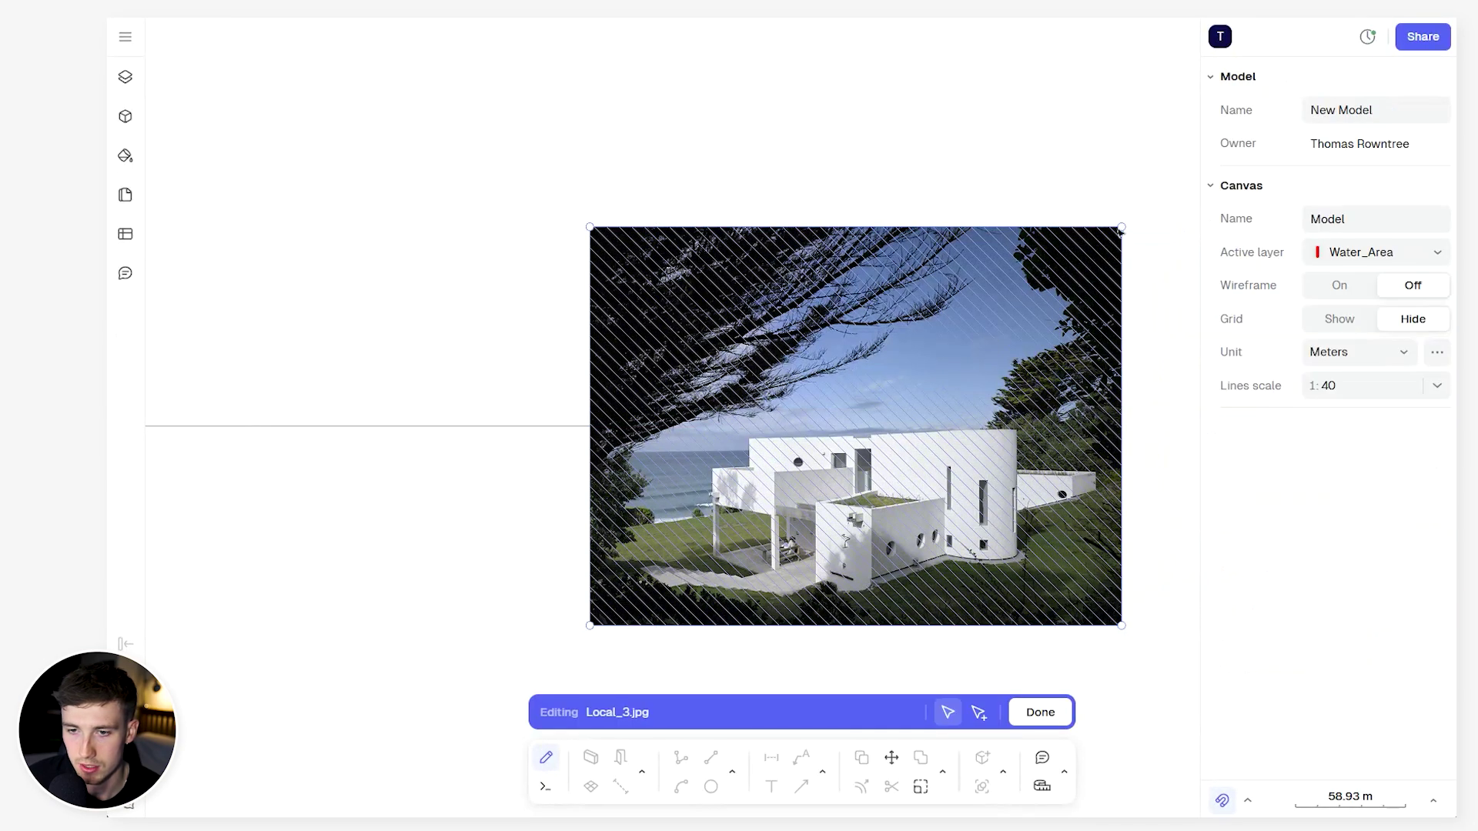
{"action": "left_click_drag", "start_coordinate": [1121, 228], "coordinate": [1055, 227]}
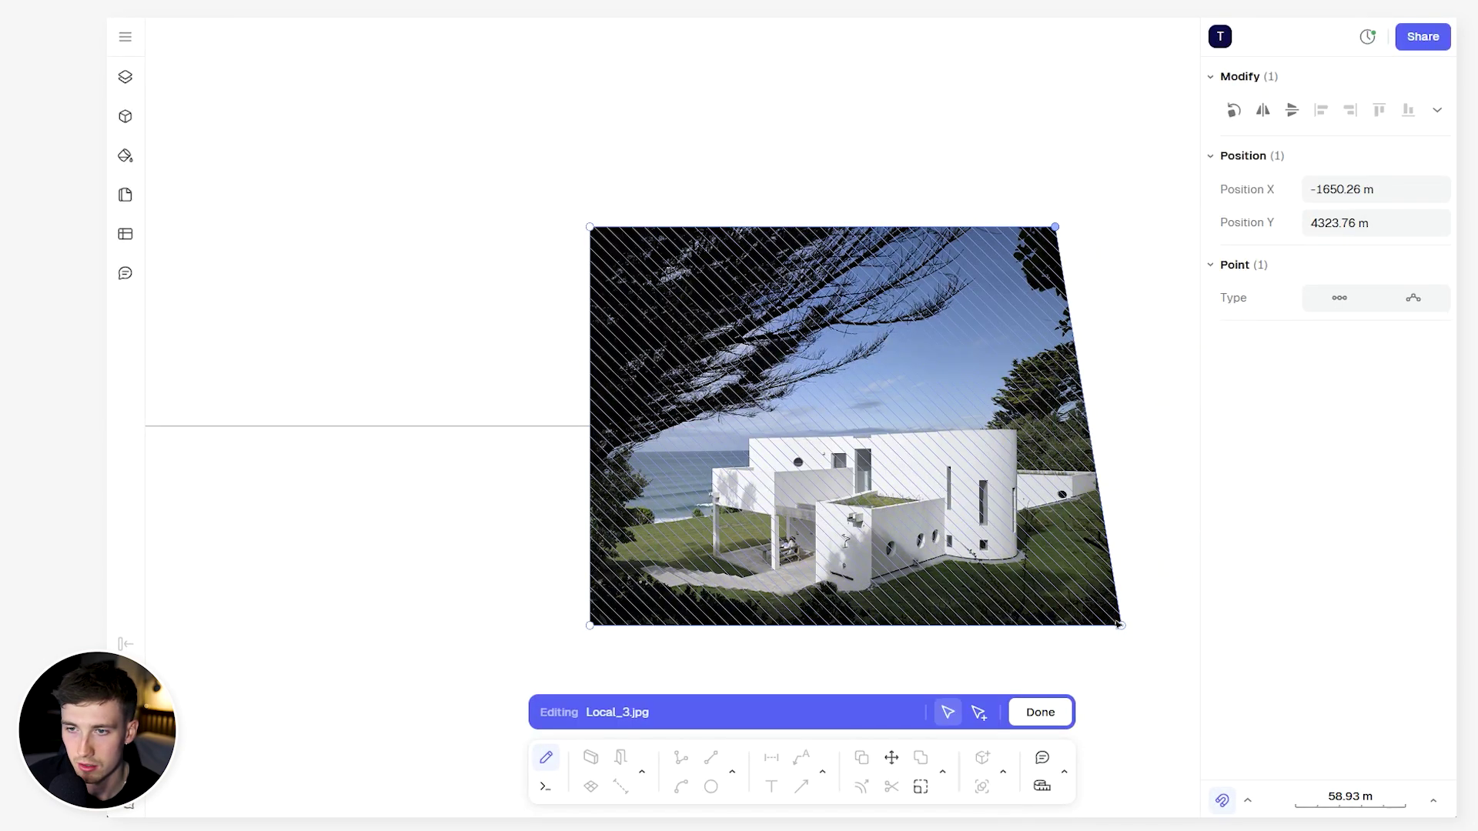
{"action": "left_click_drag", "start_coordinate": [1120, 626], "coordinate": [1054, 625]}
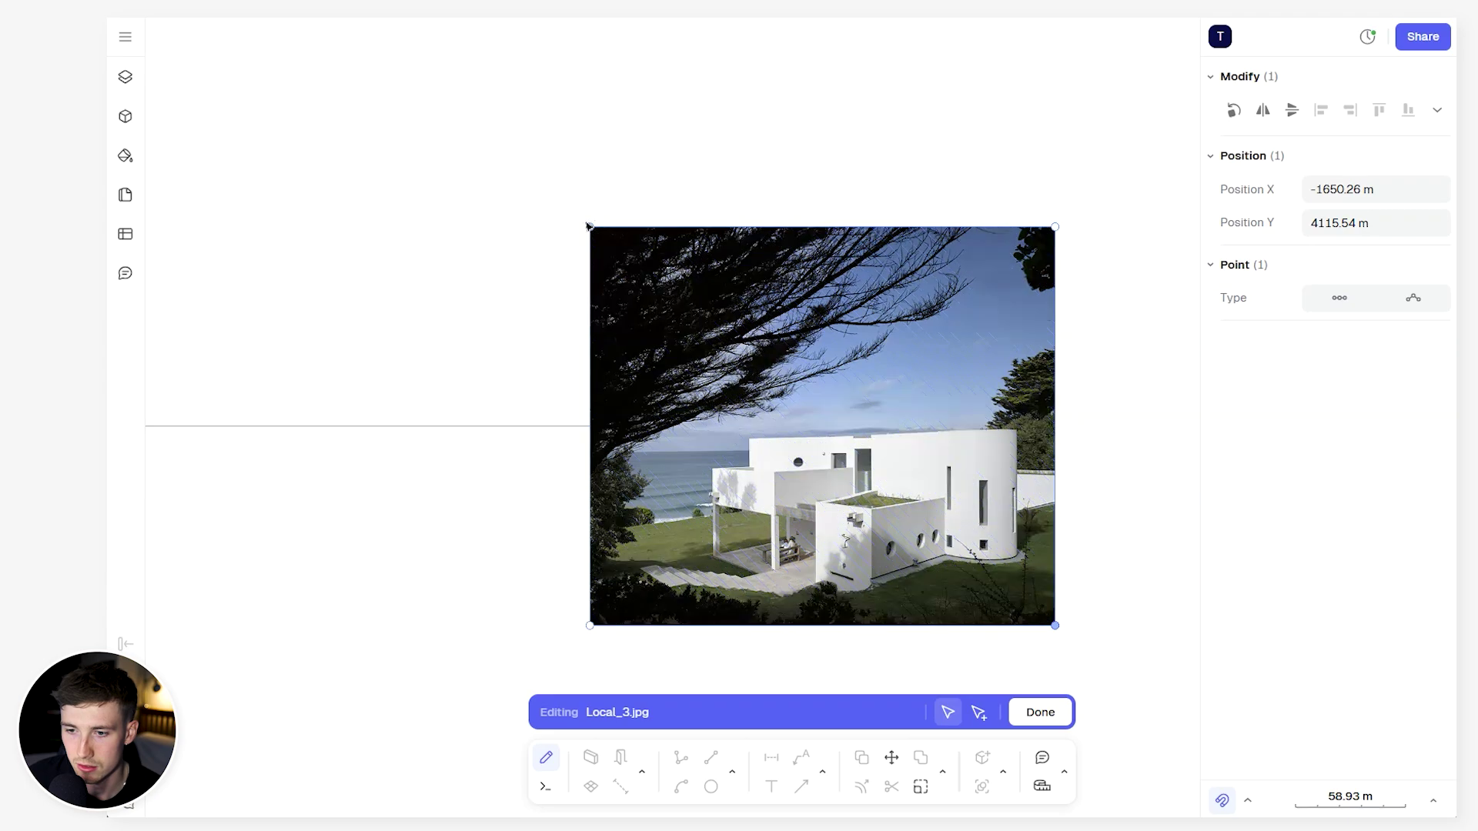
{"action": "left_click_drag", "start_coordinate": [616, 221], "coordinate": [656, 227]}
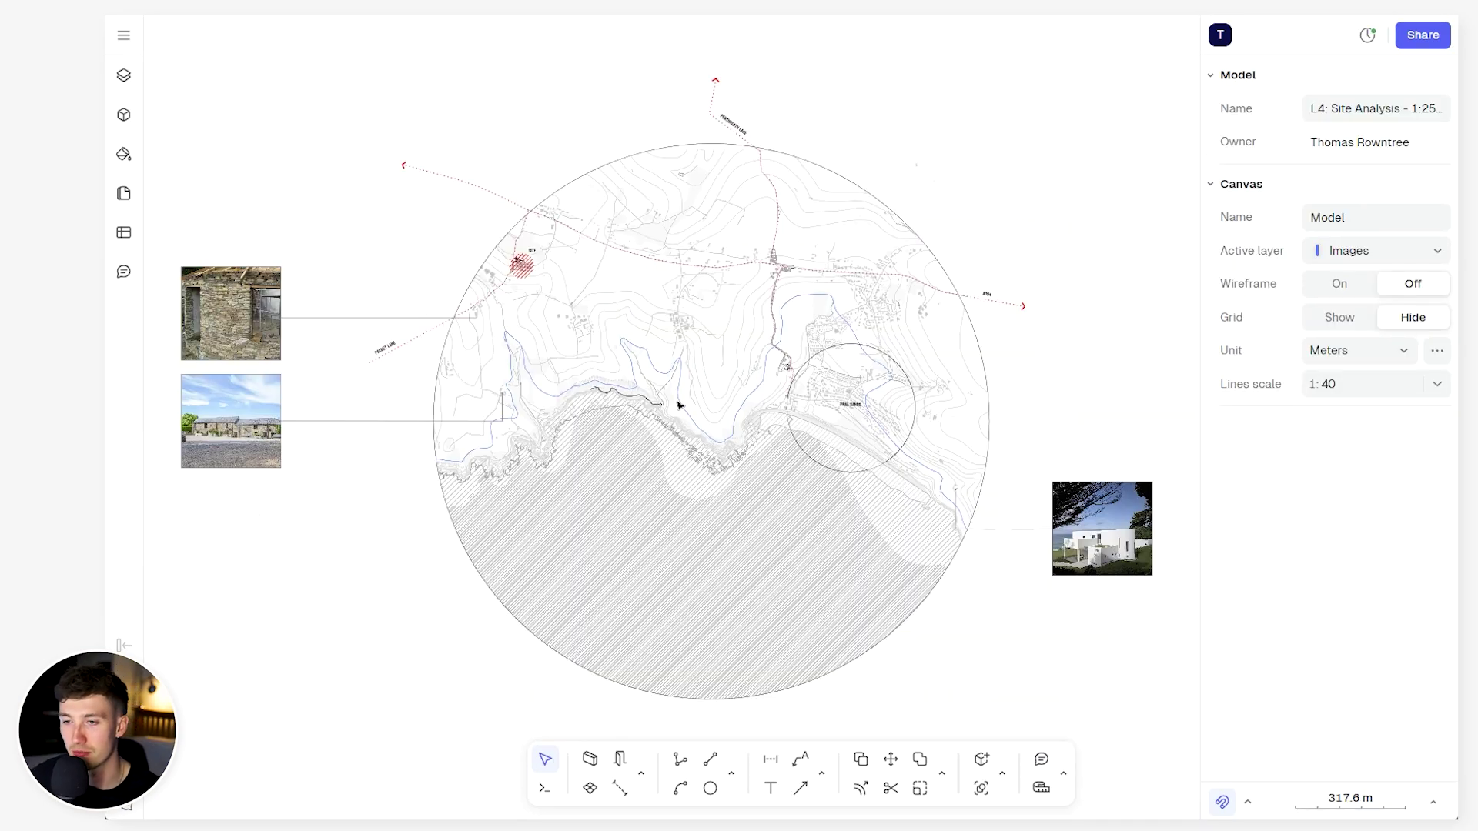
Examine the finished site analysis map, including its route labels, site marker, hatched sea and linked photographs
{"action": "scroll", "coordinate": [702, 308], "scroll_direction": "up", "scroll_amount": 5}
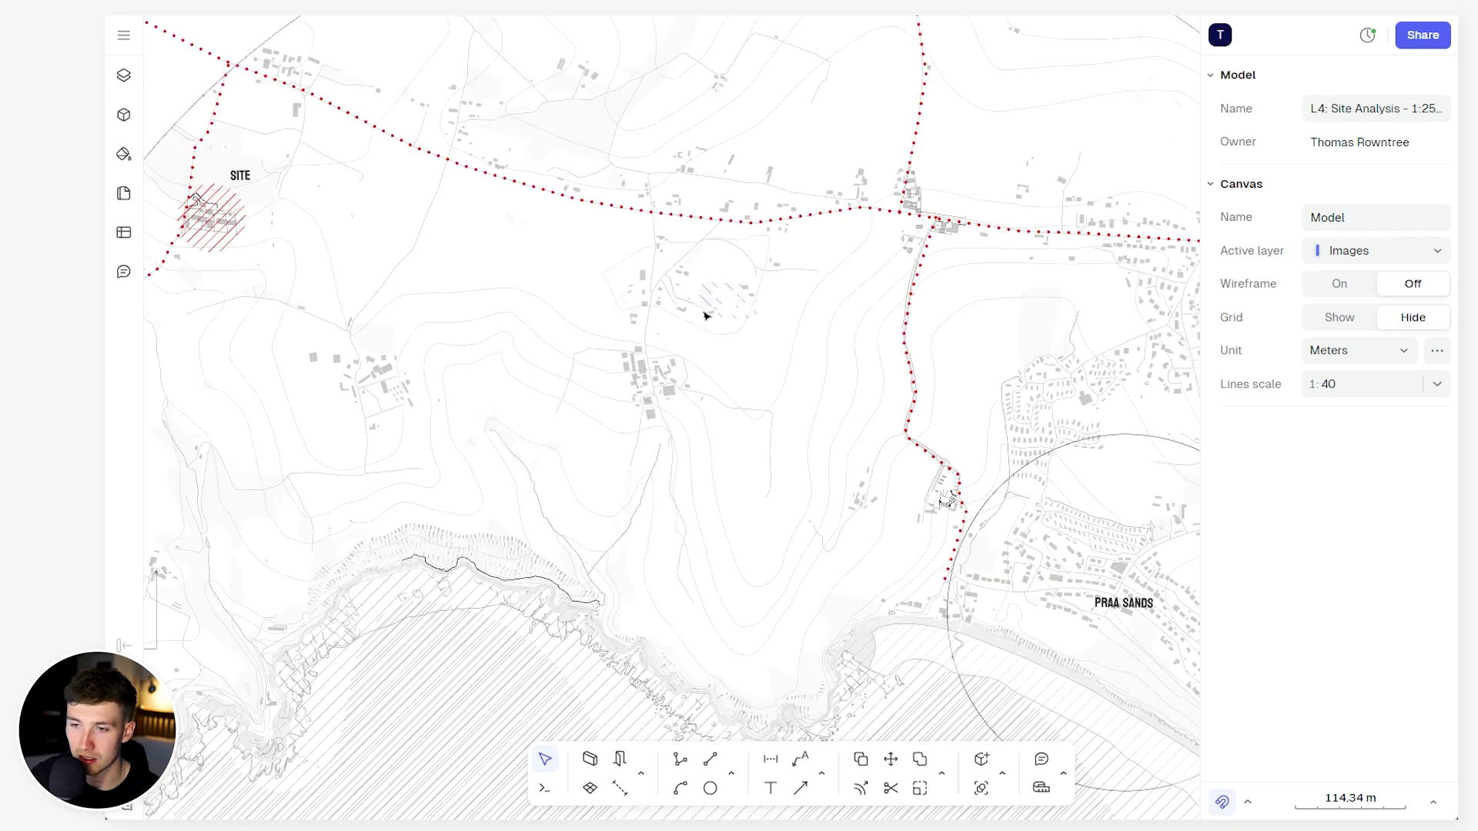
{"action": "scroll", "coordinate": [704, 354], "scroll_direction": "down", "scroll_amount": 6}
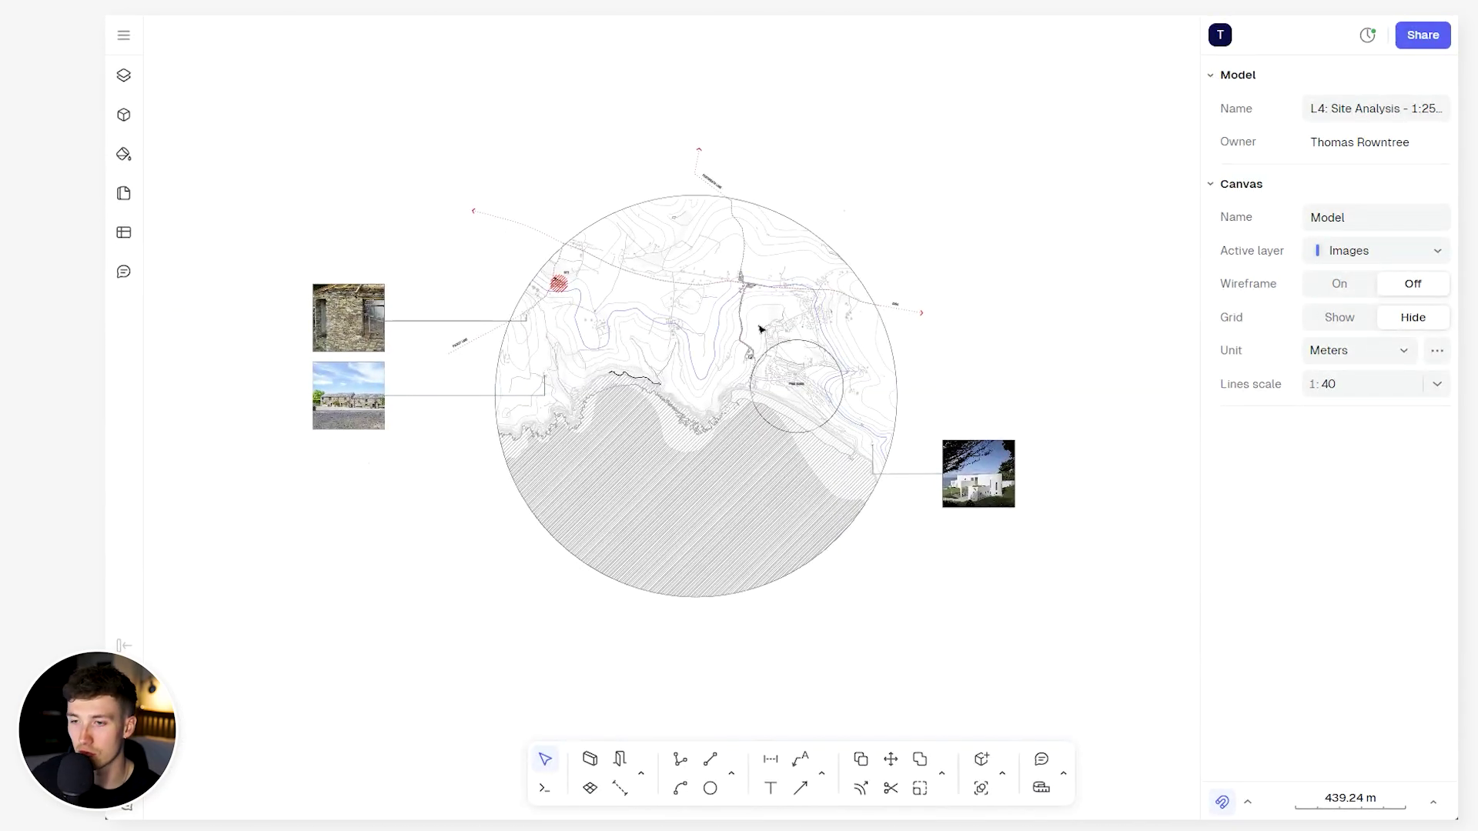
{"action": "scroll", "coordinate": [730, 329], "scroll_direction": "up", "scroll_amount": 2}
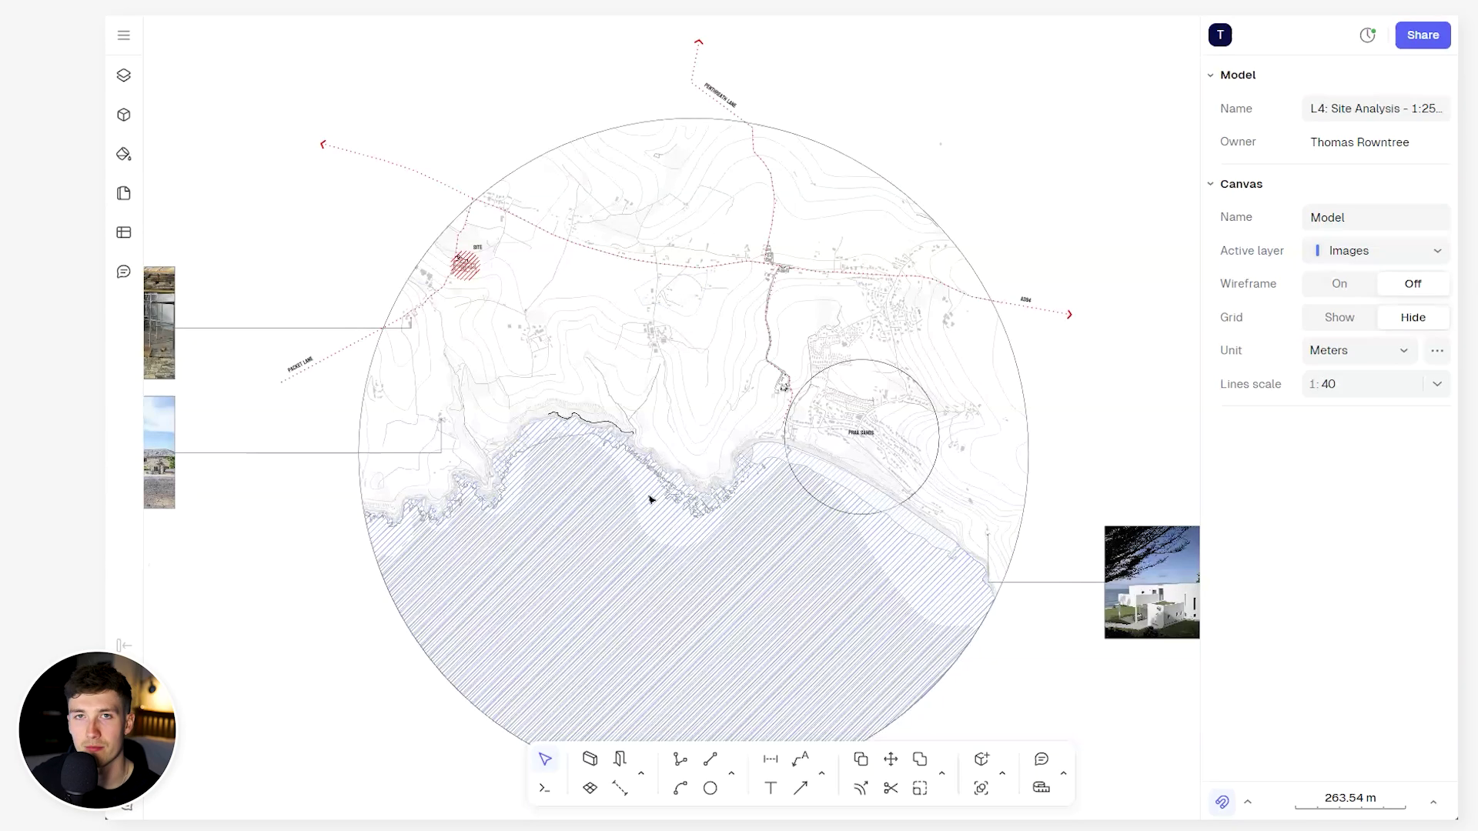
{"action": "scroll", "coordinate": [680, 409], "scroll_direction": "up", "scroll_amount": 2}
{"action": "scroll", "coordinate": [594, 277], "scroll_direction": "down", "scroll_amount": 3}
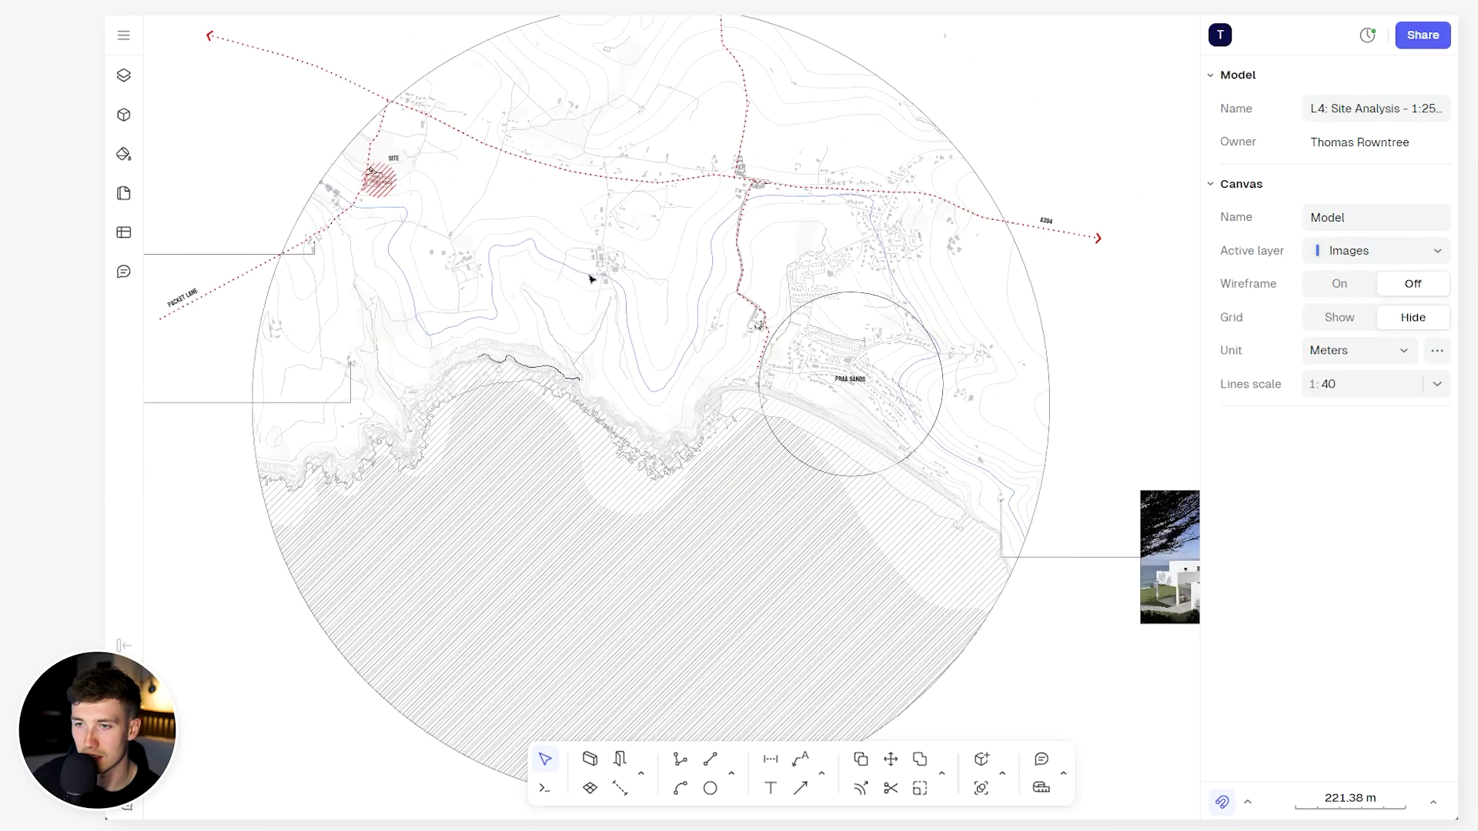
Examine the 1:500 site analysis map, including the site boundary, views, woodland hatching, neighbouring buildings, sun path and prevailing wind
{"action": "middle_click_drag", "start_coordinate": [551, 275], "coordinate": [665, 354]}
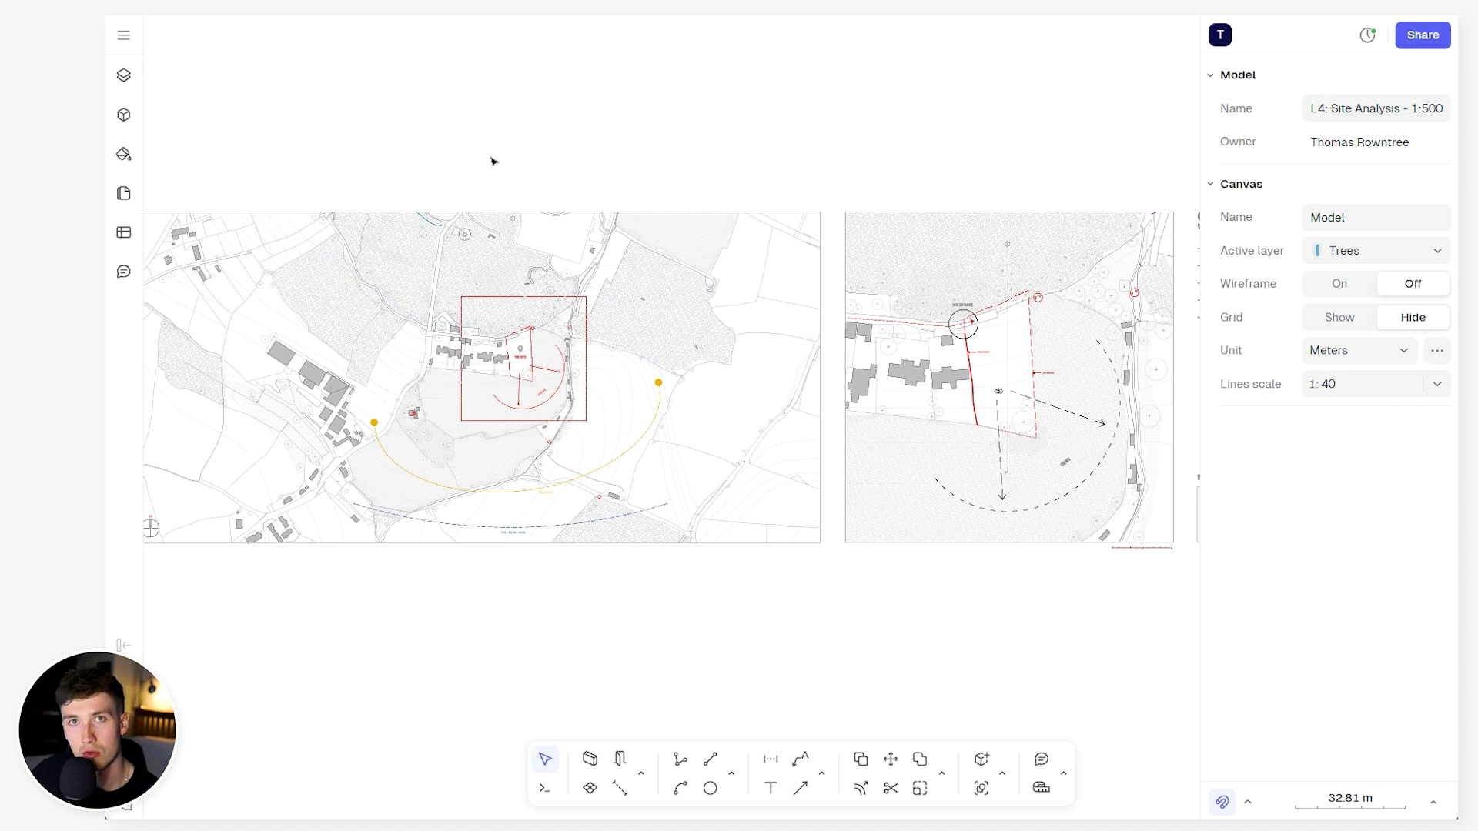
{"action": "scroll", "coordinate": [571, 171], "scroll_direction": "up", "scroll_amount": 2}
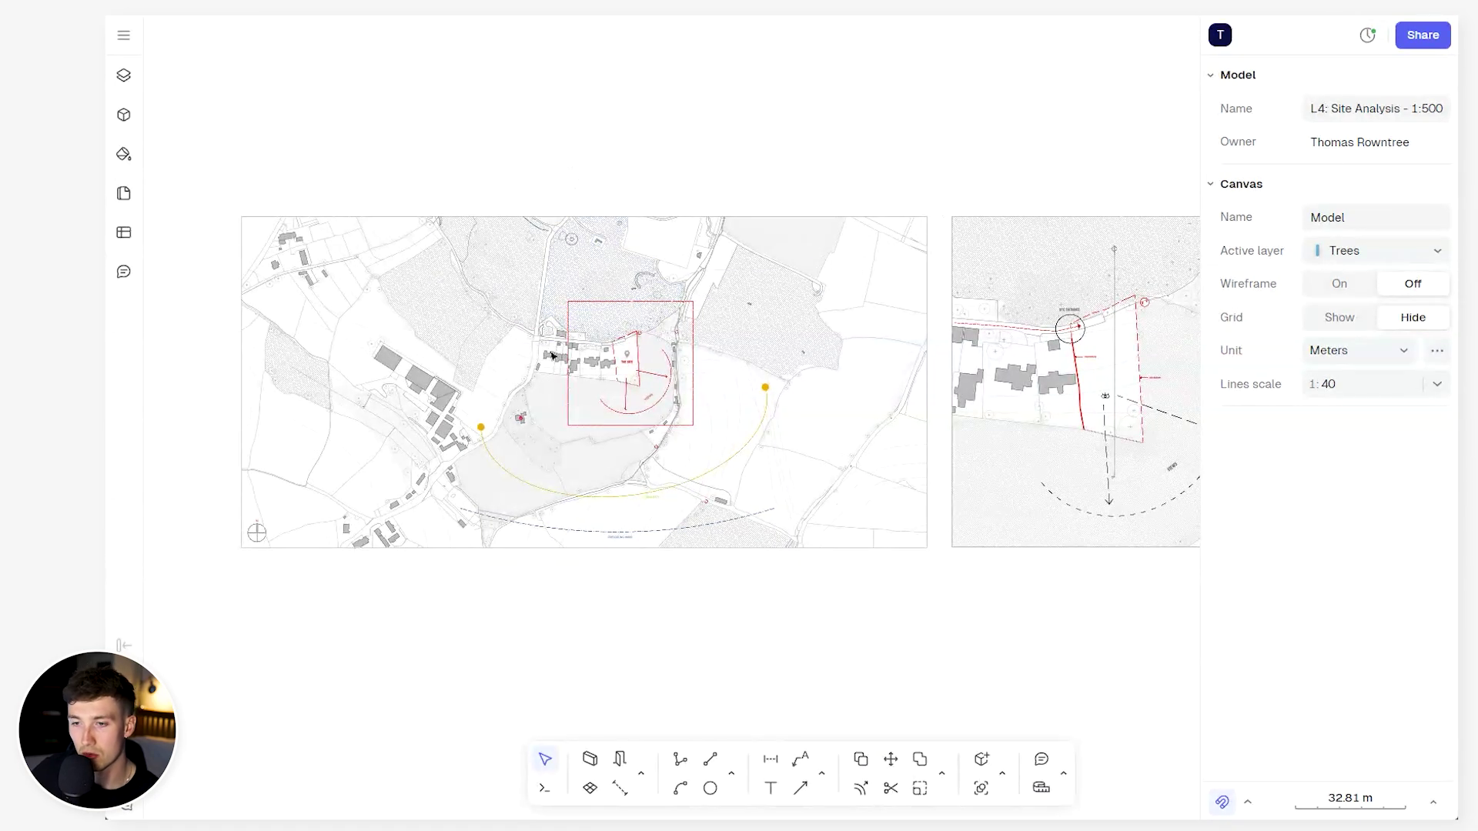
{"action": "scroll", "coordinate": [553, 356], "scroll_direction": "up", "scroll_amount": 3}
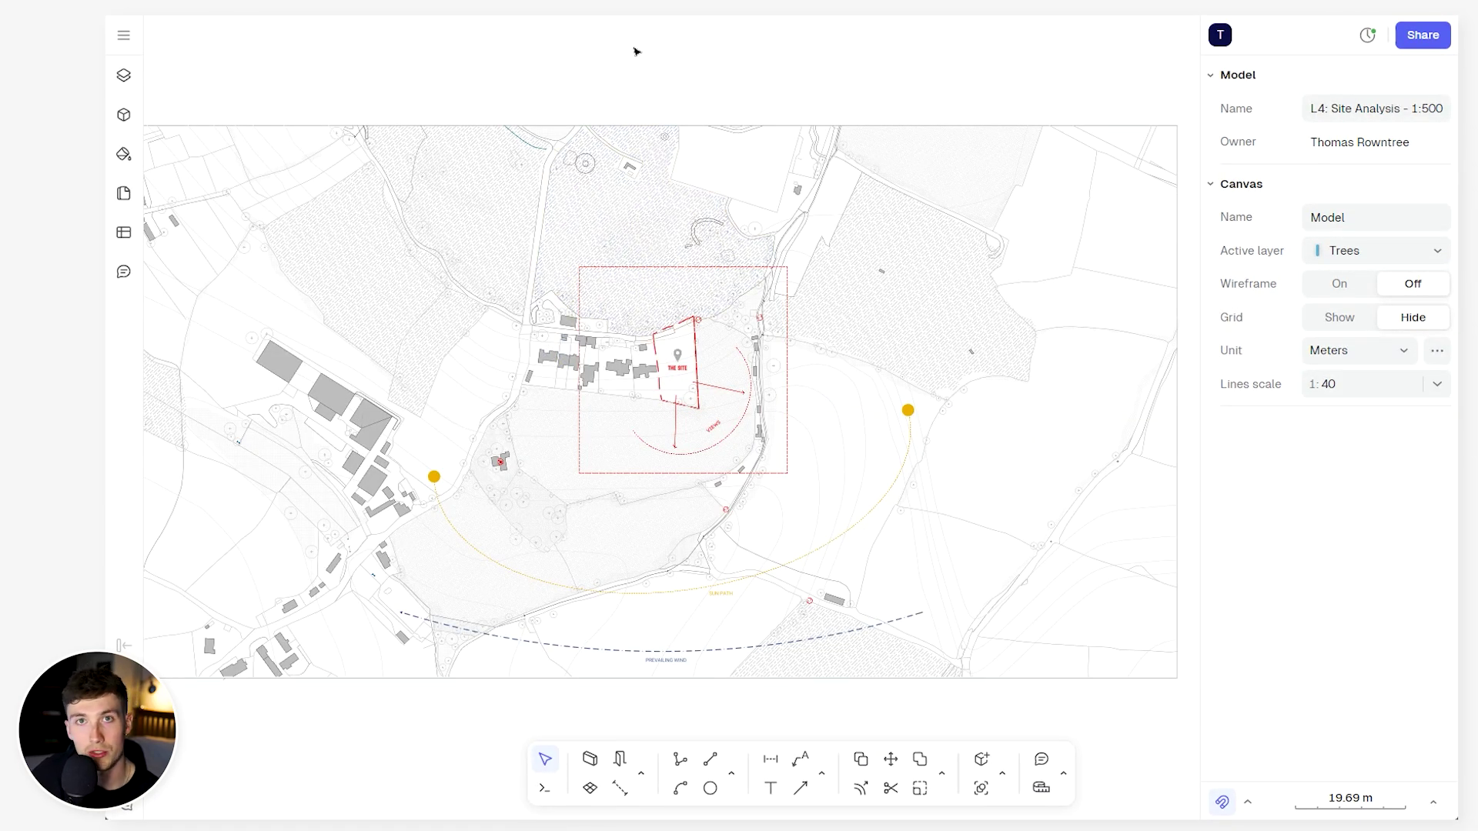
{"action": "scroll", "coordinate": [634, 372], "scroll_direction": "up", "scroll_amount": 10}
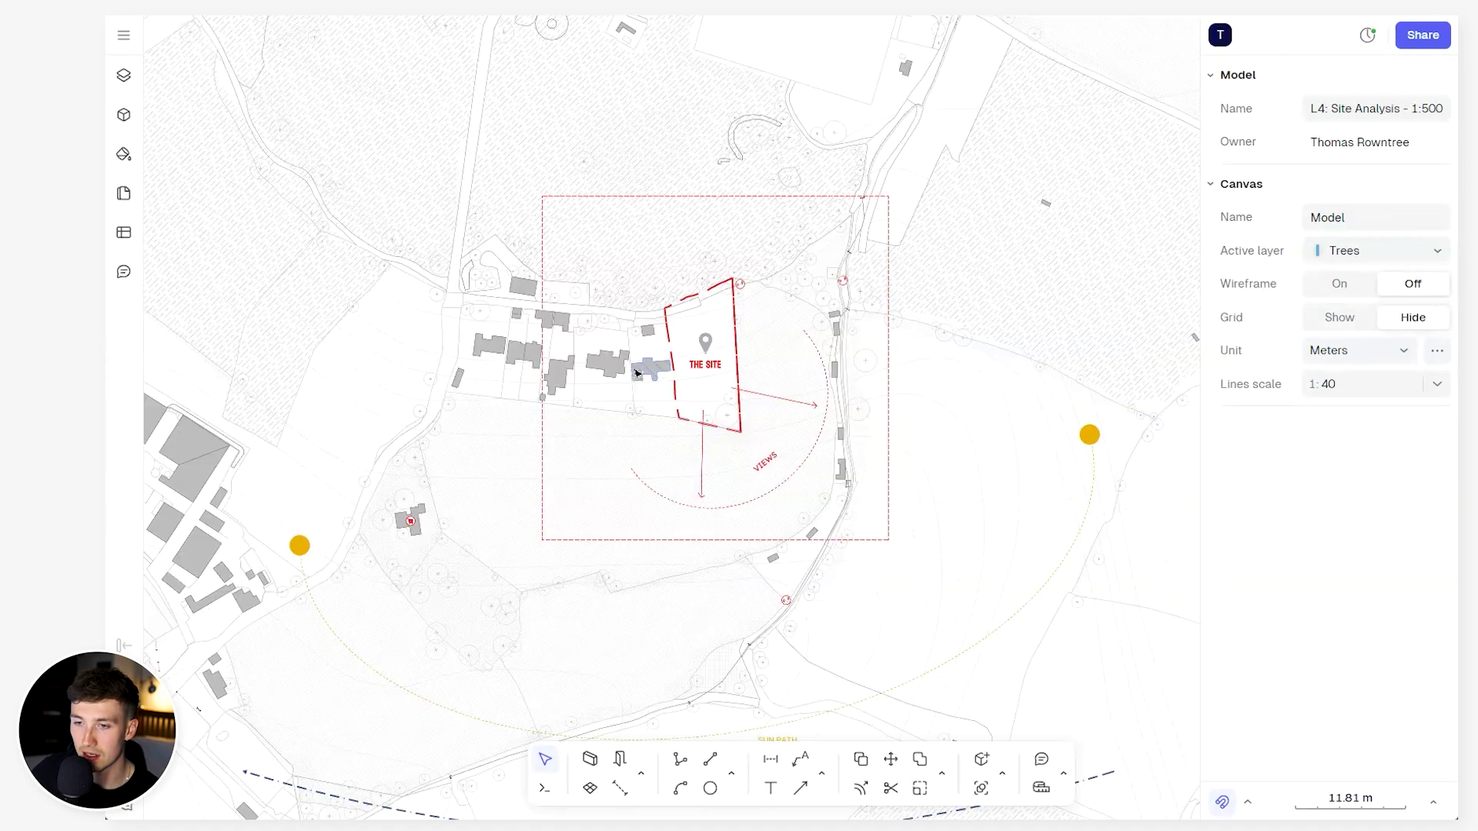
{"action": "scroll", "coordinate": [558, 416], "scroll_direction": "down", "scroll_amount": 6}
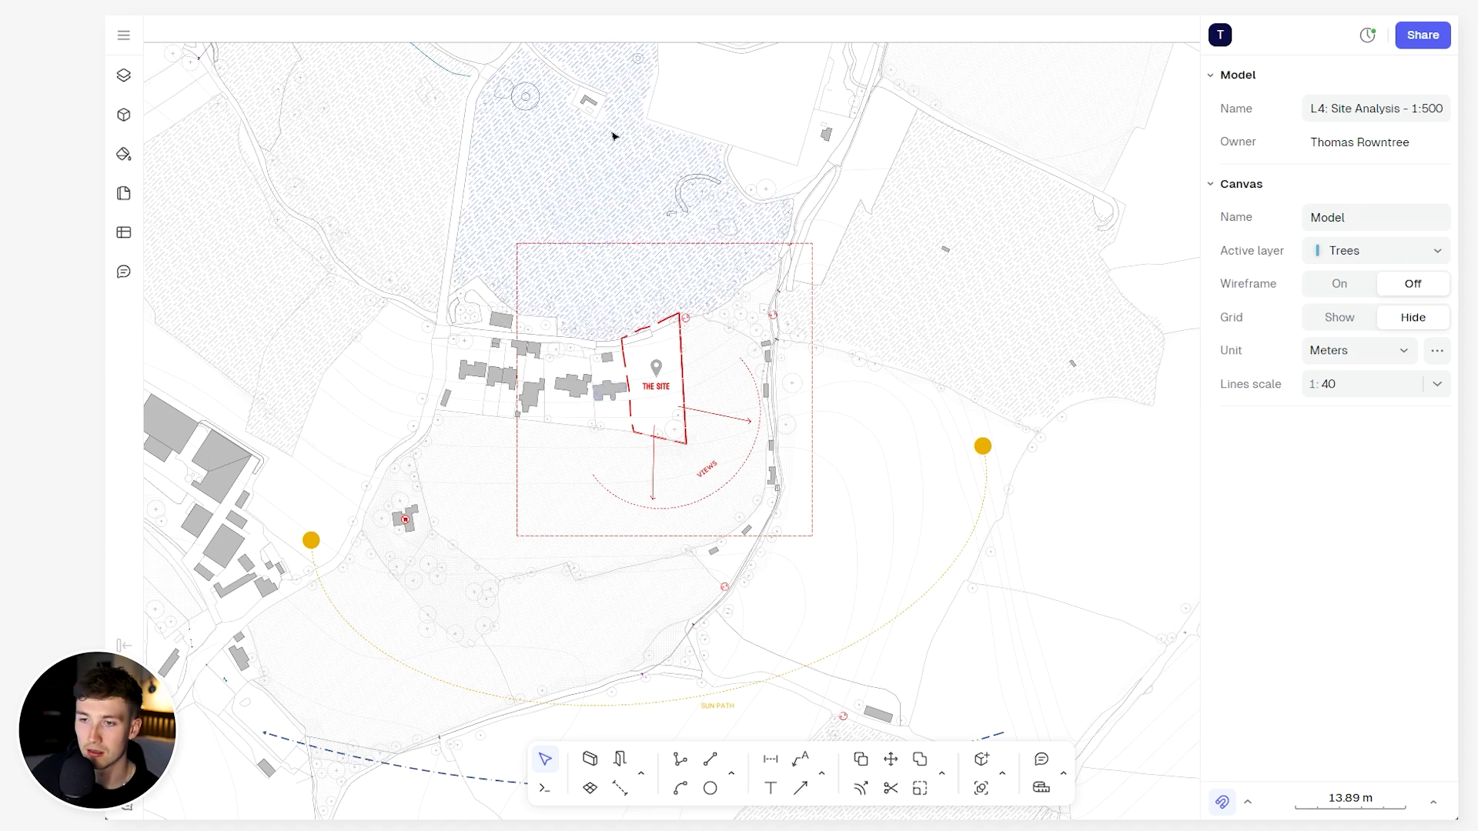
{"action": "scroll", "coordinate": [649, 268], "scroll_direction": "down", "scroll_amount": 3}
{"action": "scroll", "coordinate": [597, 312], "scroll_direction": "down", "scroll_amount": 6}
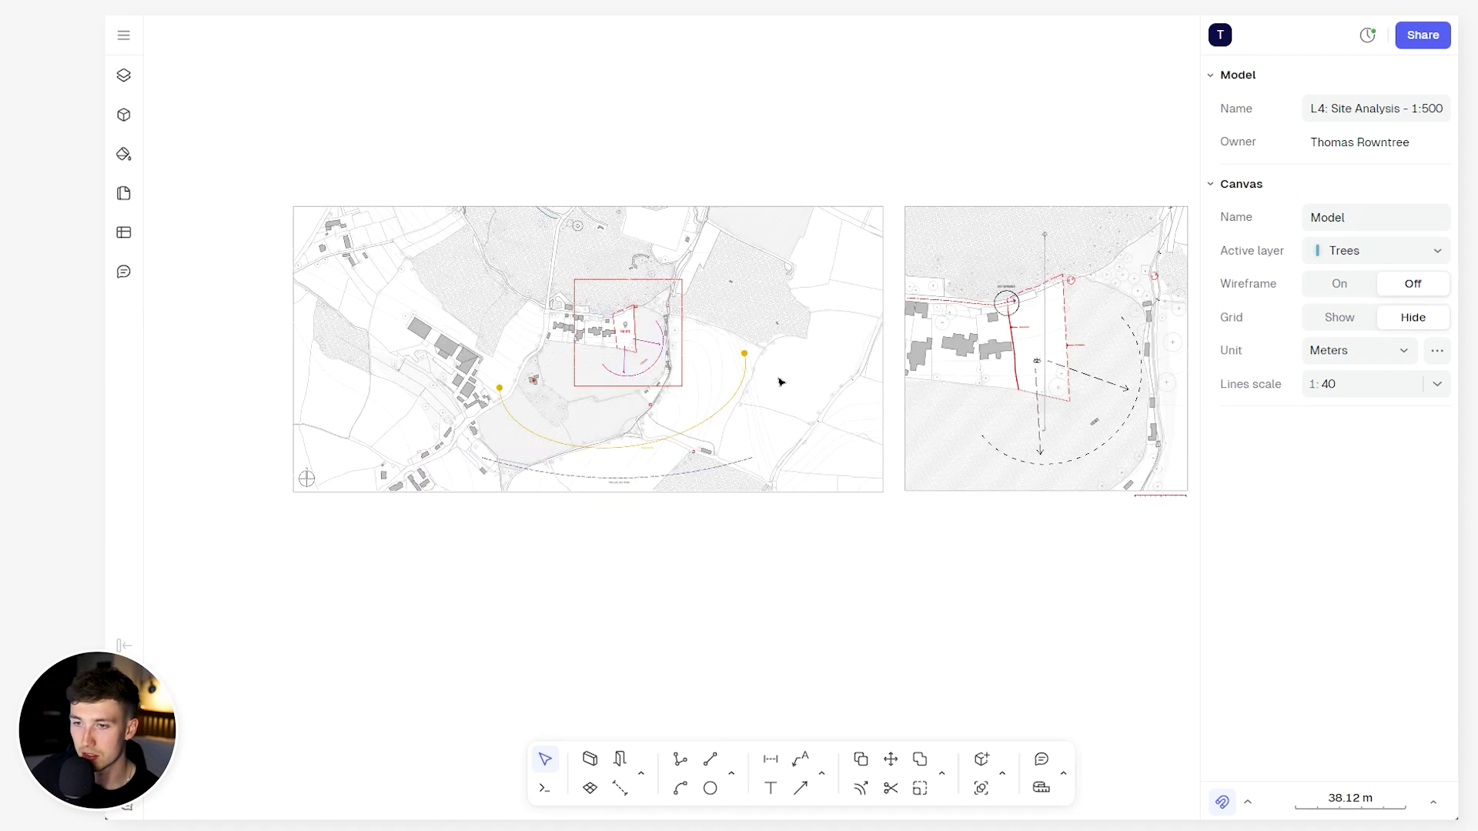
{"action": "middle_click_drag", "start_coordinate": [781, 379], "coordinate": [747, 390]}
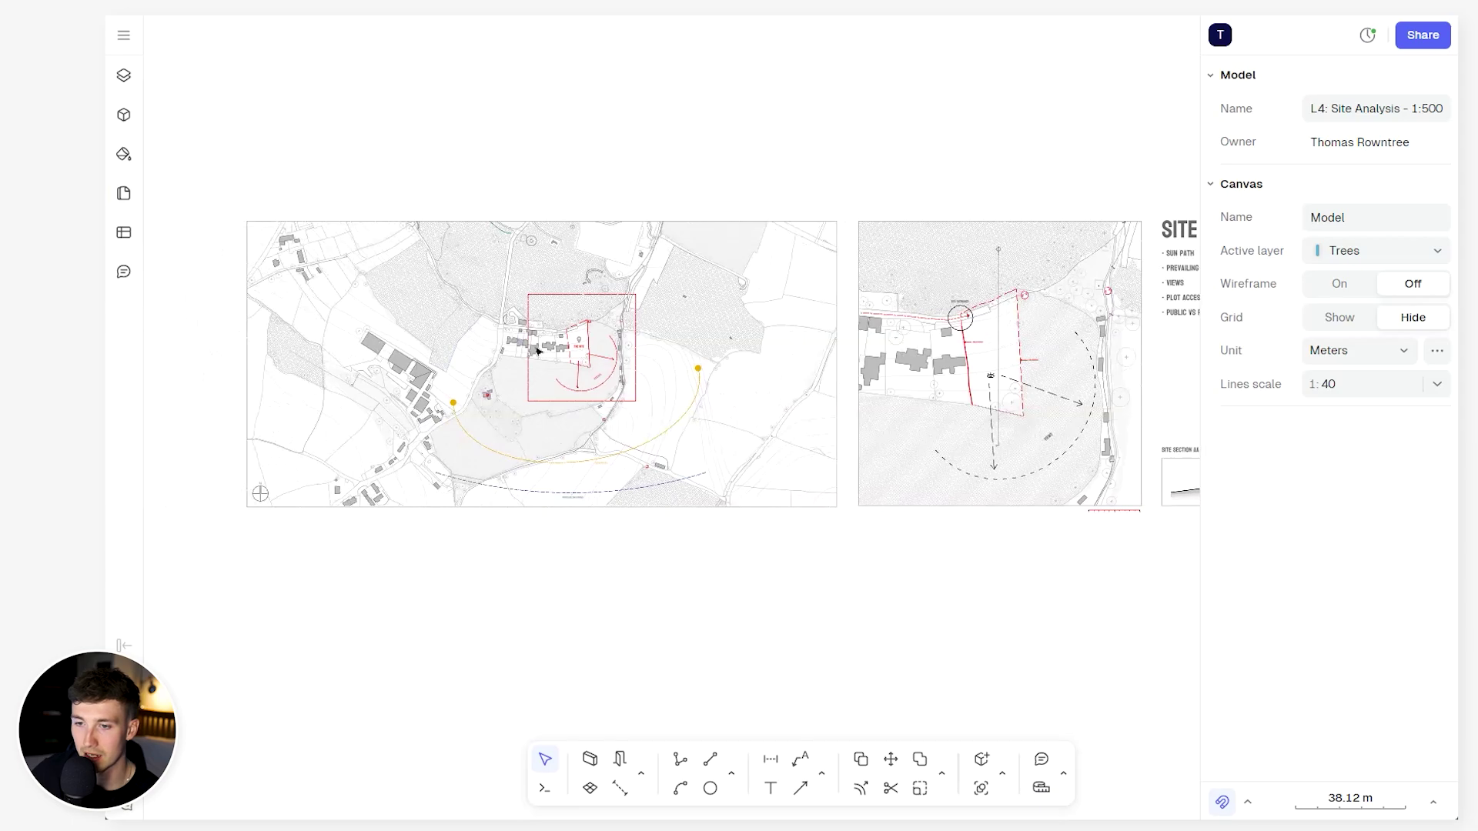
{"action": "scroll", "coordinate": [536, 348], "scroll_direction": "up", "scroll_amount": 4}
{"action": "scroll", "coordinate": [574, 353], "scroll_direction": "up", "scroll_amount": 7}
{"action": "scroll", "coordinate": [699, 385], "scroll_direction": "up", "scroll_amount": 1}
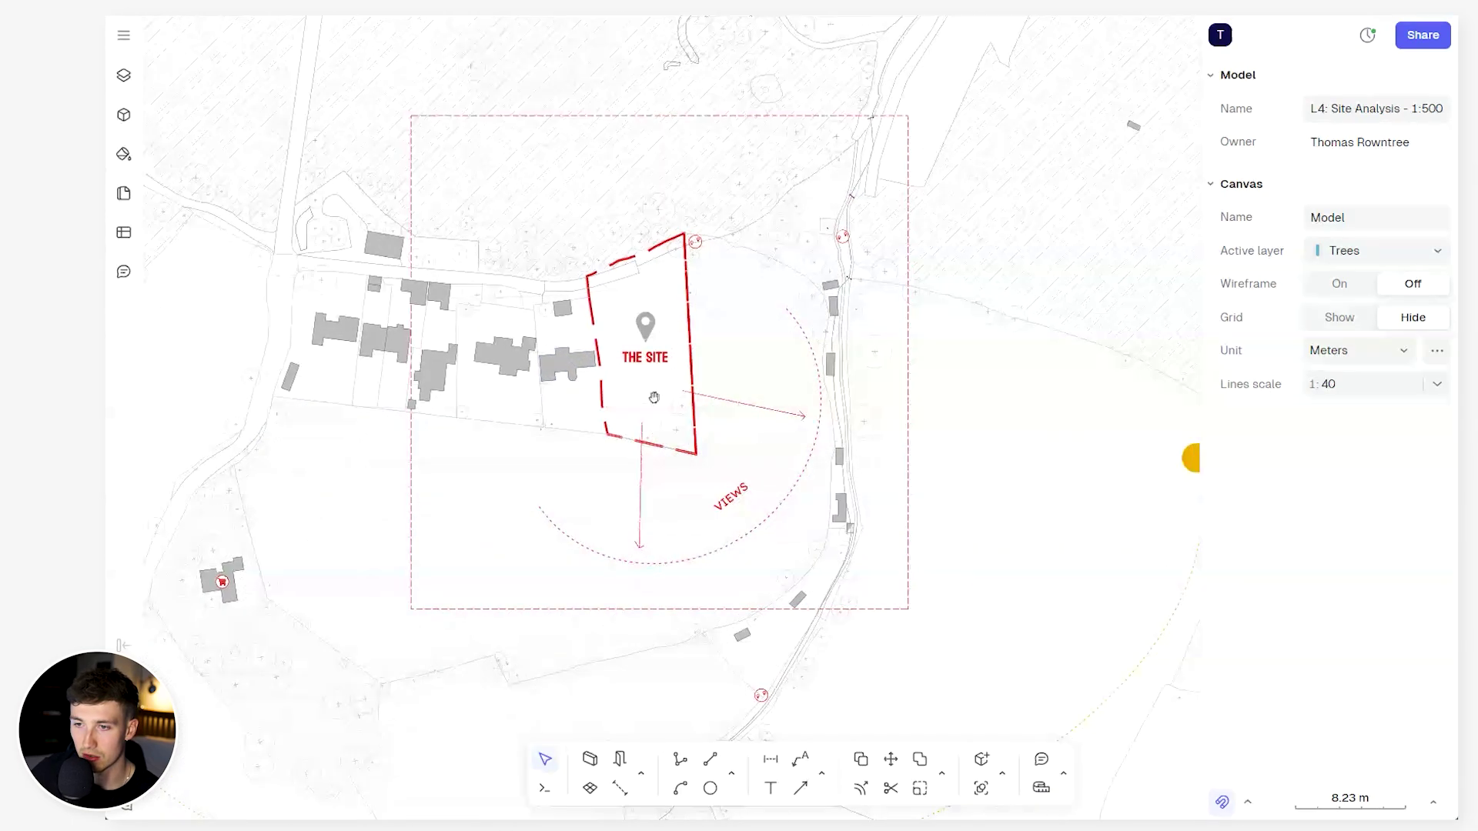
{"action": "scroll", "coordinate": [489, 216], "scroll_direction": "up", "scroll_amount": 7}
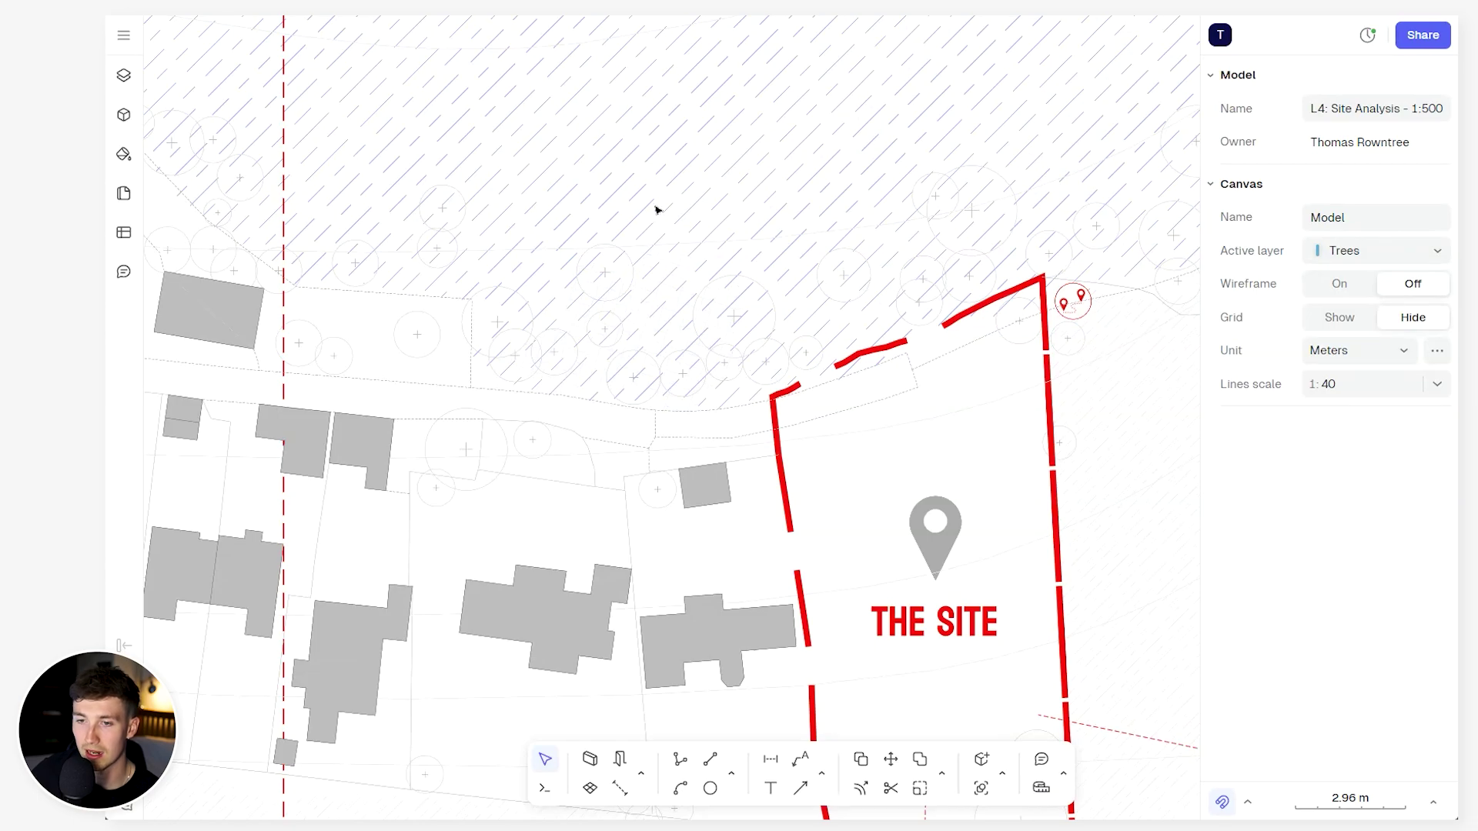
{"action": "scroll", "coordinate": [657, 248], "scroll_direction": "down", "scroll_amount": 3}
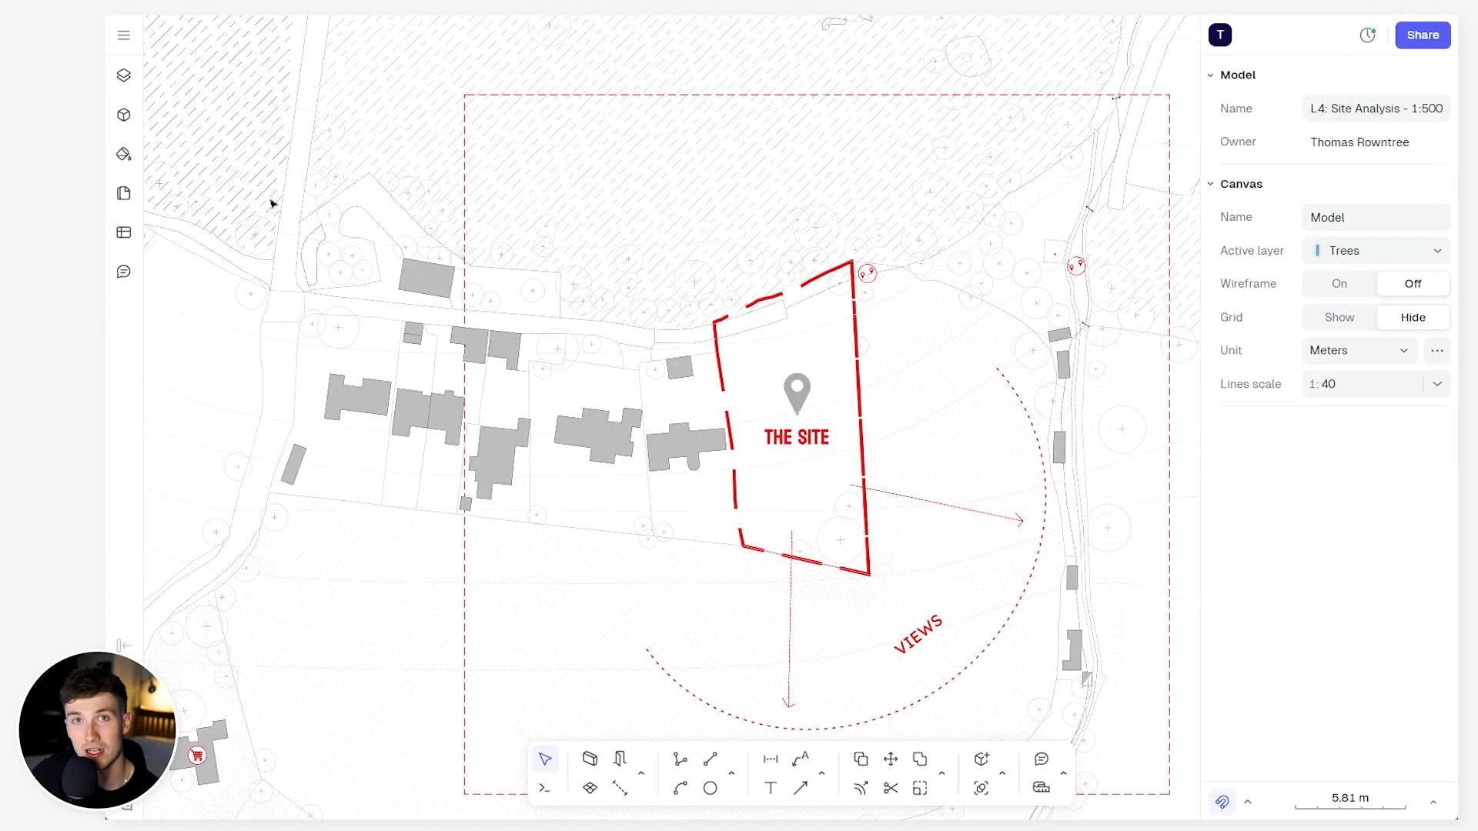
{"action": "scroll", "coordinate": [462, 268], "scroll_direction": "down", "scroll_amount": 5}
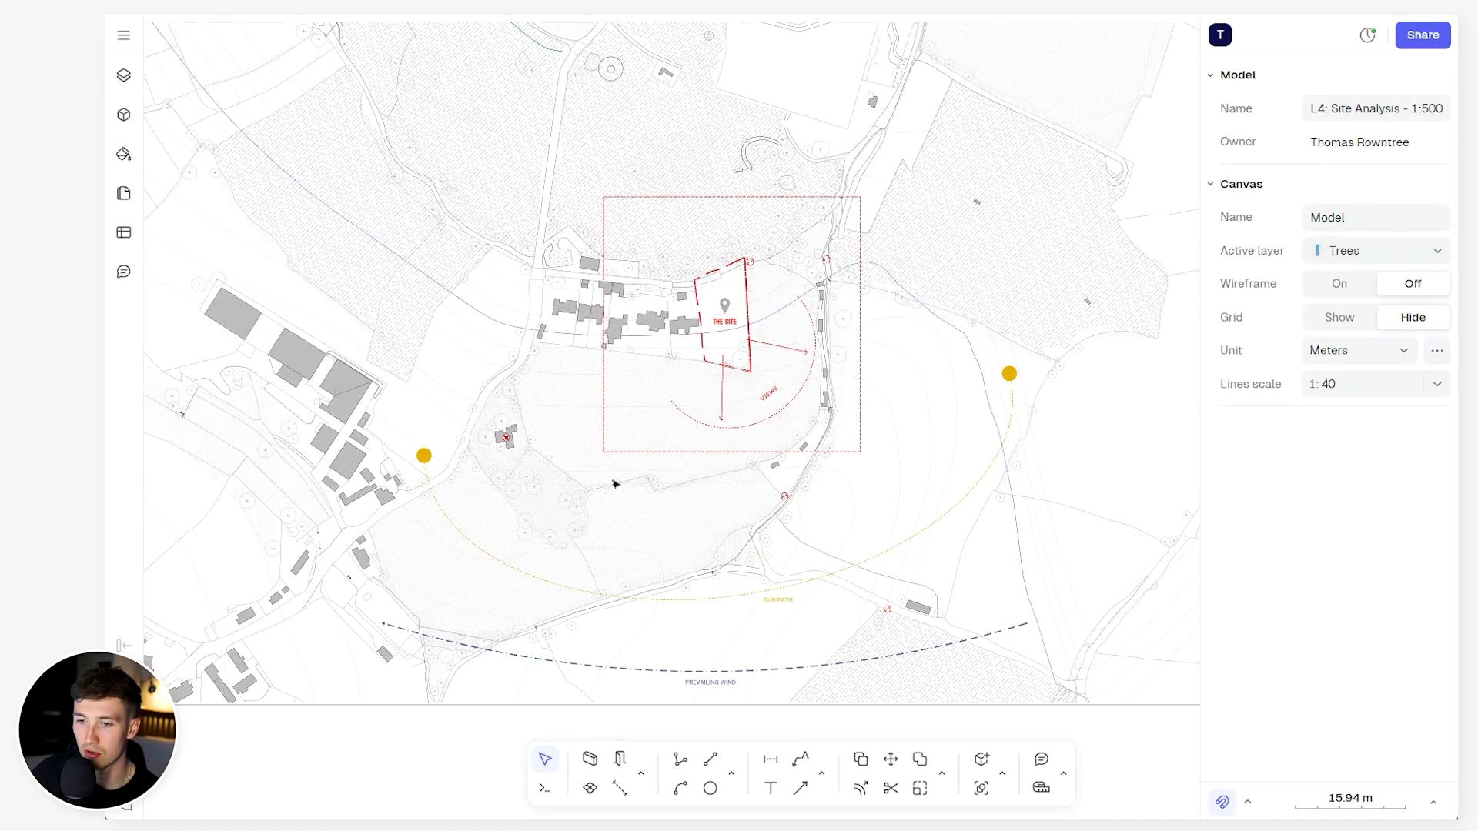
{"action": "scroll", "coordinate": [468, 486], "scroll_direction": "down", "scroll_amount": 3}
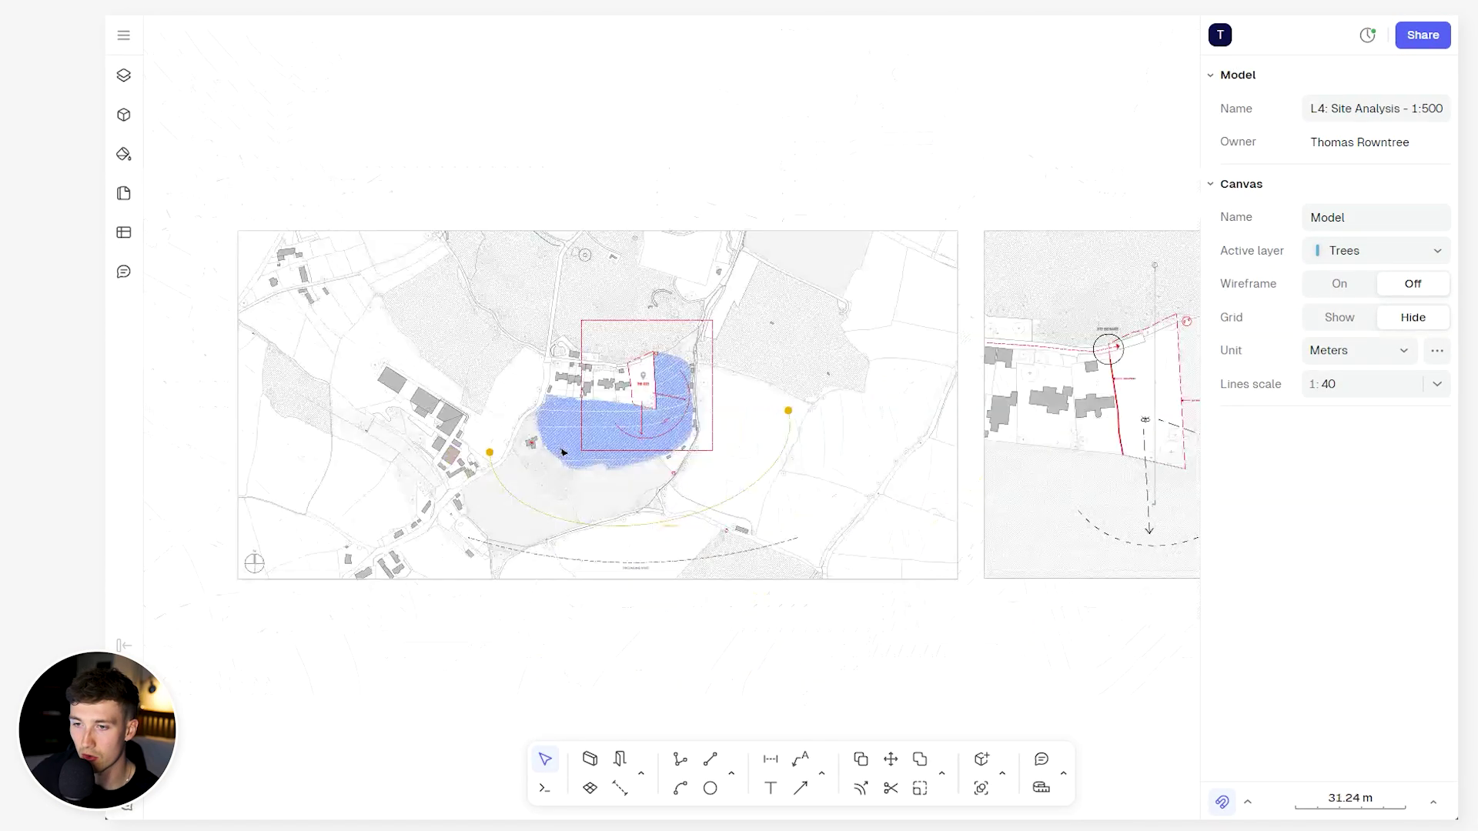
{"action": "scroll", "coordinate": [614, 512], "scroll_direction": "up", "scroll_amount": 2}
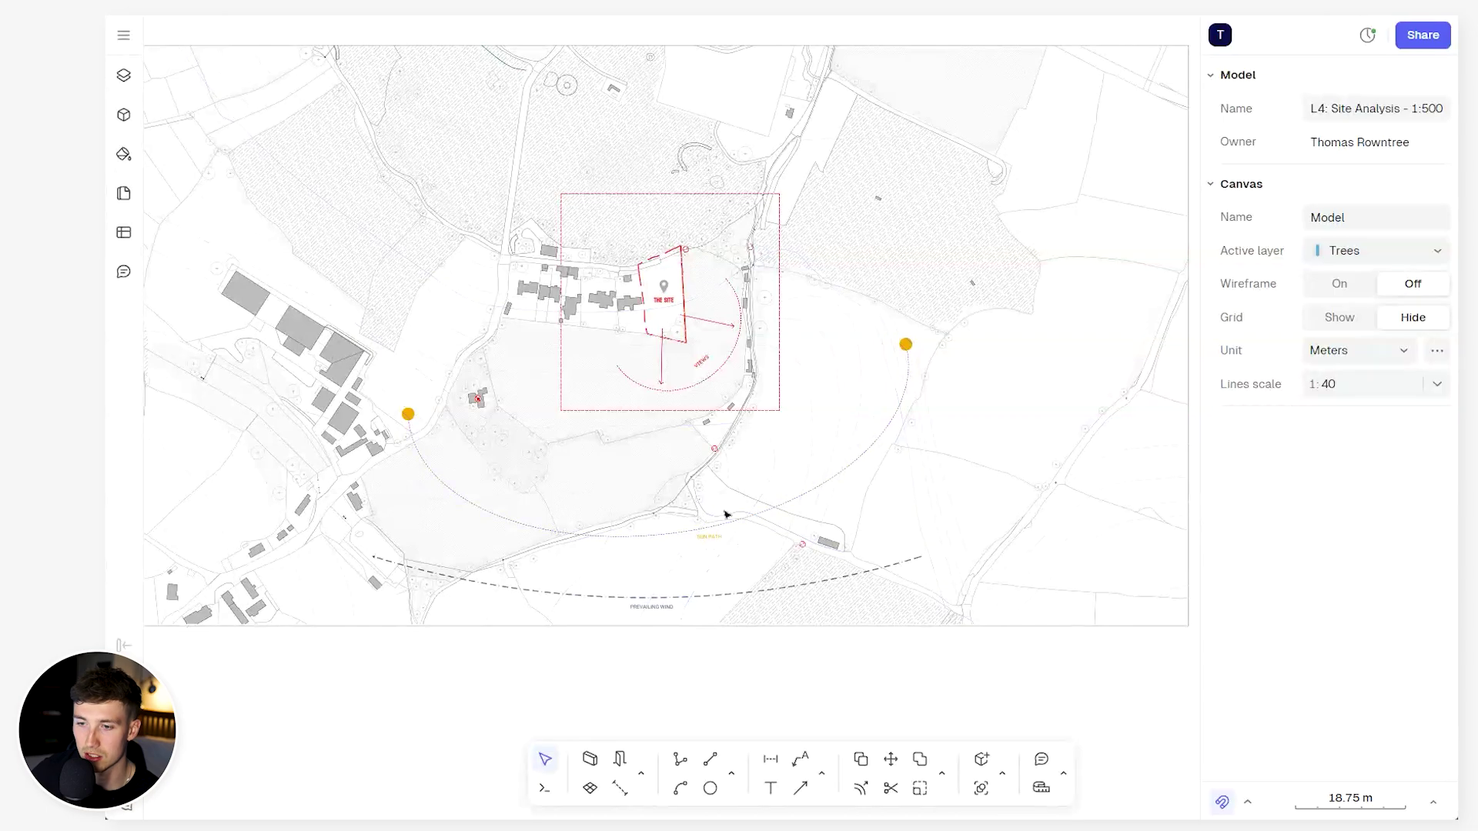
{"action": "scroll", "coordinate": [650, 431], "scroll_direction": "up", "scroll_amount": 6}
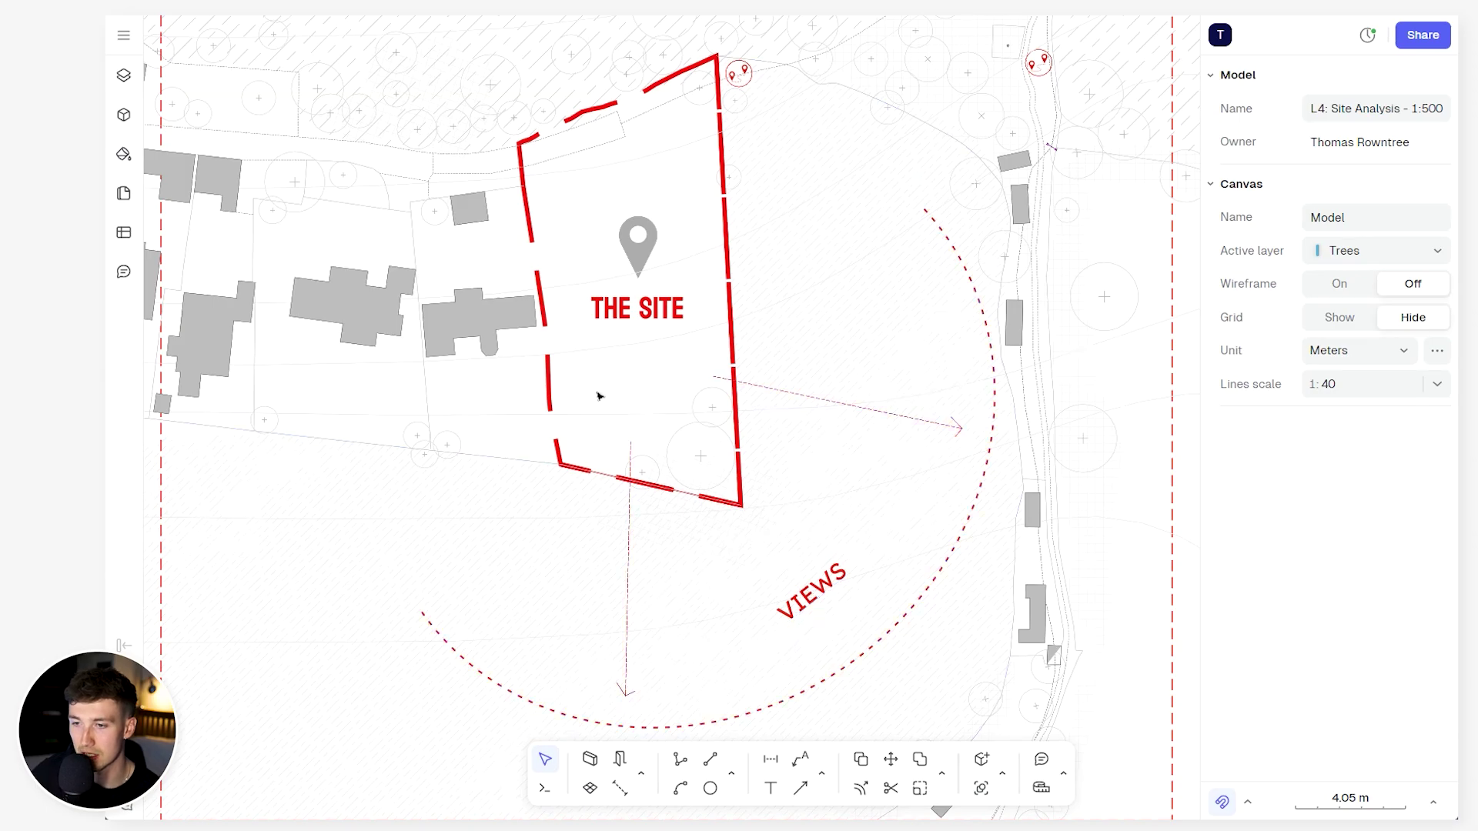
Examine the enlarged site plan's entrance, public/private edge, boundary and views, together with the Site Analysis list and site section
{"action": "scroll", "coordinate": [649, 396], "scroll_direction": "down", "scroll_amount": 9}
{"action": "middle_click_drag", "start_coordinate": [762, 423], "coordinate": [455, 418]}
{"action": "scroll", "coordinate": [798, 428], "scroll_direction": "up", "scroll_amount": 6}
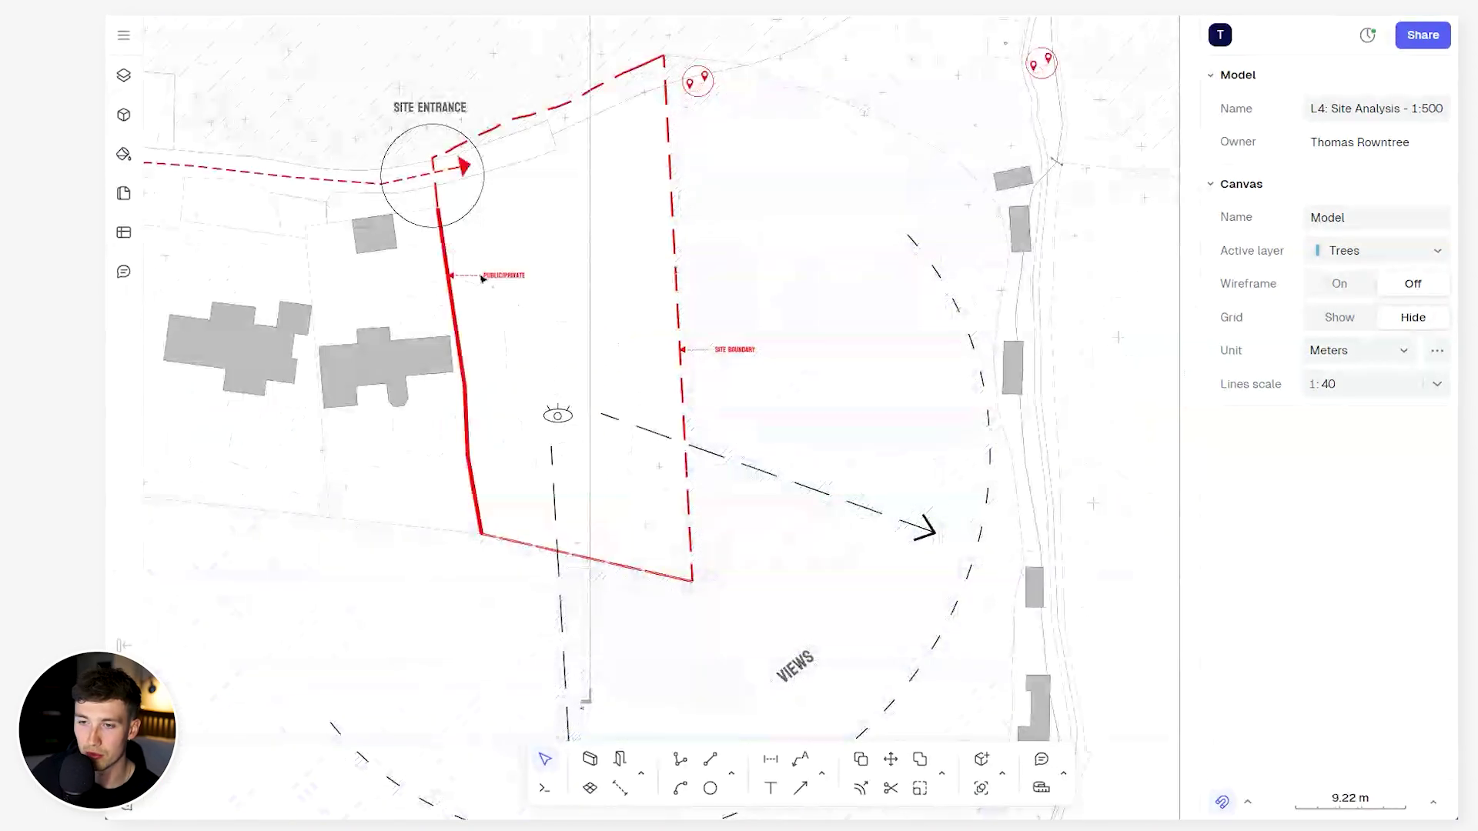
{"action": "scroll", "coordinate": [544, 241], "scroll_direction": "up", "scroll_amount": 3}
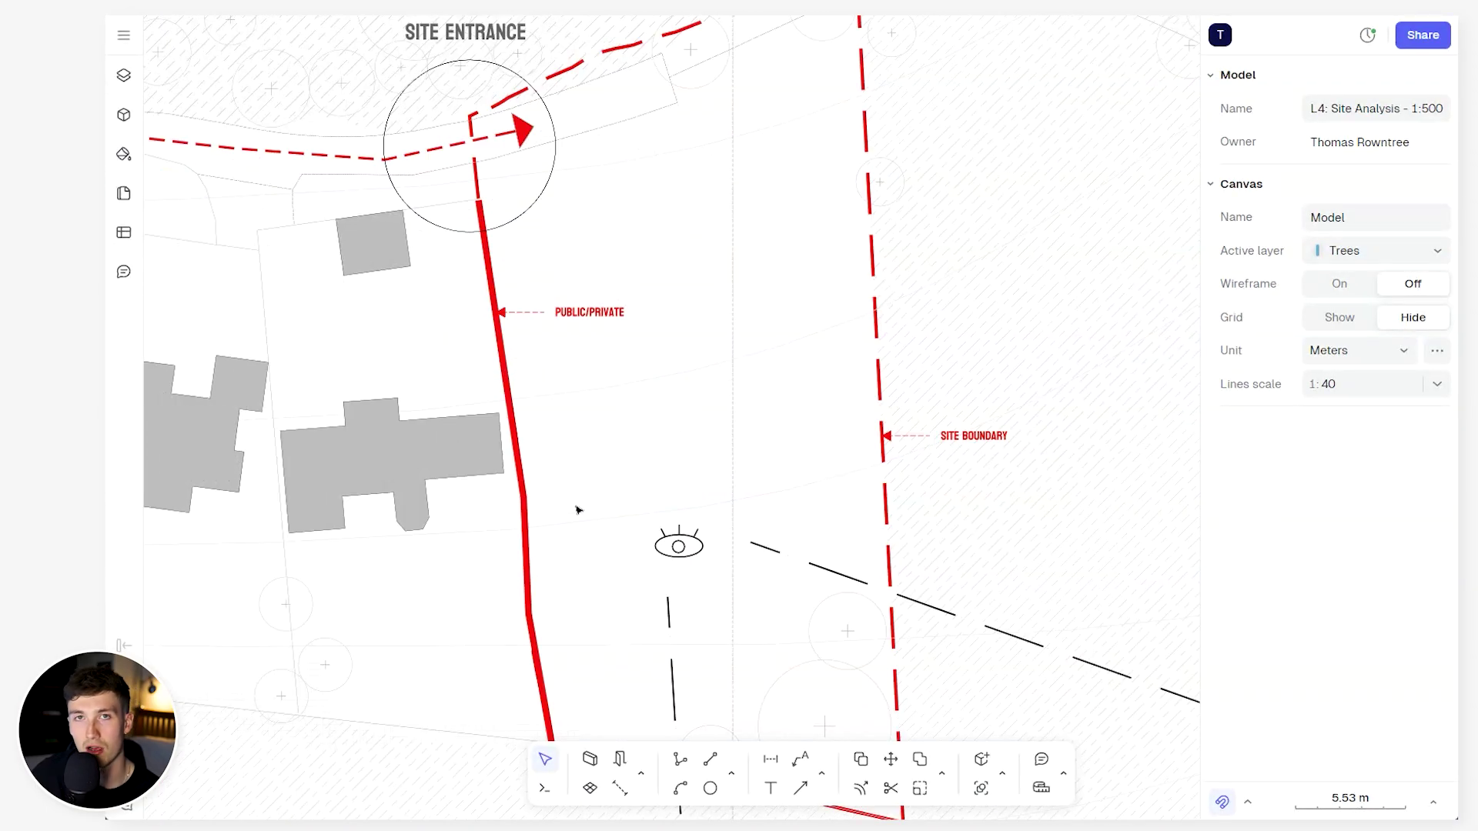
{"action": "scroll", "coordinate": [579, 510], "scroll_direction": "down", "scroll_amount": 6}
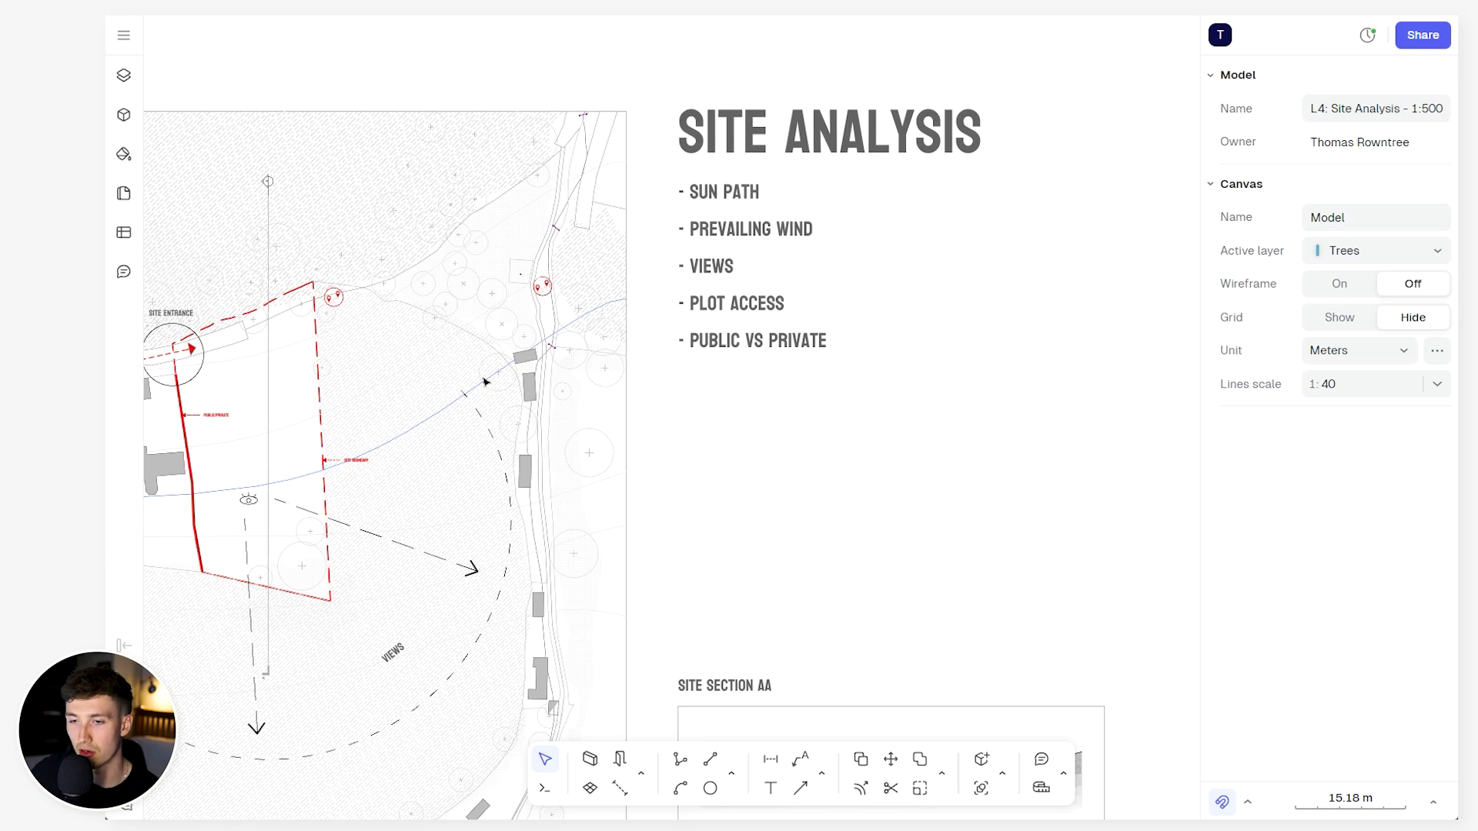
{"action": "scroll", "coordinate": [824, 358], "scroll_direction": "down", "scroll_amount": 5}
{"action": "middle_click_drag", "start_coordinate": [383, 391], "coordinate": [654, 399]}
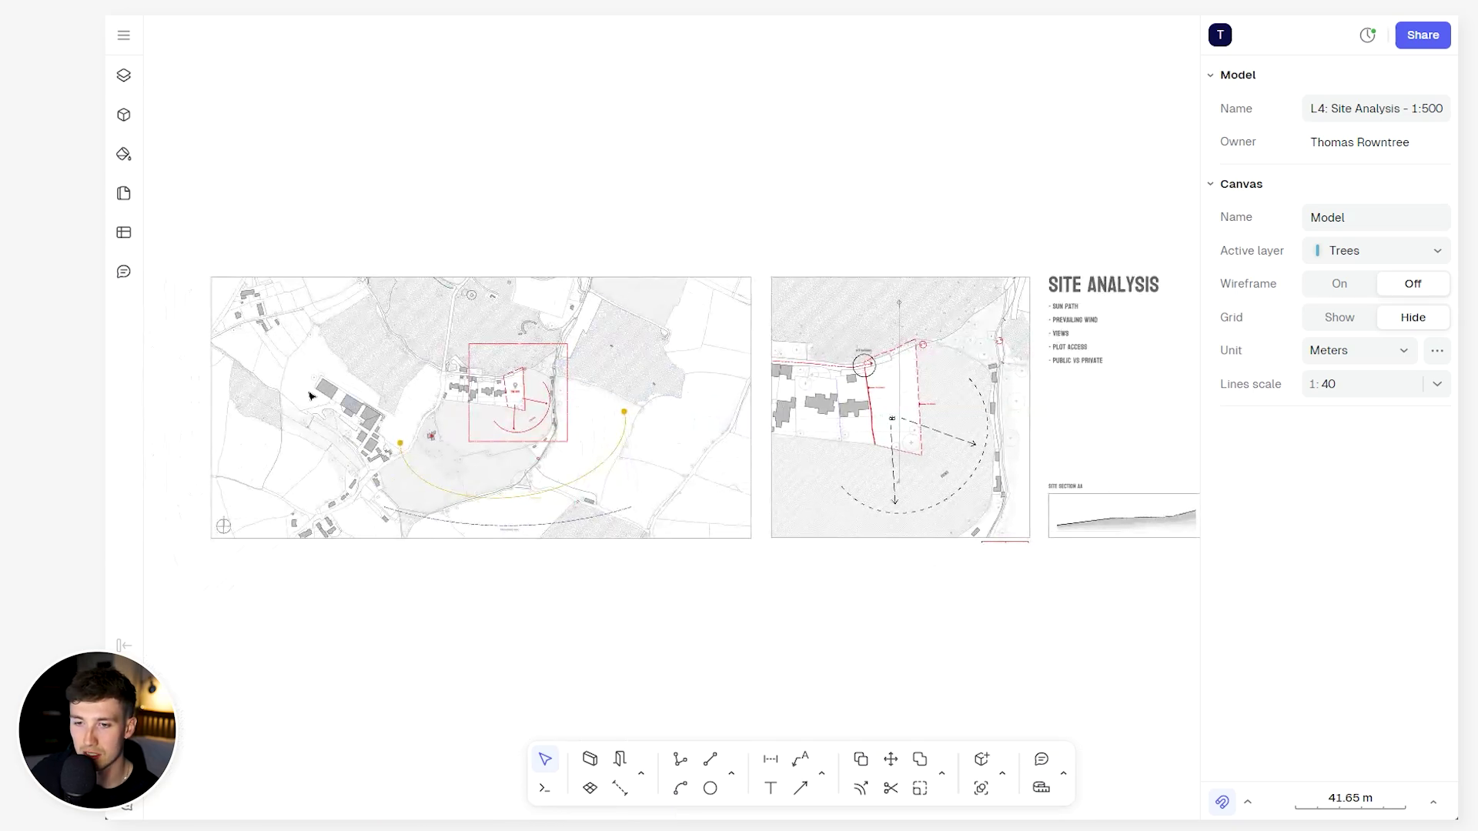
{"action": "scroll", "coordinate": [320, 398], "scroll_direction": "up", "scroll_amount": 2}
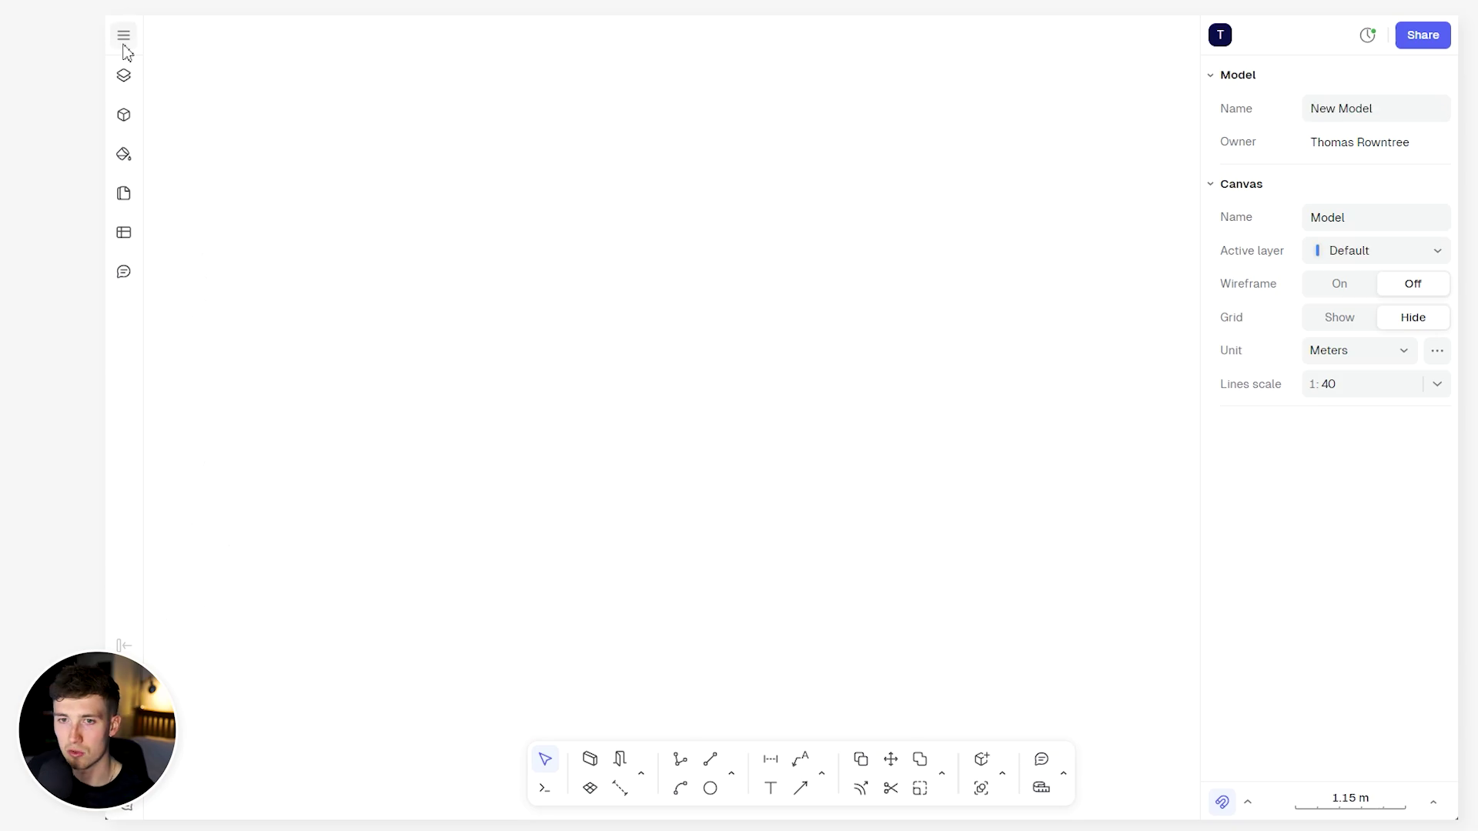
Import the site map drawing into the new model and clear the selection
{"action": "left_click", "coordinate": [123, 36]}
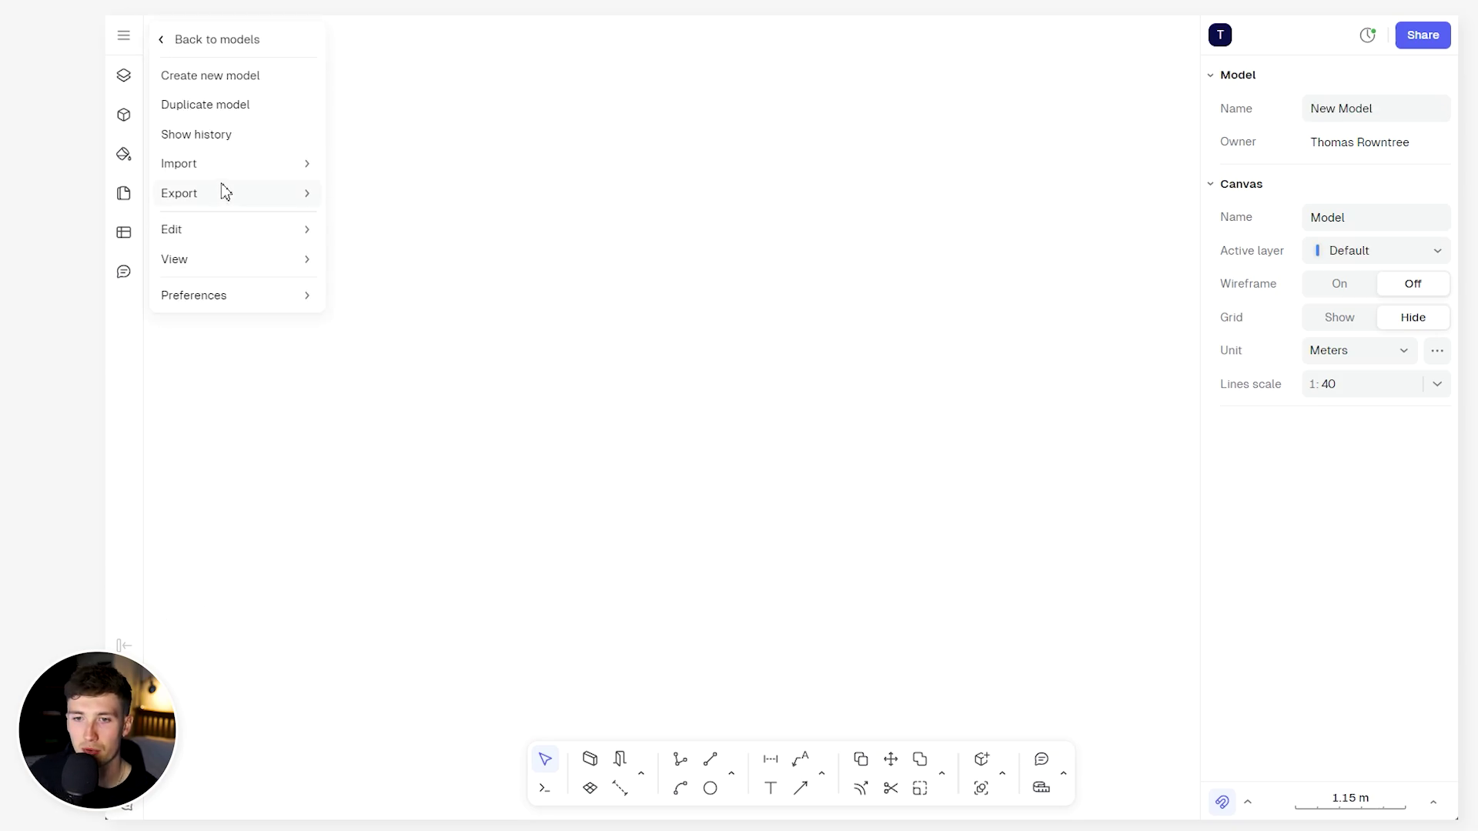
{"action": "mouse_move", "coordinate": [232, 169]}
{"action": "left_click", "coordinate": [377, 199]}
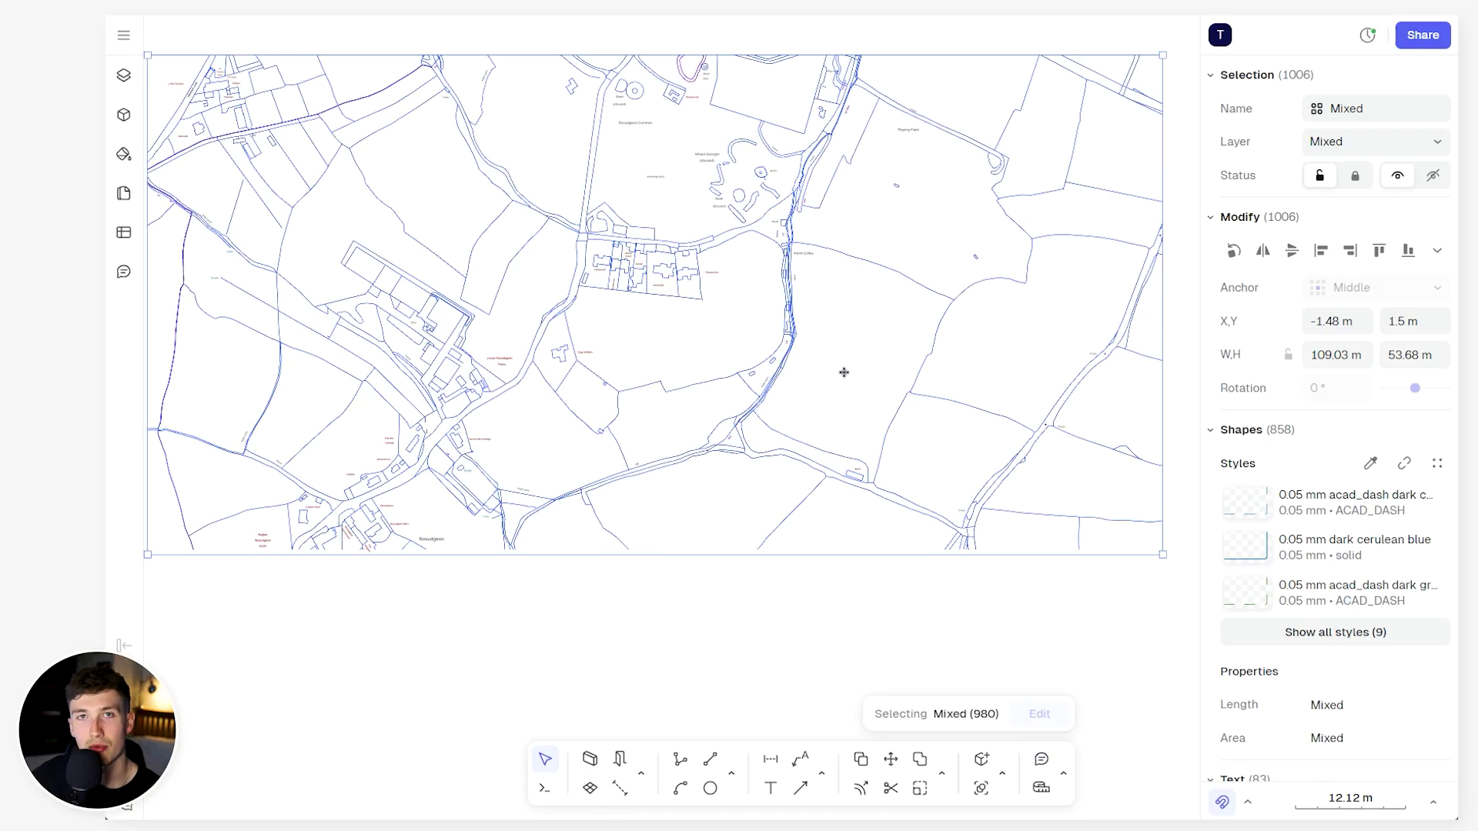
{"action": "left_click", "coordinate": [636, 587]}
Inspect the imported map's buildings, roads, field boundaries and text labels around the site
{"action": "scroll", "coordinate": [654, 386], "scroll_direction": "up", "scroll_amount": 3}
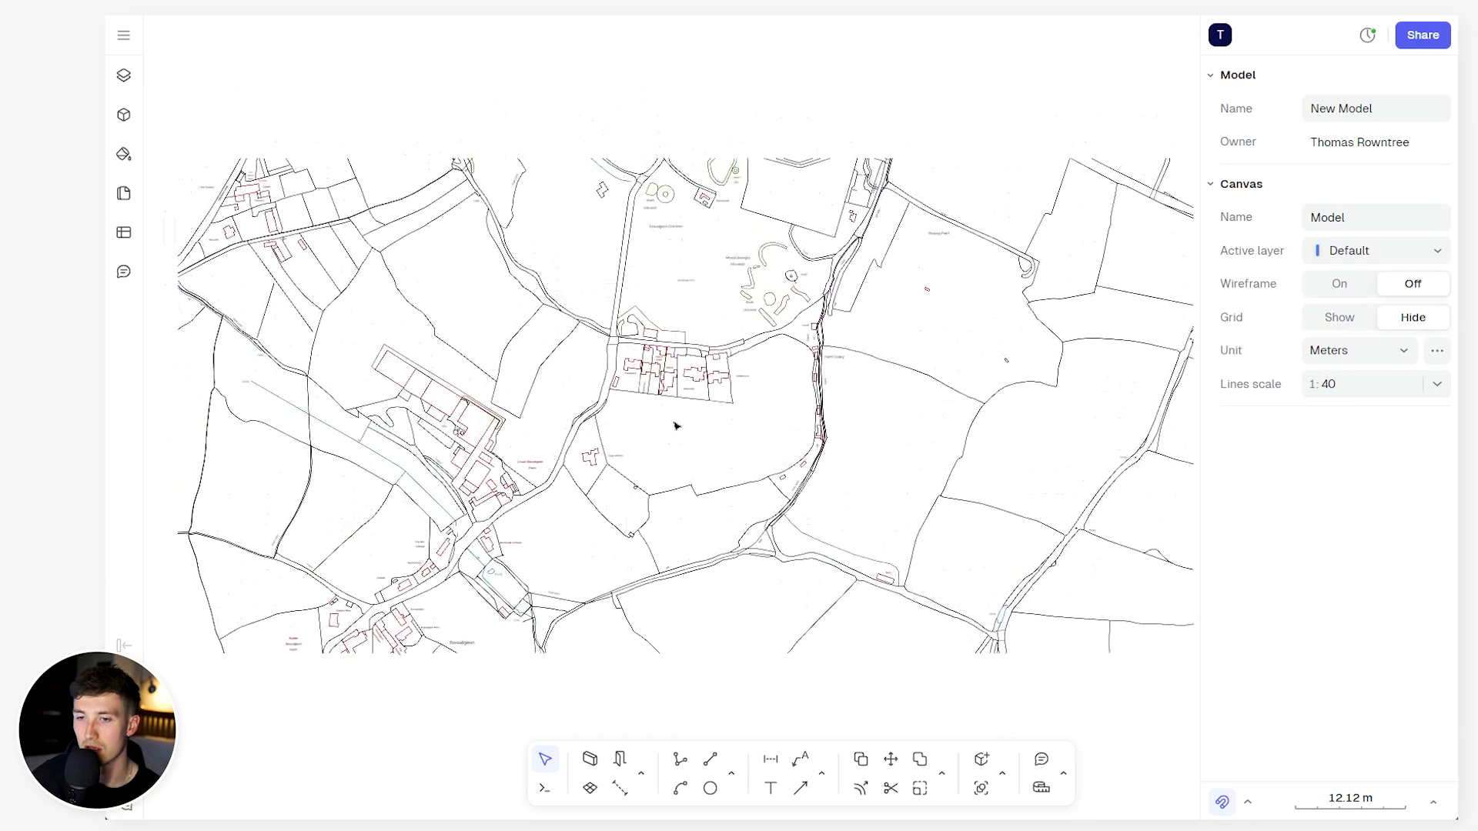
{"action": "scroll", "coordinate": [724, 350], "scroll_direction": "up", "scroll_amount": 5}
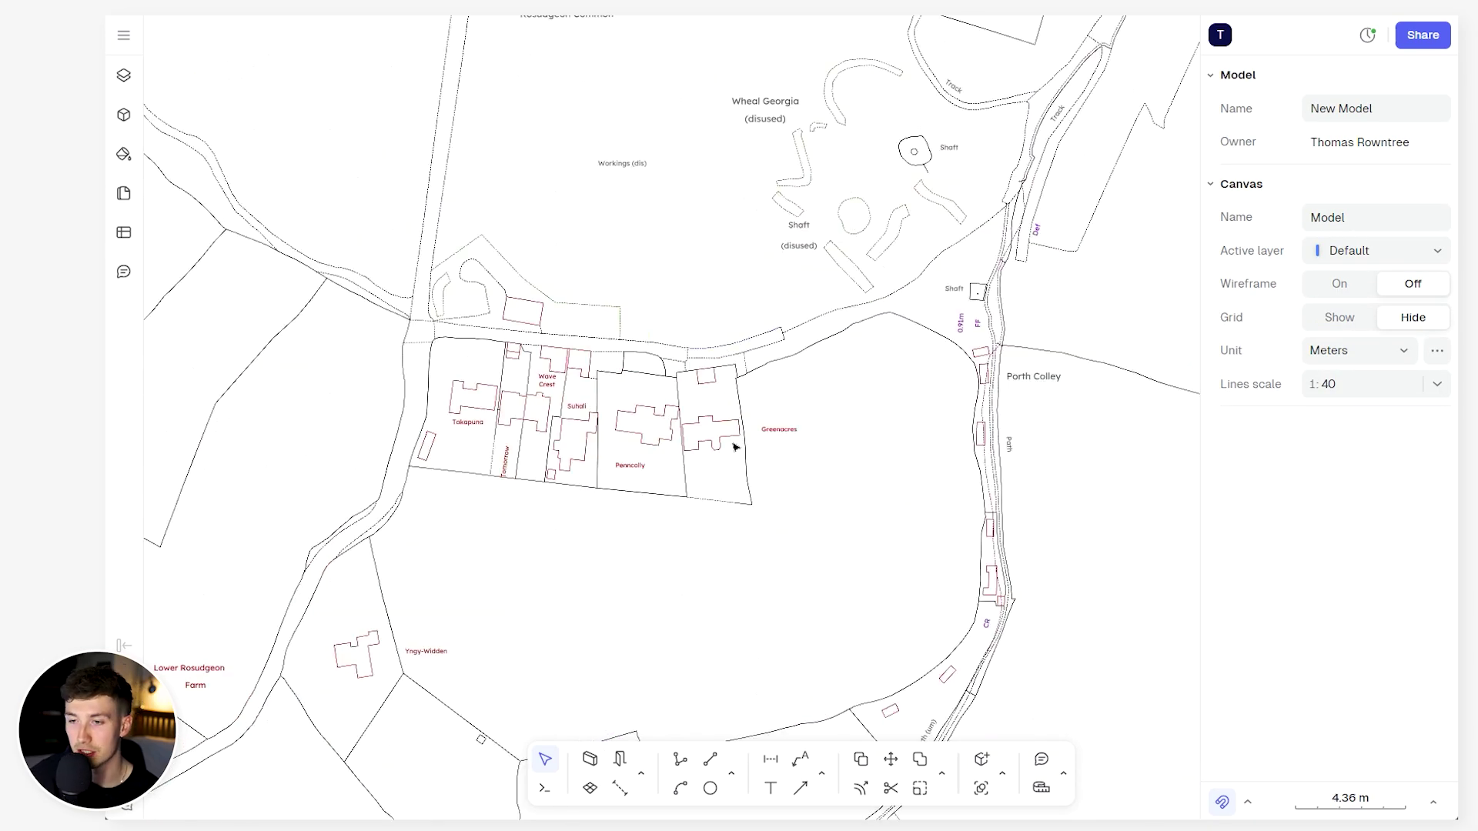
{"action": "scroll", "coordinate": [703, 172], "scroll_direction": "down", "scroll_amount": 2}
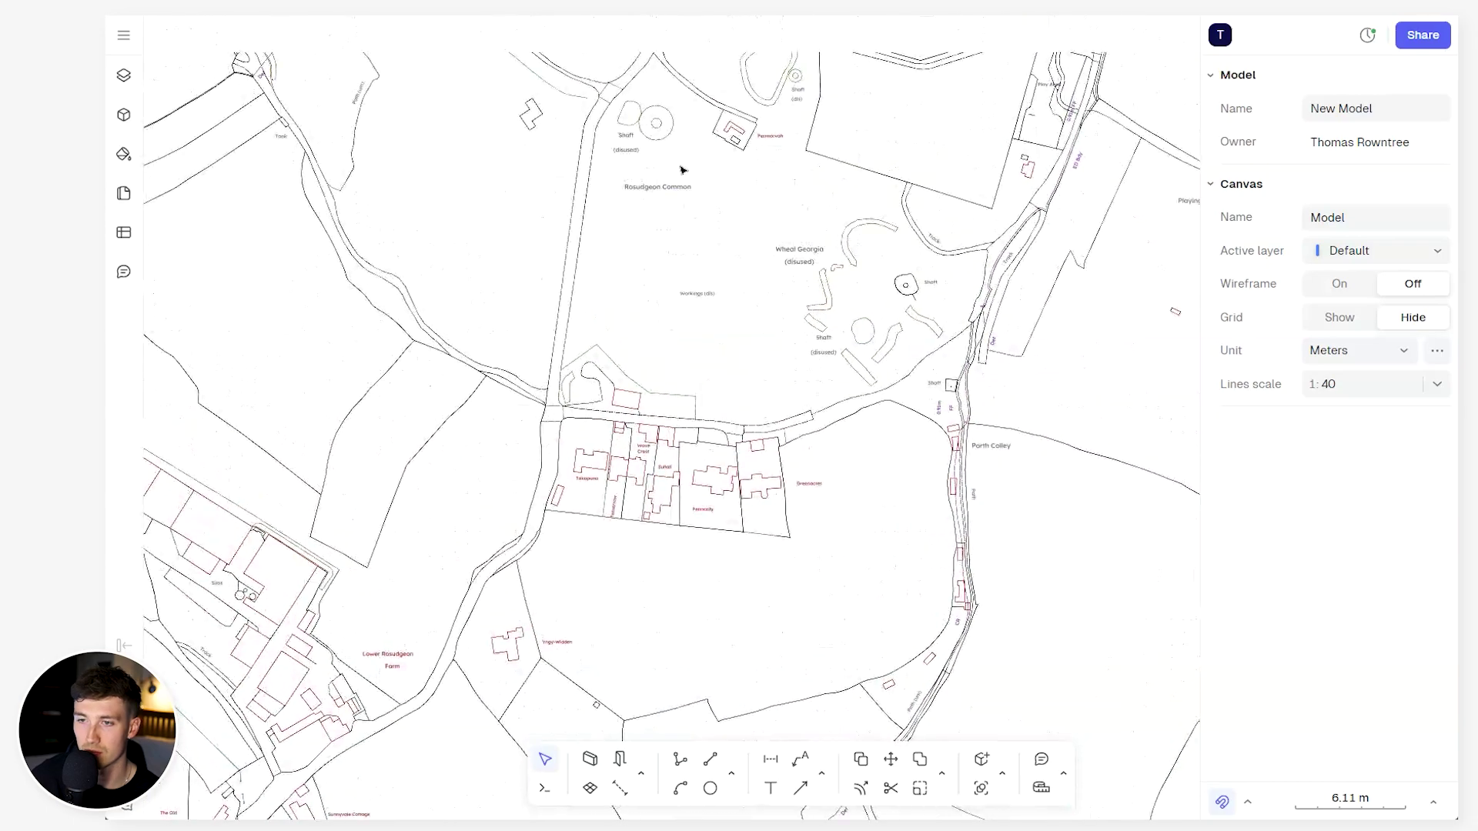
{"action": "scroll", "coordinate": [570, 300], "scroll_direction": "down", "scroll_amount": 3}
{"action": "middle_click_drag", "start_coordinate": [591, 324], "coordinate": [631, 331]}
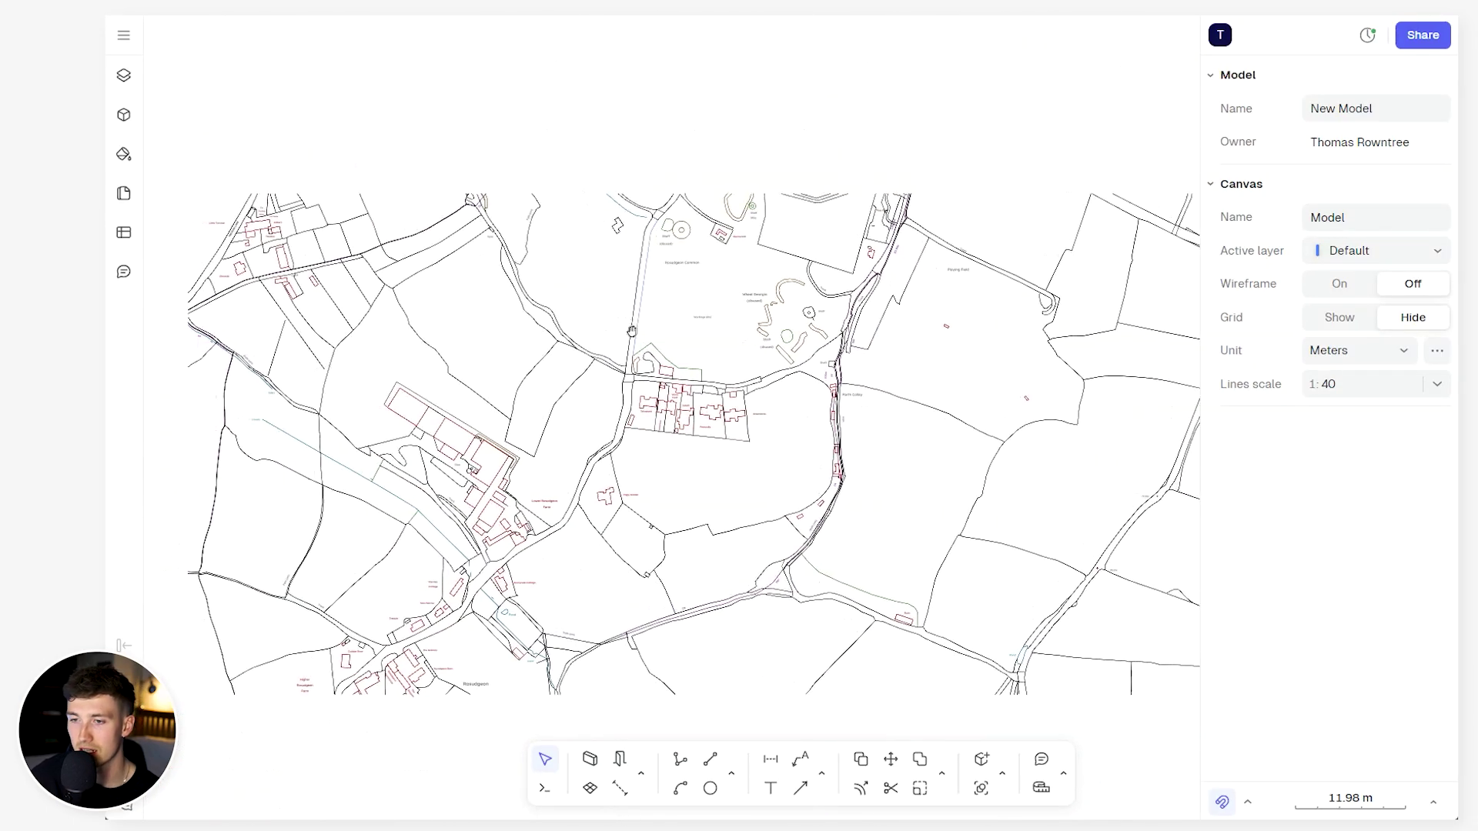
{"action": "scroll", "coordinate": [573, 347], "scroll_direction": "down", "scroll_amount": 2}
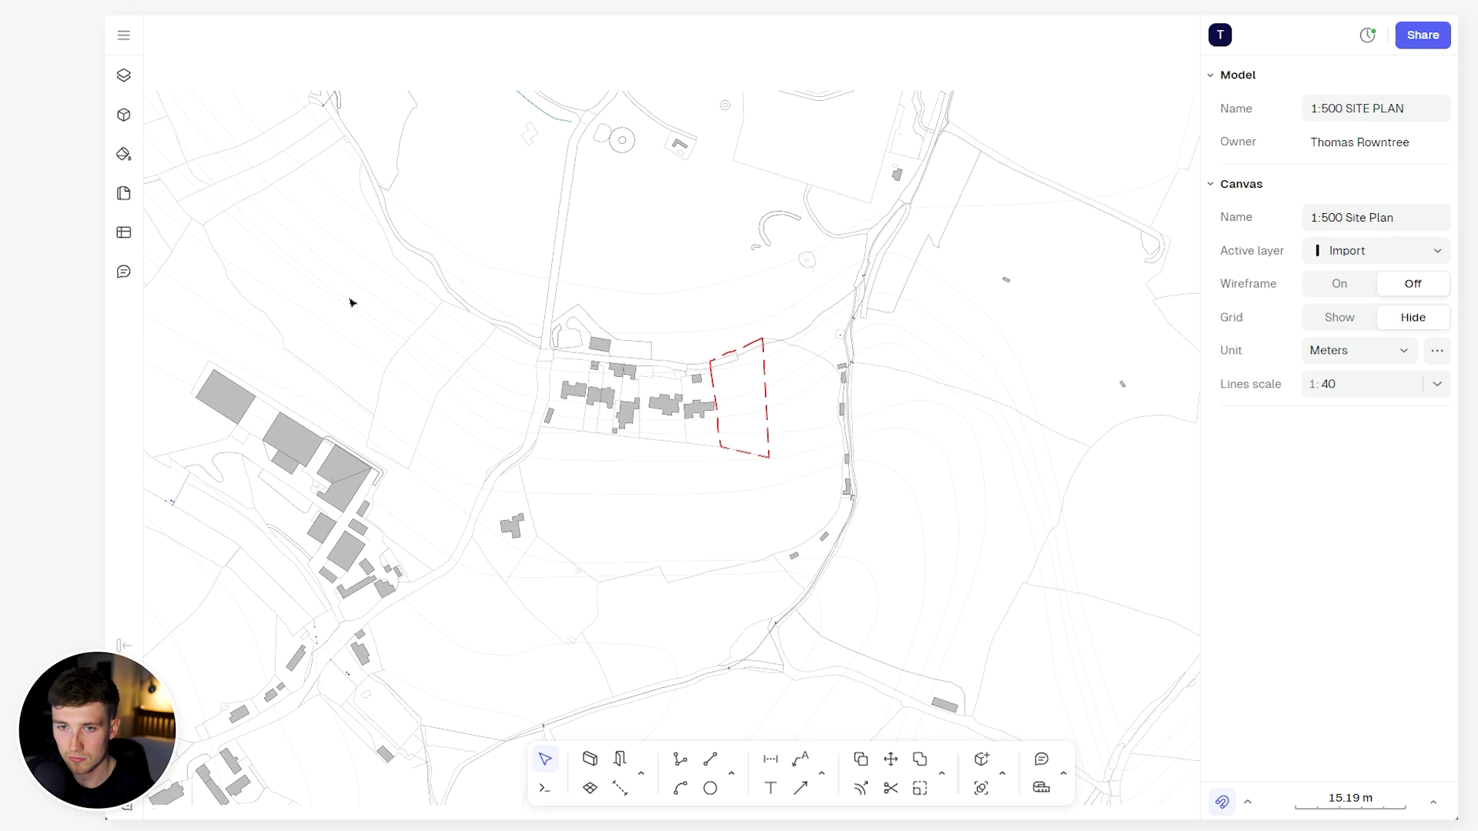
Add a new layer named Trees to the 1:500 Site Plan canvas
{"action": "left_click", "coordinate": [125, 77]}
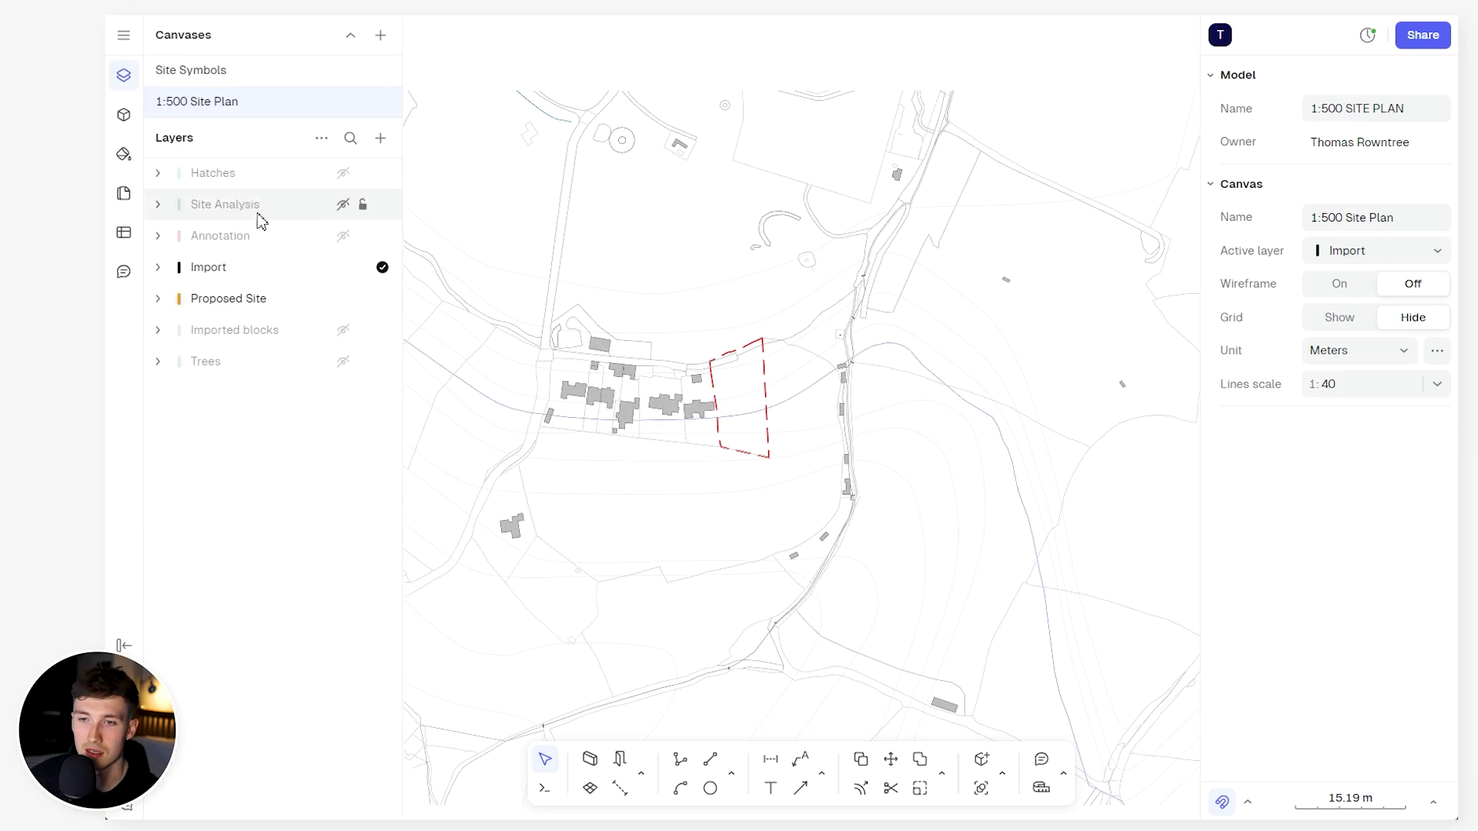
{"action": "left_click", "coordinate": [384, 139]}
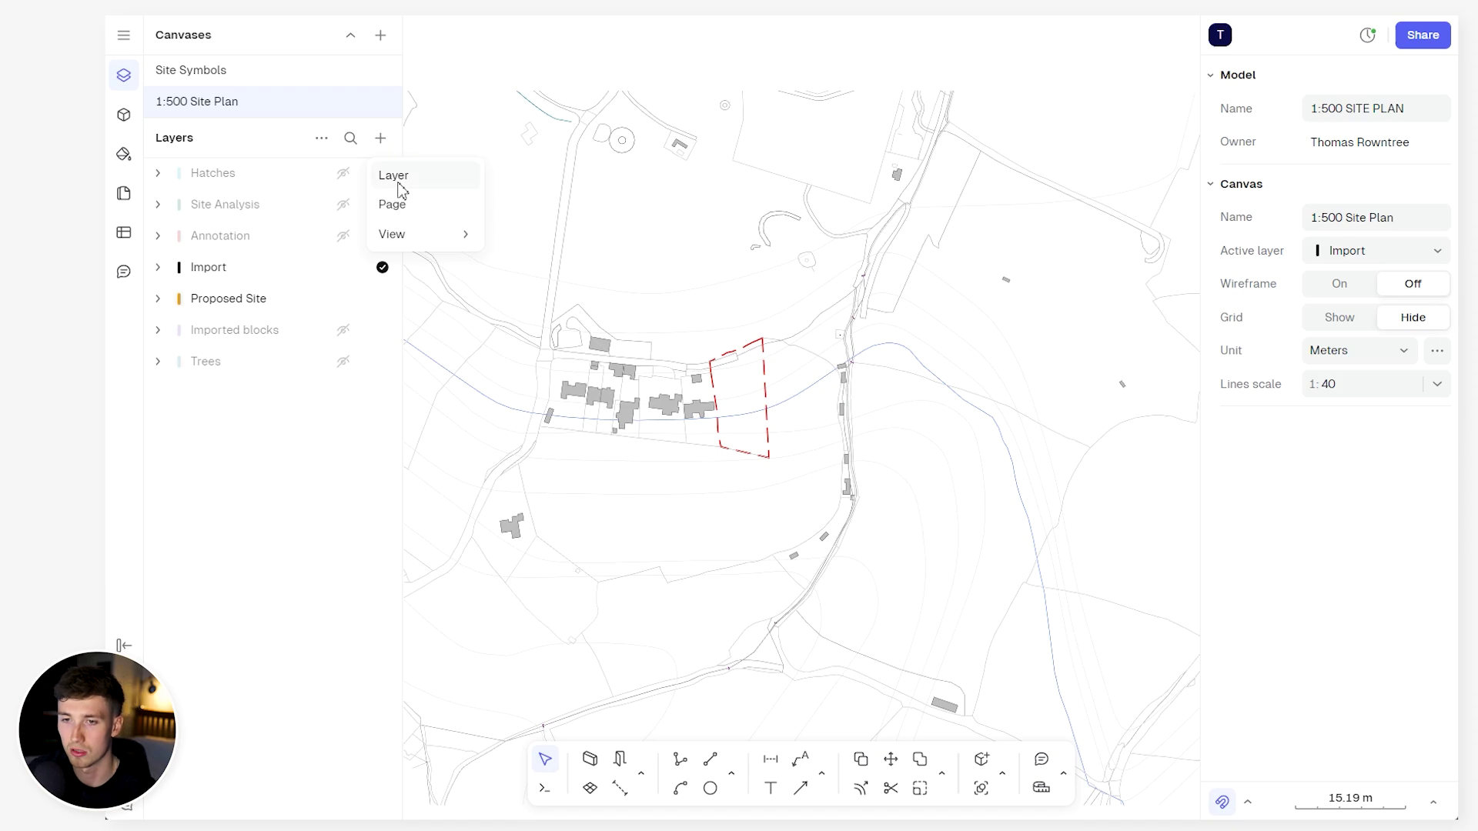
{"action": "left_click", "coordinate": [398, 180]}
{"action": "type", "text": "Trees"}
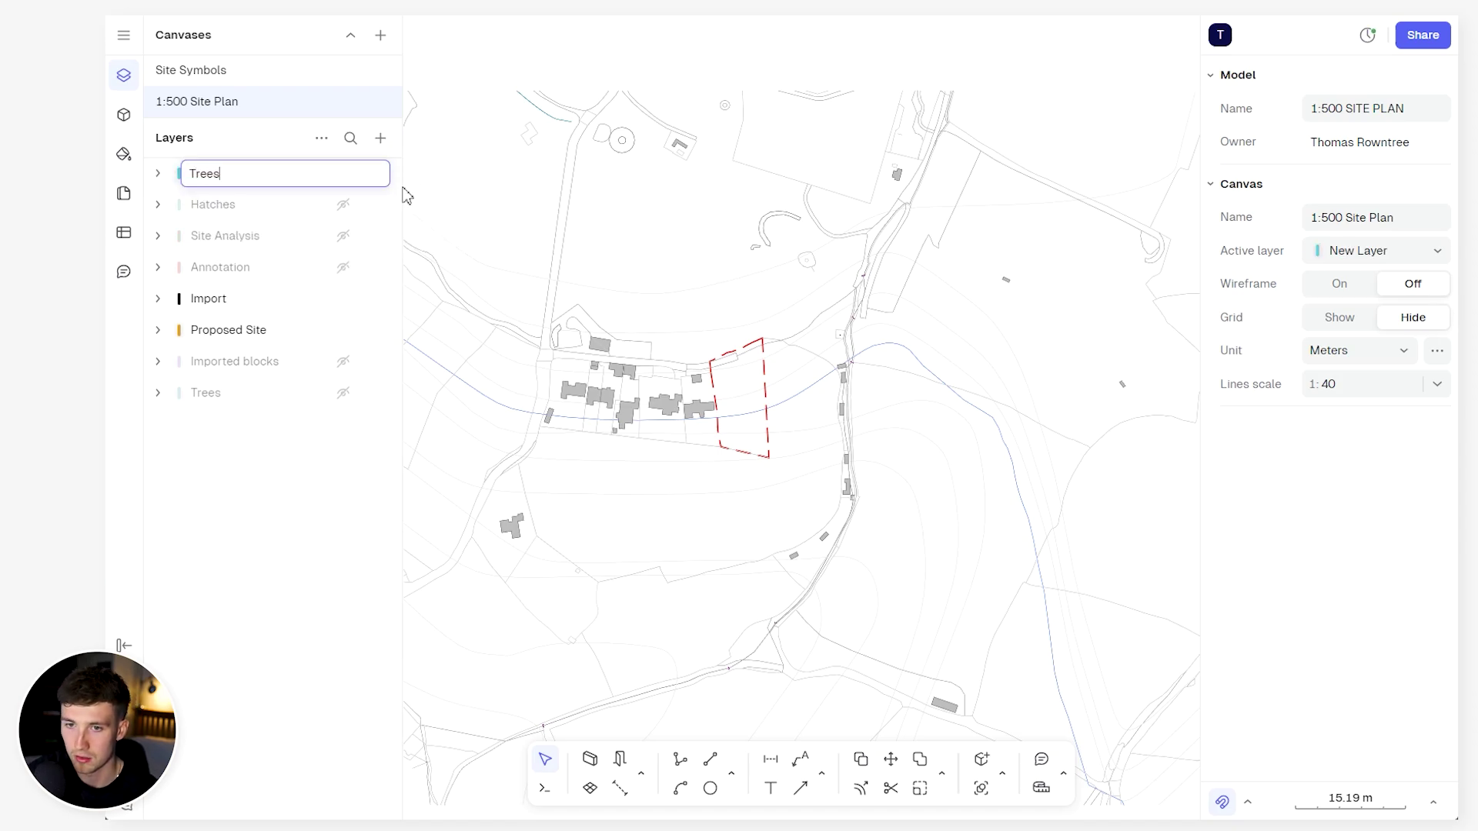
{"action": "key", "text": "Return"}
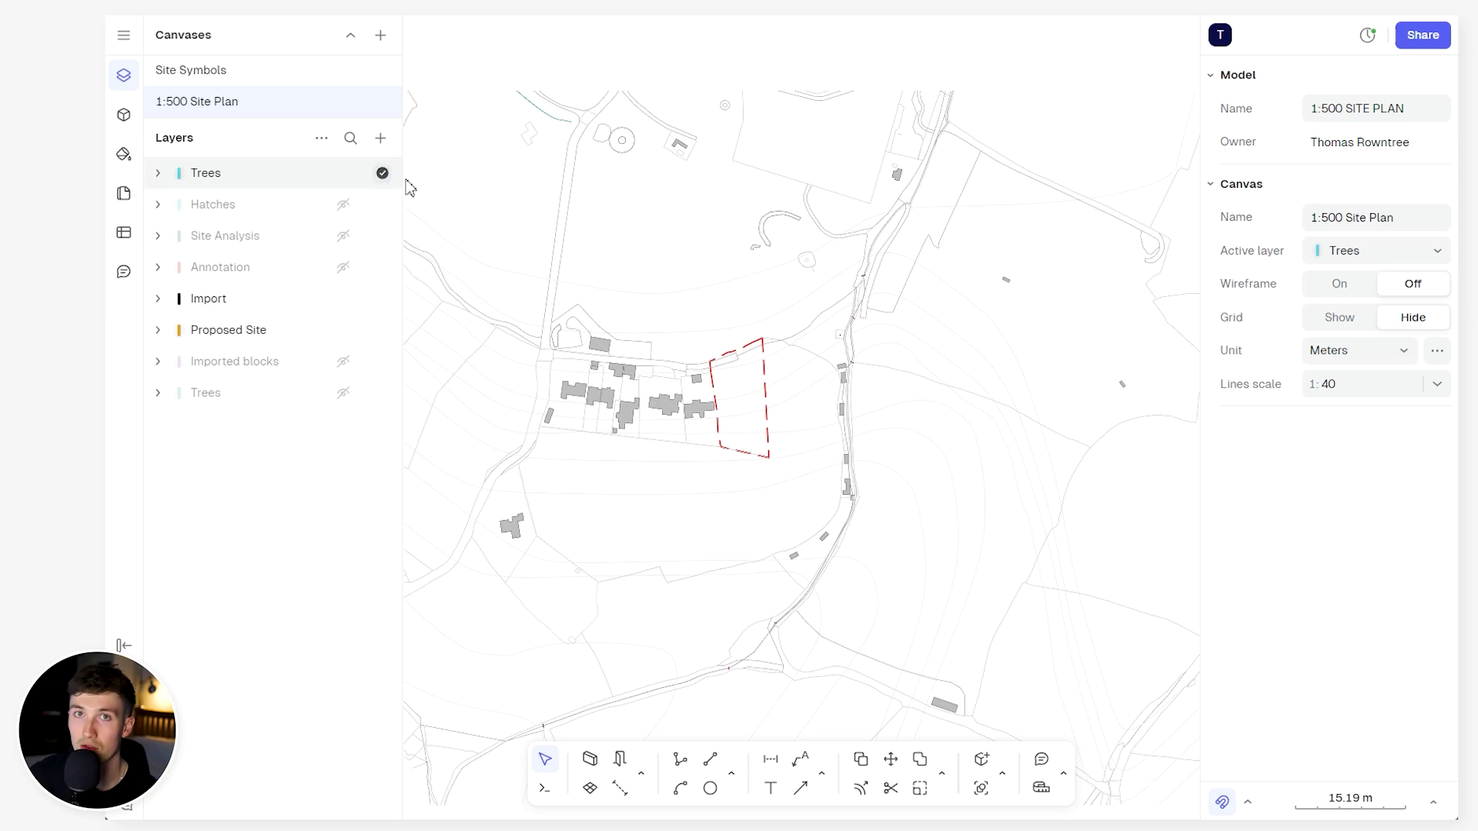
Draw a circle about 2.2 m in diameter on the Trees layer, just north of the site's upper boundary
{"action": "scroll", "coordinate": [658, 353], "scroll_direction": "up", "scroll_amount": 5}
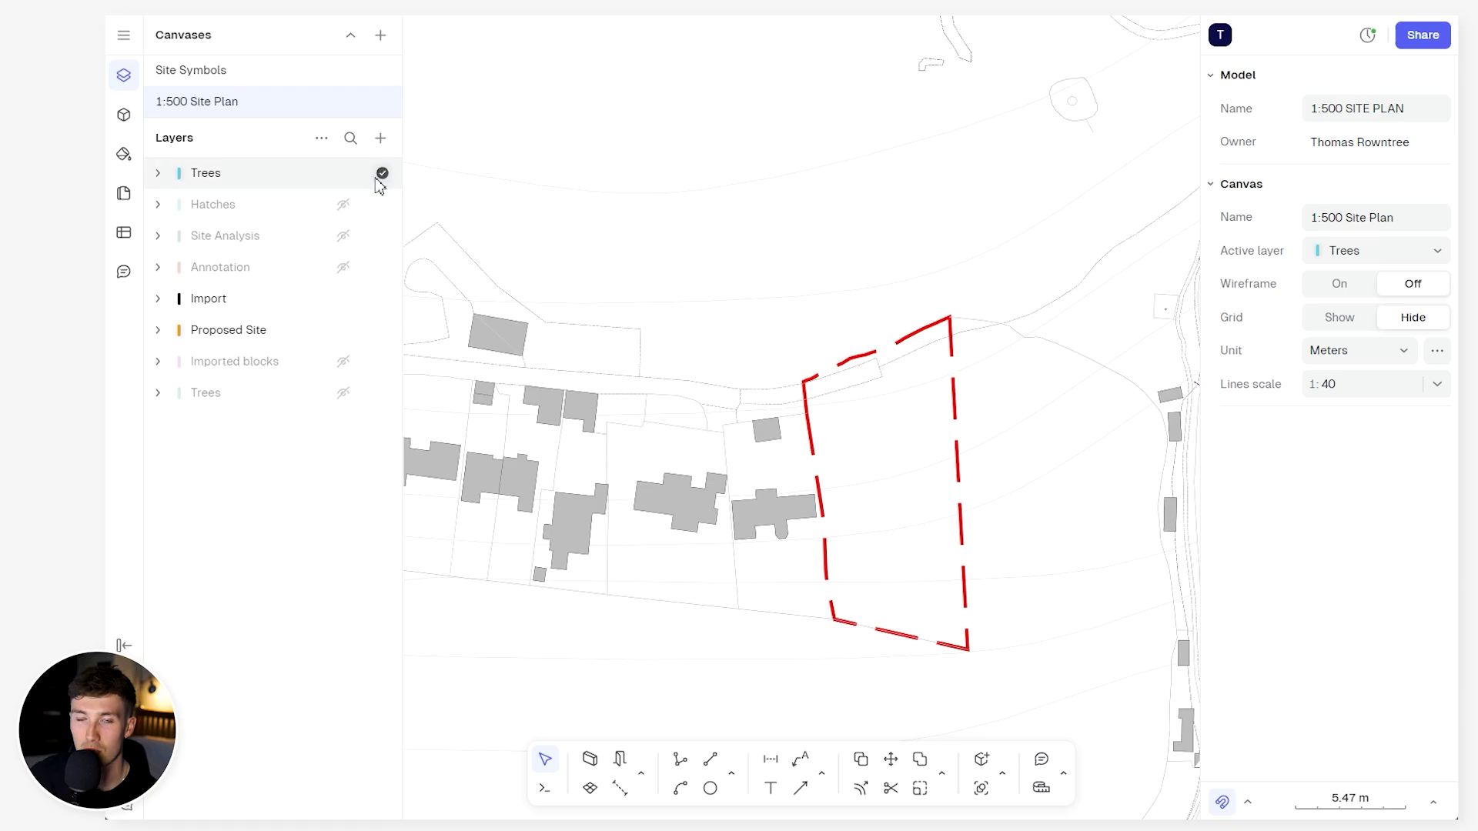
{"action": "scroll", "coordinate": [658, 311], "scroll_direction": "down", "scroll_amount": 2}
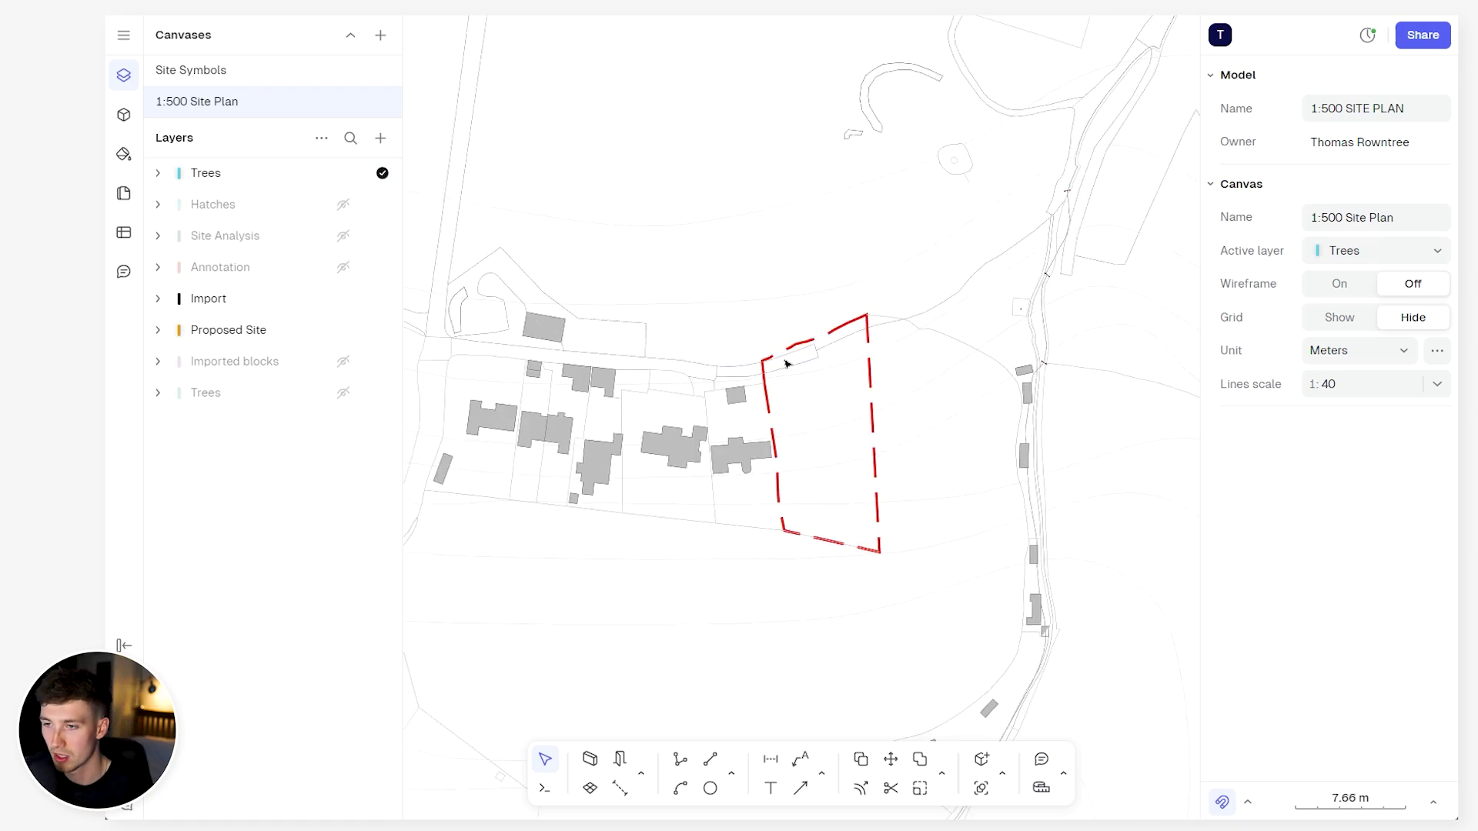
{"action": "scroll", "coordinate": [821, 280], "scroll_direction": "up", "scroll_amount": 5}
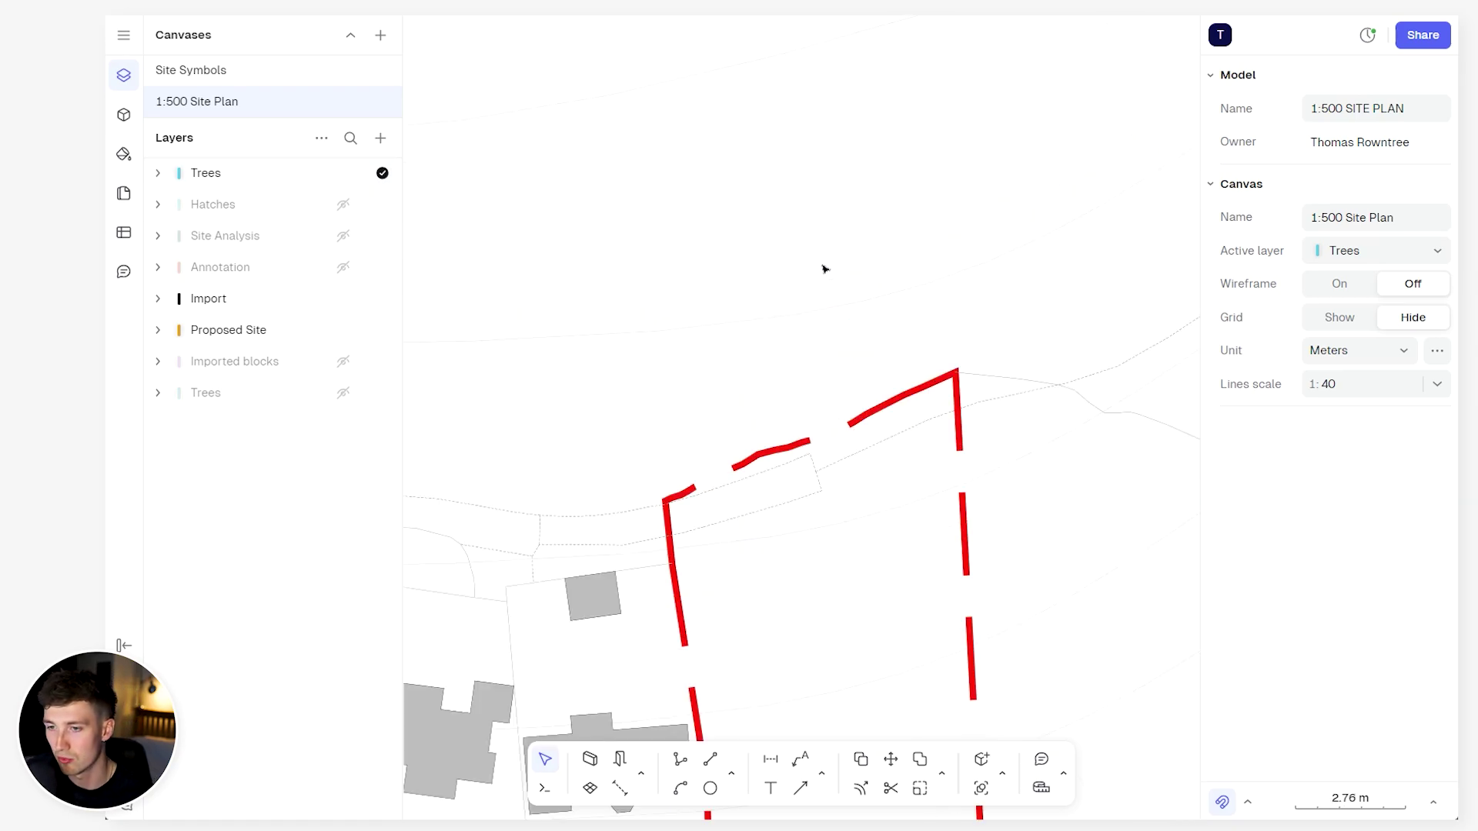
{"action": "left_click", "coordinate": [710, 787]}
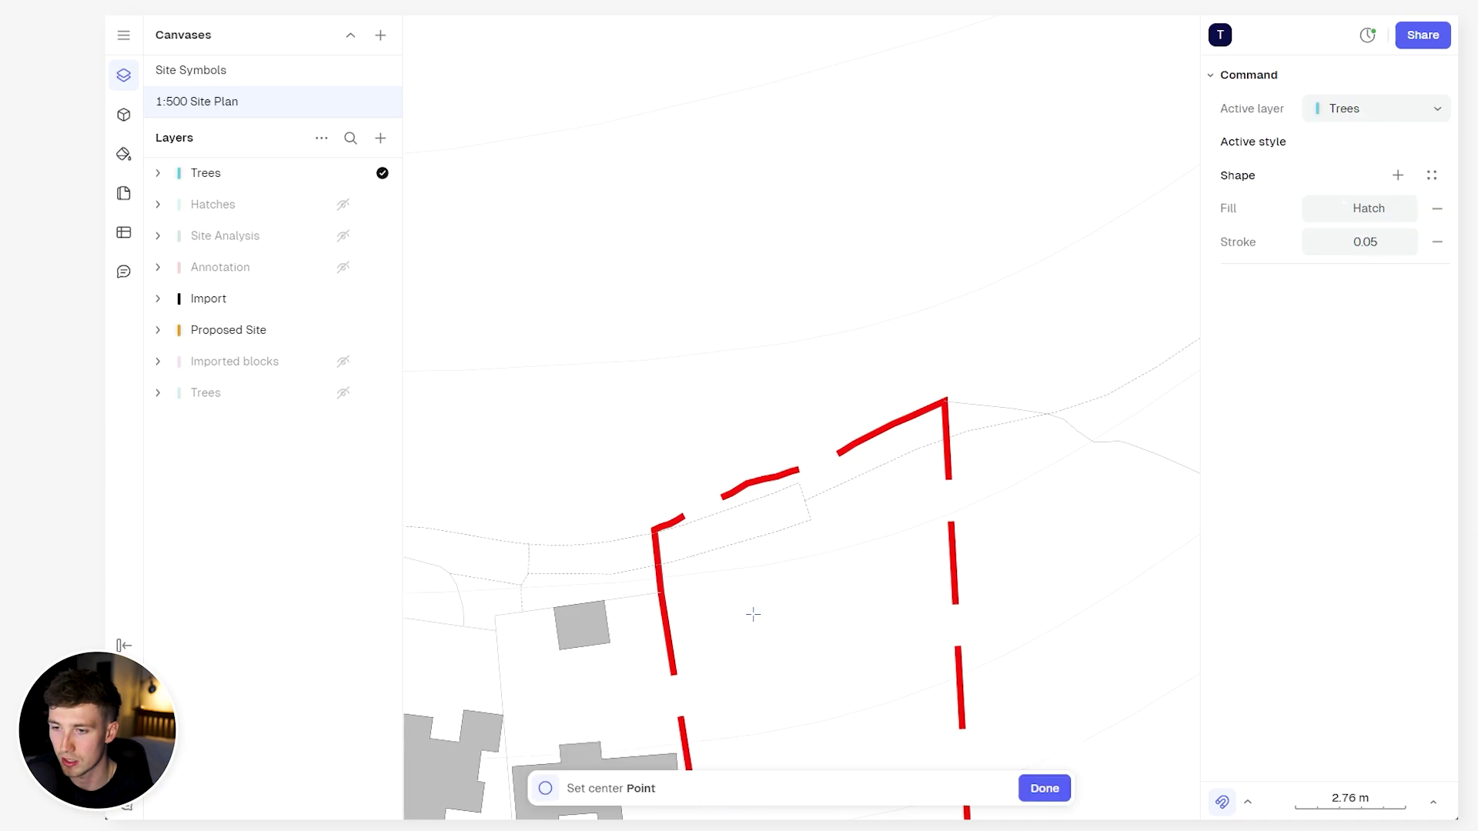
{"action": "left_click", "coordinate": [802, 382]}
{"action": "left_click", "coordinate": [806, 332]}
{"action": "scroll", "coordinate": [820, 380], "scroll_direction": "up", "scroll_amount": 3}
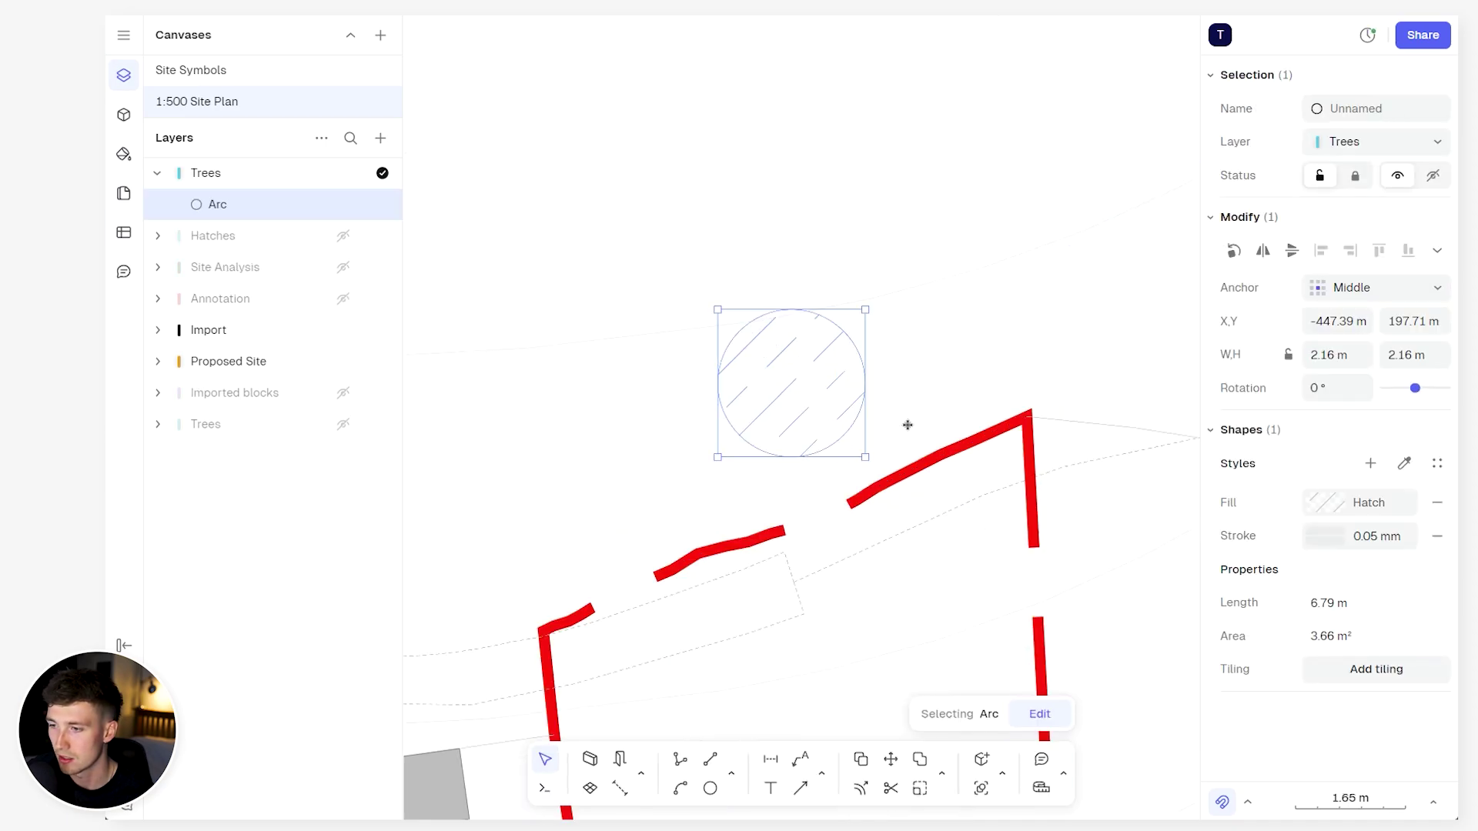
Remove the circle's hatch fill and set its stroke colour to grey 838383
{"action": "left_click", "coordinate": [1437, 502]}
{"action": "left_click", "coordinate": [1325, 537]}
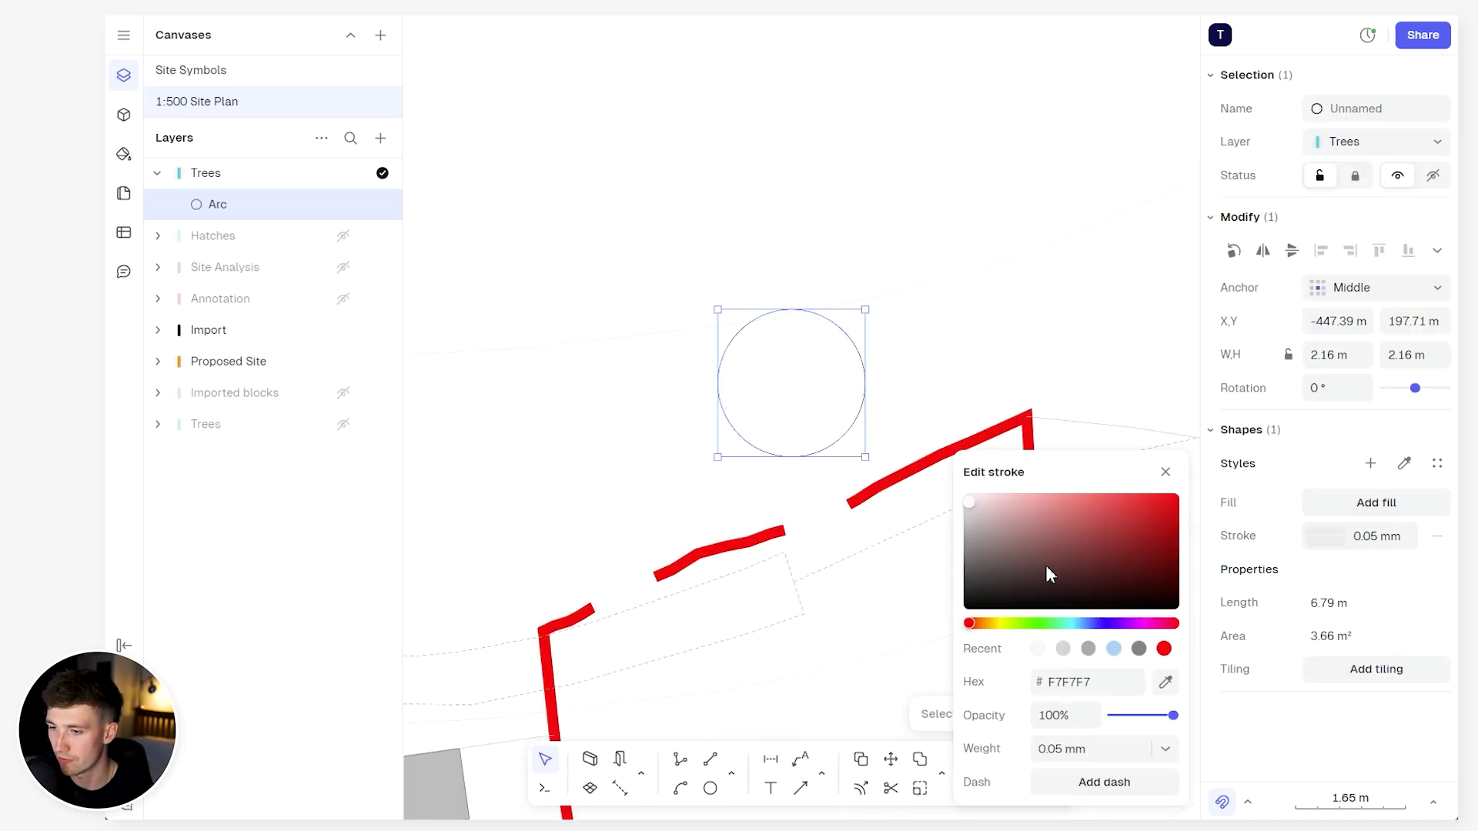
{"action": "left_click", "coordinate": [1139, 648]}
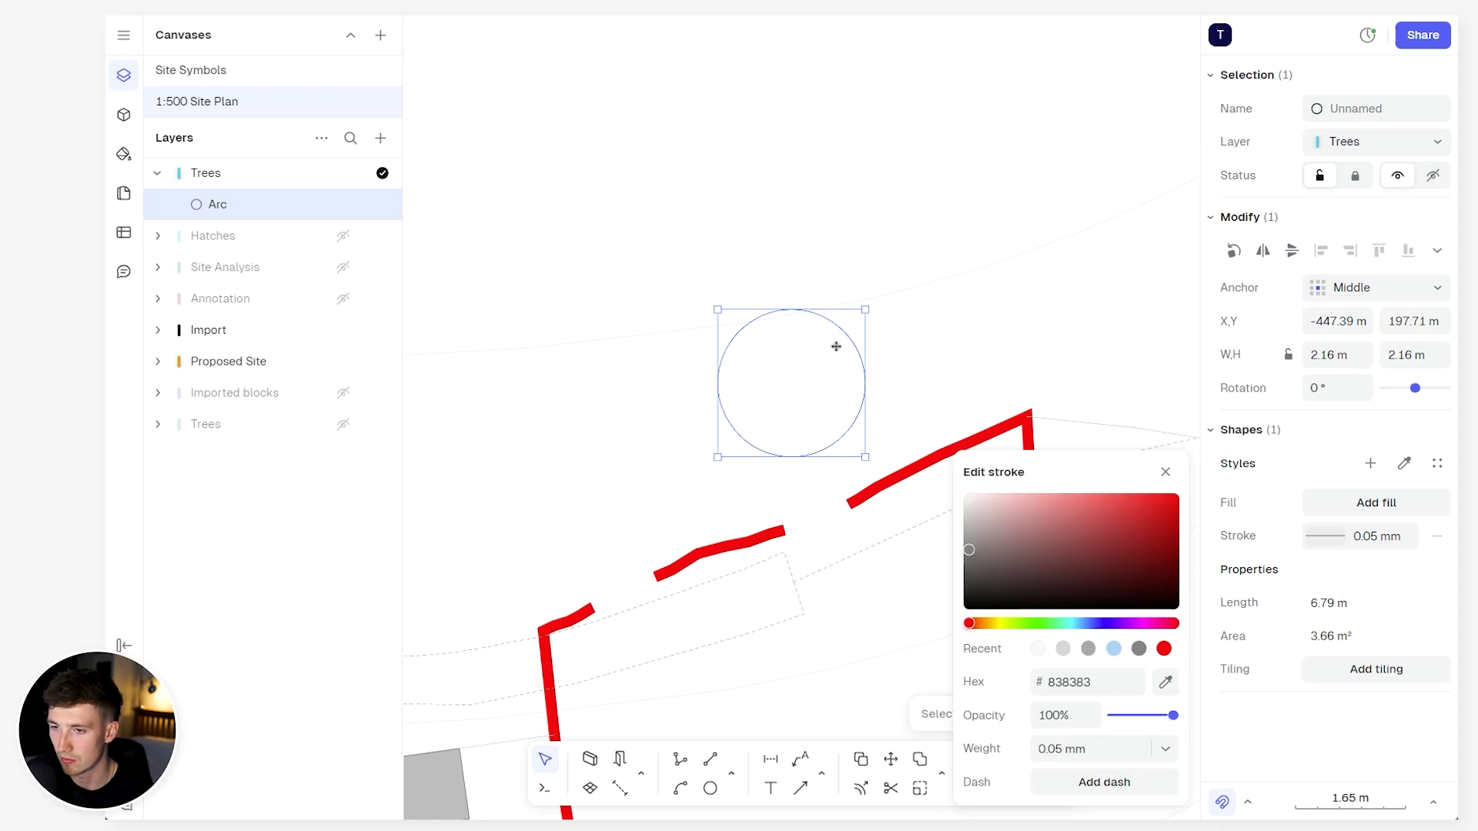
{"action": "scroll", "coordinate": [796, 365], "scroll_direction": "up", "scroll_amount": 3}
{"action": "left_click", "coordinate": [796, 364]}
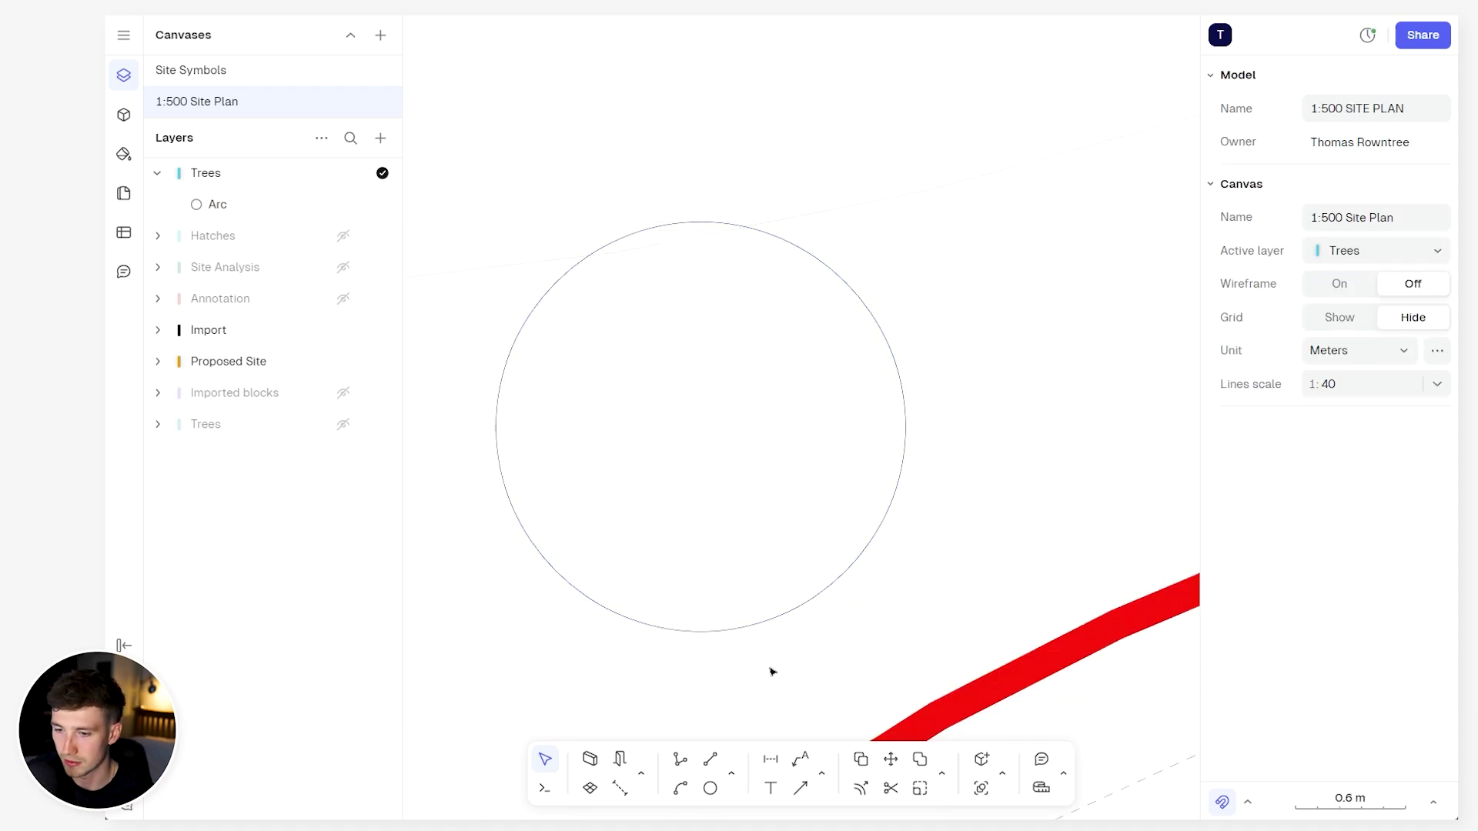
Draw a horizontal and a vertical polyline across the circle's full diameter, joining its opposite quadrant points
{"action": "left_click", "coordinate": [680, 759]}
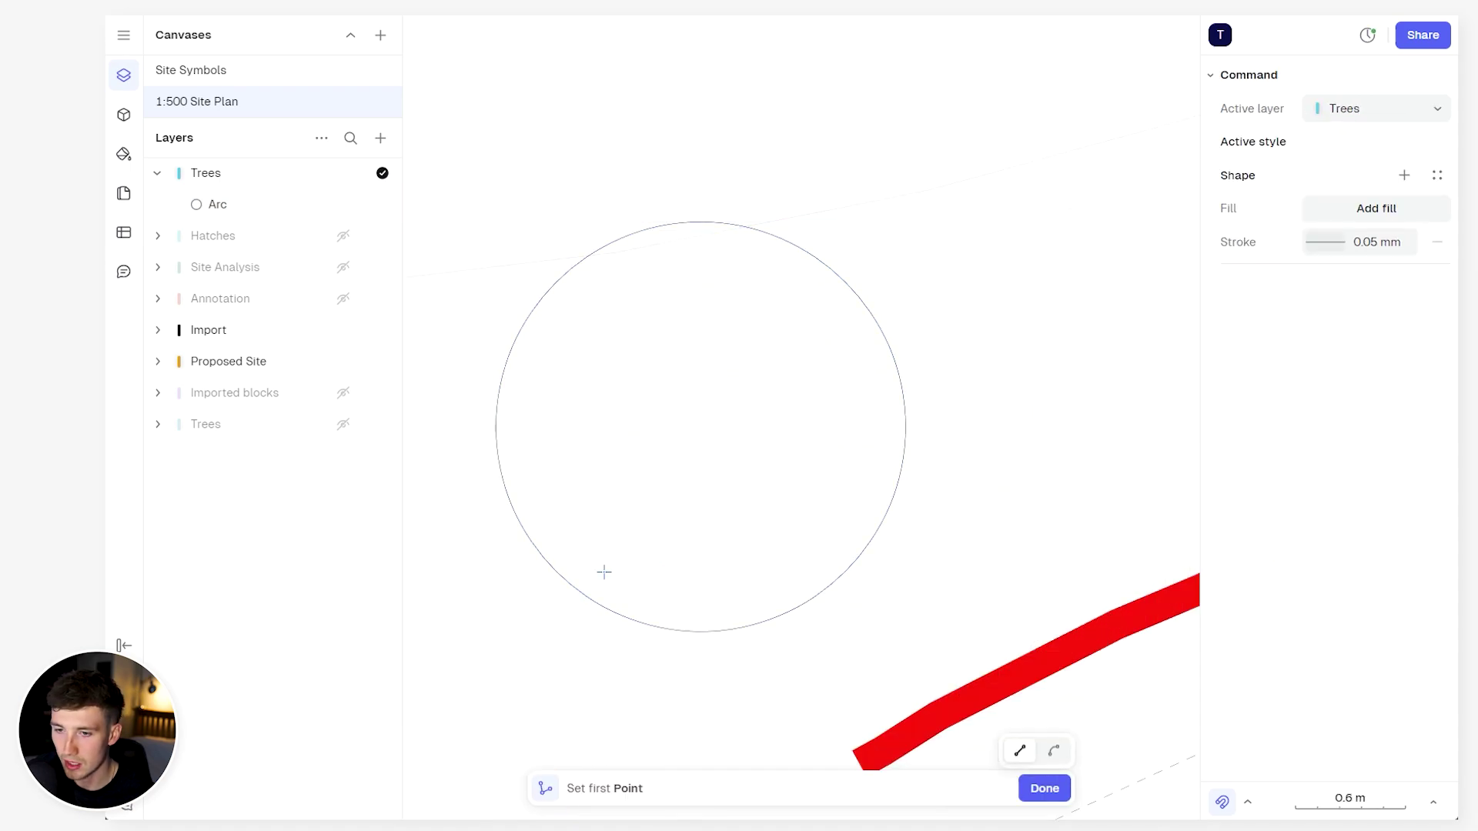
{"action": "left_click", "coordinate": [483, 418]}
{"action": "double_click", "coordinate": [905, 426]}
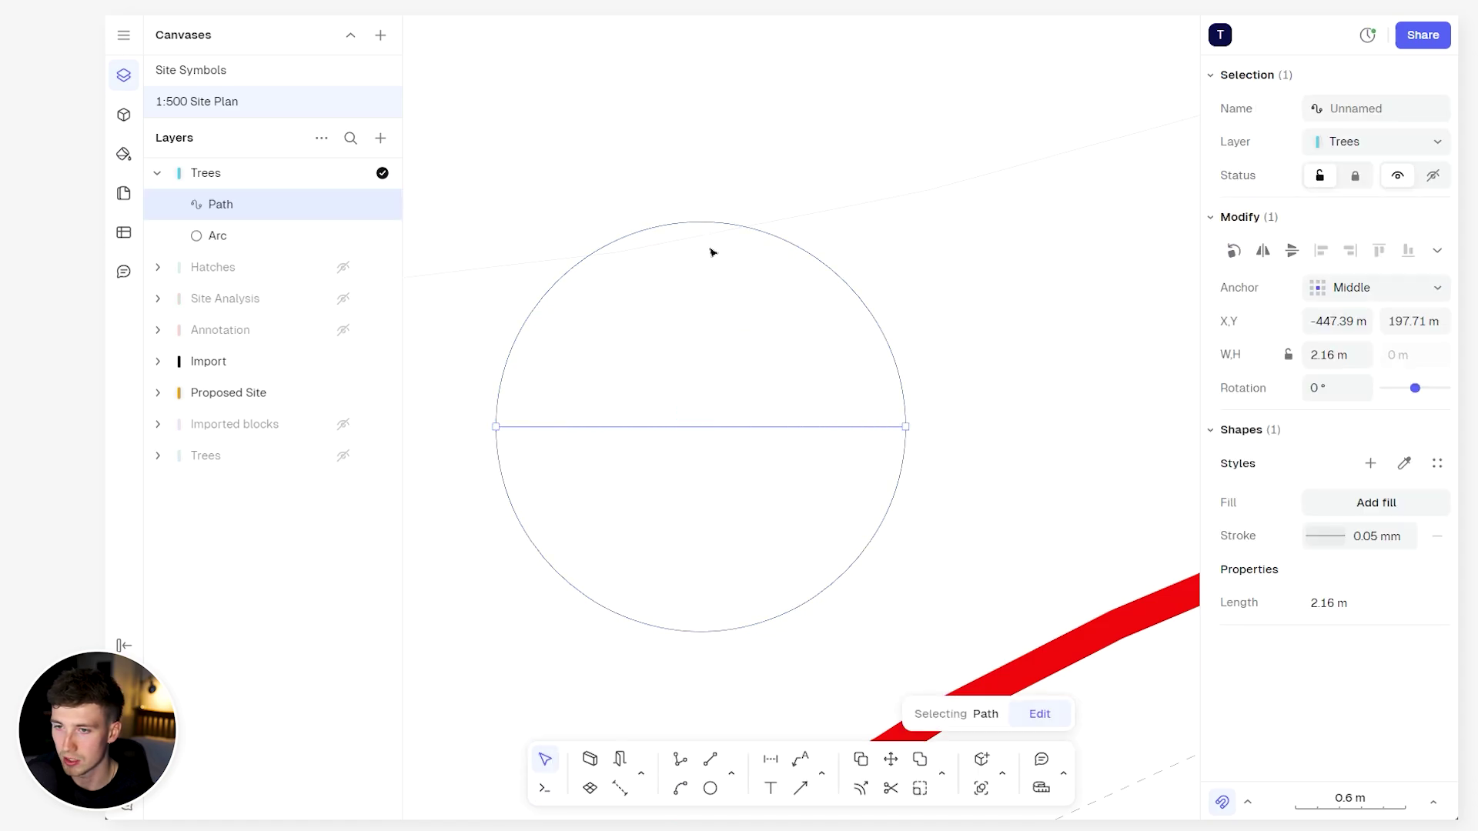
{"action": "key", "text": "l"}
{"action": "left_click", "coordinate": [699, 221]}
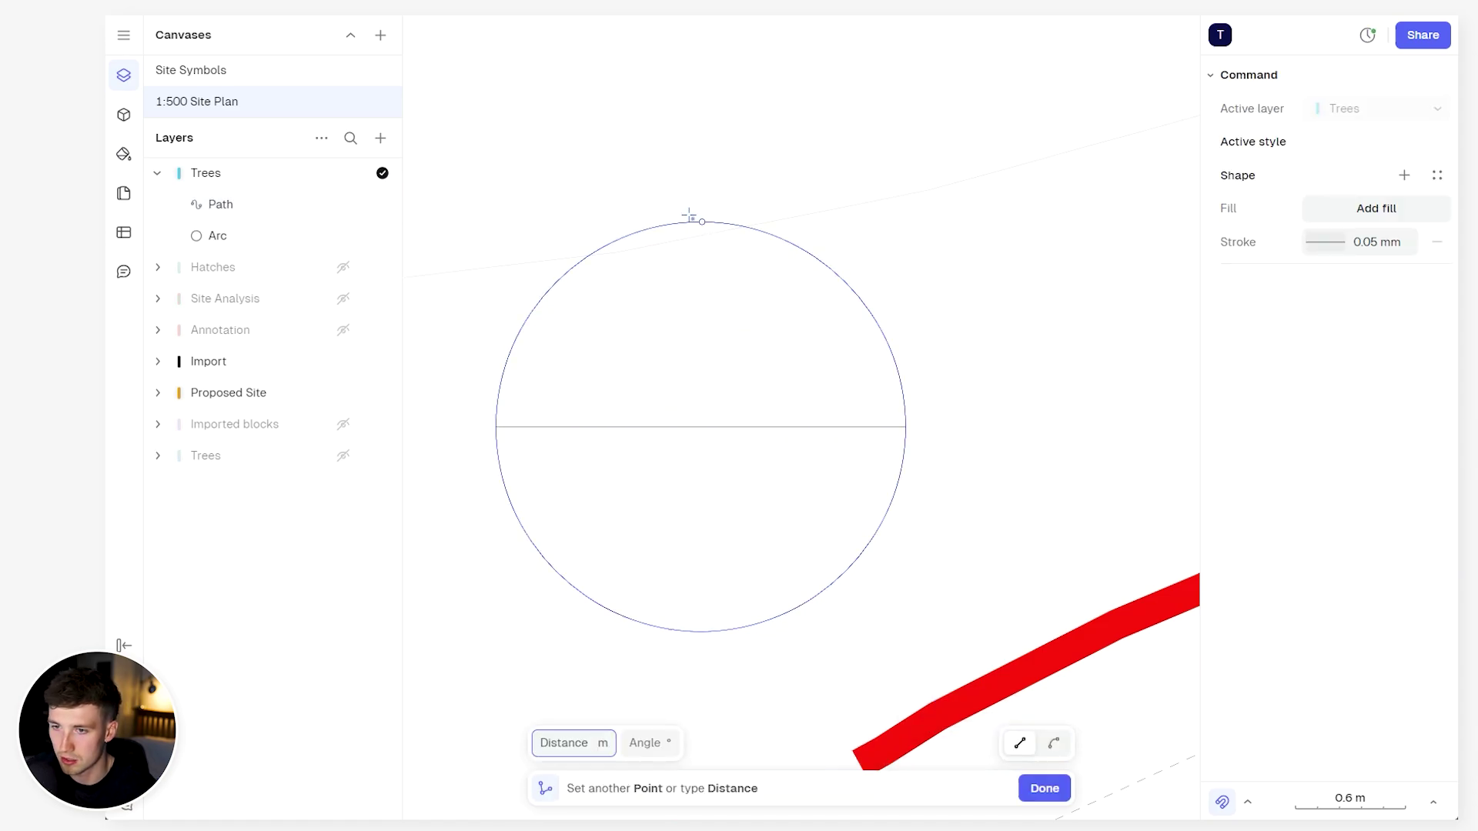
{"action": "double_click", "coordinate": [701, 631]}
{"action": "left_click", "coordinate": [916, 356]}
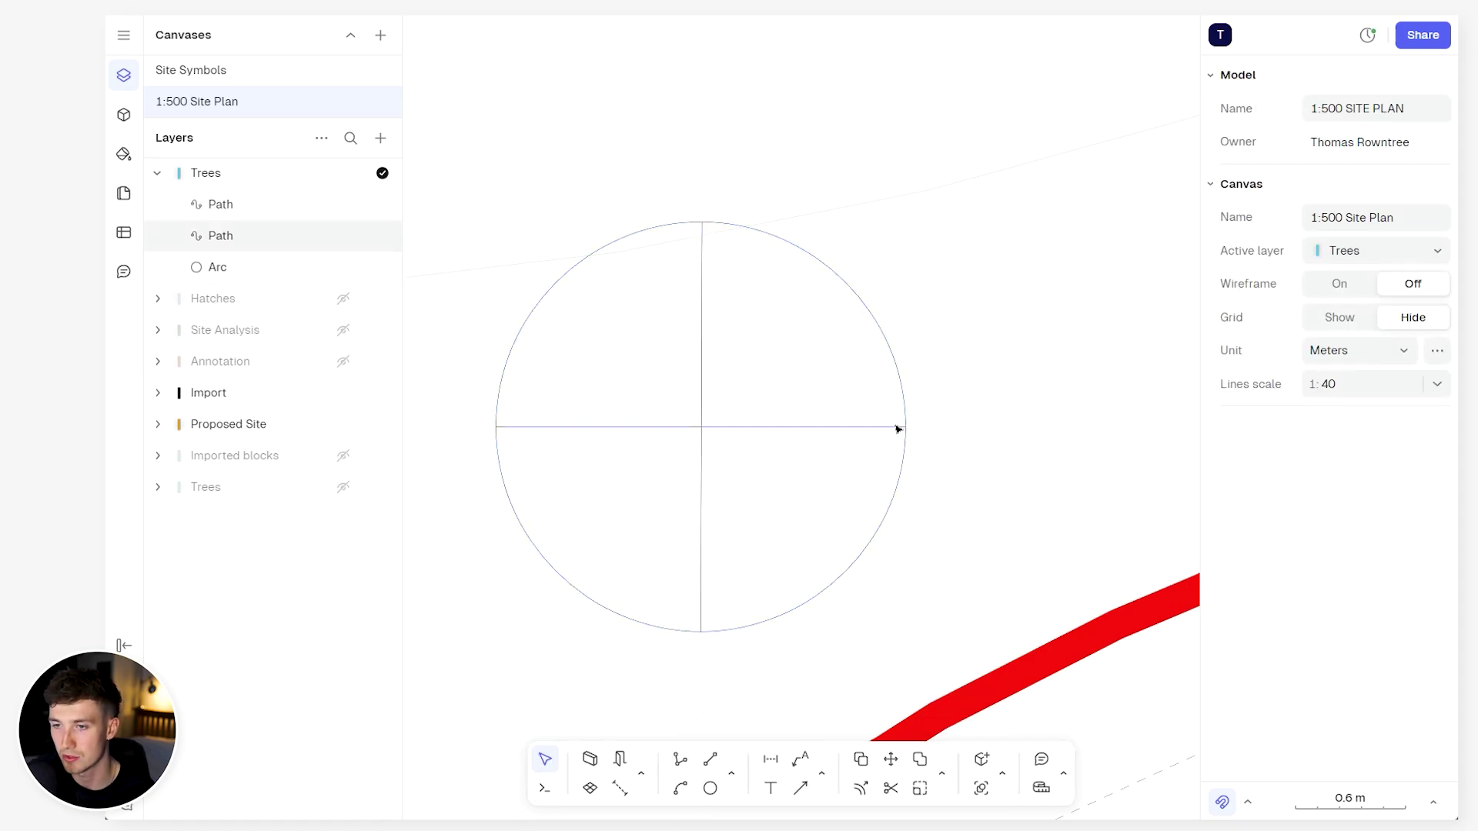
Scale the two crossing lines down about the circle's centre to a small cross about 0.3 m wide
{"action": "left_click_drag", "start_coordinate": [658, 410], "coordinate": [655, 403]}
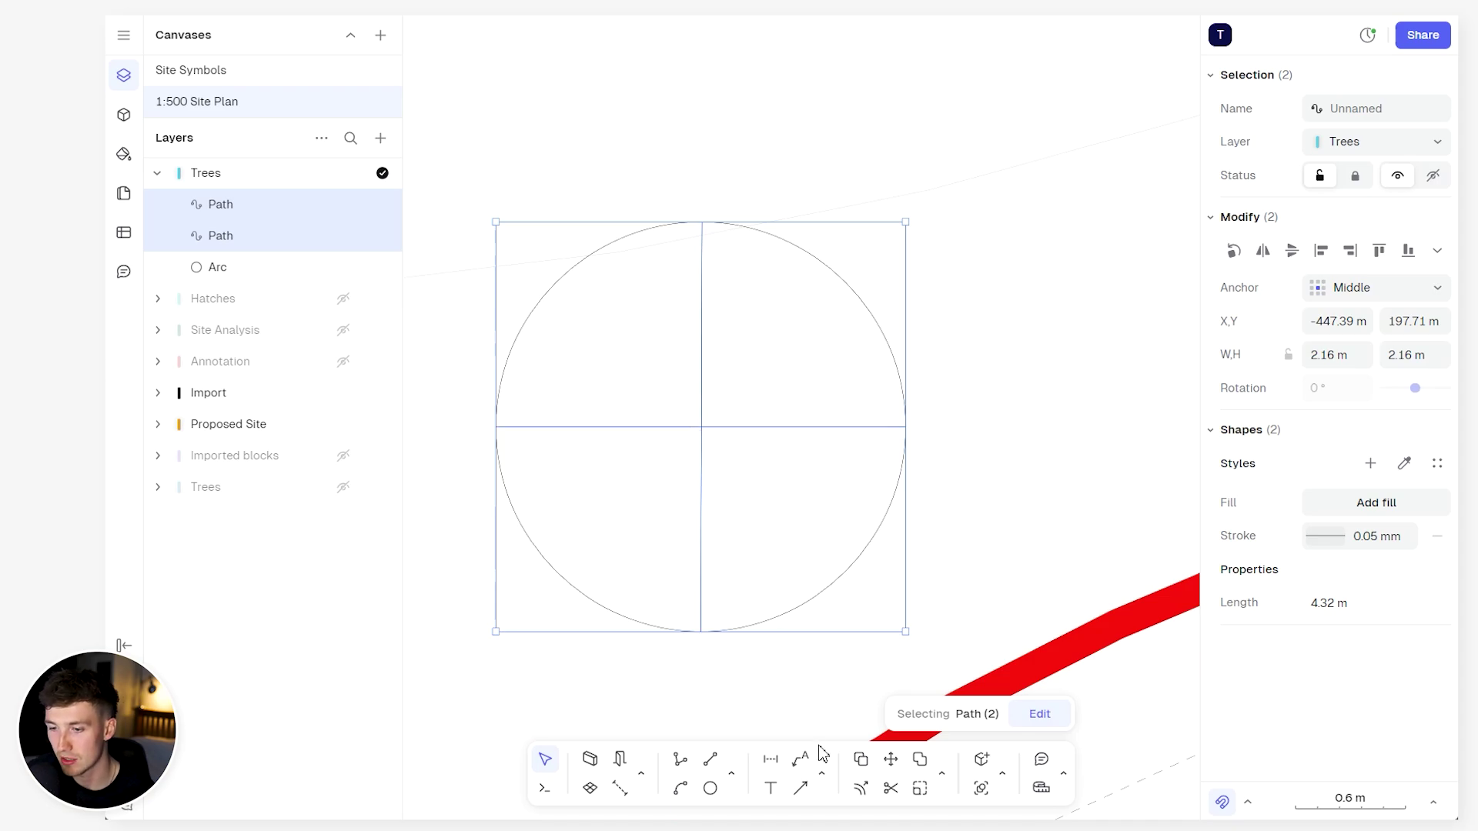
{"action": "left_click", "coordinate": [941, 776]}
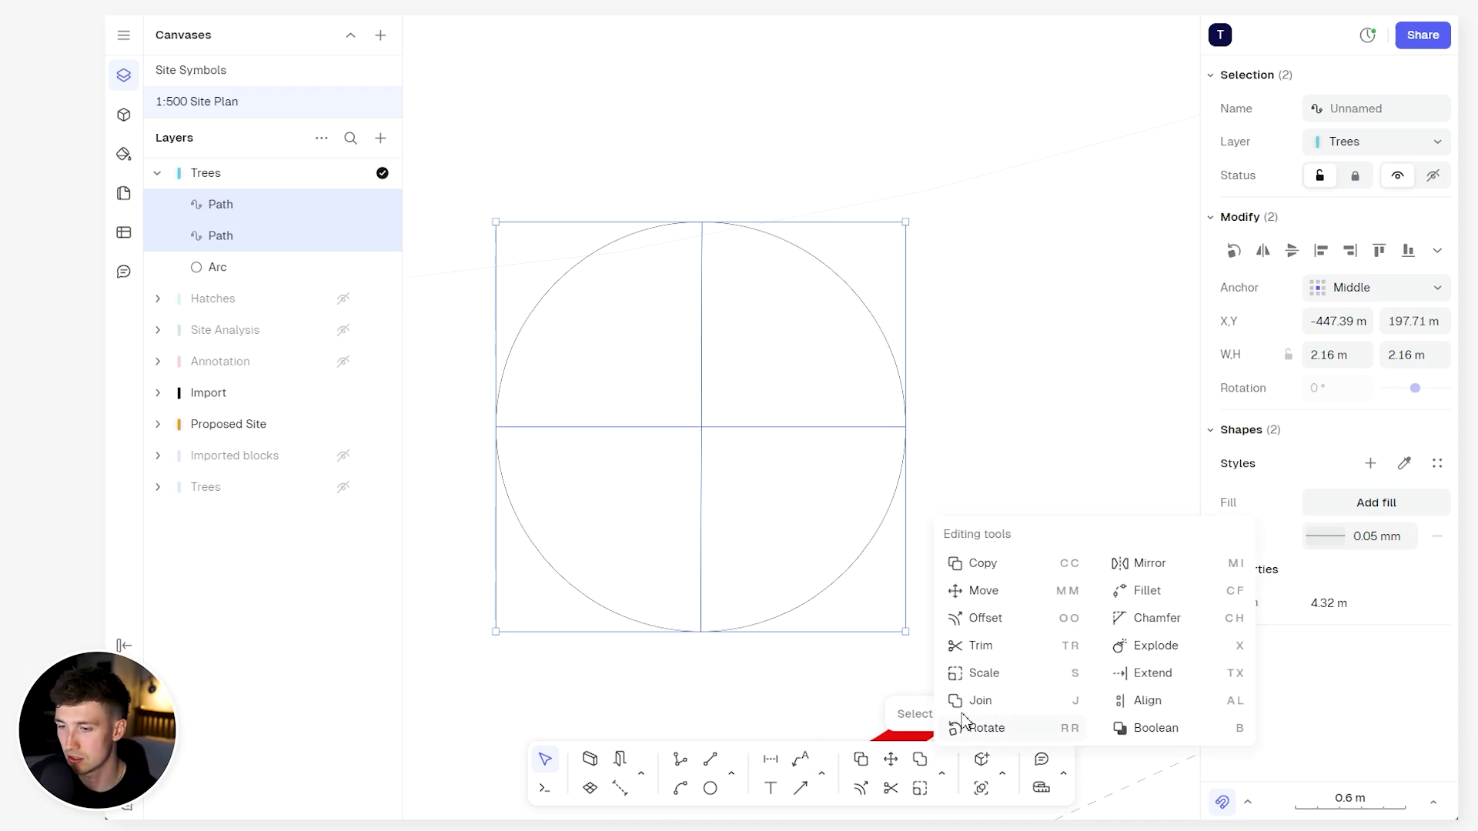
{"action": "left_click", "coordinate": [1023, 682]}
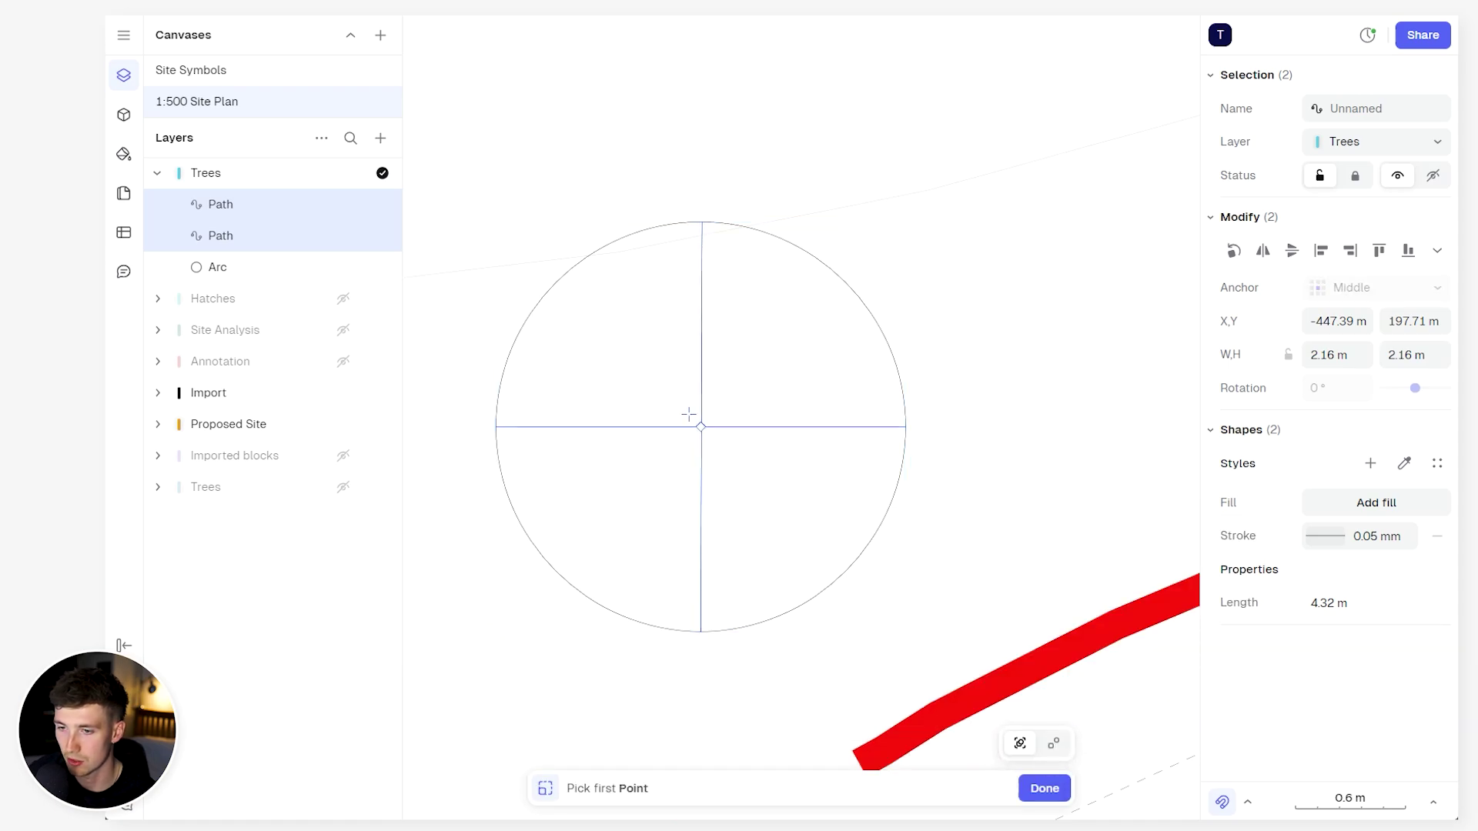
{"action": "left_click", "coordinate": [699, 425]}
{"action": "left_click", "coordinate": [693, 216]}
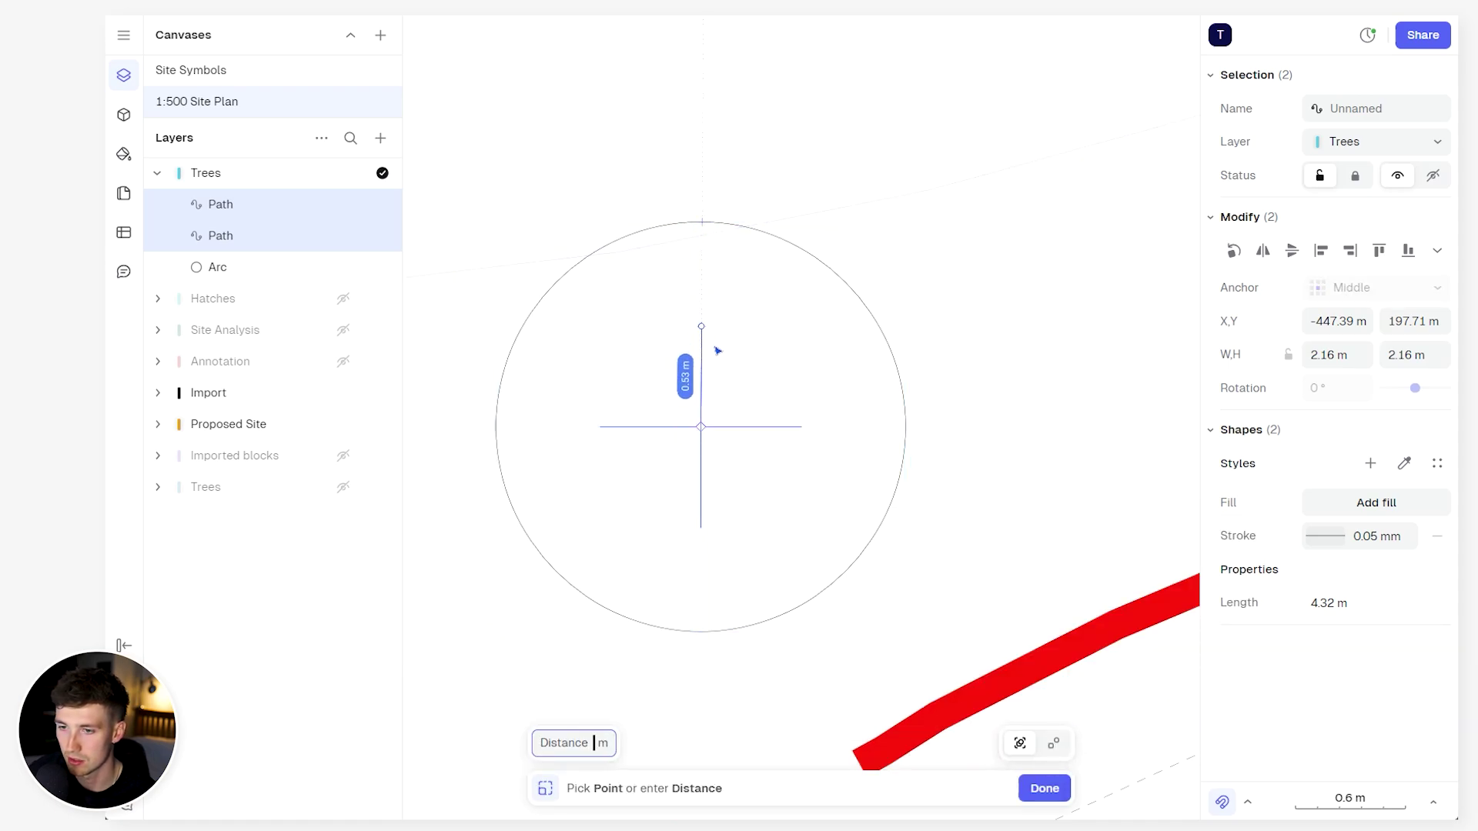
{"action": "left_click", "coordinate": [719, 396]}
{"action": "scroll", "coordinate": [718, 399], "scroll_direction": "up", "scroll_amount": 3}
{"action": "key", "text": "Escape"}
{"action": "scroll", "coordinate": [755, 439], "scroll_direction": "down", "scroll_amount": 5}
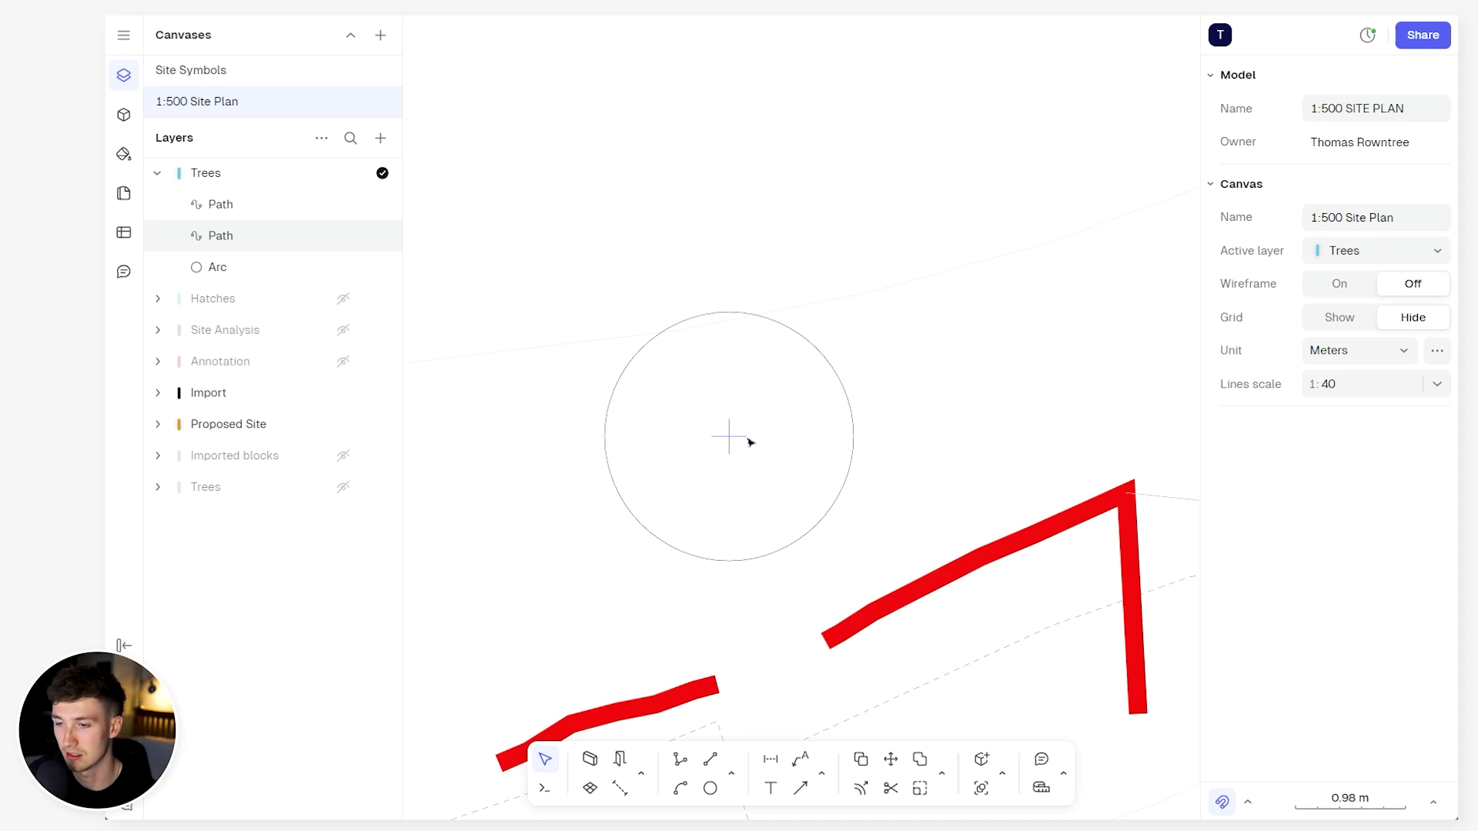
{"action": "scroll", "coordinate": [754, 445], "scroll_direction": "down", "scroll_amount": 2}
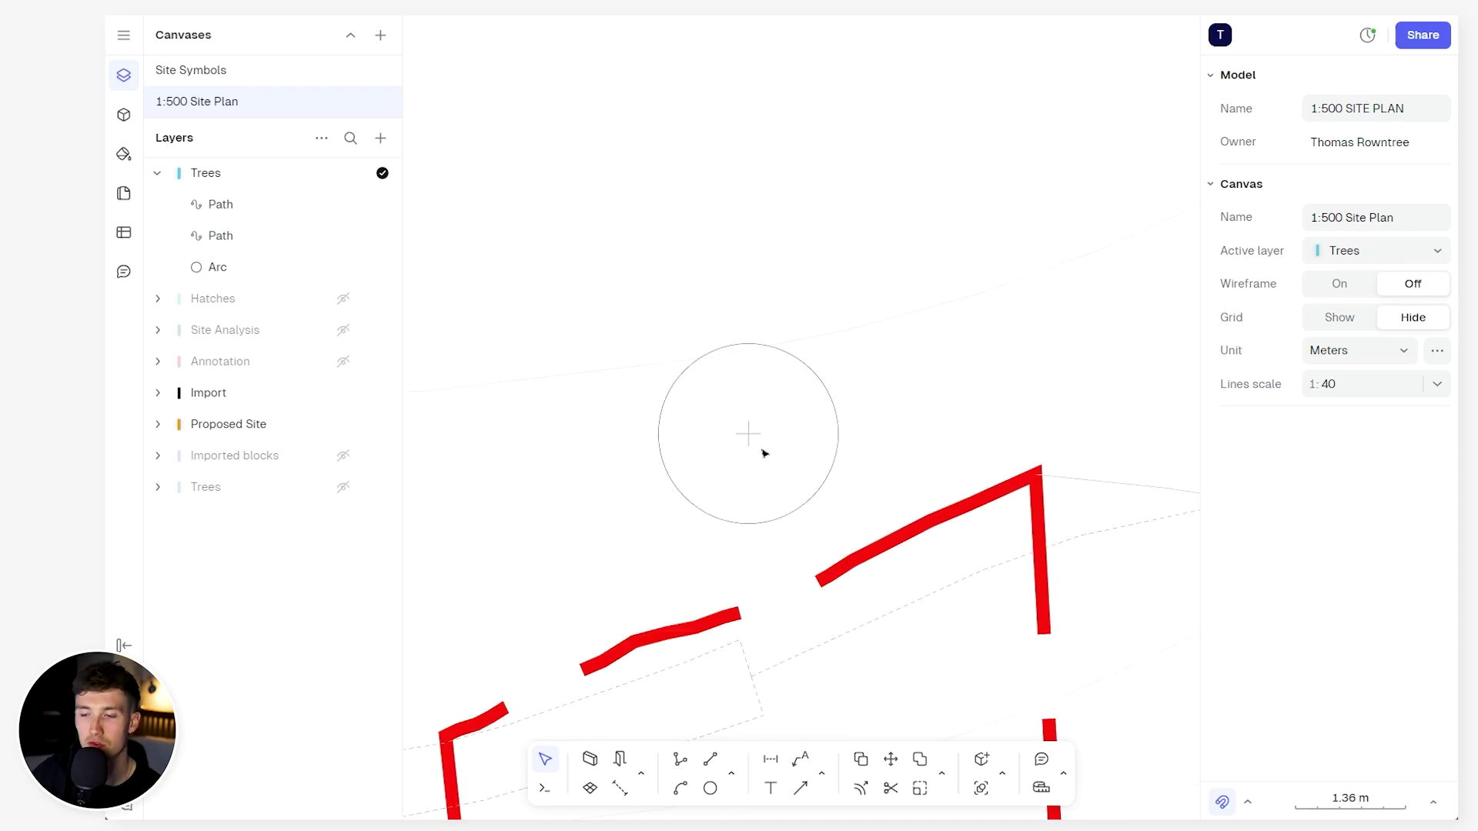
Group the circle with its centre cross and name the group Tree
{"action": "scroll", "coordinate": [765, 453], "scroll_direction": "up", "scroll_amount": 3}
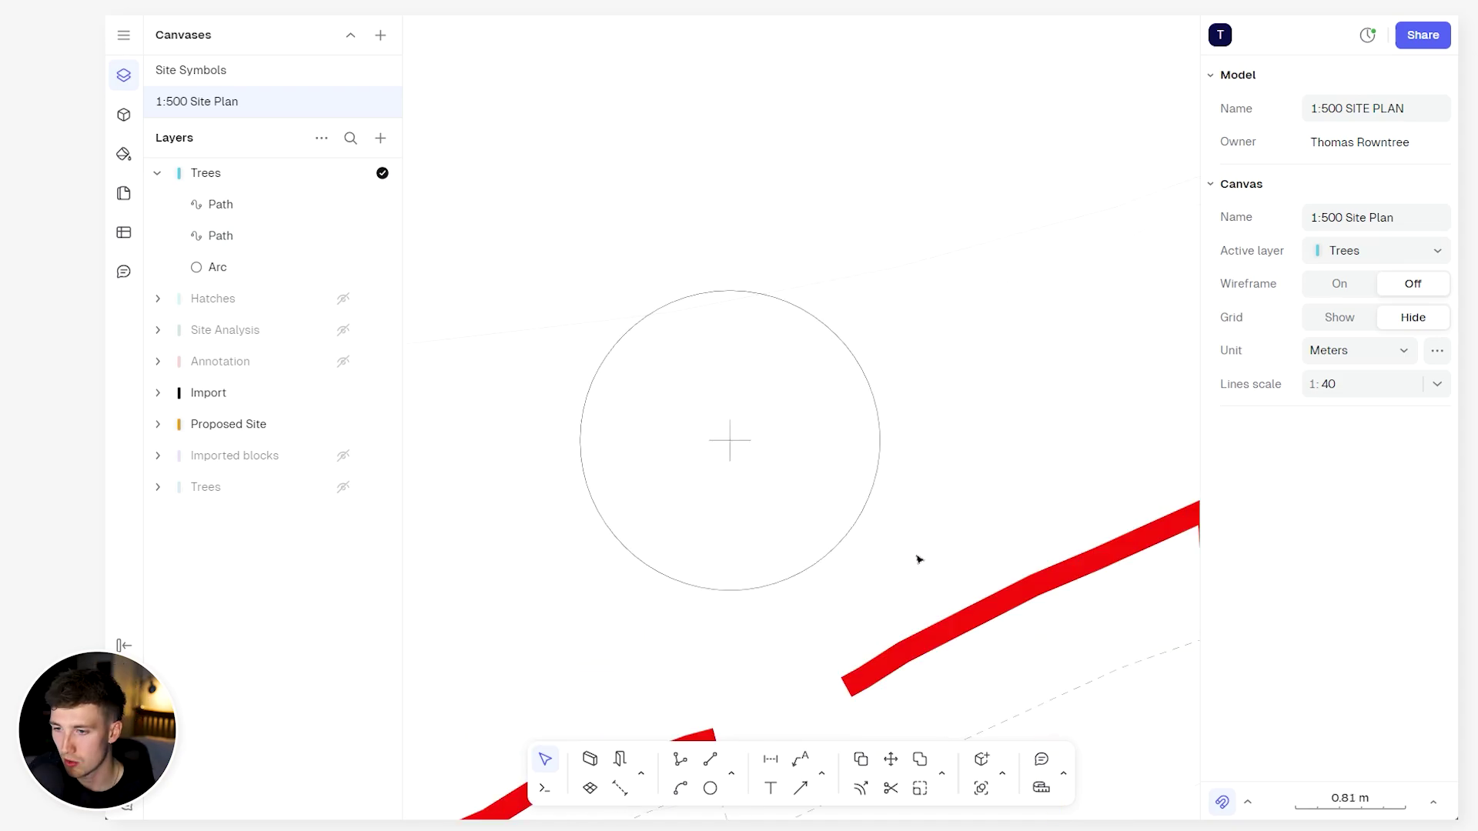
{"action": "left_click_drag", "start_coordinate": [922, 528], "coordinate": [651, 412]}
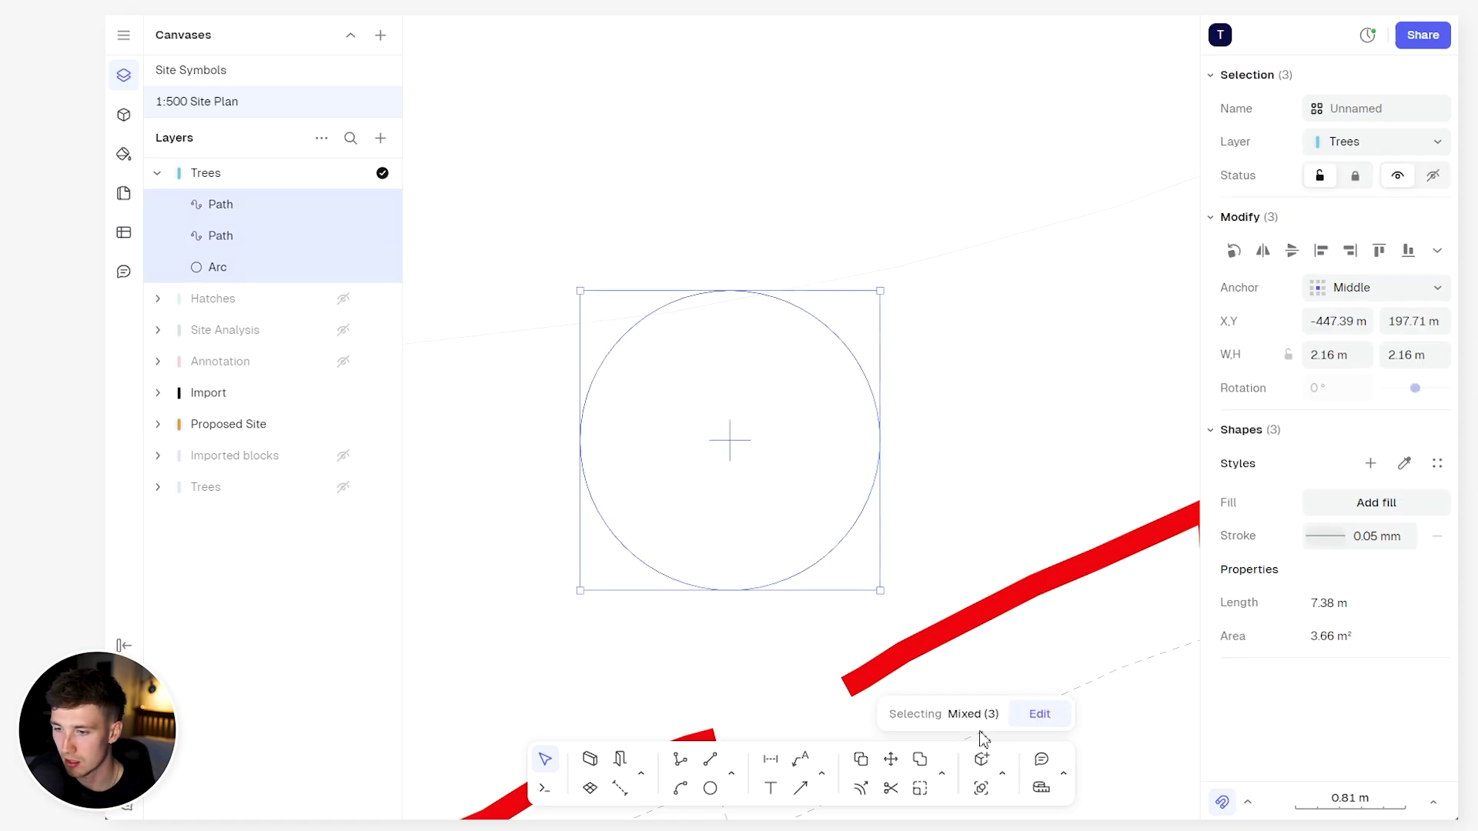
{"action": "left_click", "coordinate": [1002, 774]}
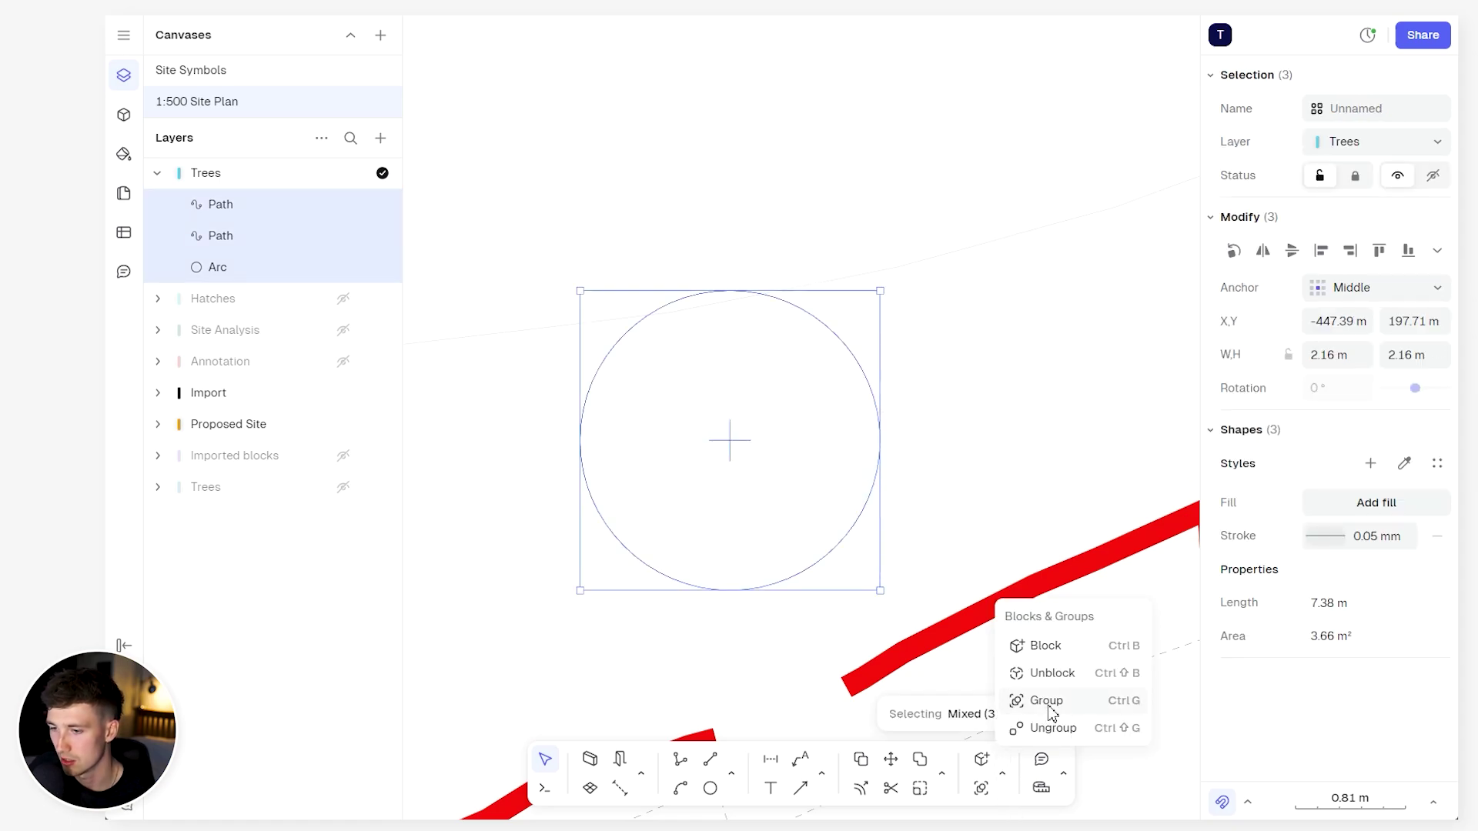
{"action": "left_click", "coordinate": [1051, 713]}
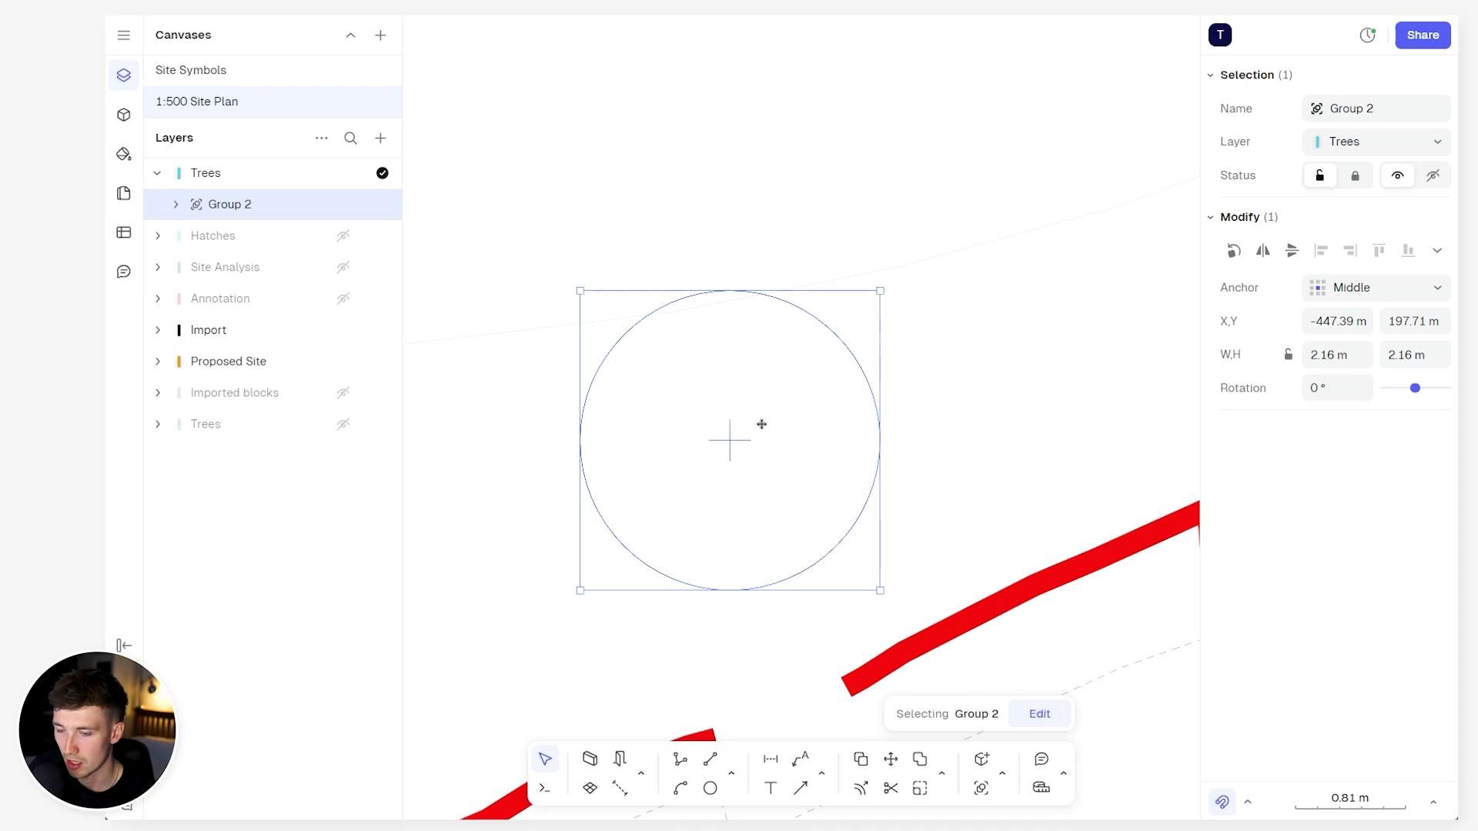
{"action": "scroll", "coordinate": [735, 424], "scroll_direction": "down", "scroll_amount": 4}
{"action": "left_click", "coordinate": [1388, 113]}
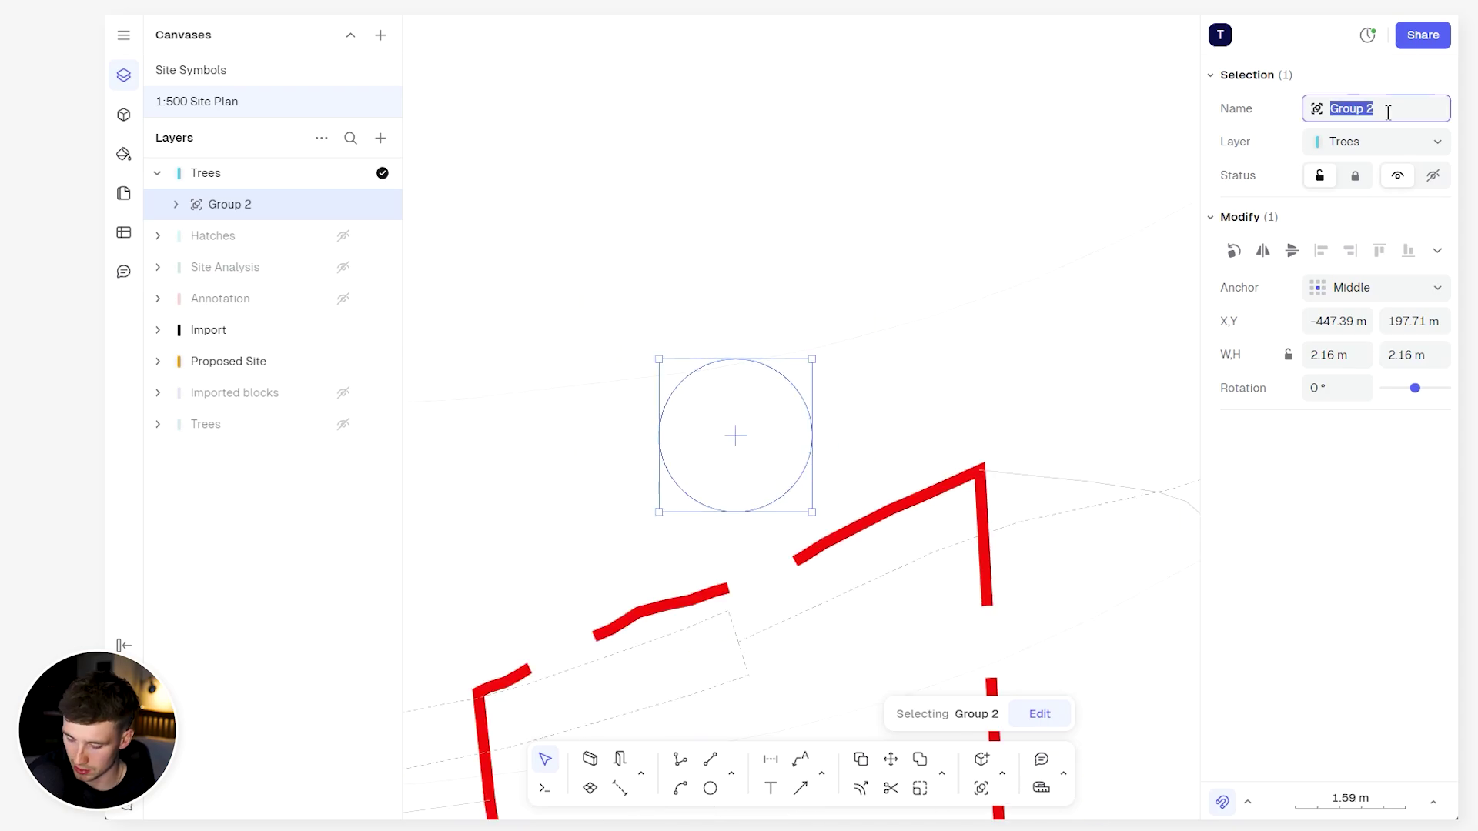
{"action": "type", "text": "Tree"}
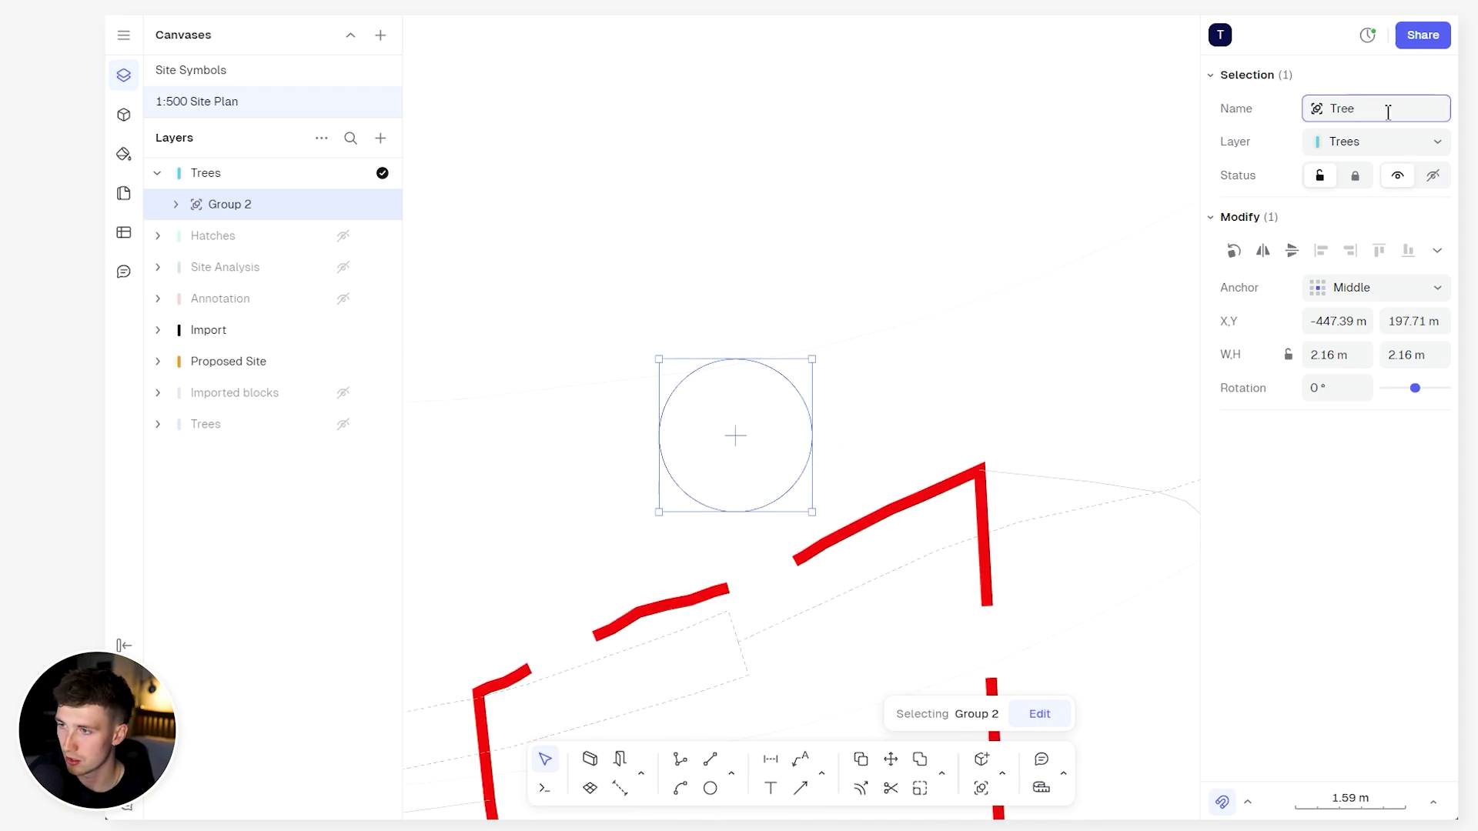
{"action": "key", "text": "Return"}
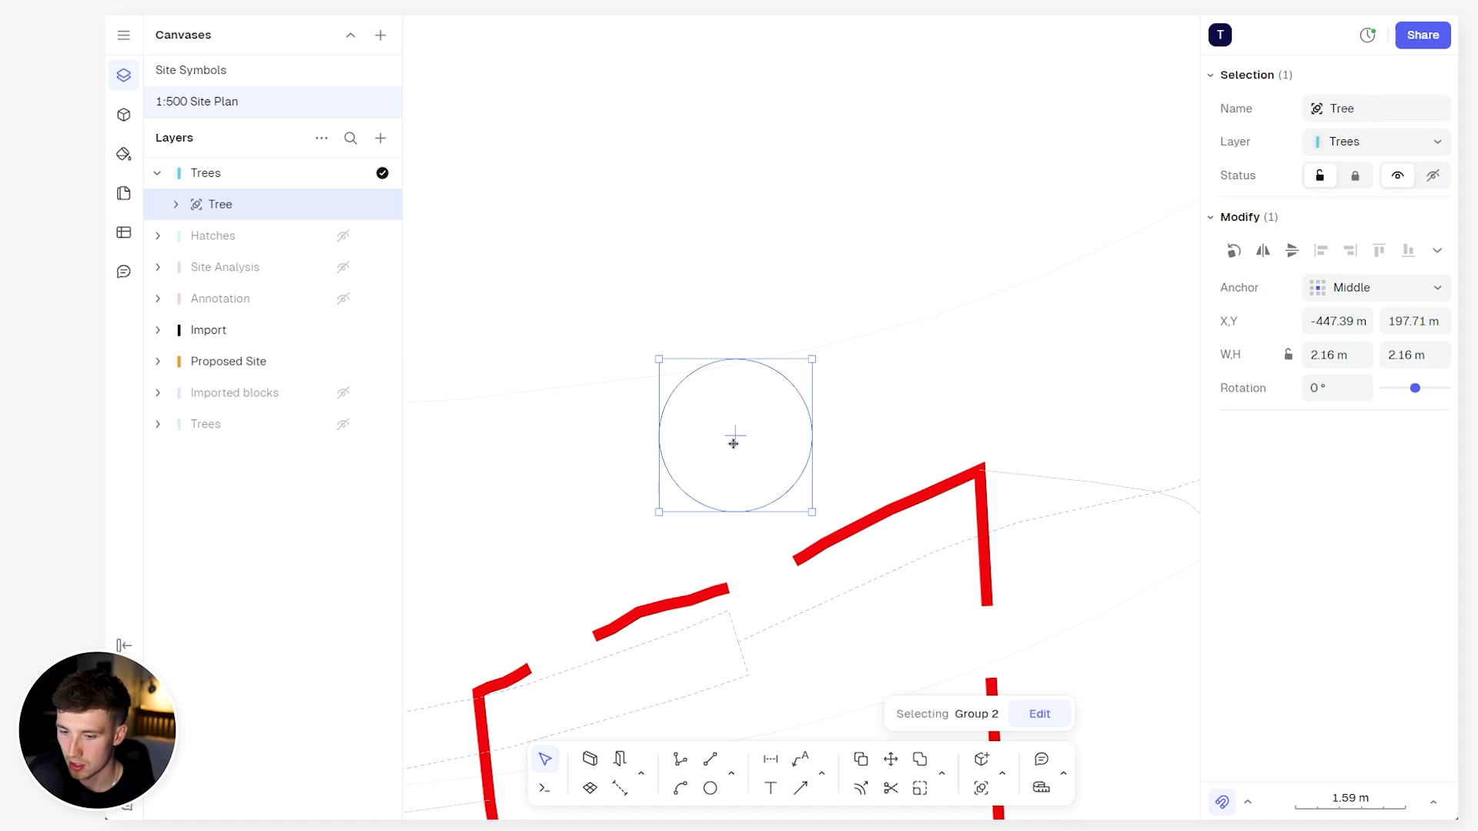
Place four copies of the Tree group around the original, north of the site's upper boundary
{"action": "left_click_drag", "start_coordinate": [734, 443], "coordinate": [1021, 243], "text": "alt"}
{"action": "left_click", "coordinate": [1024, 259]}
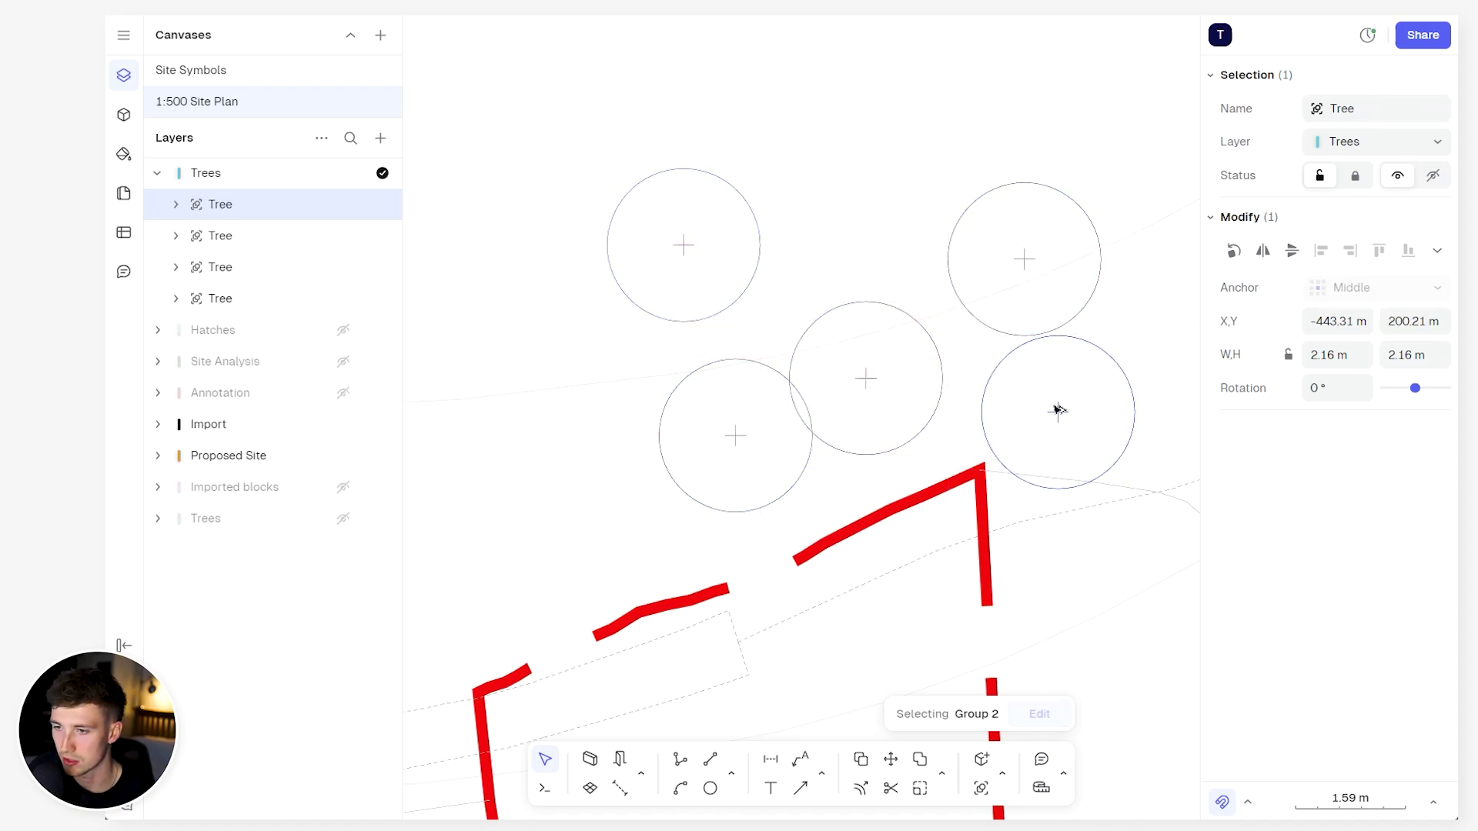
{"action": "left_click", "coordinate": [1058, 413]}
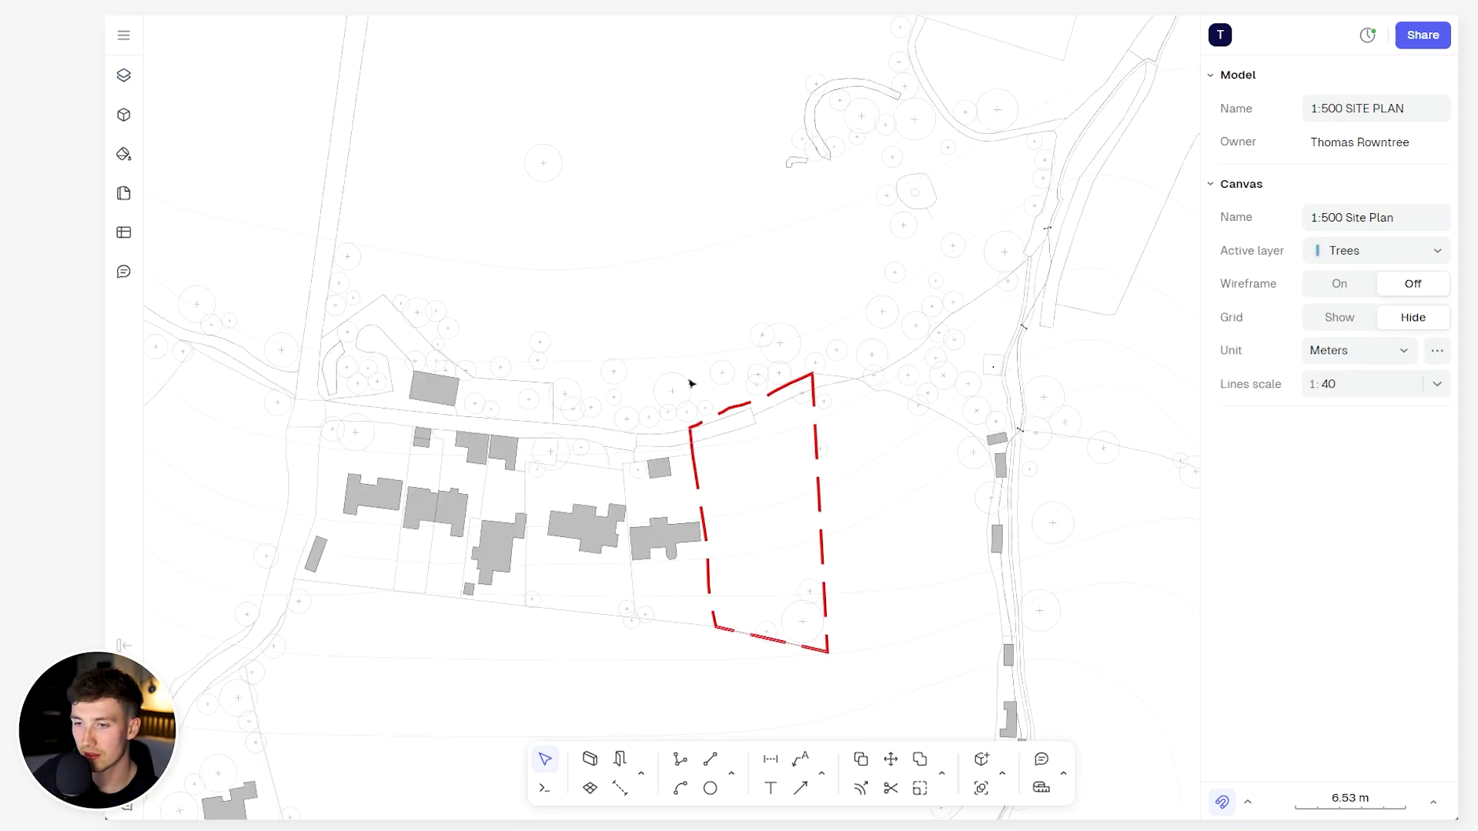
Examine the placement and varying sizes of the tree symbols around the site, lanes and field boundaries
{"action": "scroll", "coordinate": [692, 389], "scroll_direction": "up", "scroll_amount": 5}
{"action": "scroll", "coordinate": [698, 396], "scroll_direction": "down", "scroll_amount": 3}
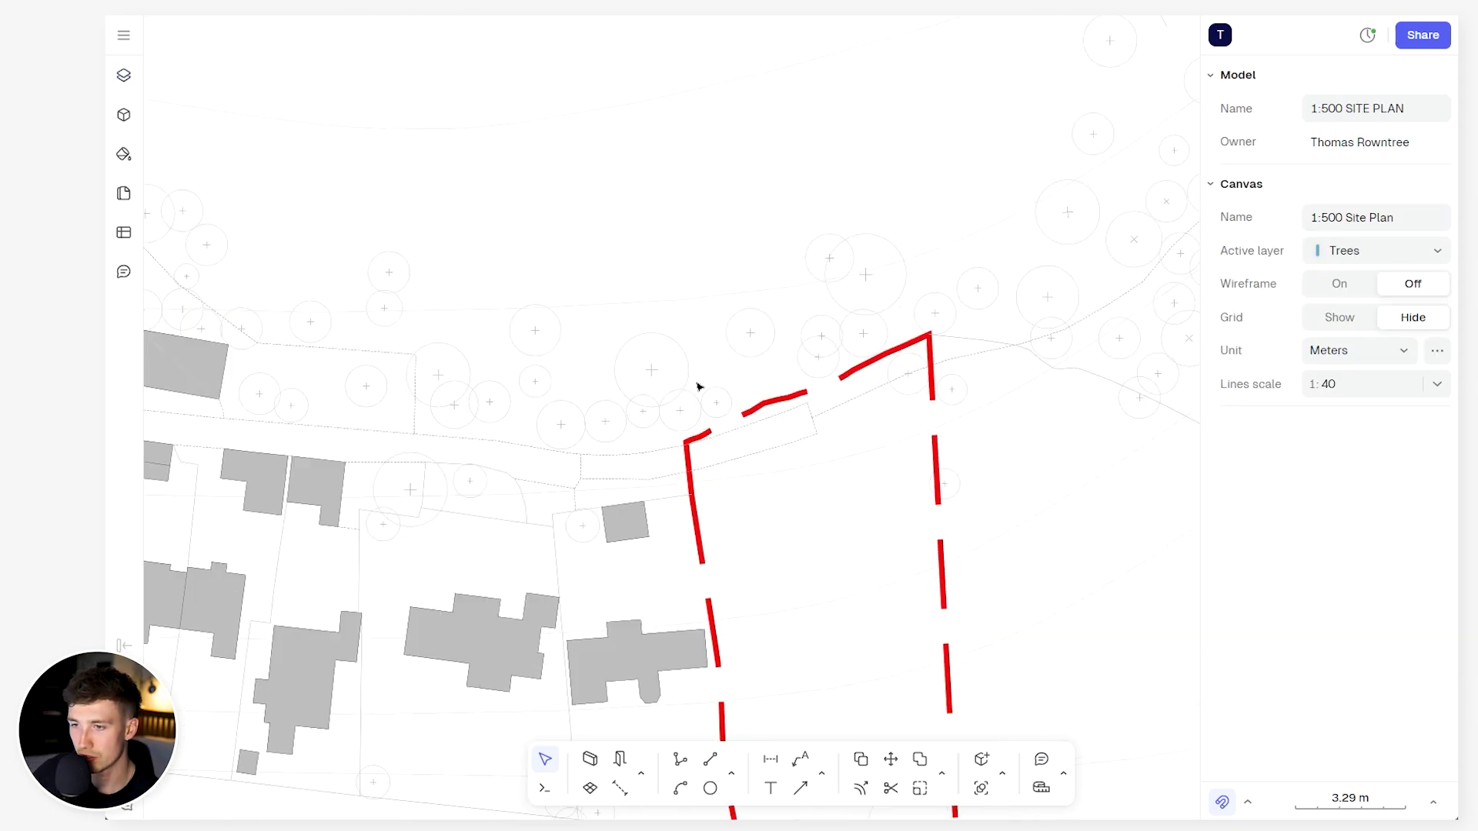
{"action": "scroll", "coordinate": [789, 386], "scroll_direction": "down", "scroll_amount": 4}
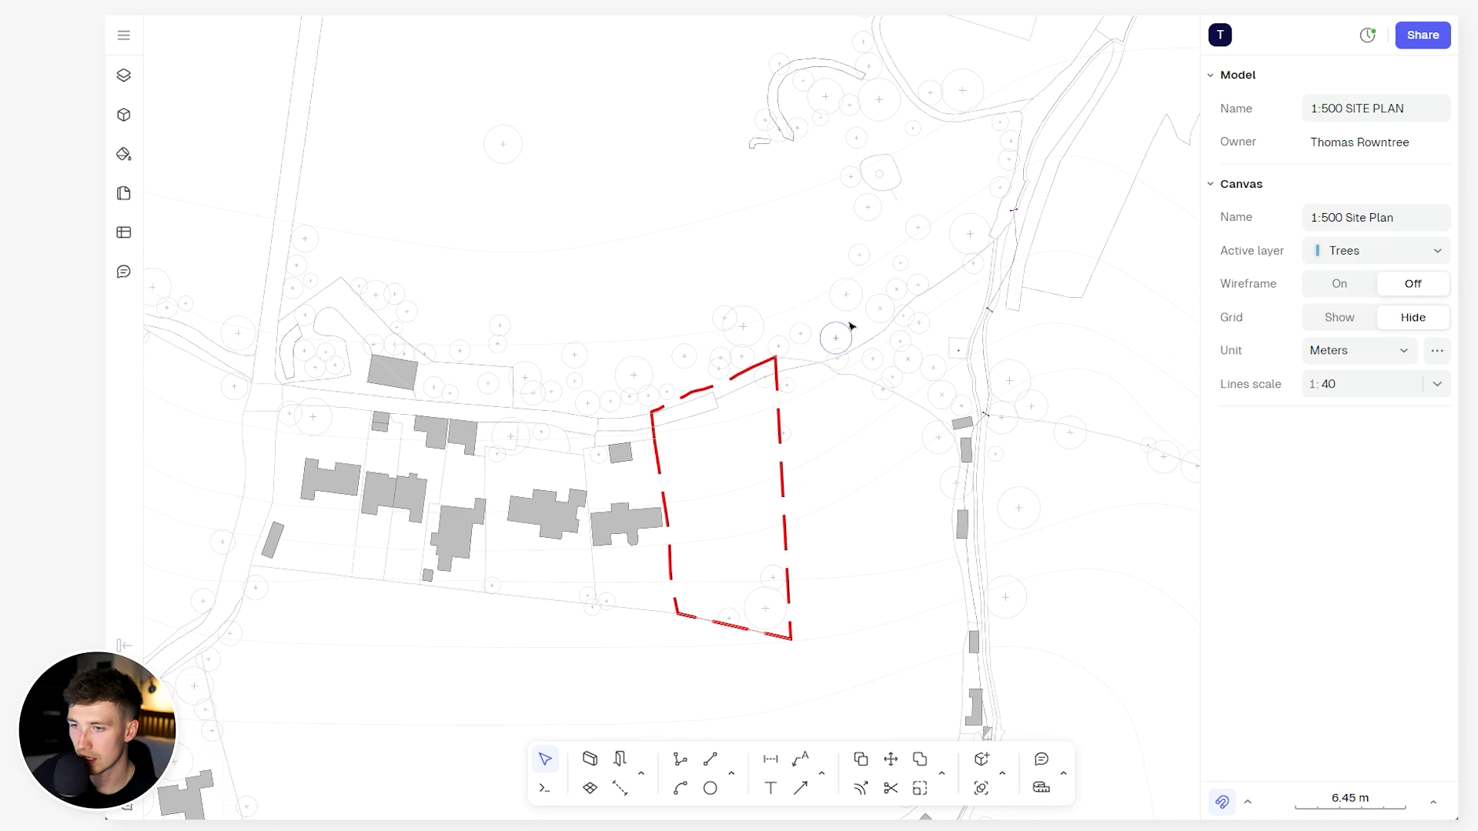
{"action": "scroll", "coordinate": [957, 350], "scroll_direction": "up", "scroll_amount": 2}
{"action": "scroll", "coordinate": [620, 330], "scroll_direction": "up", "scroll_amount": 4}
{"action": "scroll", "coordinate": [554, 293], "scroll_direction": "down", "scroll_amount": 5}
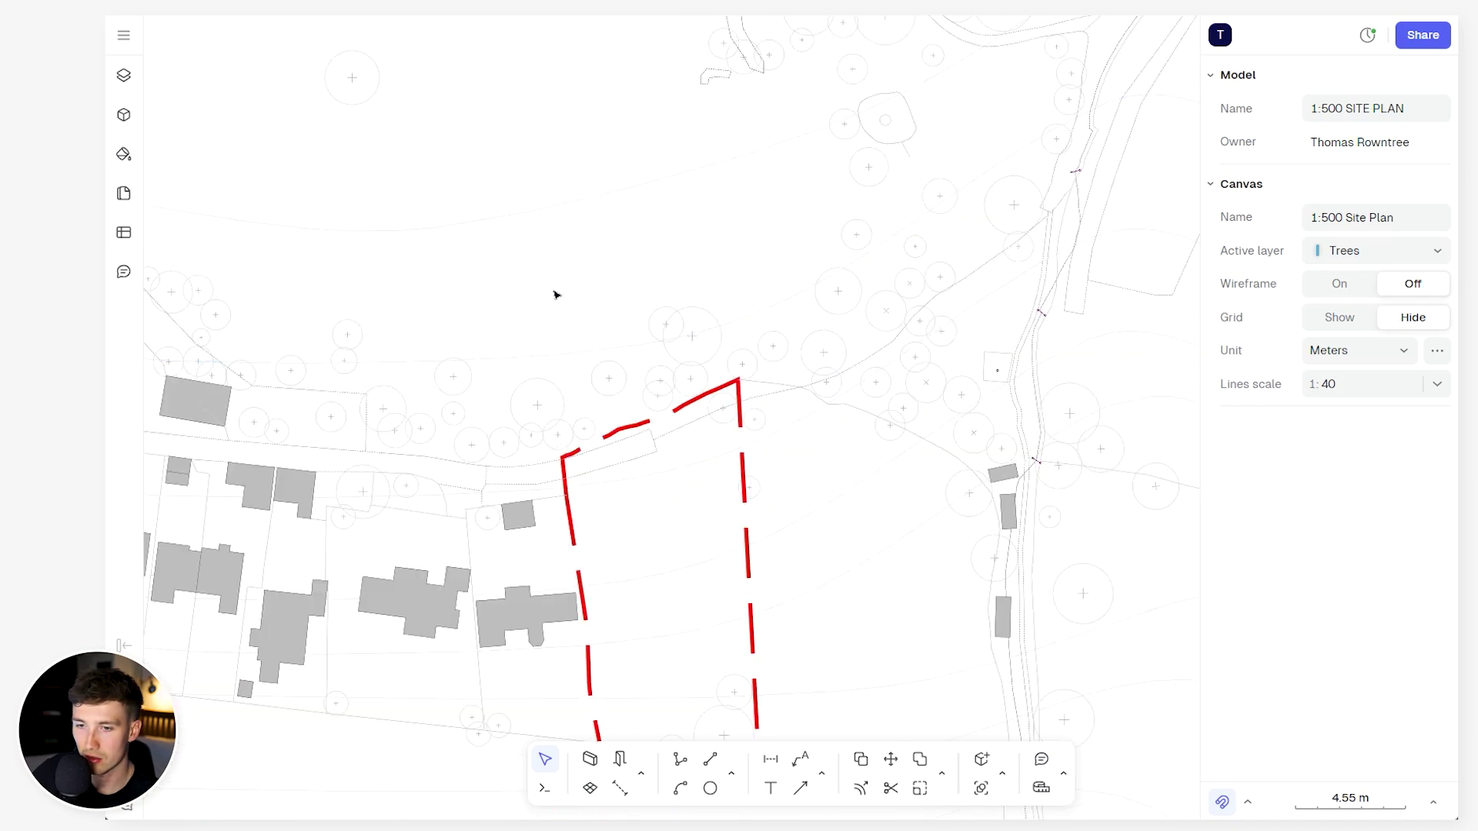
{"action": "scroll", "coordinate": [505, 373], "scroll_direction": "up", "scroll_amount": 6}
{"action": "scroll", "coordinate": [460, 231], "scroll_direction": "up", "scroll_amount": 3}
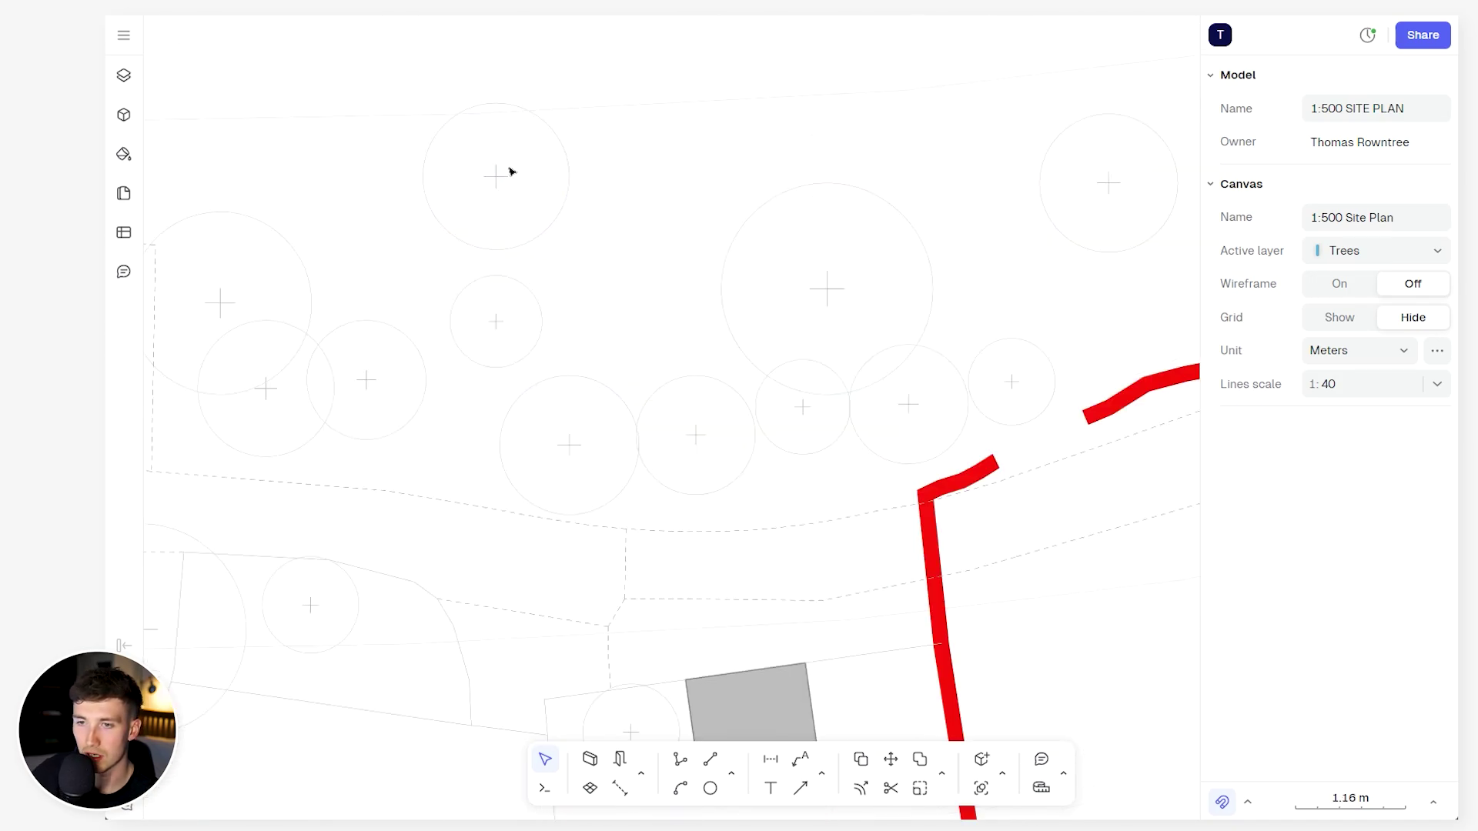
{"action": "scroll", "coordinate": [636, 307], "scroll_direction": "down", "scroll_amount": 15}
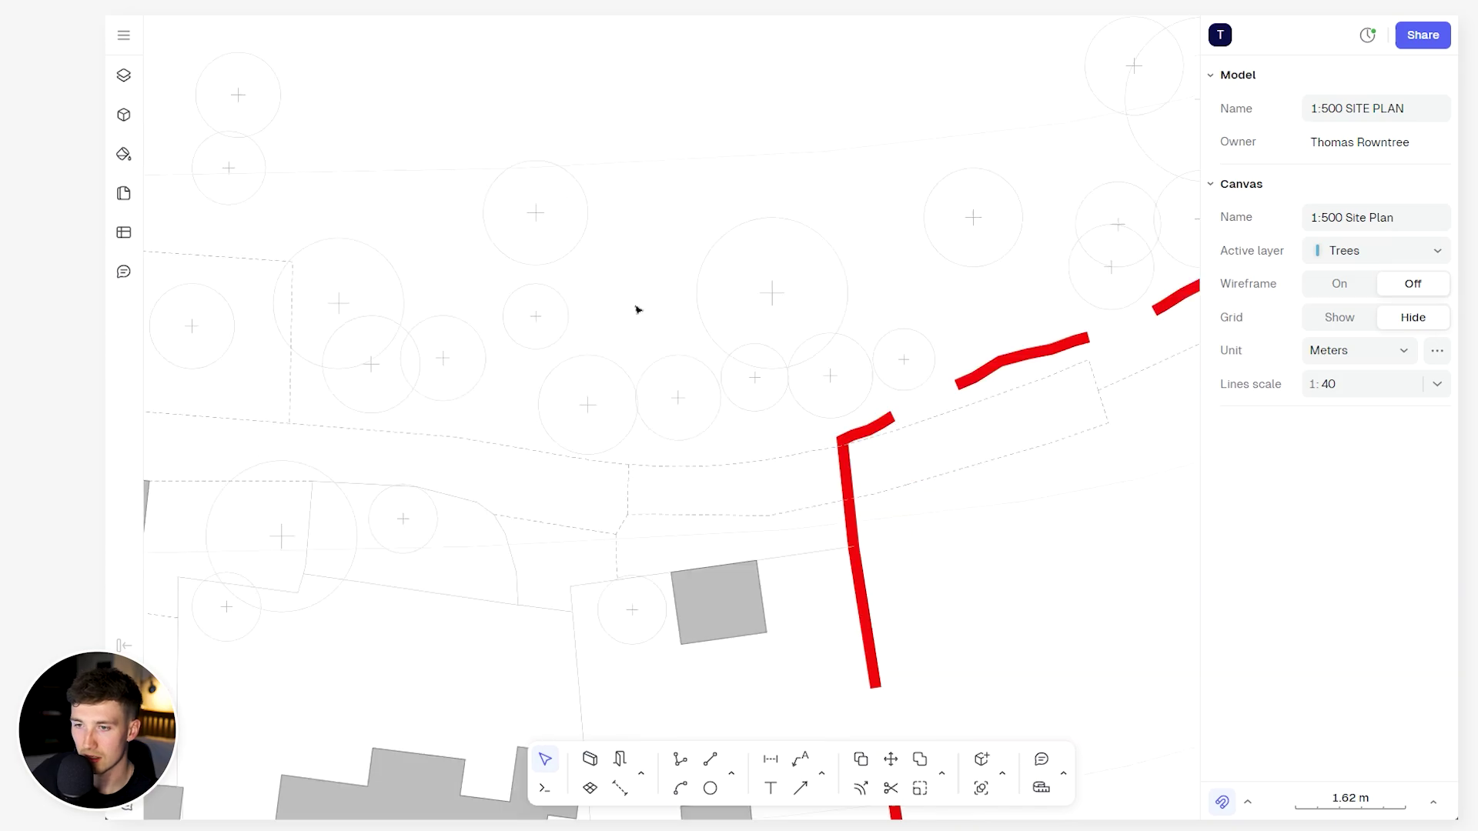
{"action": "middle_click_drag", "start_coordinate": [629, 238], "coordinate": [654, 262]}
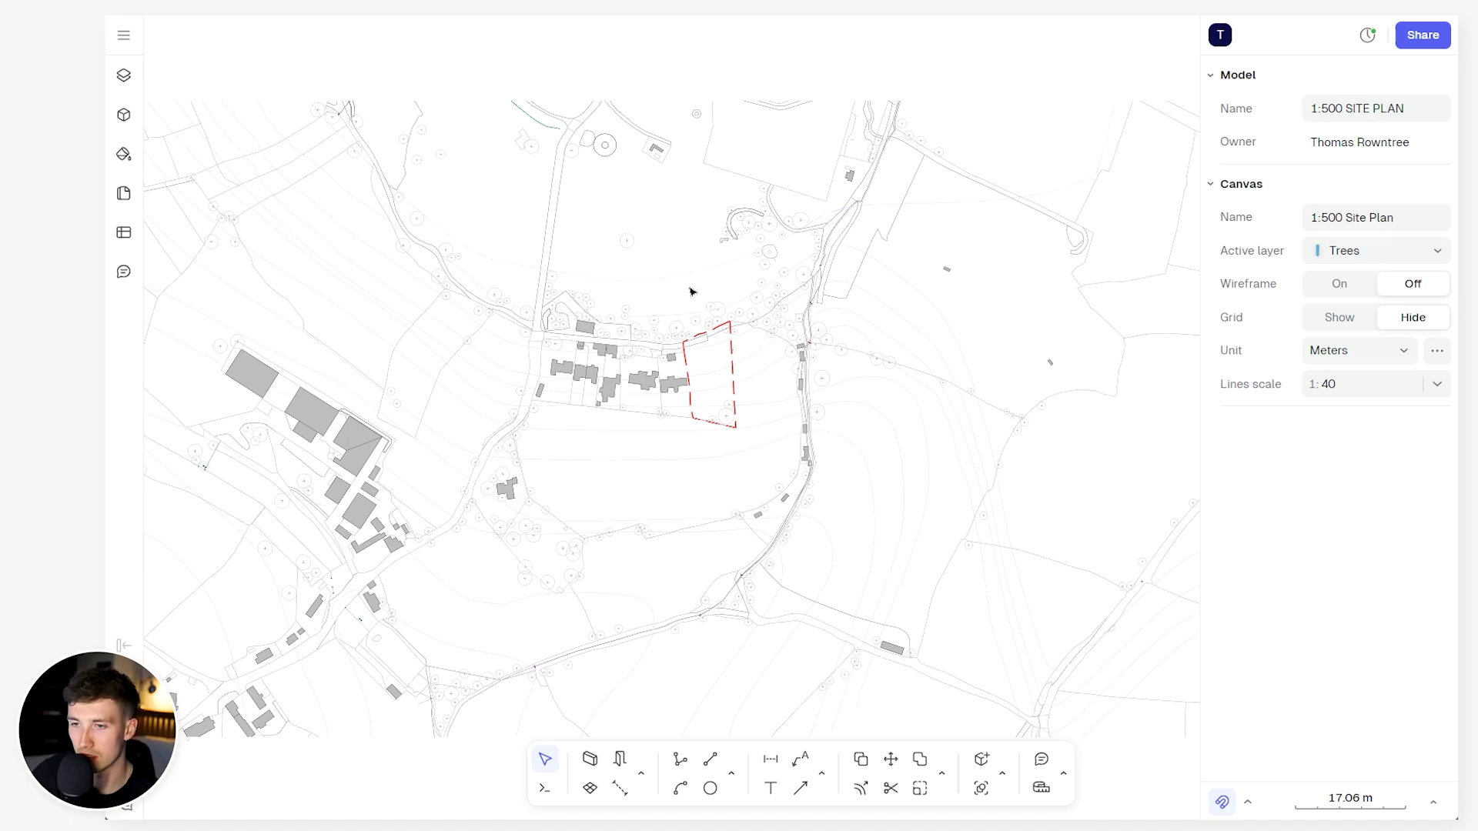
Add a new layer named Hatches to the 1:500 Site Plan canvas
{"action": "scroll", "coordinate": [690, 289], "scroll_direction": "up", "scroll_amount": 5}
{"action": "left_click", "coordinate": [123, 76]}
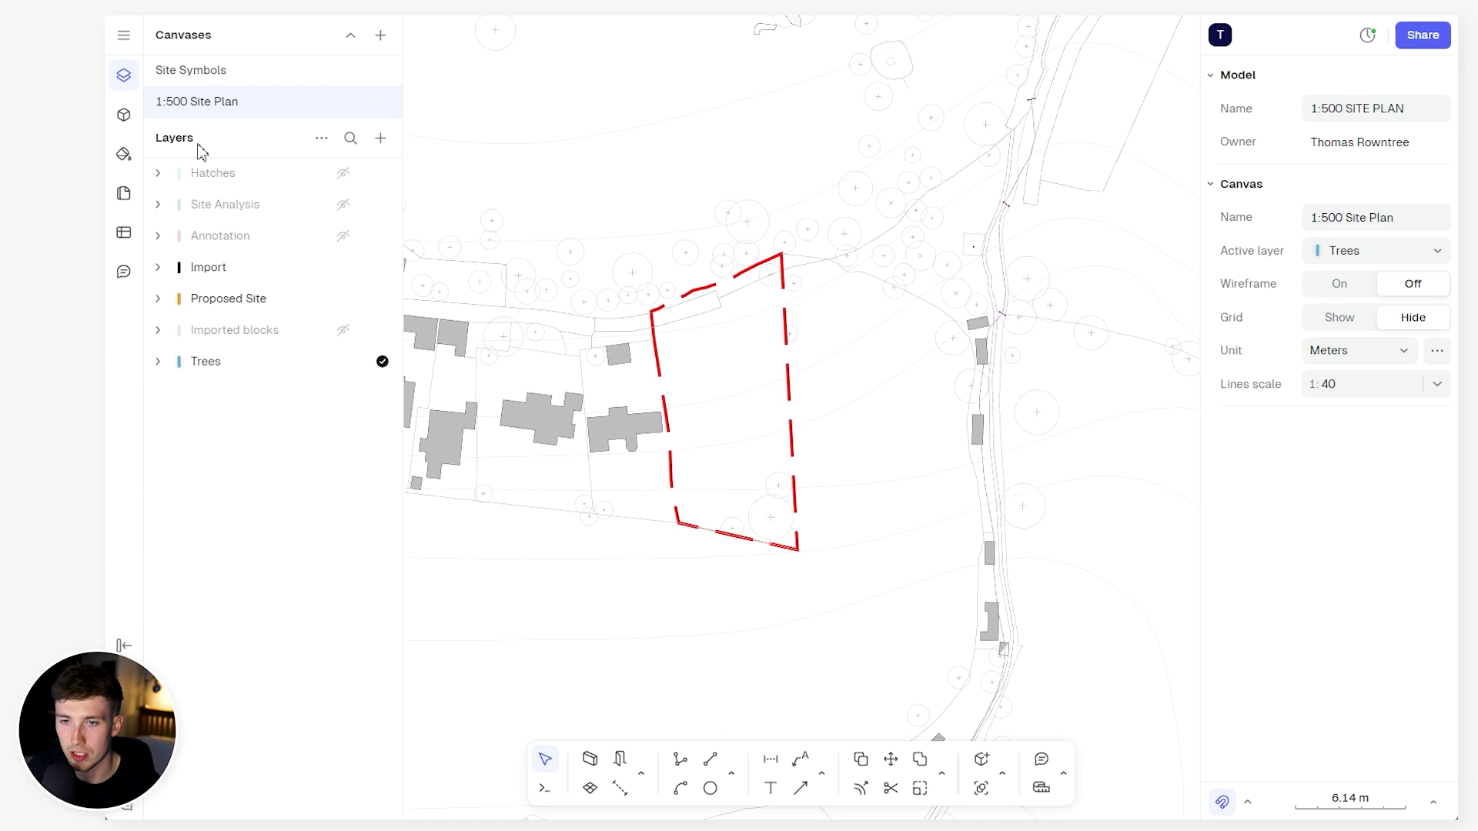
{"action": "left_click", "coordinate": [381, 140]}
{"action": "left_click", "coordinate": [394, 175]}
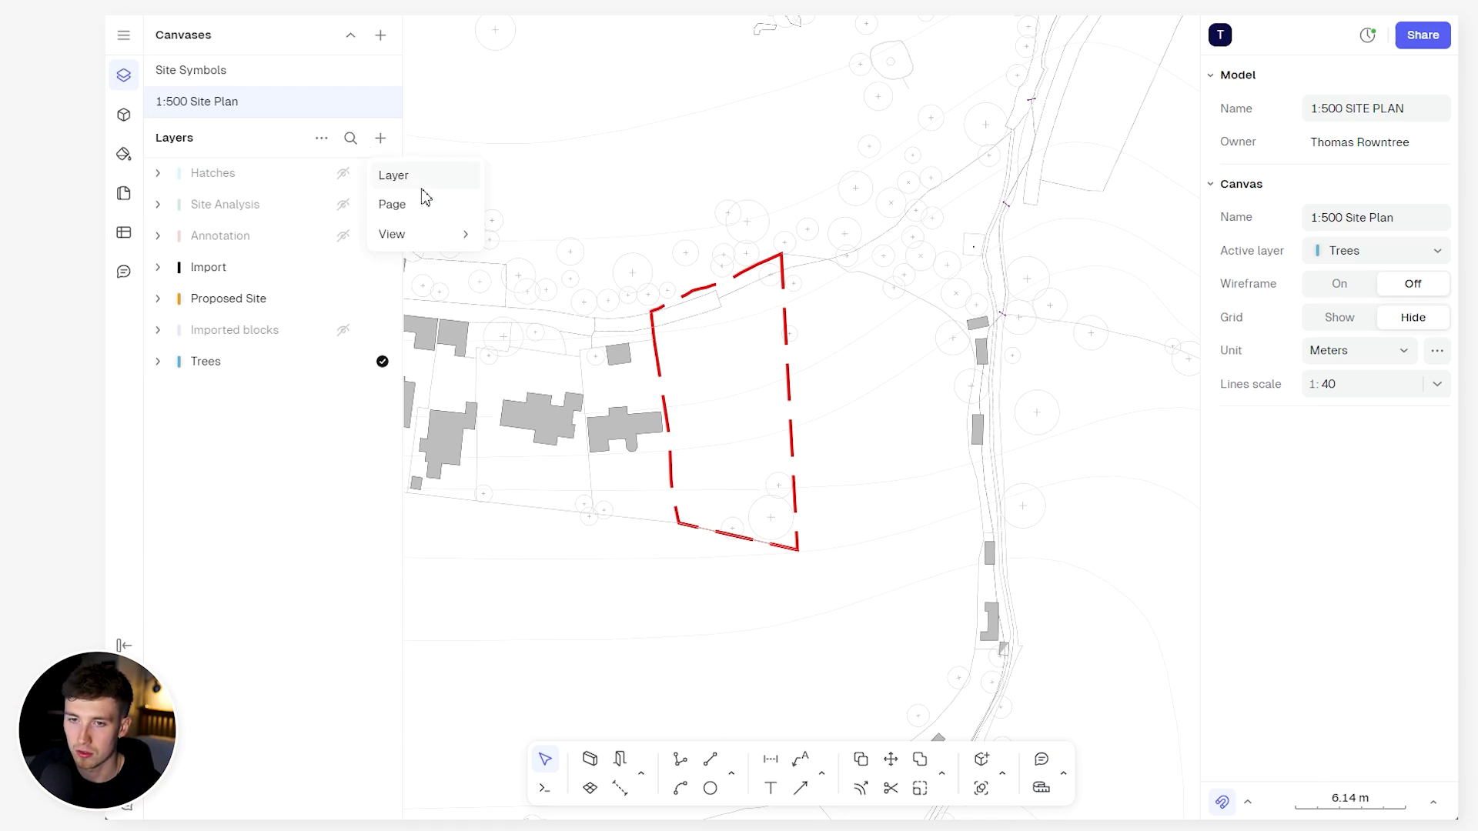
{"action": "type", "text": "Hatches"}
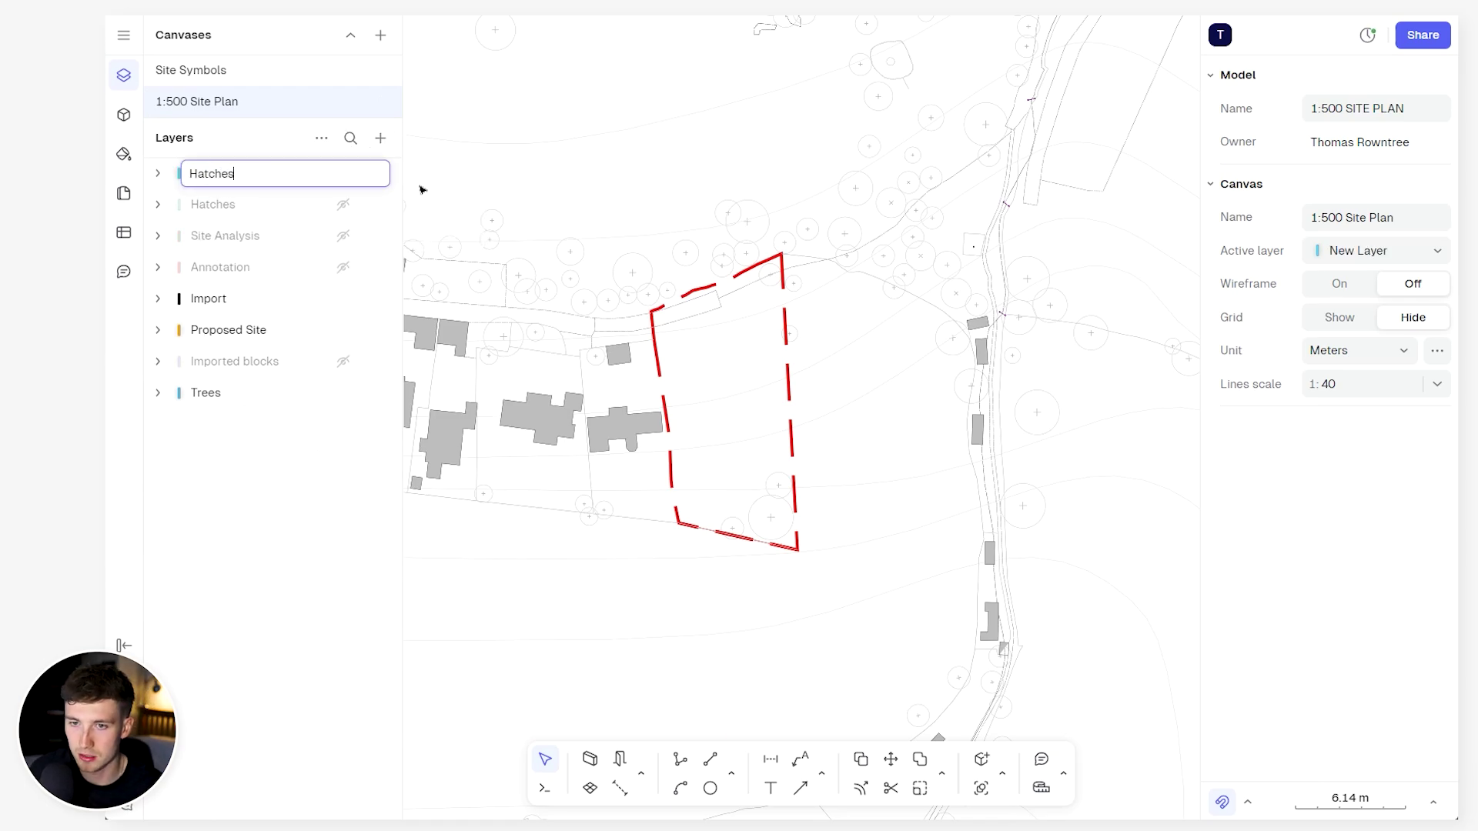
{"action": "key", "text": "Return"}
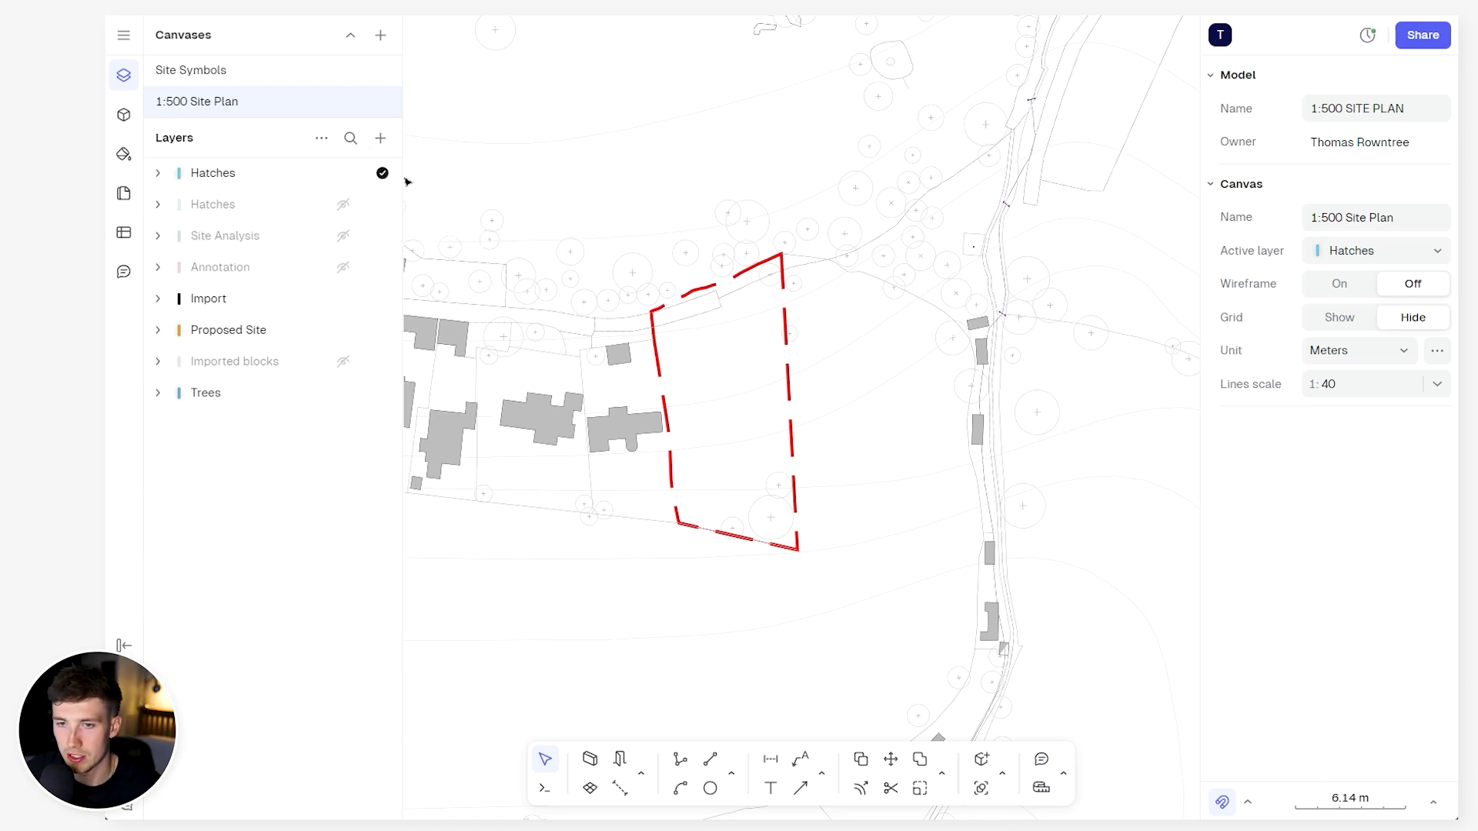
{"action": "left_click", "coordinate": [123, 75]}
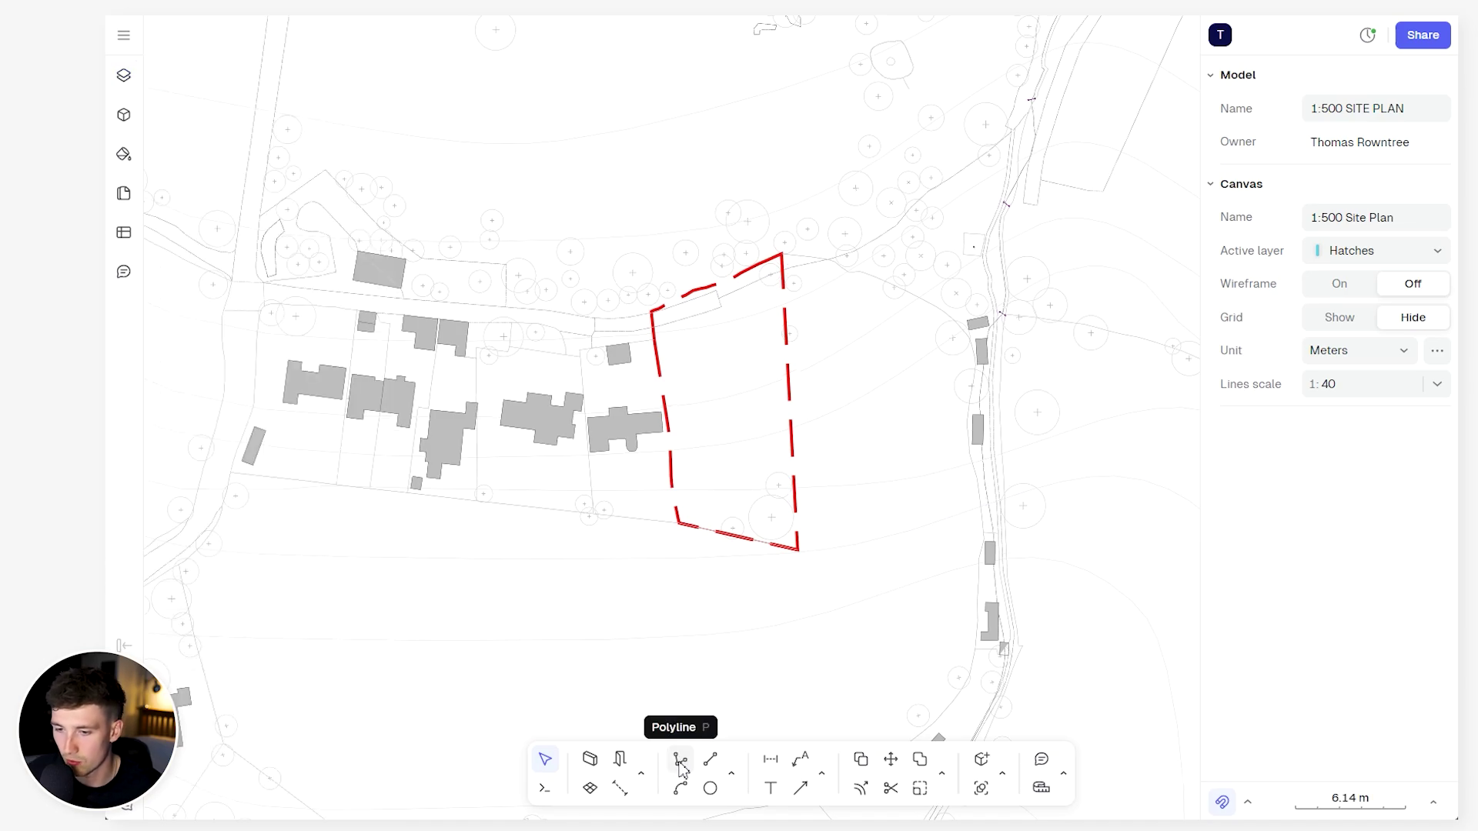
Start a polyline at the northwest corner of the large field east of the lane and trace its western edge south to the L-shaped building
{"action": "left_click", "coordinate": [680, 762]}
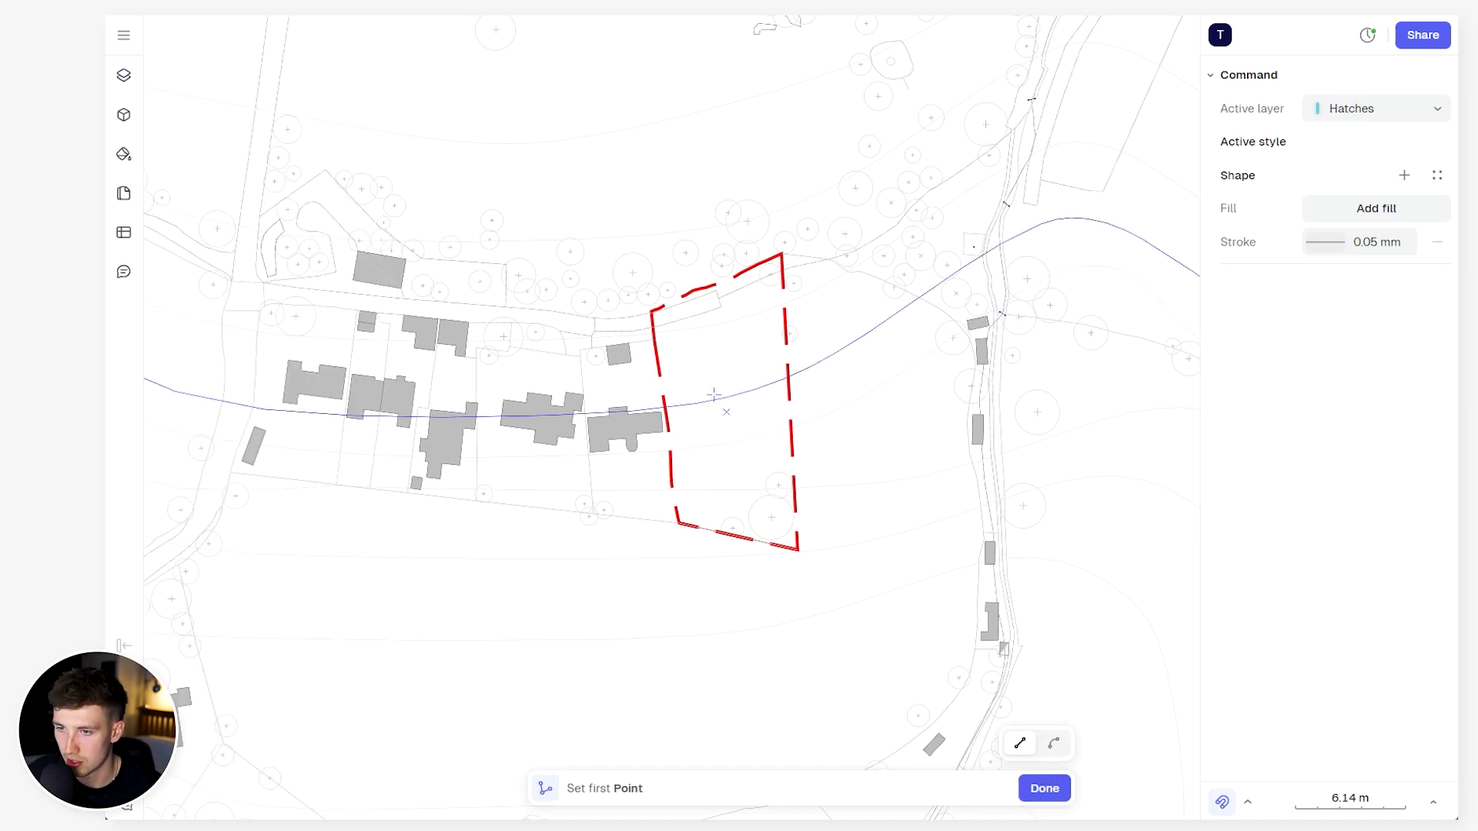
{"action": "scroll", "coordinate": [716, 400], "scroll_direction": "down", "scroll_amount": 3}
{"action": "middle_click_drag", "start_coordinate": [713, 454], "coordinate": [579, 397]}
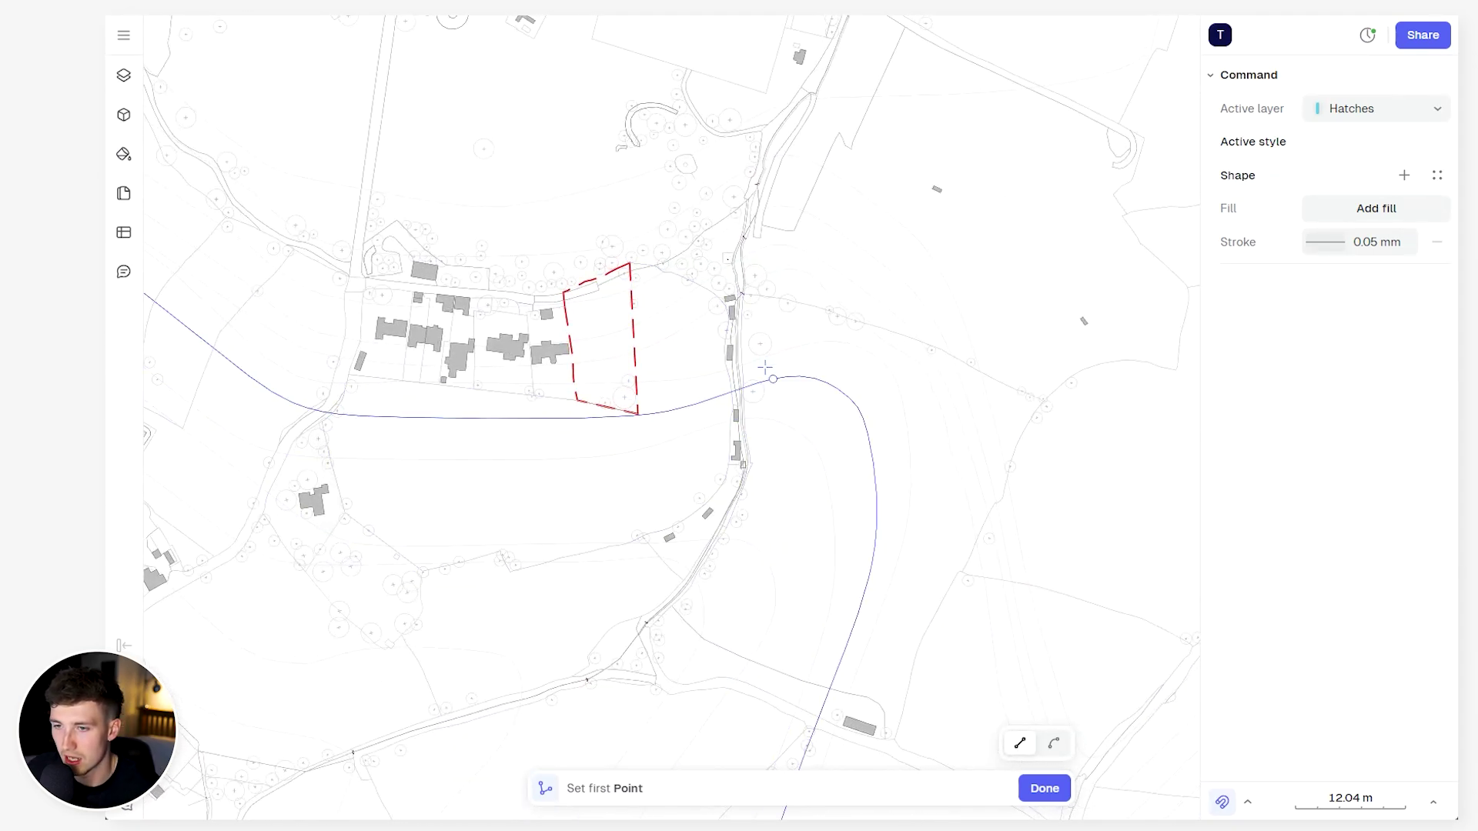
{"action": "scroll", "coordinate": [758, 304], "scroll_direction": "up", "scroll_amount": 5}
{"action": "left_click", "coordinate": [719, 247]}
{"action": "left_click", "coordinate": [678, 366]}
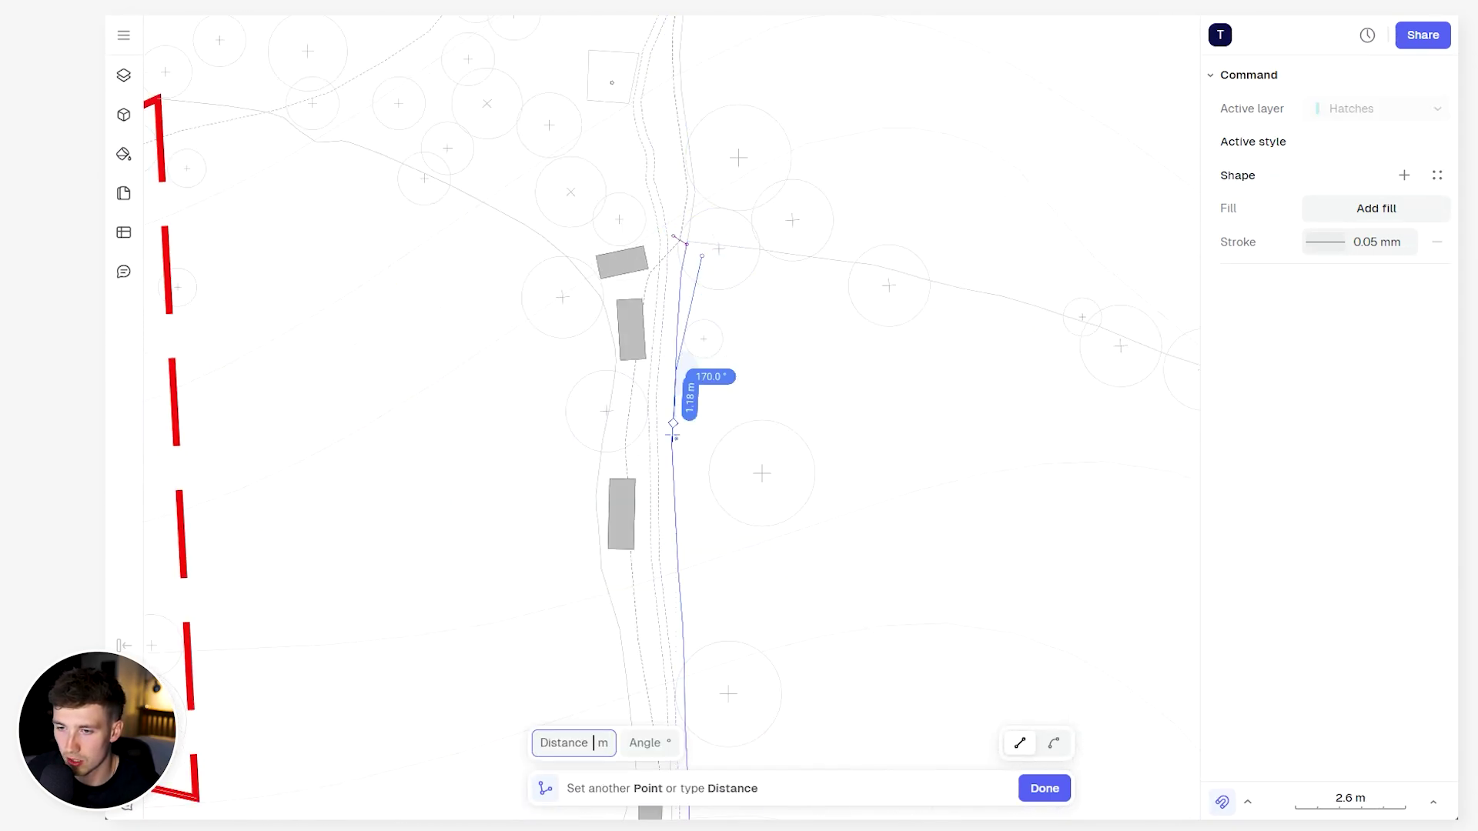
{"action": "left_click", "coordinate": [673, 441]}
{"action": "left_click", "coordinate": [694, 586]}
{"action": "left_click", "coordinate": [691, 657]}
{"action": "middle_click_drag", "start_coordinate": [731, 587], "coordinate": [724, 20]}
{"action": "left_click", "coordinate": [687, 279]}
{"action": "left_click", "coordinate": [696, 360]}
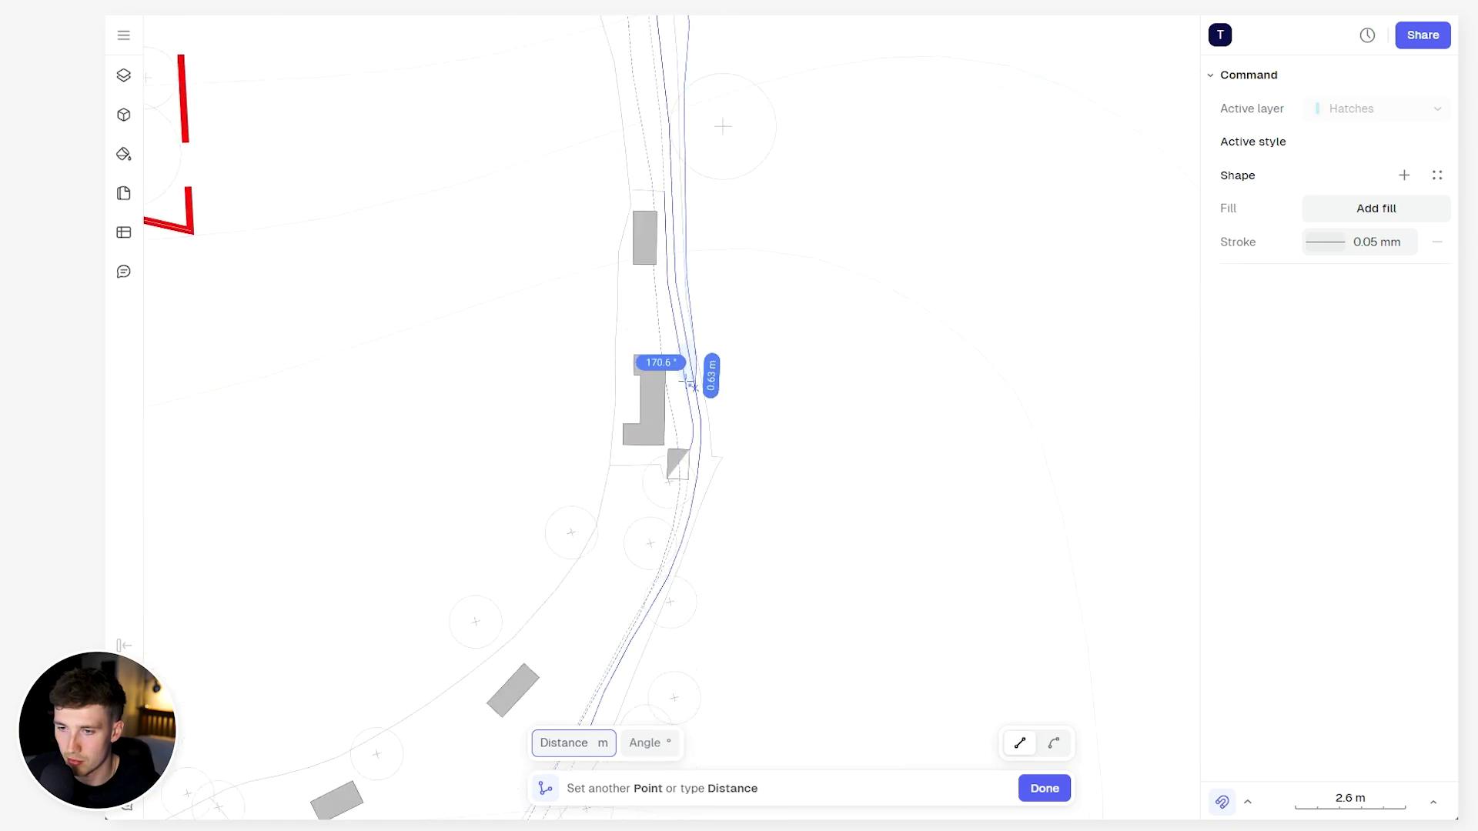
Continue the polyline around the lane's bend and southwest along the roadside trees to the field's southwest corner
{"action": "left_click", "coordinate": [722, 458]}
{"action": "left_click", "coordinate": [713, 508]}
{"action": "left_click", "coordinate": [668, 643]}
{"action": "middle_click_drag", "start_coordinate": [662, 655], "coordinate": [710, 352]}
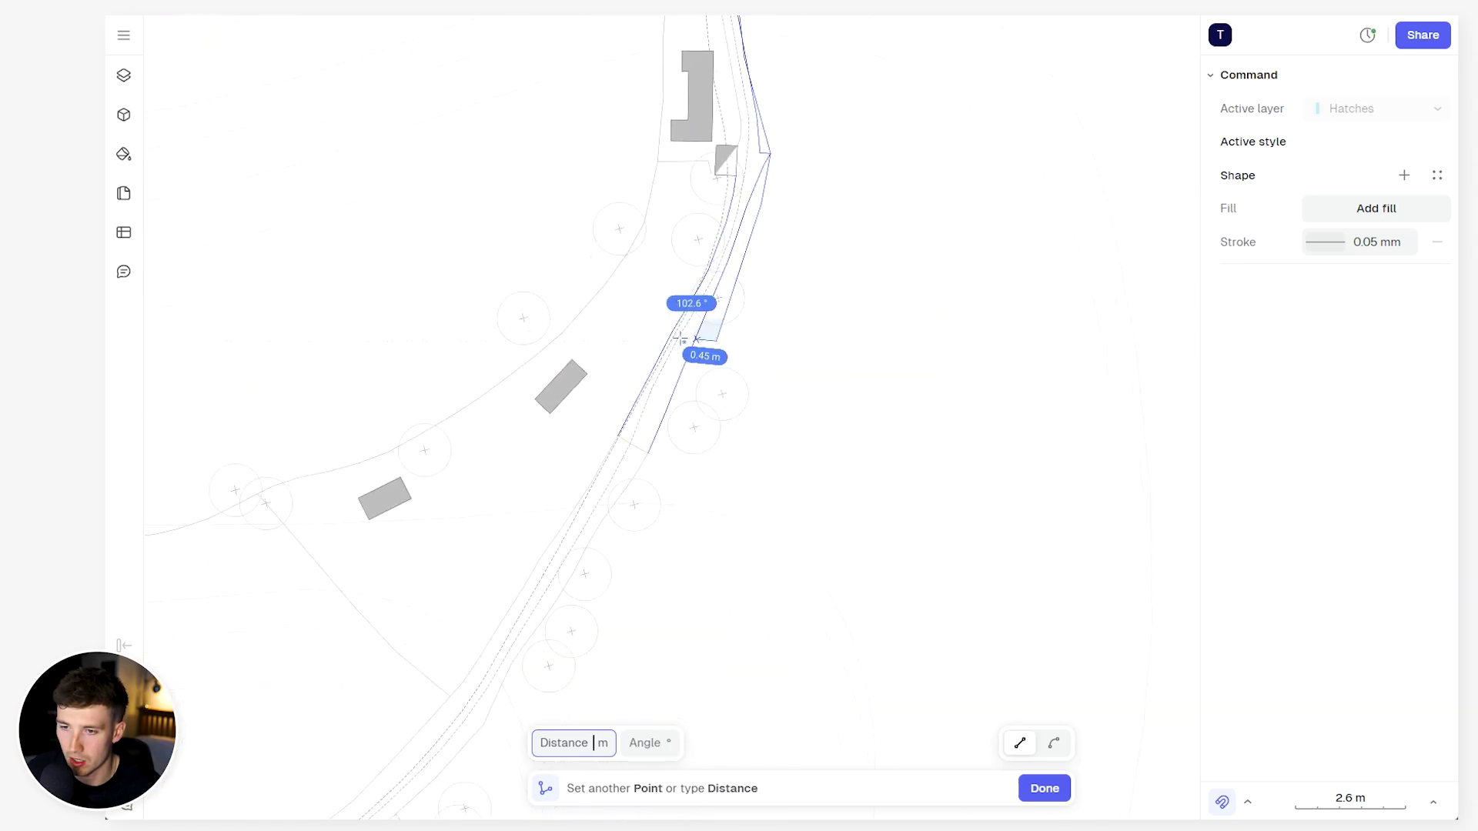
{"action": "left_click", "coordinate": [683, 367]}
{"action": "left_click", "coordinate": [666, 440]}
{"action": "left_click", "coordinate": [612, 565]}
{"action": "middle_click_drag", "start_coordinate": [602, 559], "coordinate": [719, 202]}
{"action": "left_click", "coordinate": [668, 289]}
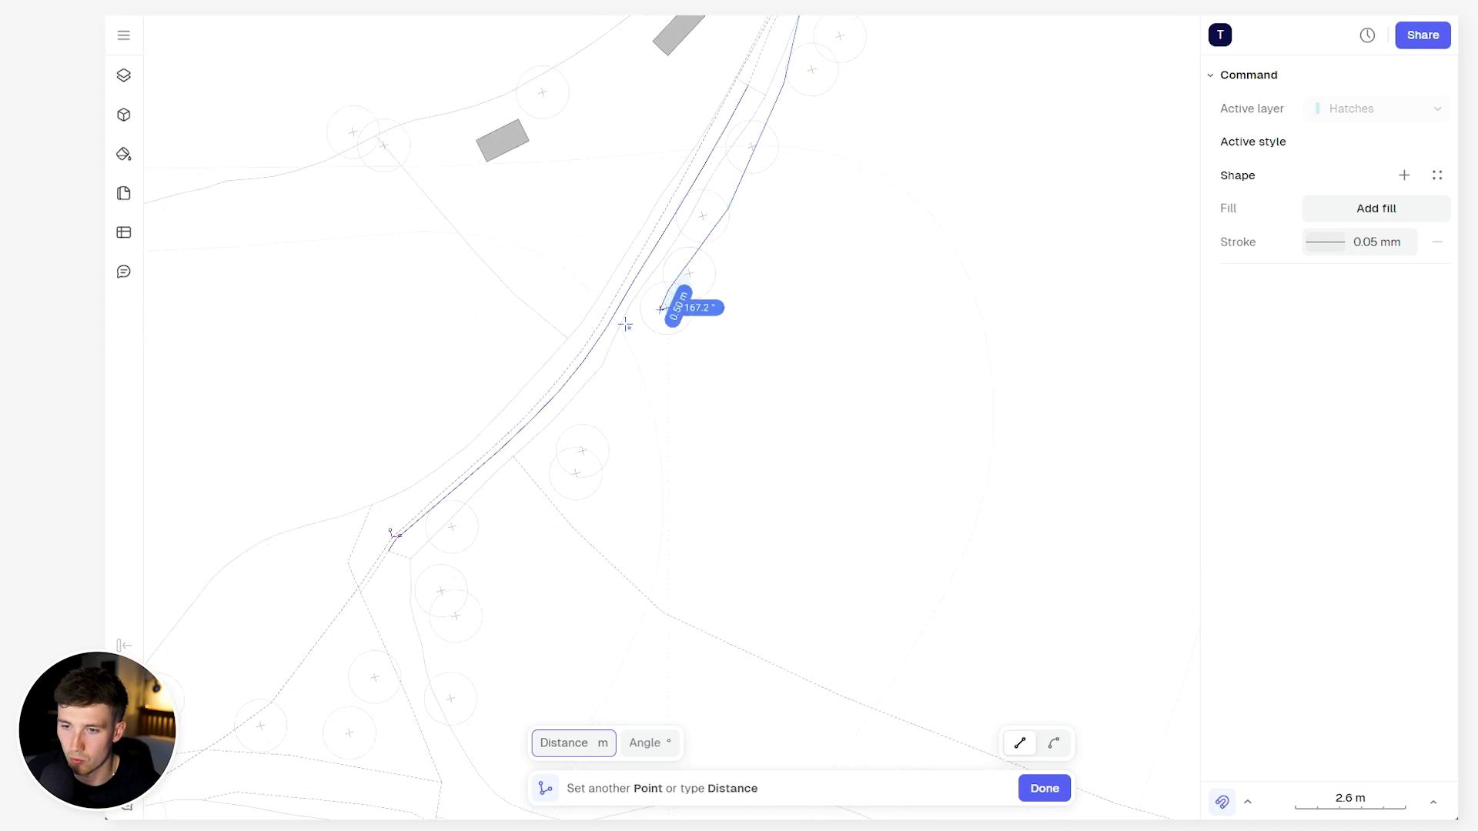
{"action": "left_click", "coordinate": [614, 353]}
{"action": "left_click", "coordinate": [574, 426]}
{"action": "left_click", "coordinate": [530, 449]}
{"action": "left_click", "coordinate": [524, 468]}
Trace the field's southern boundary with the polyline, passing north of the grey building to the southeast corner
{"action": "left_click", "coordinate": [552, 504]}
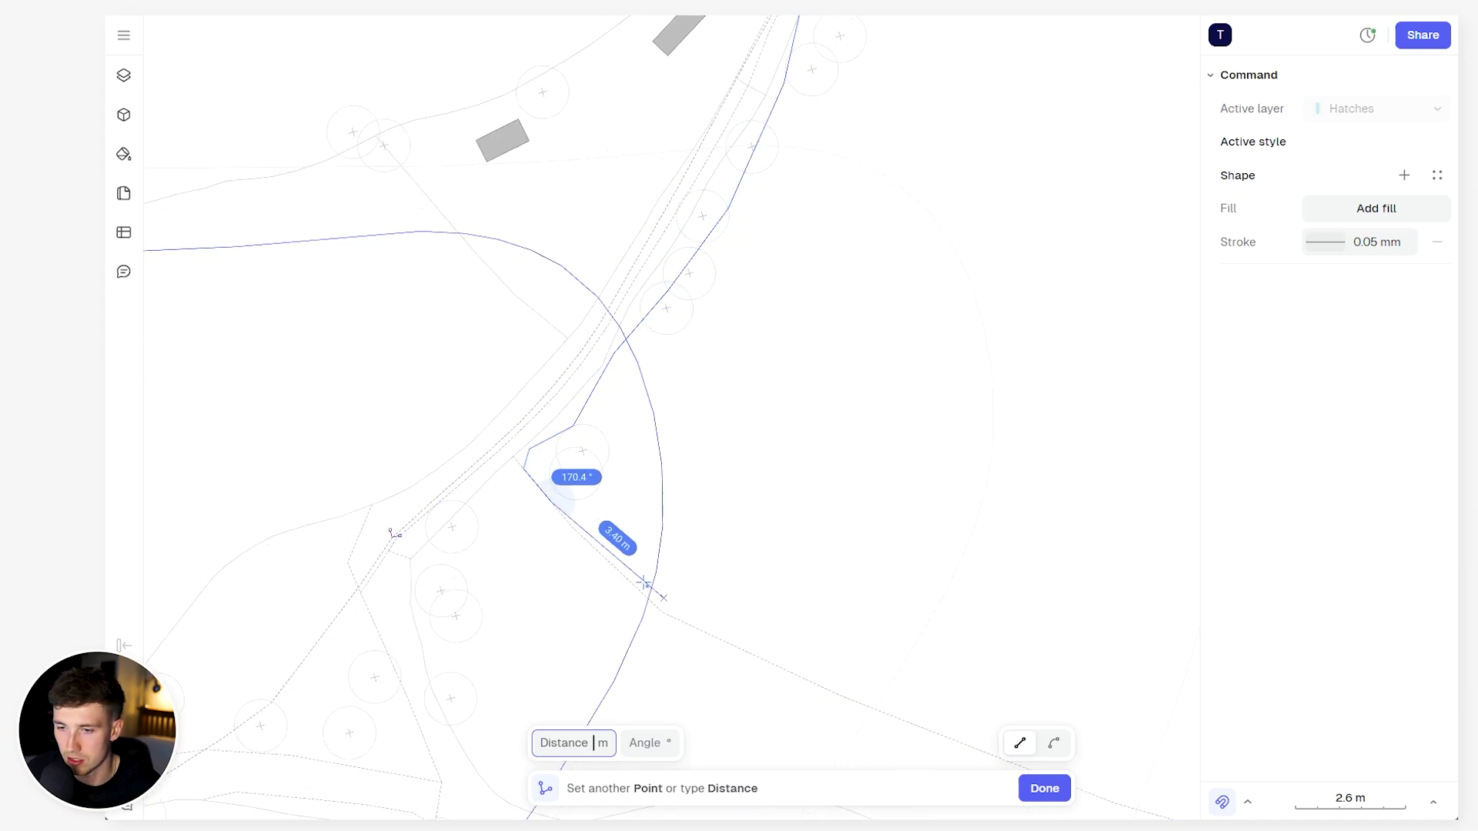
{"action": "left_click", "coordinate": [656, 607]}
{"action": "left_click", "coordinate": [678, 619]}
{"action": "left_click", "coordinate": [797, 676]}
{"action": "left_click", "coordinate": [862, 675]}
{"action": "left_click", "coordinate": [890, 714]}
{"action": "middle_click_drag", "start_coordinate": [475, 322], "coordinate": [308, 100]}
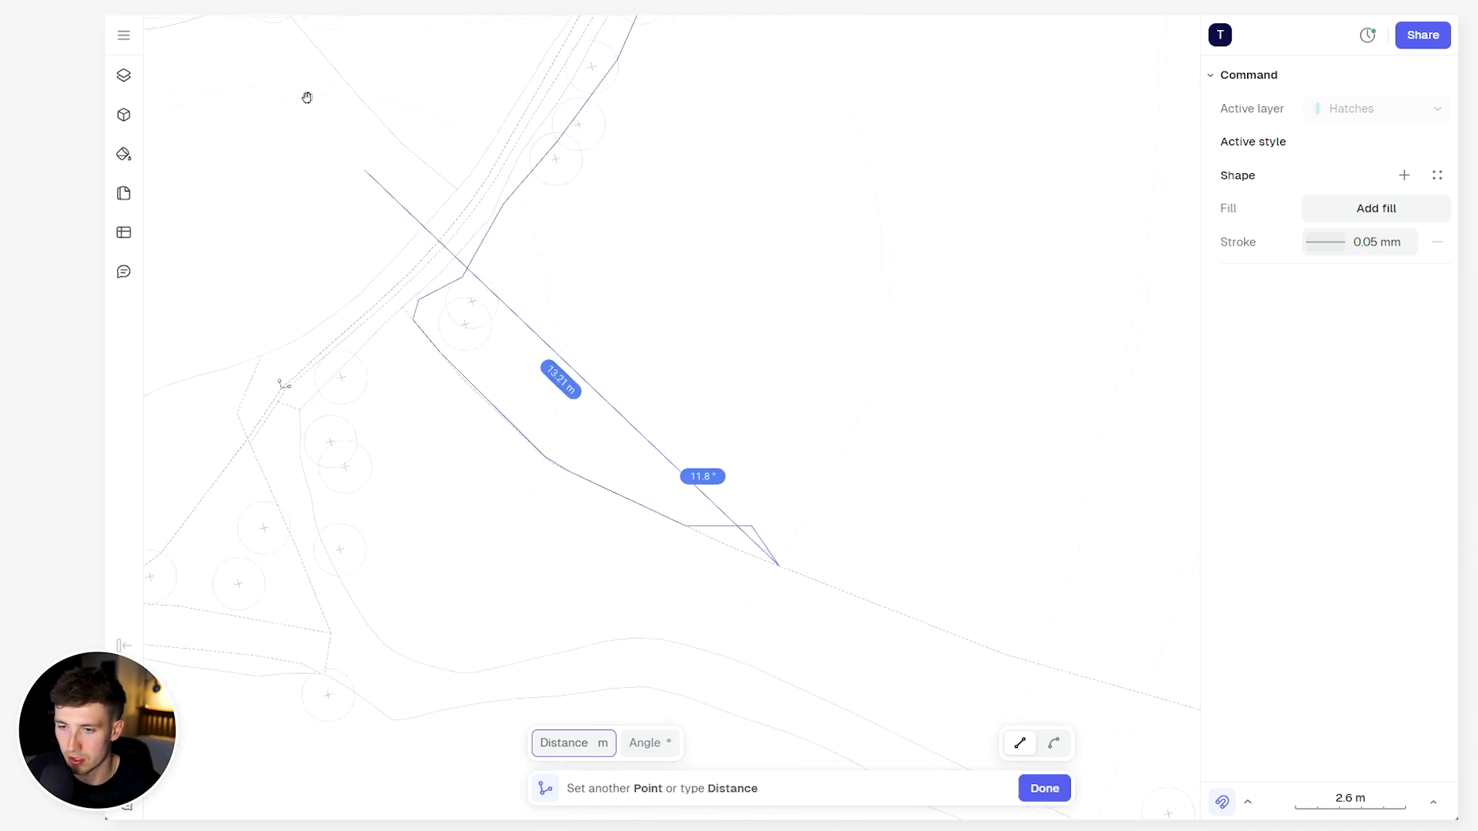
{"action": "scroll", "coordinate": [658, 374], "scroll_direction": "down", "scroll_amount": 3}
{"action": "left_click", "coordinate": [804, 478]}
{"action": "left_click", "coordinate": [870, 497]}
{"action": "left_click", "coordinate": [909, 508]}
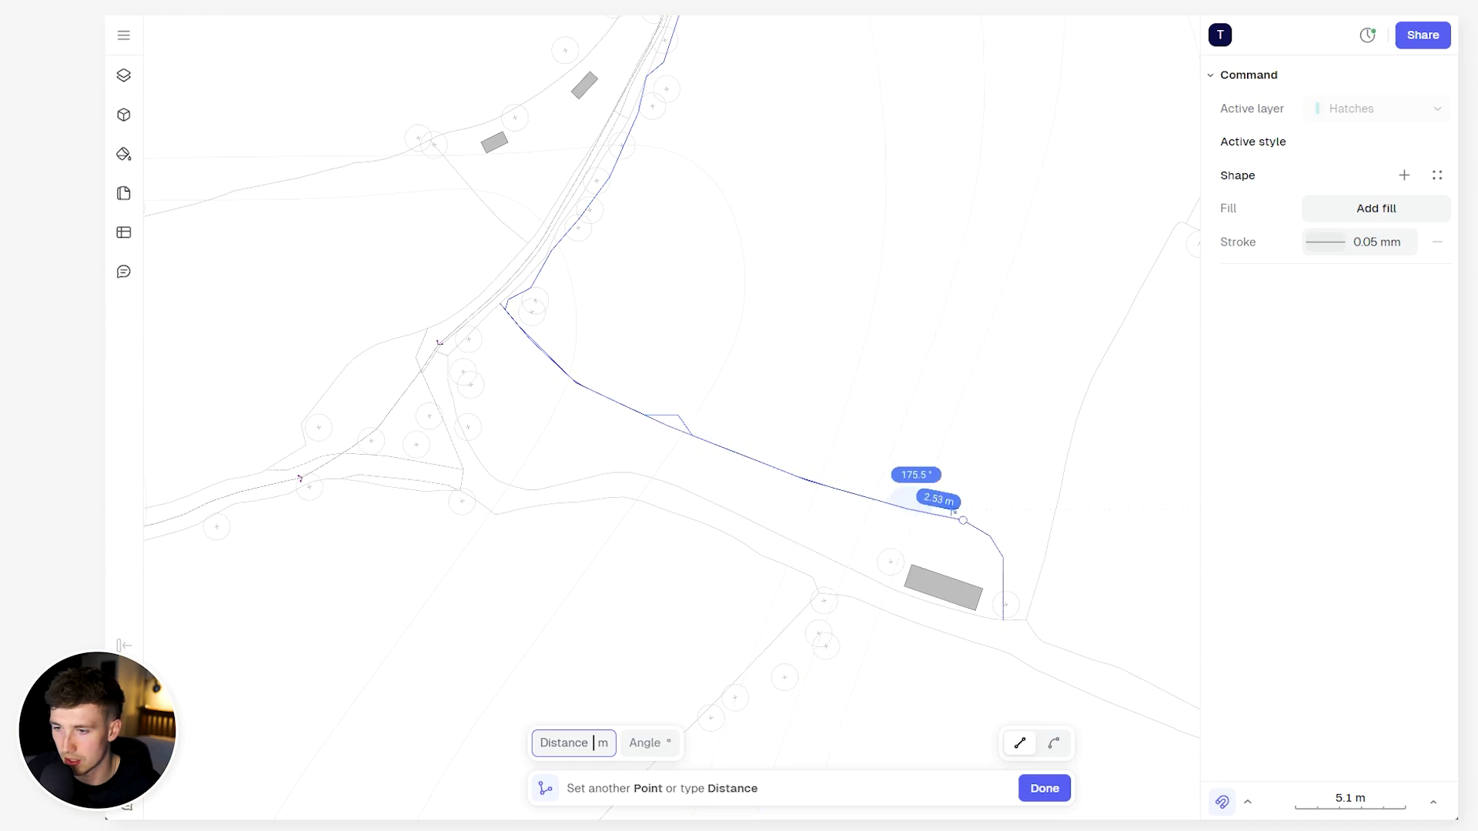
{"action": "left_click", "coordinate": [962, 521]}
{"action": "left_click", "coordinate": [987, 531]}
{"action": "left_click", "coordinate": [1003, 557]}
{"action": "left_click", "coordinate": [1004, 604]}
Continue the polyline from the southeast corner up the lower eastern boundary to the junction with the neighbouring field line
{"action": "left_click", "coordinate": [1020, 605]}
{"action": "left_click", "coordinate": [1039, 572]}
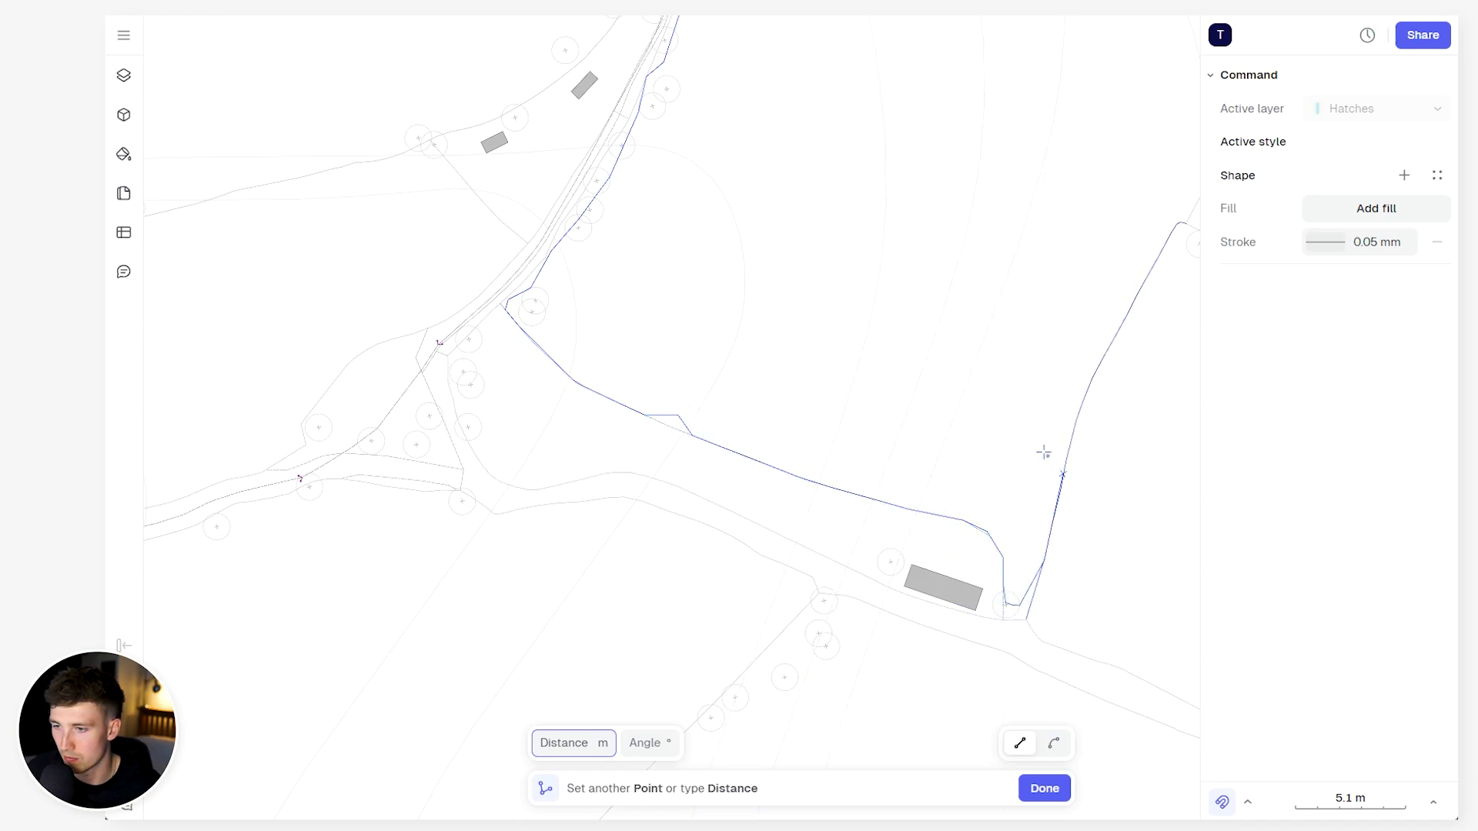
{"action": "left_click", "coordinate": [1083, 379]}
{"action": "left_click", "coordinate": [1124, 304]}
{"action": "left_click", "coordinate": [1178, 223]}
{"action": "middle_click_drag", "start_coordinate": [1113, 223], "coordinate": [649, 554]}
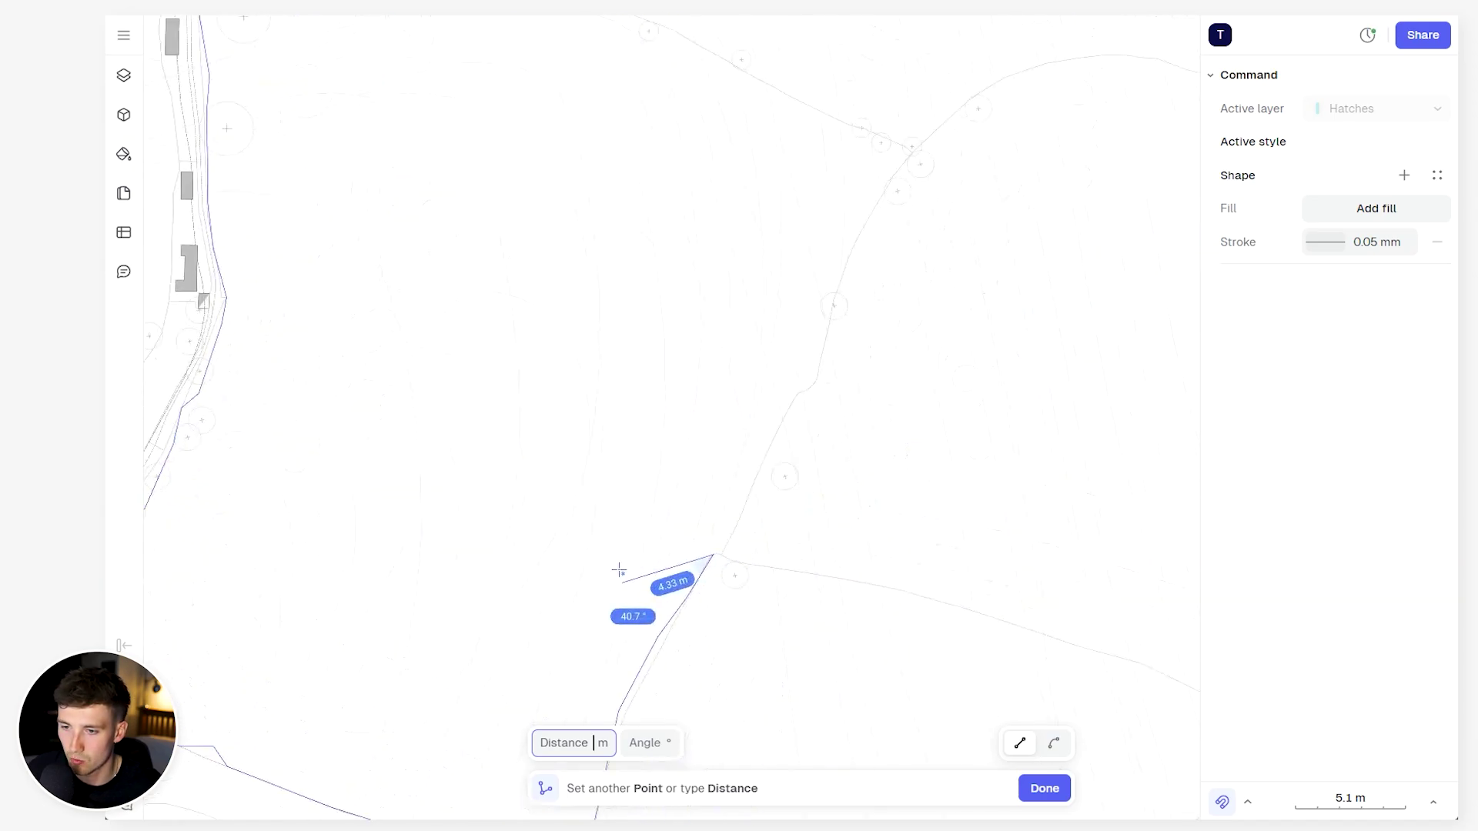
{"action": "scroll", "coordinate": [718, 559], "scroll_direction": "up", "scroll_amount": 2}
Trace the upper eastern boundary with the polyline to the field's northeast corner
{"action": "left_click", "coordinate": [737, 529]}
{"action": "left_click", "coordinate": [750, 484]}
{"action": "left_click", "coordinate": [781, 434]}
{"action": "left_click", "coordinate": [780, 371]}
{"action": "left_click", "coordinate": [809, 326]}
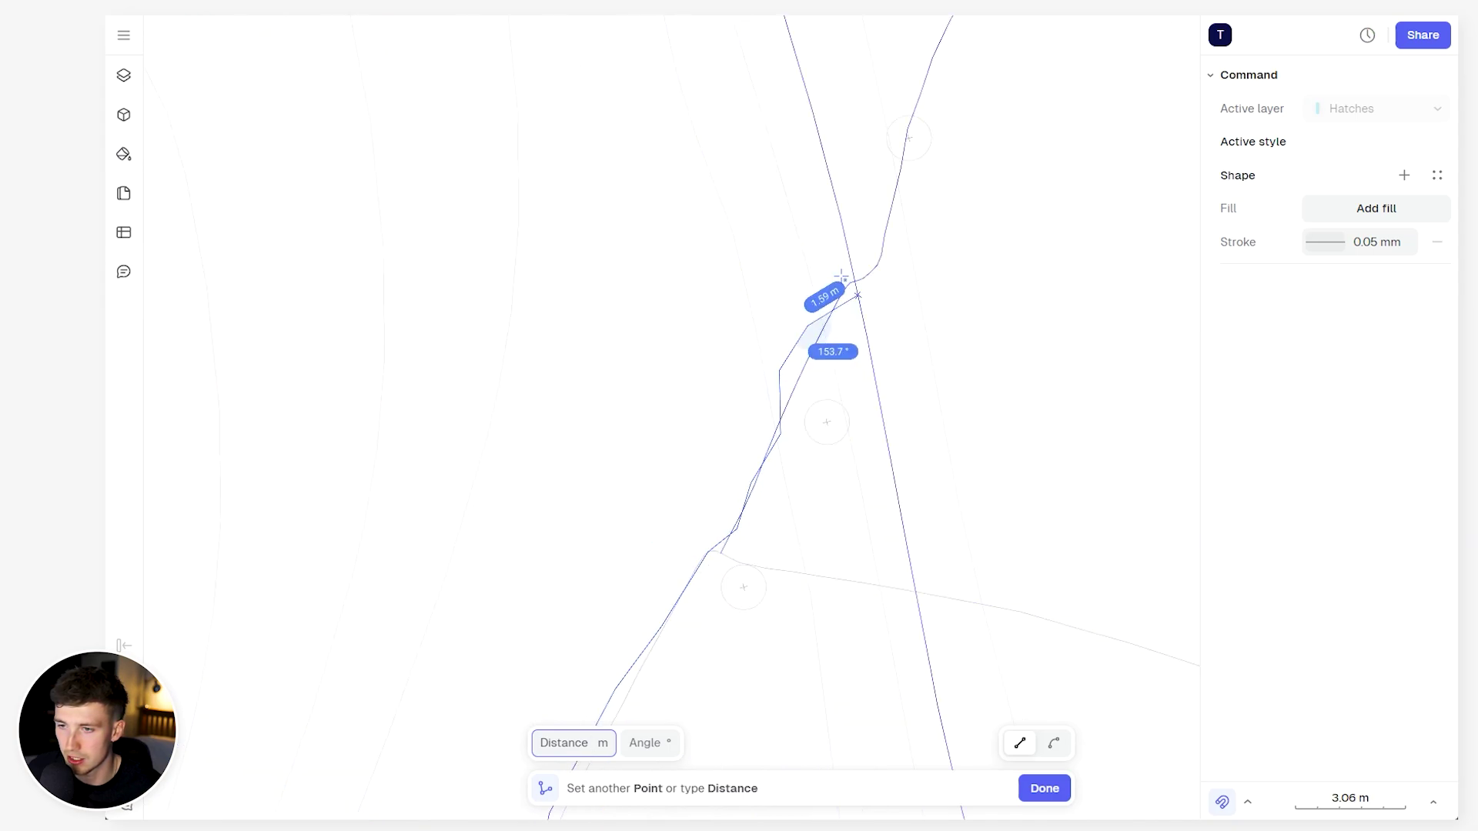
{"action": "left_click", "coordinate": [851, 283]}
{"action": "left_click", "coordinate": [866, 234]}
{"action": "left_click", "coordinate": [890, 203]}
{"action": "middle_click_drag", "start_coordinate": [893, 212], "coordinate": [961, 472]}
{"action": "left_click", "coordinate": [992, 291]}
{"action": "left_click", "coordinate": [1013, 241]}
{"action": "left_click", "coordinate": [1045, 231]}
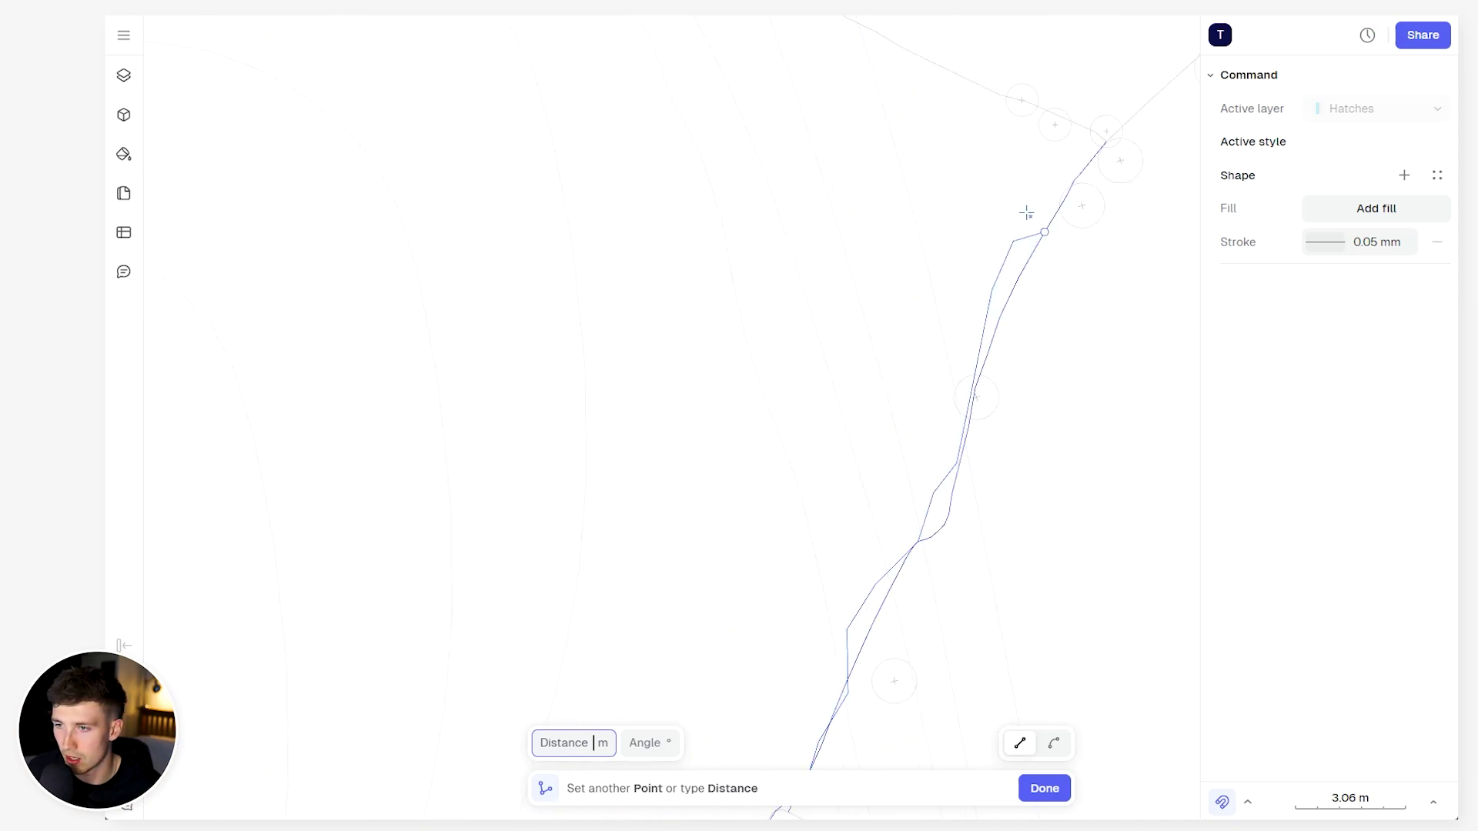
{"action": "left_click", "coordinate": [1080, 170]}
{"action": "left_click", "coordinate": [1108, 137]}
Trace the northern boundary back west to the lane and close the polyline at its starting point
{"action": "left_click", "coordinate": [1026, 122]}
{"action": "left_click", "coordinate": [1006, 99]}
{"action": "middle_click_drag", "start_coordinate": [896, 78], "coordinate": [1182, 553]}
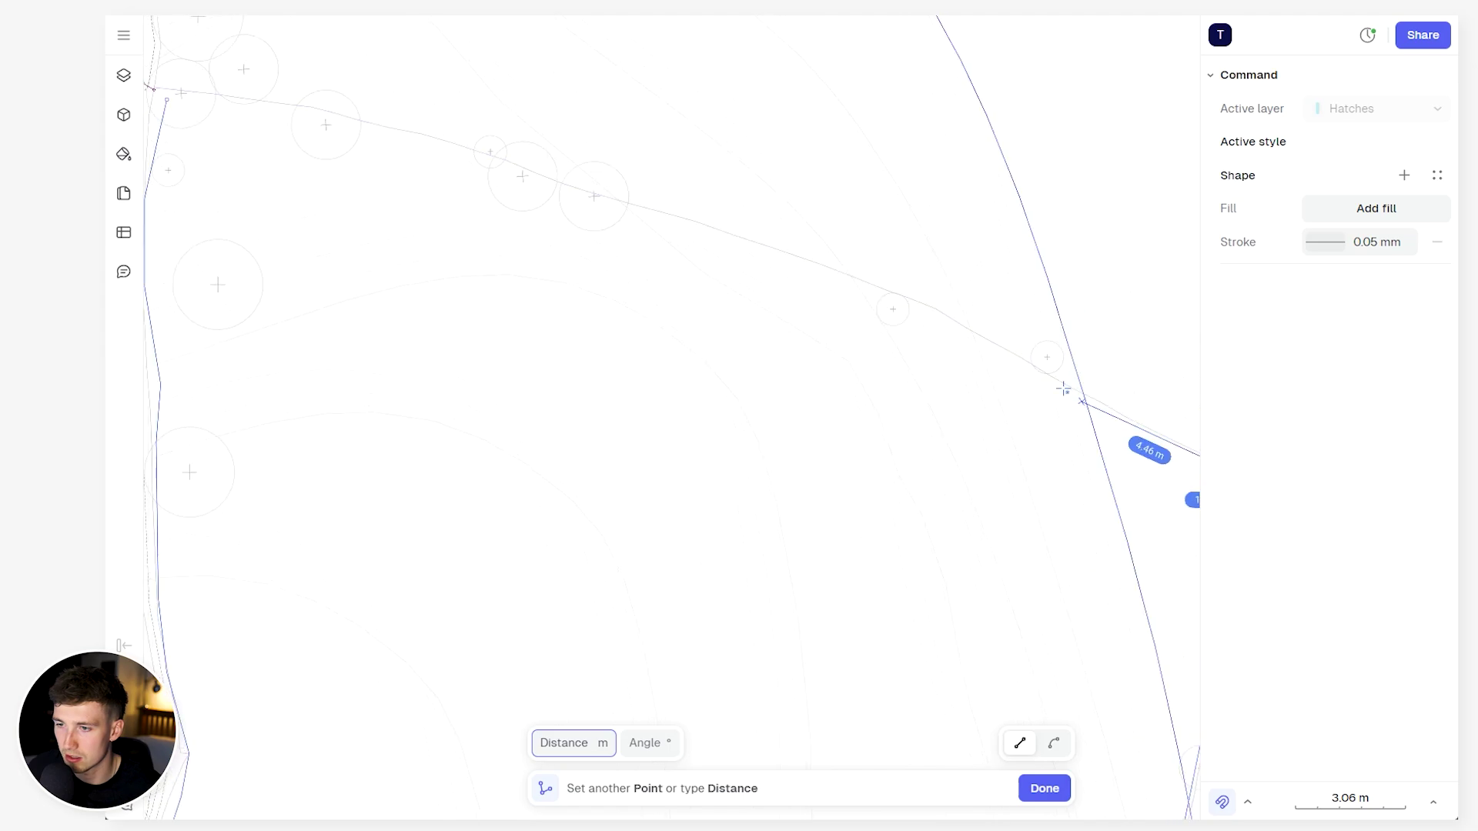
{"action": "left_click", "coordinate": [1082, 402]}
{"action": "left_click", "coordinate": [1010, 358]}
{"action": "left_click", "coordinate": [956, 315]}
{"action": "left_click", "coordinate": [893, 283]}
{"action": "left_click", "coordinate": [824, 266]}
{"action": "left_click", "coordinate": [726, 233]}
{"action": "left_click", "coordinate": [618, 200]}
{"action": "left_click", "coordinate": [578, 191]}
{"action": "left_click", "coordinate": [548, 201]}
{"action": "left_click", "coordinate": [475, 151]}
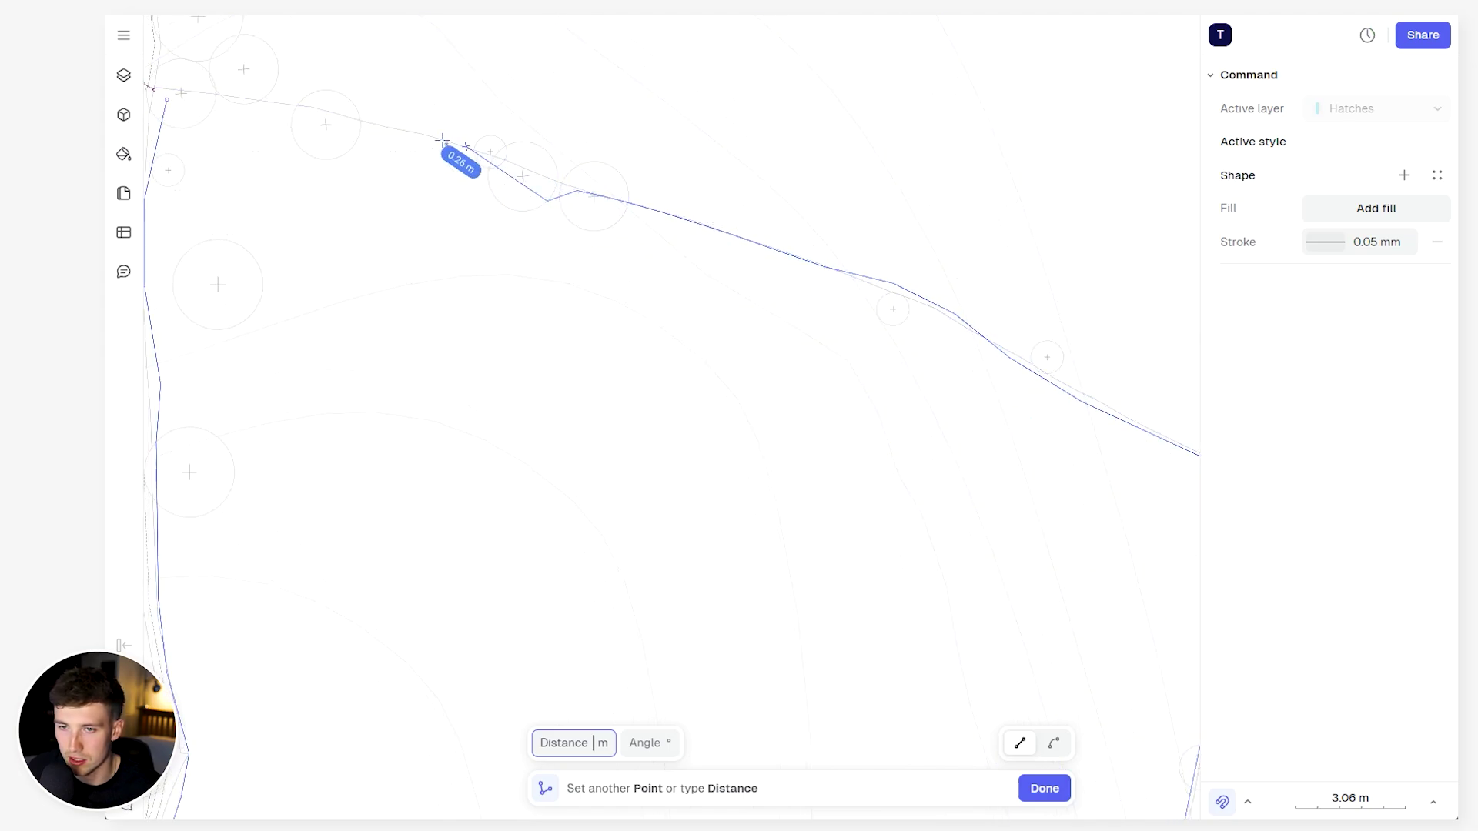
{"action": "left_click", "coordinate": [418, 134]}
{"action": "middle_click_drag", "start_coordinate": [367, 148], "coordinate": [697, 292]}
{"action": "scroll", "coordinate": [560, 223], "scroll_direction": "up", "scroll_amount": 3}
{"action": "left_click", "coordinate": [600, 287]}
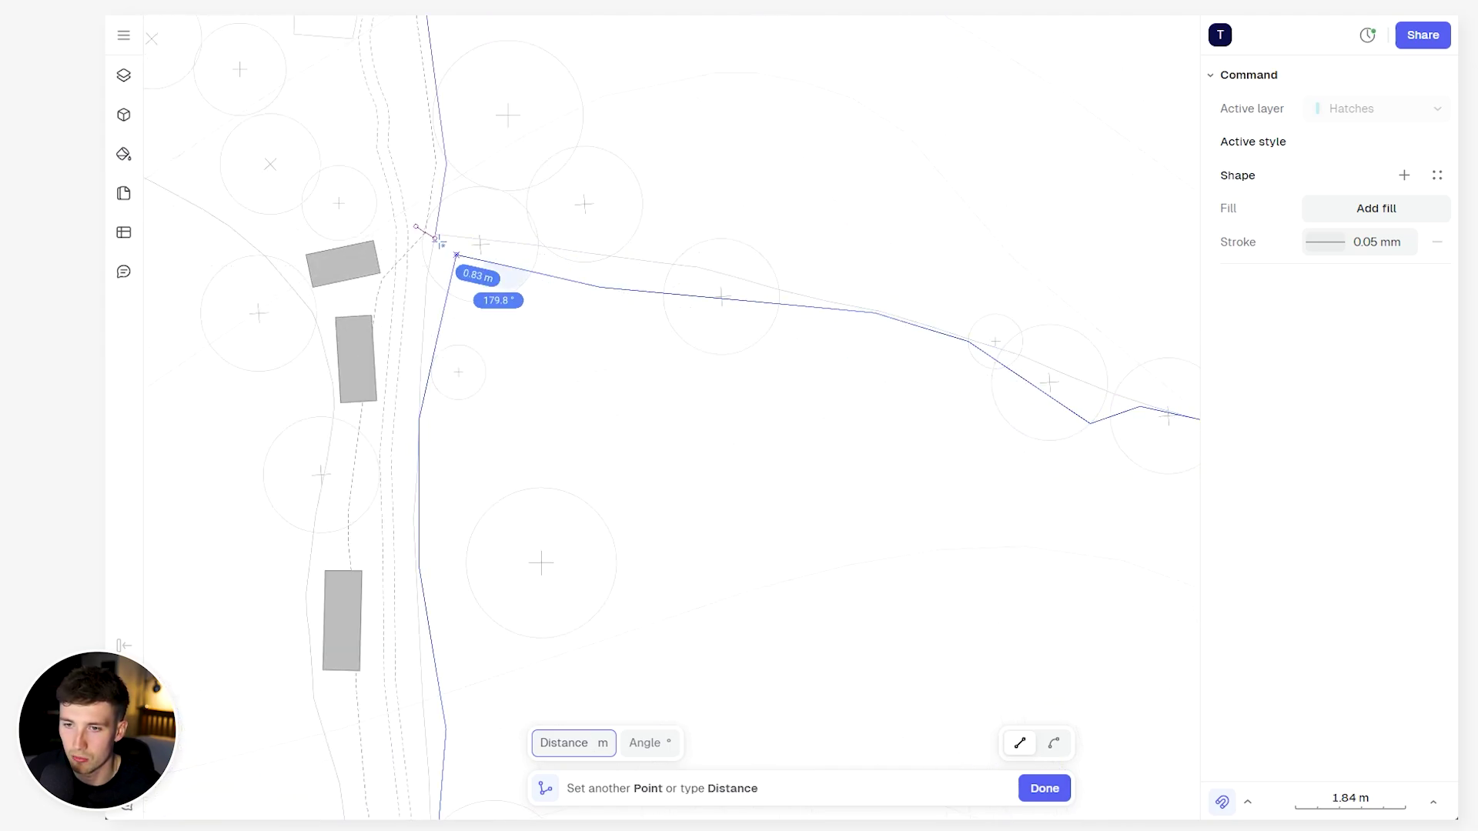
{"action": "left_click", "coordinate": [456, 255]}
{"action": "scroll", "coordinate": [554, 291], "scroll_direction": "down", "scroll_amount": 3}
{"action": "scroll", "coordinate": [578, 319], "scroll_direction": "down", "scroll_amount": 4}
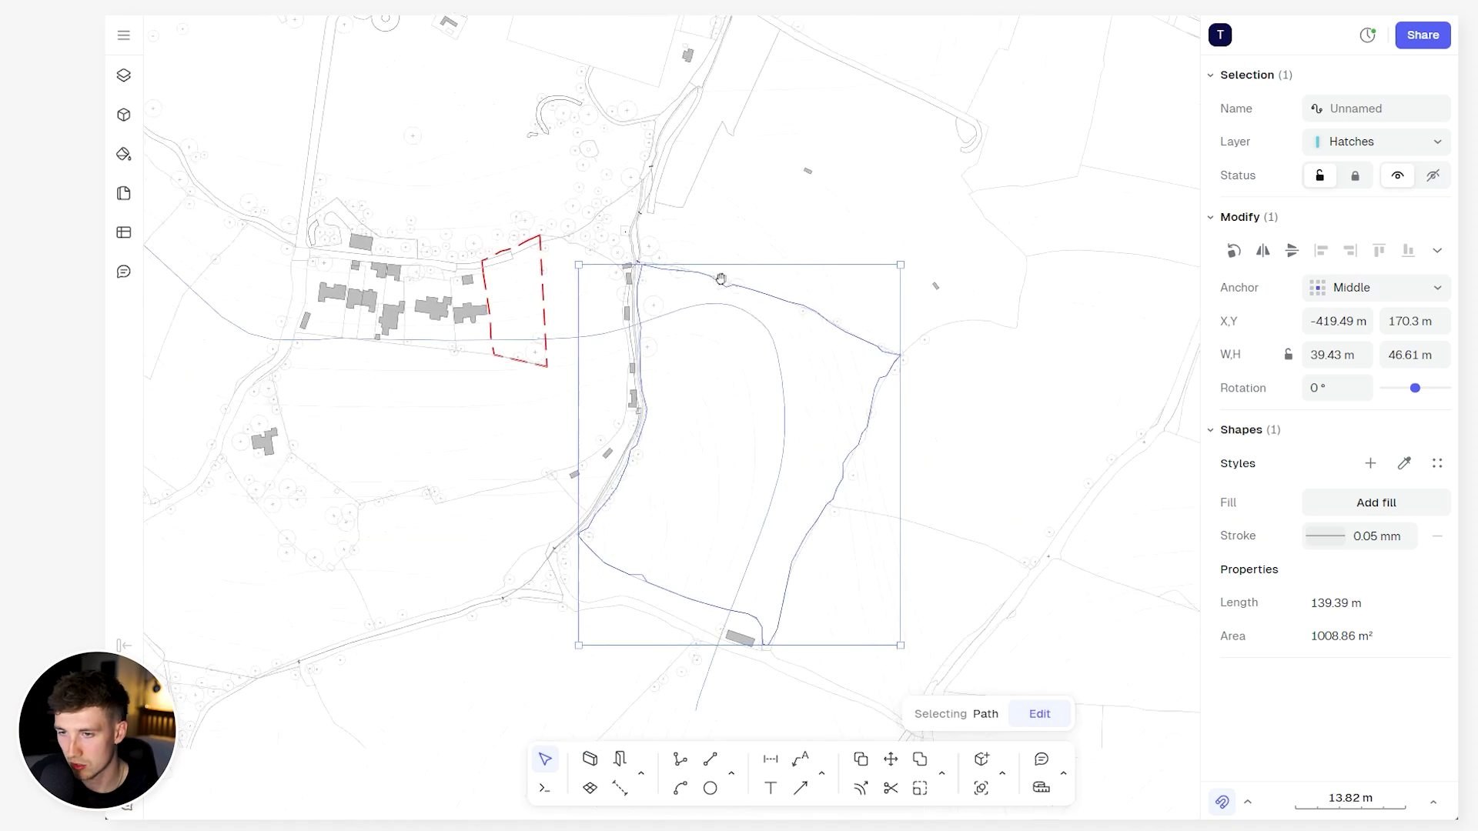
{"action": "middle_click_drag", "start_coordinate": [666, 291], "coordinate": [724, 250]}
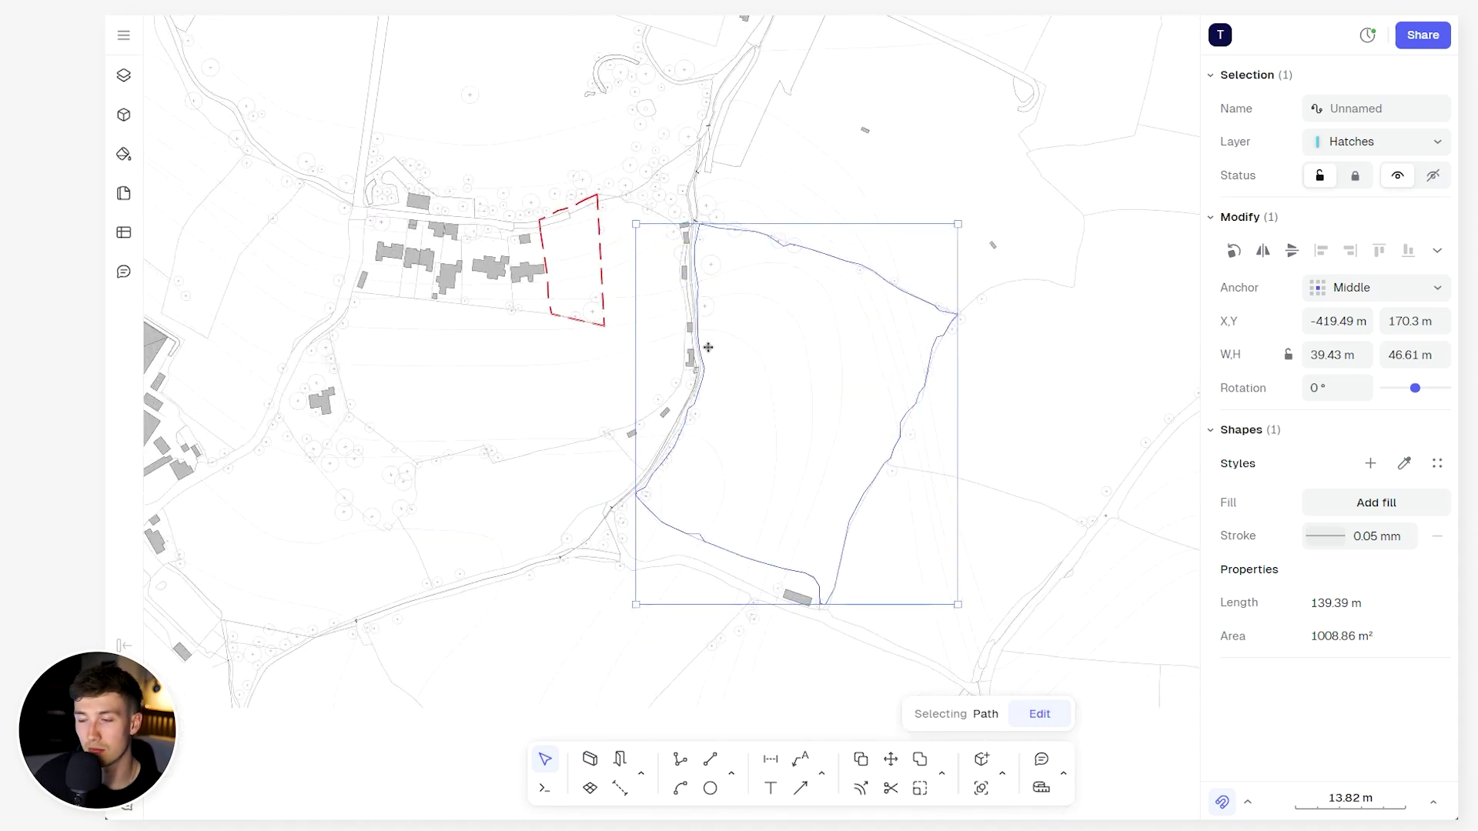
Fill the traced field outline with the Dashed Oblique hatch pattern
{"action": "left_click", "coordinate": [1331, 508]}
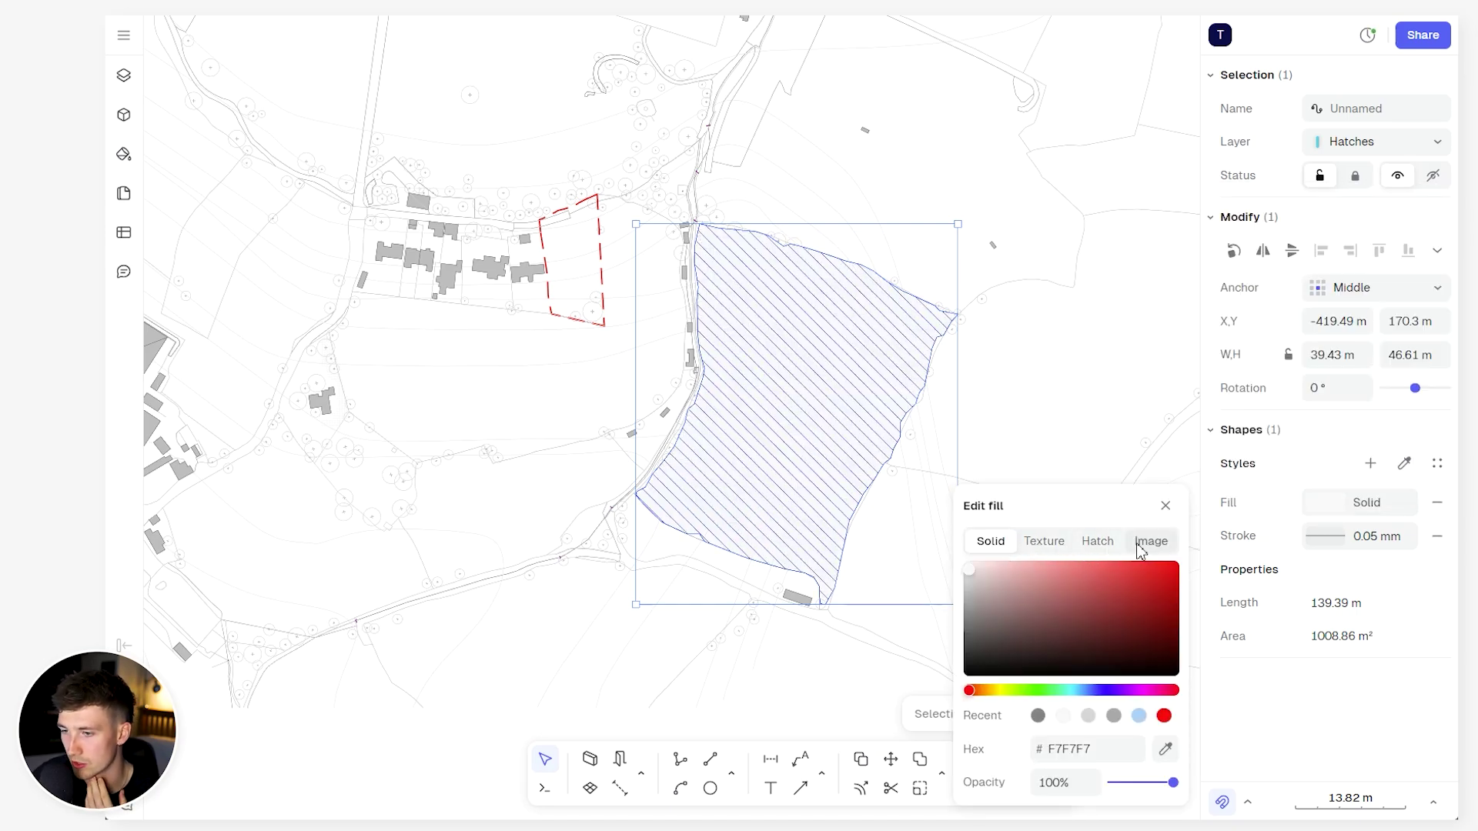
{"action": "left_click", "coordinate": [1164, 716]}
{"action": "left_click", "coordinate": [1052, 542]}
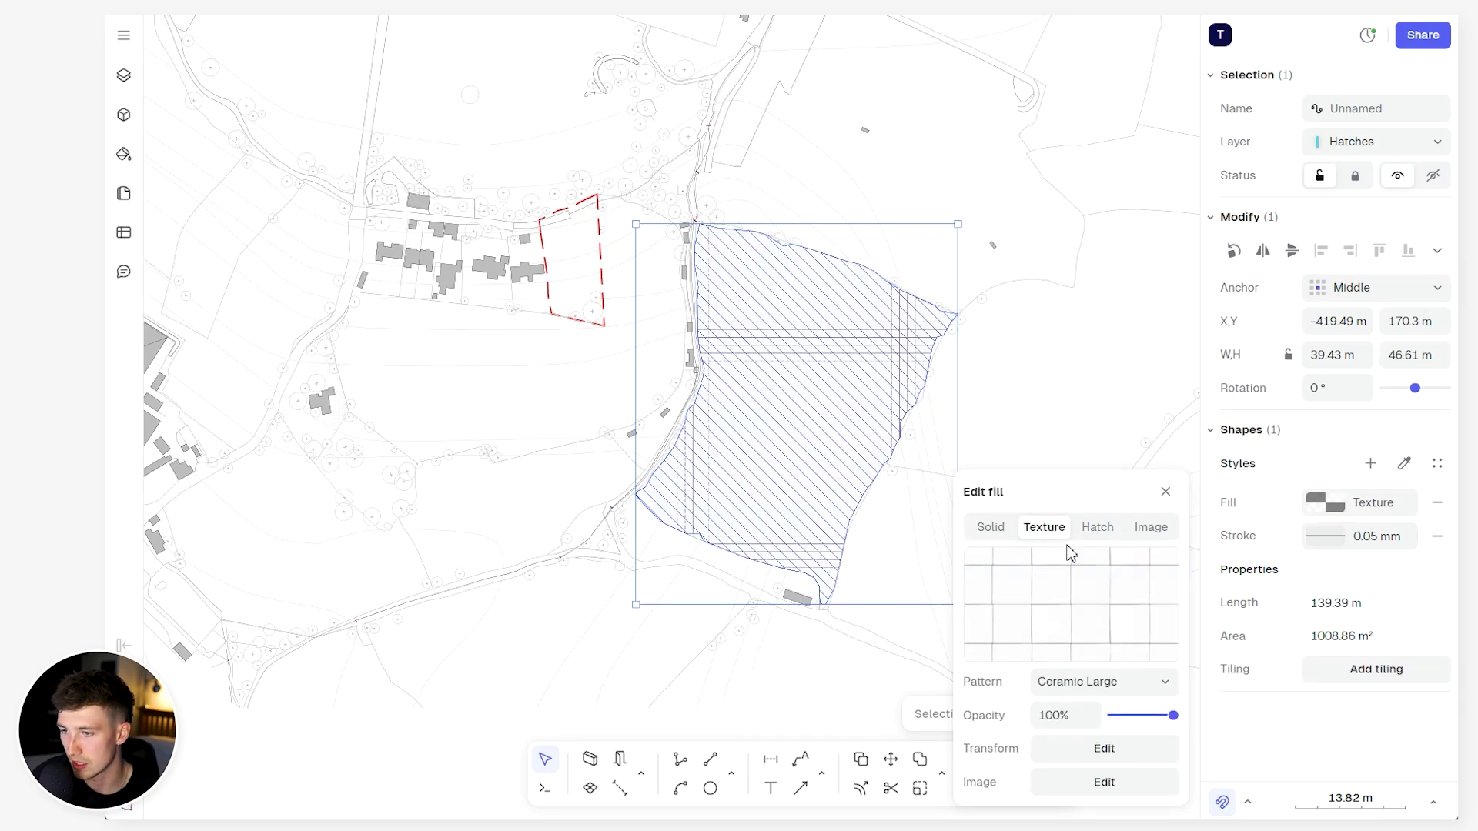
{"action": "left_click", "coordinate": [1099, 528]}
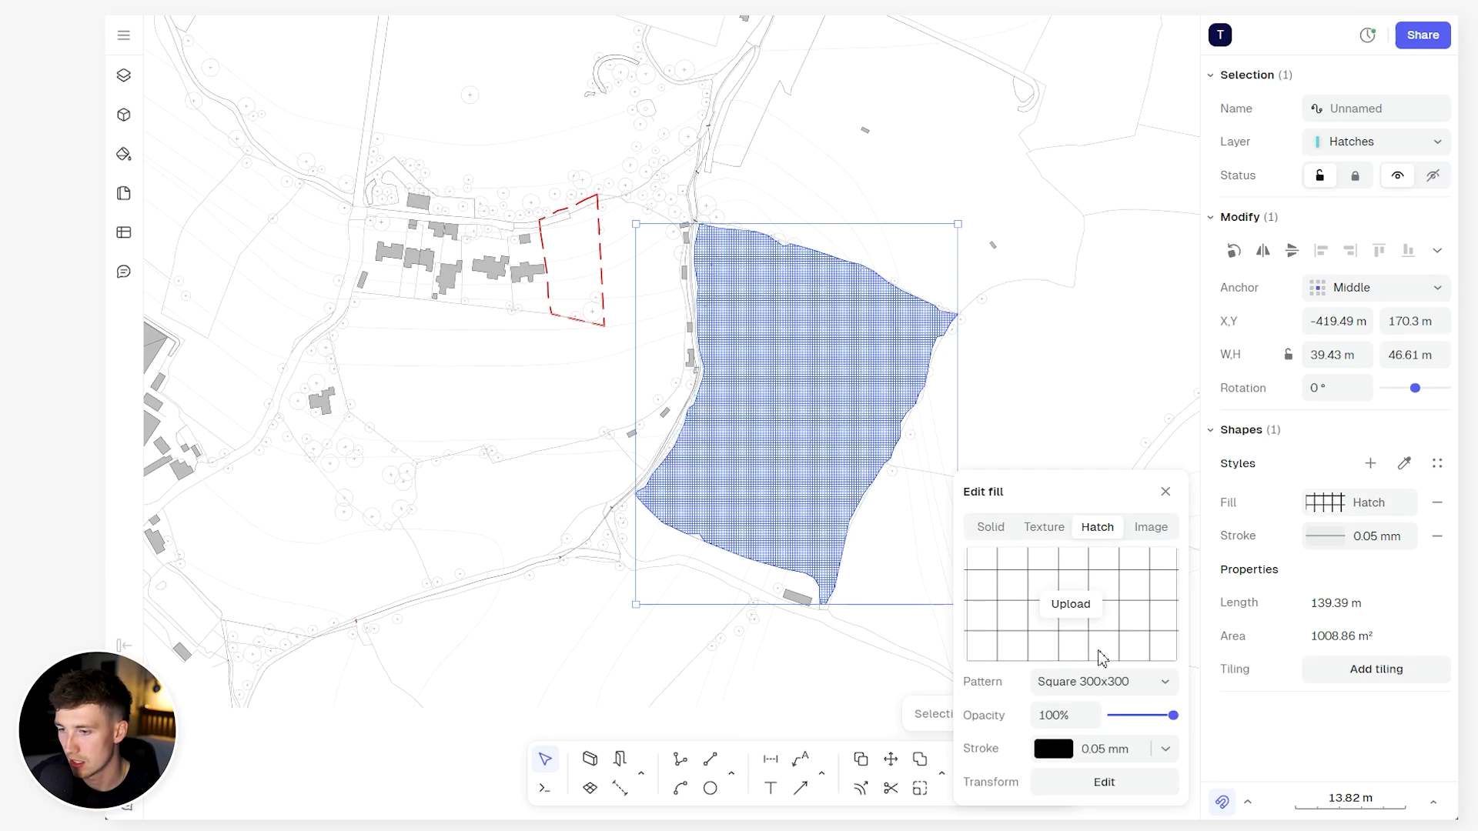
{"action": "left_click", "coordinate": [1110, 683]}
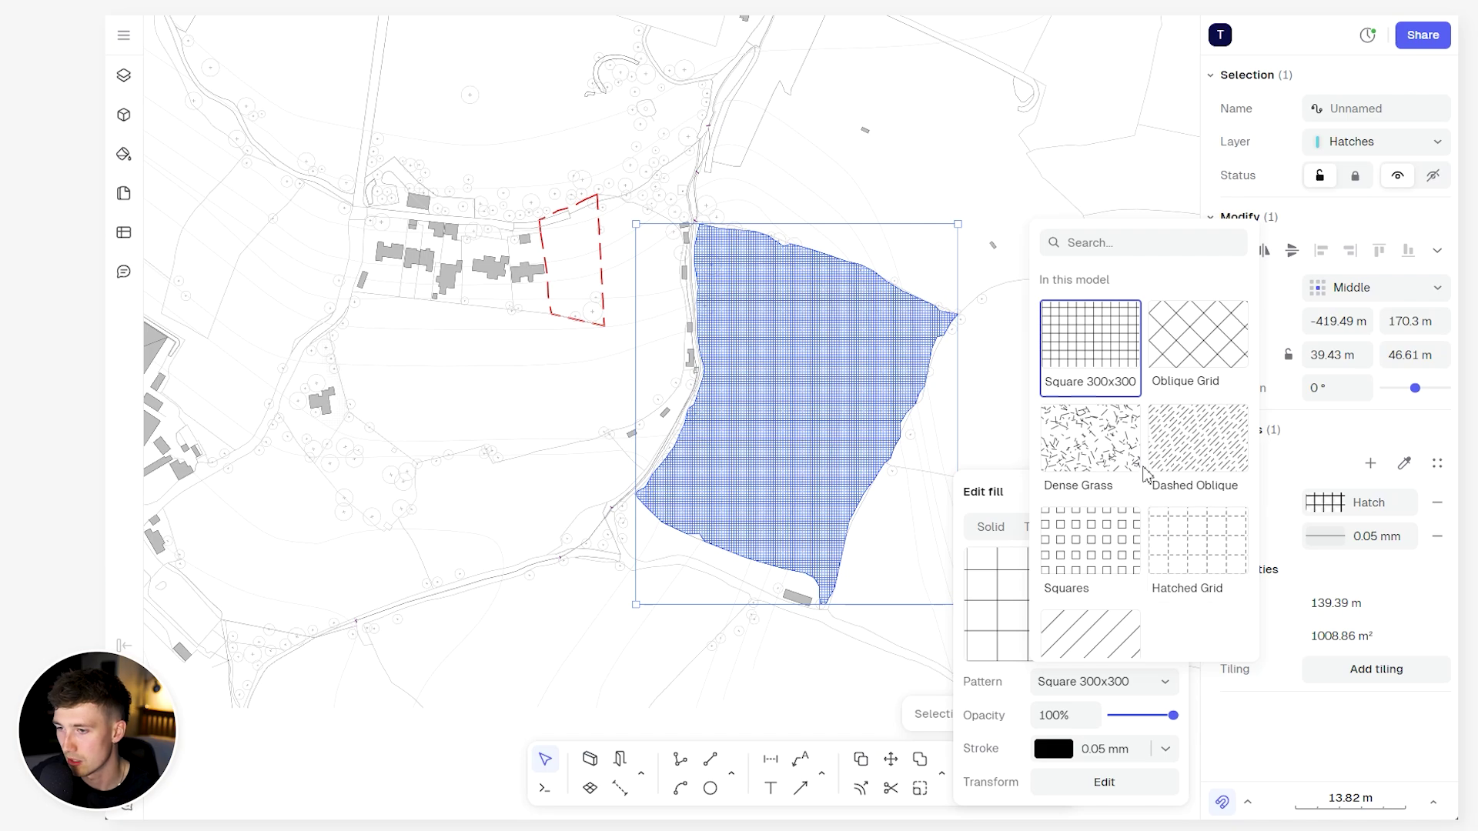
{"action": "scroll", "coordinate": [1170, 435], "scroll_direction": "down", "scroll_amount": 1}
{"action": "scroll", "coordinate": [1170, 435], "scroll_direction": "up", "scroll_amount": 1}
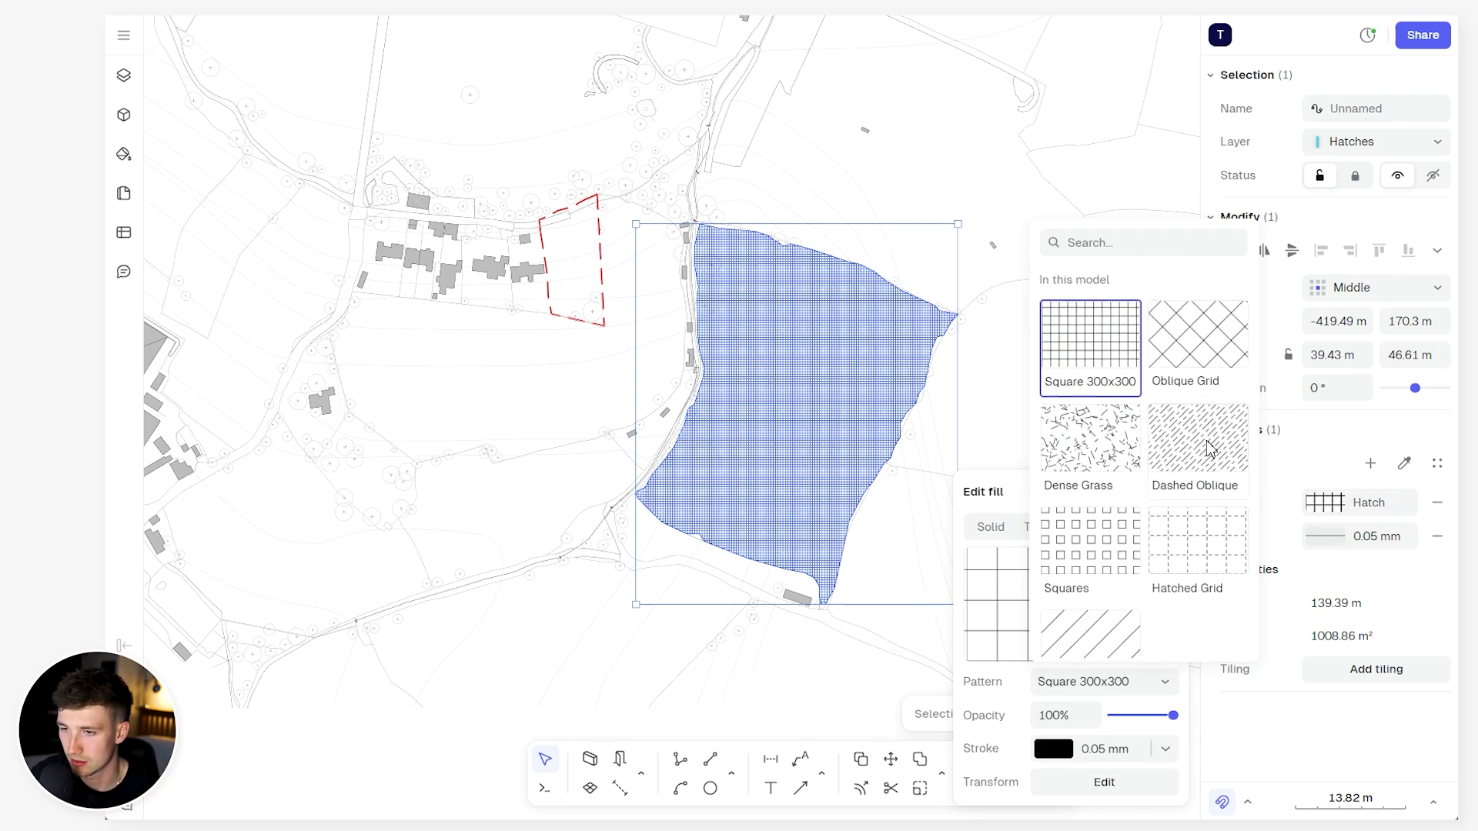
{"action": "left_click", "coordinate": [1212, 443]}
{"action": "scroll", "coordinate": [785, 368], "scroll_direction": "up", "scroll_amount": 5}
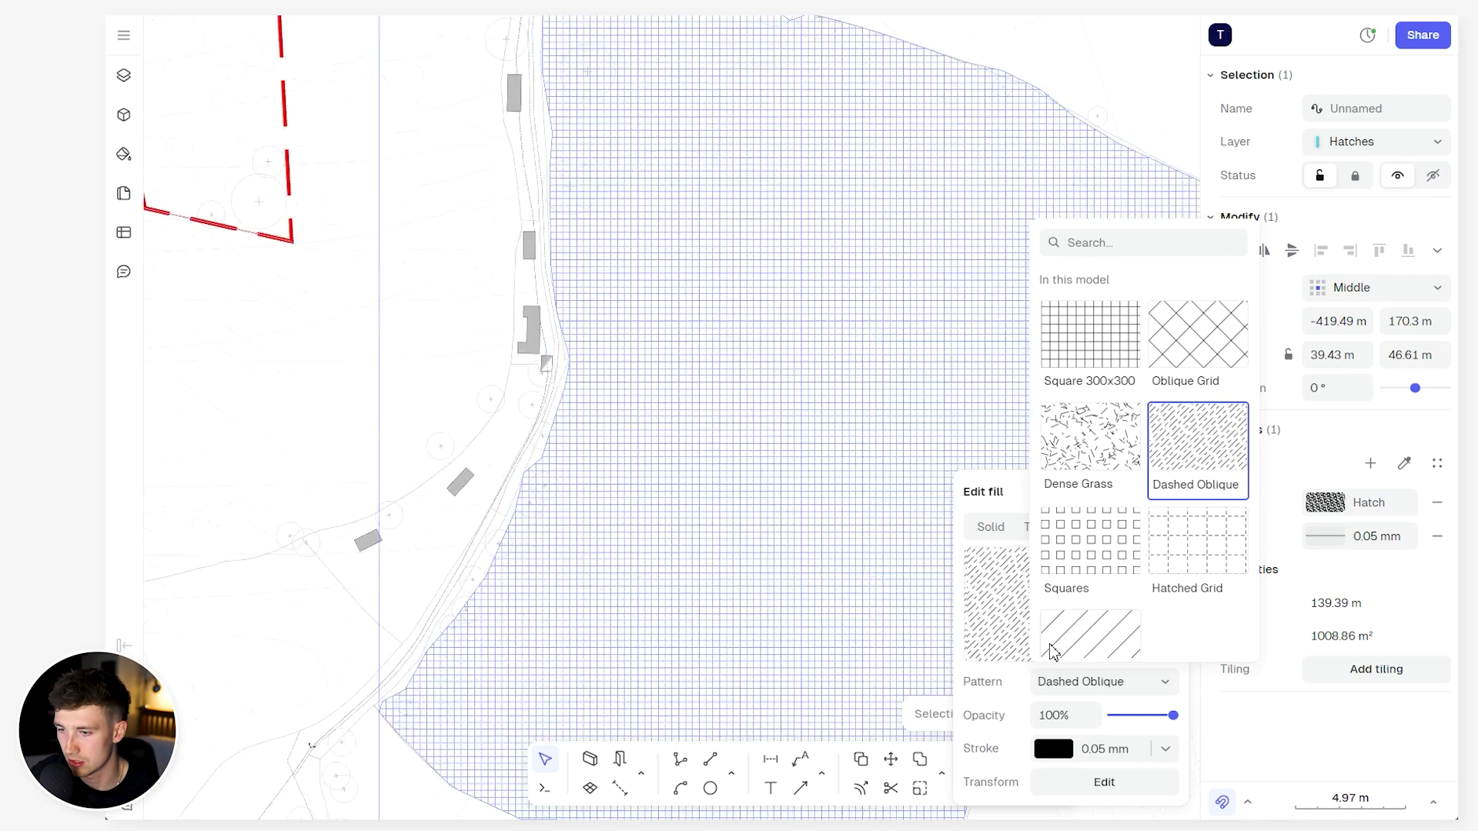
Scale the field's Dashed Oblique hatch to 7×
{"action": "left_click", "coordinate": [1104, 783]}
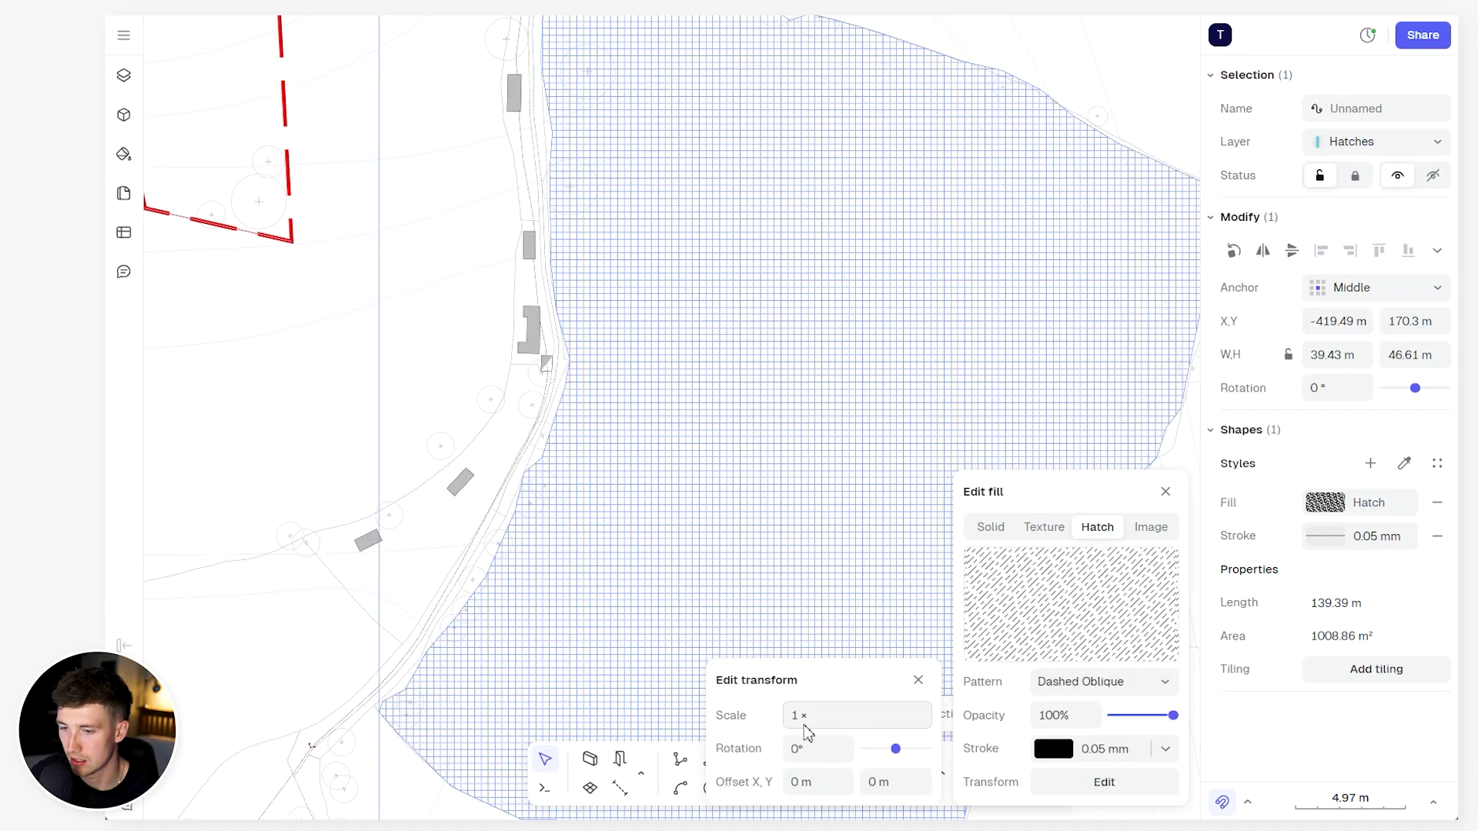
{"action": "left_click", "coordinate": [818, 715]}
{"action": "type", "text": "5"}
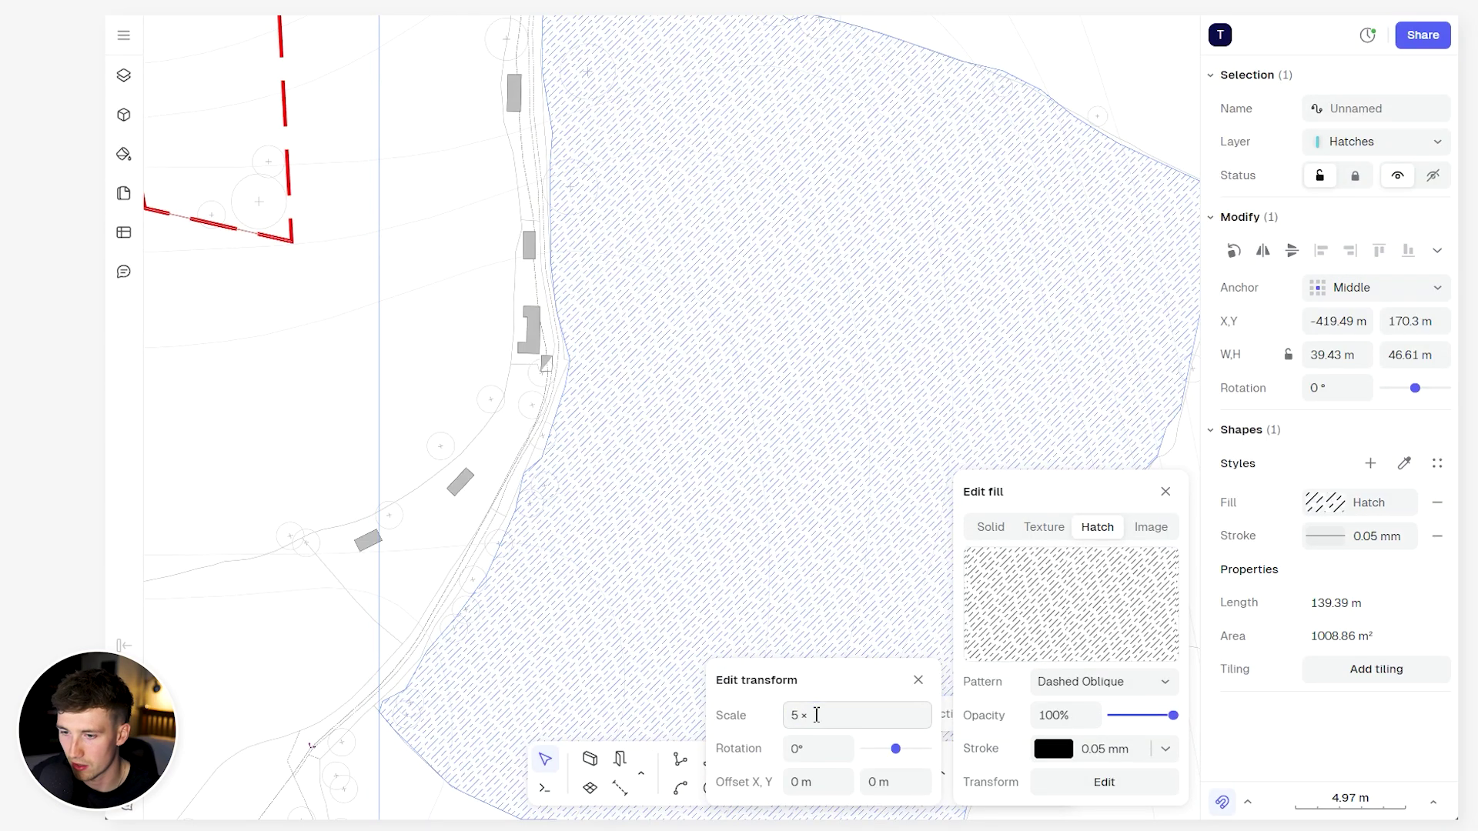
{"action": "key", "text": "Return"}
{"action": "left_click", "coordinate": [808, 713]}
{"action": "type", "text": "7"}
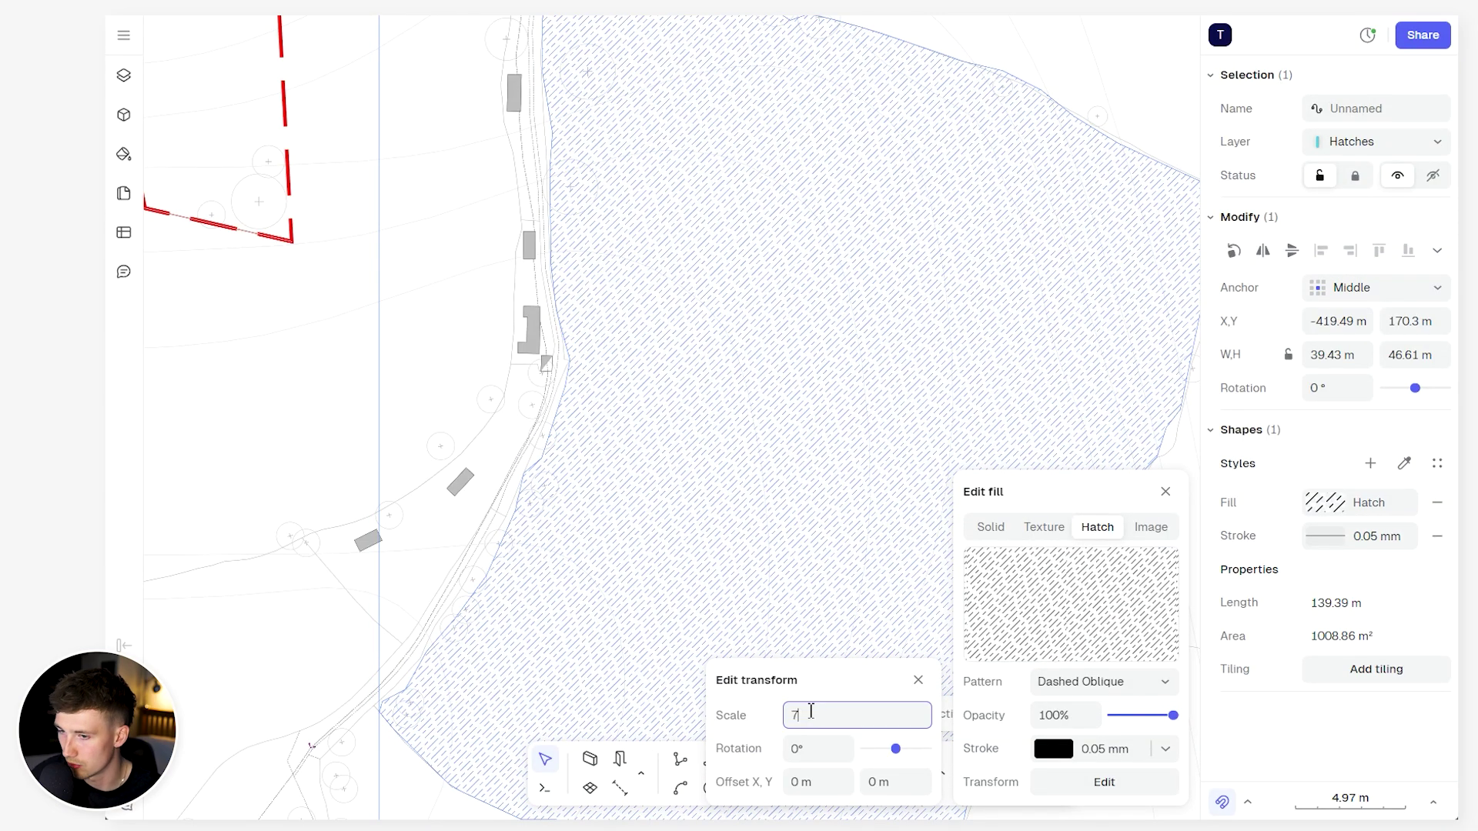
{"action": "key", "text": "Return"}
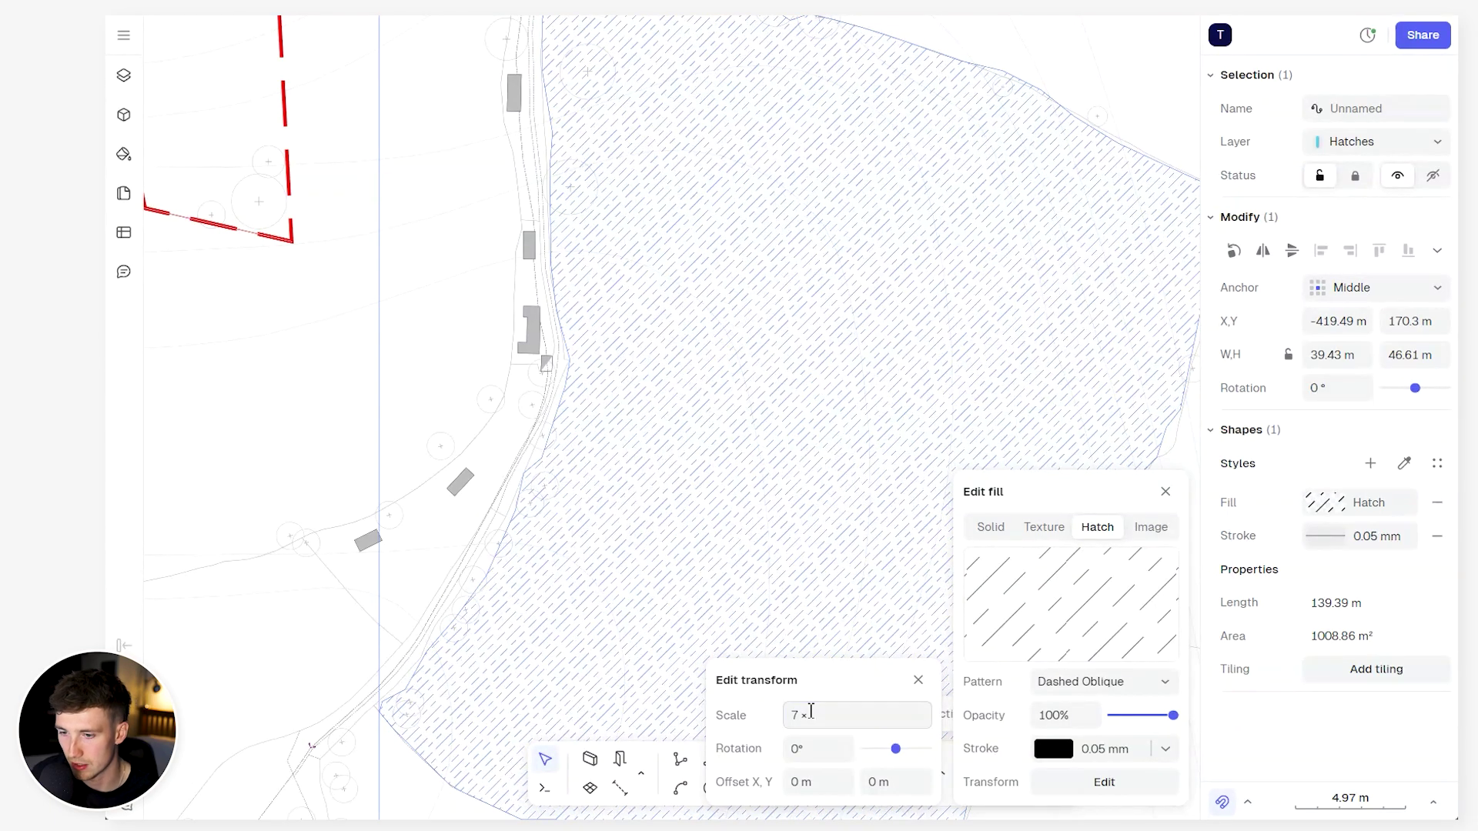
Set the hatch line colour to light grey D4D4D4 and deselect the field
{"action": "left_click", "coordinate": [1051, 753]}
{"action": "left_click", "coordinate": [1114, 716]}
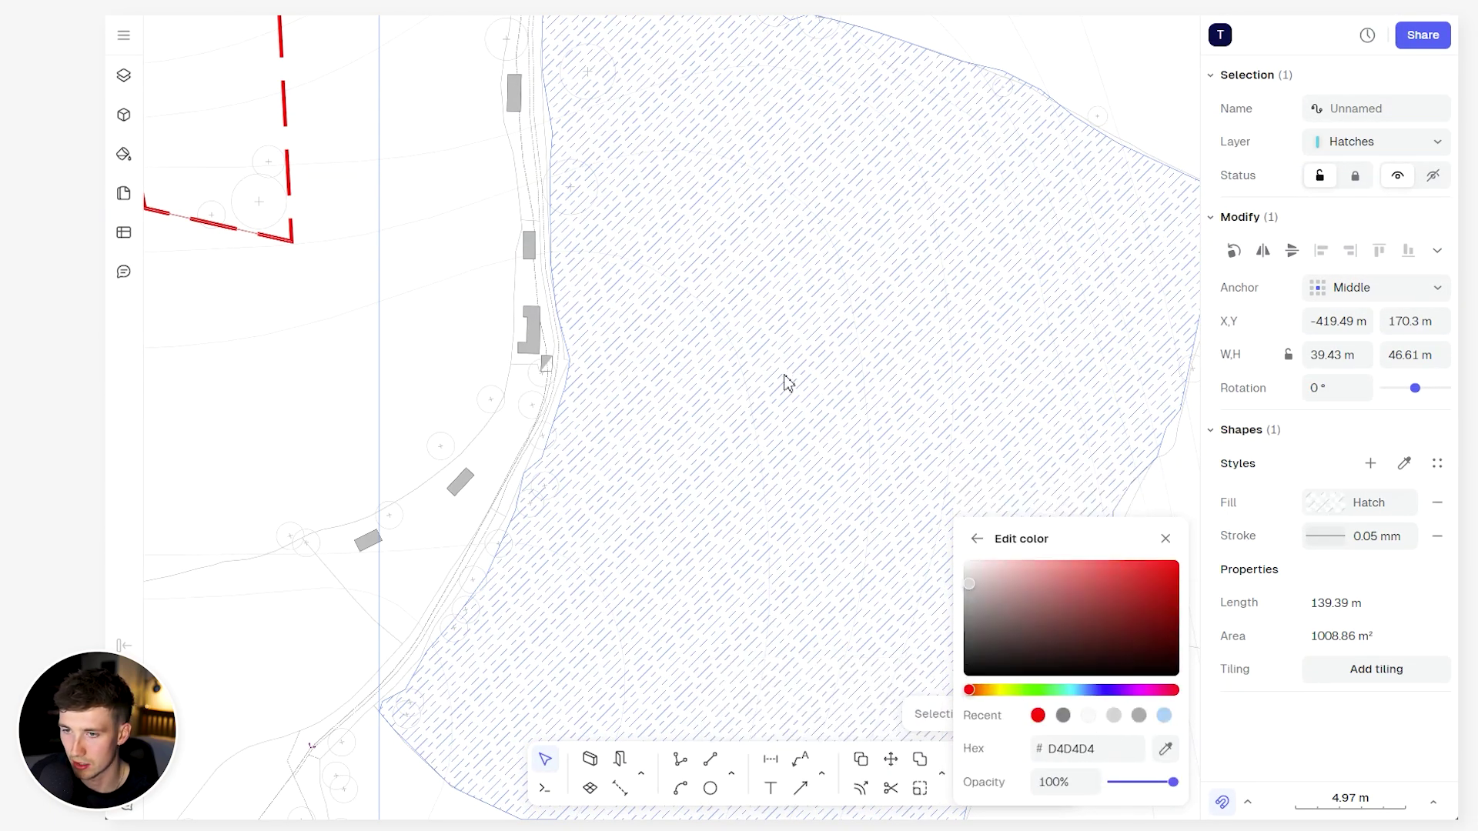
{"action": "key", "text": "Escape"}
{"action": "scroll", "coordinate": [808, 377], "scroll_direction": "down", "scroll_amount": 5}
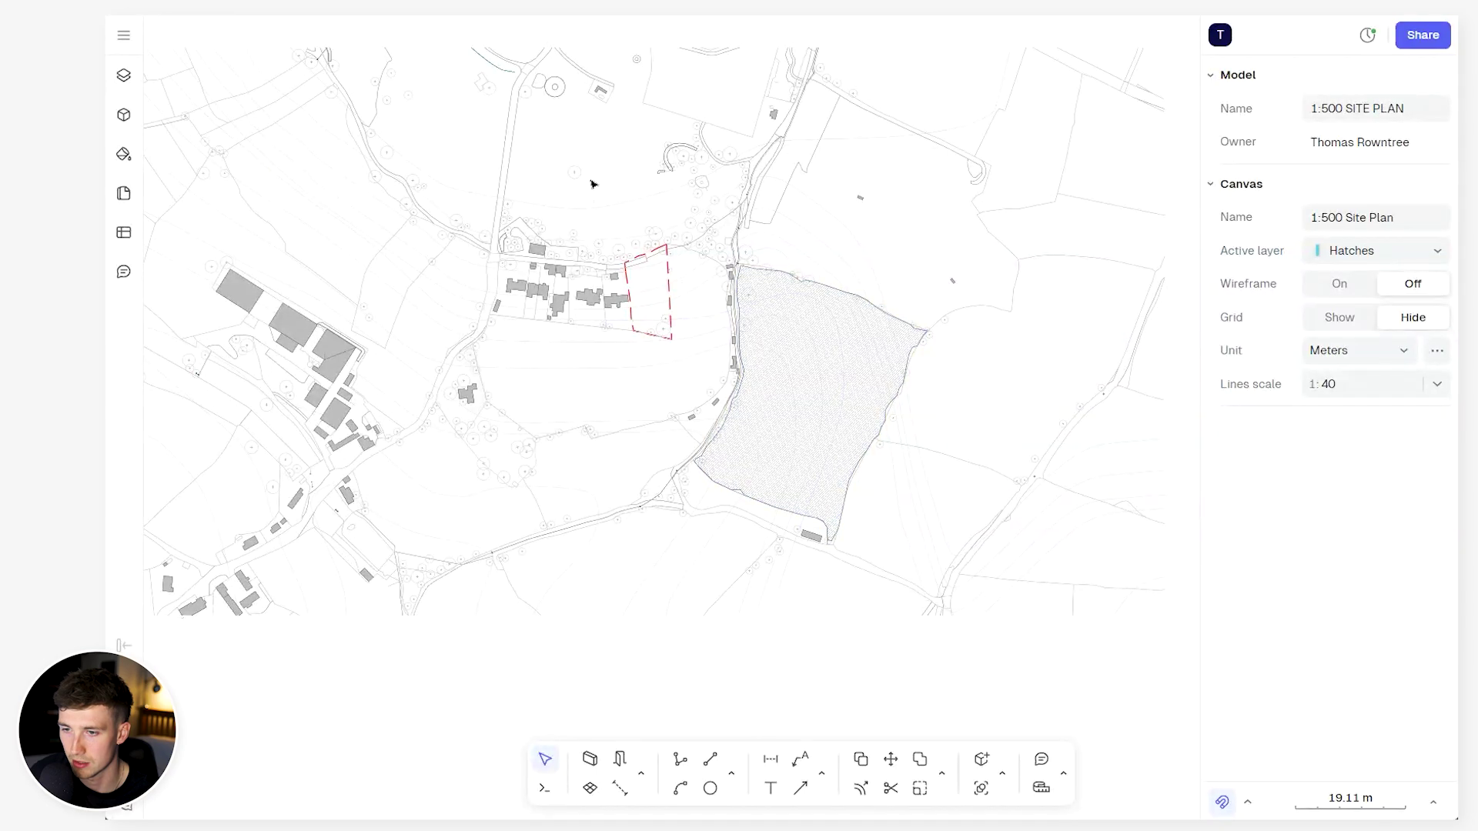
Remove the outline stroke from the hatched field shape and deselect it
{"action": "middle_click_drag", "start_coordinate": [627, 235], "coordinate": [694, 311]}
{"action": "scroll", "coordinate": [906, 465], "scroll_direction": "up", "scroll_amount": 2}
{"action": "left_click", "coordinate": [906, 465]}
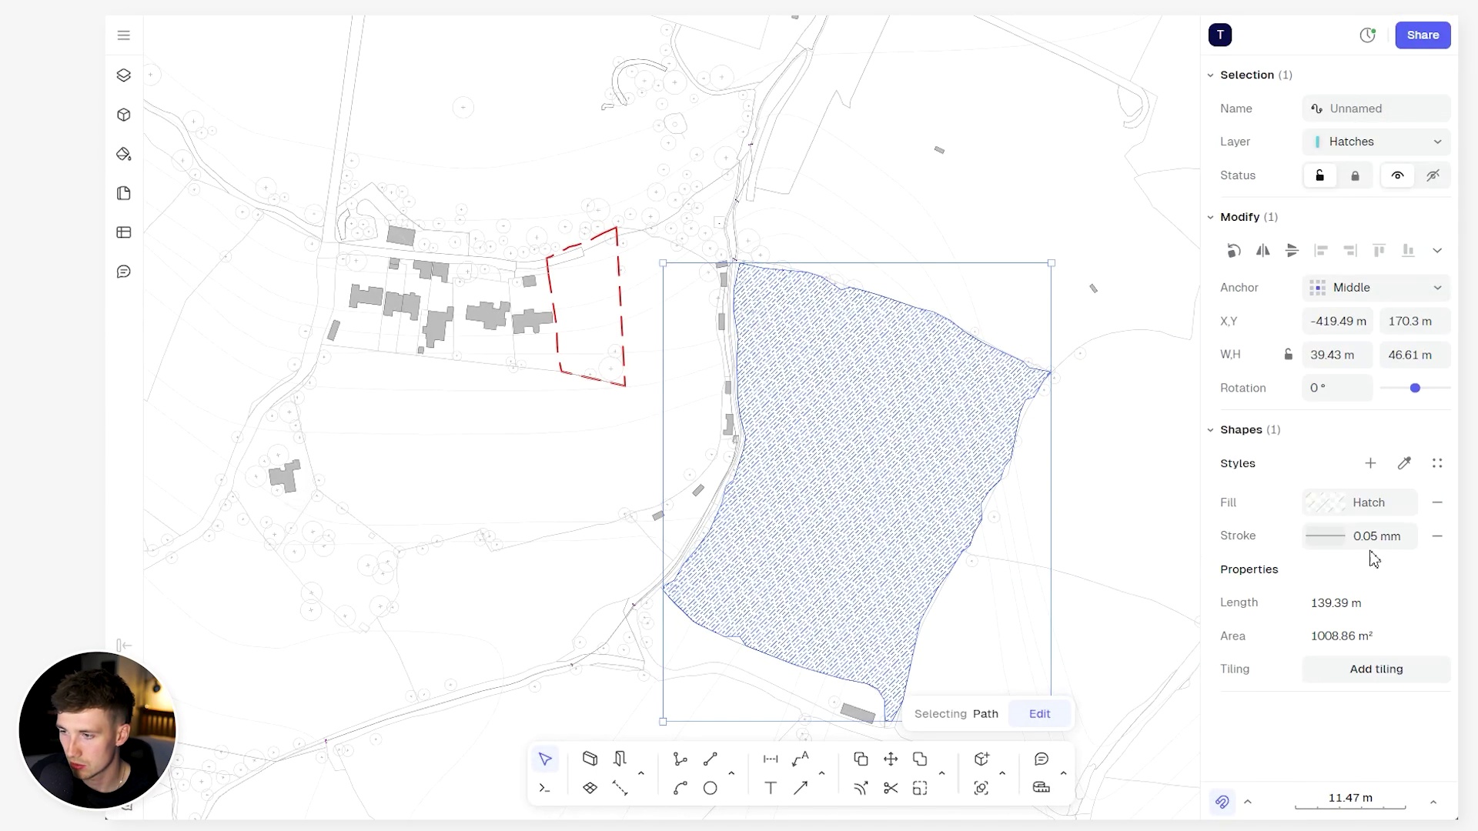
{"action": "left_click", "coordinate": [1436, 537]}
{"action": "key", "text": "Escape"}
{"action": "scroll", "coordinate": [752, 293], "scroll_direction": "down", "scroll_amount": 2}
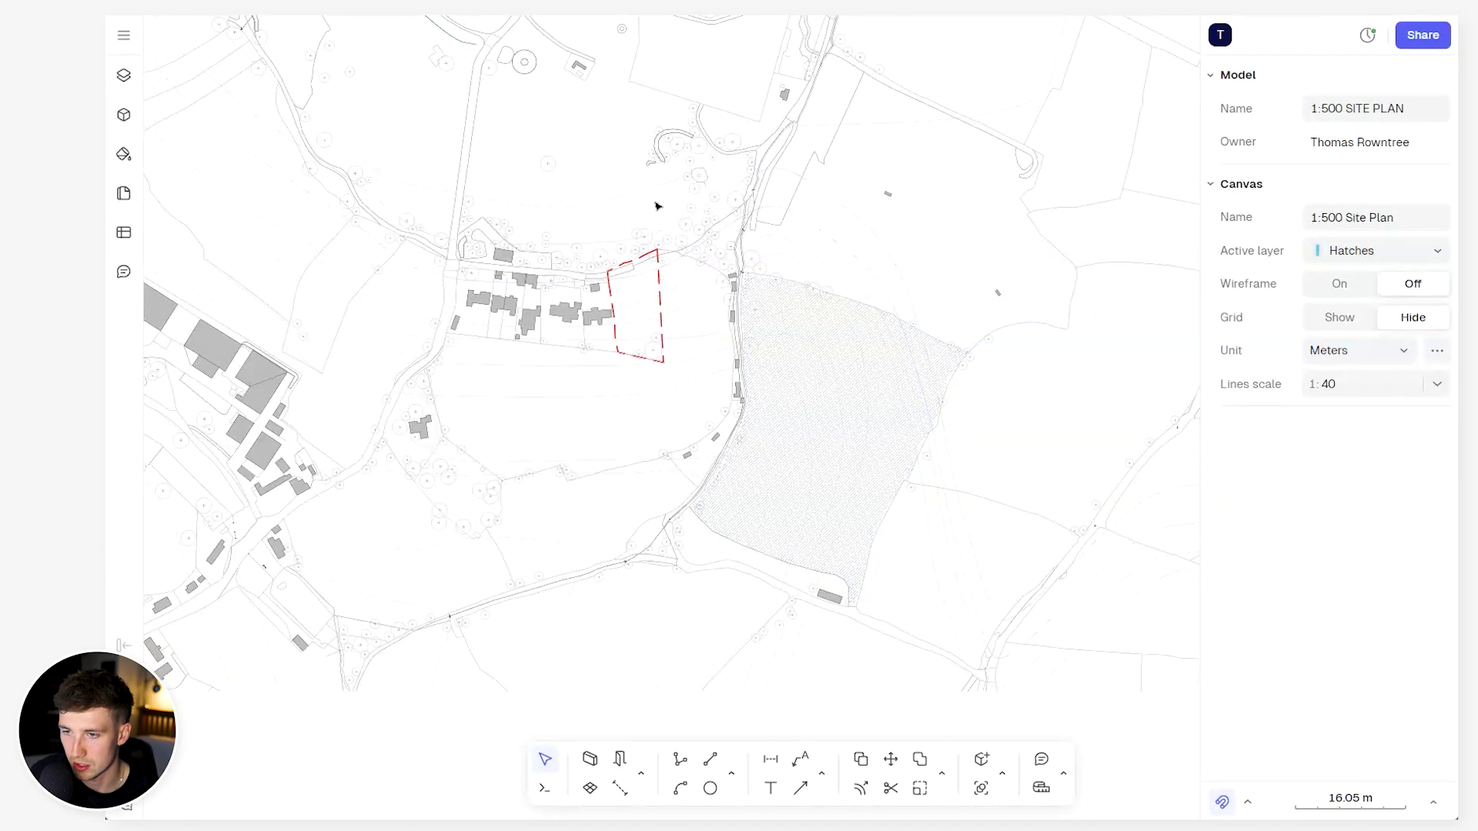
{"action": "middle_click_drag", "start_coordinate": [657, 205], "coordinate": [699, 261]}
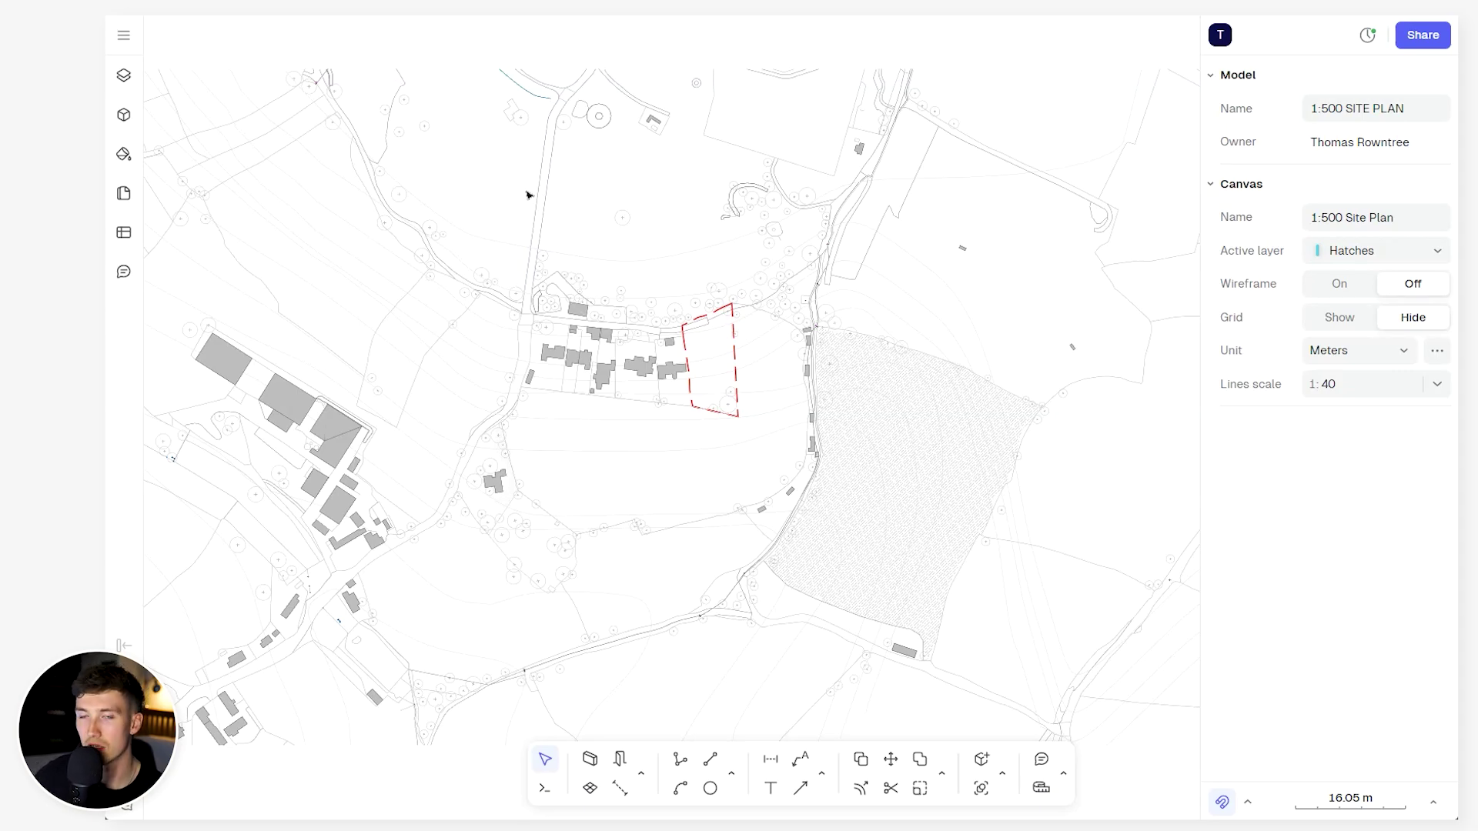
Trace a closed outline, about 10 m wide and 10.5 m high, around the triangular wooded area between the red site boundary and the lane
{"action": "scroll", "coordinate": [778, 310], "scroll_direction": "up", "scroll_amount": 9}
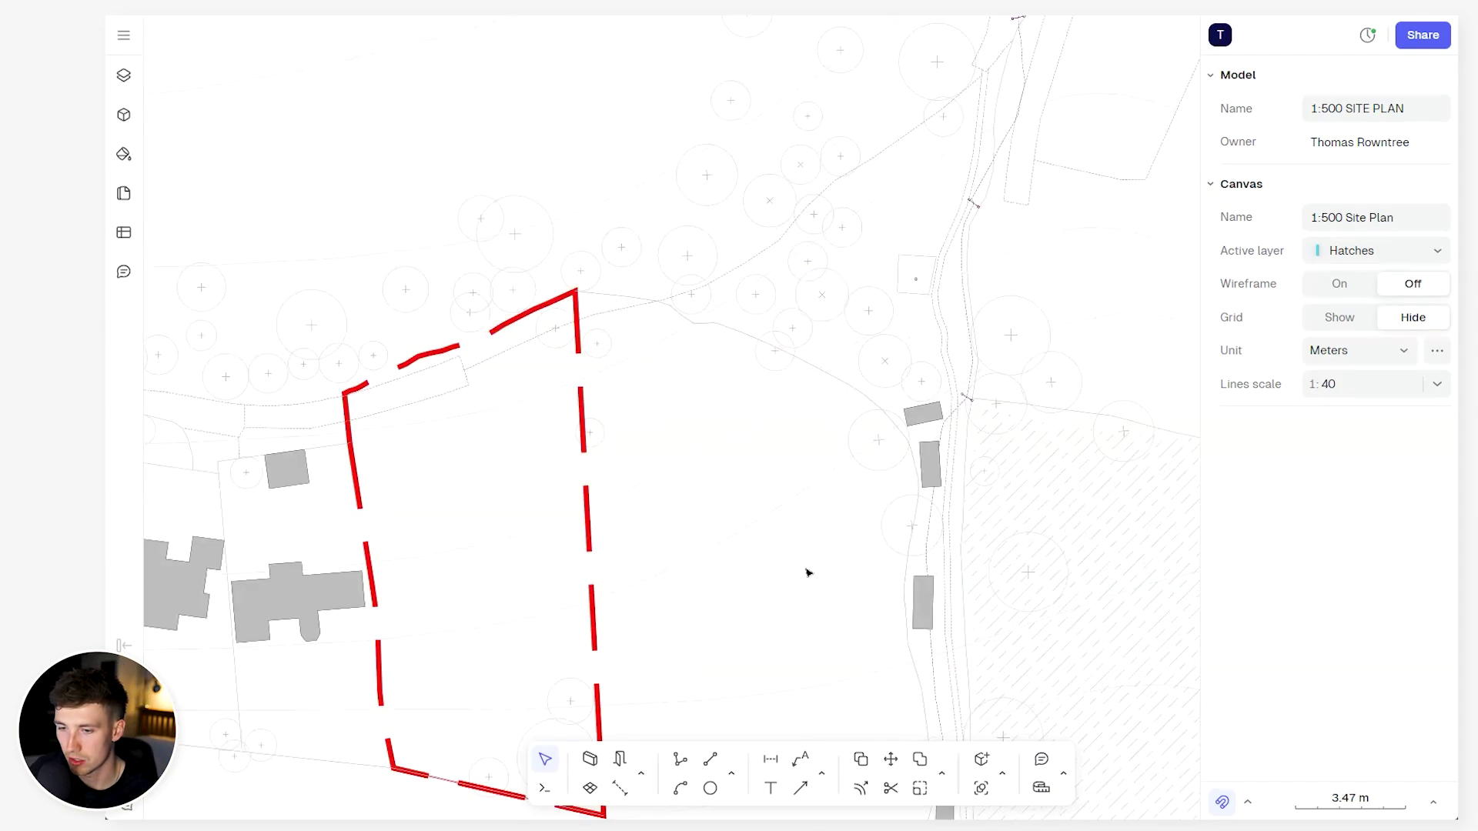
{"action": "left_click", "coordinate": [681, 759]}
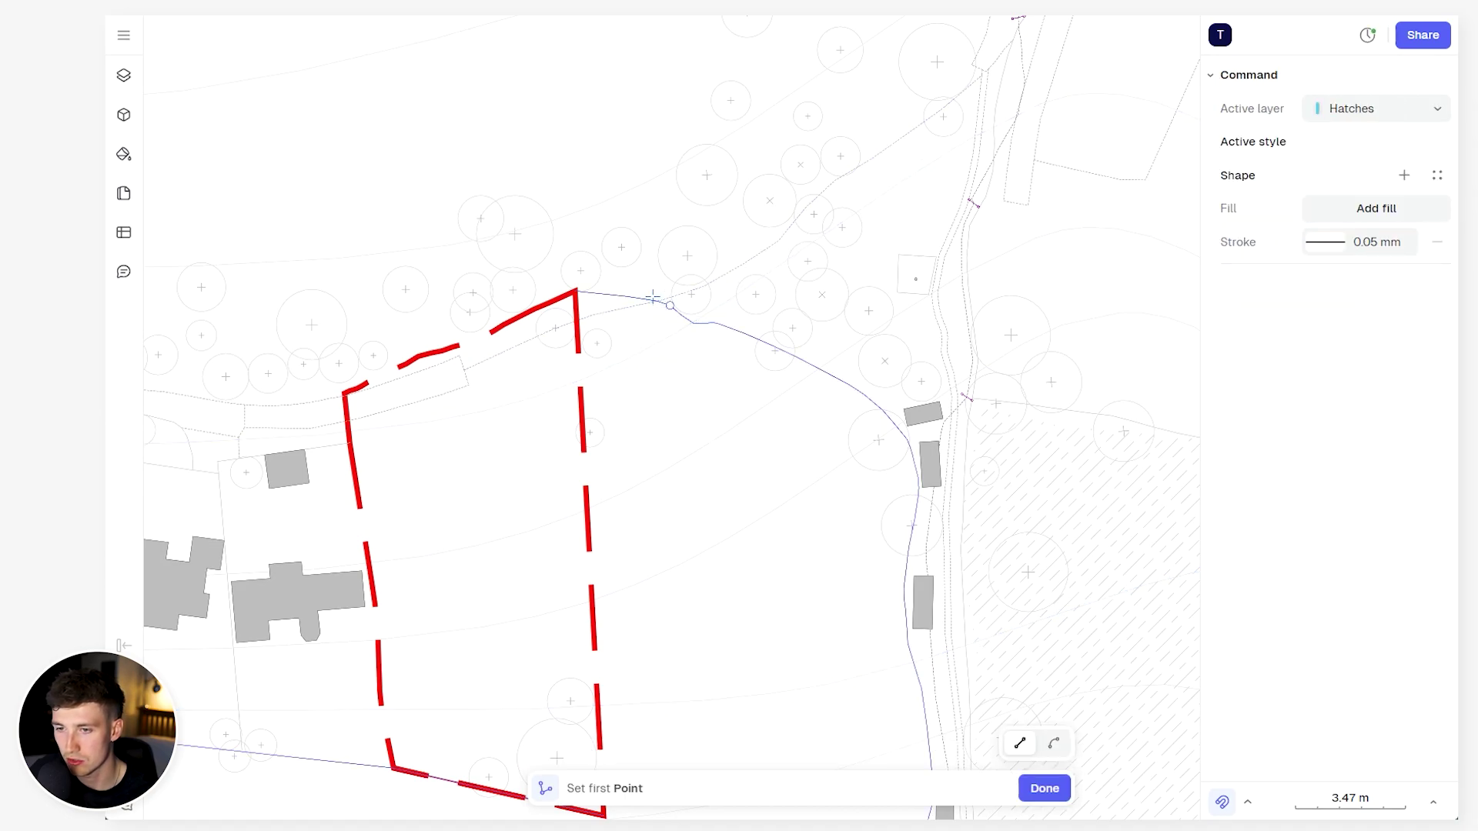
{"action": "left_click", "coordinate": [576, 291]}
{"action": "left_click", "coordinate": [729, 299]}
{"action": "left_click", "coordinate": [753, 258]}
{"action": "left_click", "coordinate": [780, 240]}
{"action": "left_click", "coordinate": [798, 226]}
{"action": "left_click", "coordinate": [822, 213]}
{"action": "left_click", "coordinate": [853, 169]}
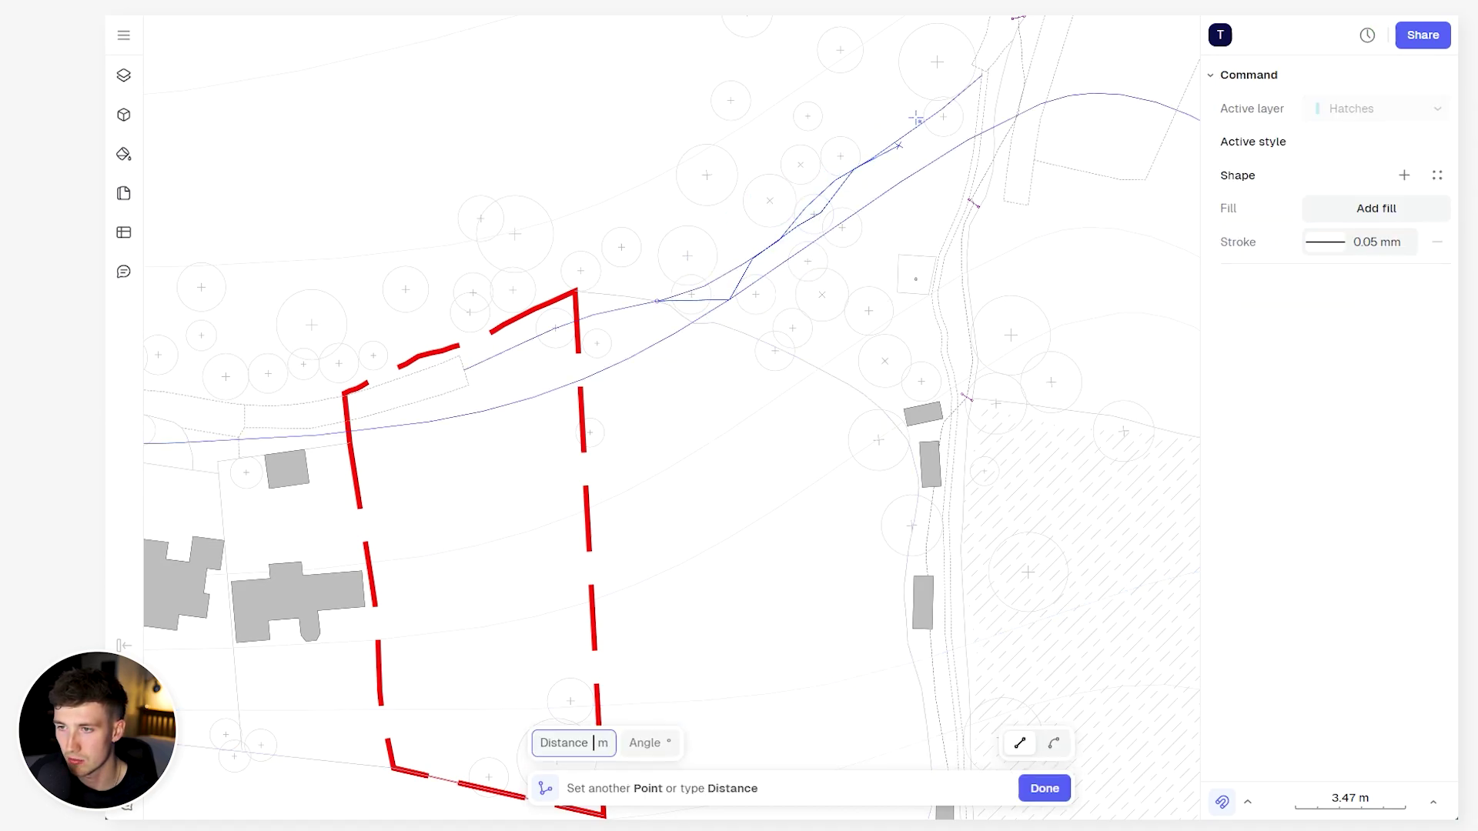
{"action": "left_click", "coordinate": [943, 119]}
{"action": "left_click", "coordinate": [974, 105]}
{"action": "left_click", "coordinate": [982, 76]}
{"action": "left_click", "coordinate": [960, 191]}
{"action": "left_click", "coordinate": [936, 257]}
{"action": "left_click", "coordinate": [916, 278]}
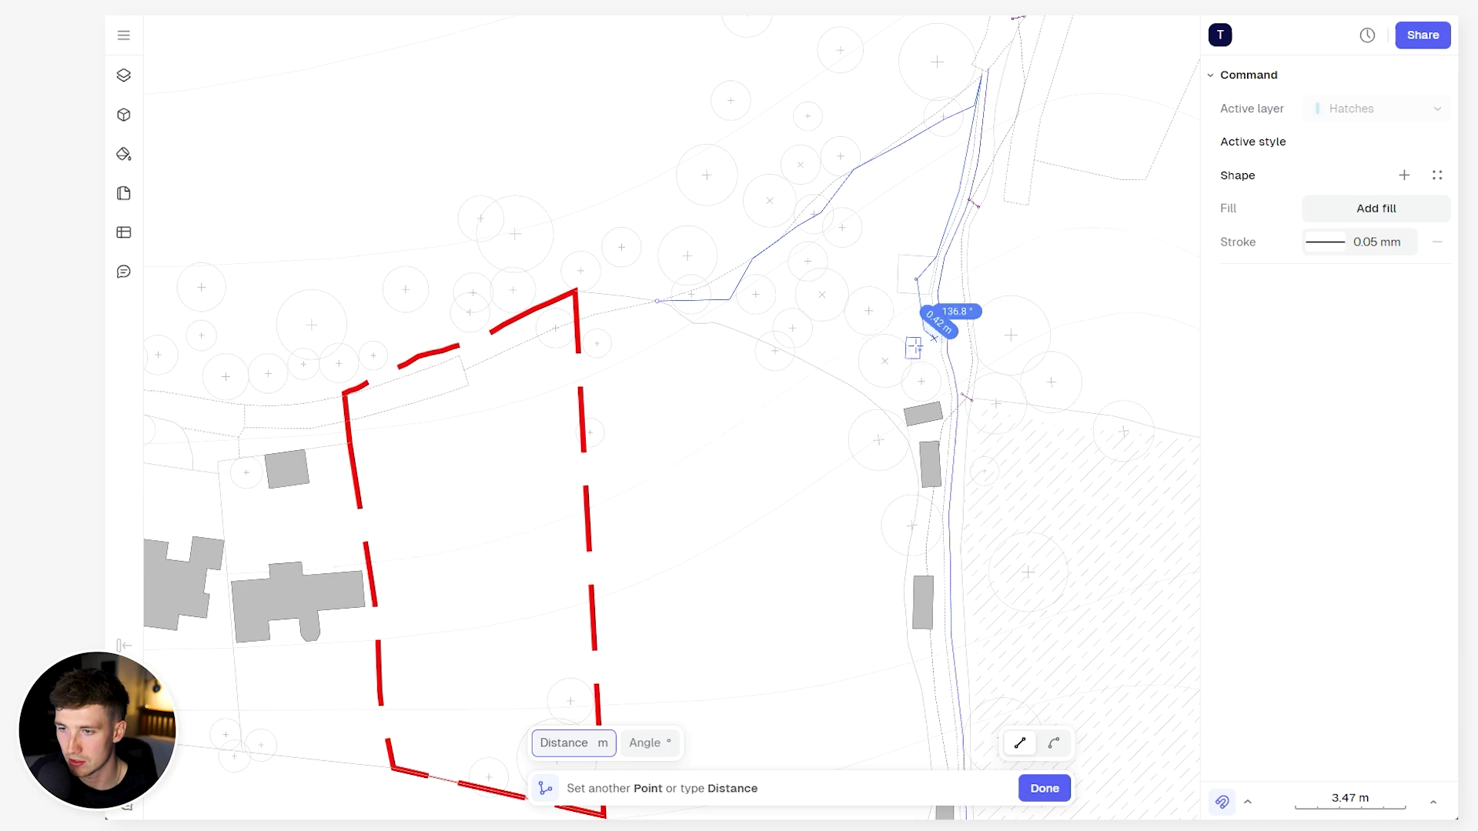
{"action": "left_click", "coordinate": [929, 363]}
{"action": "left_click", "coordinate": [938, 384]}
{"action": "left_click", "coordinate": [926, 416]}
{"action": "left_click", "coordinate": [904, 409]}
{"action": "left_click", "coordinate": [887, 392]}
{"action": "left_click", "coordinate": [827, 370]}
{"action": "left_click", "coordinate": [756, 314]}
{"action": "left_click", "coordinate": [738, 324]}
{"action": "left_click", "coordinate": [708, 305]}
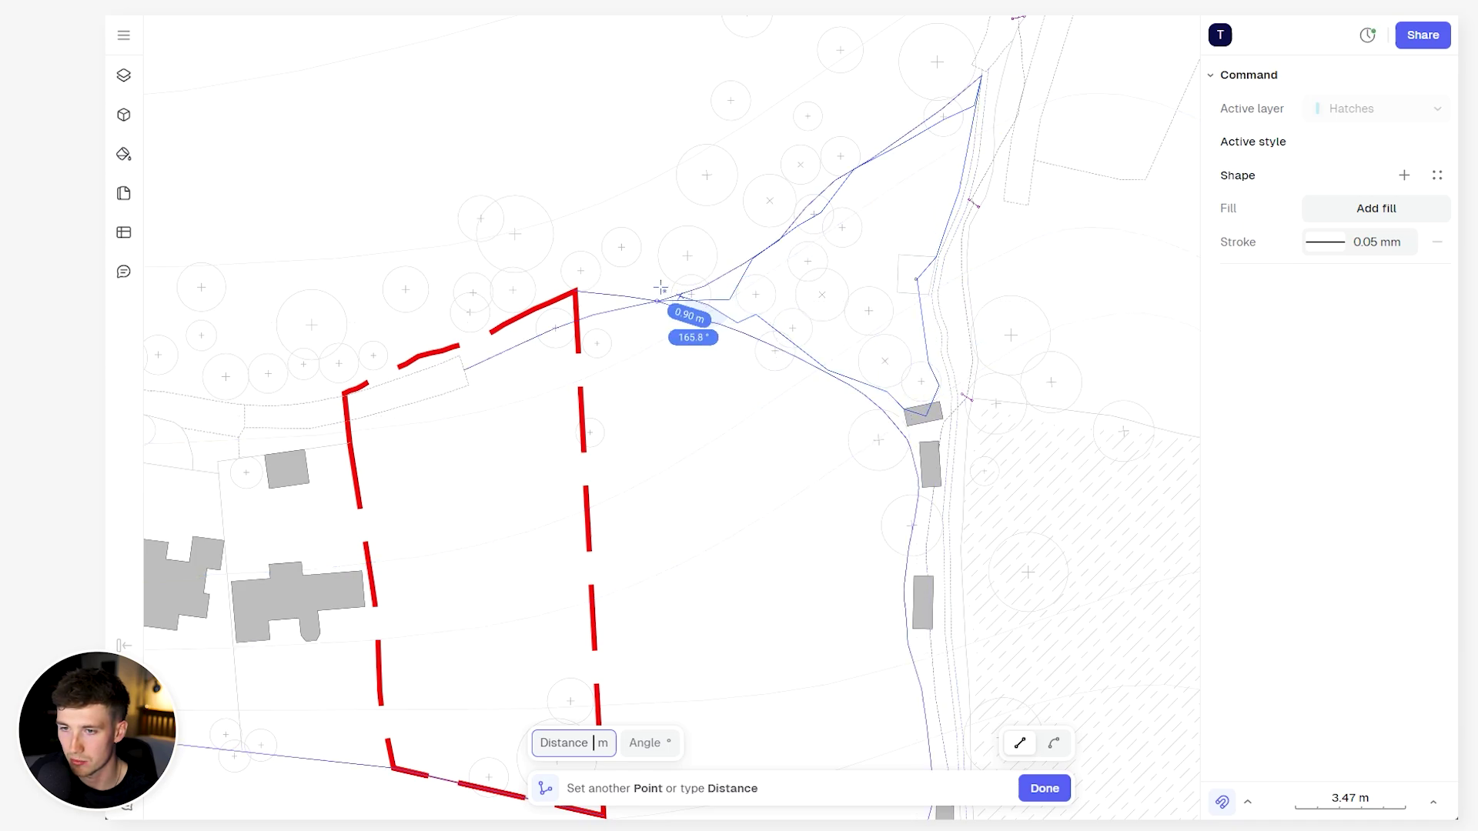
{"action": "left_click", "coordinate": [656, 300]}
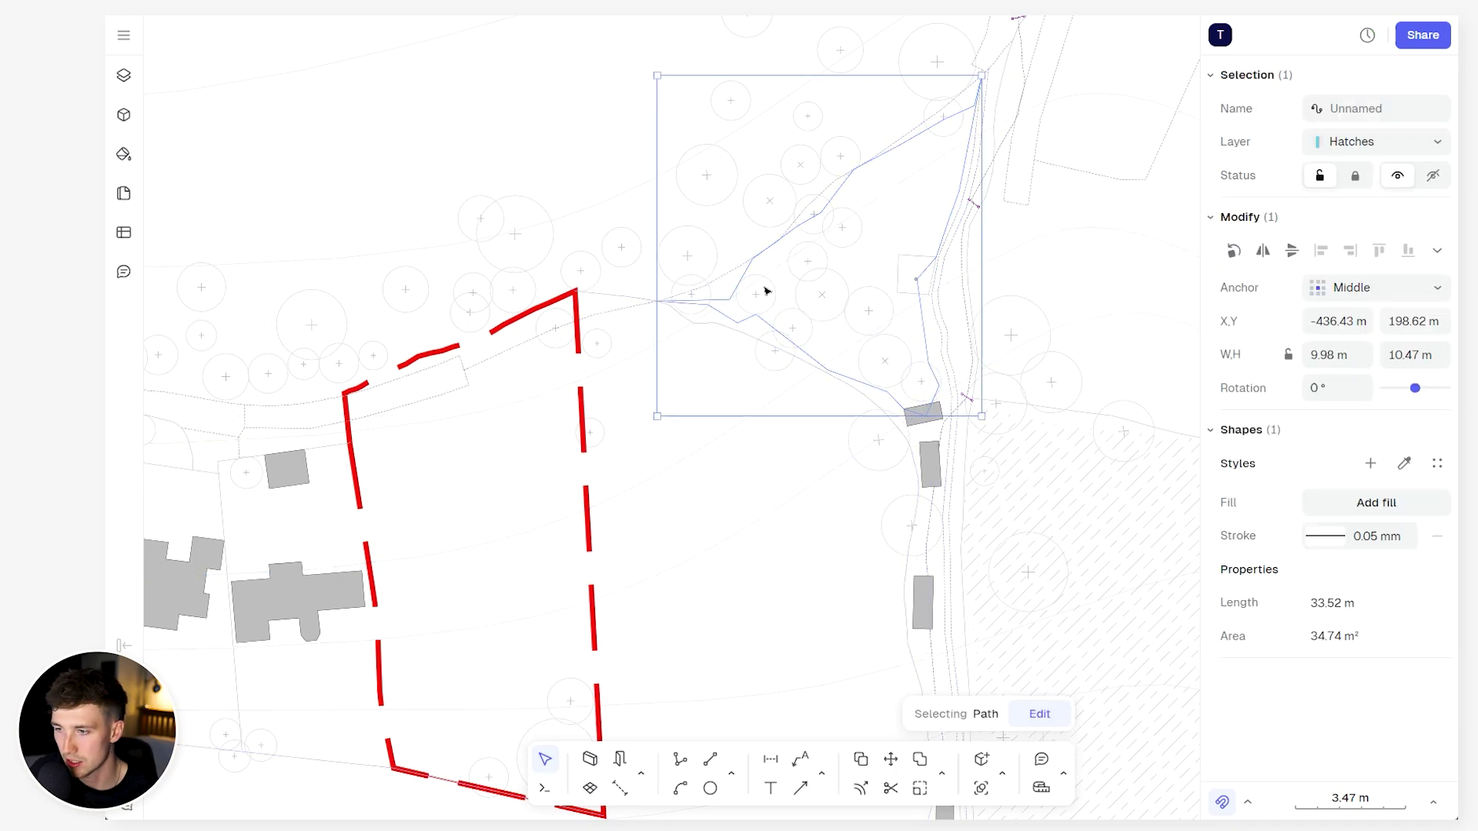
Fill the traced triangular outline with the Dashed Oblique hatch pattern
{"action": "left_click", "coordinate": [1360, 502]}
{"action": "left_click", "coordinate": [1098, 541]}
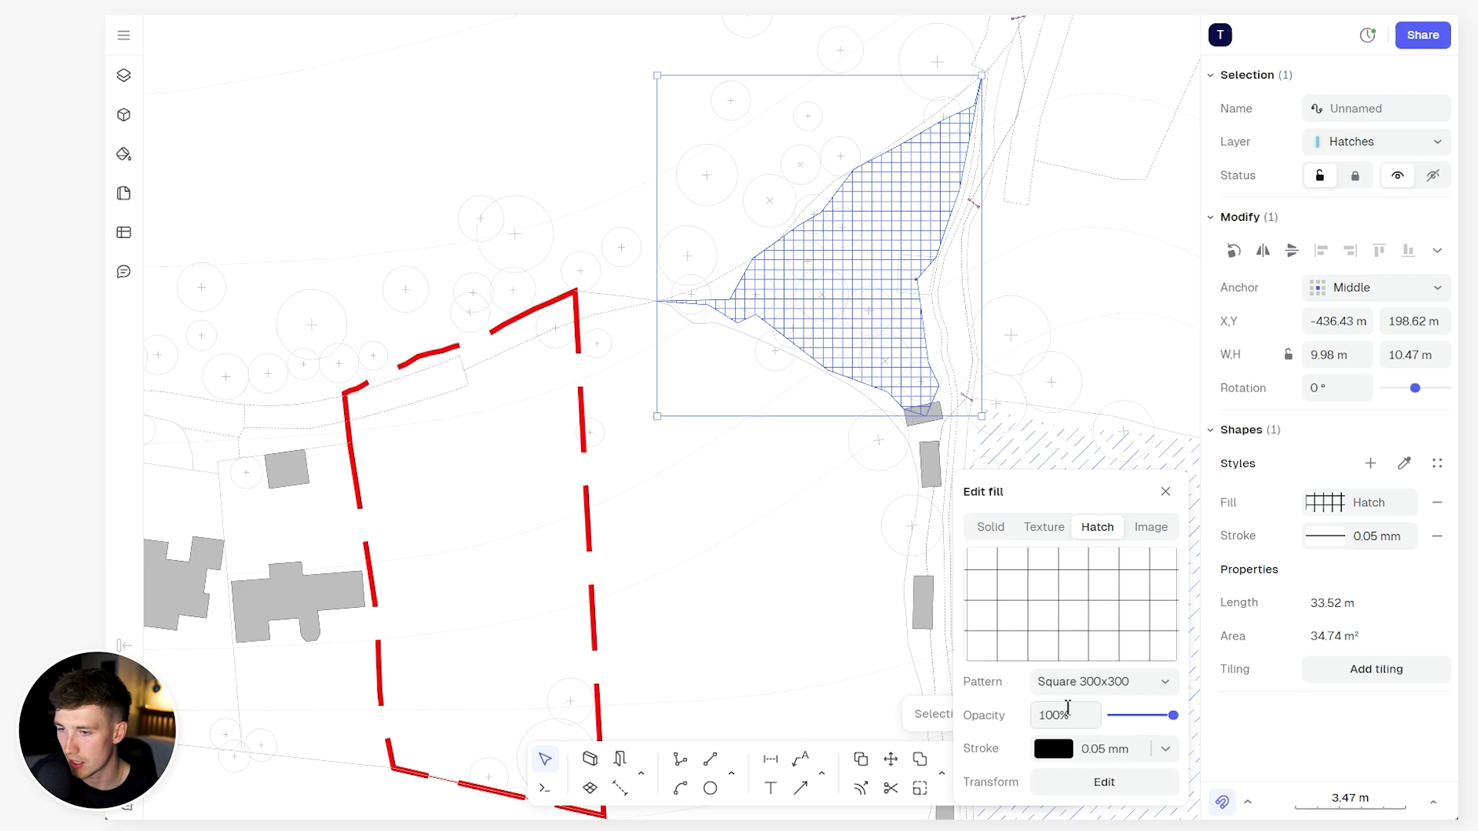
{"action": "left_click", "coordinate": [1092, 683]}
{"action": "left_click", "coordinate": [1182, 462]}
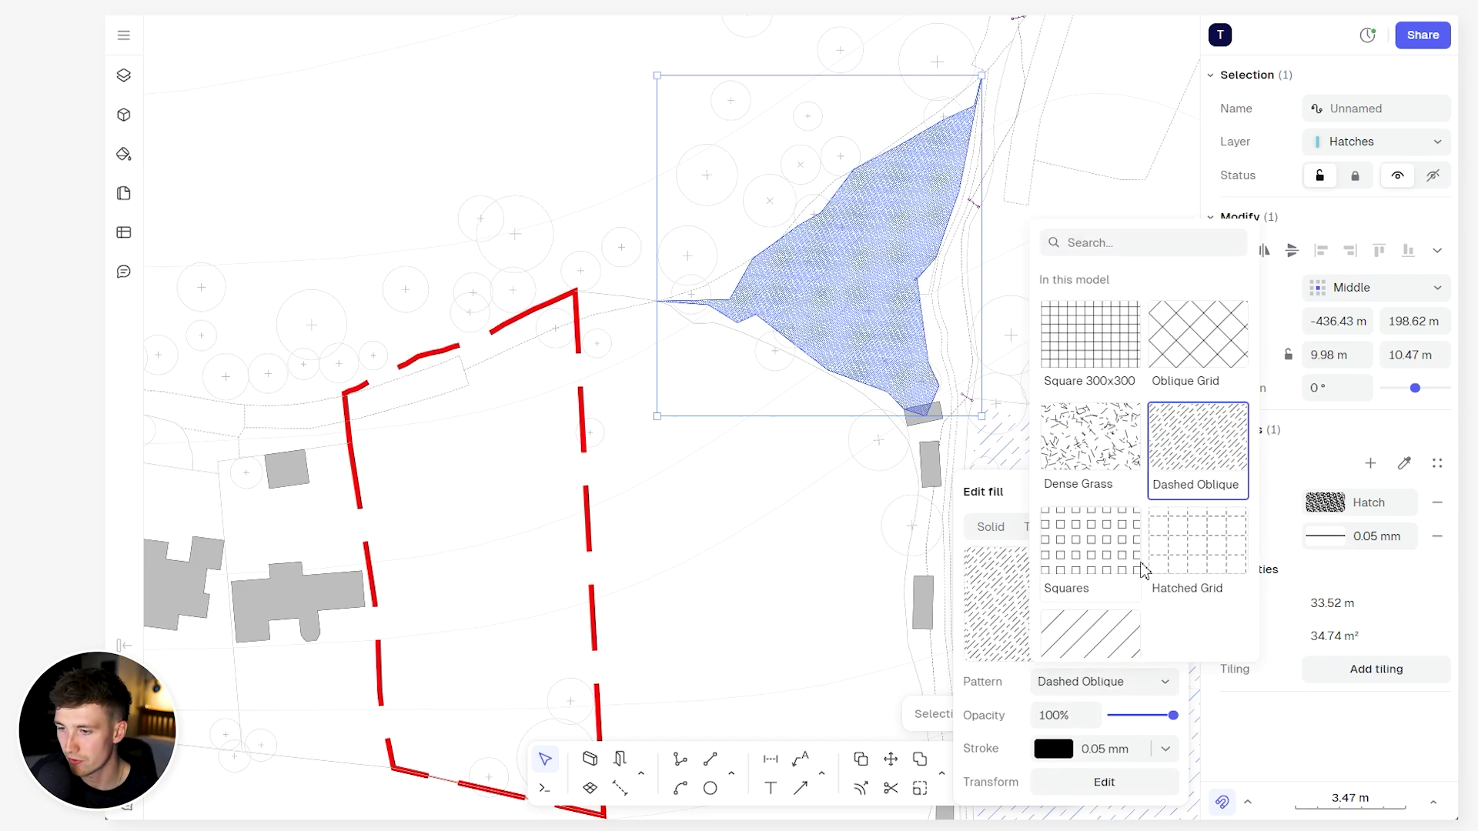
Scale the triangular area's Dashed Oblique hatch to 10×
{"action": "left_click", "coordinate": [1104, 782]}
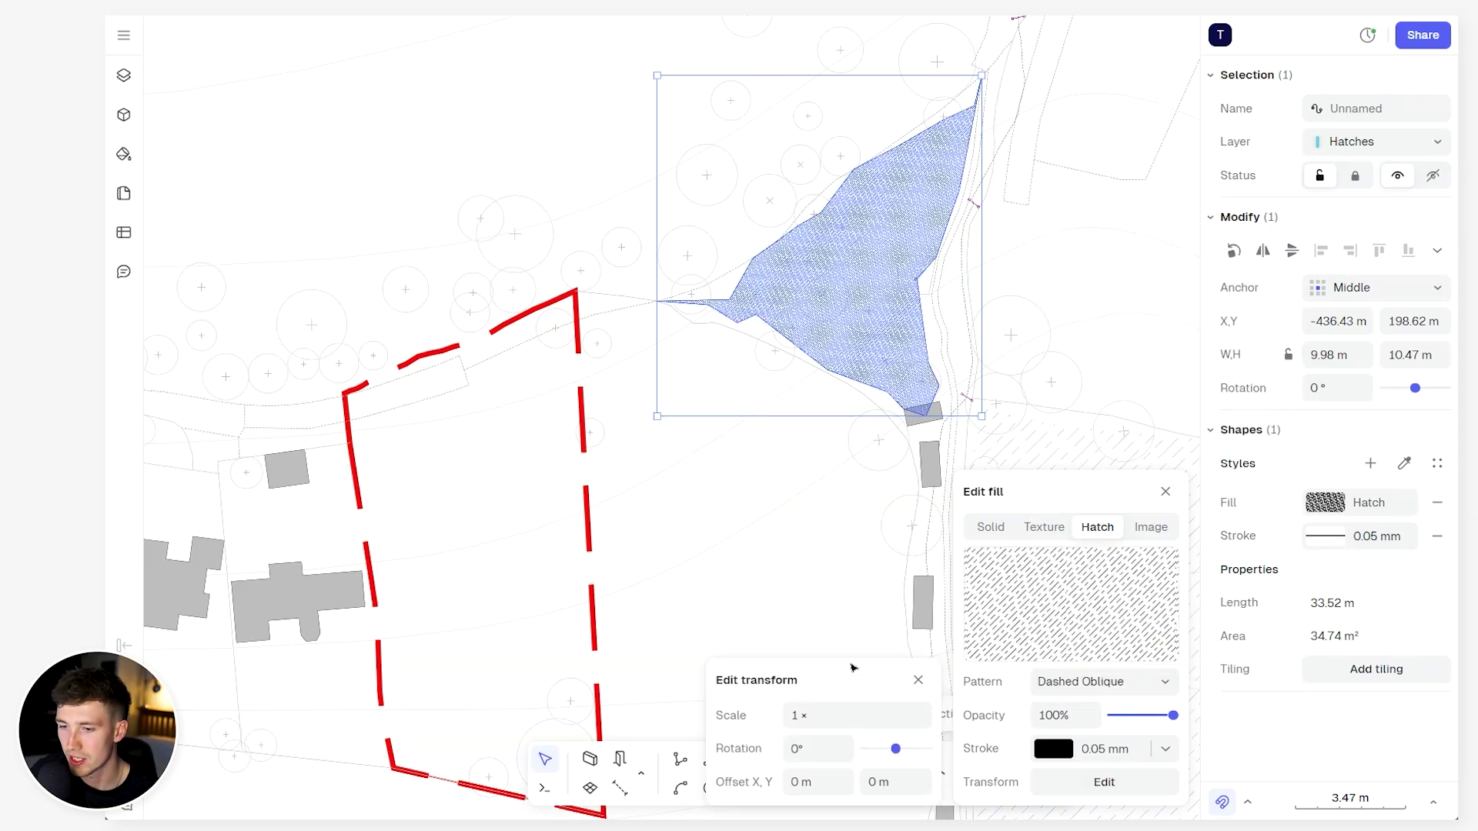
{"action": "double_click", "coordinate": [824, 728]}
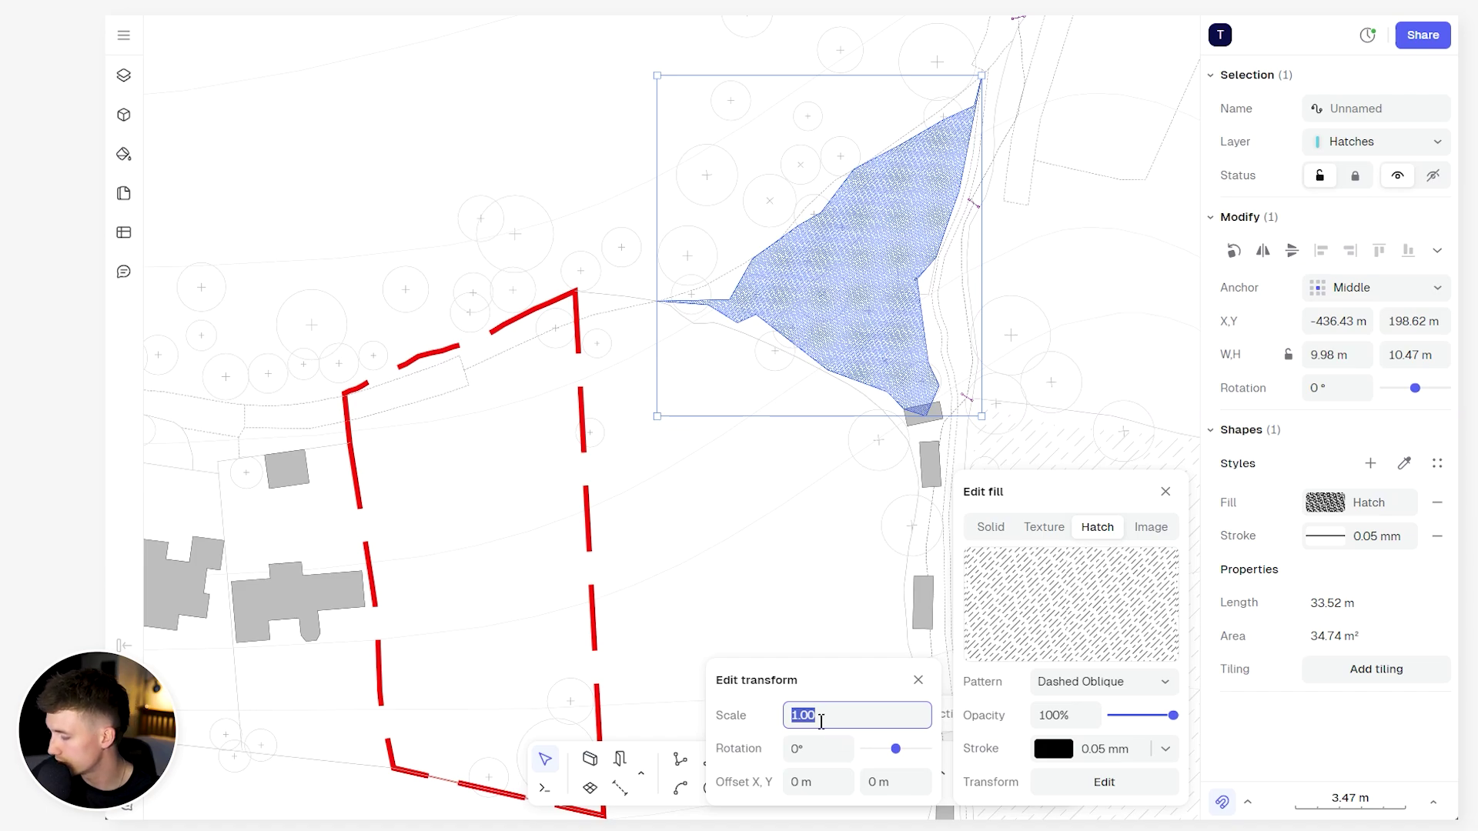
{"action": "type", "text": "10"}
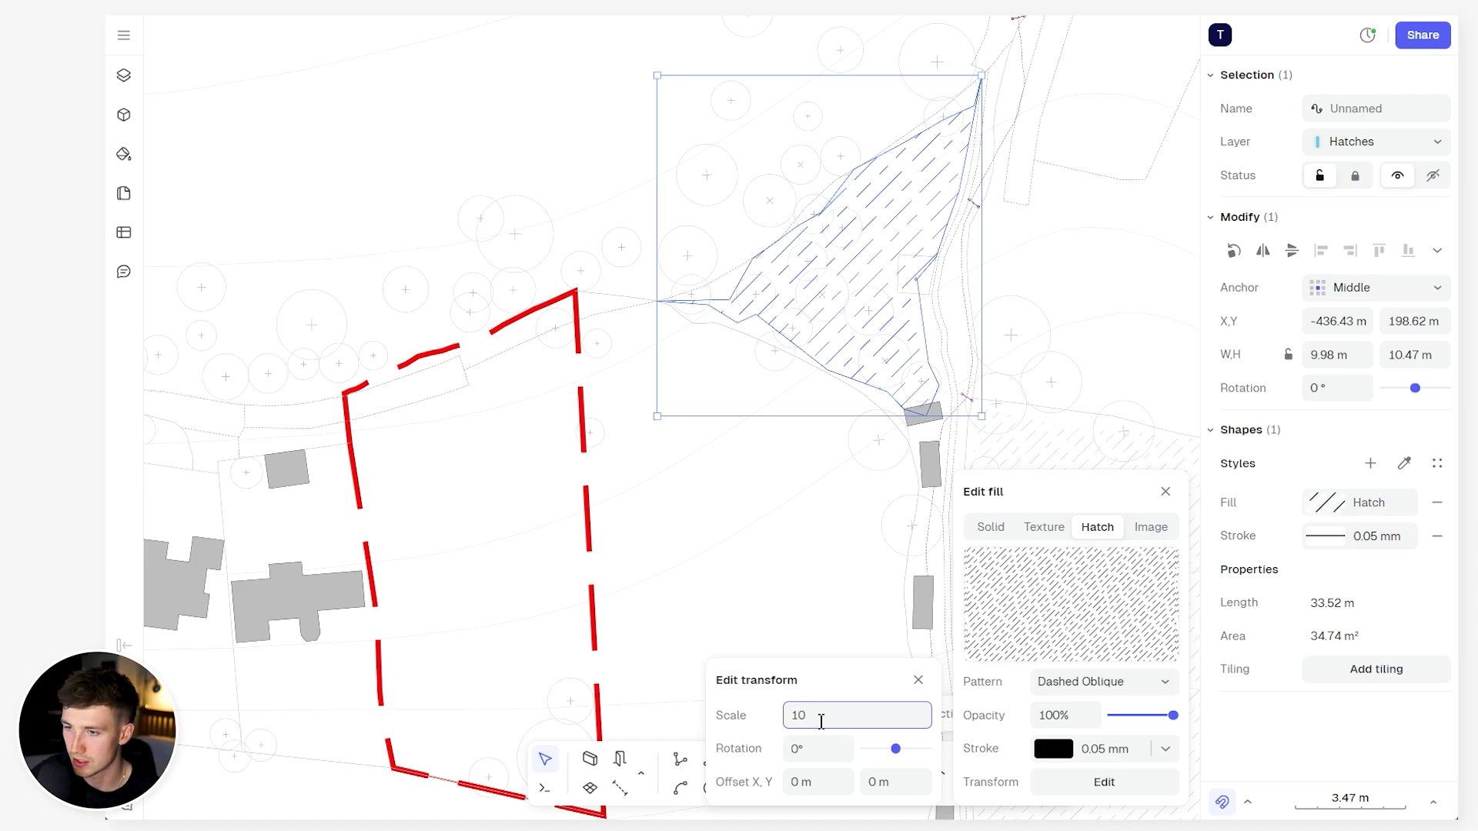
{"action": "key", "text": "Return"}
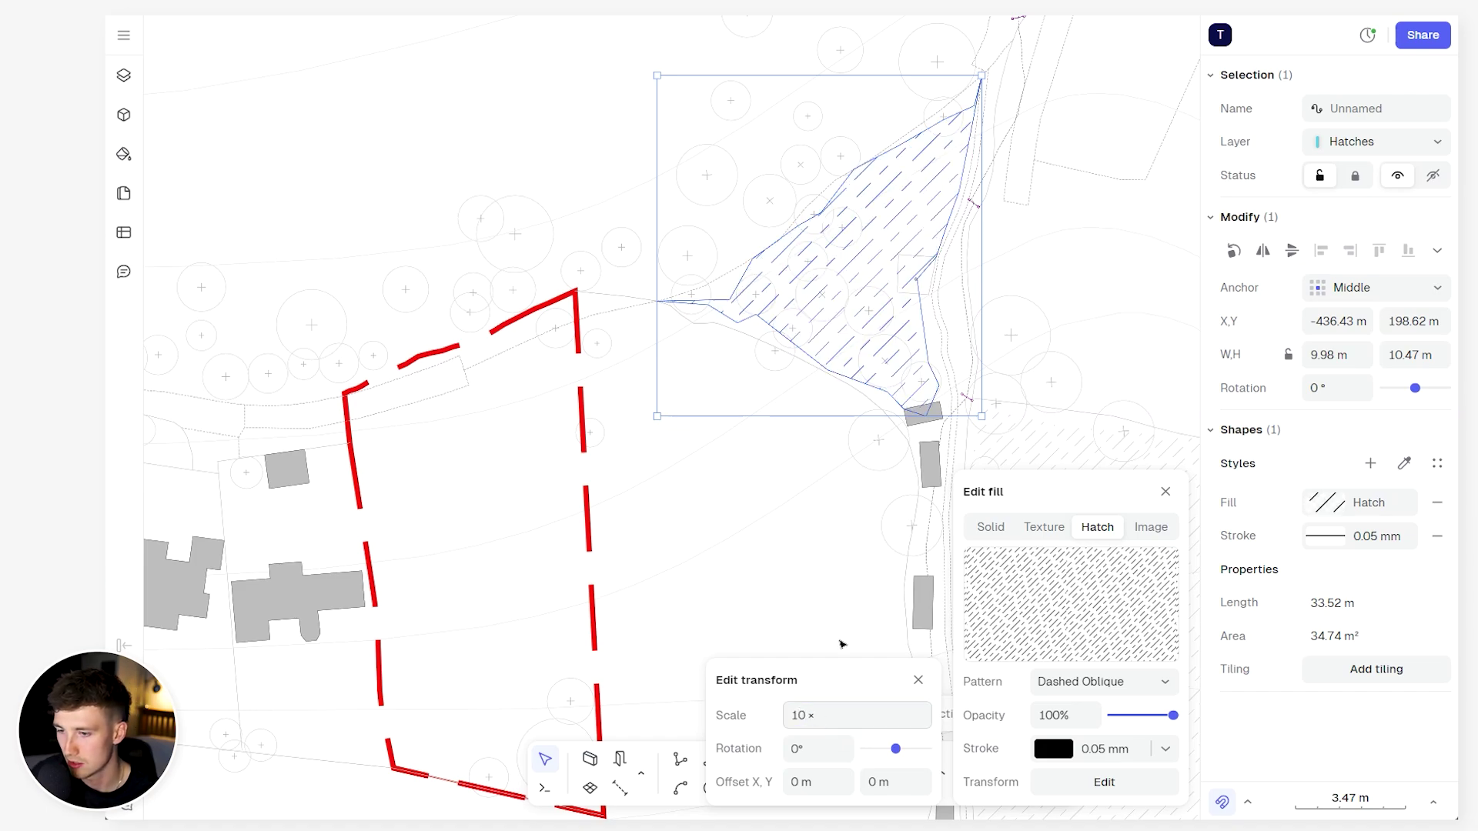
Set the triangular area's hatch line colour to light grey D4D4D4 and deselect the shape
{"action": "left_click", "coordinate": [1054, 749]}
{"action": "left_click", "coordinate": [1061, 714]}
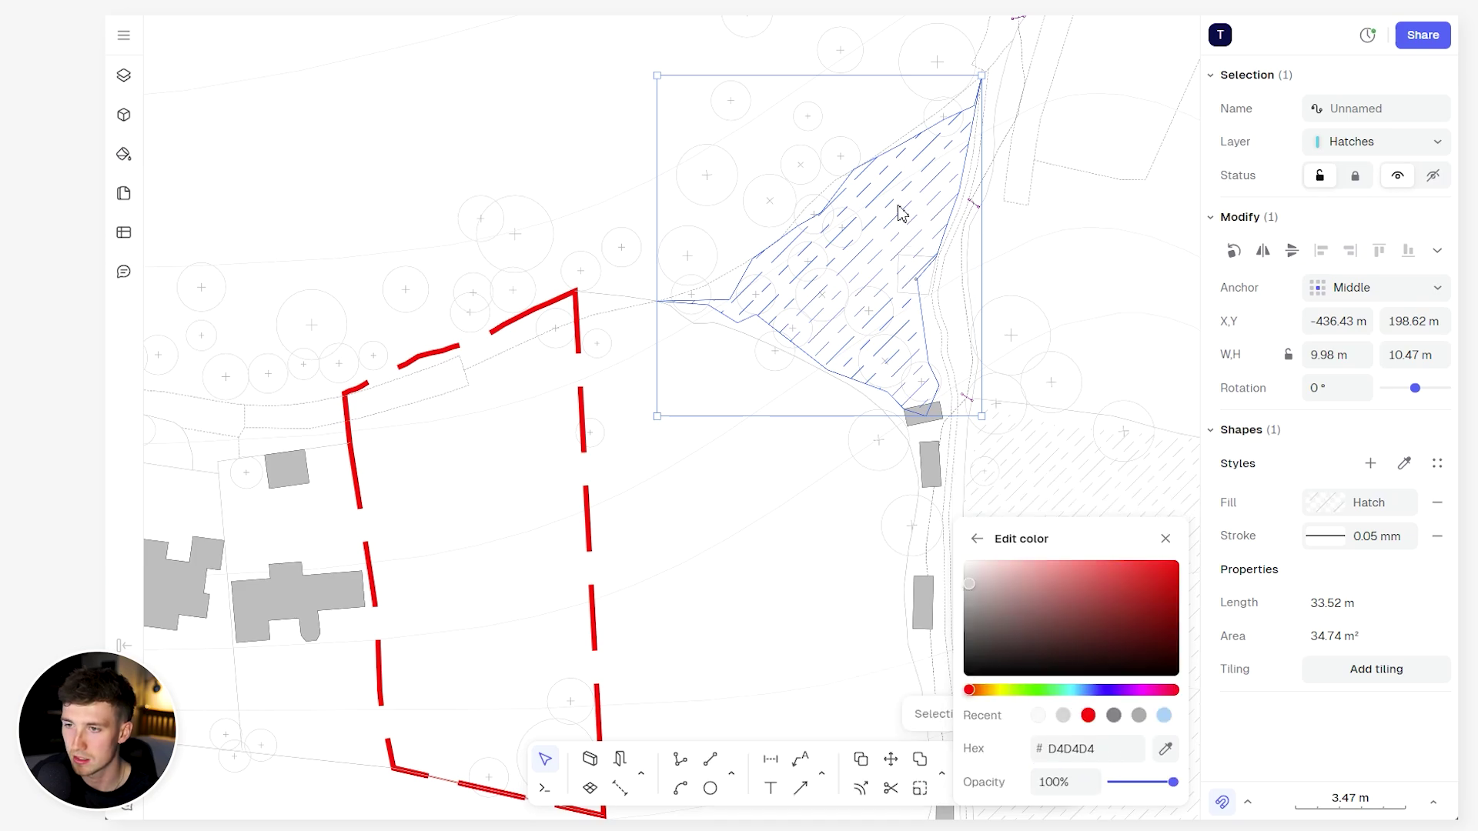
{"action": "key", "text": "Escape"}
Remove the outline stroke from the hatched triangular area and deselect it
{"action": "scroll", "coordinate": [901, 210], "scroll_direction": "up", "scroll_amount": 3}
{"action": "scroll", "coordinate": [735, 340], "scroll_direction": "down", "scroll_amount": 4}
{"action": "scroll", "coordinate": [735, 340], "scroll_direction": "down", "scroll_amount": 5}
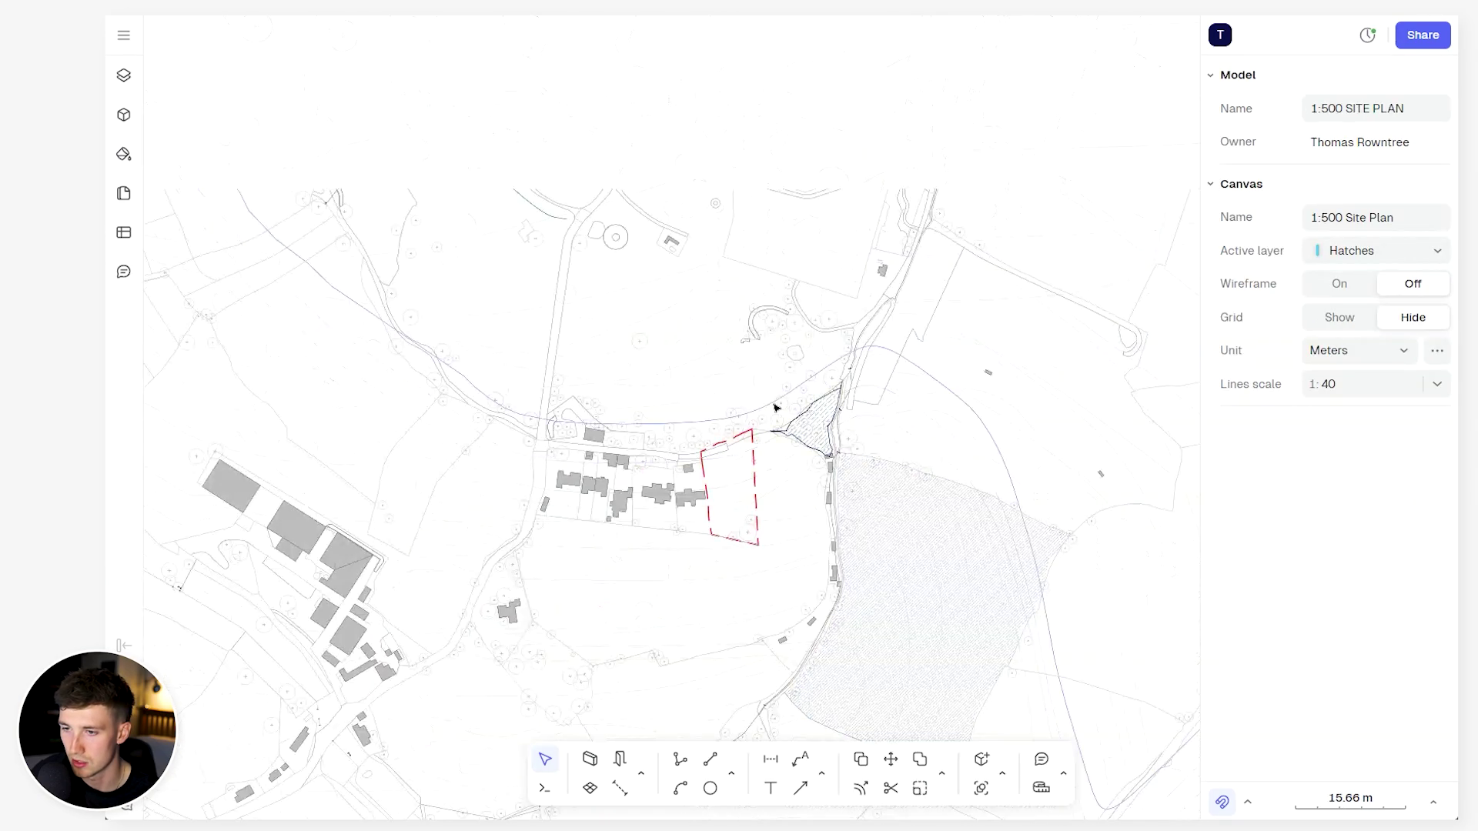
{"action": "left_click", "coordinate": [818, 423]}
{"action": "left_click", "coordinate": [1437, 536]}
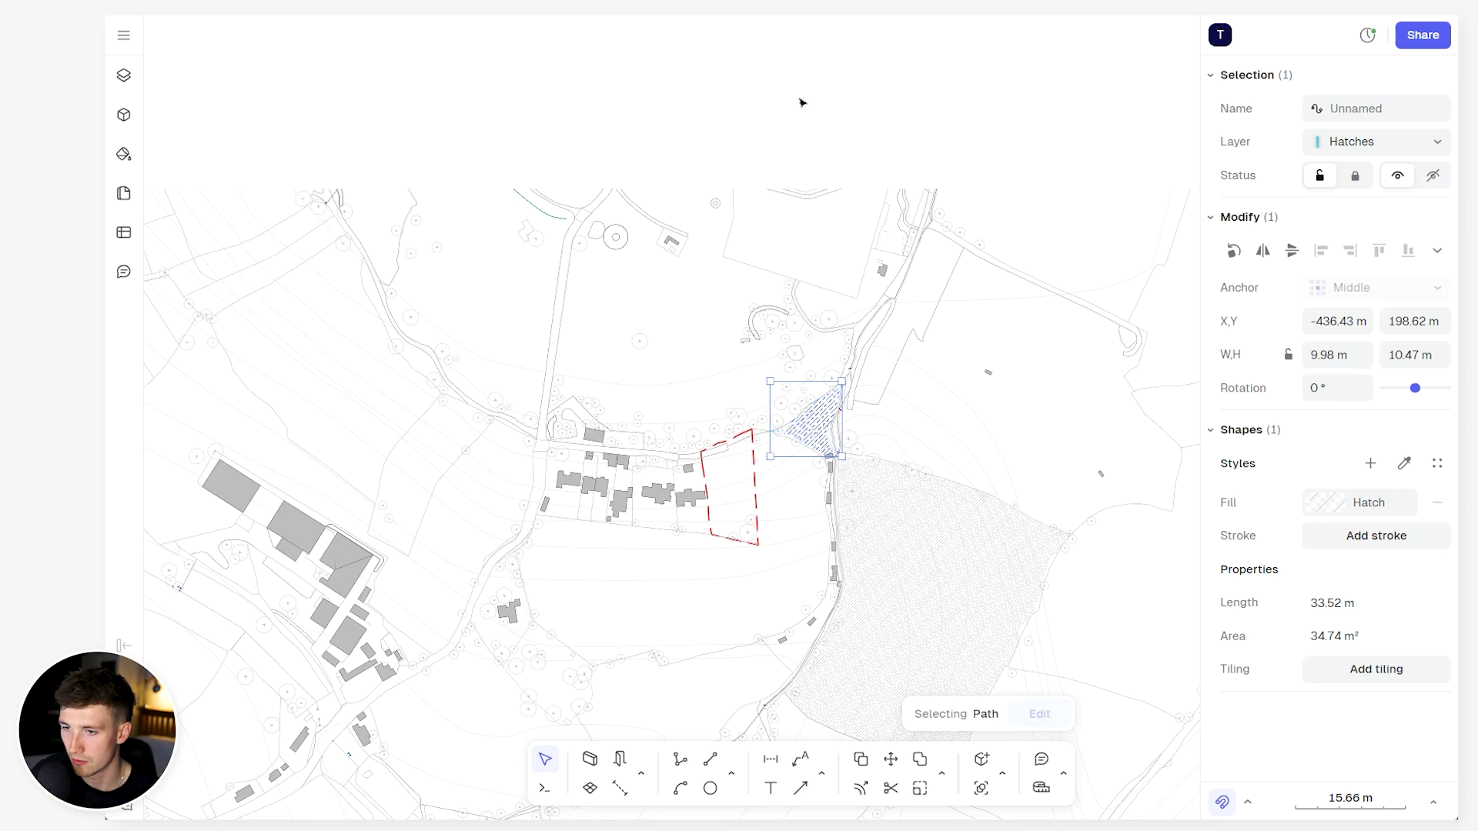
{"action": "key", "text": "Escape"}
{"action": "scroll", "coordinate": [905, 391], "scroll_direction": "down", "scroll_amount": 3}
{"action": "scroll", "coordinate": [829, 299], "scroll_direction": "up", "scroll_amount": 3}
{"action": "mouse_move", "coordinate": [846, 521]}
{"action": "middle_mouse_down"}
{"action": "mouse_move", "coordinate": [821, 439]}
{"action": "mouse_move", "coordinate": [779, 426]}
{"action": "middle_mouse_up"}
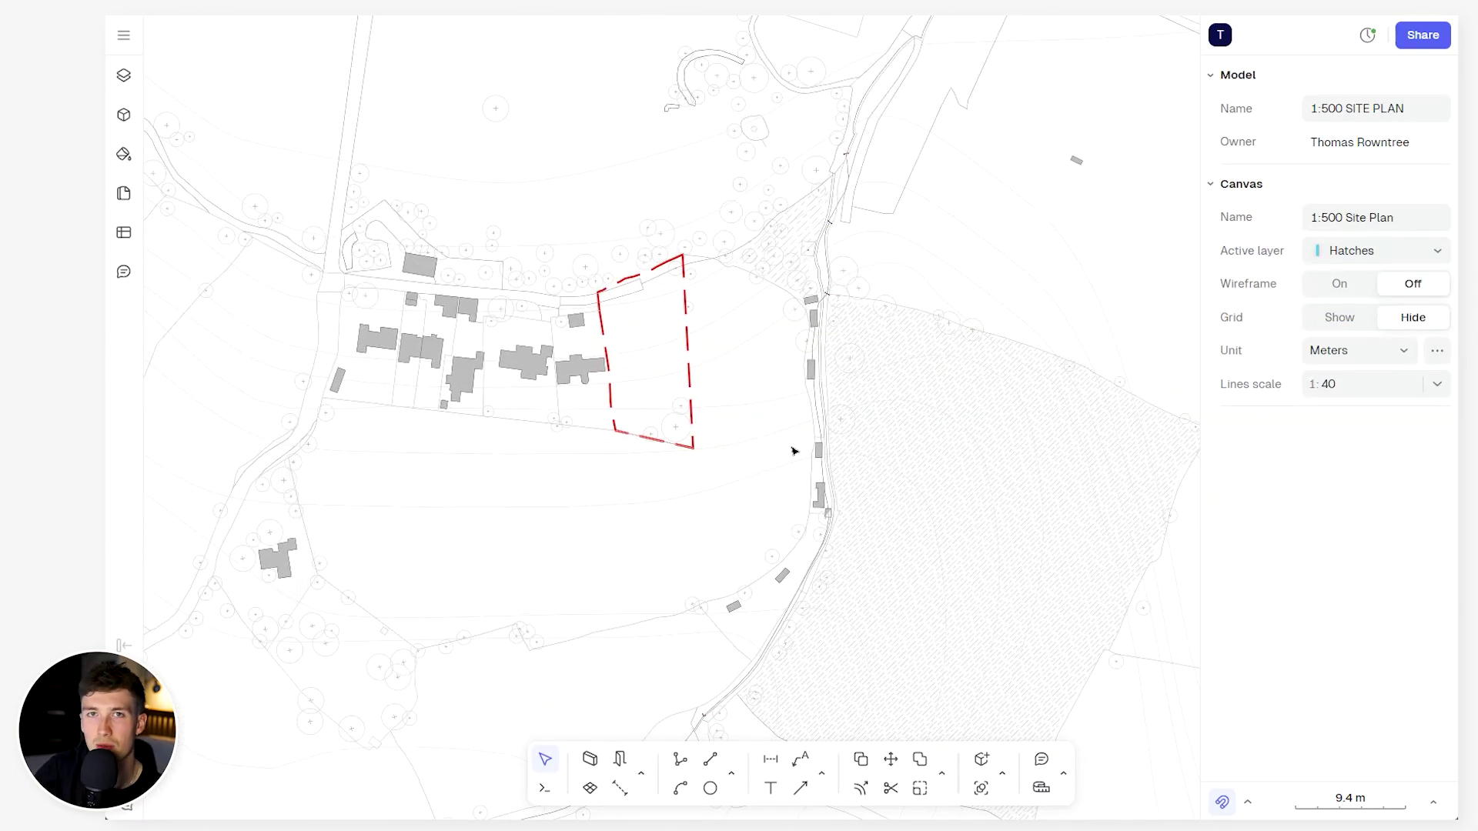
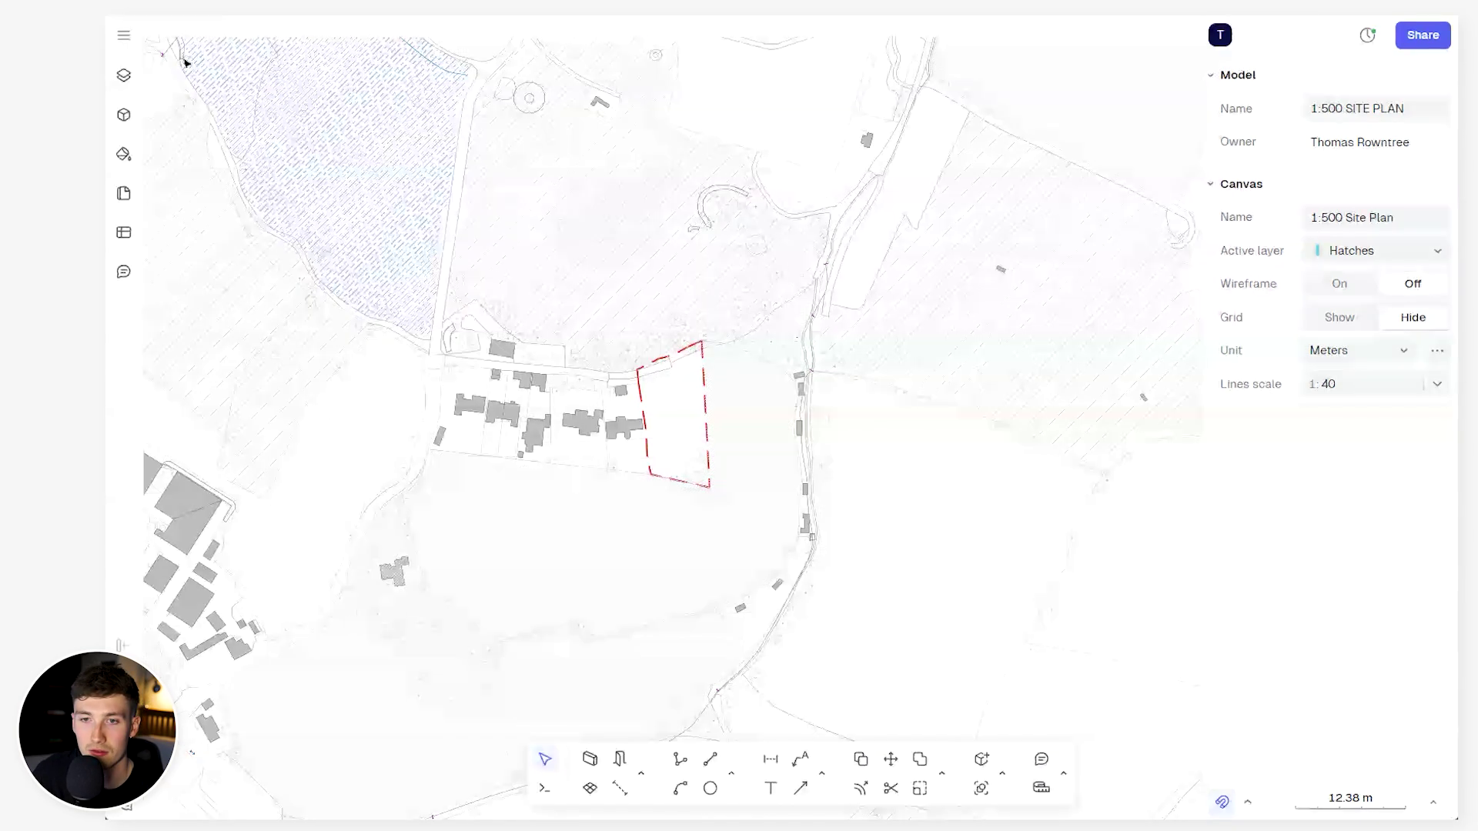
Open the Site Symbols canvas and check which canvas types can be added to the model
{"action": "left_click", "coordinate": [123, 36]}
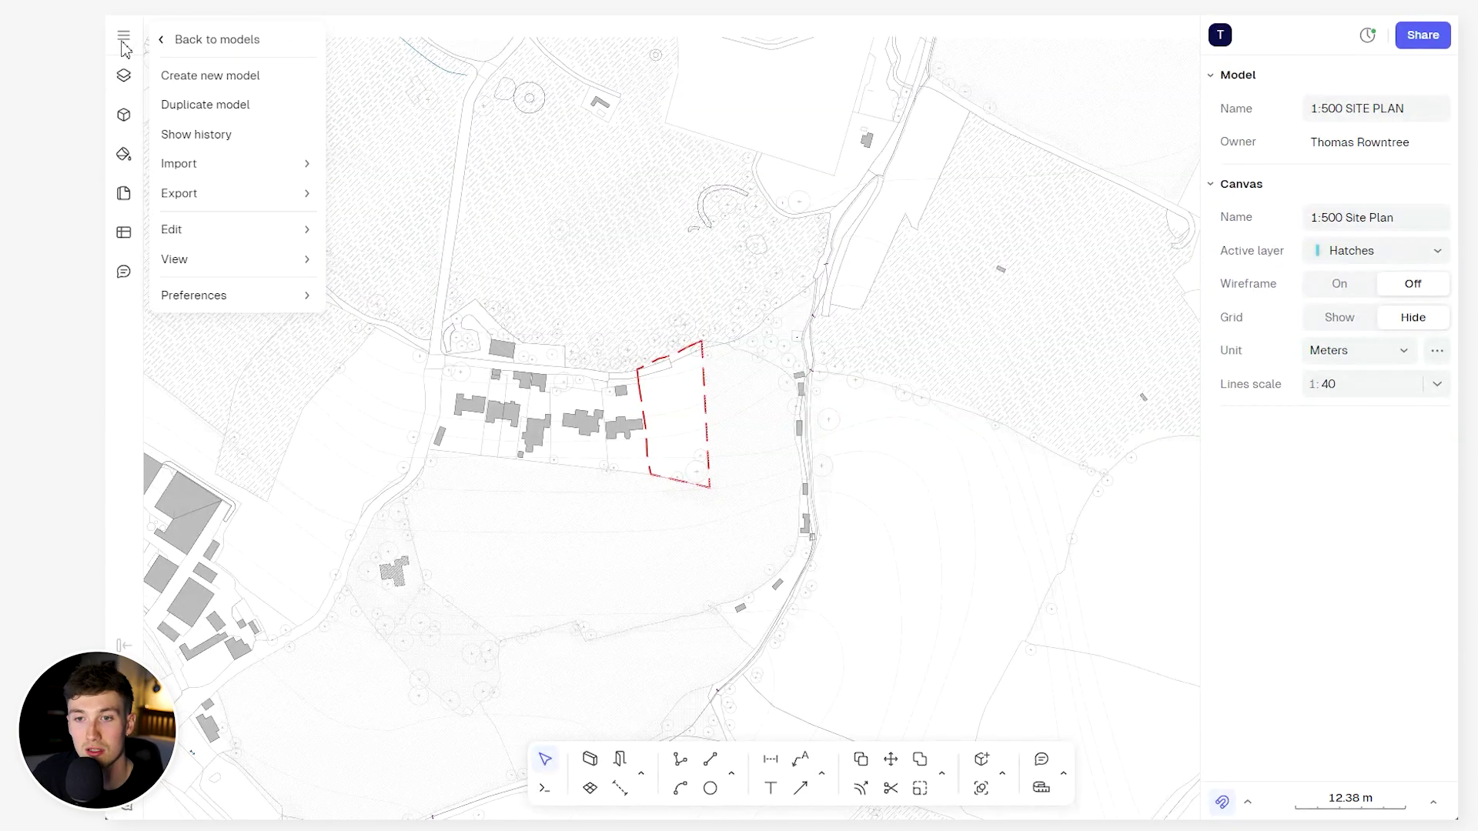
{"action": "left_click", "coordinate": [125, 80]}
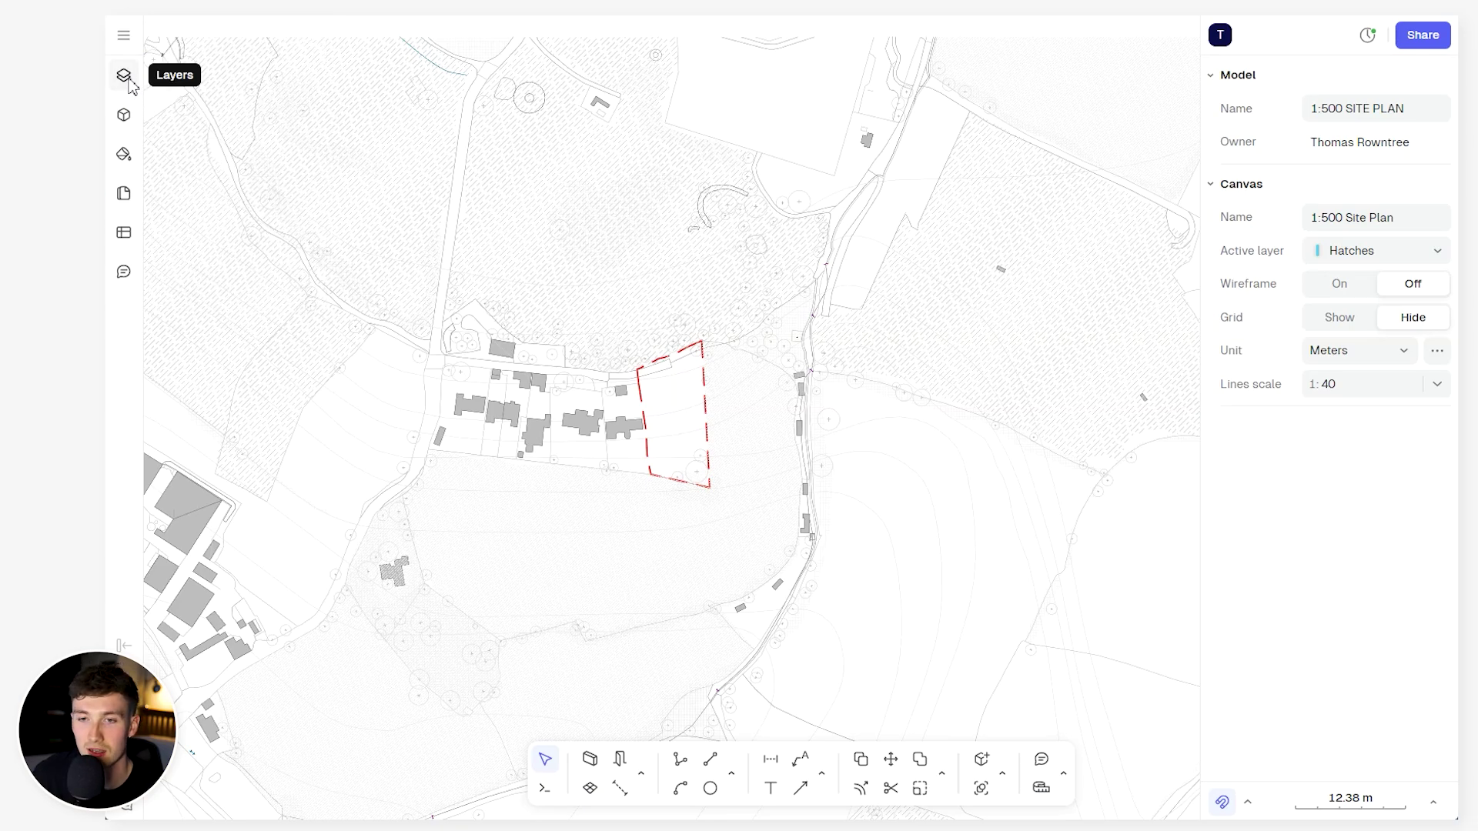
{"action": "left_click", "coordinate": [124, 76]}
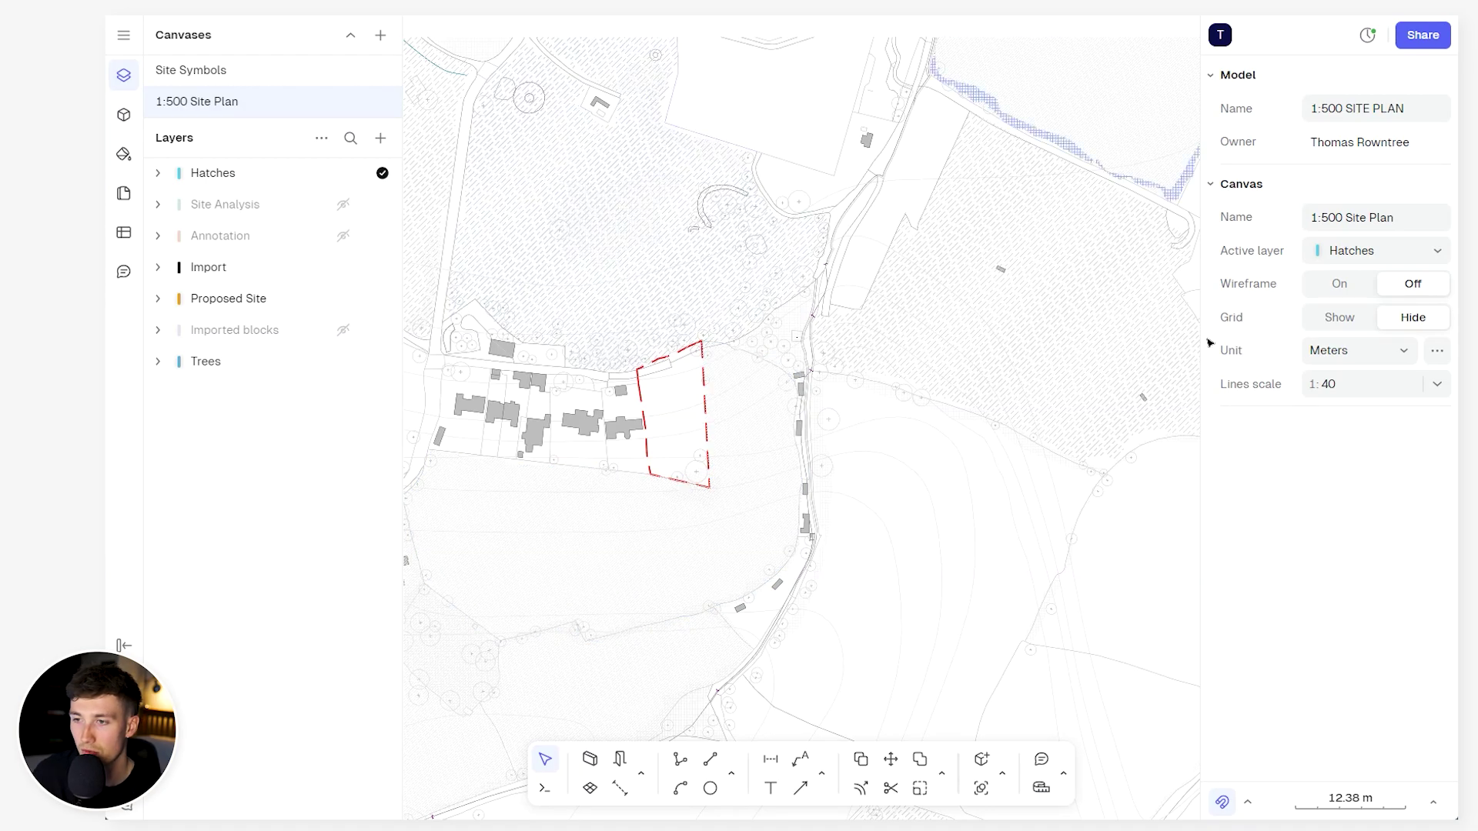
{"action": "left_click", "coordinate": [240, 78]}
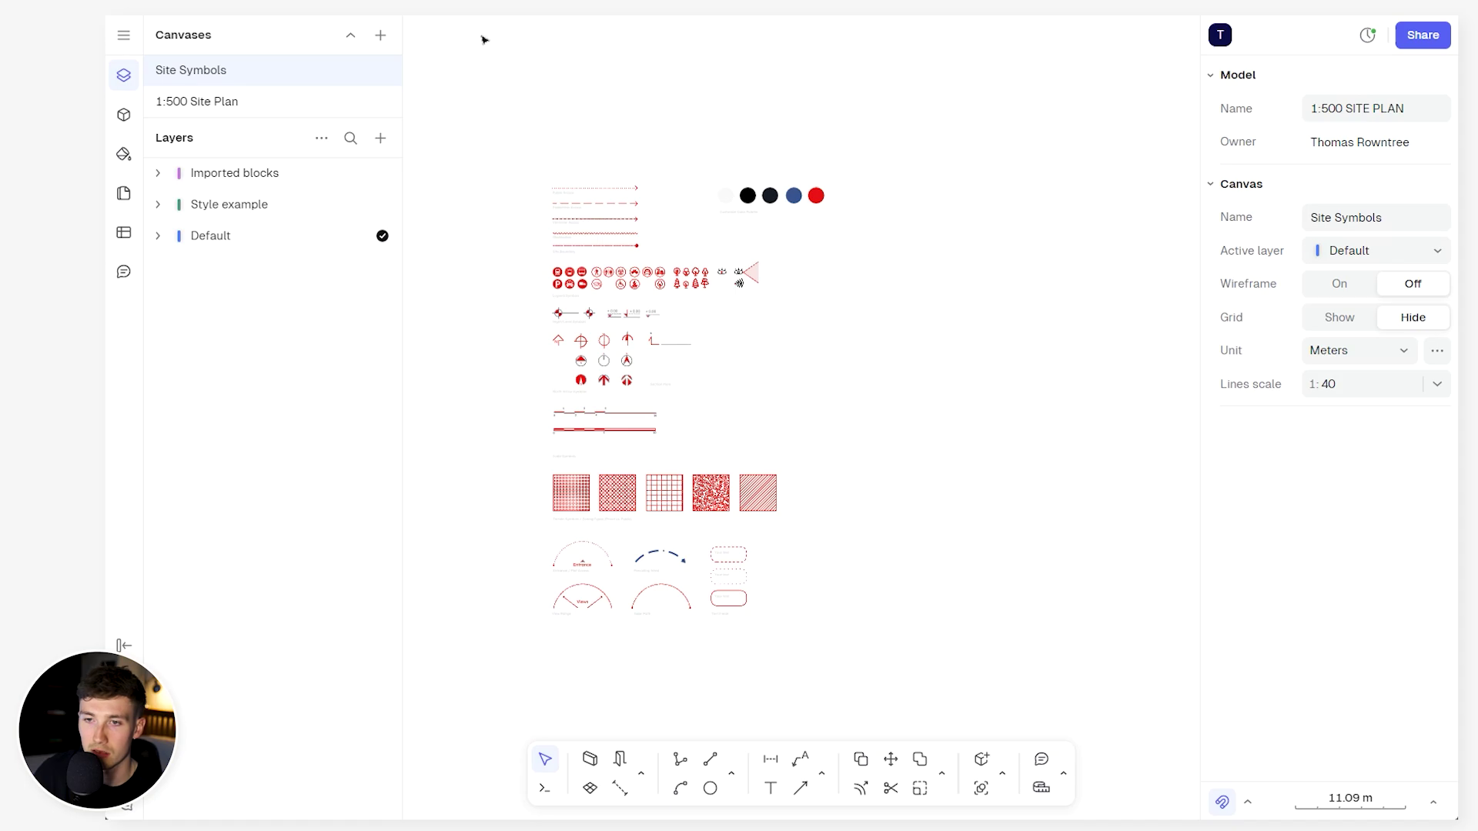
{"action": "left_click", "coordinate": [380, 35]}
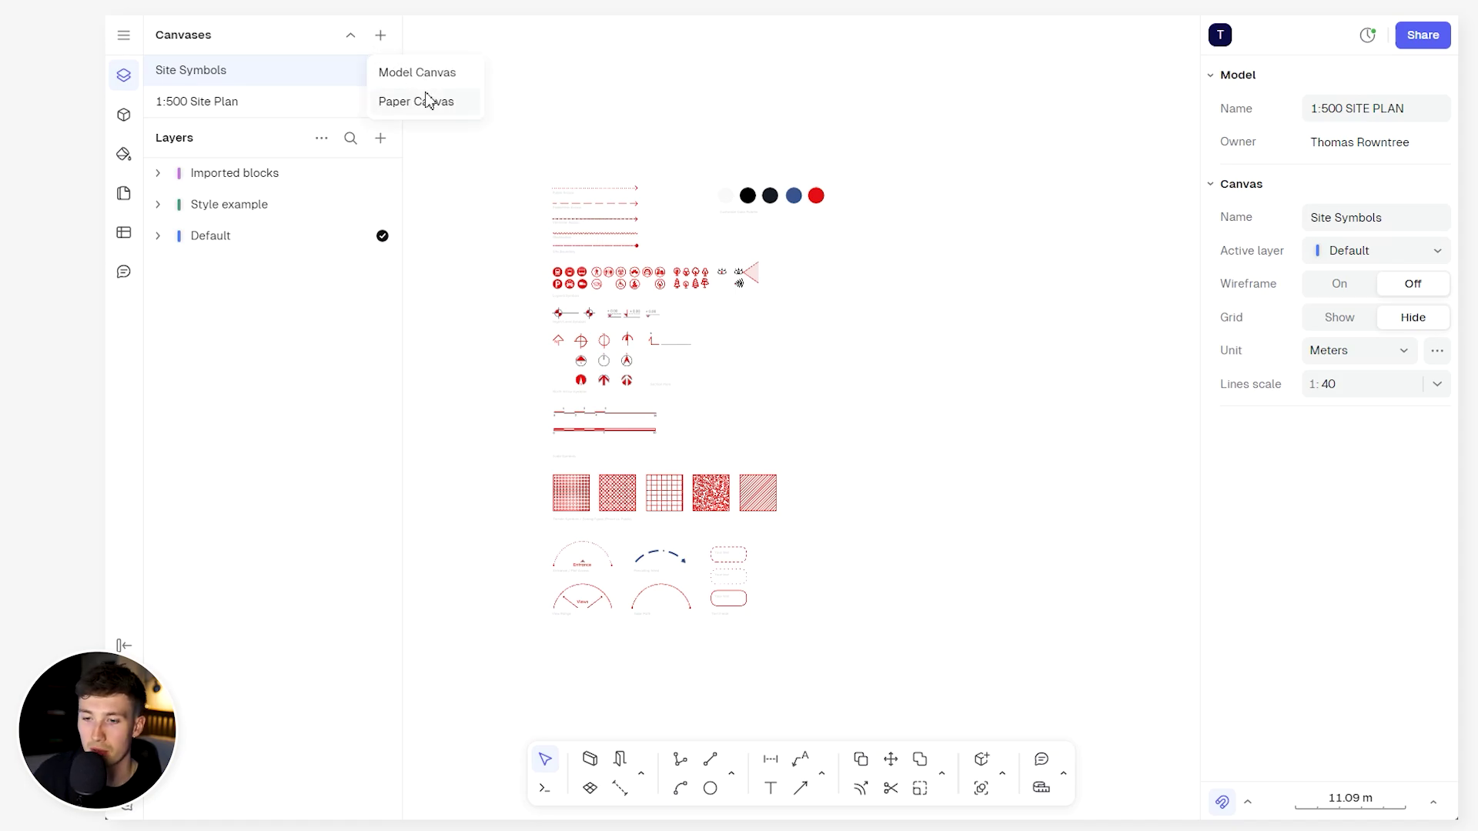
{"action": "left_click", "coordinate": [687, 104]}
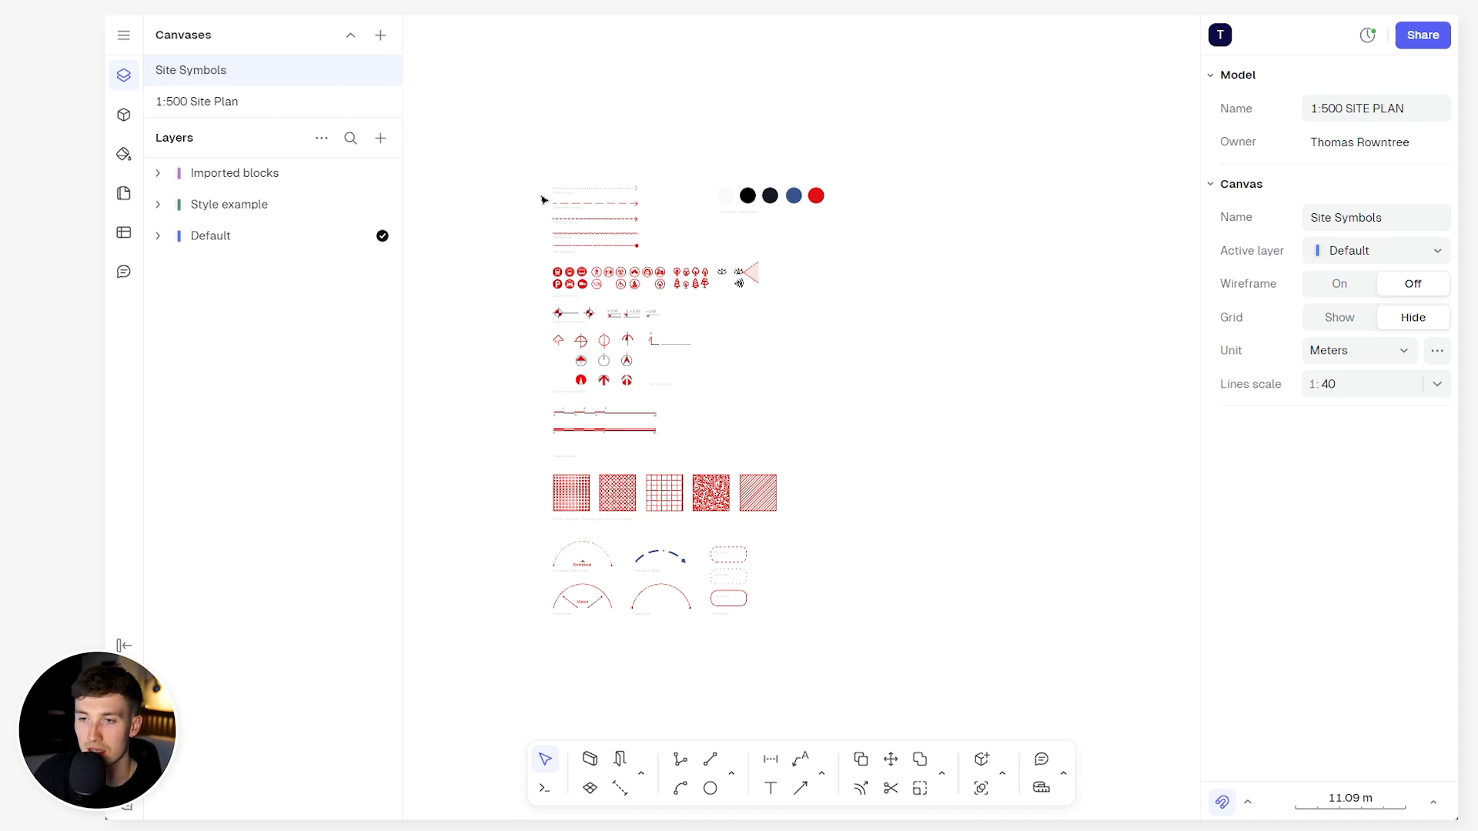
Copy the walker icon from the legend symbols and clear the selection
{"action": "scroll", "coordinate": [560, 222], "scroll_direction": "up", "scroll_amount": 3}
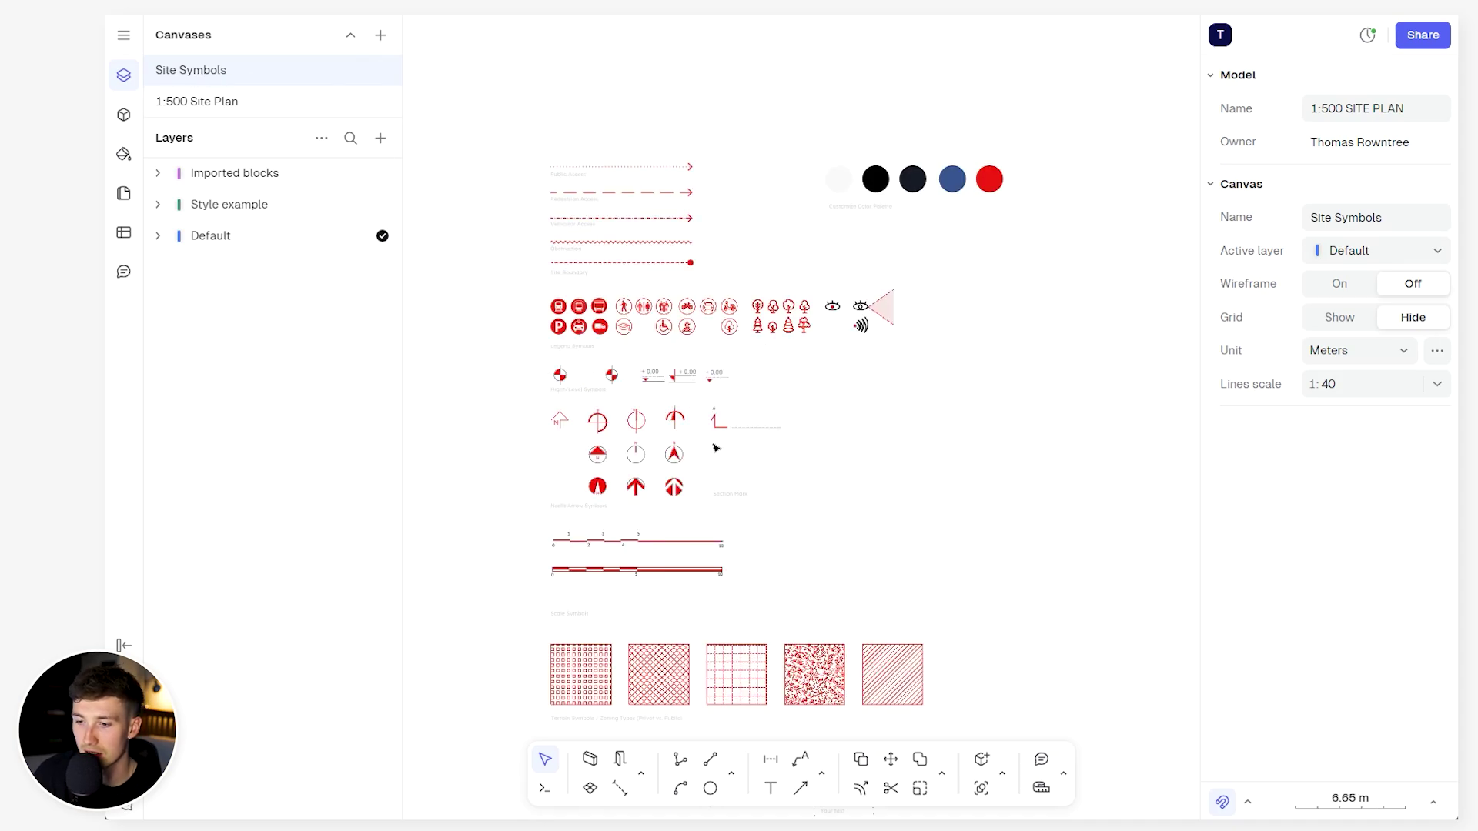
{"action": "scroll", "coordinate": [715, 448], "scroll_direction": "down", "scroll_amount": 3}
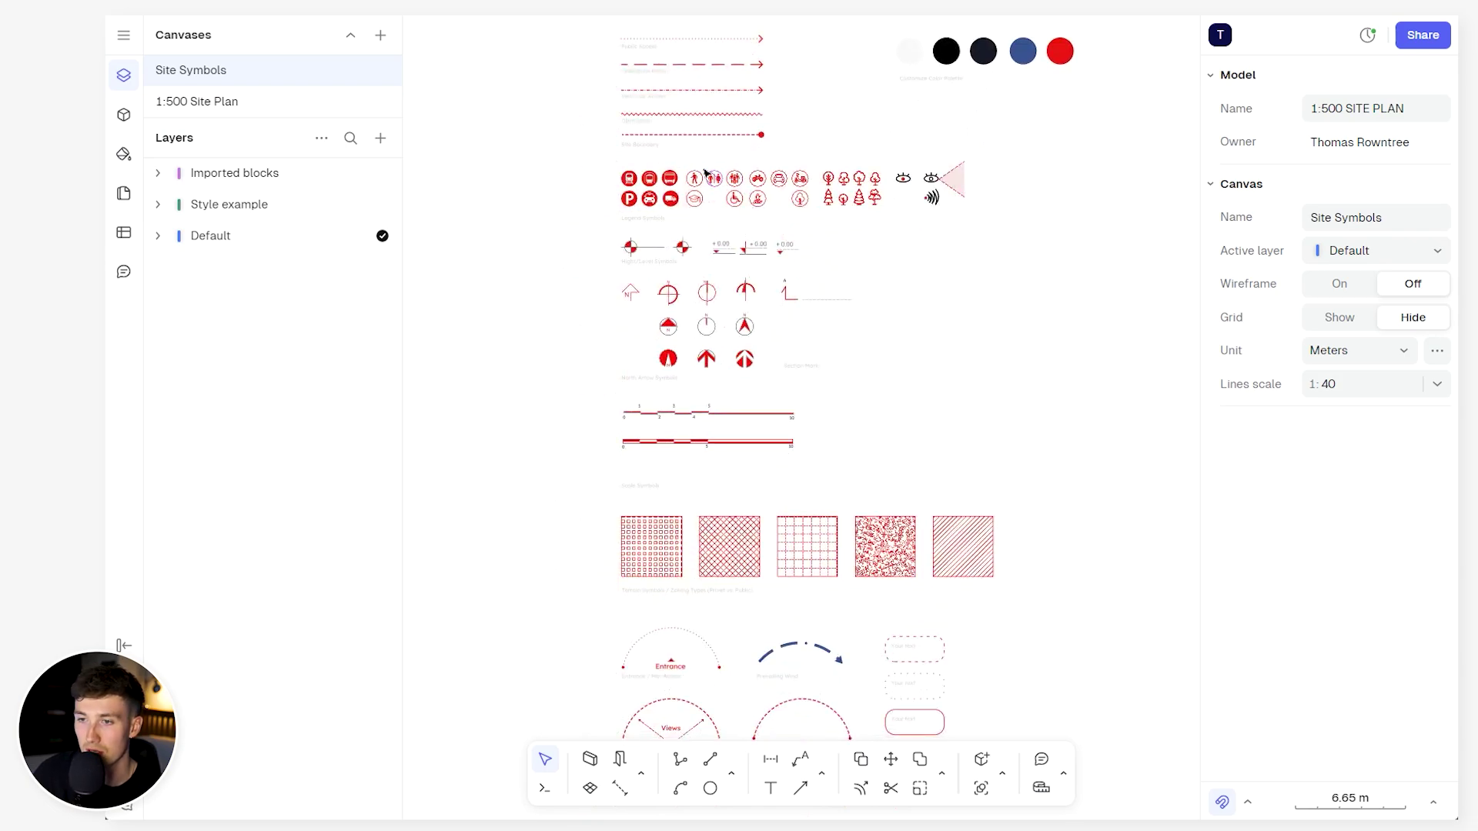
{"action": "scroll", "coordinate": [704, 169], "scroll_direction": "up", "scroll_amount": 5}
{"action": "right_click", "coordinate": [662, 214]}
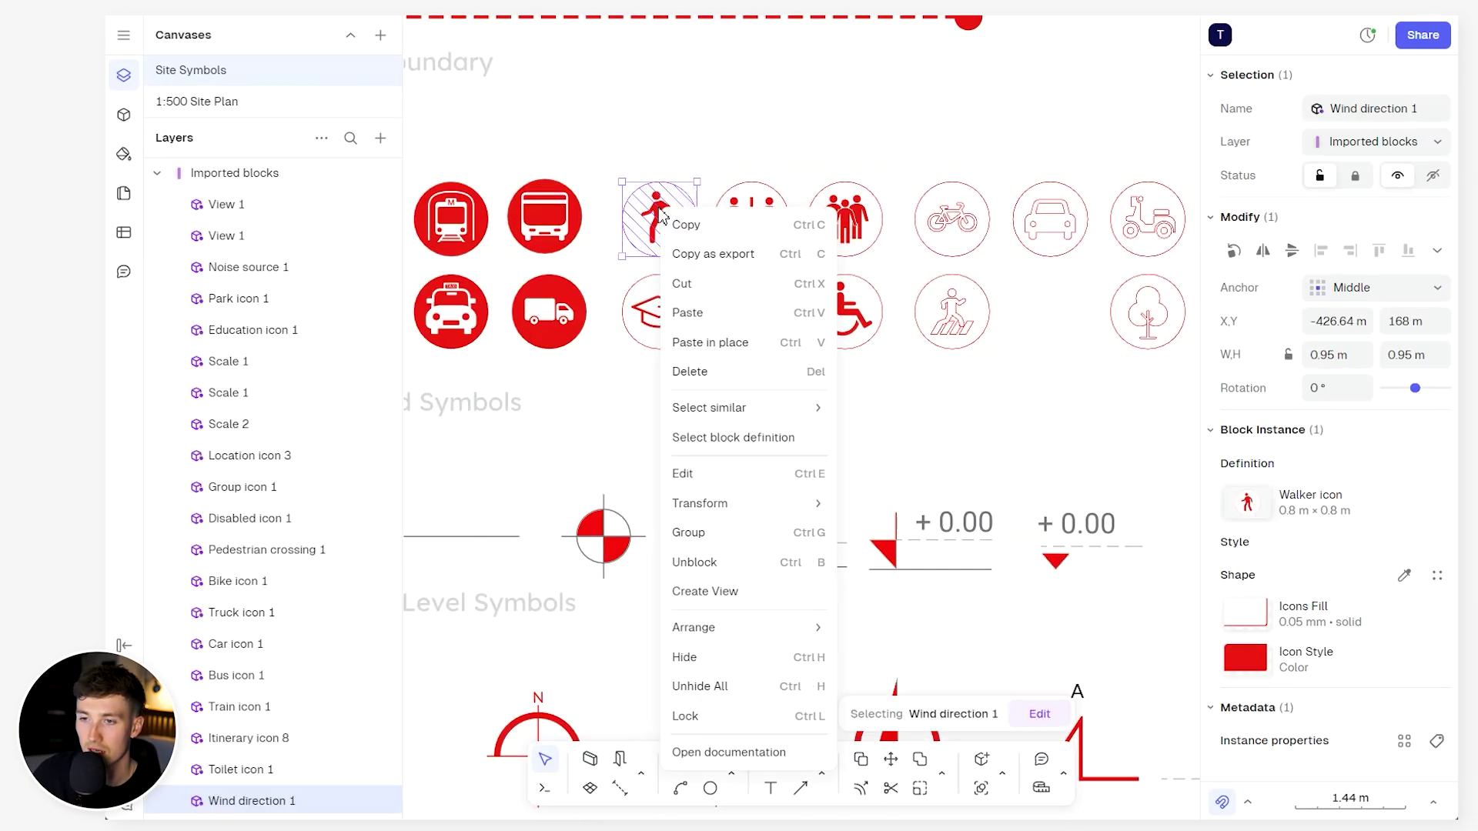
{"action": "left_click", "coordinate": [714, 227]}
{"action": "left_click", "coordinate": [699, 117]}
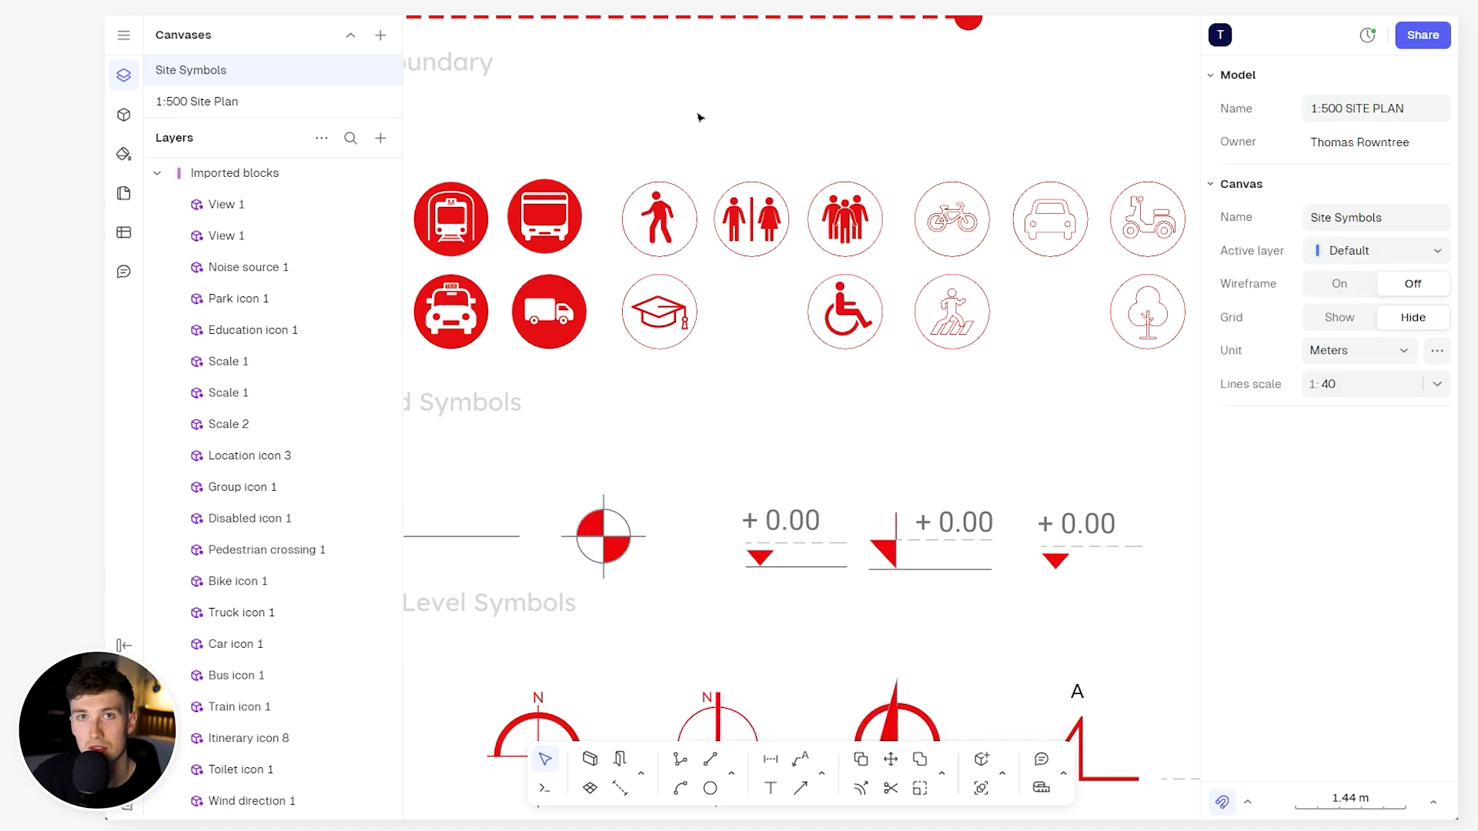
{"action": "left_click", "coordinate": [248, 85]}
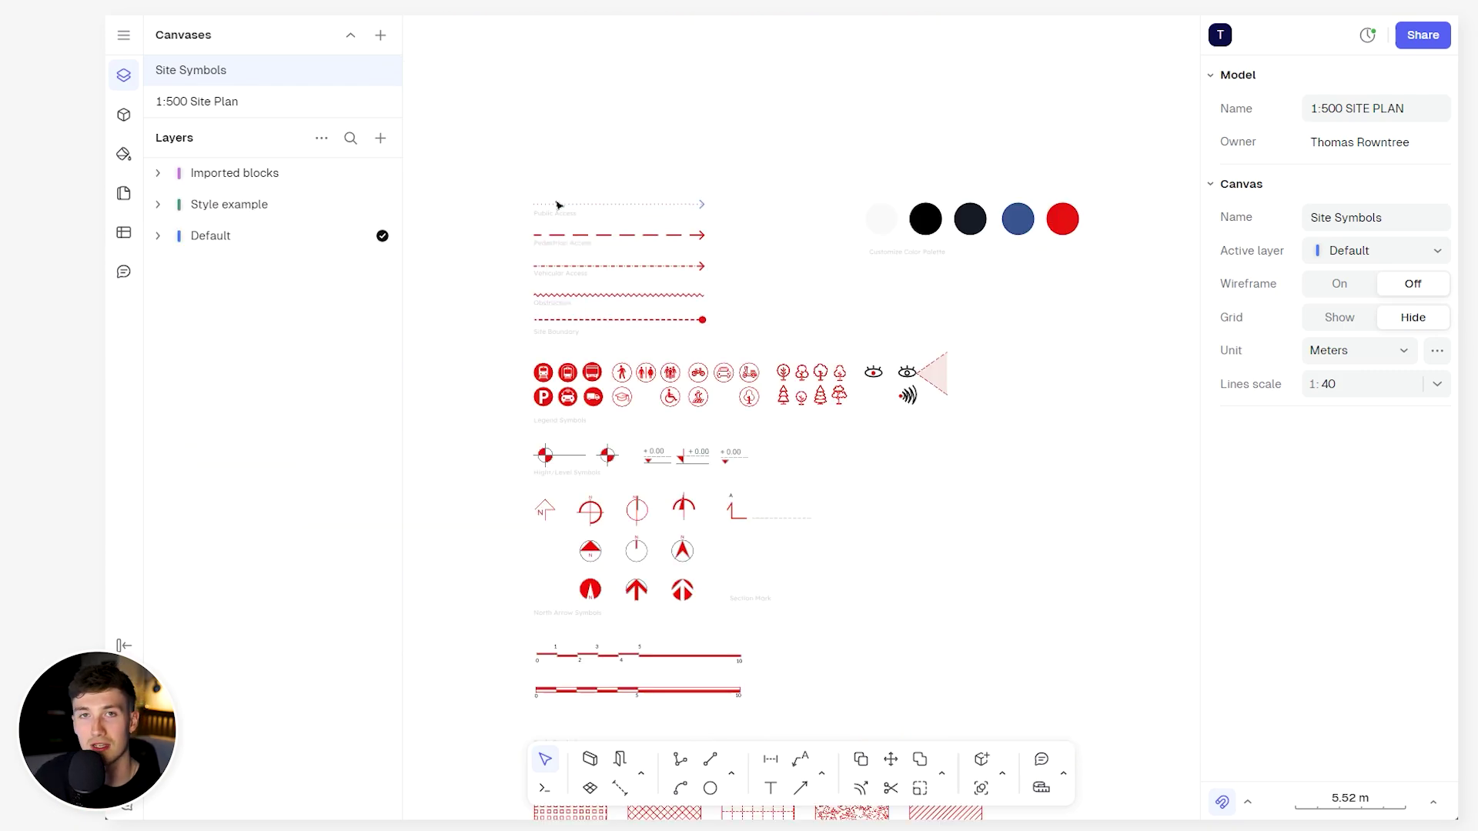
Examine the symbol sheet's access lines, legend icons, north arrows, scale bars, terrain hatches, wind, view and solar path symbols
{"action": "scroll", "coordinate": [574, 210], "scroll_direction": "up", "scroll_amount": 3}
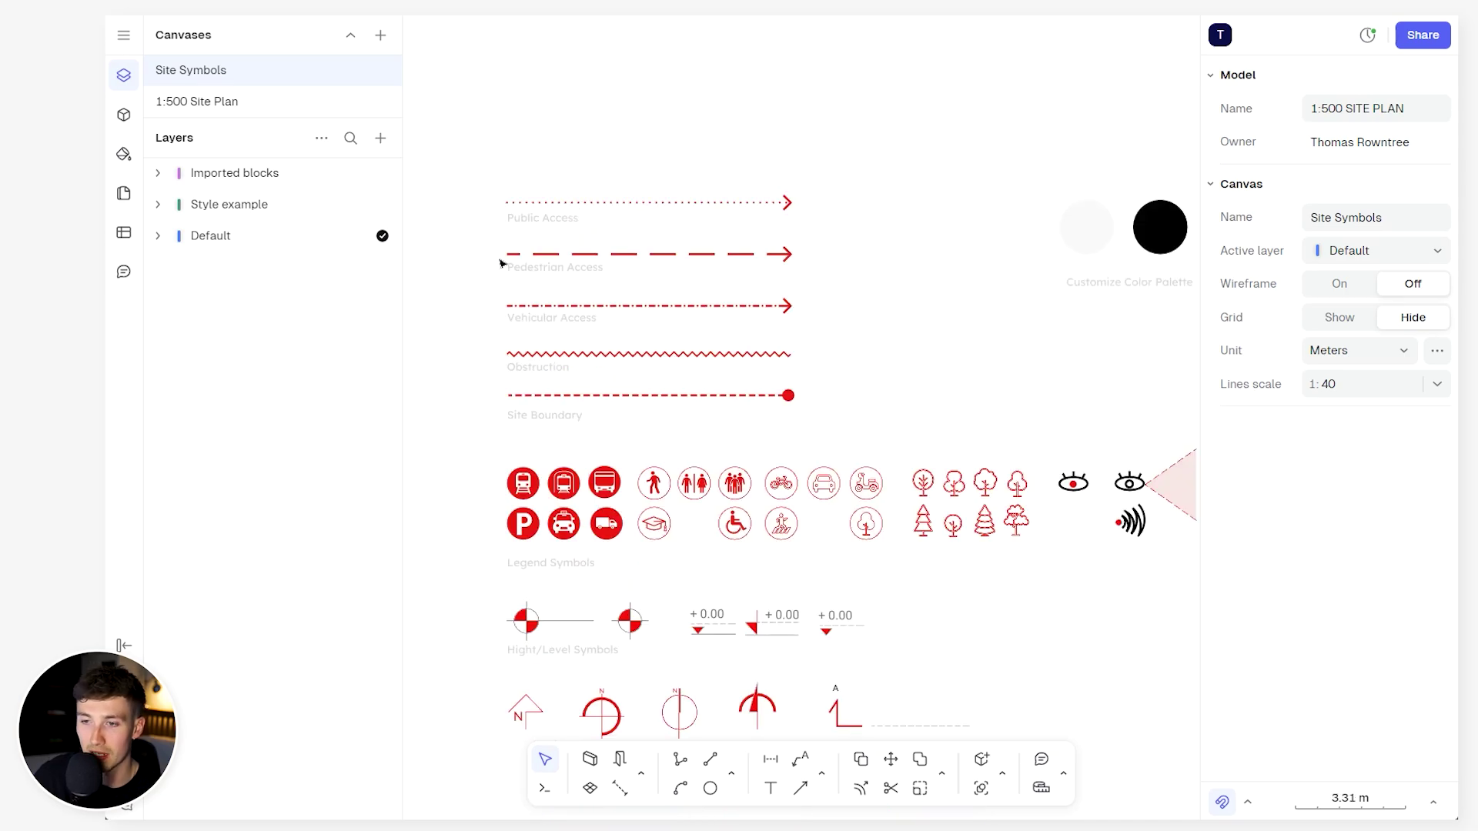
{"action": "scroll", "coordinate": [640, 390], "scroll_direction": "down", "scroll_amount": 3}
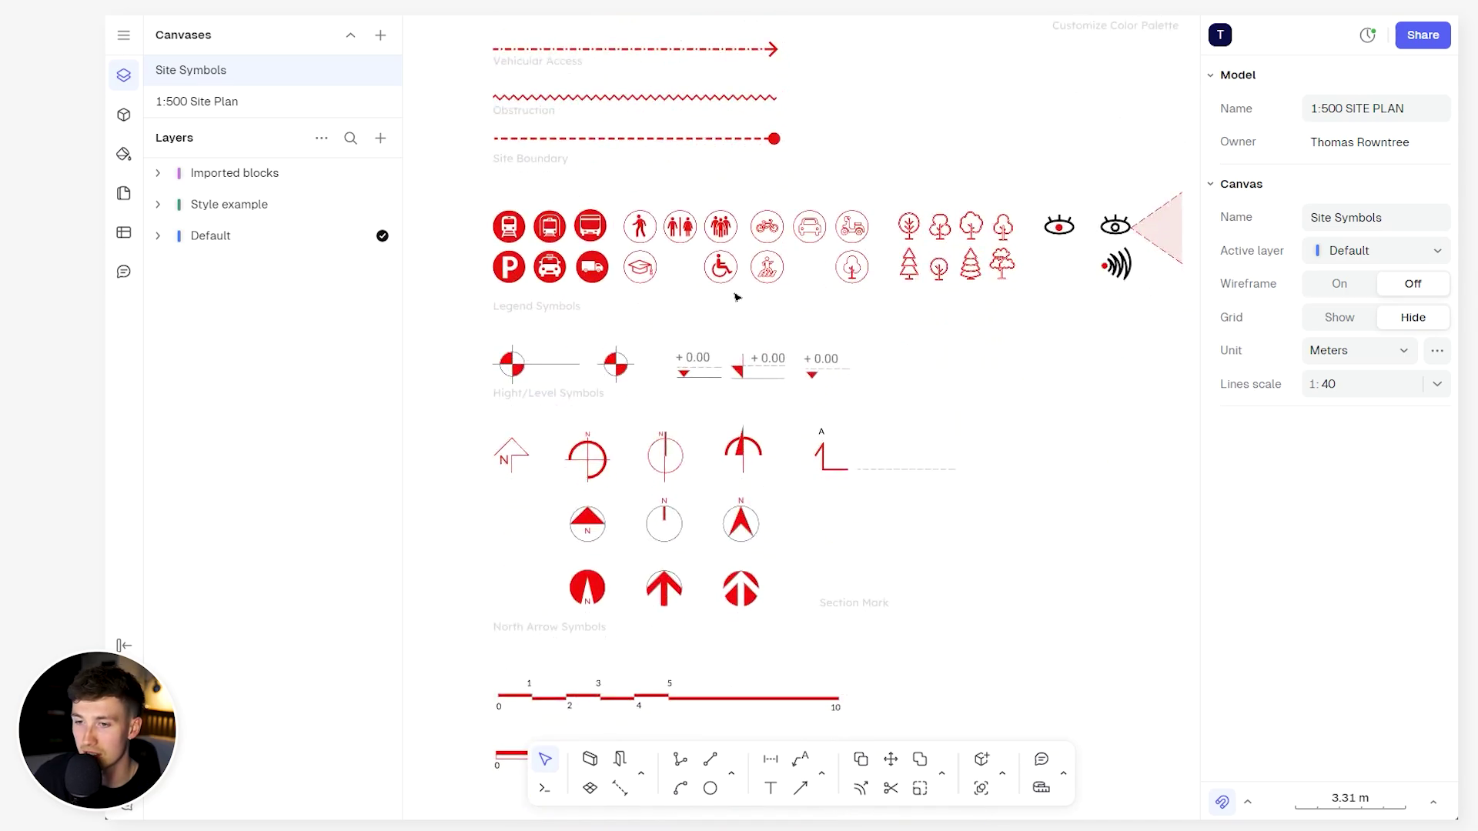
{"action": "scroll", "coordinate": [819, 320], "scroll_direction": "down", "scroll_amount": 4}
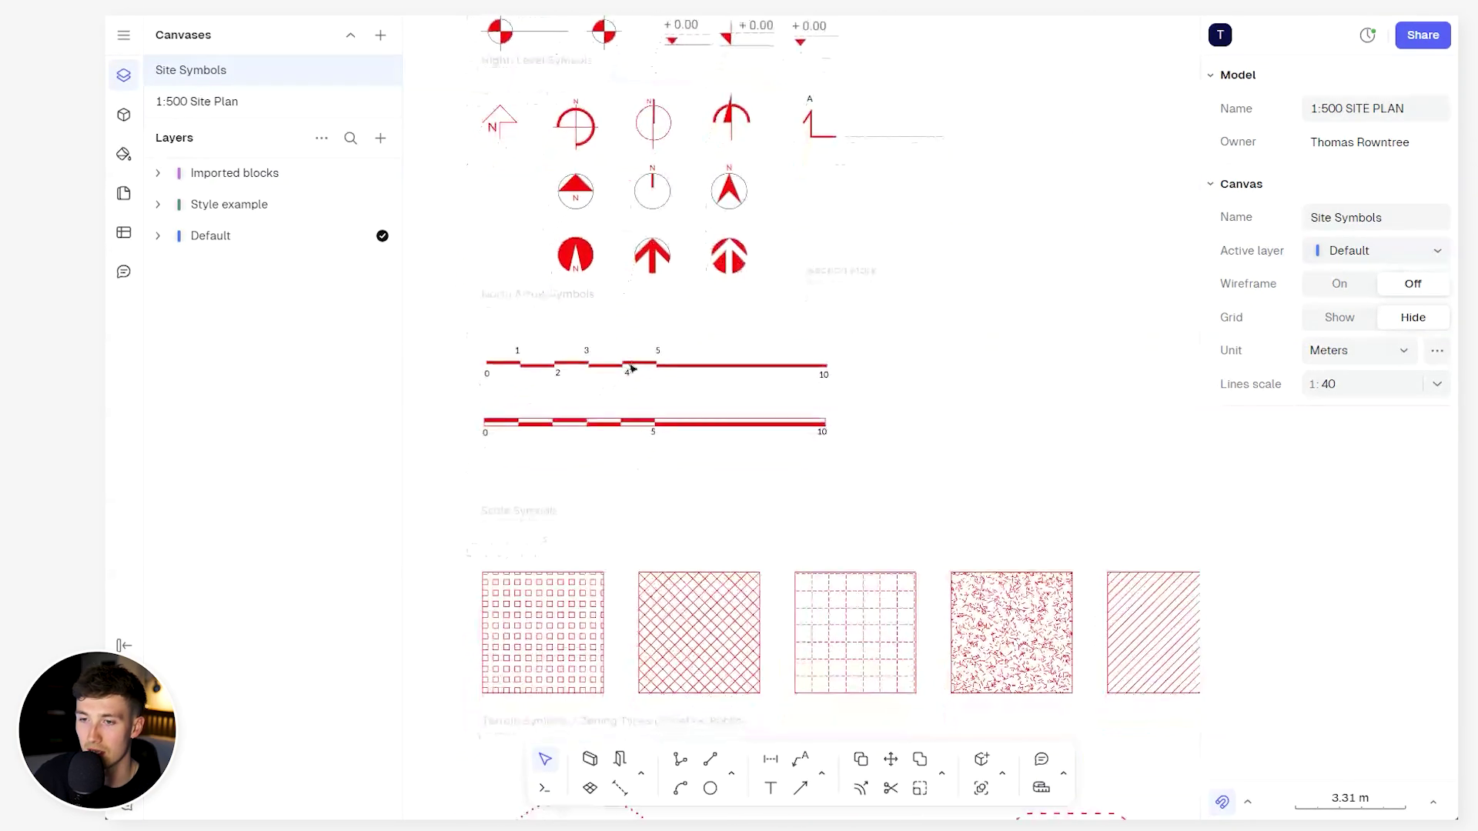
{"action": "scroll", "coordinate": [644, 485], "scroll_direction": "down", "scroll_amount": 1}
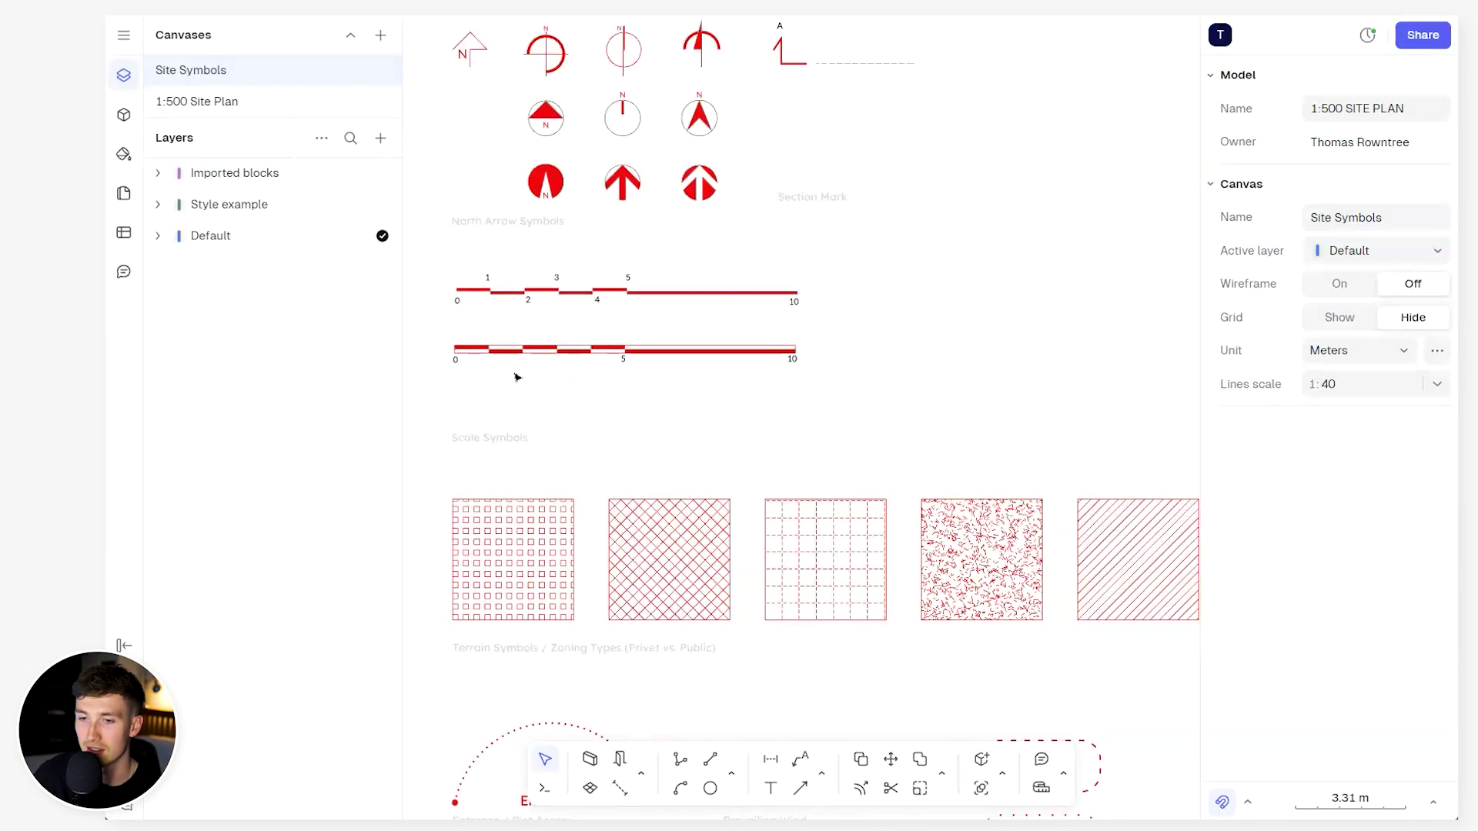
{"action": "scroll", "coordinate": [730, 205], "scroll_direction": "down", "scroll_amount": 3}
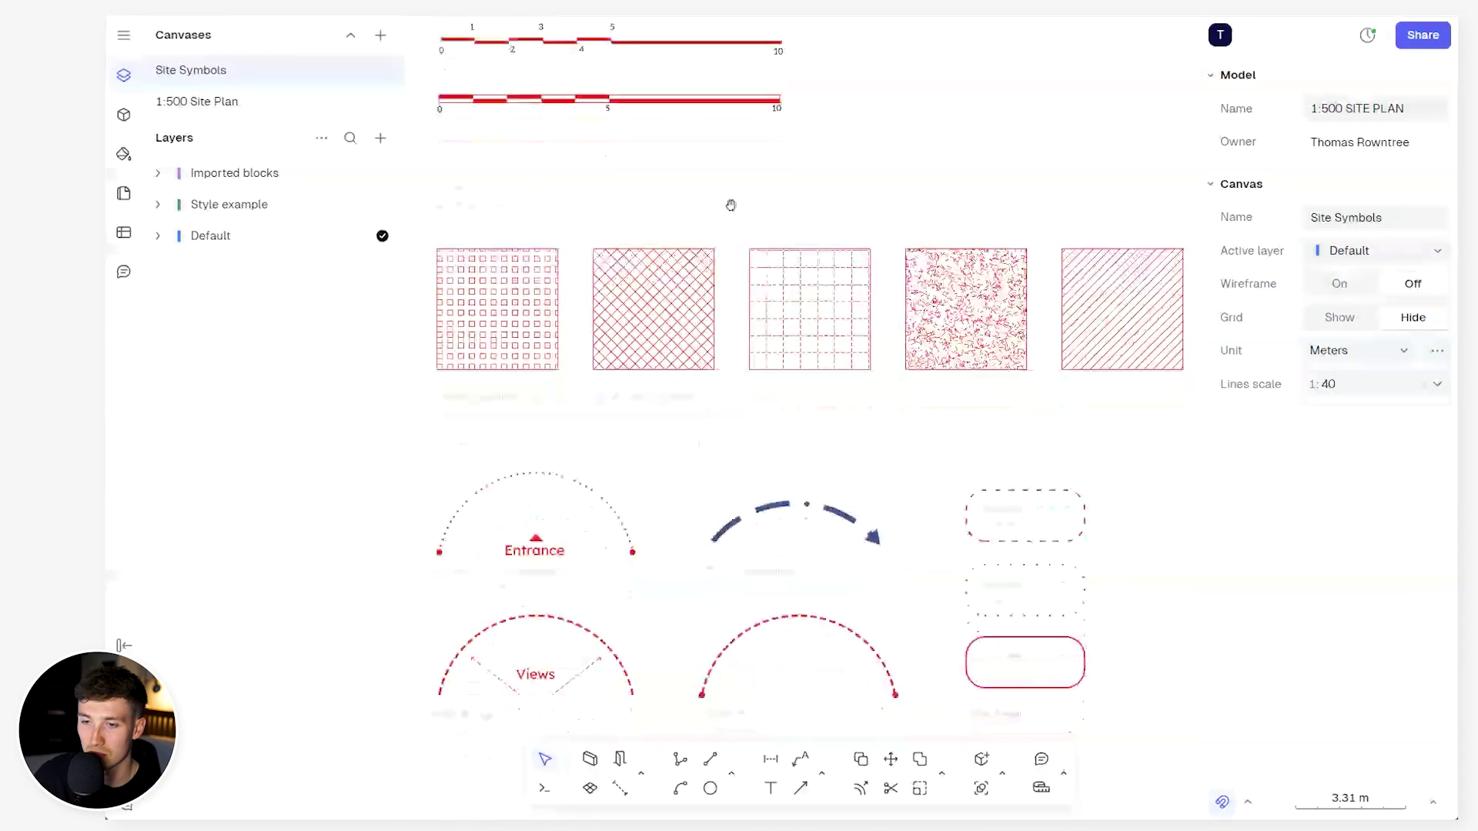
{"action": "scroll", "coordinate": [654, 555], "scroll_direction": "down", "scroll_amount": 1}
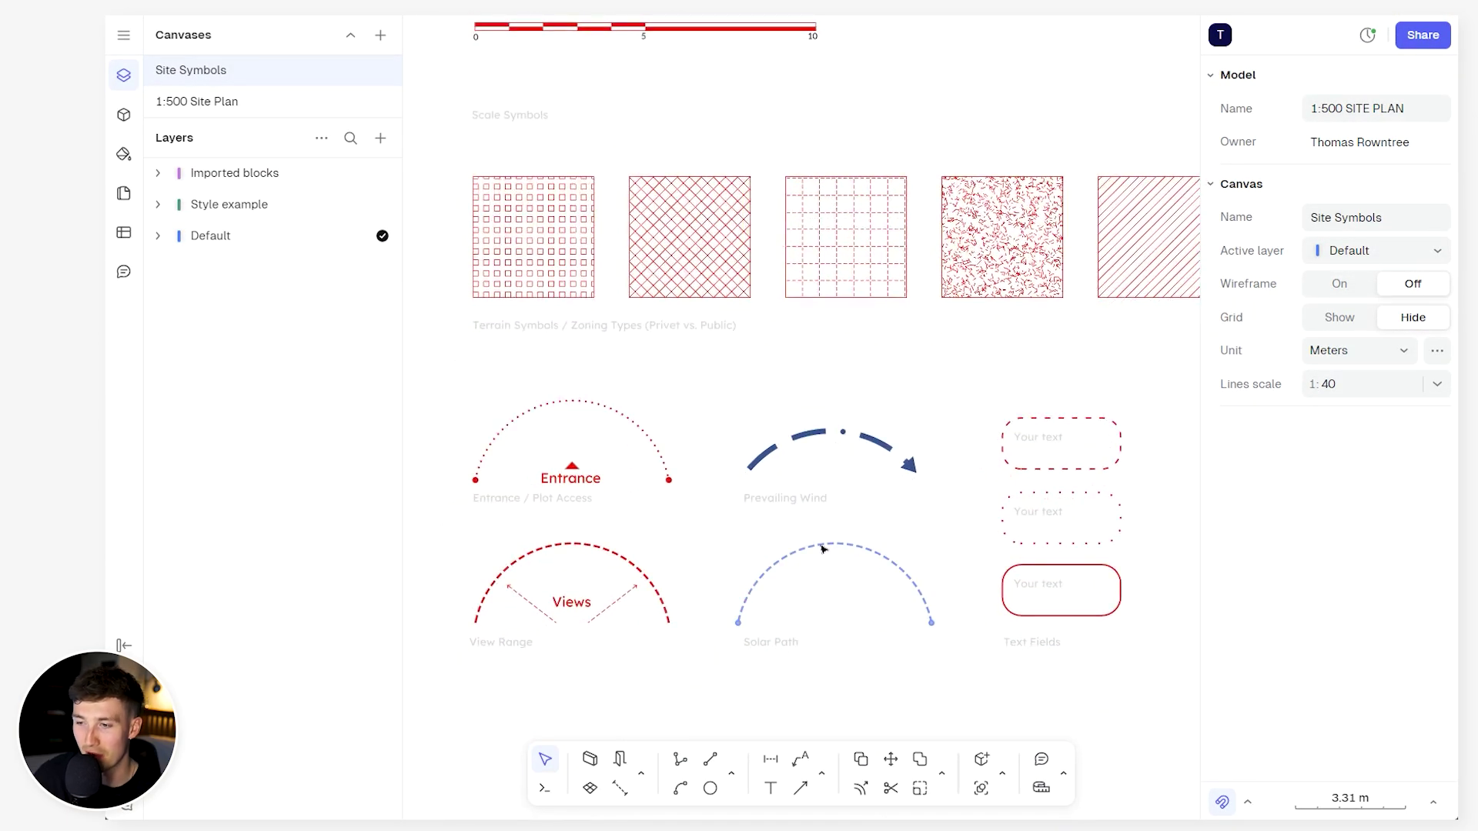
{"action": "scroll", "coordinate": [773, 361], "scroll_direction": "down", "scroll_amount": 2}
{"action": "middle_click_drag", "start_coordinate": [836, 296], "coordinate": [795, 555]}
{"action": "middle_click_drag", "start_coordinate": [805, 252], "coordinate": [828, 547]}
{"action": "scroll", "coordinate": [855, 462], "scroll_direction": "up", "scroll_amount": 3}
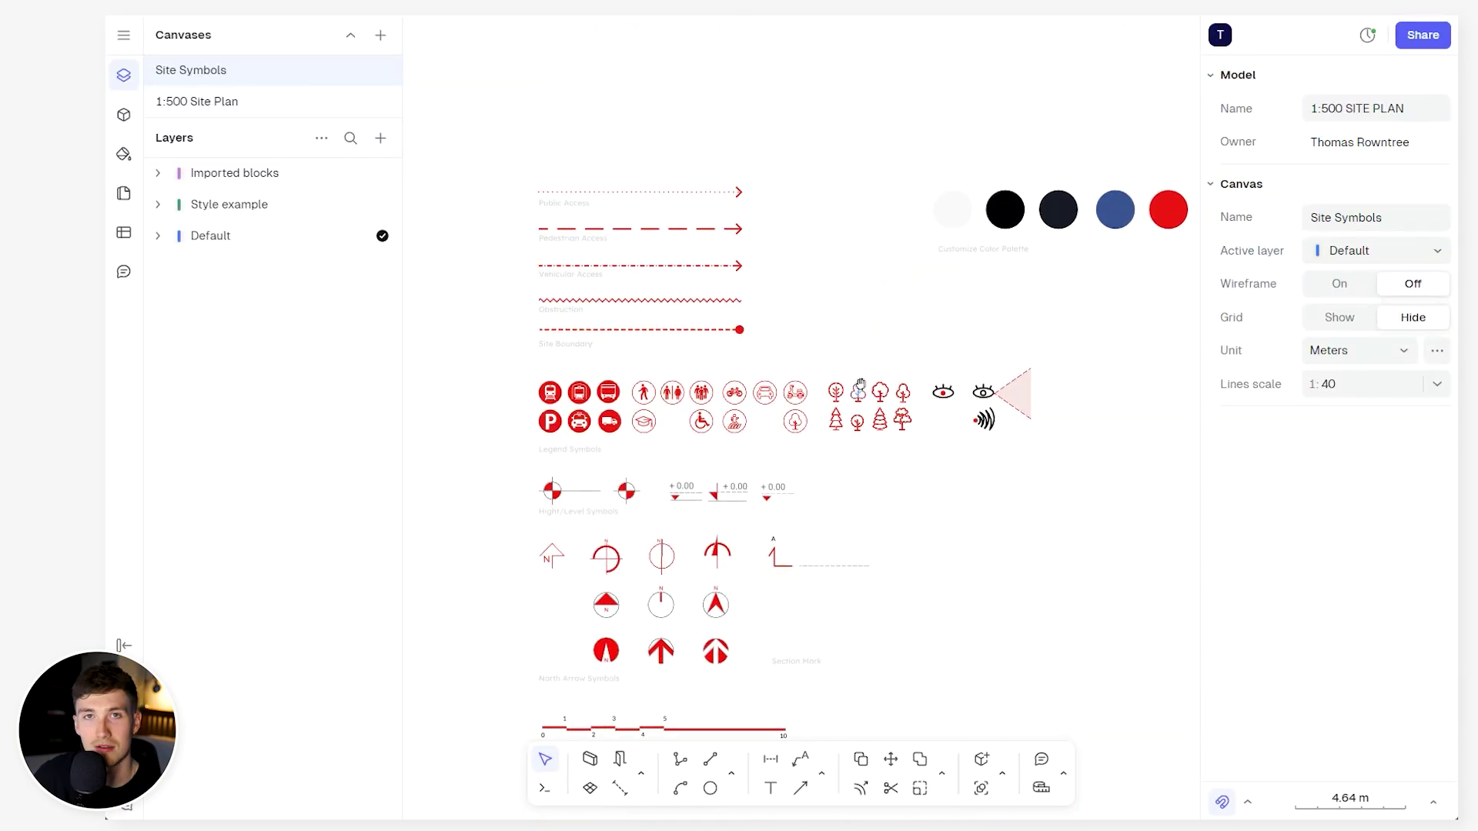
{"action": "scroll", "coordinate": [868, 393], "scroll_direction": "up", "scroll_amount": 3, "text": "ctrl"}
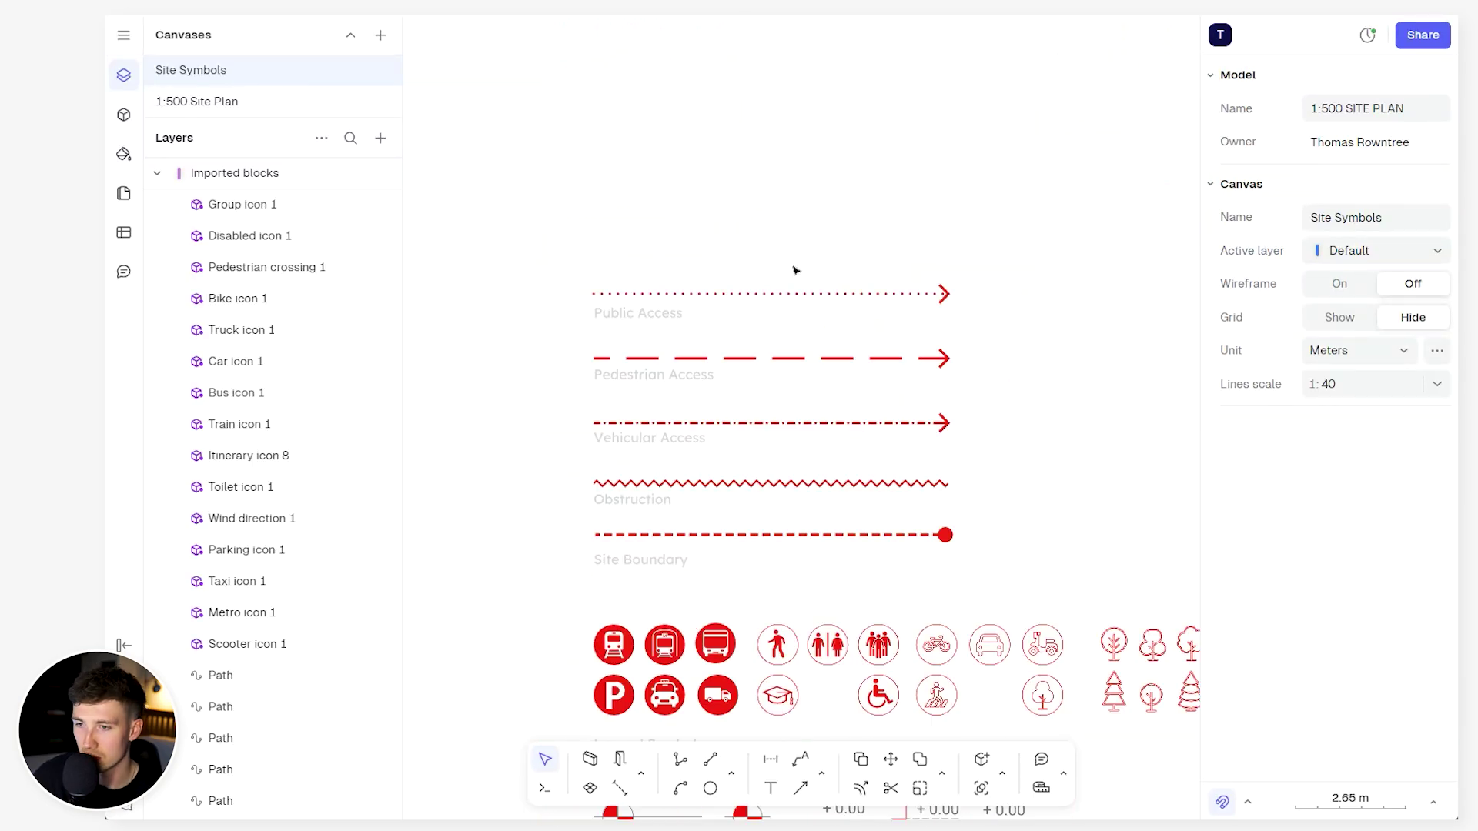
Copy the dotted Public Access arrow from Site Symbols into the 1:500 Site Plan canvas and move it west across the road
{"action": "left_click", "coordinate": [831, 293]}
{"action": "right_click", "coordinate": [846, 296]}
{"action": "left_click", "coordinate": [878, 308]}
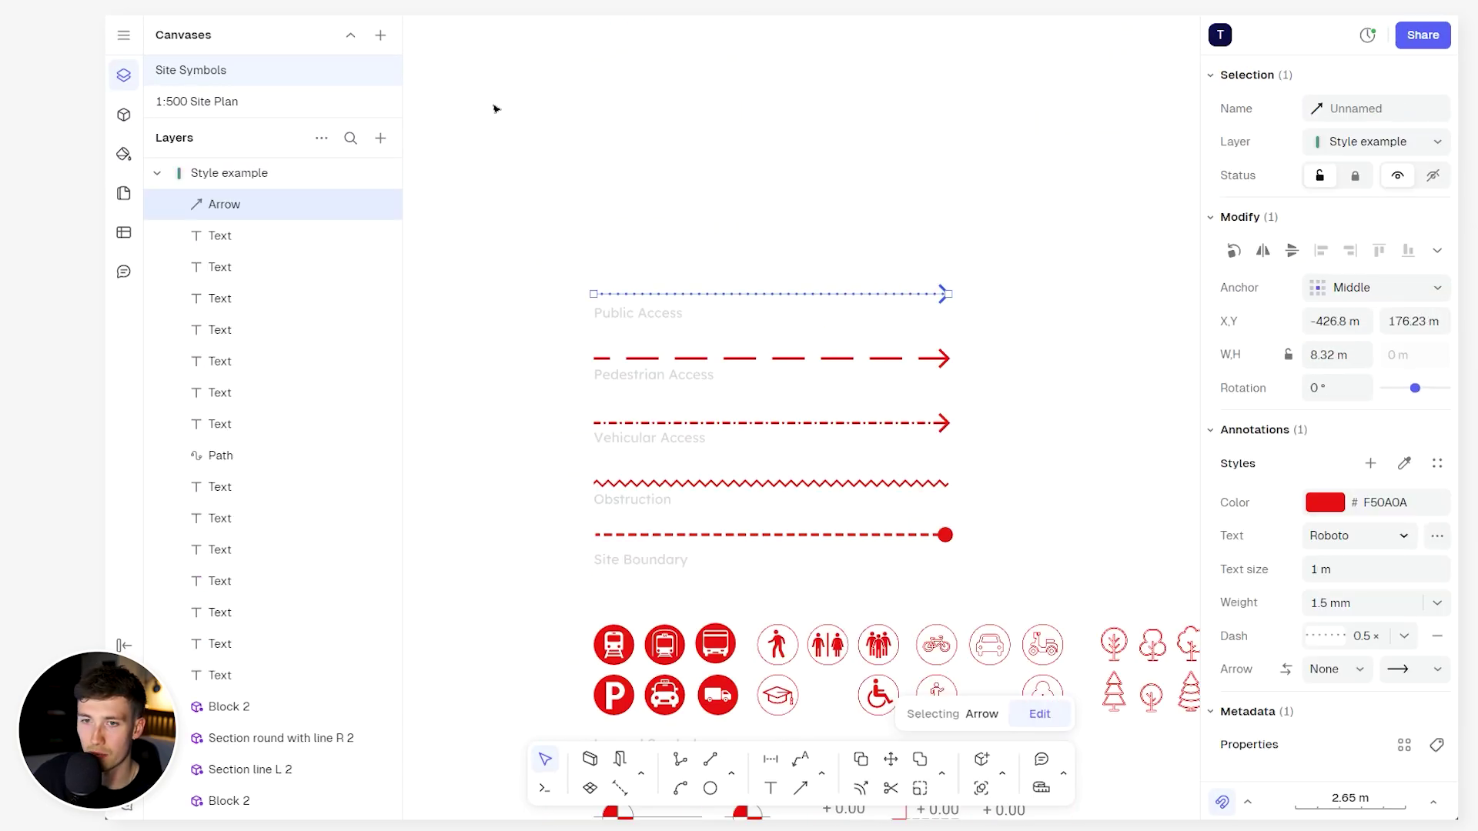
{"action": "left_click", "coordinate": [251, 102]}
{"action": "right_click", "coordinate": [744, 406]}
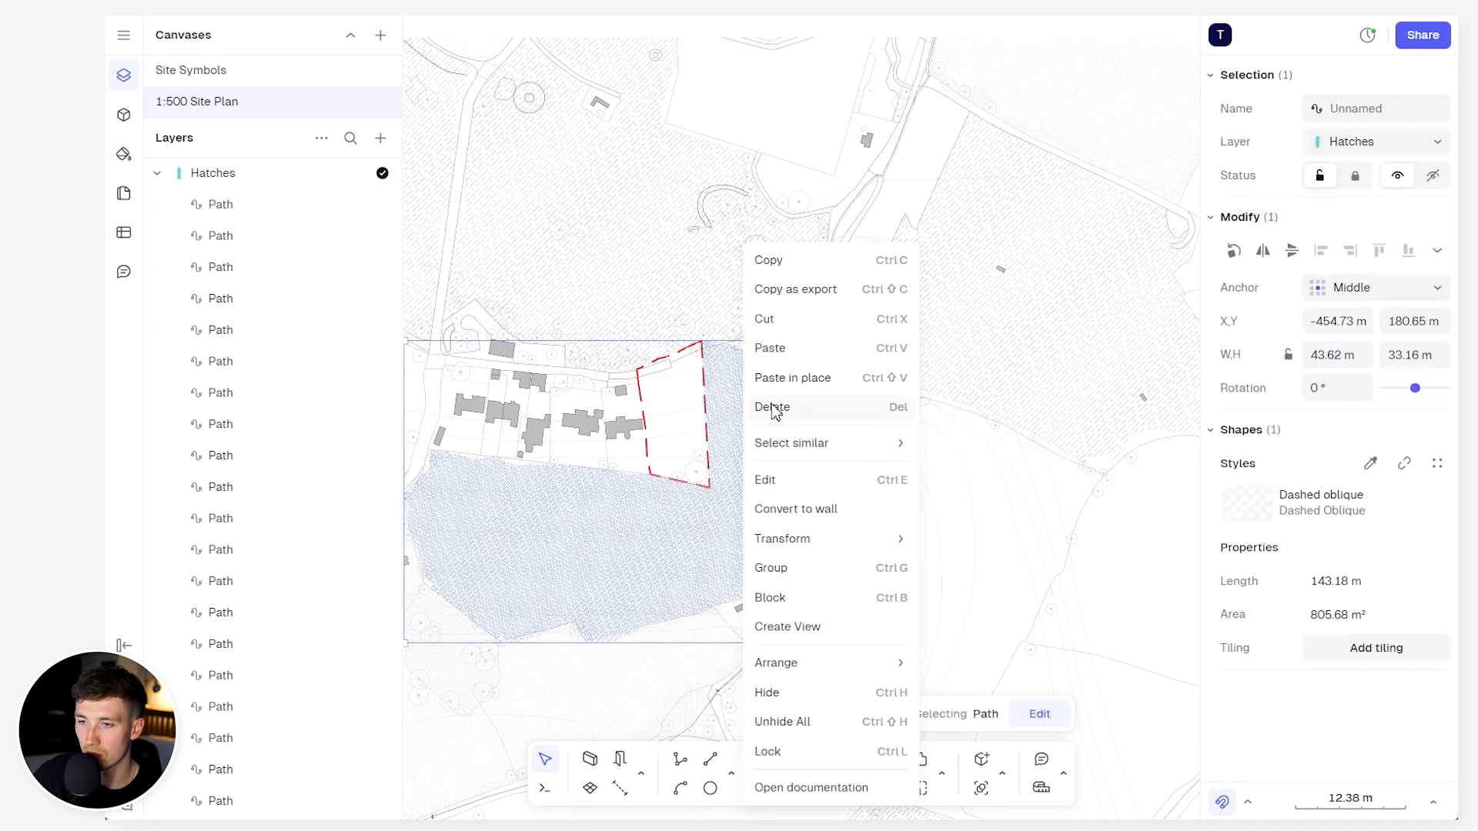
{"action": "left_click", "coordinate": [812, 352]}
{"action": "scroll", "coordinate": [839, 539], "scroll_direction": "up", "scroll_amount": 5, "text": "ctrl"}
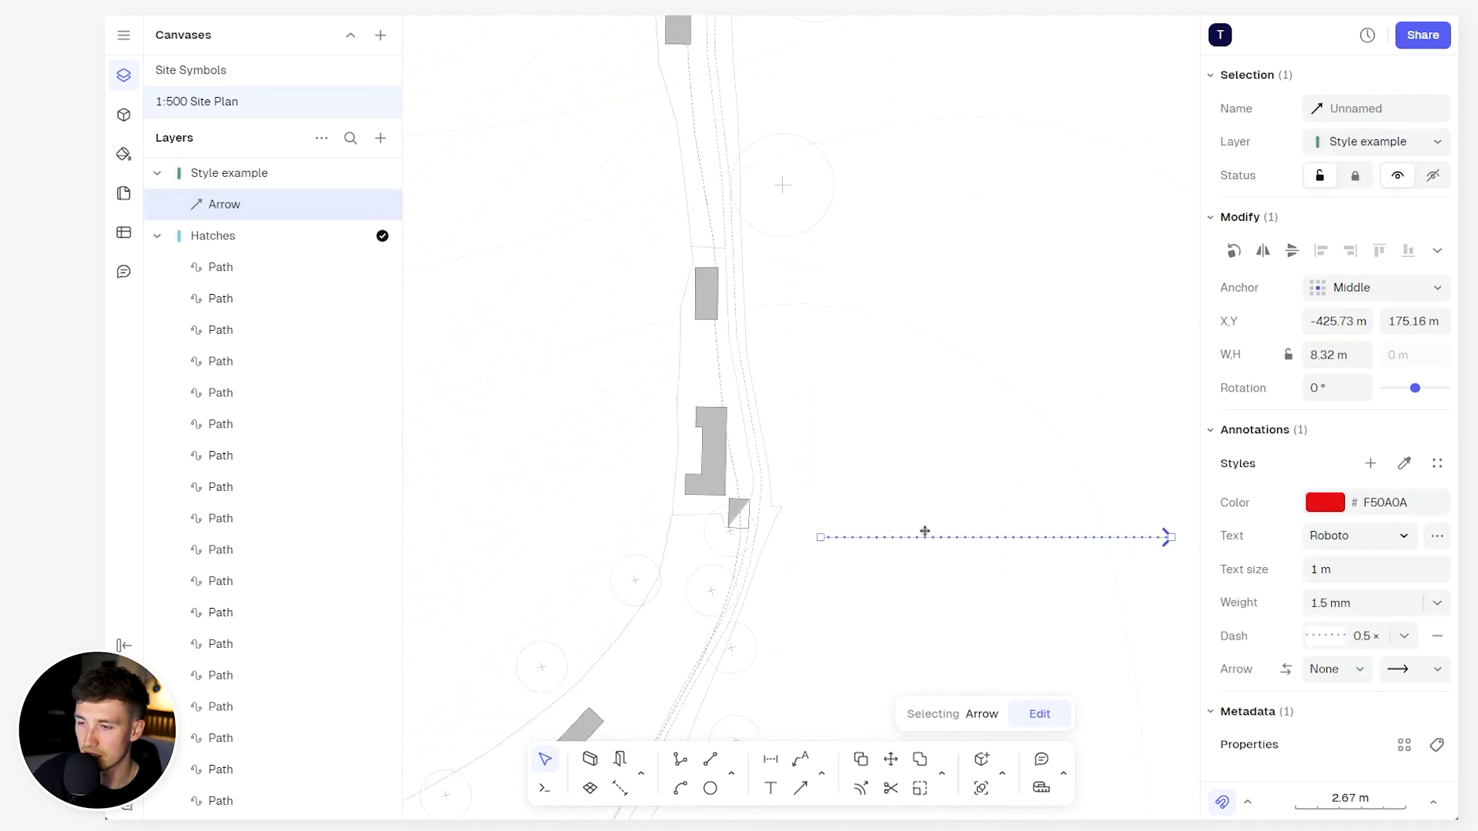
{"action": "left_click_drag", "start_coordinate": [923, 529], "coordinate": [521, 368]}
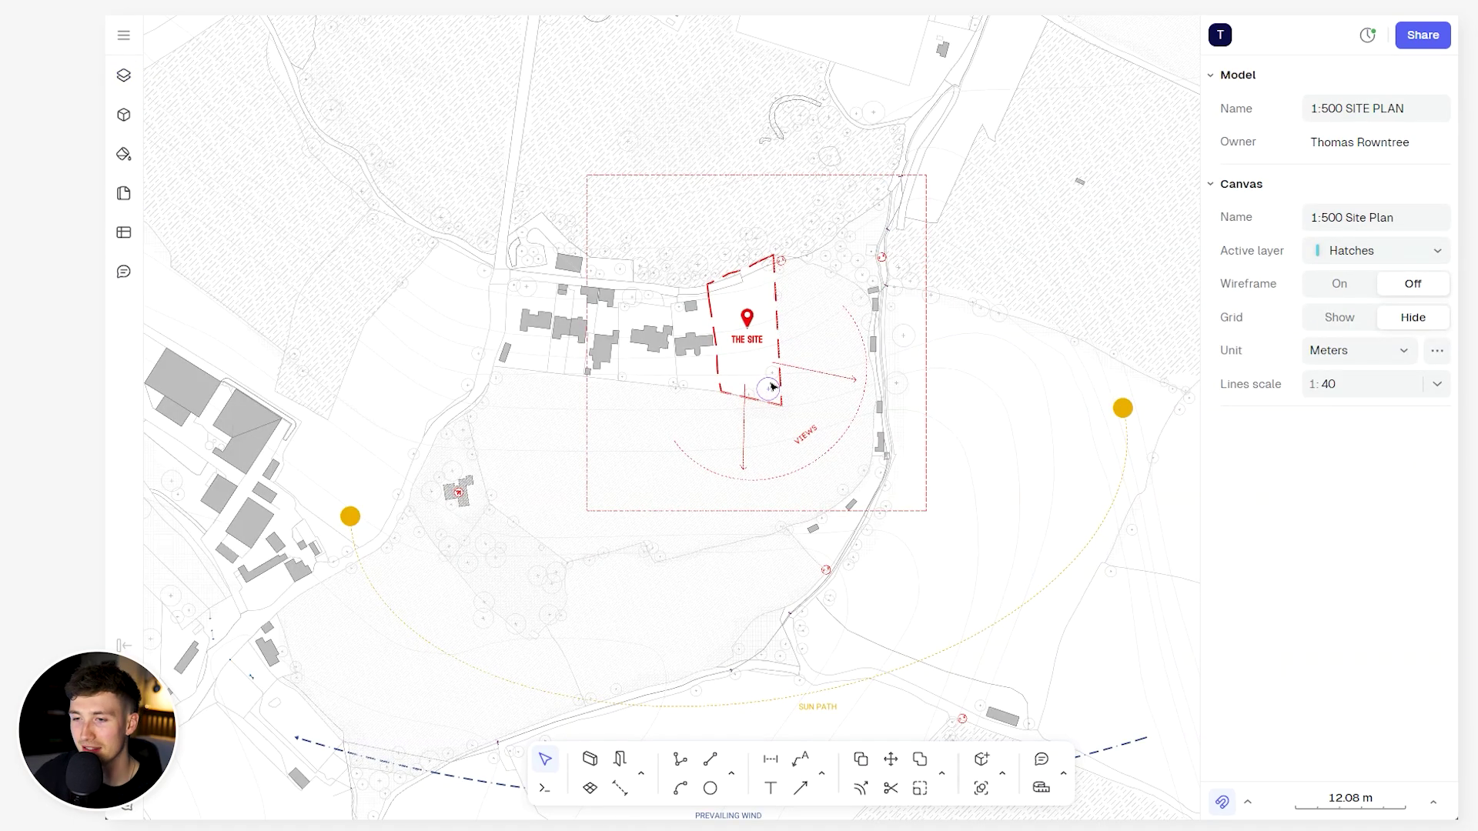
Examine the site marker, dashed red boundary, views arc and red location icons around the site
{"action": "scroll", "coordinate": [772, 387], "scroll_direction": "down", "scroll_amount": 2}
{"action": "scroll", "coordinate": [778, 323], "scroll_direction": "up", "scroll_amount": 3, "text": "ctrl"}
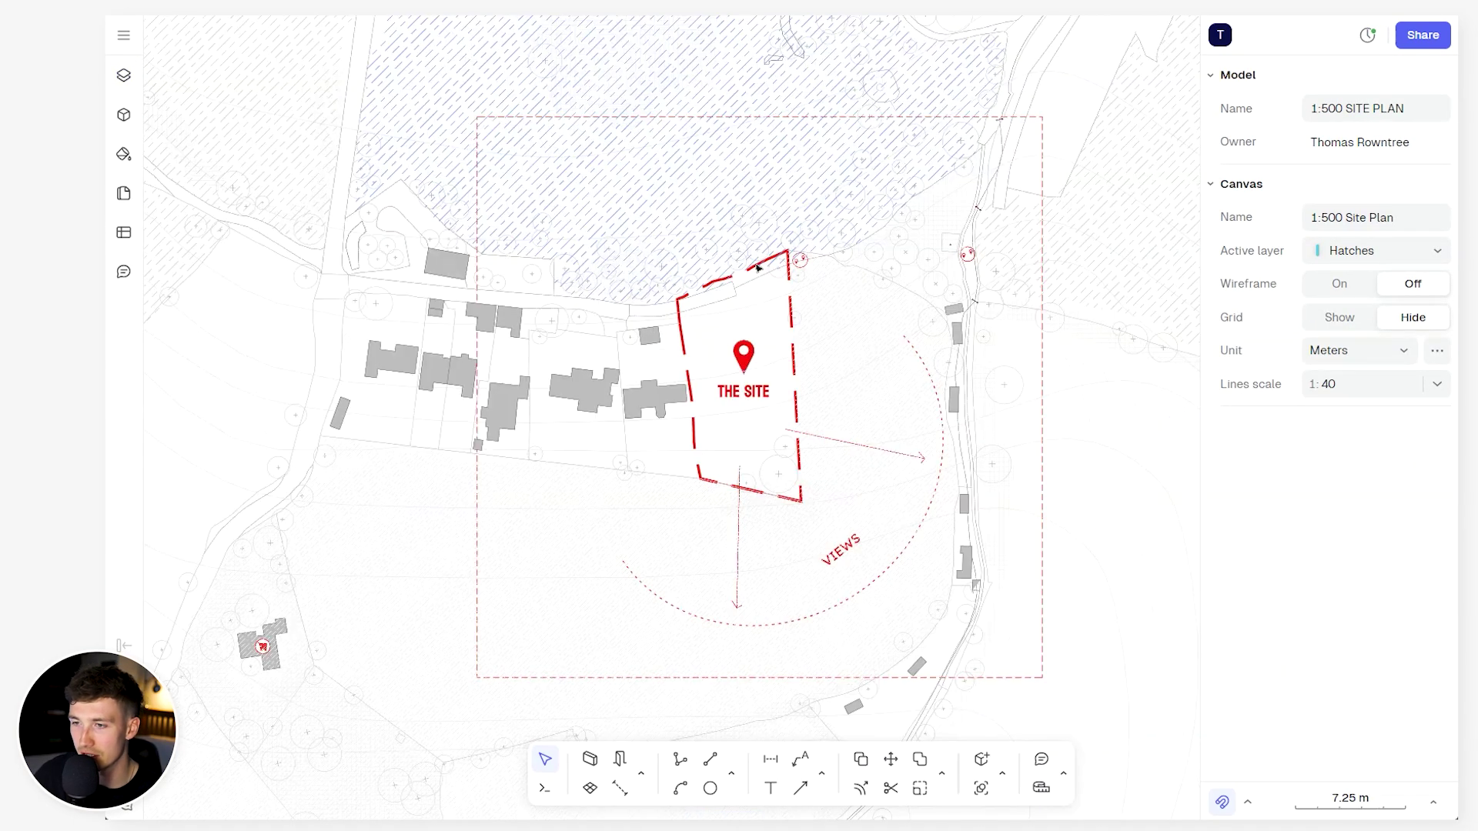
{"action": "scroll", "coordinate": [785, 277], "scroll_direction": "up", "scroll_amount": 5, "text": "ctrl"}
{"action": "scroll", "coordinate": [845, 300], "scroll_direction": "down", "scroll_amount": 2, "text": "ctrl"}
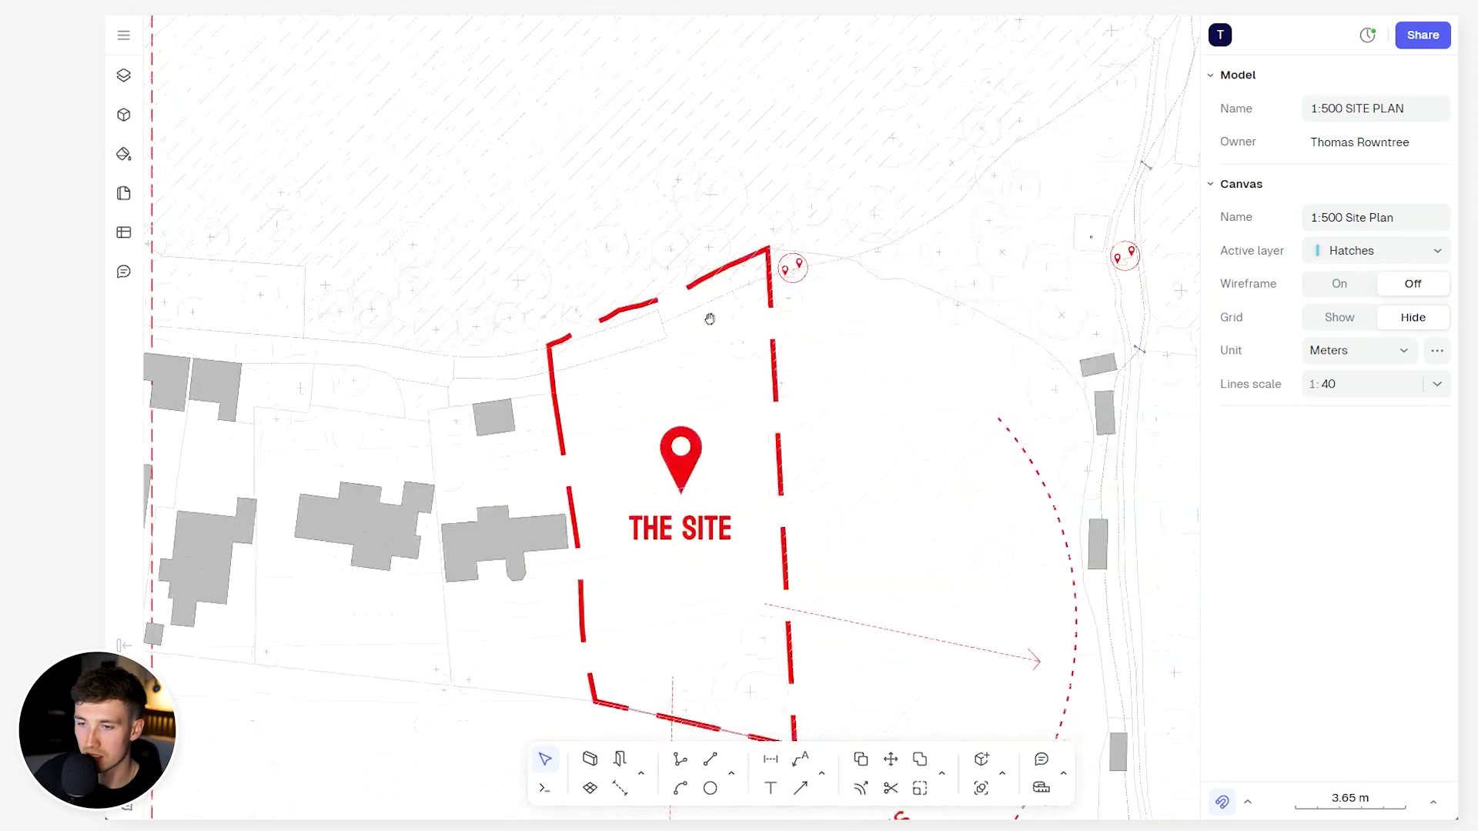
{"action": "scroll", "coordinate": [702, 321], "scroll_direction": "down", "scroll_amount": 2}
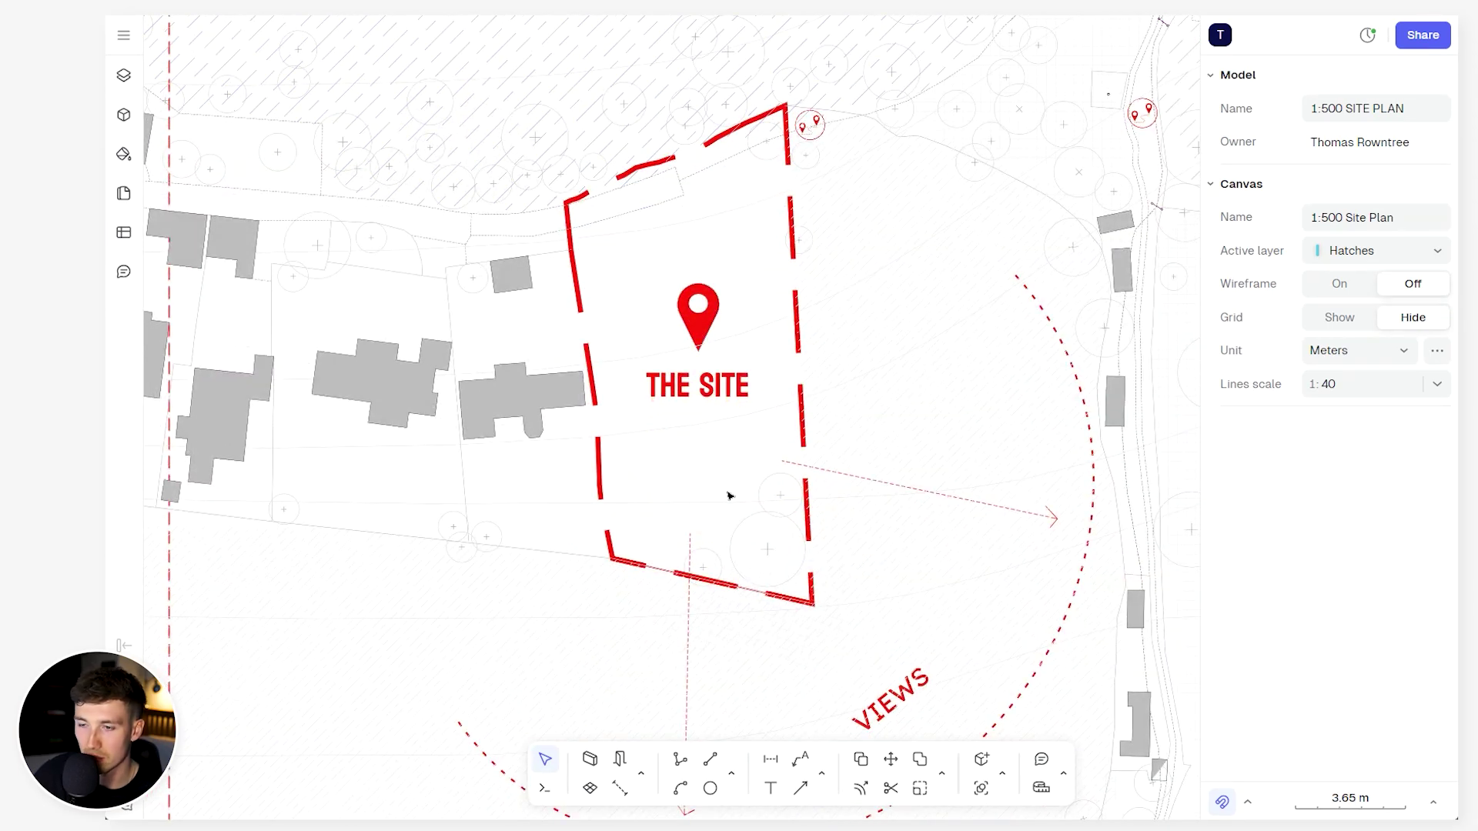
{"action": "scroll", "coordinate": [730, 495], "scroll_direction": "down", "scroll_amount": 2, "text": "ctrl"}
{"action": "scroll", "coordinate": [752, 221], "scroll_direction": "up", "scroll_amount": 2}
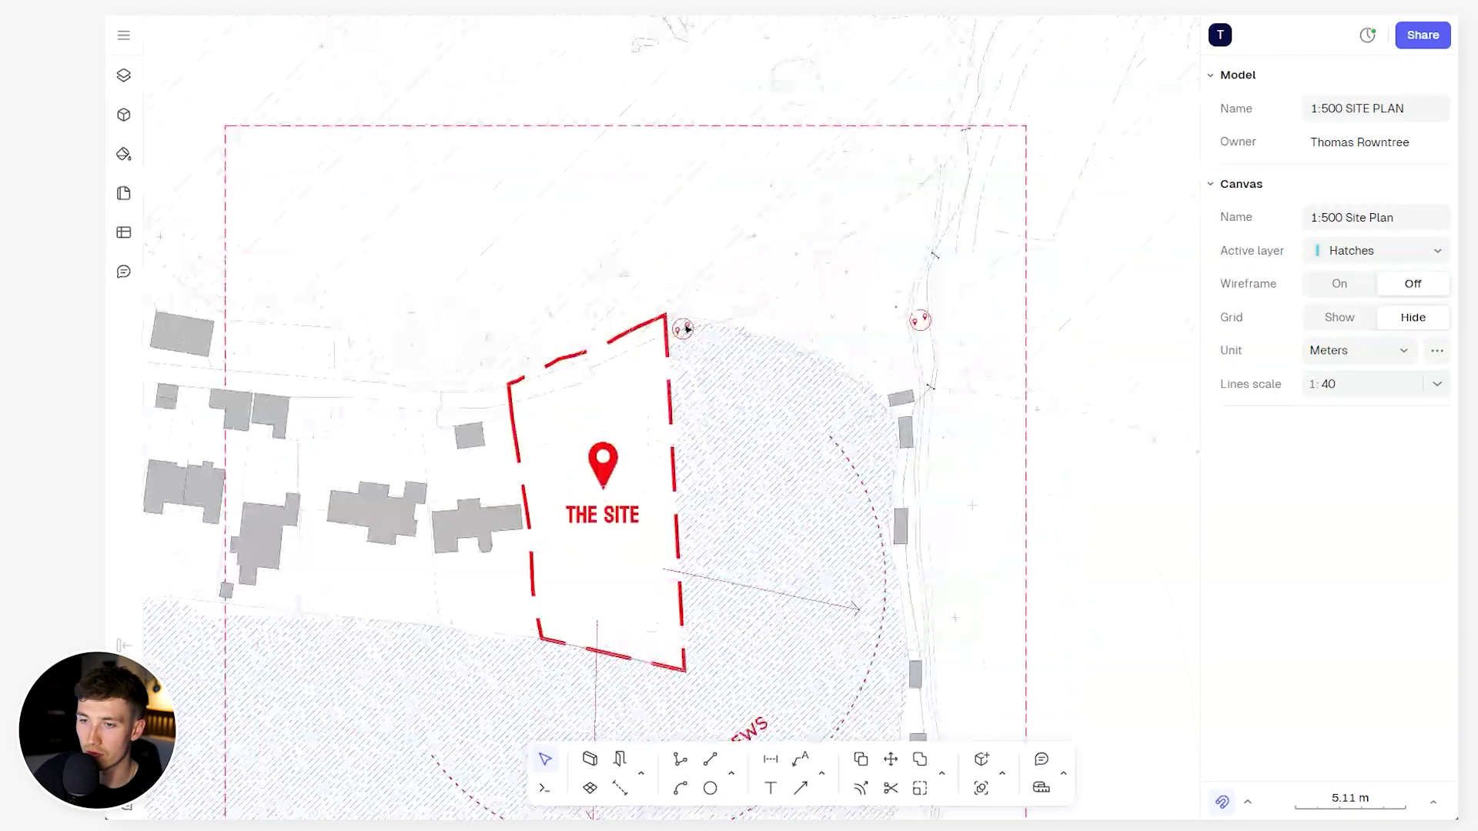
{"action": "scroll", "coordinate": [688, 328], "scroll_direction": "up", "scroll_amount": 6, "text": "ctrl"}
{"action": "scroll", "coordinate": [674, 356], "scroll_direction": "down", "scroll_amount": 4, "text": "ctrl"}
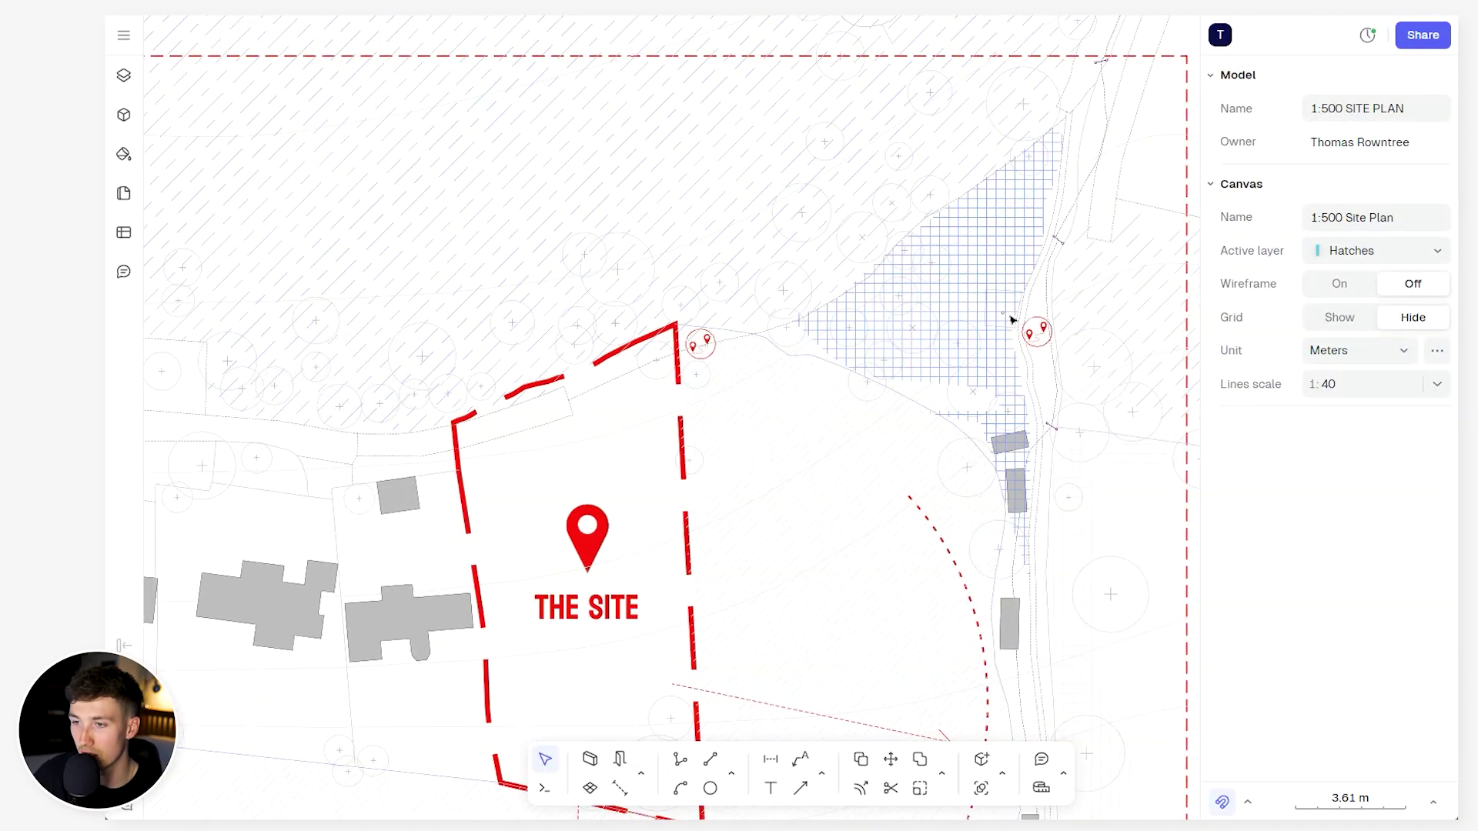
Examine the sun path and prevailing wind arcs in relation to the site across the wider plan
{"action": "scroll", "coordinate": [564, 465], "scroll_direction": "down", "scroll_amount": 6, "text": "ctrl"}
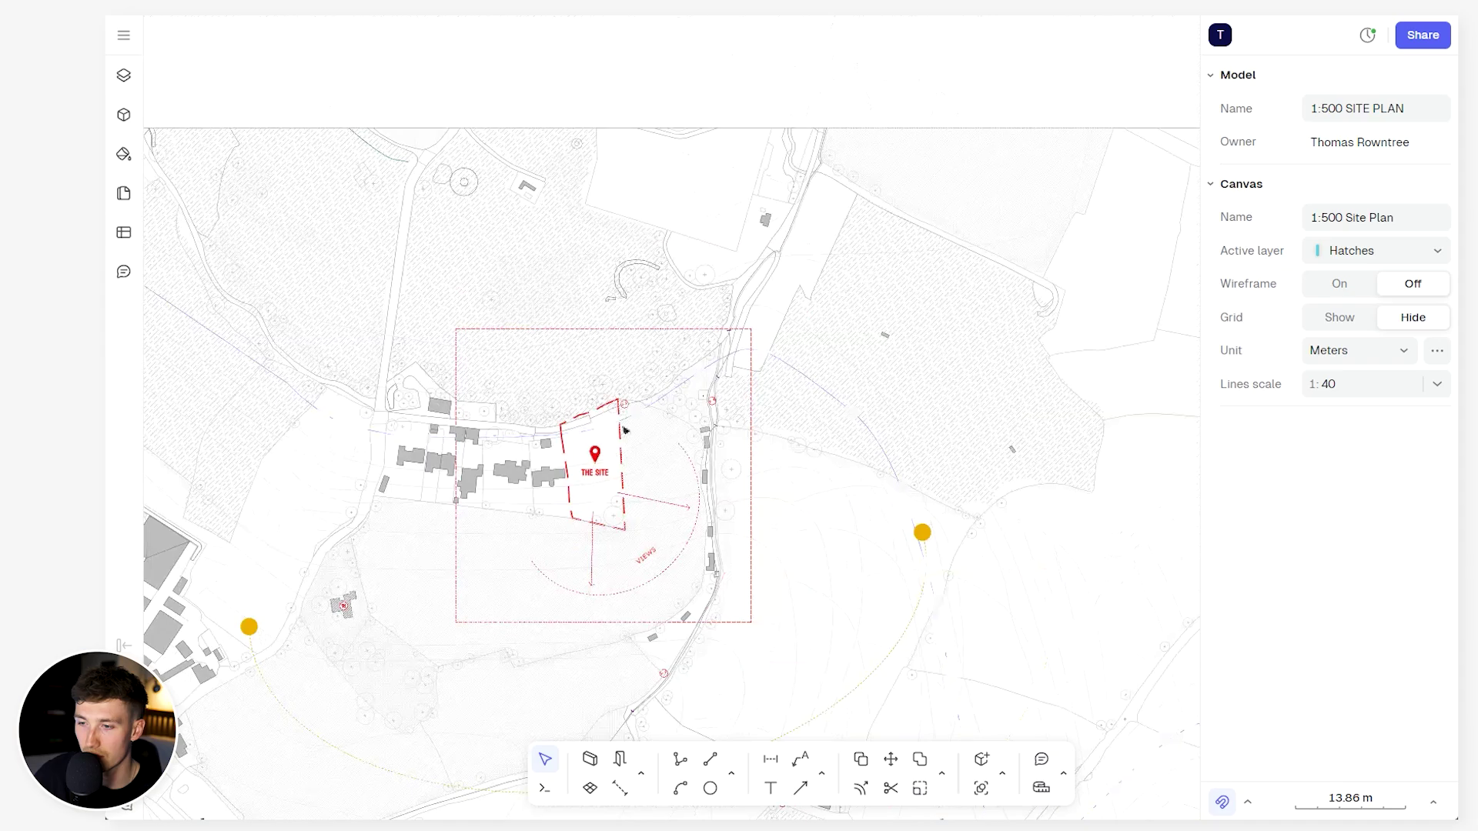
{"action": "scroll", "coordinate": [746, 396], "scroll_direction": "down", "scroll_amount": 3}
{"action": "scroll", "coordinate": [726, 616], "scroll_direction": "up", "scroll_amount": 6, "text": "ctrl"}
{"action": "scroll", "coordinate": [756, 607], "scroll_direction": "down", "scroll_amount": 5}
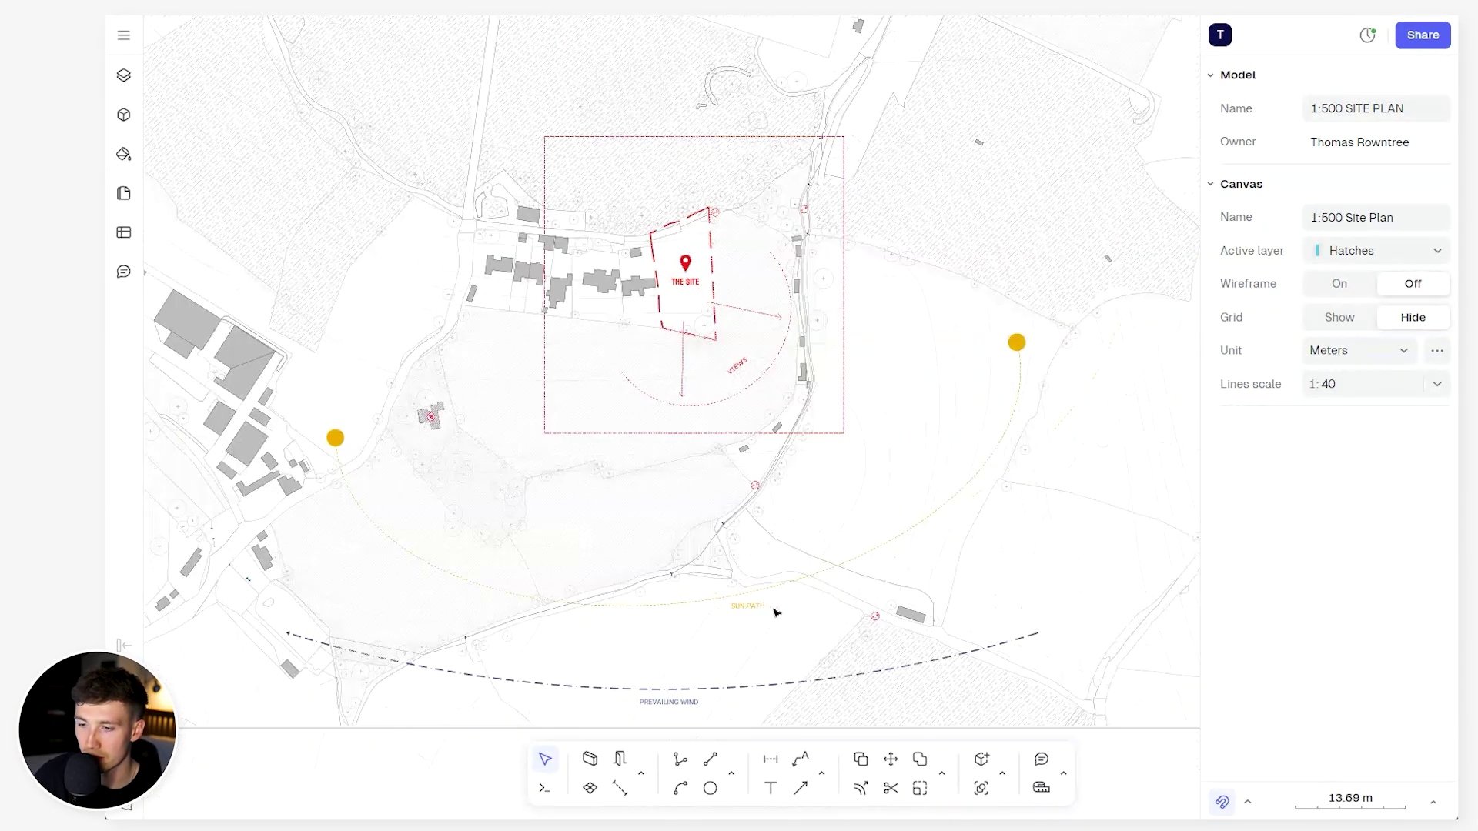
{"action": "middle_click_drag", "start_coordinate": [775, 614], "coordinate": [875, 470]}
{"action": "scroll", "coordinate": [787, 562], "scroll_direction": "up", "scroll_amount": 5}
{"action": "scroll", "coordinate": [561, 539], "scroll_direction": "down", "scroll_amount": 5}
{"action": "scroll", "coordinate": [571, 533], "scroll_direction": "down", "scroll_amount": 1, "text": "ctrl"}
{"action": "scroll", "coordinate": [588, 413], "scroll_direction": "up", "scroll_amount": 3}
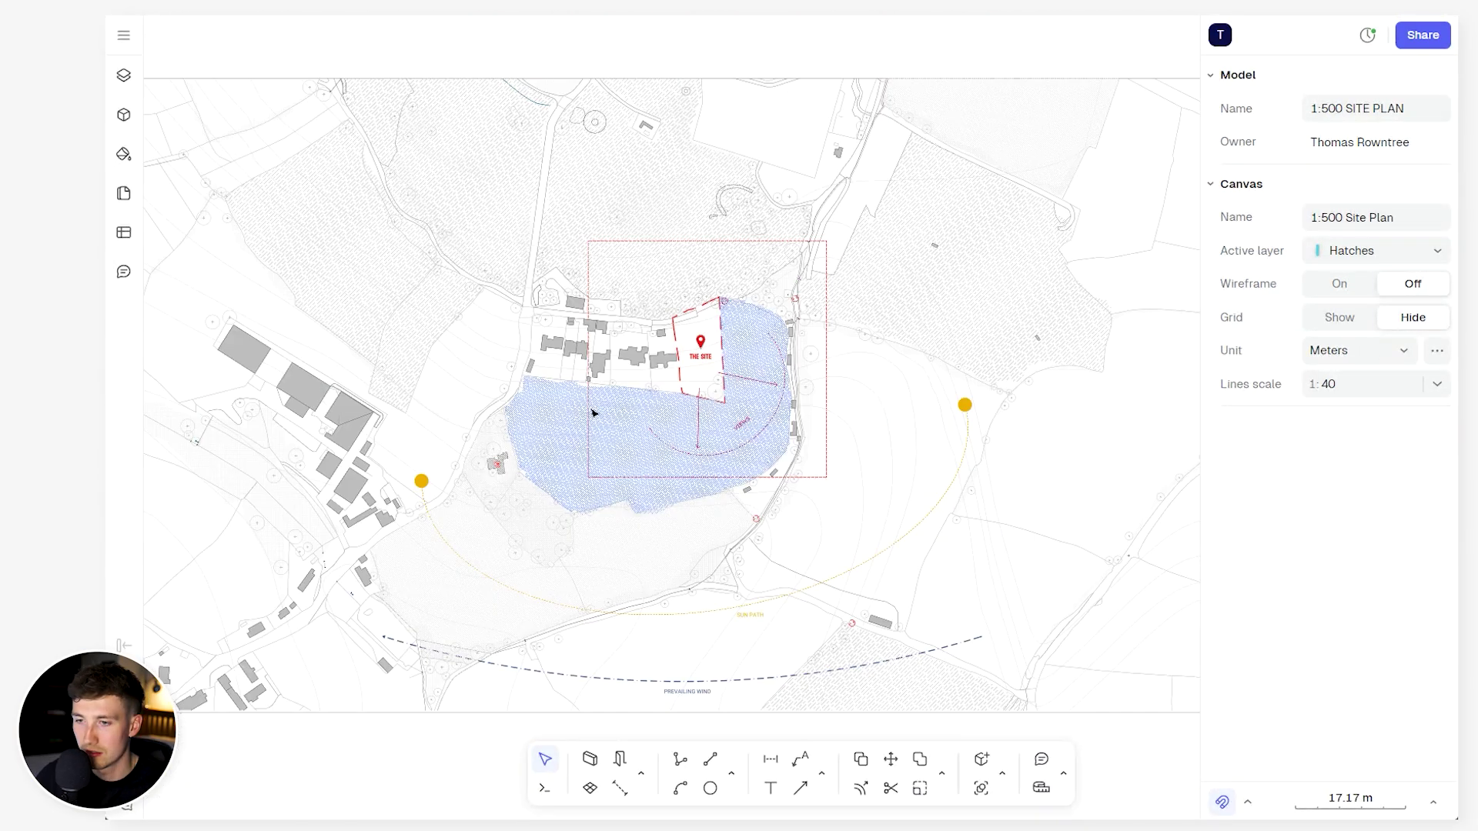
Examine the close-up site plan's entrance, public/private edge, site boundary and views, and compare it with the wider plan
{"action": "scroll", "coordinate": [923, 377], "scroll_direction": "right", "scroll_amount": 8}
{"action": "middle_click_drag", "start_coordinate": [938, 372], "coordinate": [646, 364]}
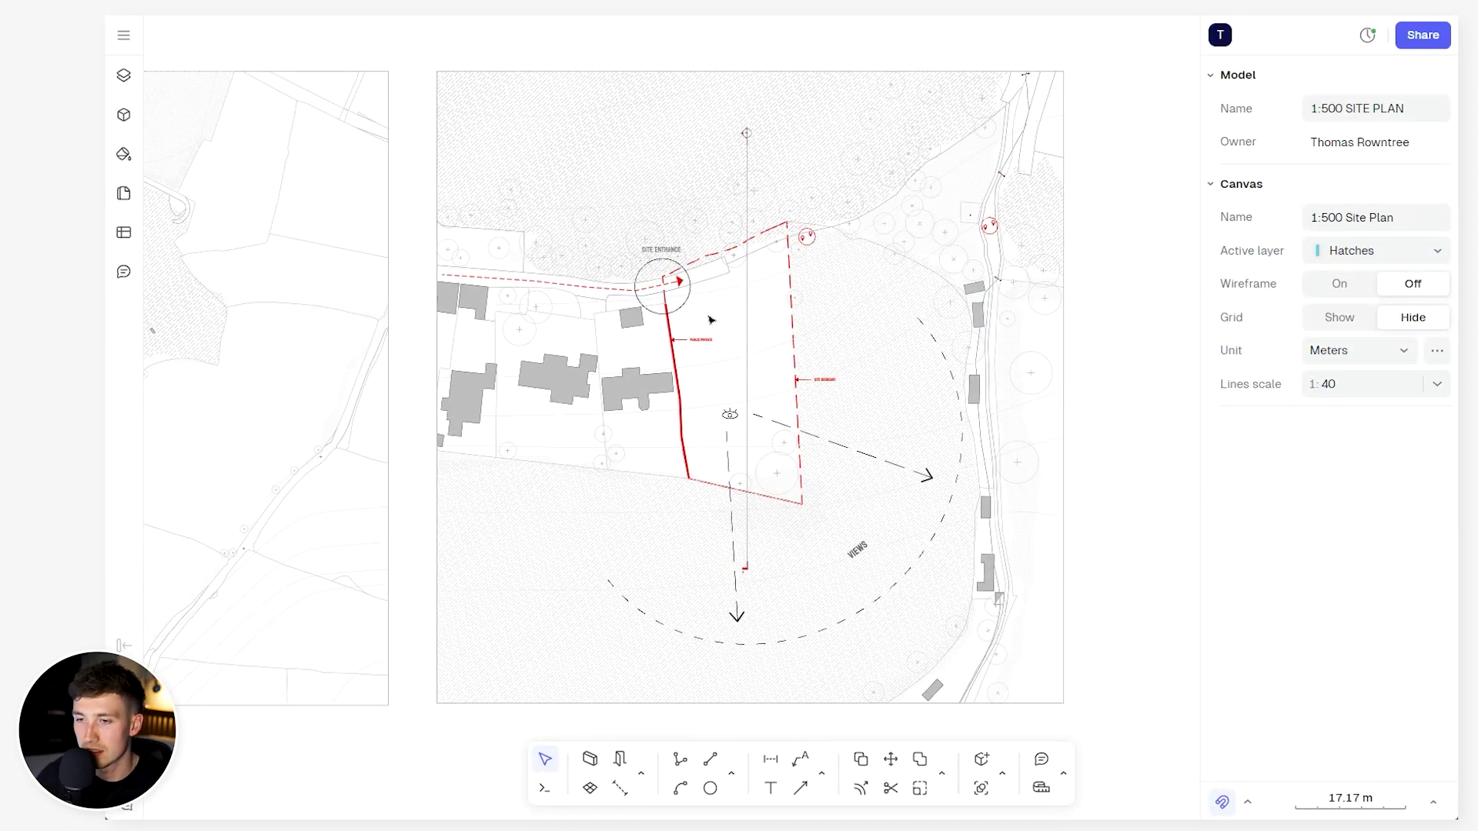
{"action": "scroll", "coordinate": [710, 320], "scroll_direction": "up", "scroll_amount": 2, "text": "ctrl"}
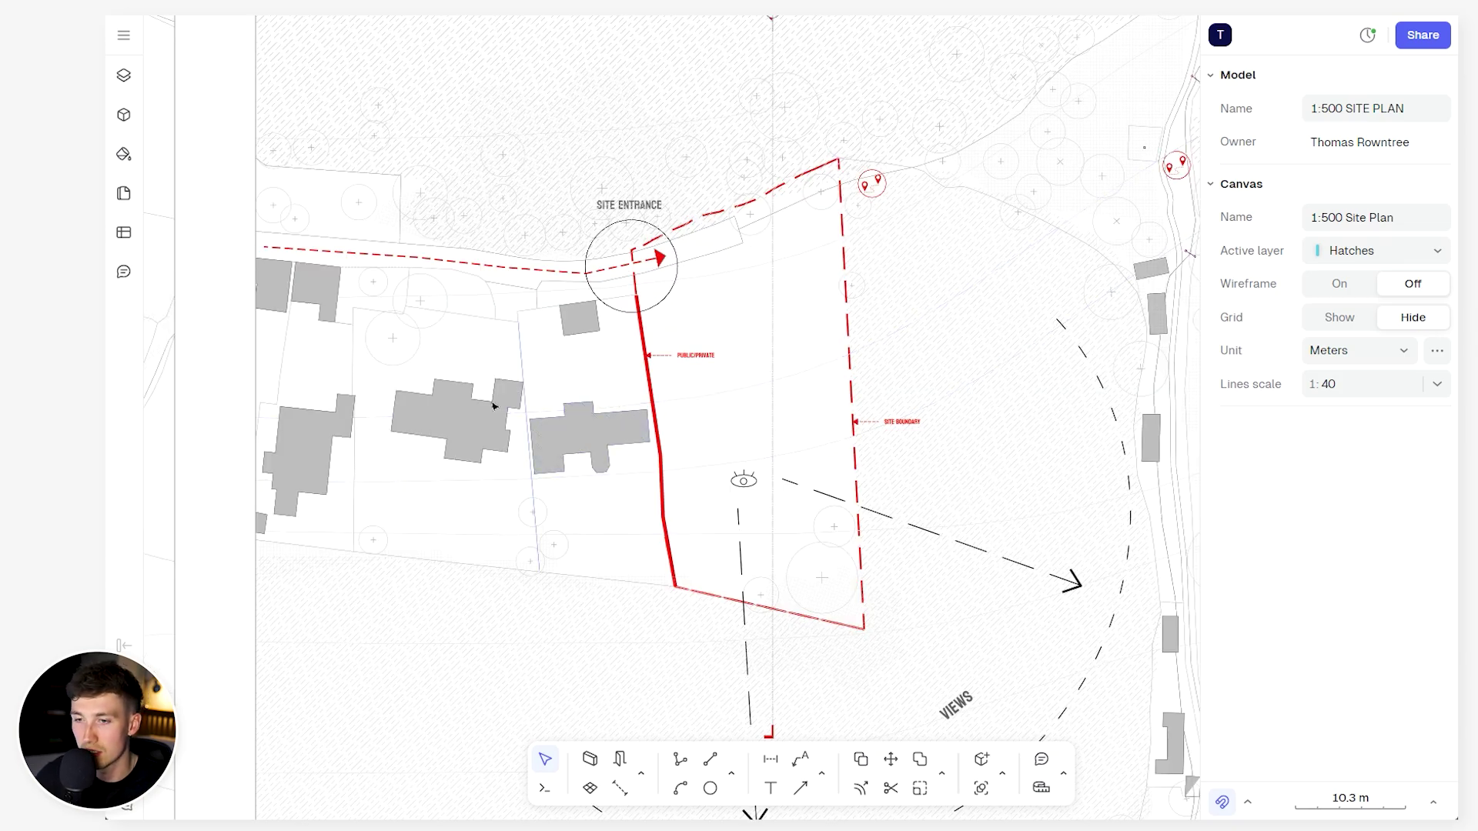
{"action": "scroll", "coordinate": [546, 413], "scroll_direction": "down", "scroll_amount": 2}
{"action": "middle_click_drag", "start_coordinate": [547, 416], "coordinate": [1054, 377]}
{"action": "scroll", "coordinate": [1104, 372], "scroll_direction": "down", "scroll_amount": 3}
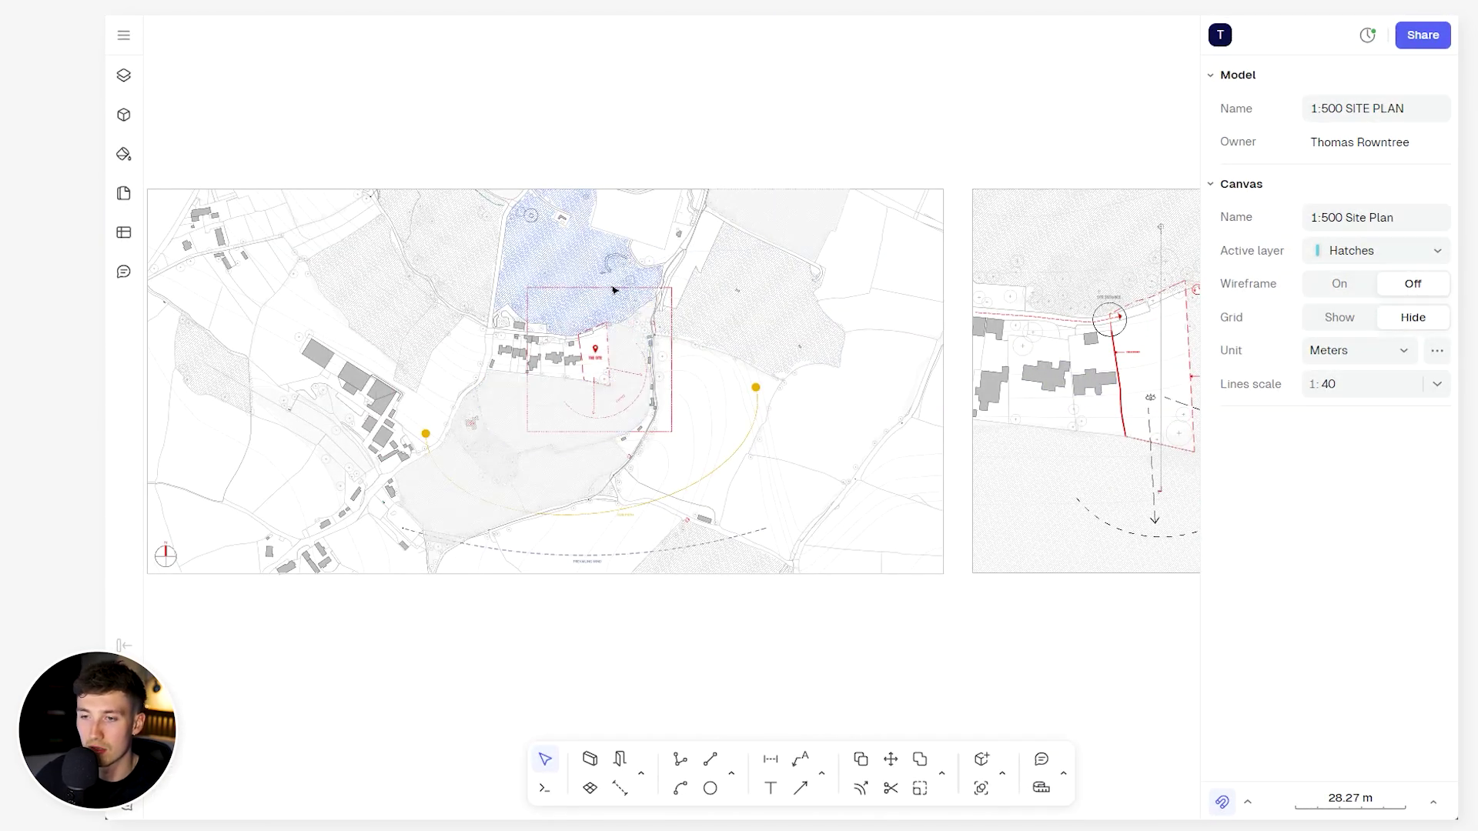
{"action": "scroll", "coordinate": [693, 366], "scroll_direction": "right", "scroll_amount": 5}
{"action": "scroll", "coordinate": [658, 358], "scroll_direction": "up", "scroll_amount": 7, "text": "ctrl"}
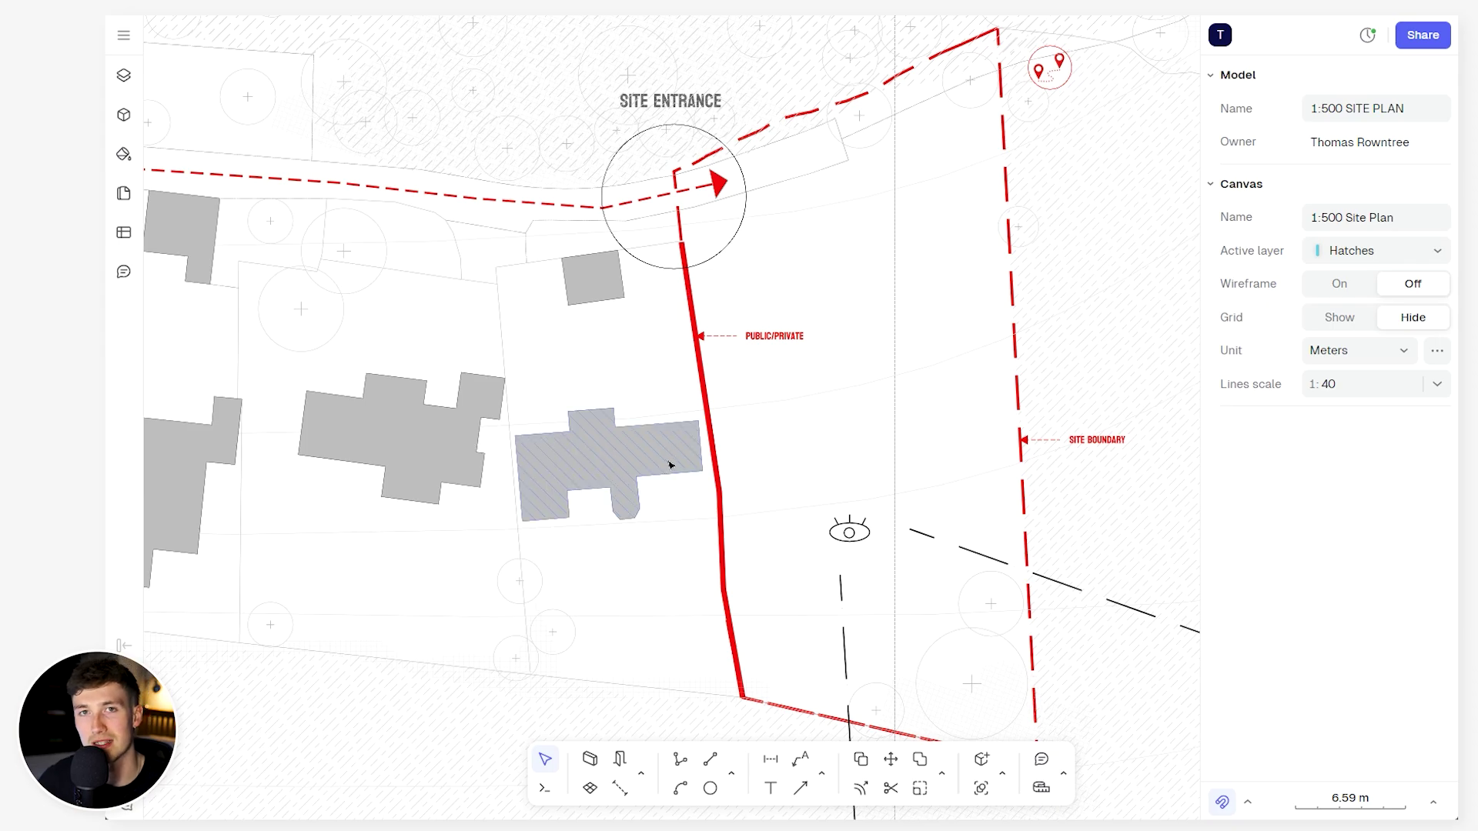
{"action": "scroll", "coordinate": [770, 423], "scroll_direction": "down", "scroll_amount": 5, "text": "ctrl"}
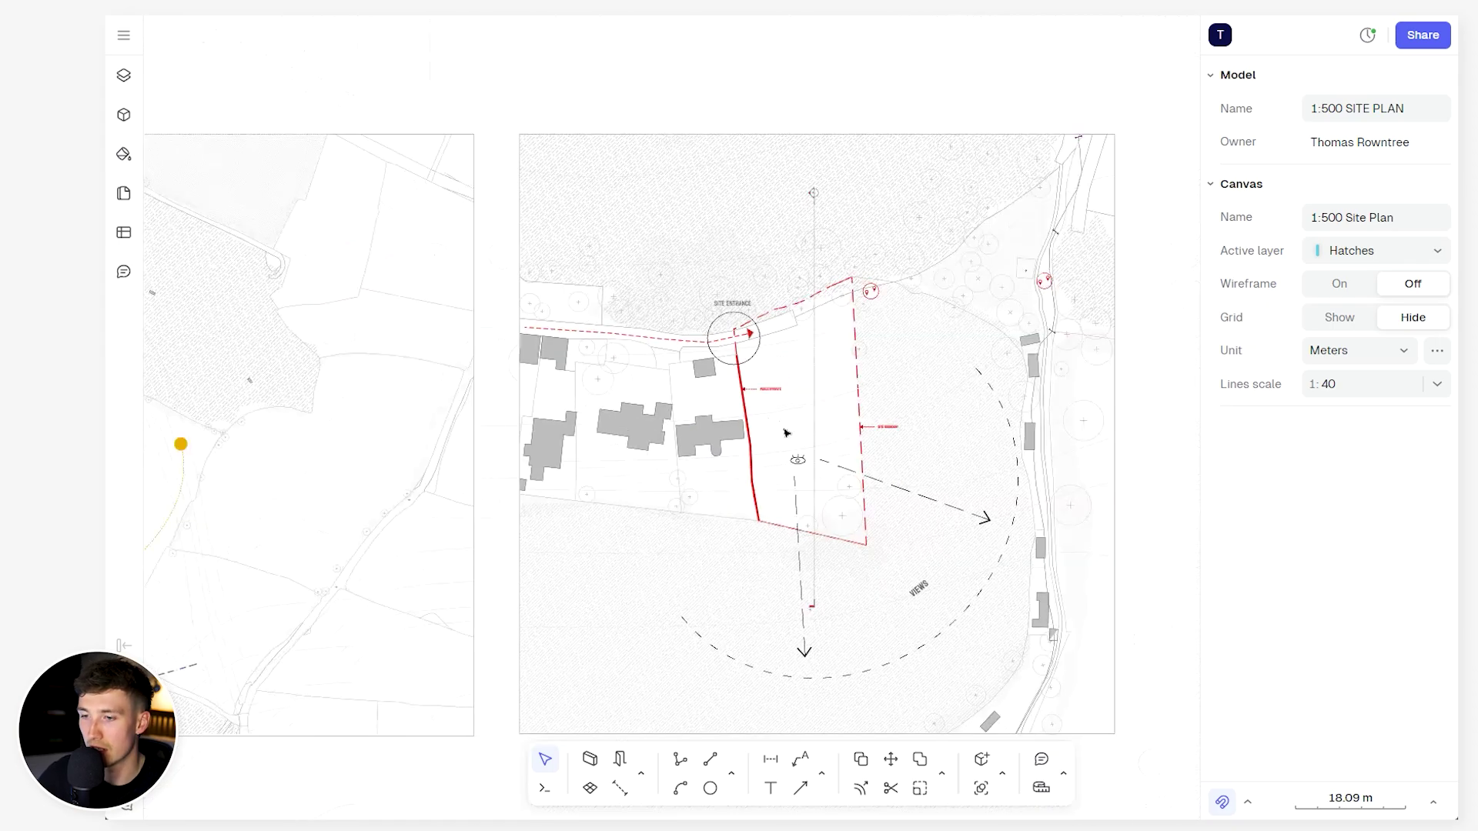
{"action": "scroll", "coordinate": [686, 367], "scroll_direction": "right", "scroll_amount": 2}
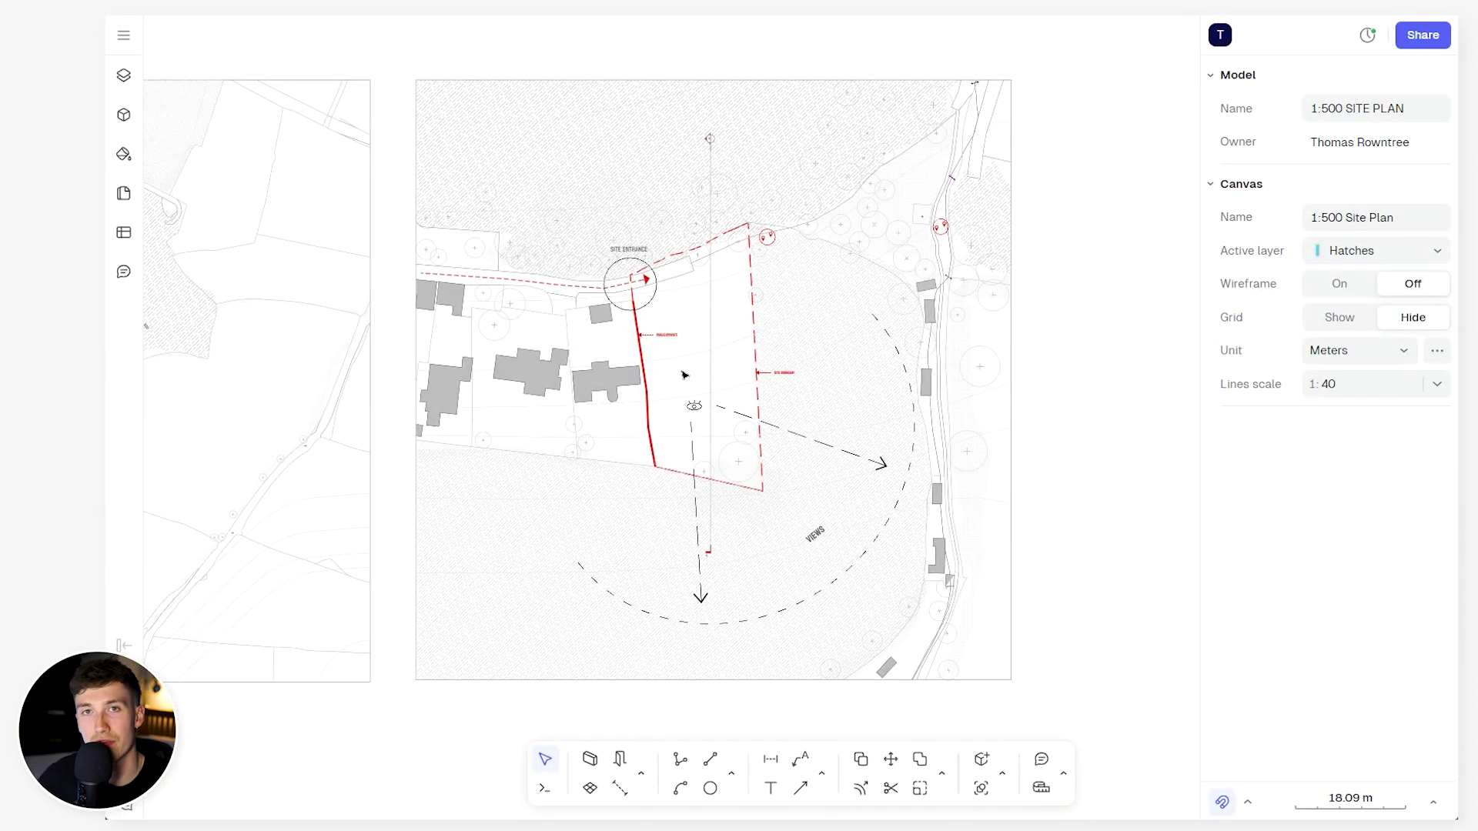